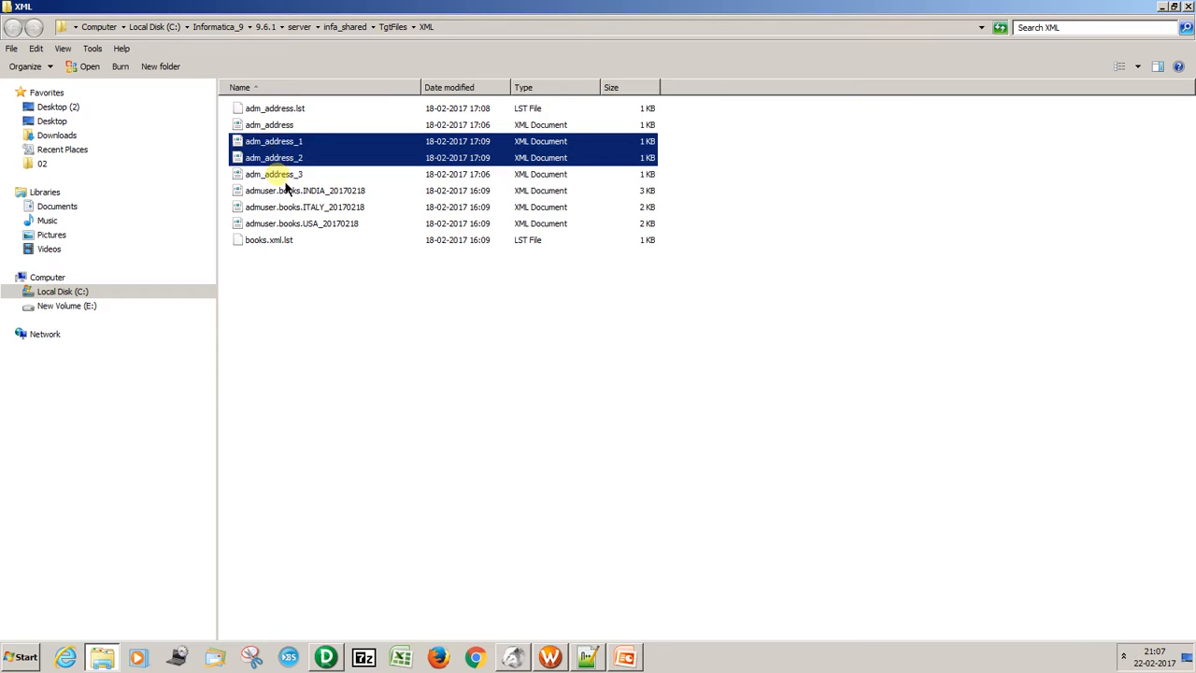
Open adm_address_1 in Notepad++ and examine its employee ID, employee name, addr_type and addr_value elements.
{"action": "left_click", "coordinate": [276, 143]}
{"action": "right_click", "coordinate": [277, 141]}
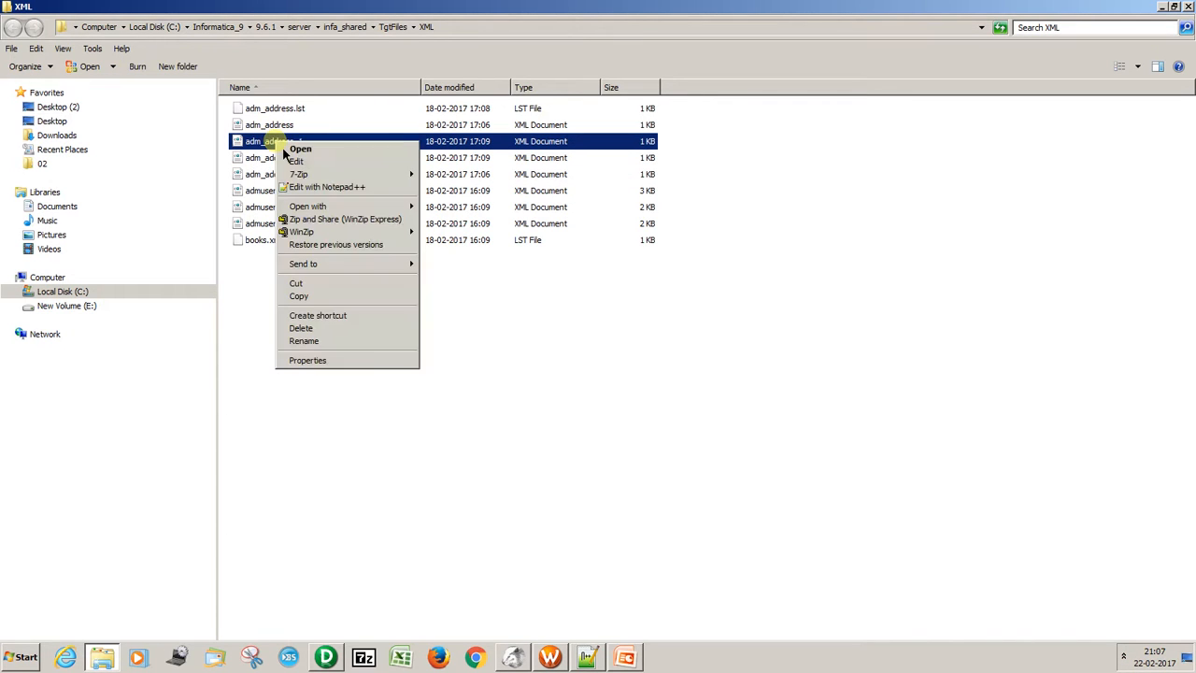
{"action": "left_click", "coordinate": [312, 190]}
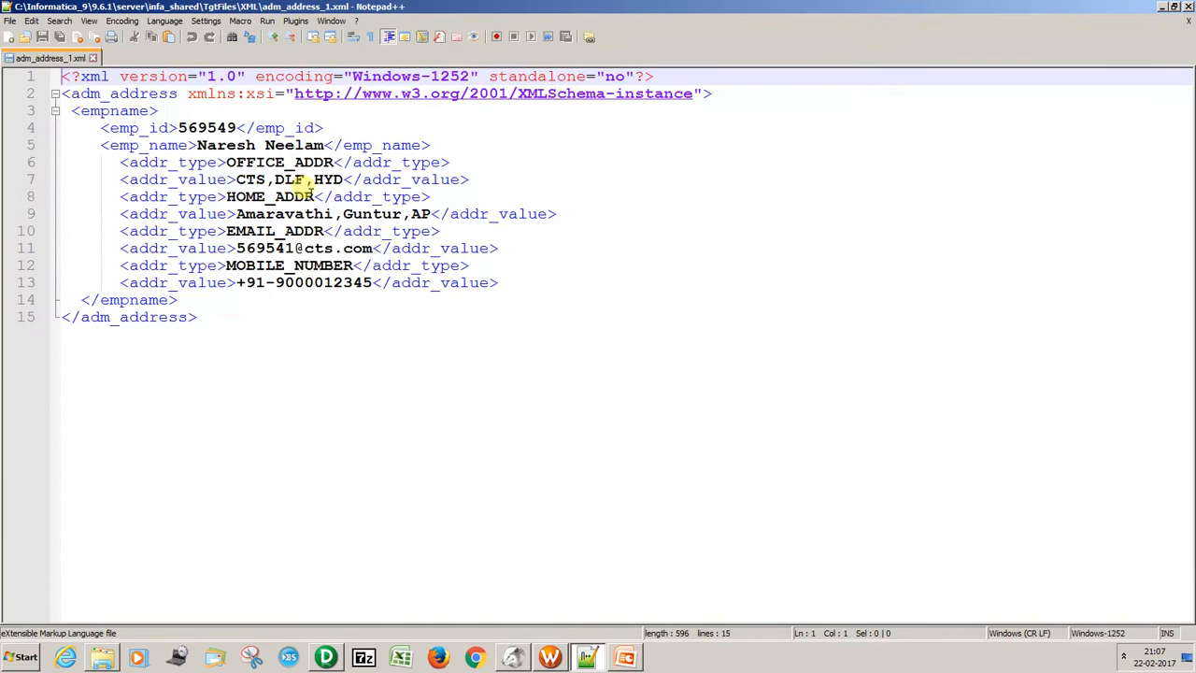
{"action": "double_click", "coordinate": [199, 135]}
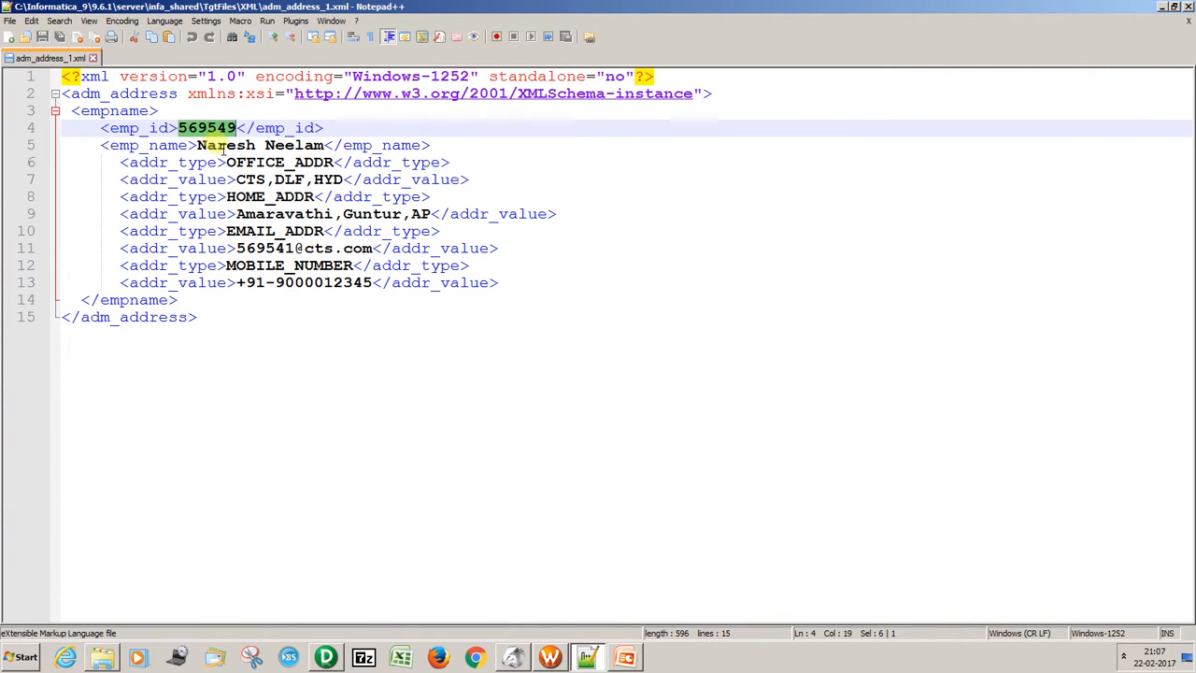
{"action": "double_click", "coordinate": [228, 146]}
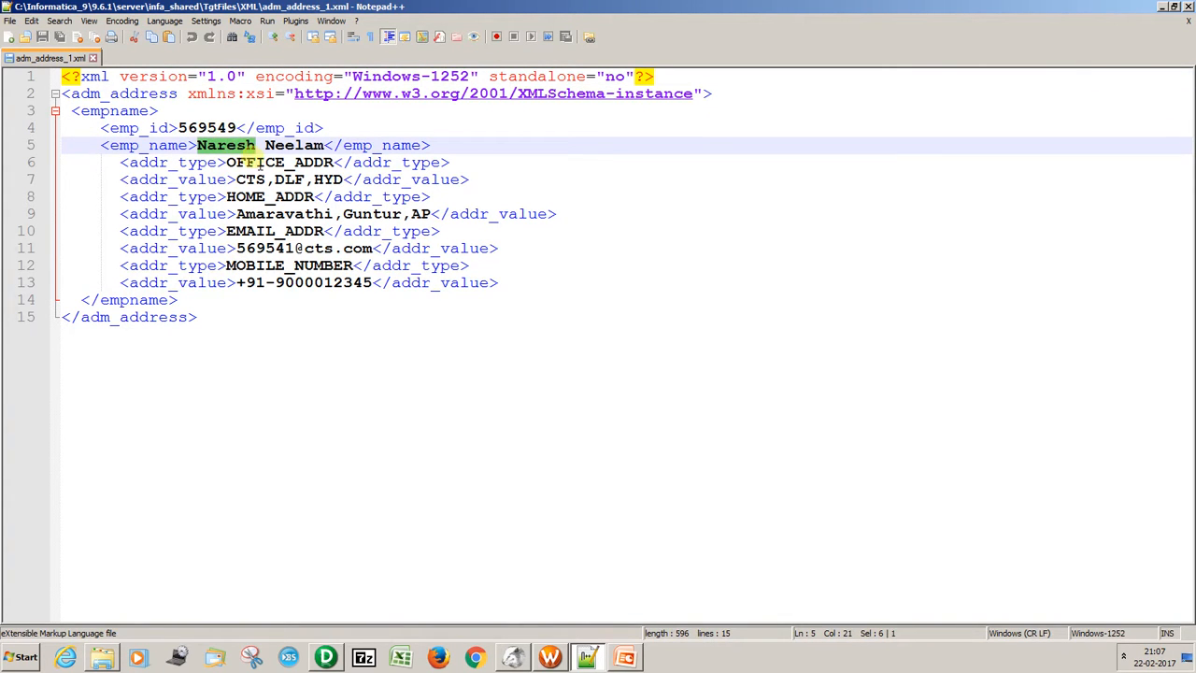
{"action": "double_click", "coordinate": [210, 163]}
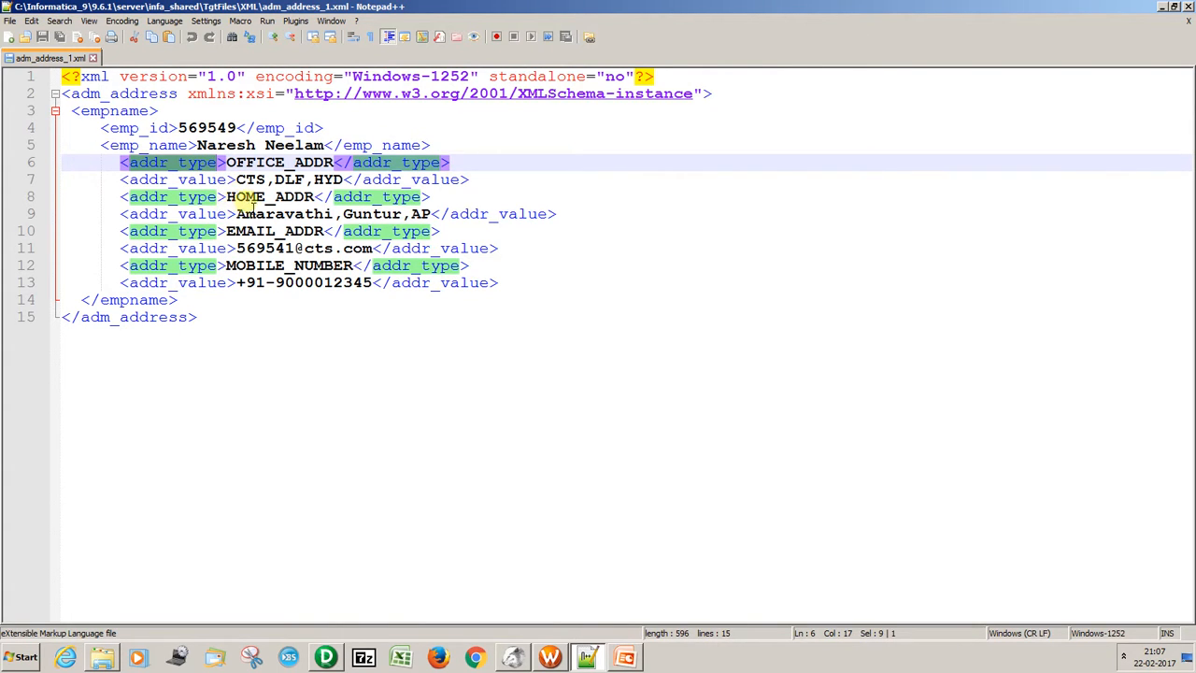
{"action": "double_click", "coordinate": [190, 179]}
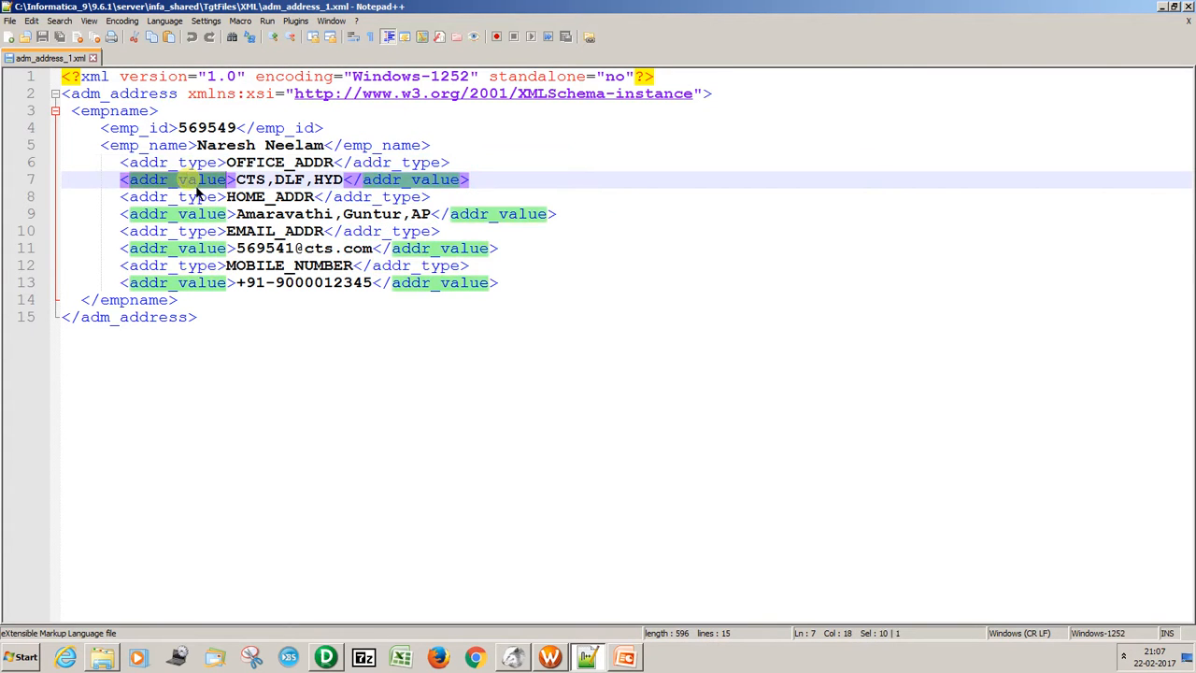
{"action": "double_click", "coordinate": [192, 163]}
{"action": "double_click", "coordinate": [196, 180]}
{"action": "double_click", "coordinate": [198, 166]}
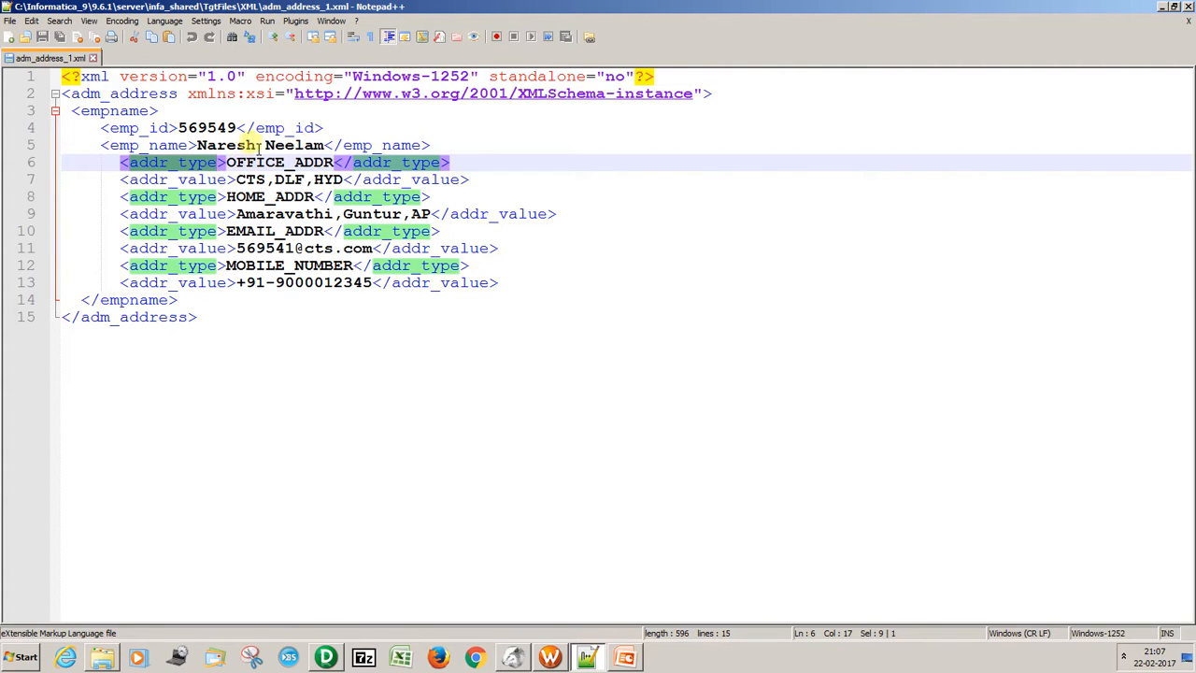
Compare the first row's office, home, email and mobile columns in DBeaver with the adm_address_1 XML in Notepad++, and close the file.
{"action": "left_click", "coordinate": [516, 660]}
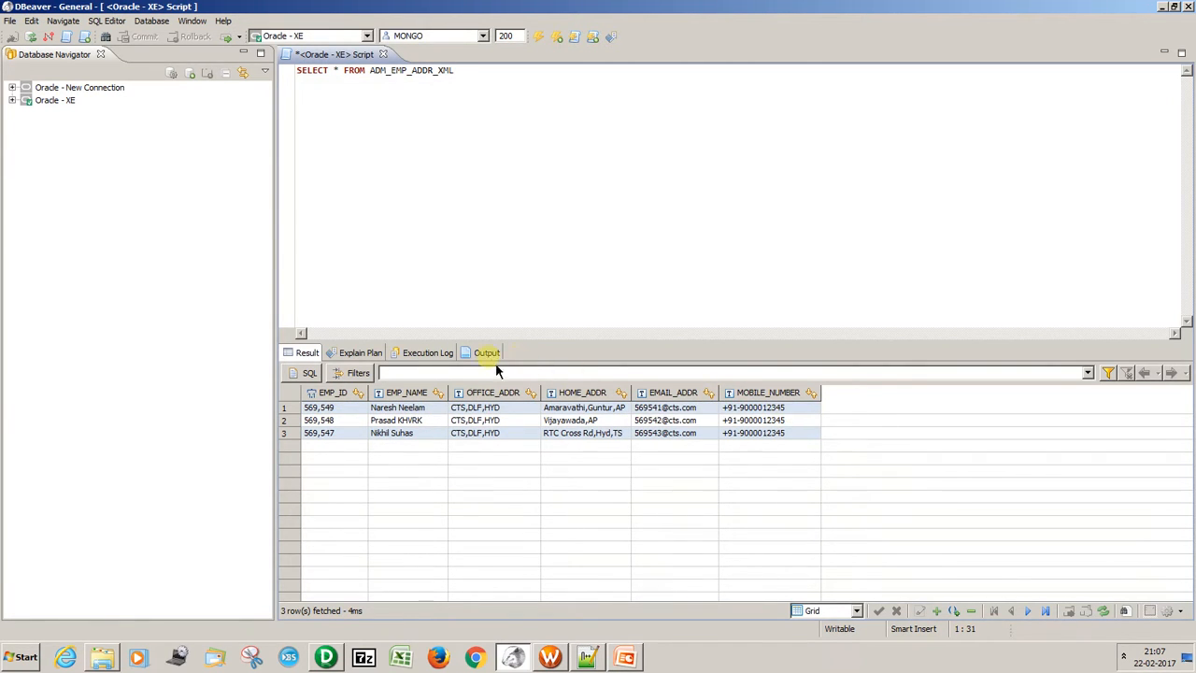
{"action": "key", "text": "alt+Tab"}
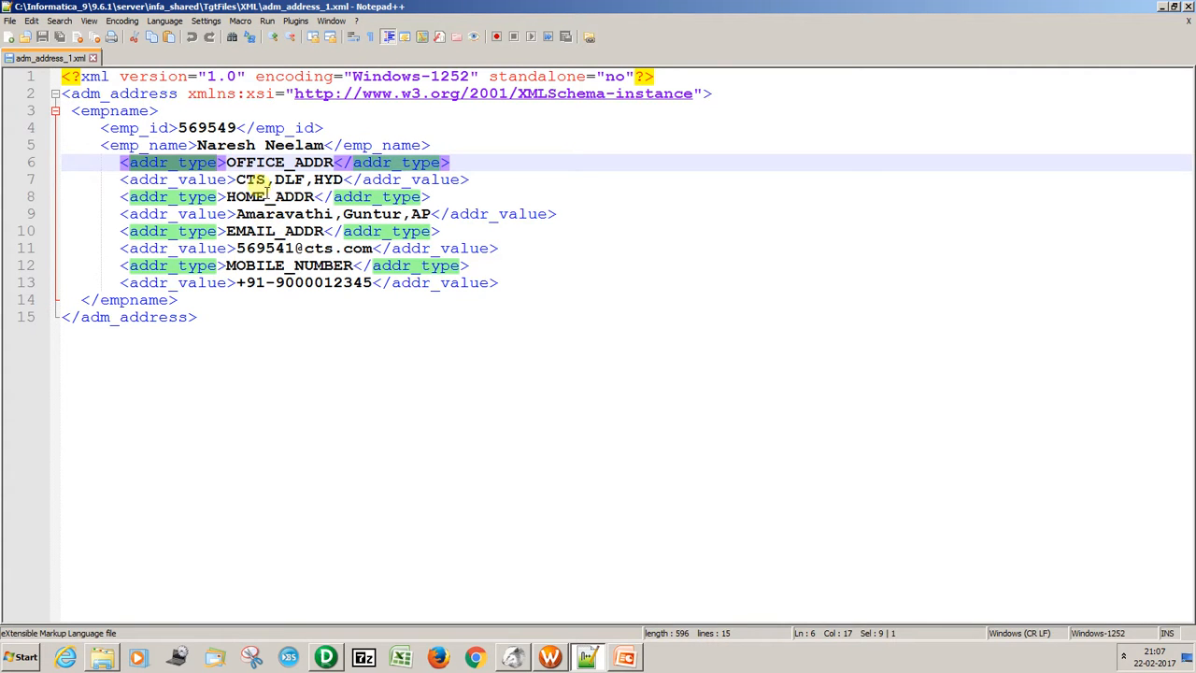
{"action": "key", "text": "alt+Tab"}
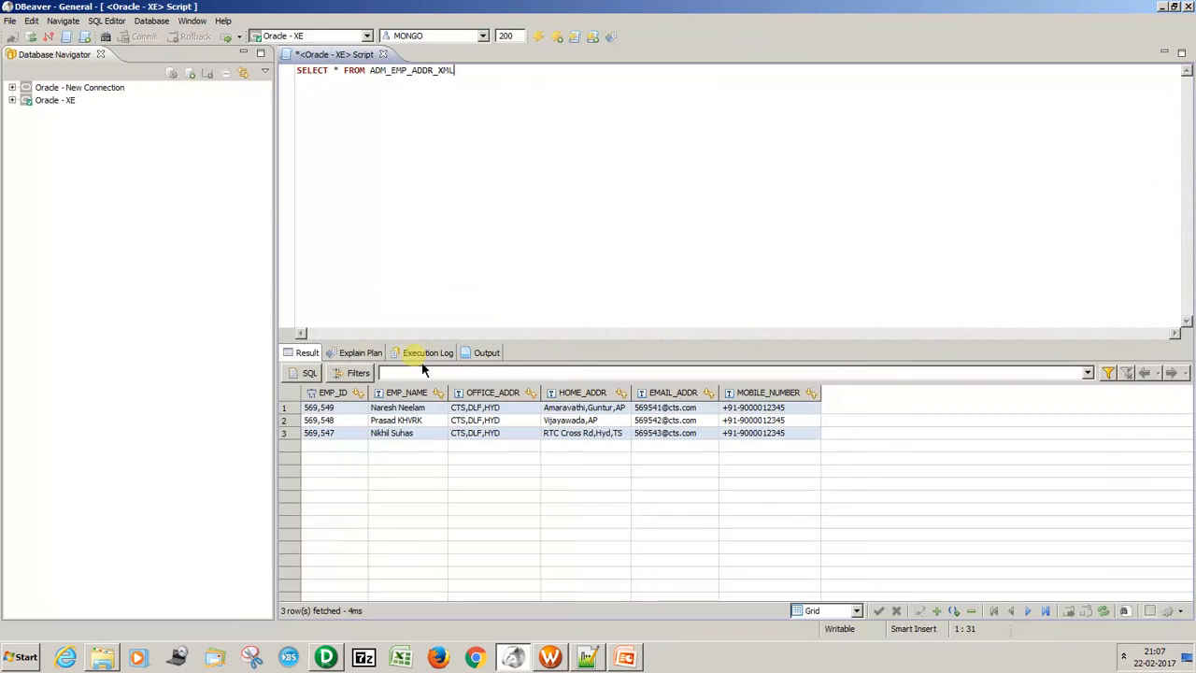
{"action": "left_click", "coordinate": [477, 409]}
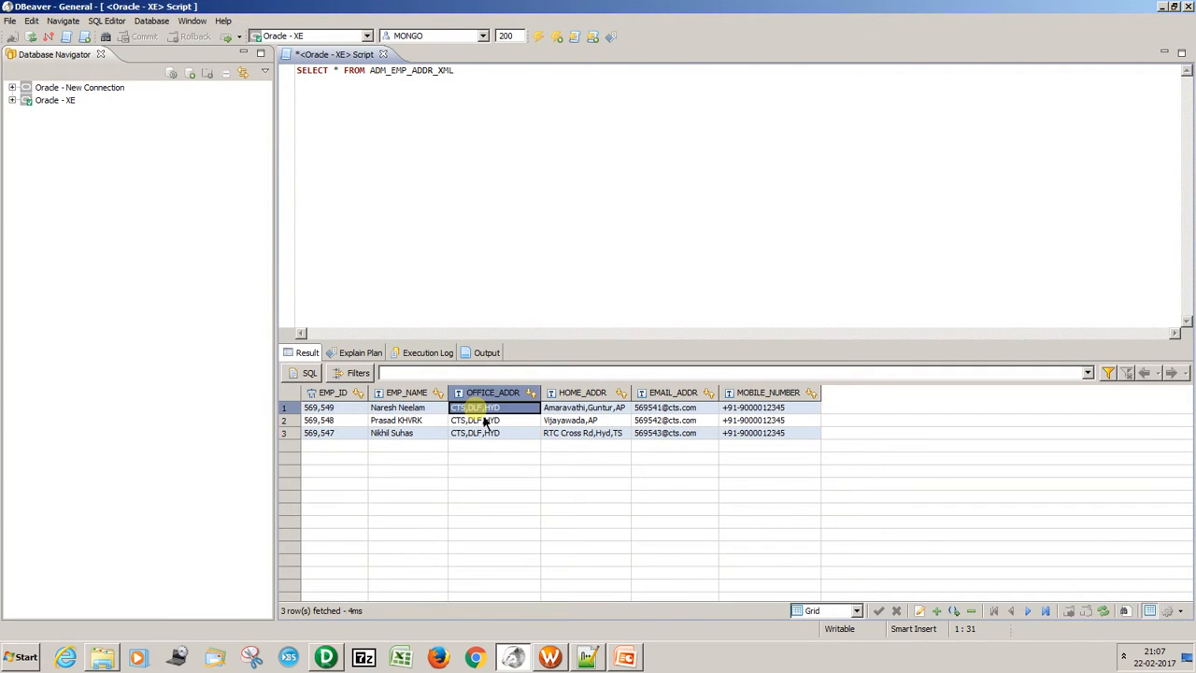
{"action": "left_click", "coordinate": [556, 409]}
{"action": "key", "text": "Right"}
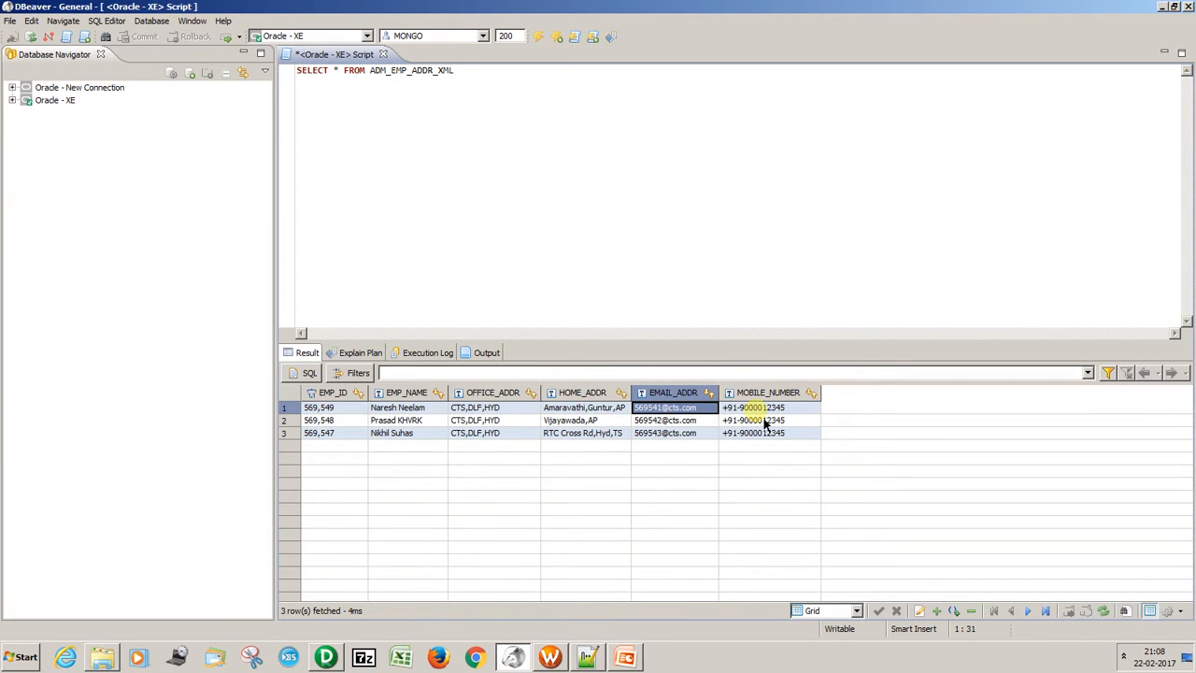
{"action": "key", "text": "Right"}
{"action": "key", "text": "alt+Tab"}
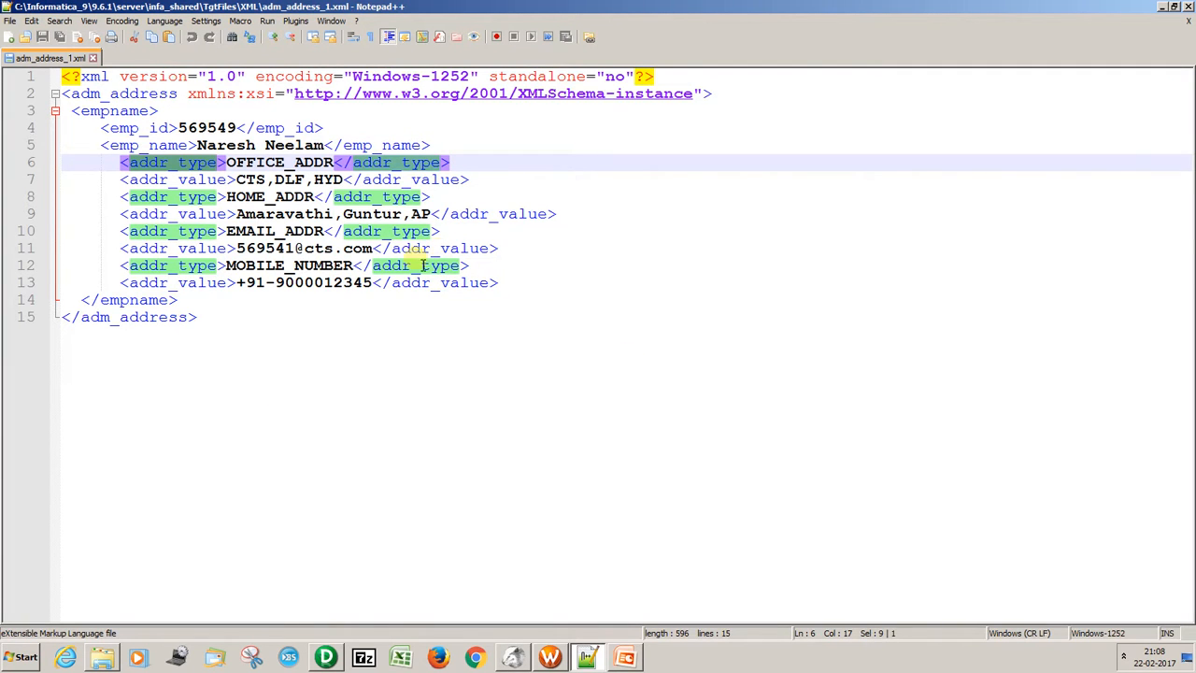
{"action": "left_click_drag", "start_coordinate": [204, 322], "coordinate": [61, 85]}
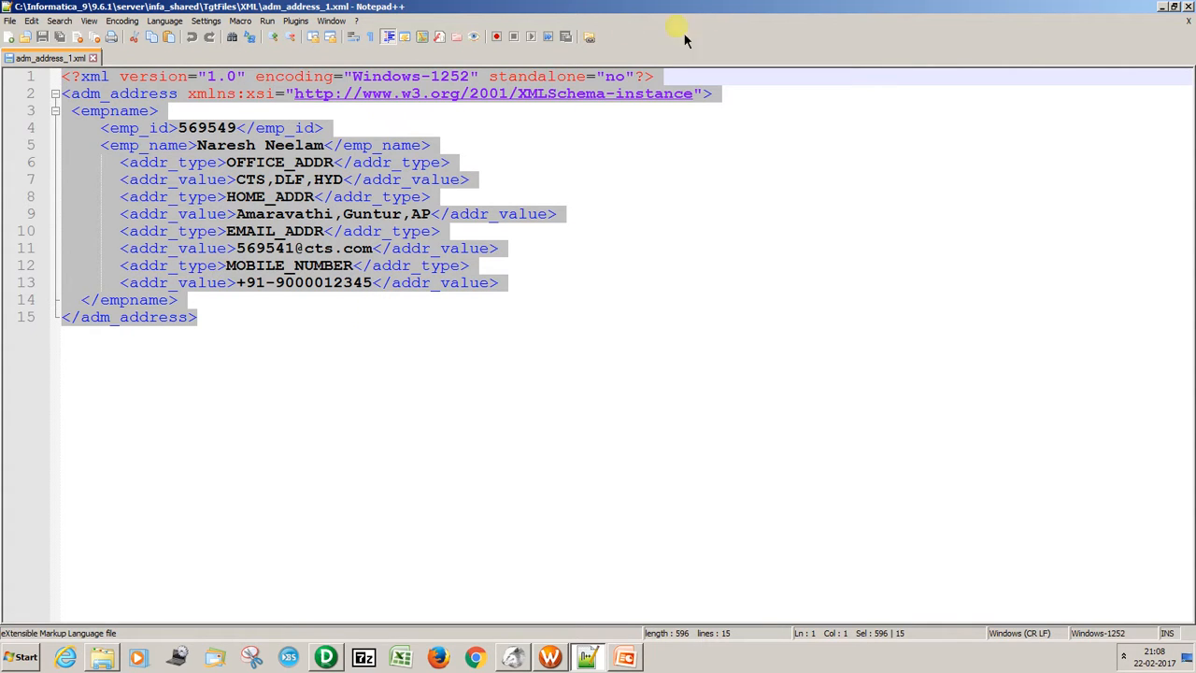
{"action": "left_click", "coordinate": [93, 58]}
Open adm_address_2 from the desktop's XML shortcut folder in Notepad++, check its employee ID and name, and close the editor.
{"action": "key", "text": "alt+Tab"}
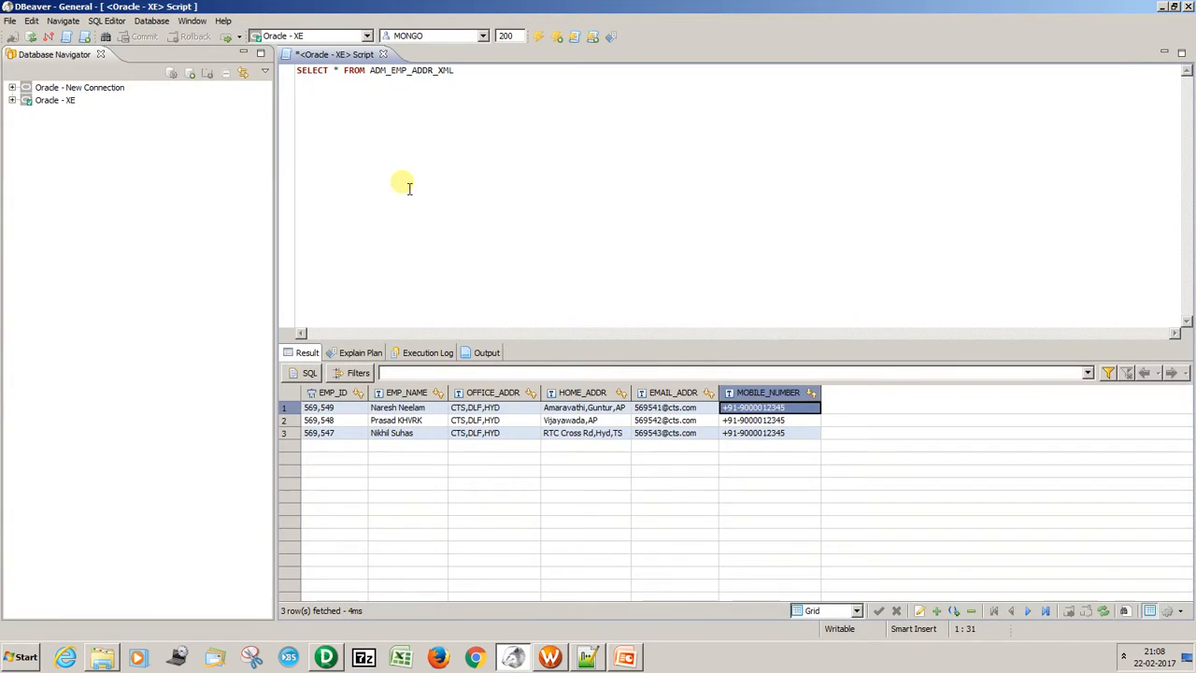
{"action": "key", "text": "super+d"}
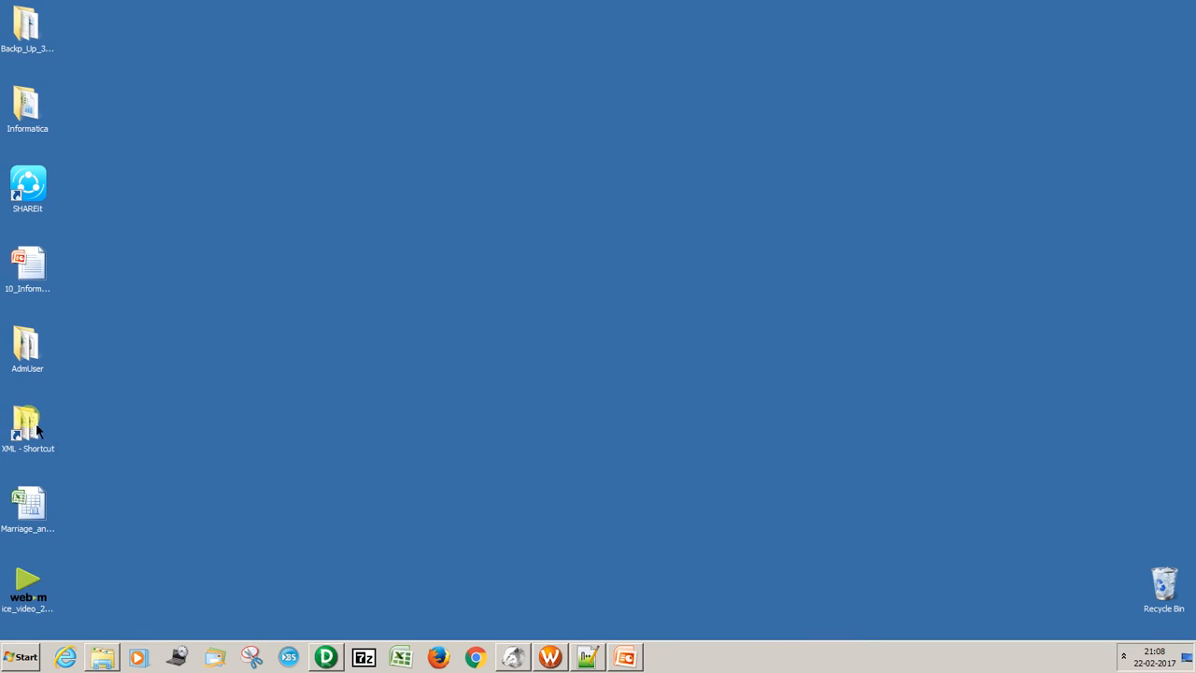
{"action": "double_click", "coordinate": [29, 424]}
{"action": "right_click", "coordinate": [585, 309]}
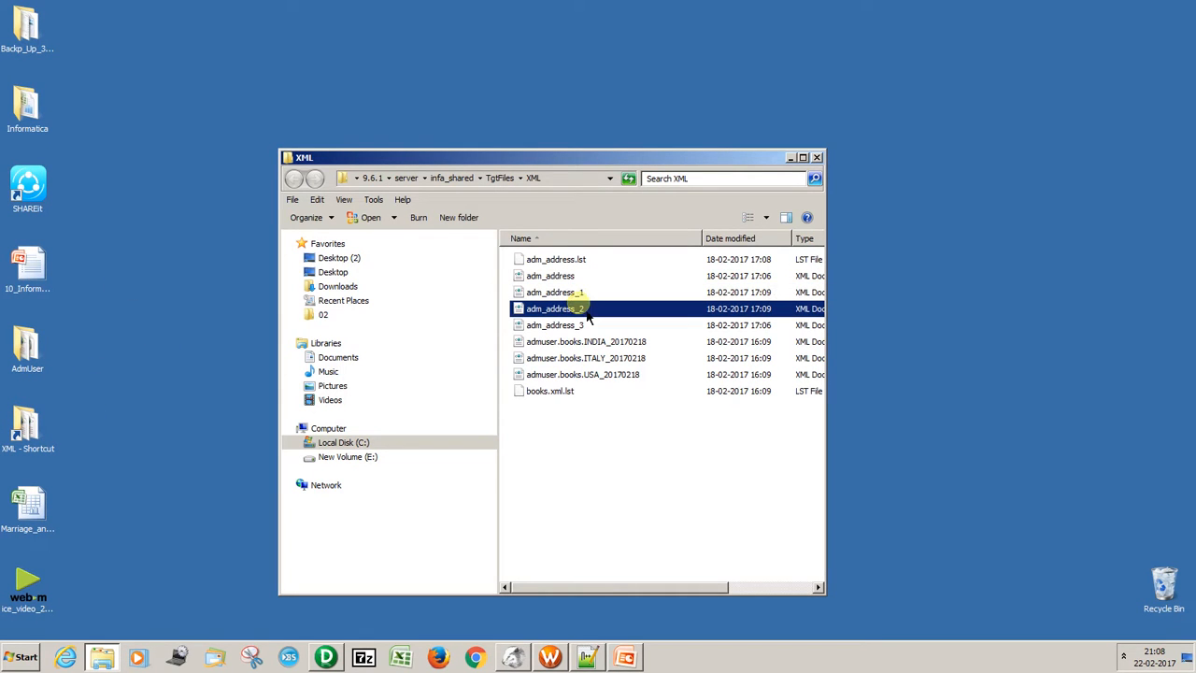
{"action": "left_click", "coordinate": [605, 348]}
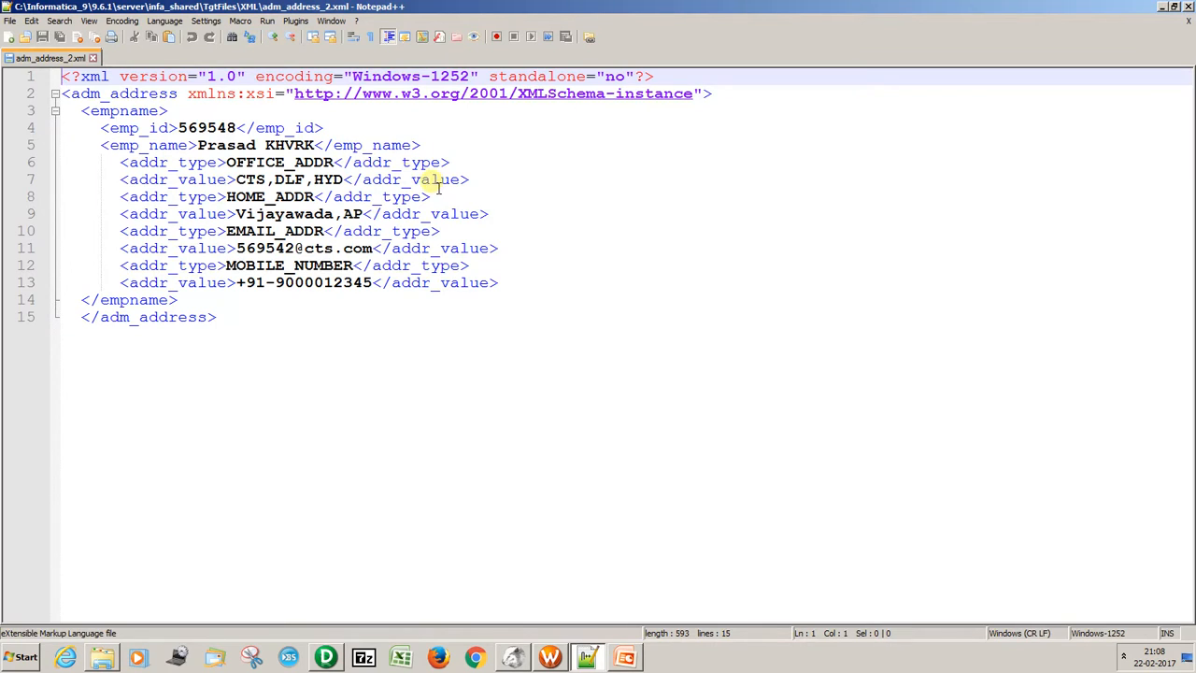
{"action": "double_click", "coordinate": [229, 128]}
{"action": "double_click", "coordinate": [234, 145]}
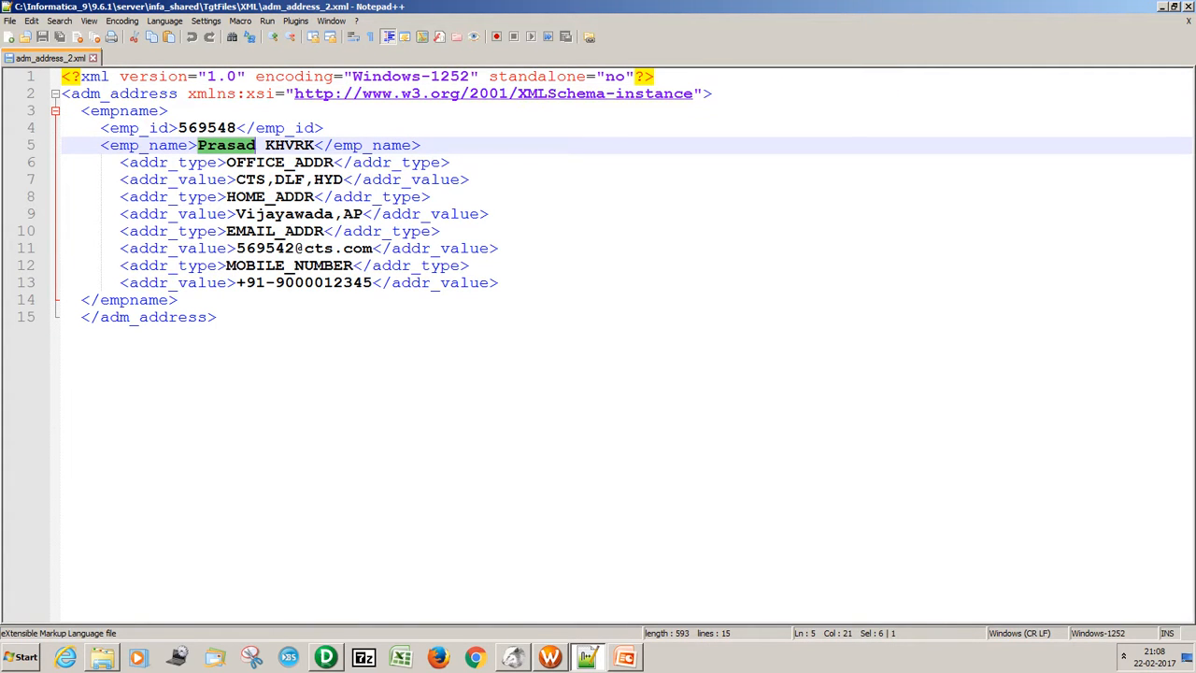
{"action": "left_click", "coordinate": [1189, 5]}
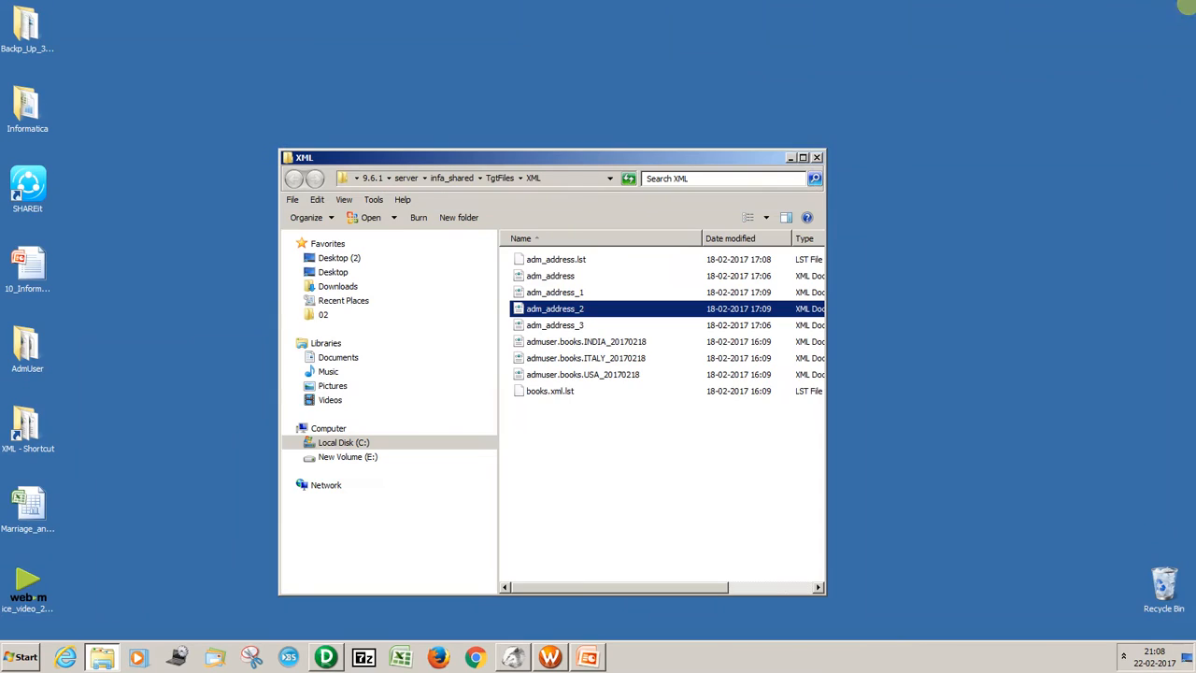
Open adm_address_3 in Notepad++, check its employee name, close the file and minimize the editor.
{"action": "left_click", "coordinate": [565, 326]}
{"action": "right_click", "coordinate": [567, 329]}
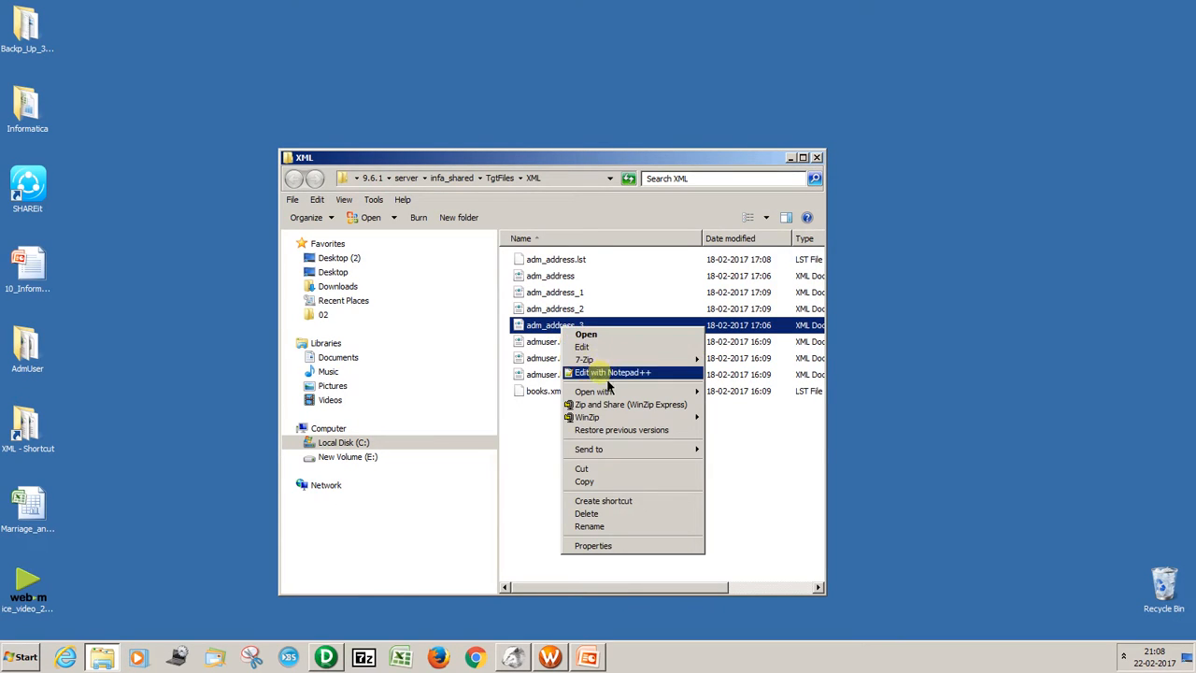
{"action": "left_click", "coordinate": [601, 369]}
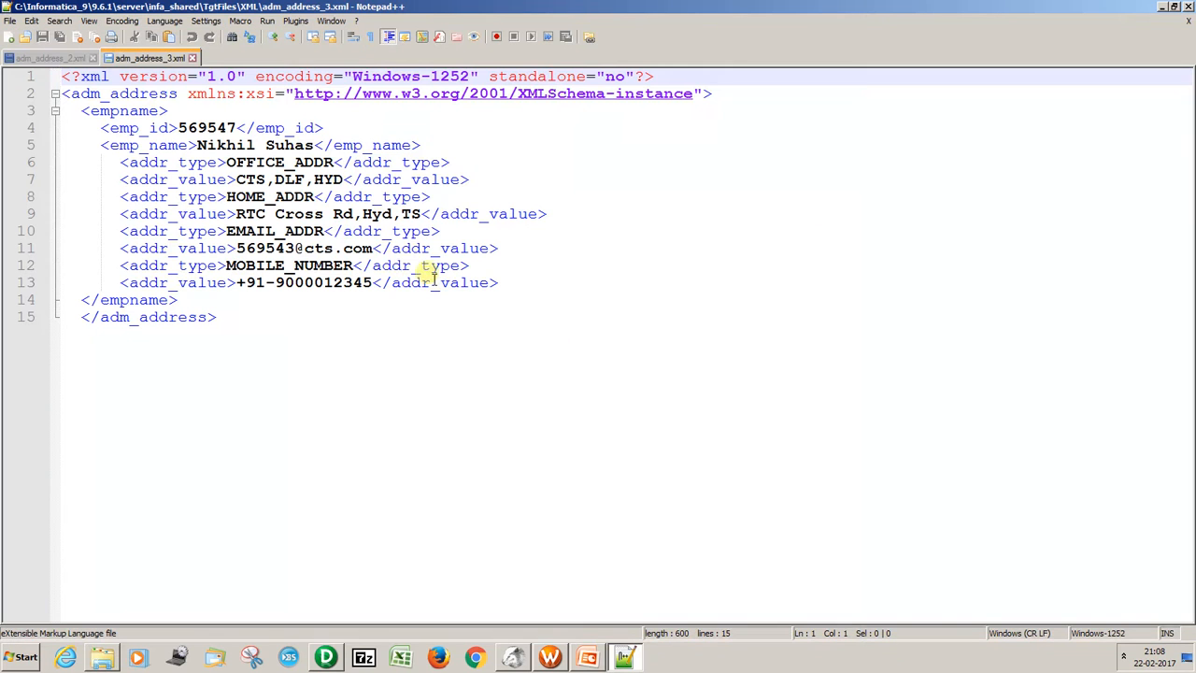
{"action": "double_click", "coordinate": [245, 145]}
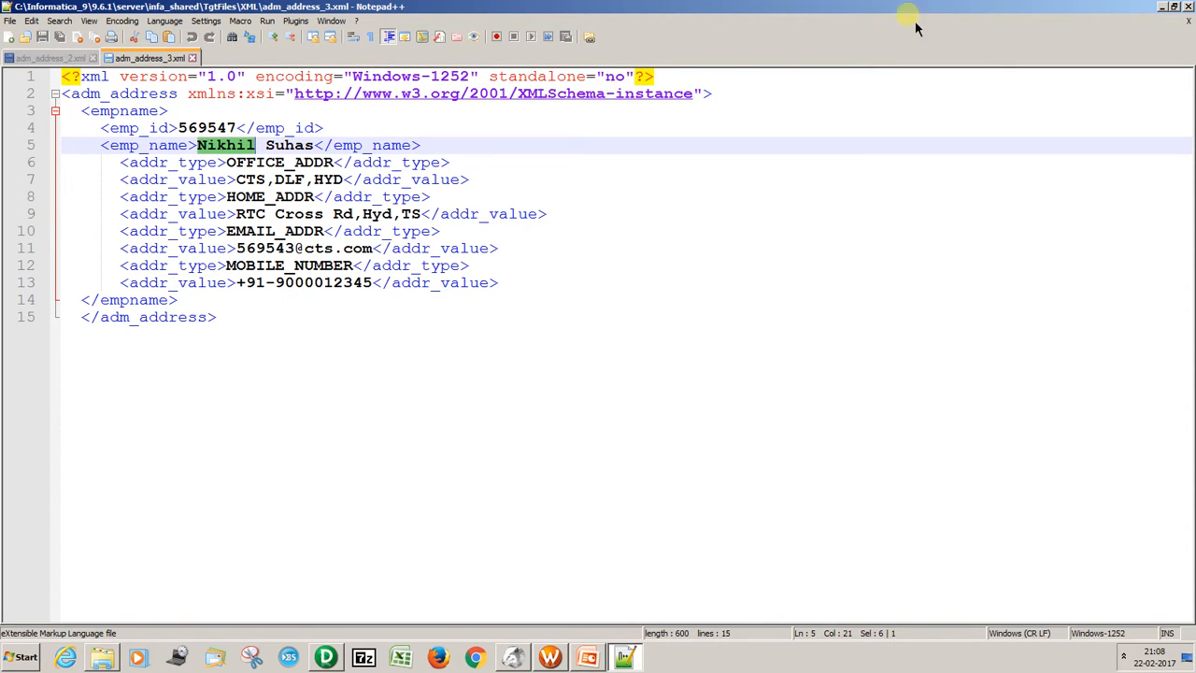
{"action": "left_click", "coordinate": [192, 58]}
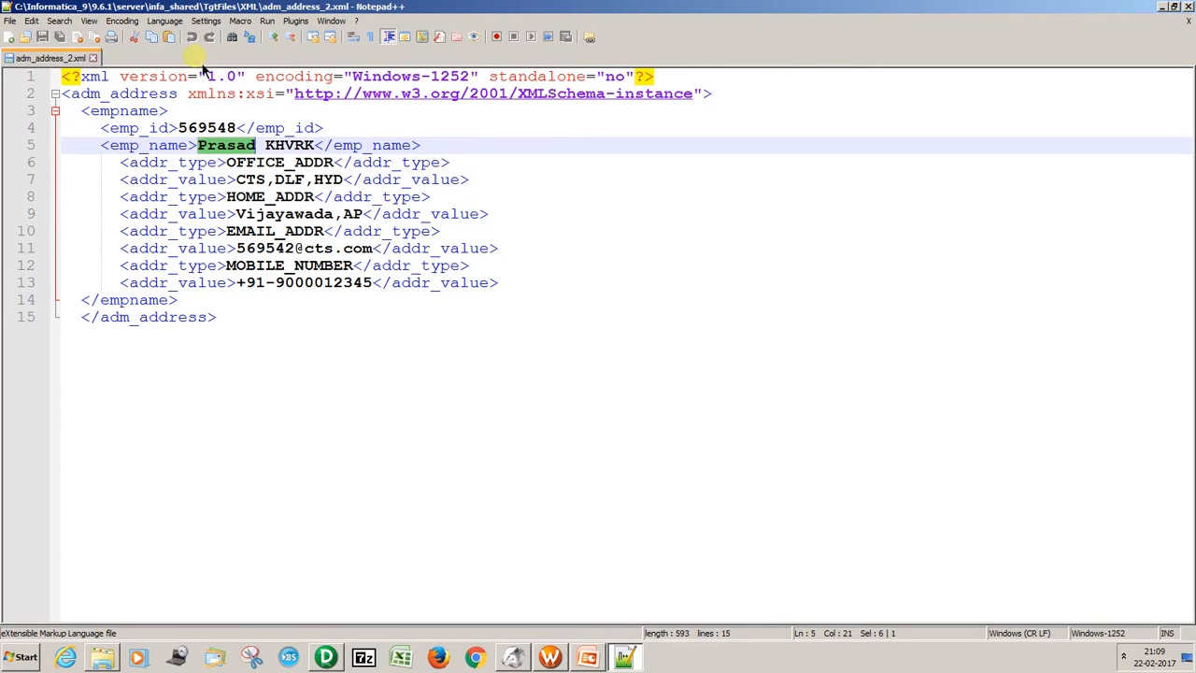
{"action": "left_click", "coordinate": [1161, 7]}
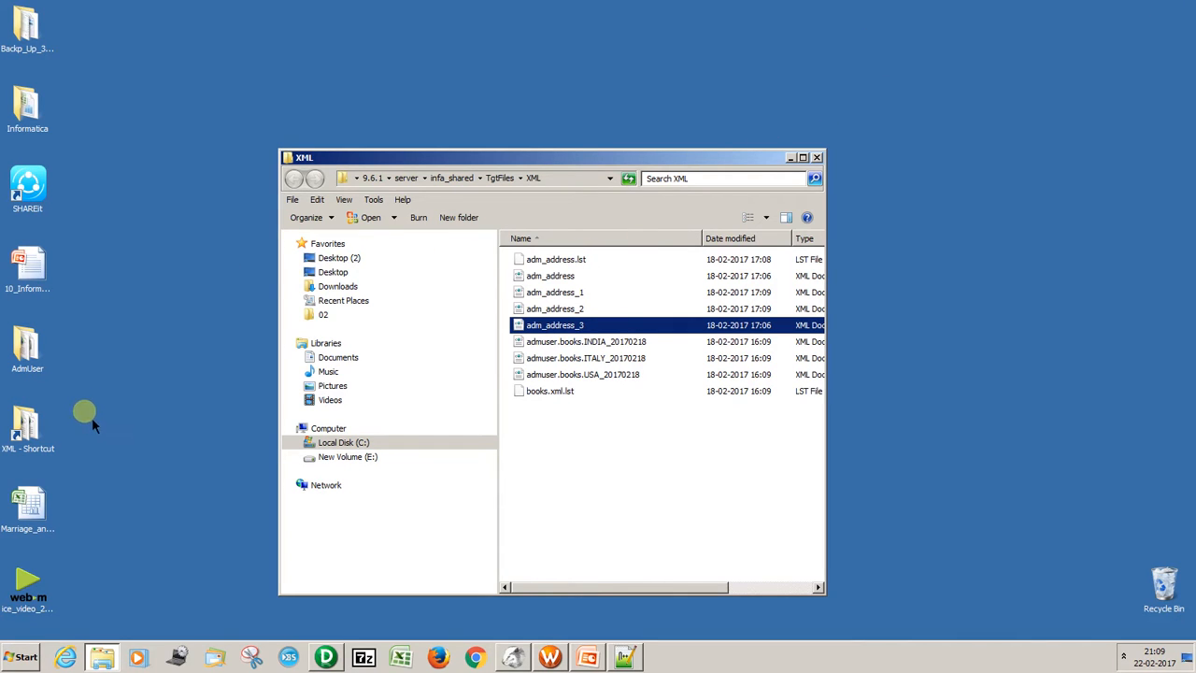
Open the Adm_Address schema from the desktop's AdmUser folder in Notepad++, examine its emp_id, addr_type and addr_value element references, and close it.
{"action": "double_click", "coordinate": [28, 346]}
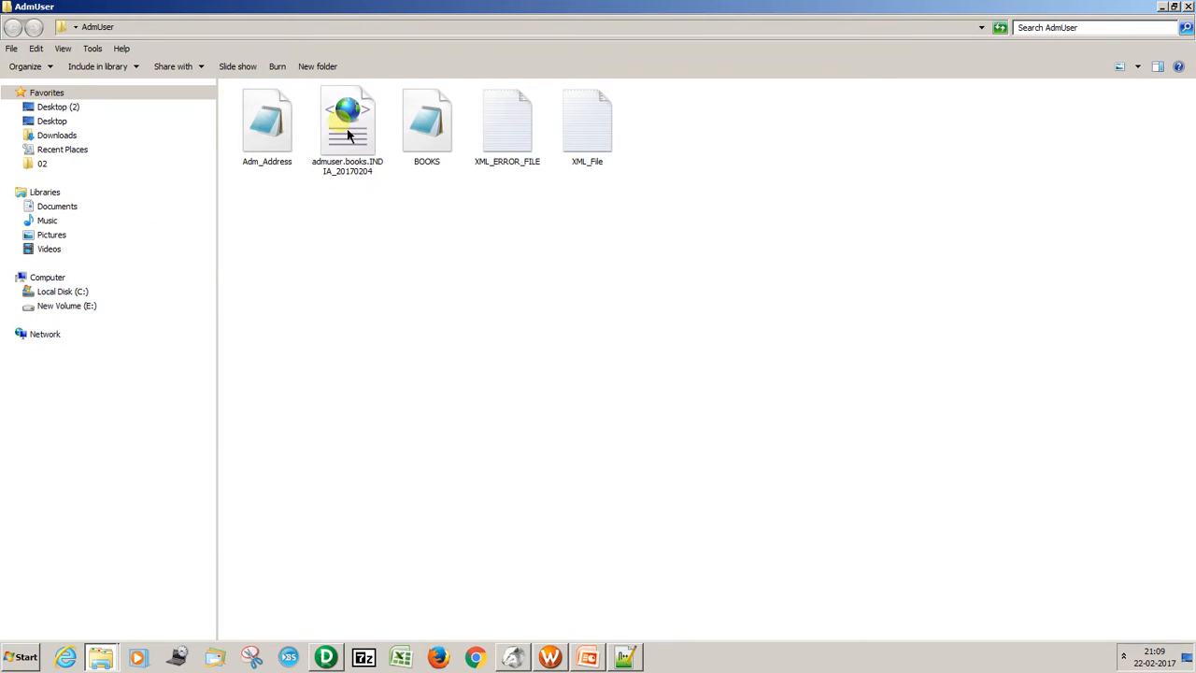
{"action": "left_click", "coordinate": [280, 130]}
{"action": "right_click", "coordinate": [279, 125]}
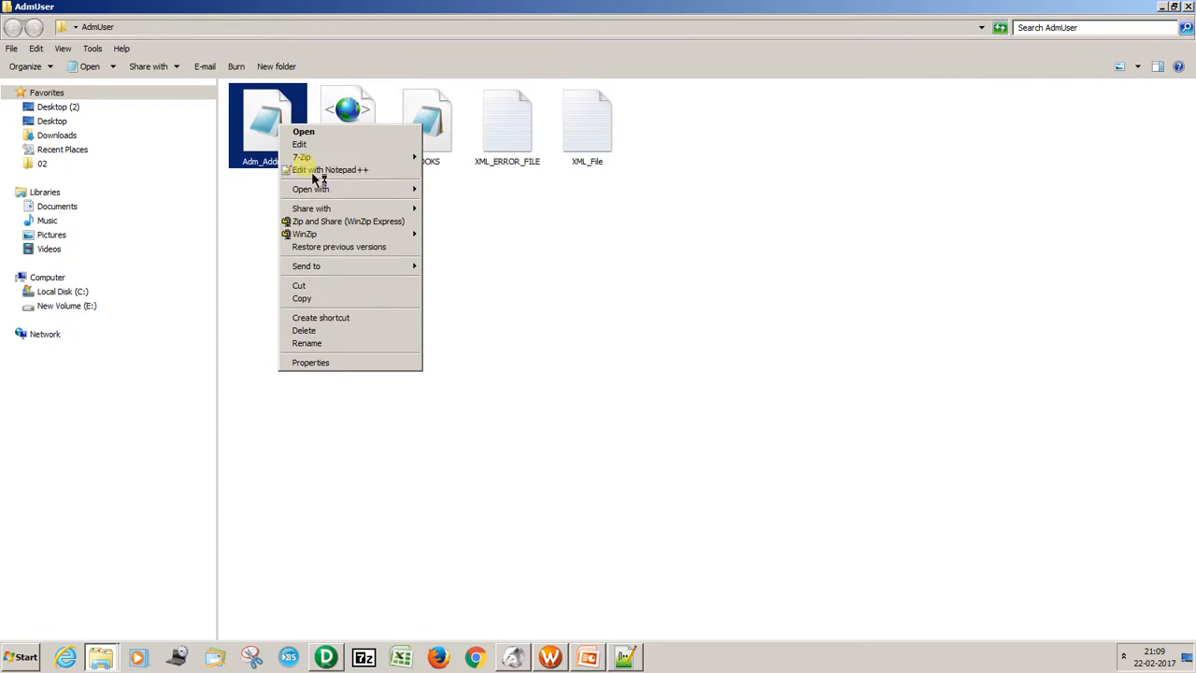
{"action": "left_click", "coordinate": [315, 174]}
{"action": "double_click", "coordinate": [342, 163]}
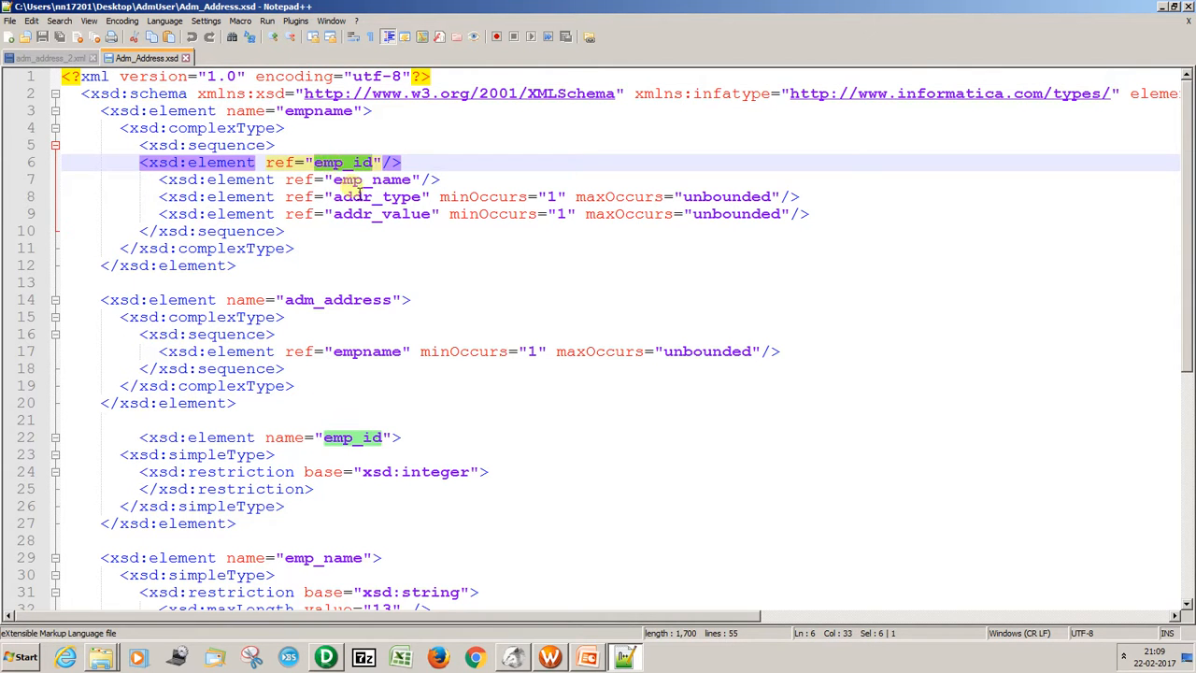
{"action": "left_click", "coordinate": [360, 198]}
{"action": "left_click", "coordinate": [367, 214]}
{"action": "double_click", "coordinate": [367, 214]}
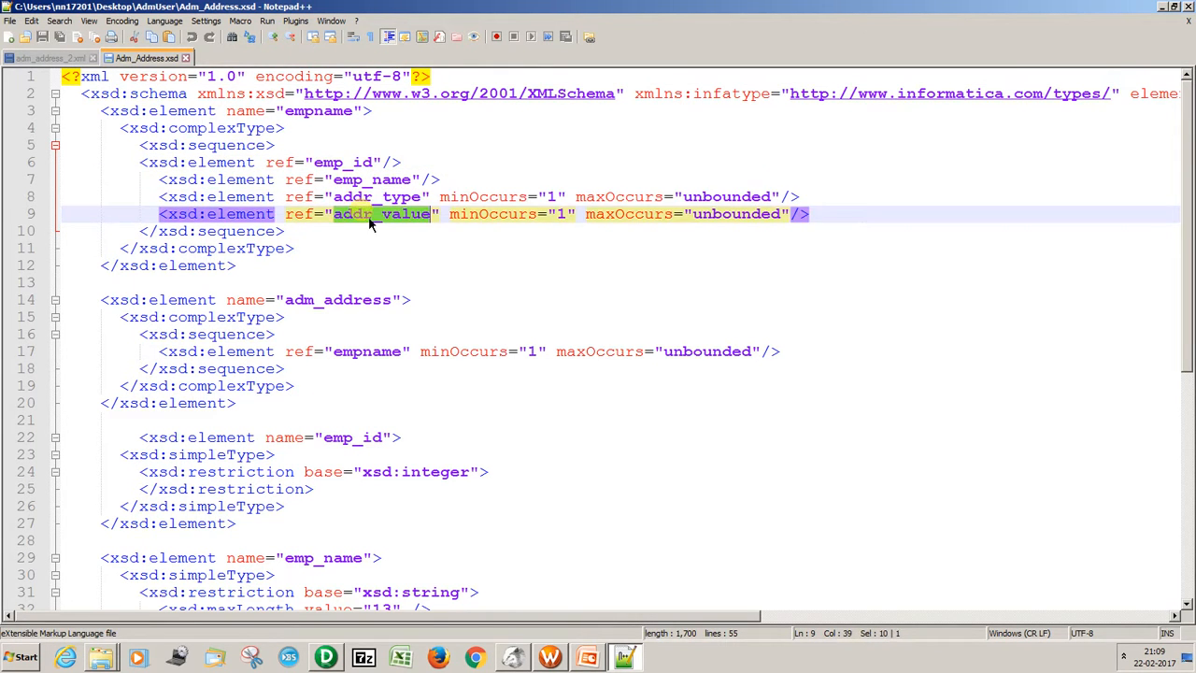
{"action": "left_click", "coordinate": [185, 58]}
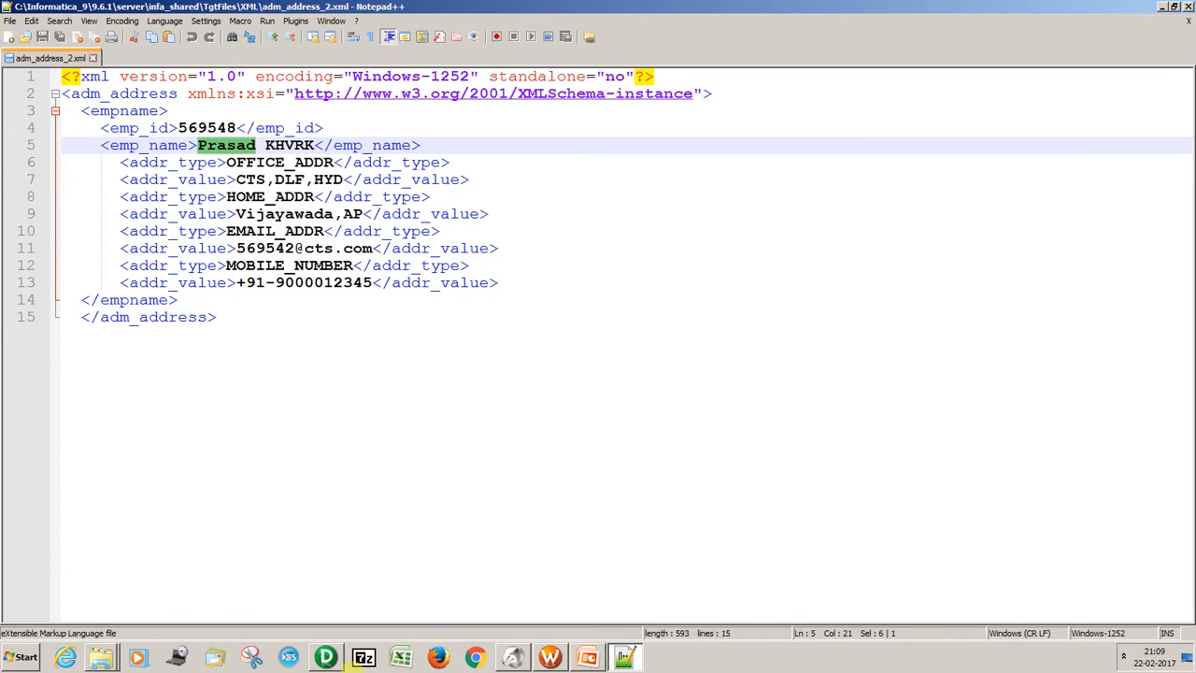
Switch to PowerCenter Designer and import the Adm_Address schema as an XML source, generating views with Hierarchy Relationships and Normalized XML Views.
{"action": "left_click", "coordinate": [317, 644]}
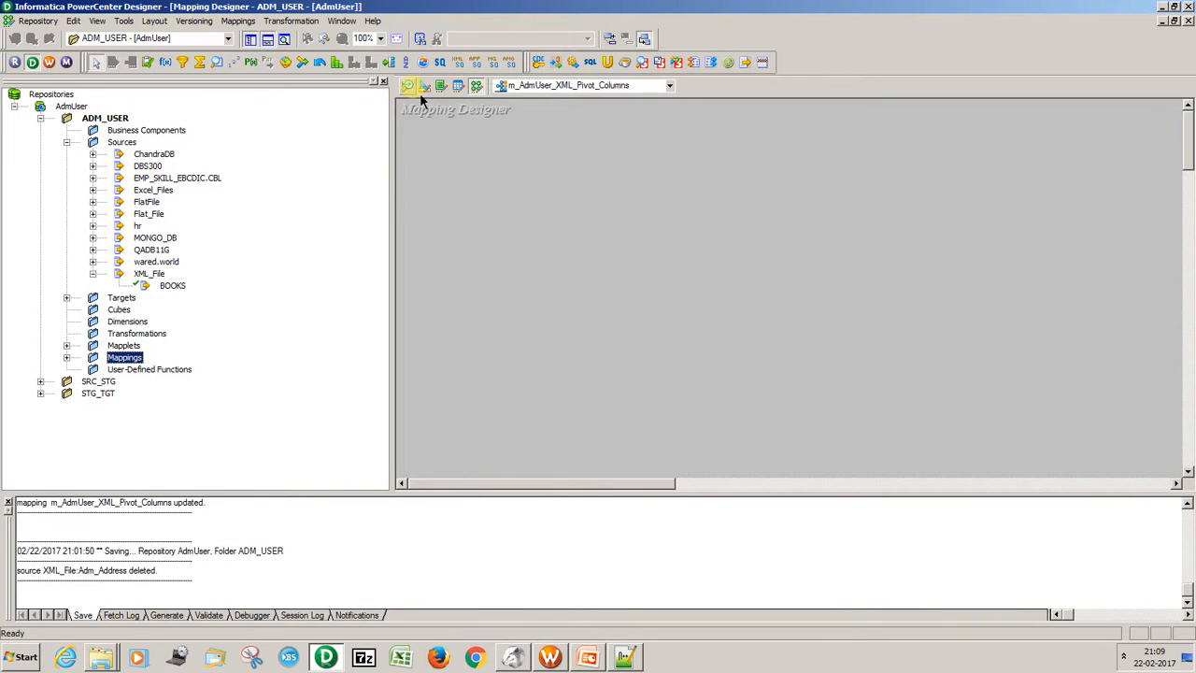
{"action": "left_click", "coordinate": [236, 20]}
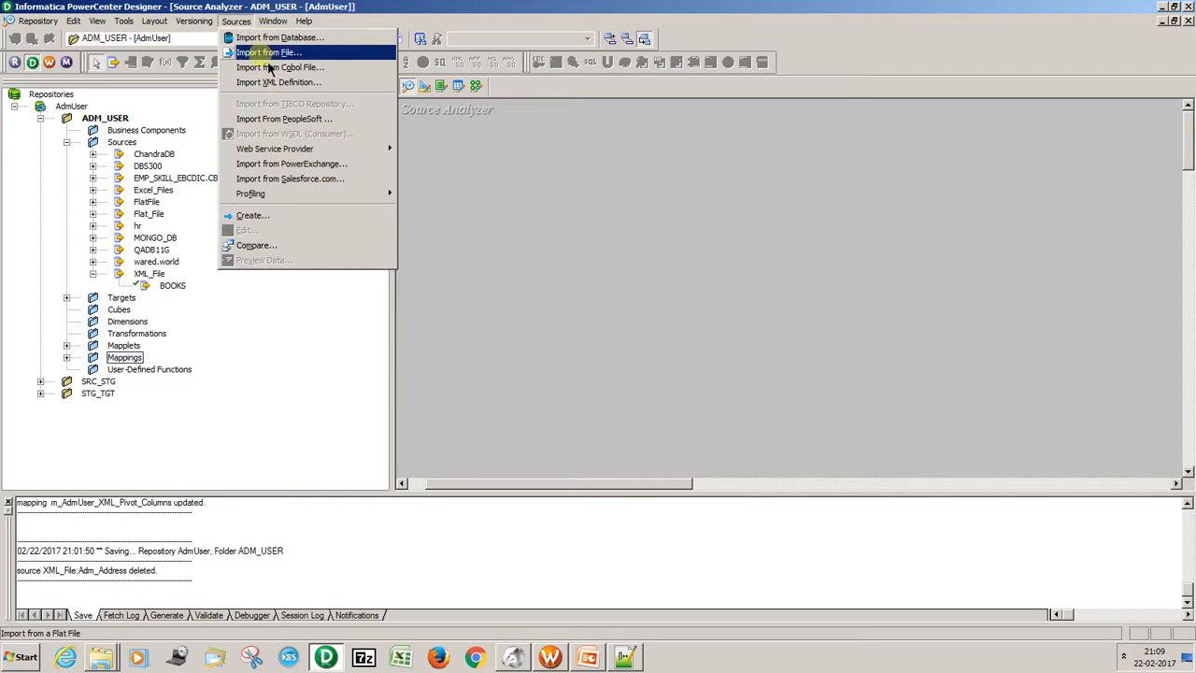
{"action": "left_click", "coordinate": [278, 82]}
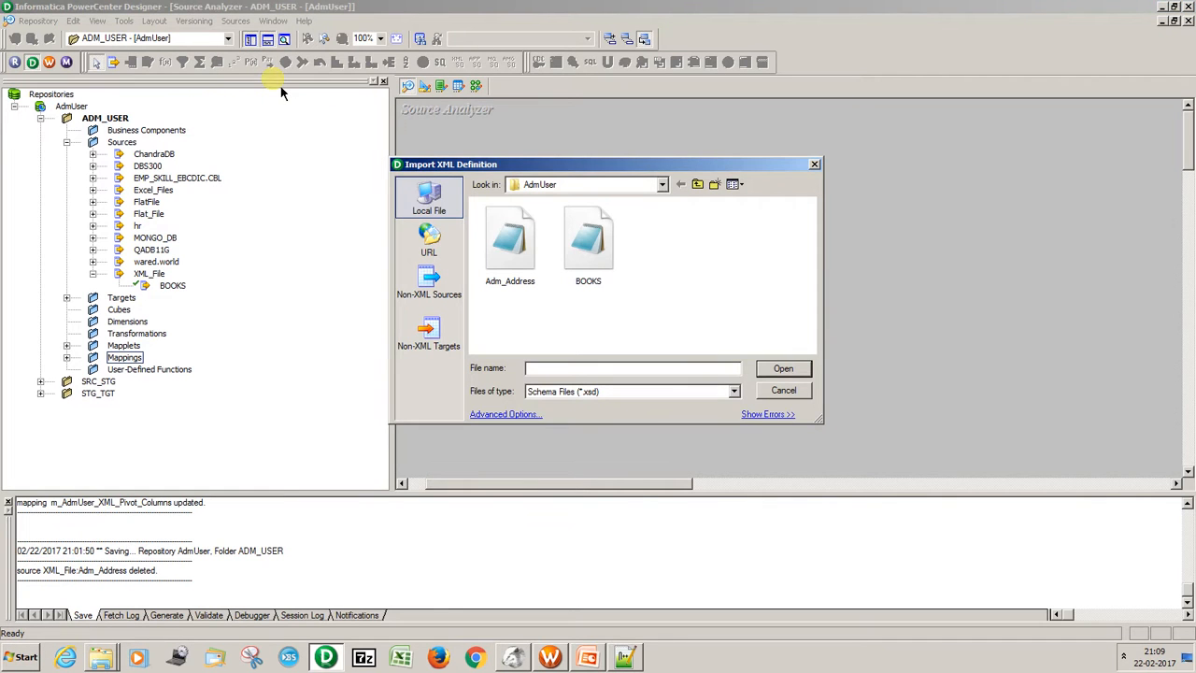
{"action": "left_click", "coordinate": [520, 250]}
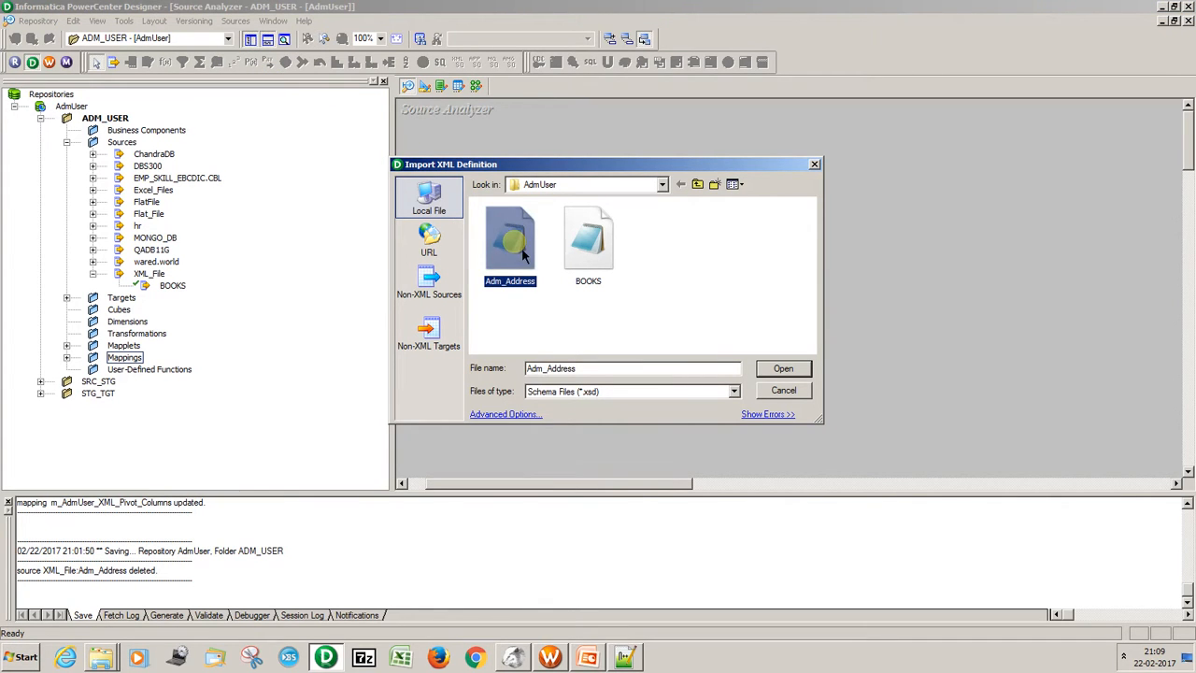
{"action": "left_click", "coordinate": [782, 372]}
{"action": "left_click", "coordinate": [619, 466]}
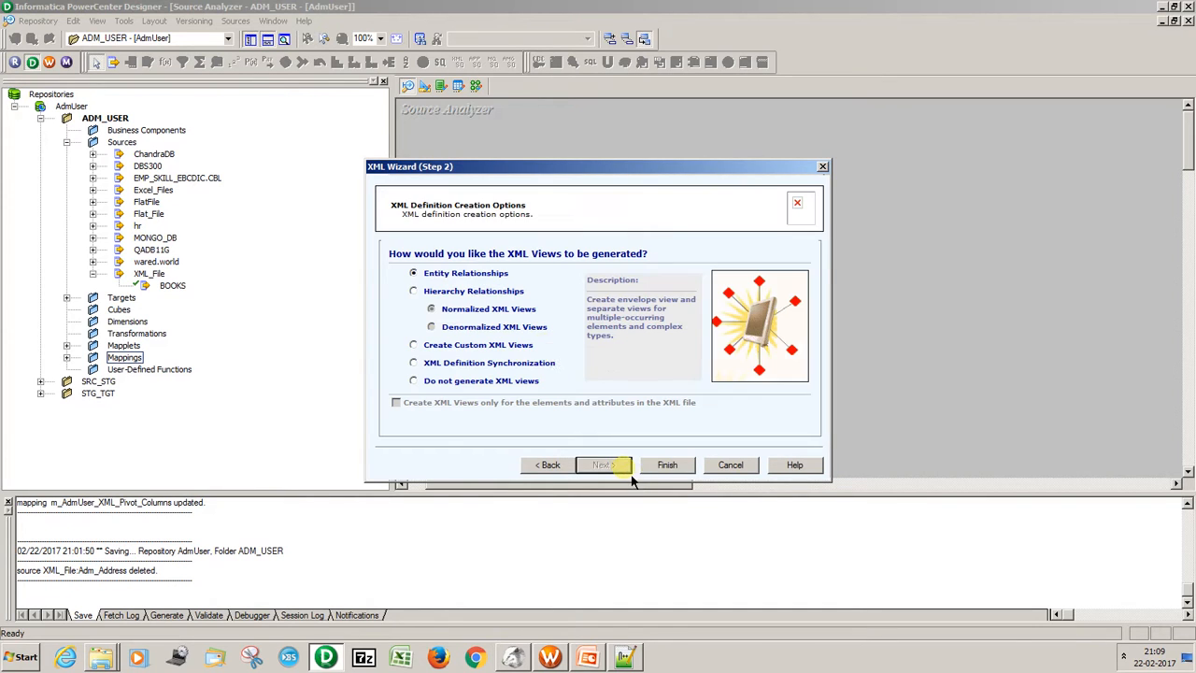
{"action": "left_click", "coordinate": [487, 292]}
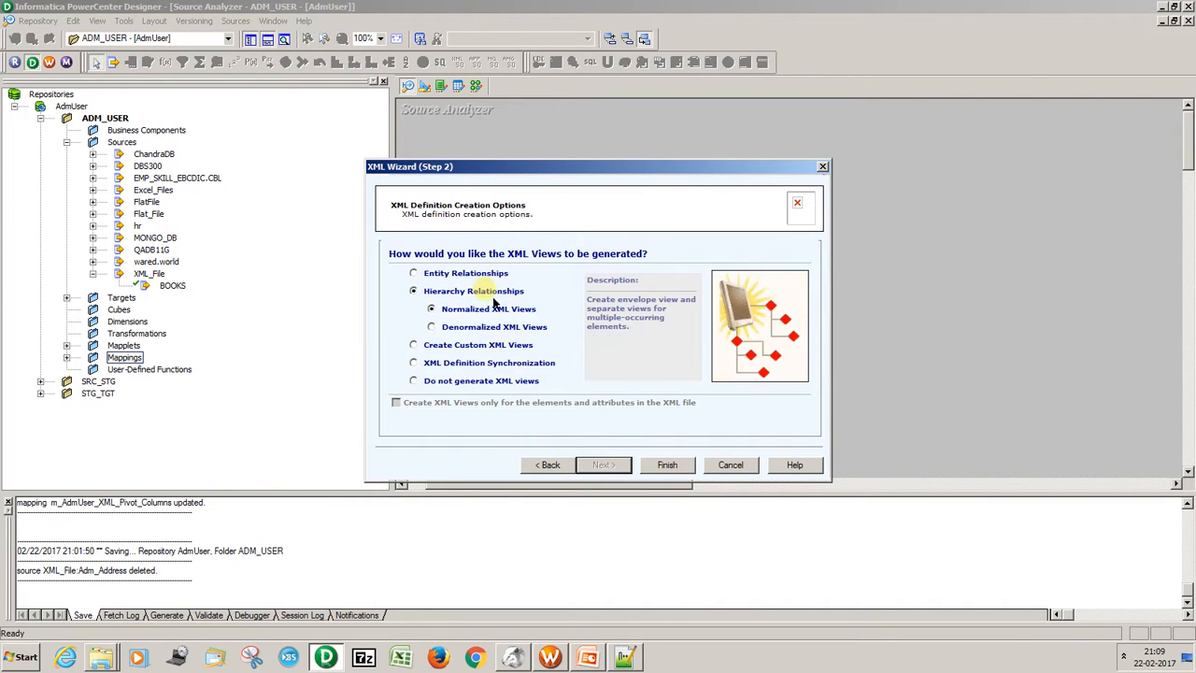
{"action": "left_click", "coordinate": [667, 464]}
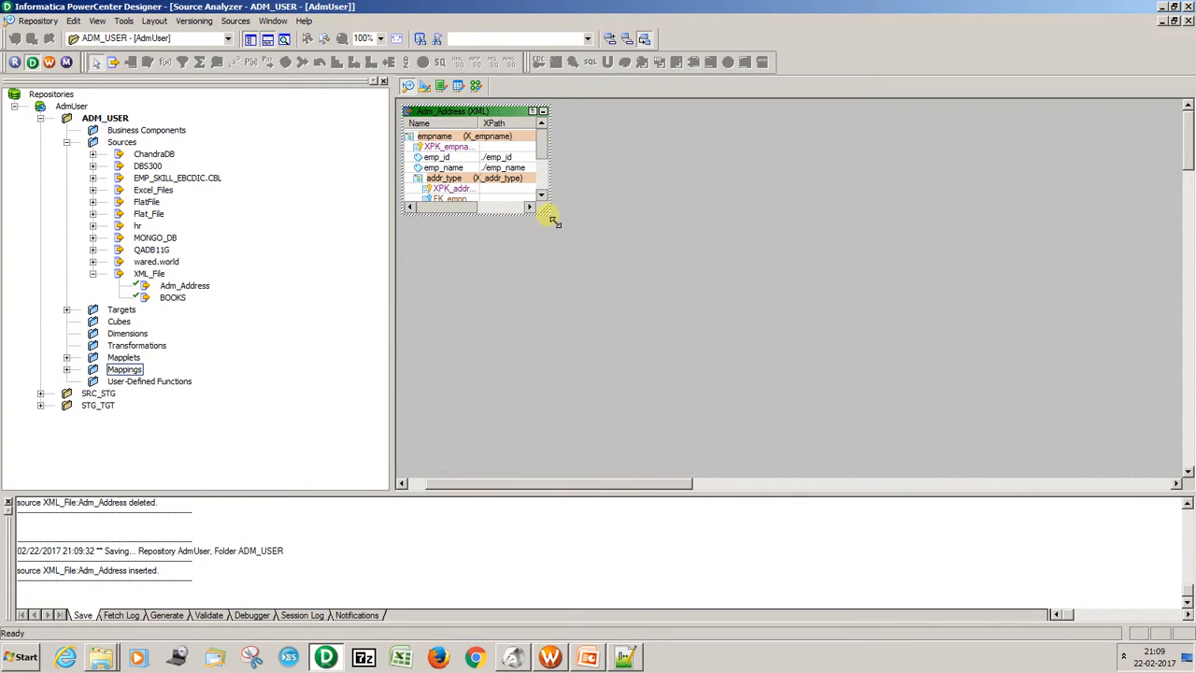
Enlarge the Adm_Address source, open its definition in the XML Editor, and delete the X_addr_value and X_addr_type views.
{"action": "left_click_drag", "start_coordinate": [552, 220], "coordinate": [623, 274]}
{"action": "double_click", "coordinate": [528, 128]}
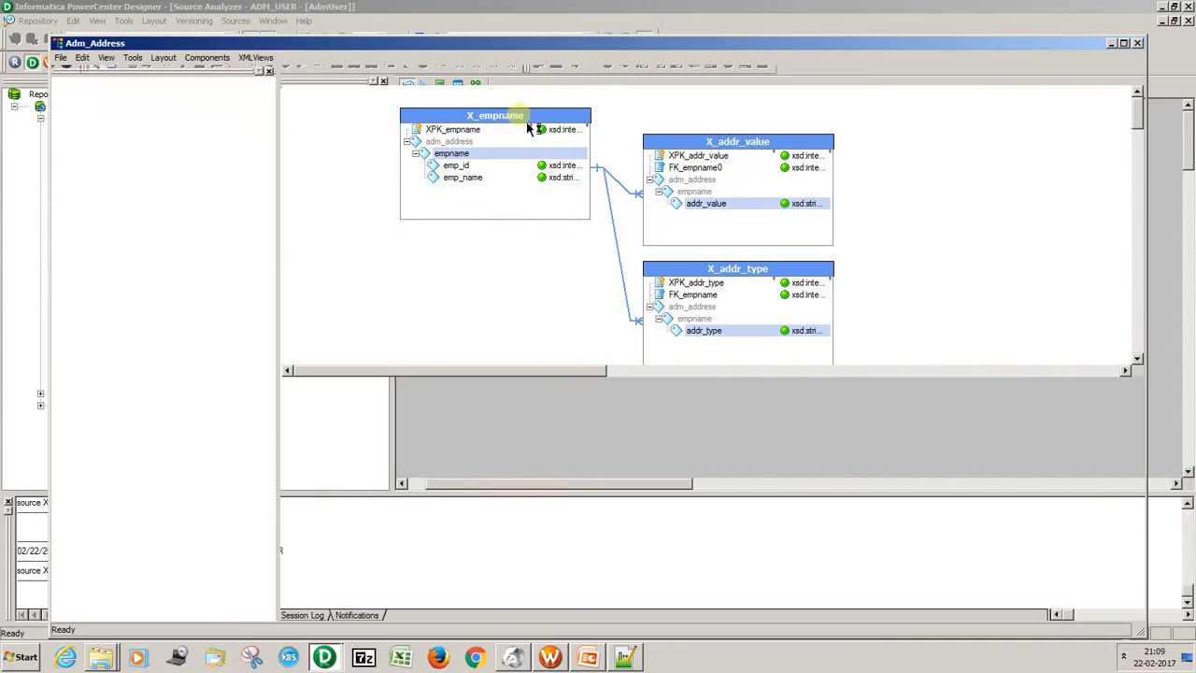
{"action": "left_click", "coordinate": [699, 157]}
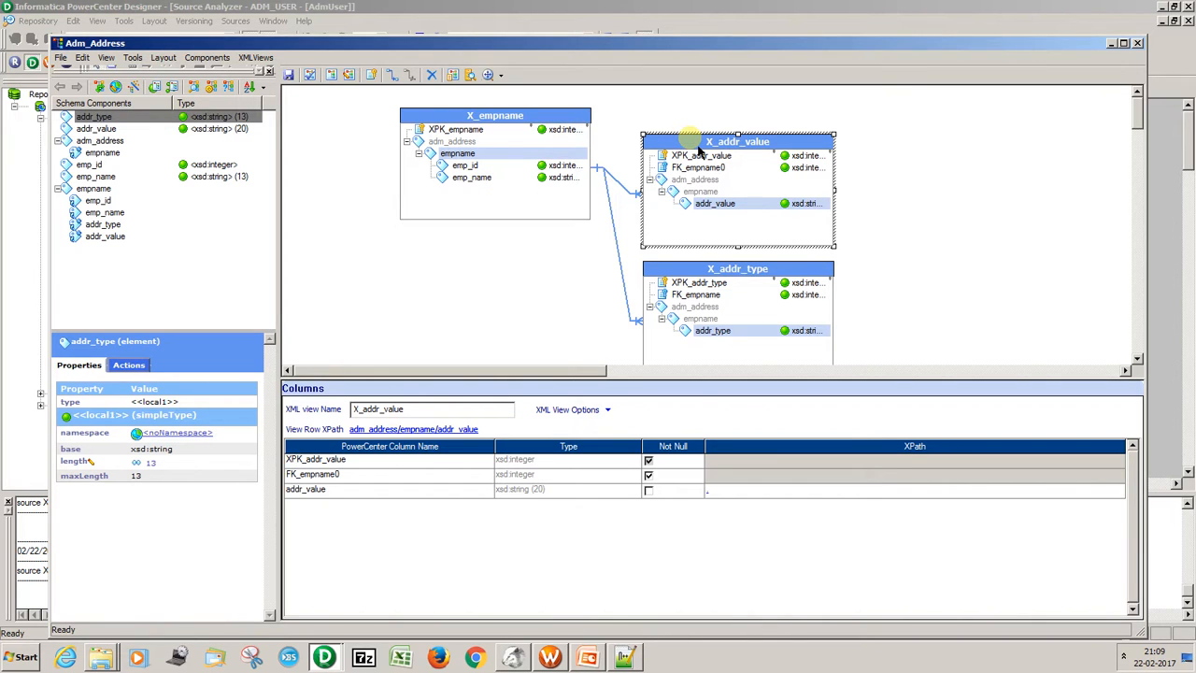
{"action": "key", "text": "Delete"}
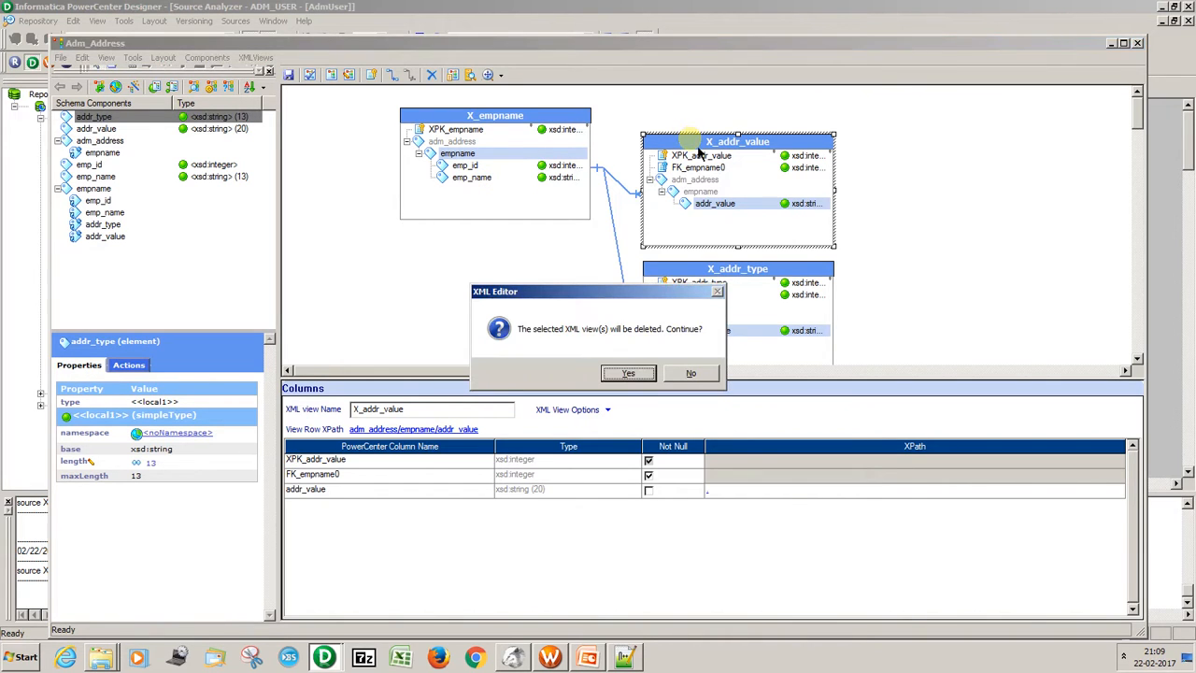
{"action": "left_click", "coordinate": [624, 376]}
{"action": "left_click", "coordinate": [678, 271]}
{"action": "key", "text": "Delete"}
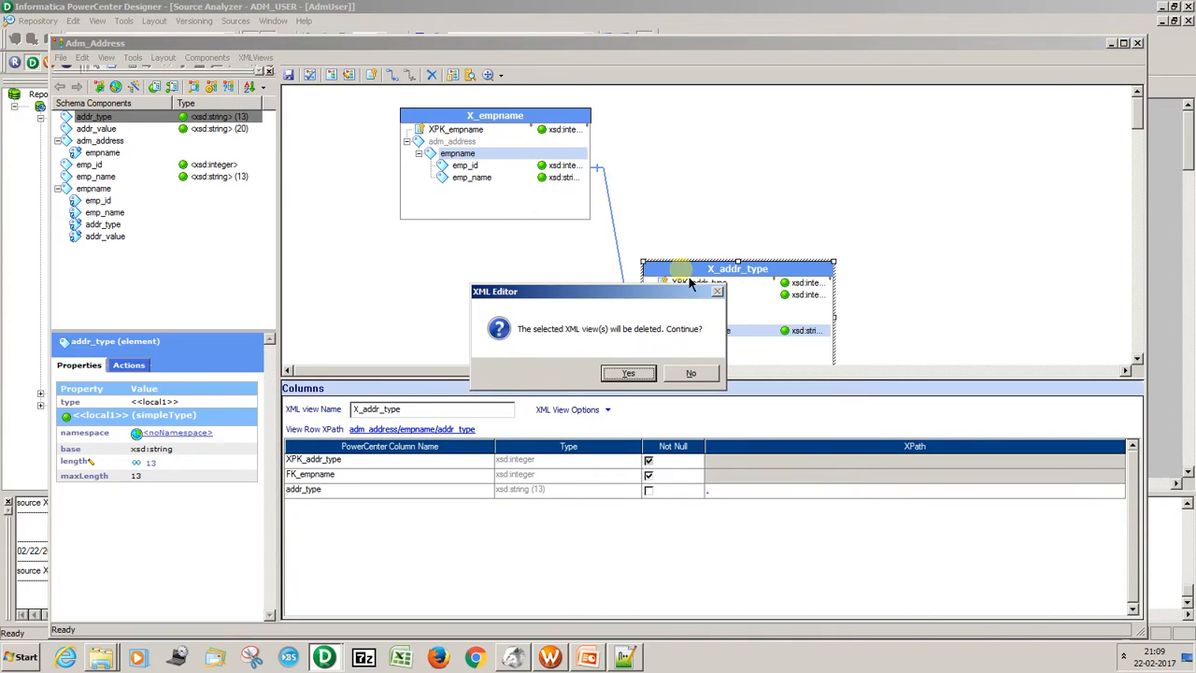
{"action": "left_click", "coordinate": [628, 374]}
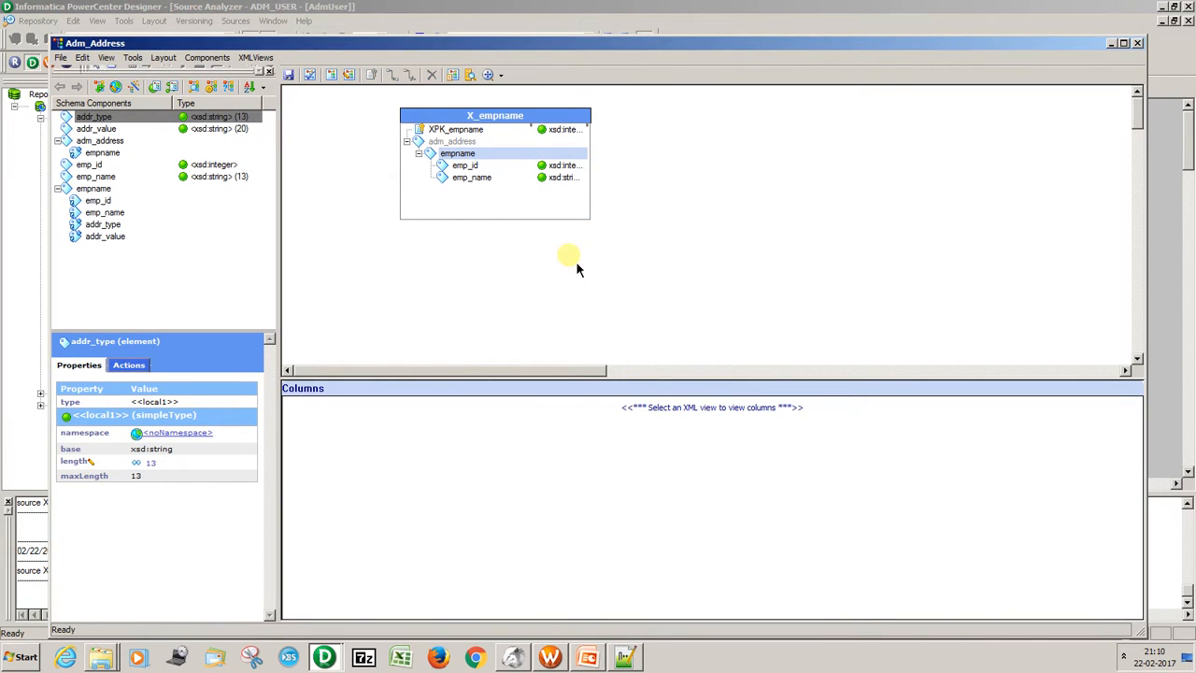
Show the XPath Navigator for the adm_address element and set it to Advanced Mode for pivoting addr_type and addr_value.
{"action": "left_click", "coordinate": [201, 142]}
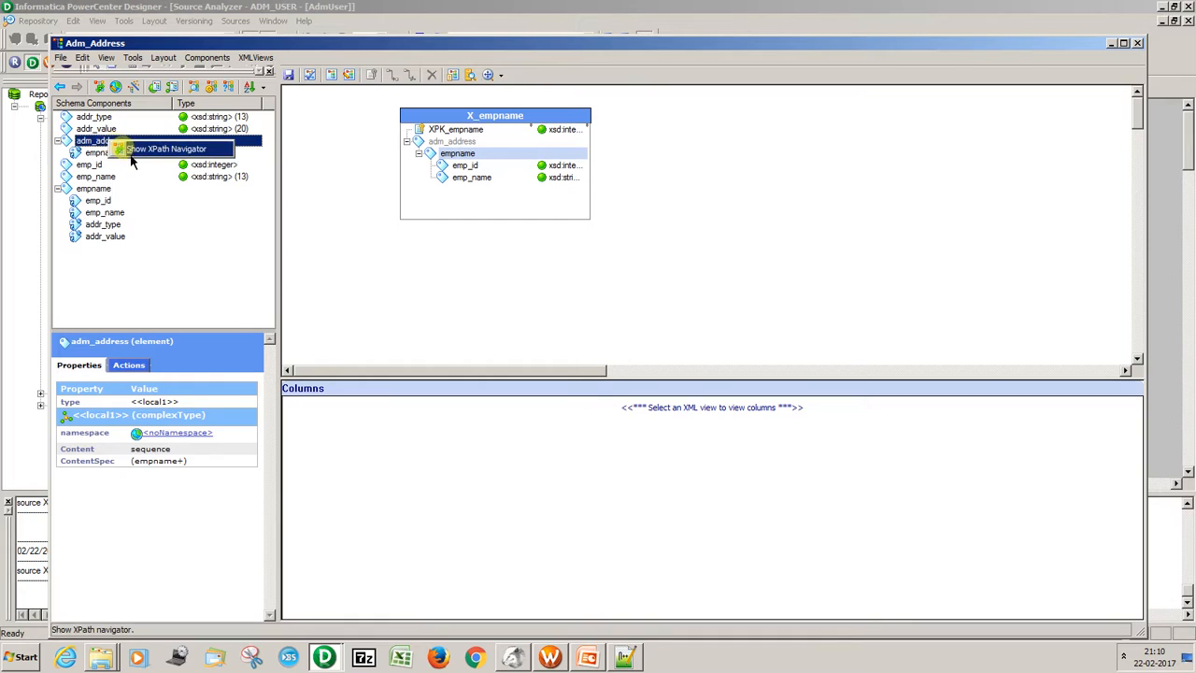
{"action": "left_click", "coordinate": [130, 155]}
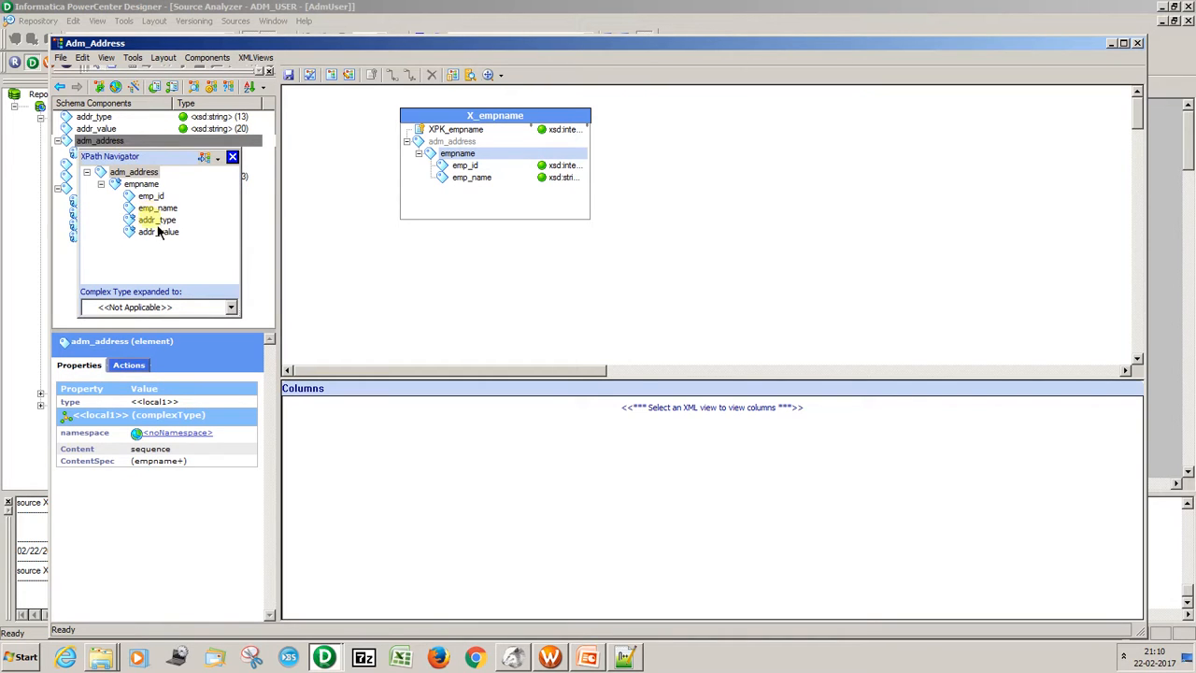
{"action": "left_click", "coordinate": [217, 157]}
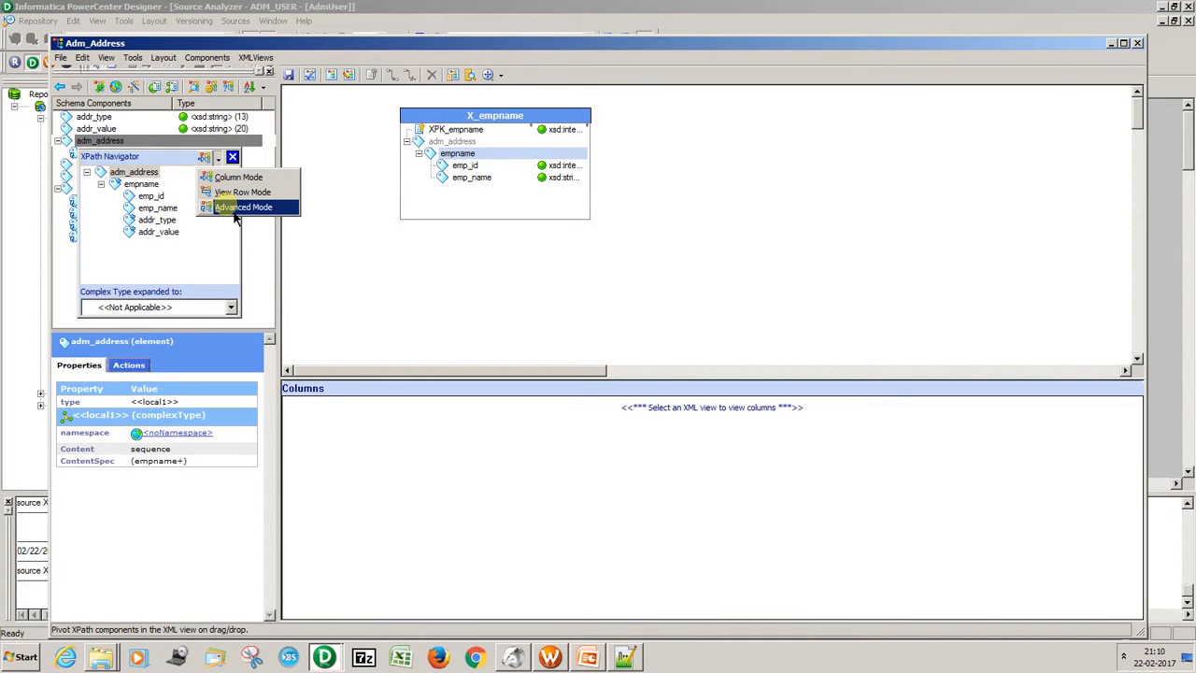
{"action": "left_click", "coordinate": [236, 209]}
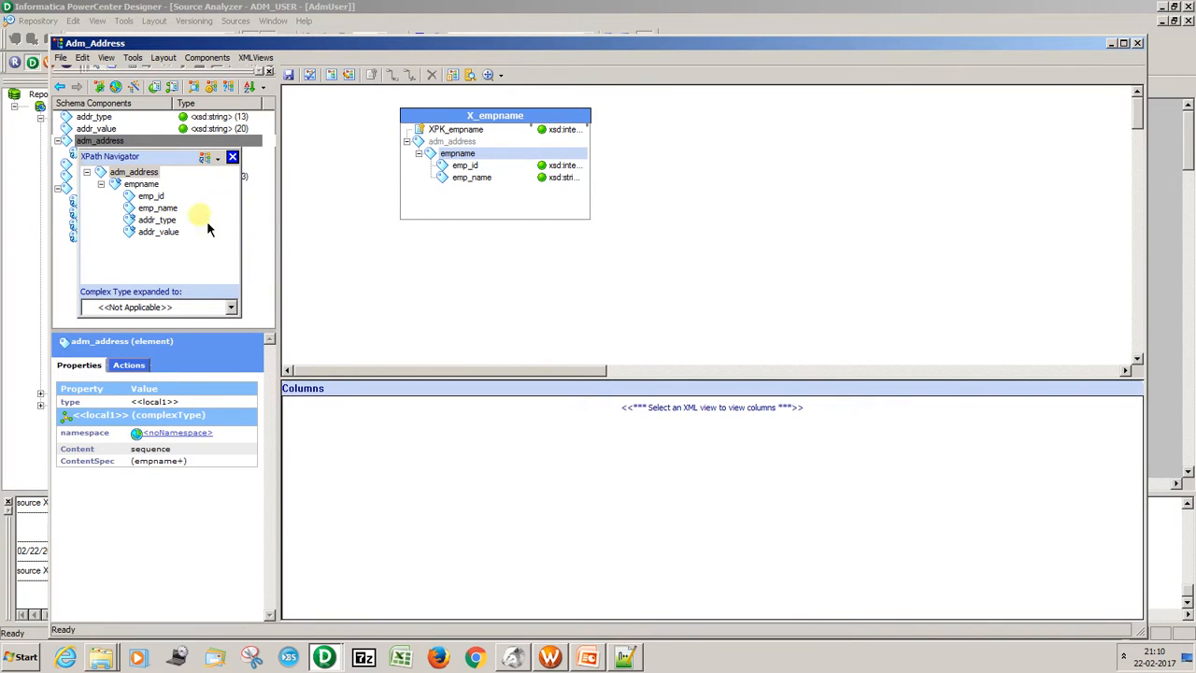
{"action": "left_click", "coordinate": [159, 222]}
{"action": "left_click", "coordinate": [159, 232]}
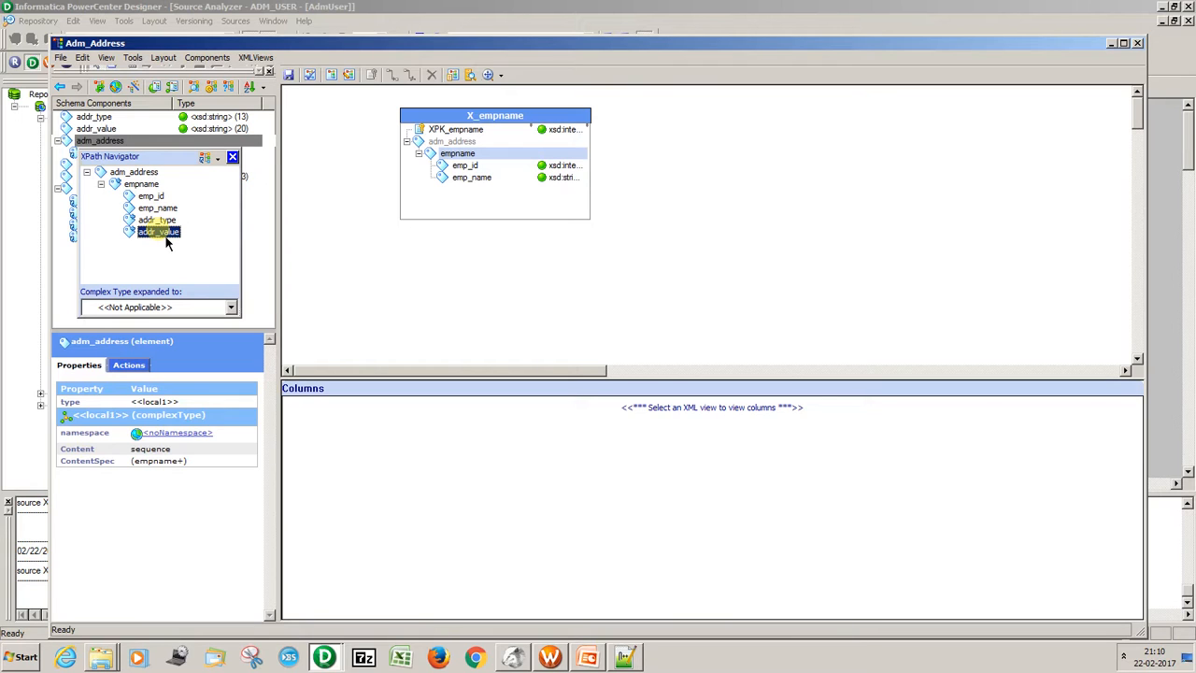
Add addr_type to the X_empname view four times as pivoted columns, checking them against the addr_type elements of adm_address_2 in Notepad++.
{"action": "left_click_drag", "start_coordinate": [157, 220], "coordinate": [460, 202]}
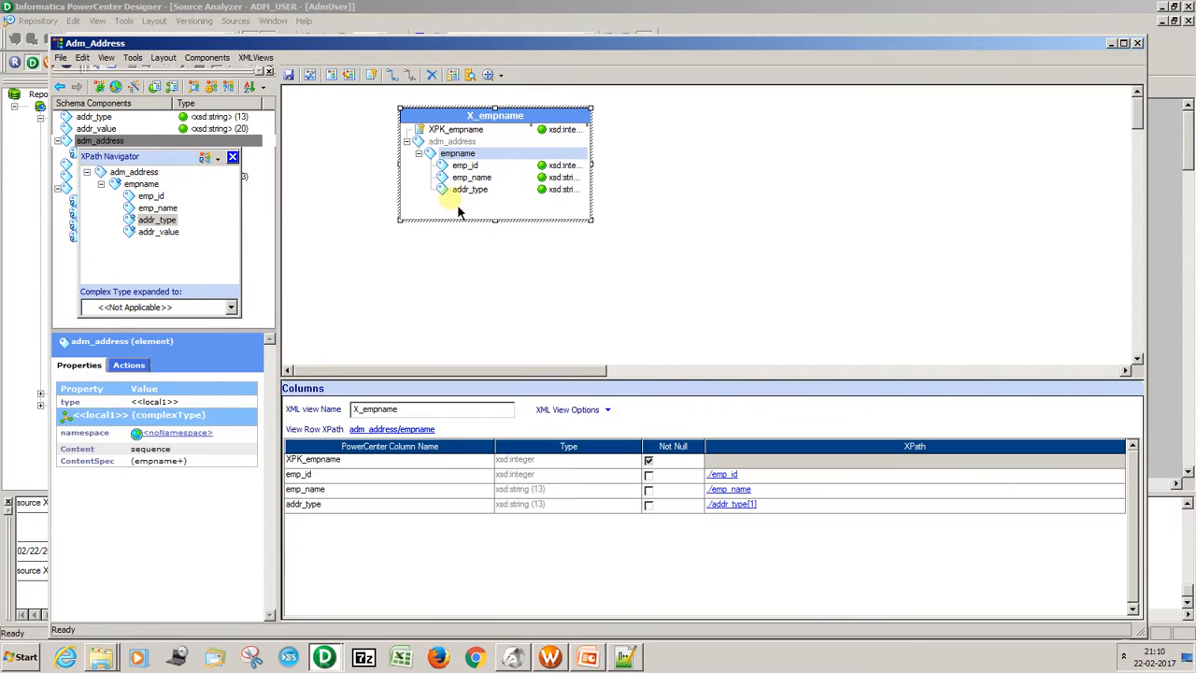
{"action": "left_click_drag", "start_coordinate": [174, 228], "coordinate": [472, 205]}
{"action": "left_click_drag", "start_coordinate": [174, 227], "coordinate": [461, 201]}
{"action": "left_click_drag", "start_coordinate": [187, 217], "coordinate": [496, 210]}
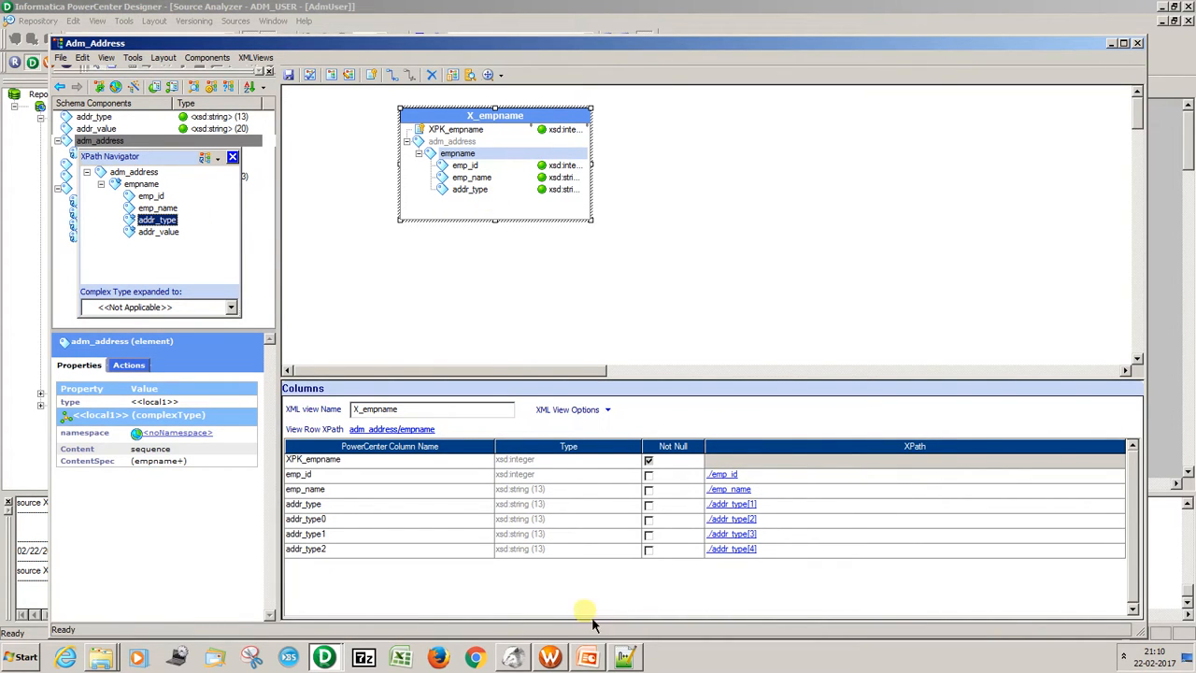
{"action": "left_click", "coordinate": [626, 657]}
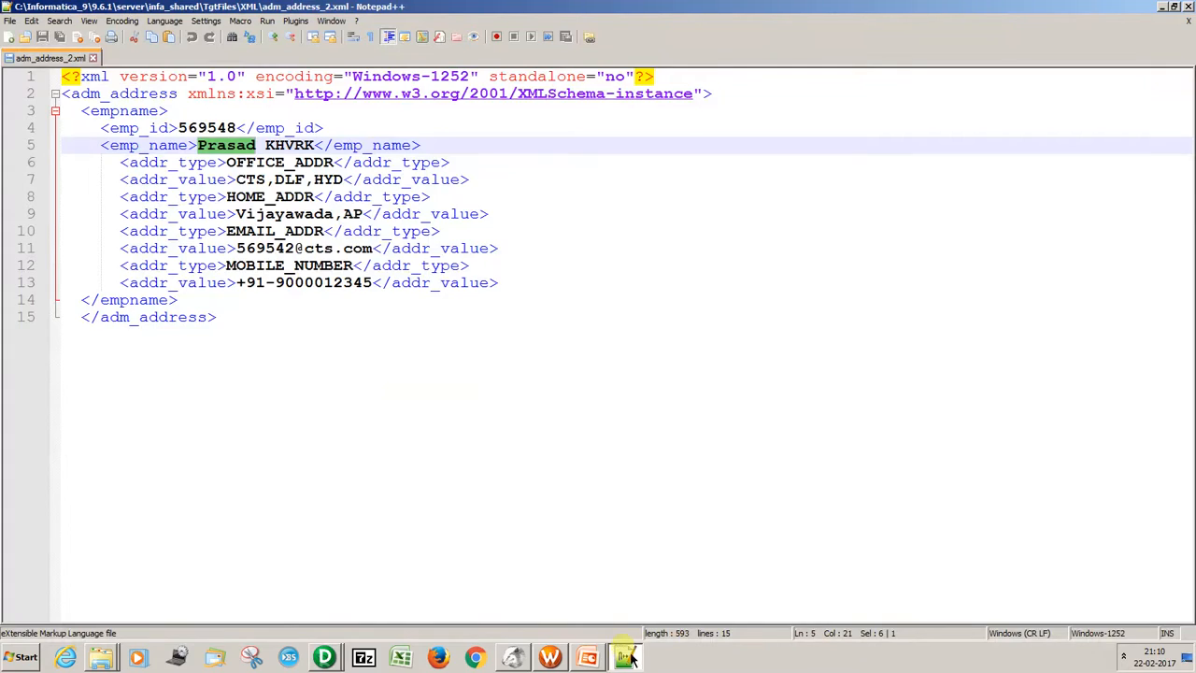
{"action": "double_click", "coordinate": [198, 163]}
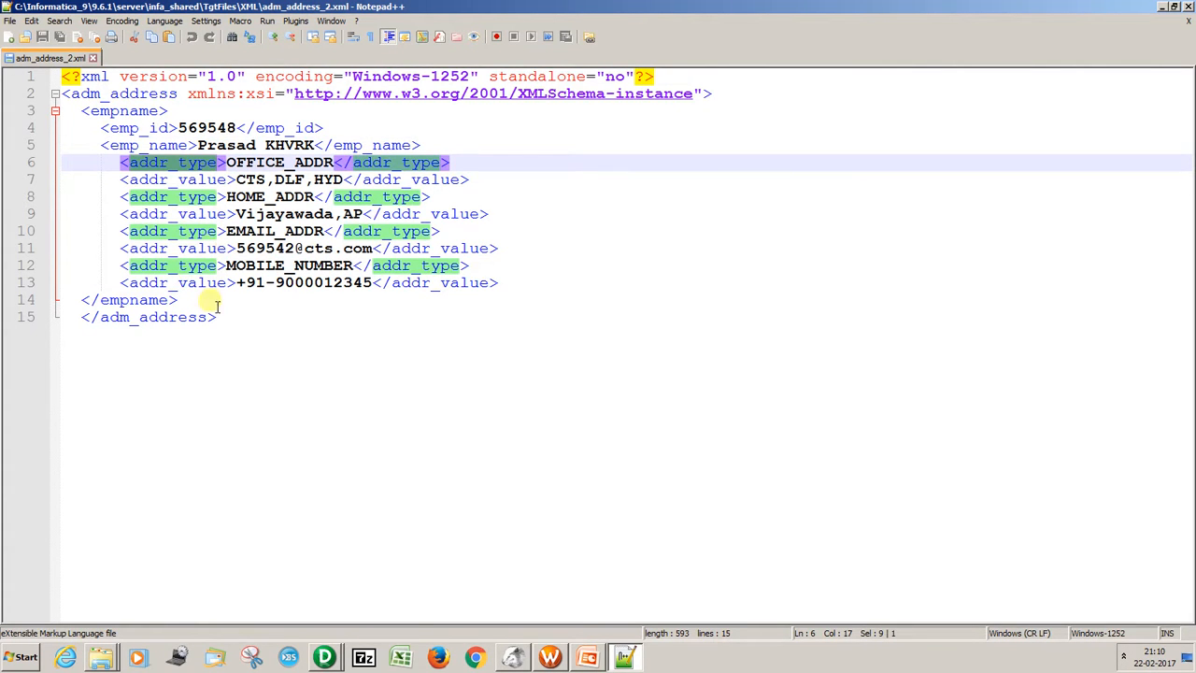
{"action": "key", "text": "alt+Tab"}
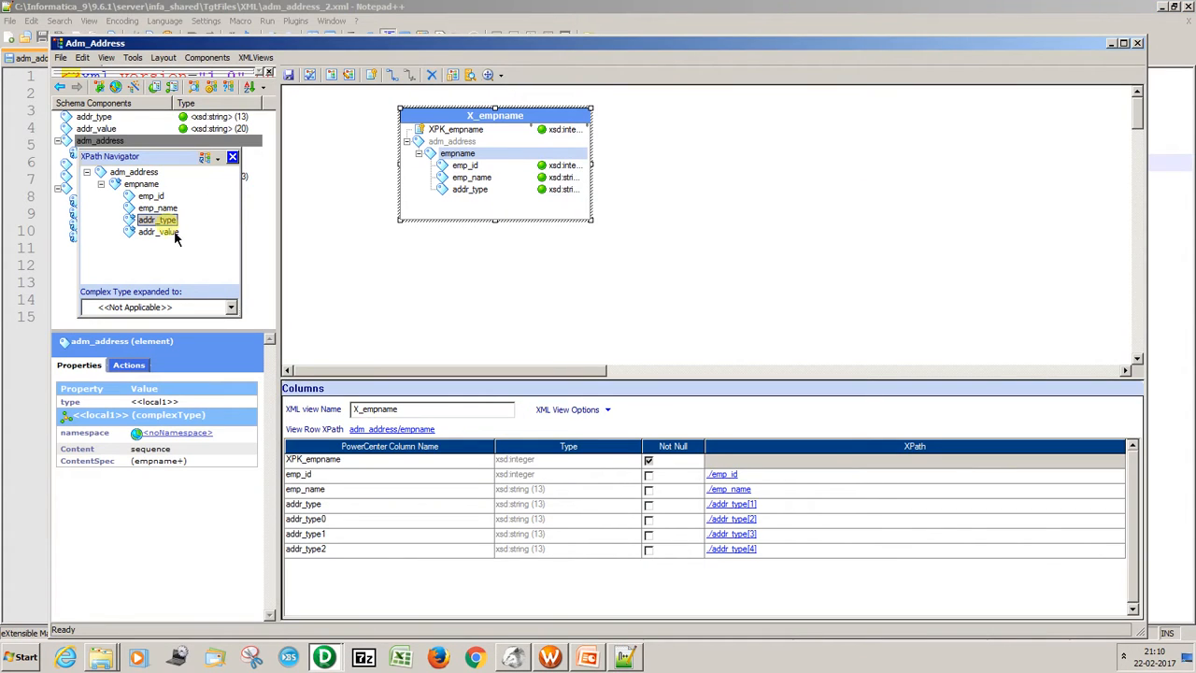
Add addr_value to the X_empname view four times as pivoted columns.
{"action": "left_click_drag", "start_coordinate": [165, 233], "coordinate": [473, 221]}
{"action": "left_click_drag", "start_coordinate": [178, 236], "coordinate": [469, 221]}
{"action": "left_click_drag", "start_coordinate": [187, 239], "coordinate": [472, 222]}
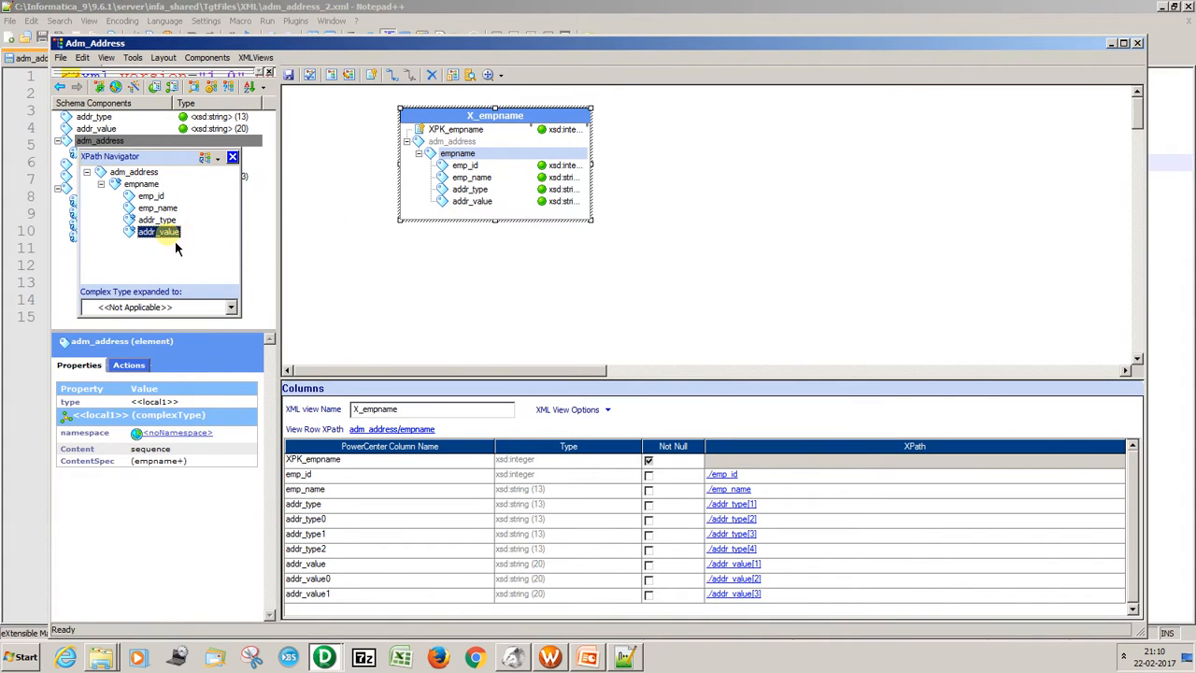
{"action": "left_click_drag", "start_coordinate": [174, 241], "coordinate": [461, 217]}
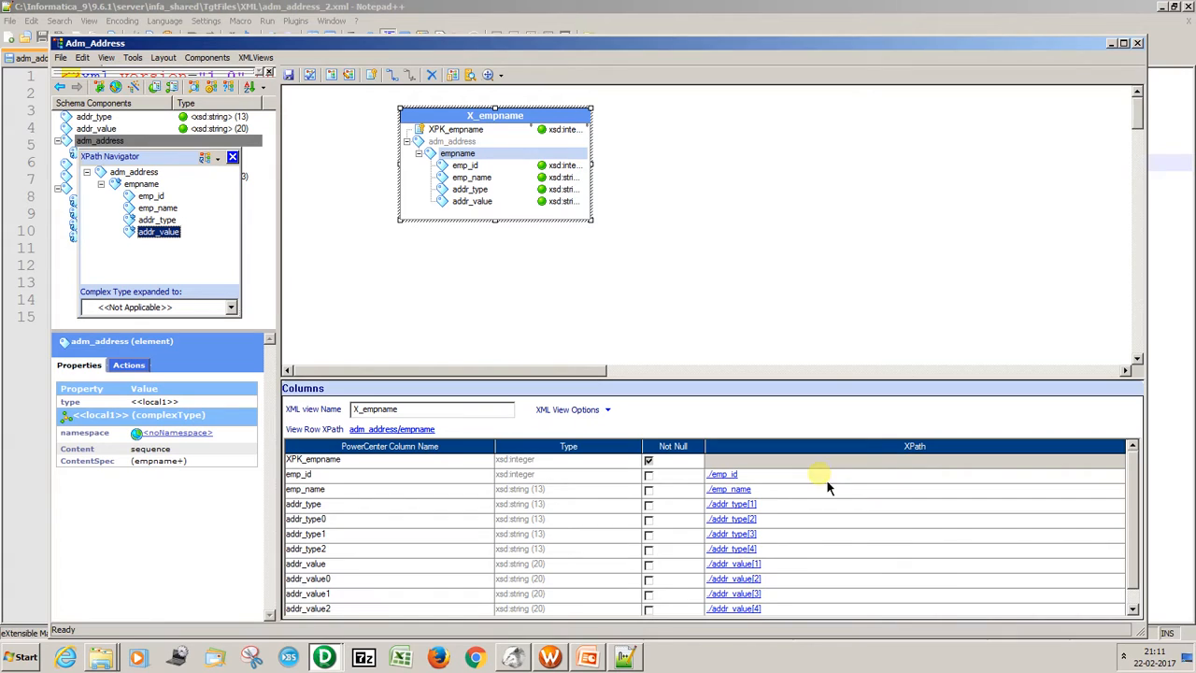
Validate the Adm_Address XML definition, close the XML Editor, and save the updated source in PowerCenter Designer.
{"action": "left_click", "coordinate": [62, 58]}
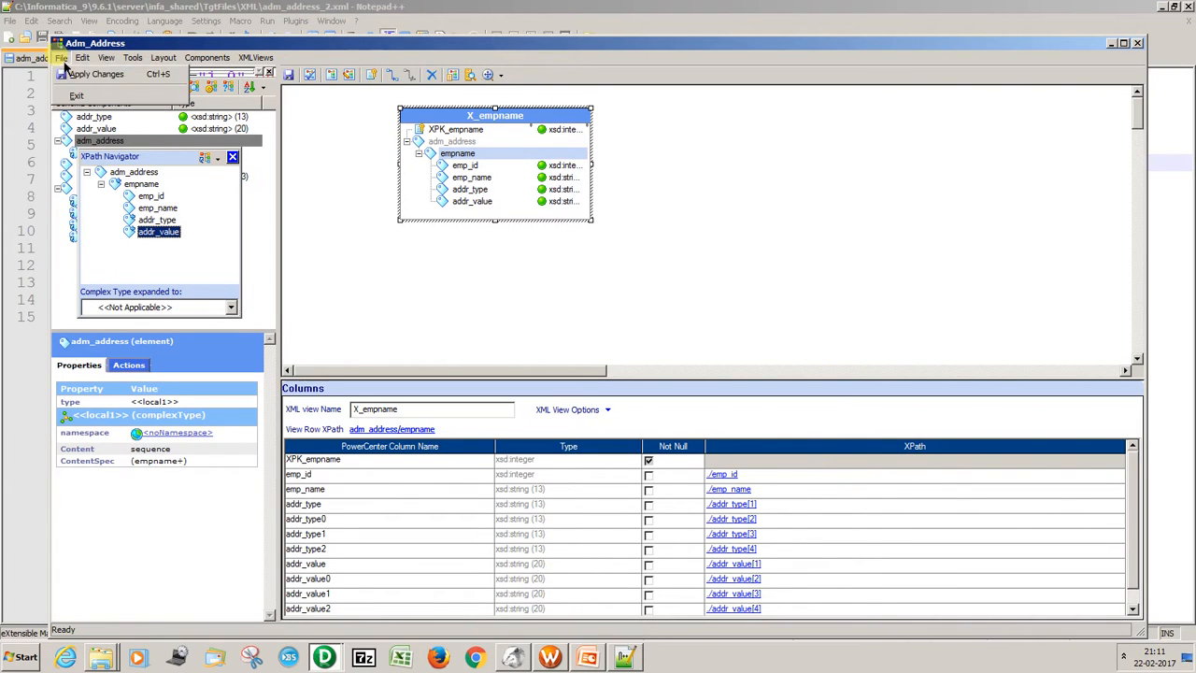
{"action": "left_click", "coordinate": [256, 58]}
{"action": "left_click", "coordinate": [308, 161]}
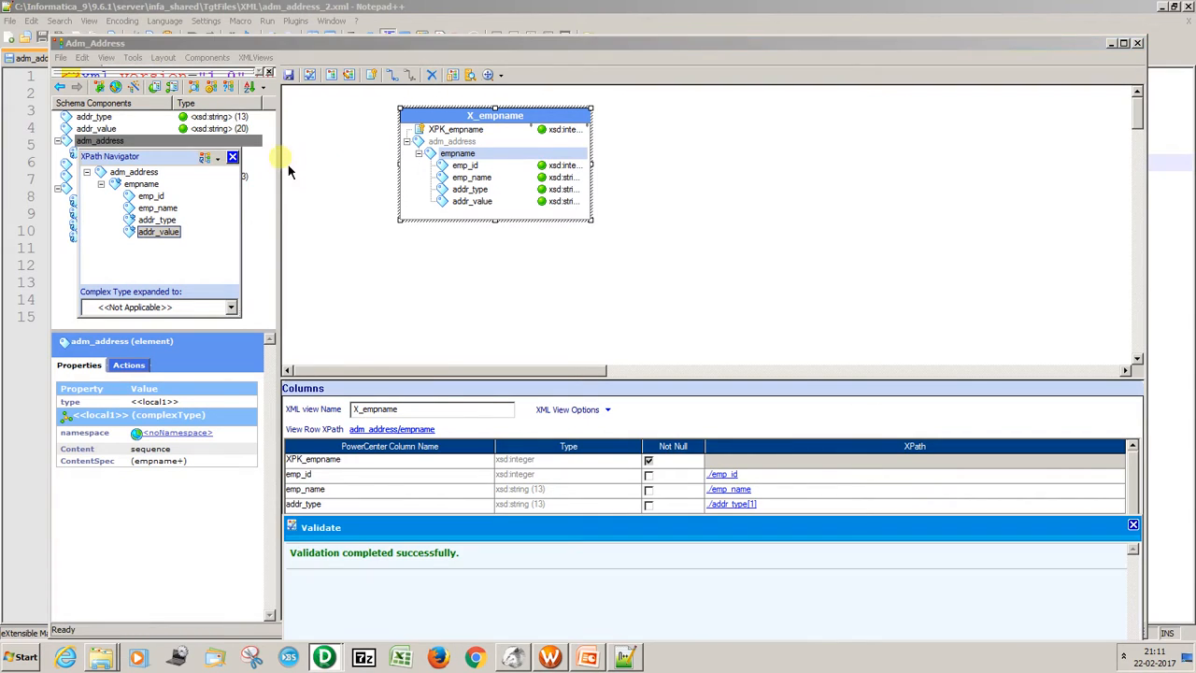
{"action": "left_click", "coordinate": [1137, 43]}
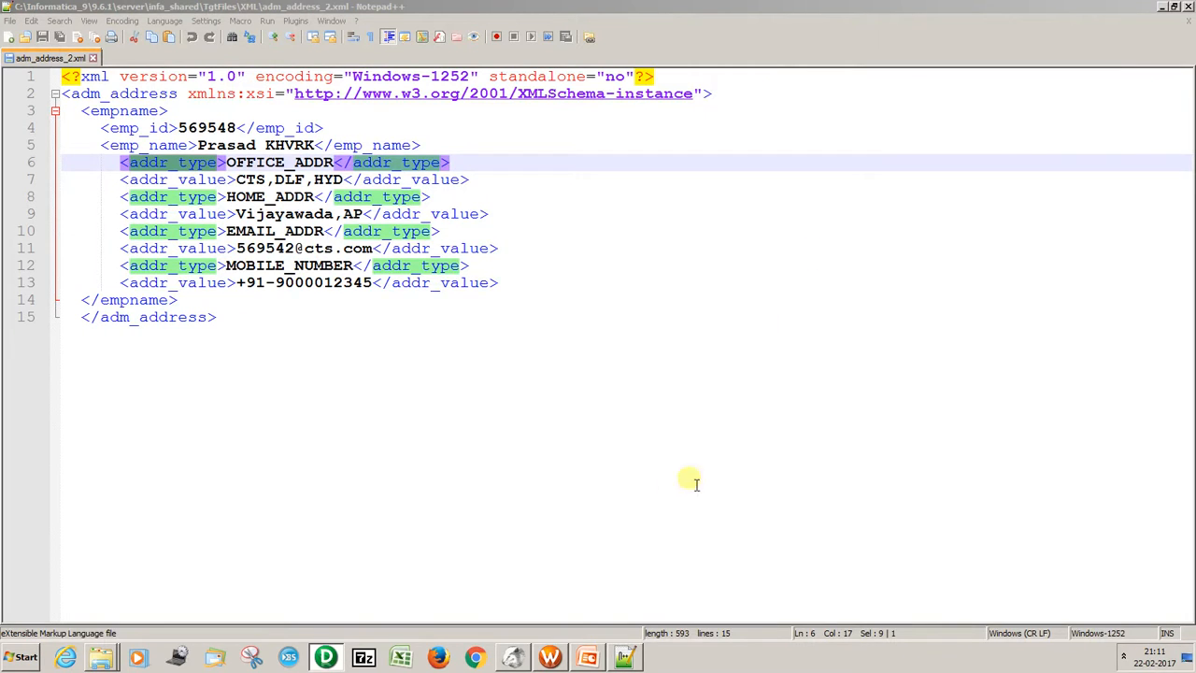
{"action": "key", "text": "alt+Tab"}
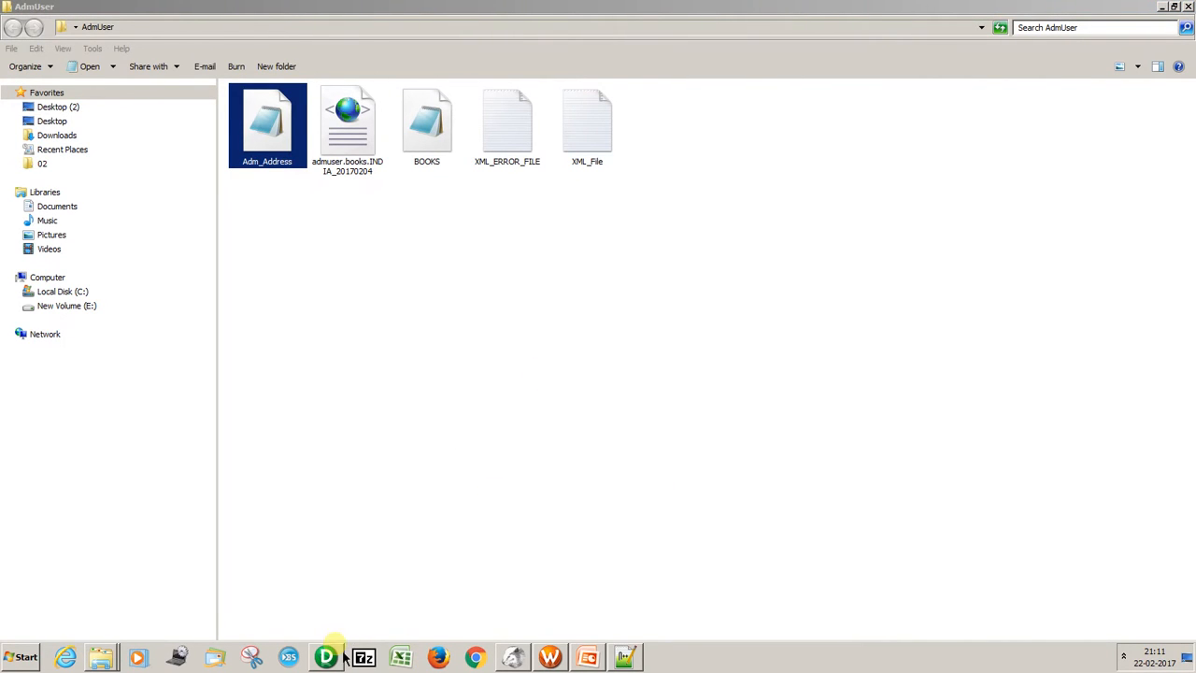
{"action": "left_click", "coordinate": [332, 655]}
{"action": "key", "text": "ctrl+s"}
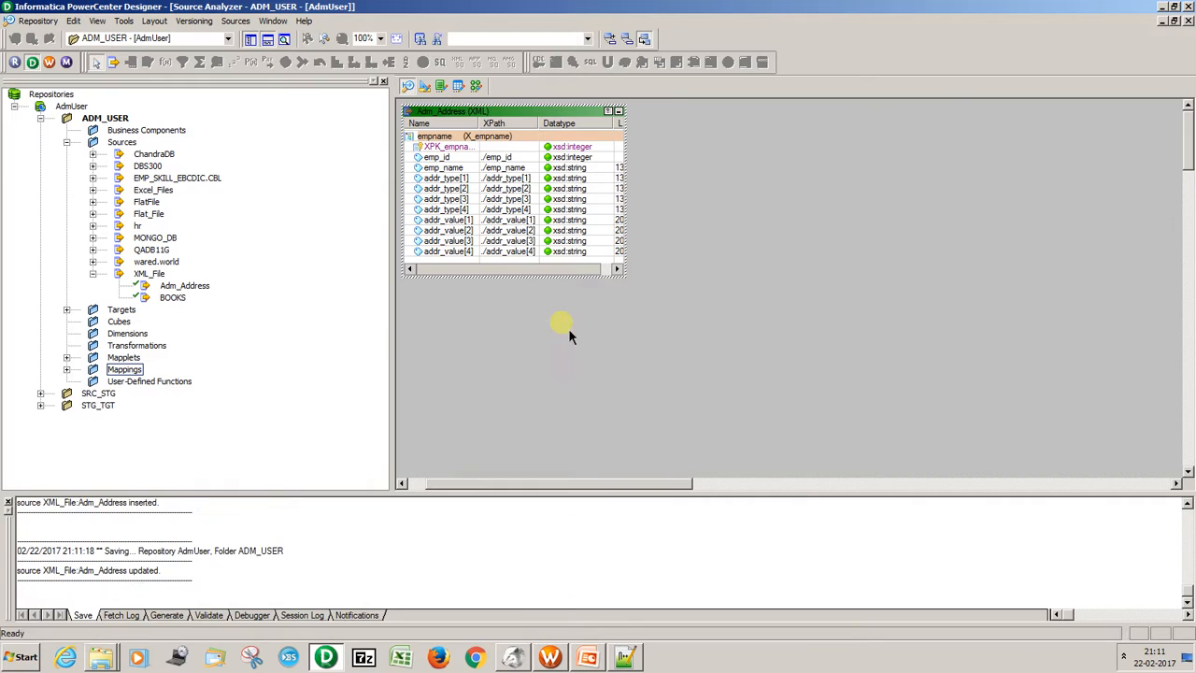
Add the Adm_Address source to the m_AdmUser_XML_Pivot_Columns mapping in the Mapping Designer.
{"action": "left_click", "coordinate": [476, 85]}
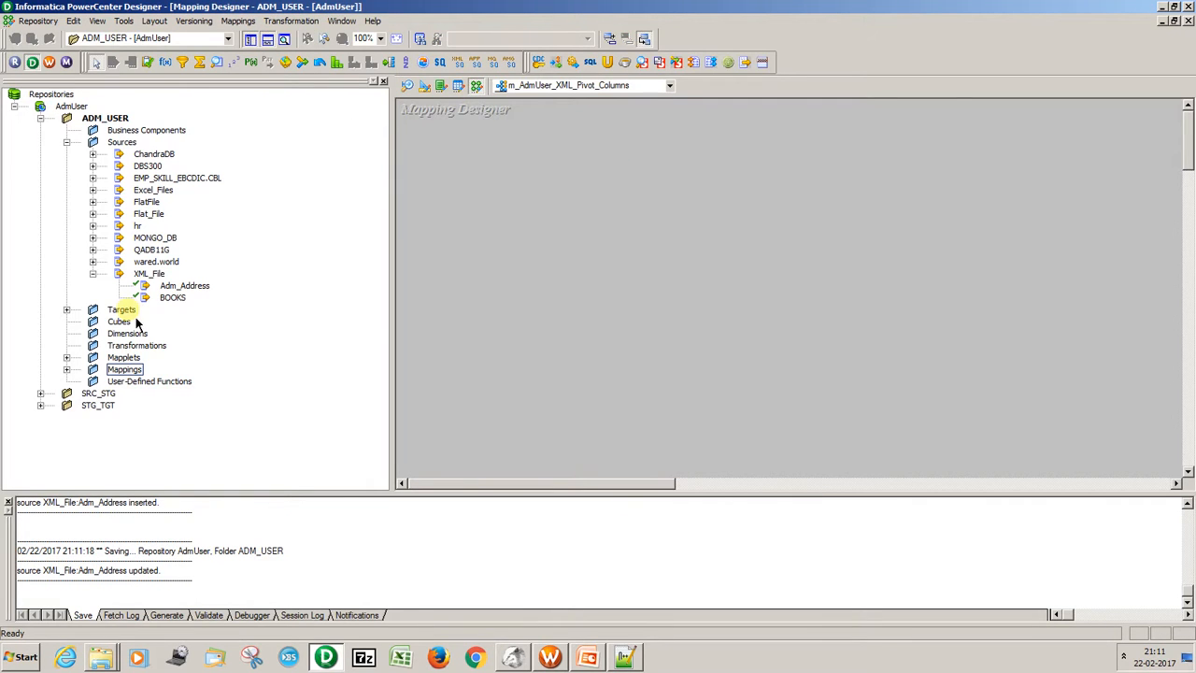
{"action": "left_click_drag", "start_coordinate": [170, 285], "coordinate": [507, 221]}
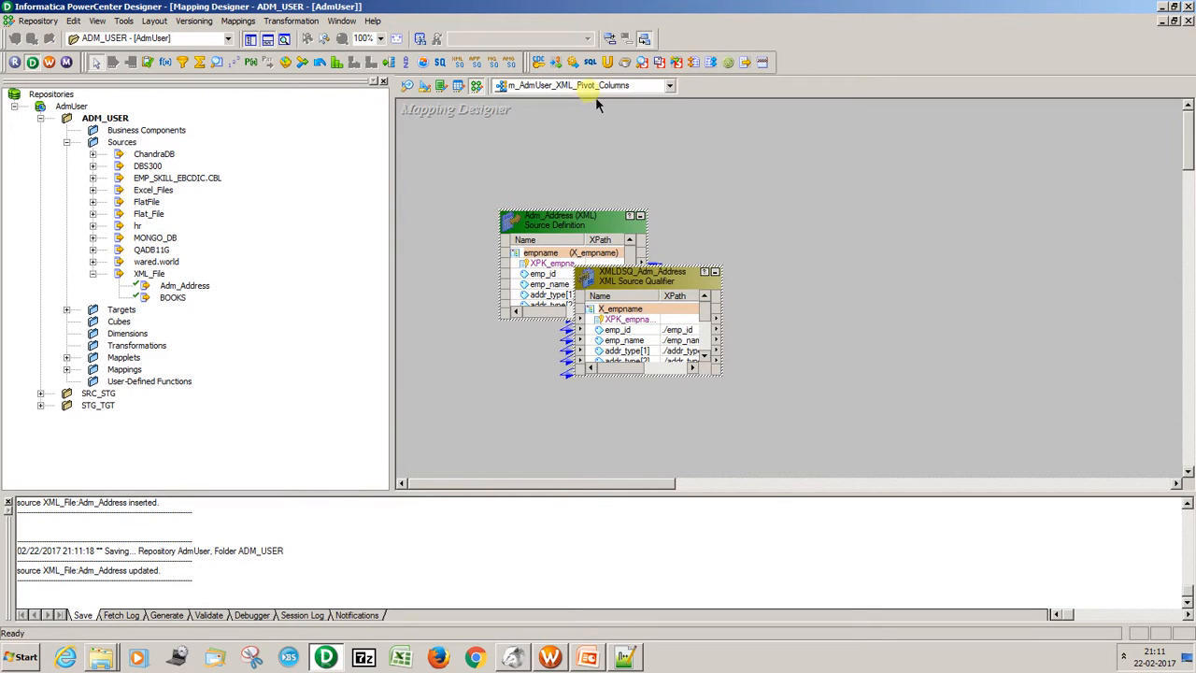
{"action": "left_click", "coordinate": [598, 233]}
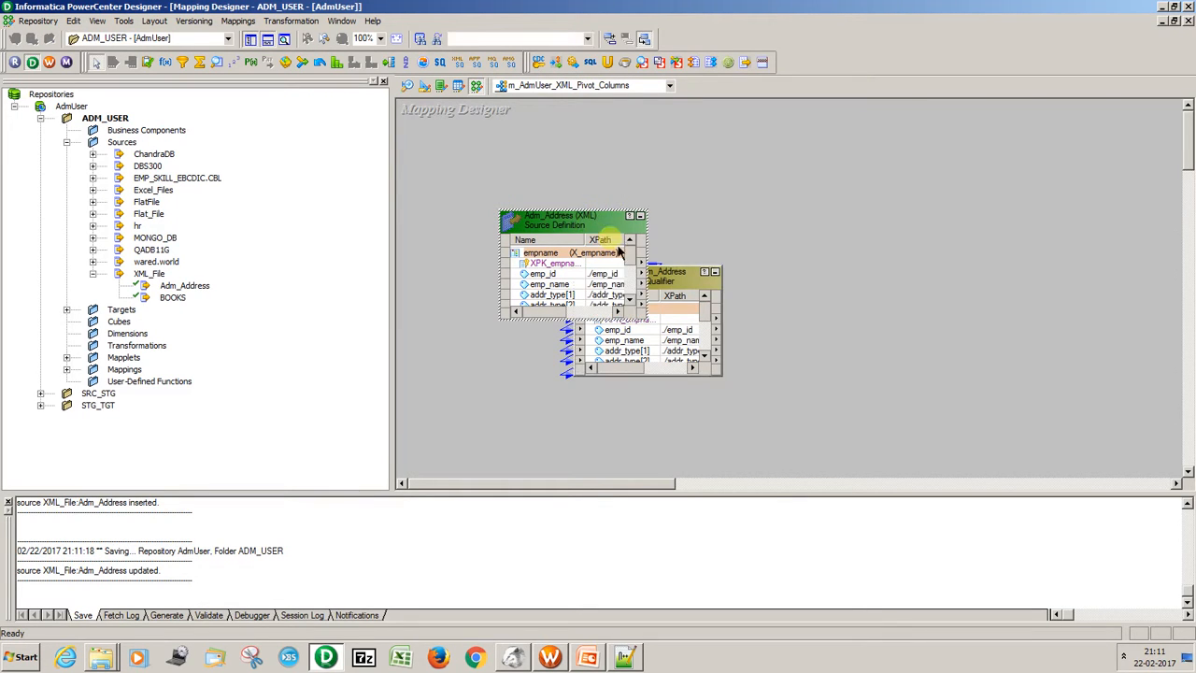
Move the XMLDSQ_Adm_Address source qualifier away from the source definition, enlarge it to show all ports, and widen its Name column.
{"action": "left_click_drag", "start_coordinate": [675, 285], "coordinate": [799, 266]}
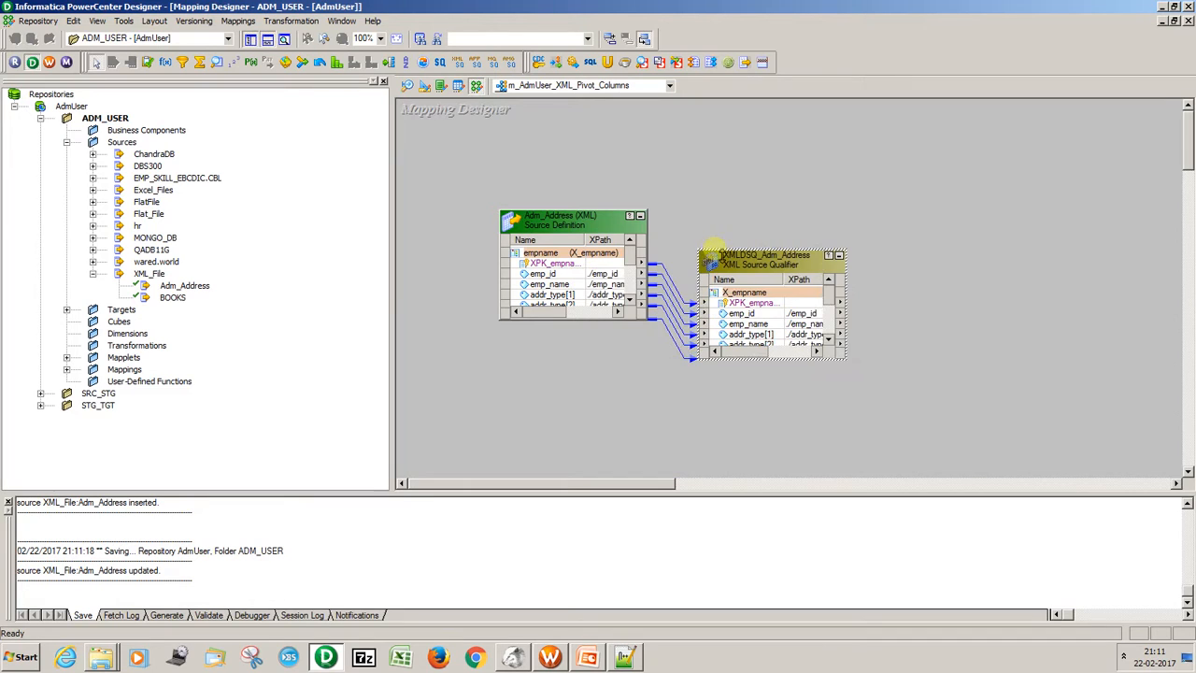
{"action": "left_click_drag", "start_coordinate": [708, 254], "coordinate": [641, 119]}
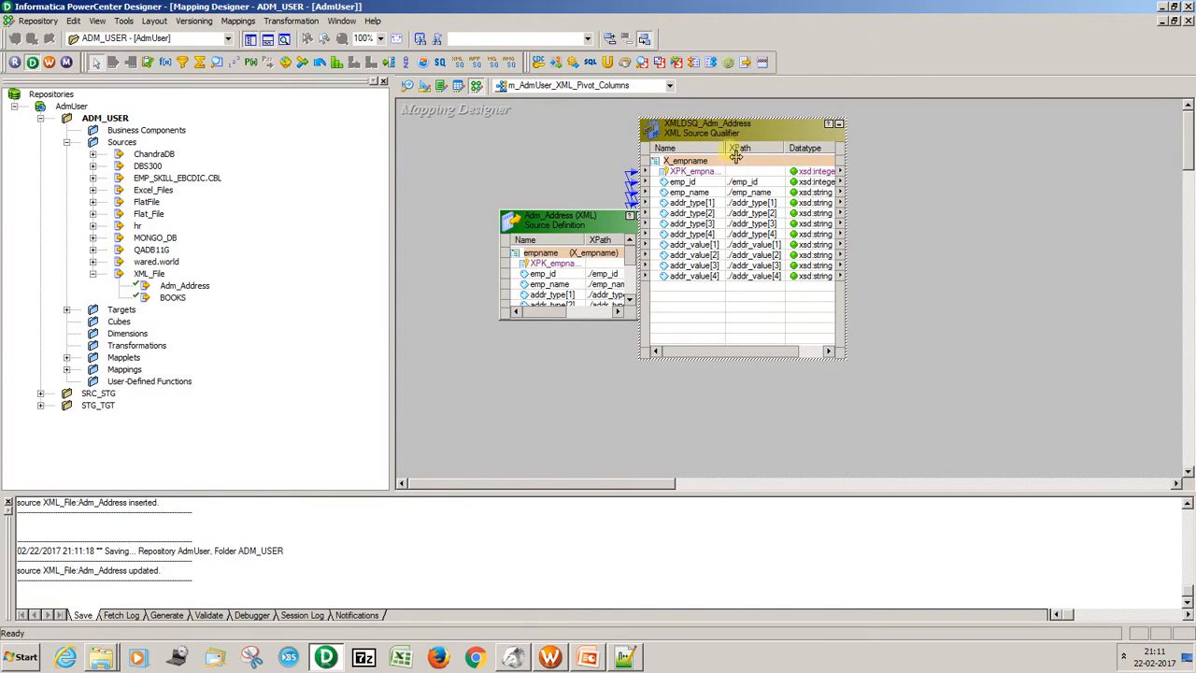
{"action": "left_click_drag", "start_coordinate": [736, 154], "coordinate": [767, 155]}
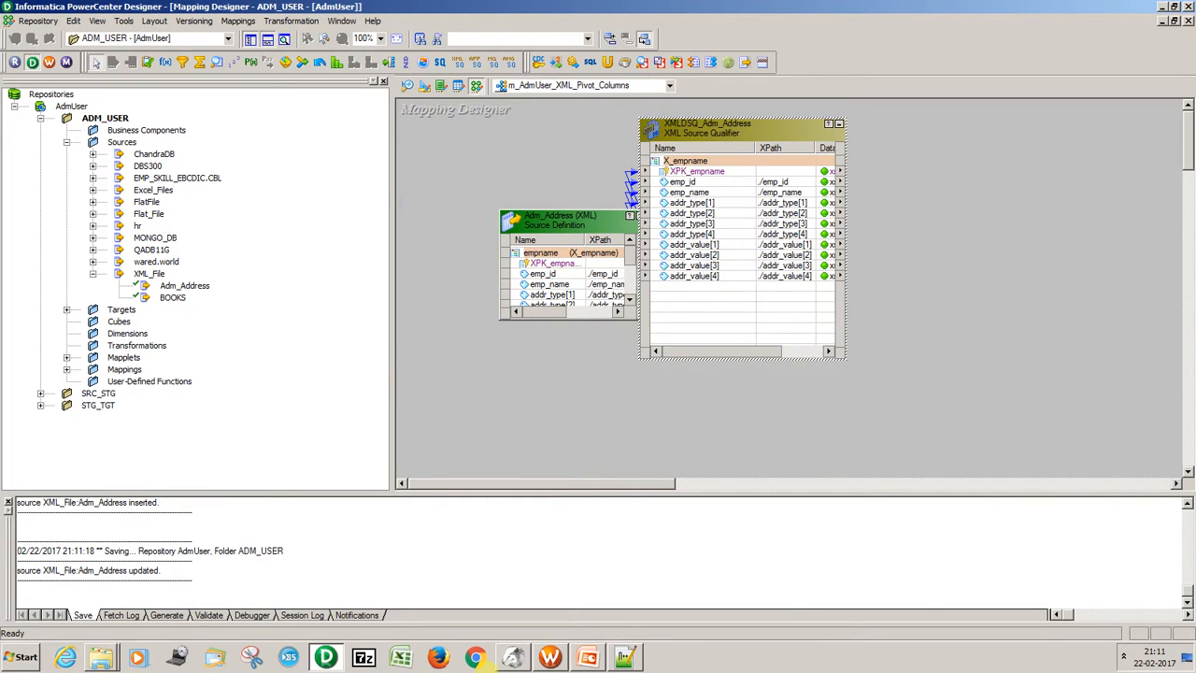
Check the target table name in DBeaver, and add the ADM_EMP_ADDR_XML target to the mapping in PowerCenter Designer.
{"action": "left_click", "coordinate": [512, 657]}
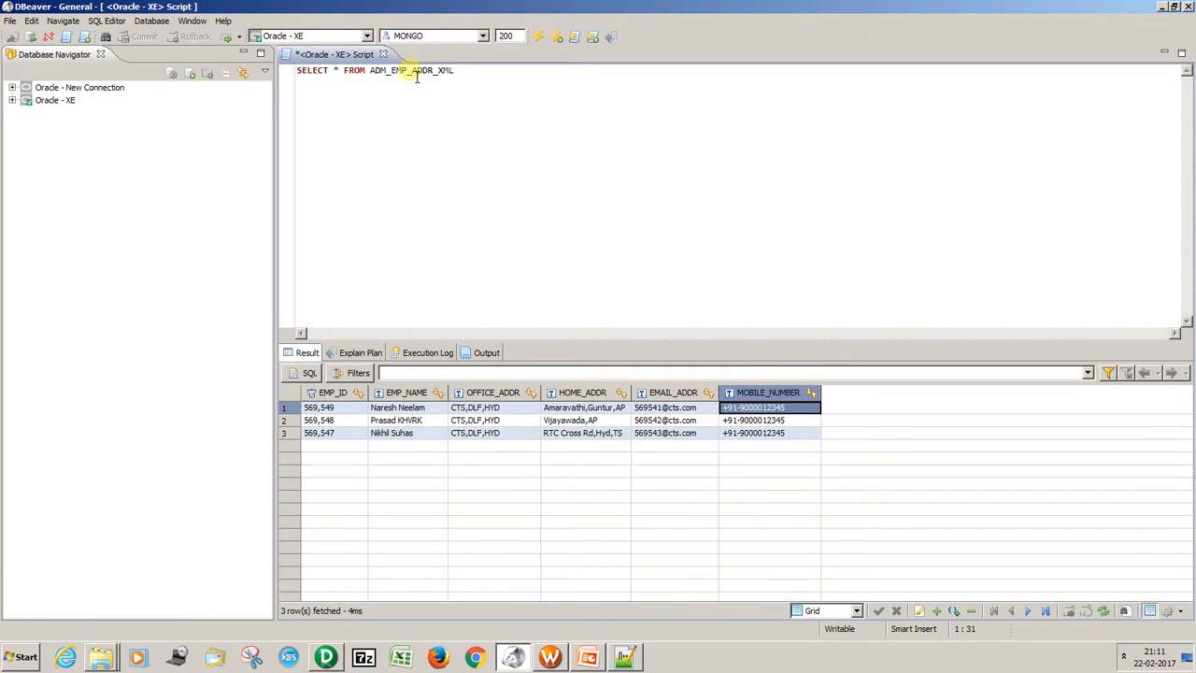
{"action": "double_click", "coordinate": [417, 76]}
{"action": "key", "text": "alt+Tab"}
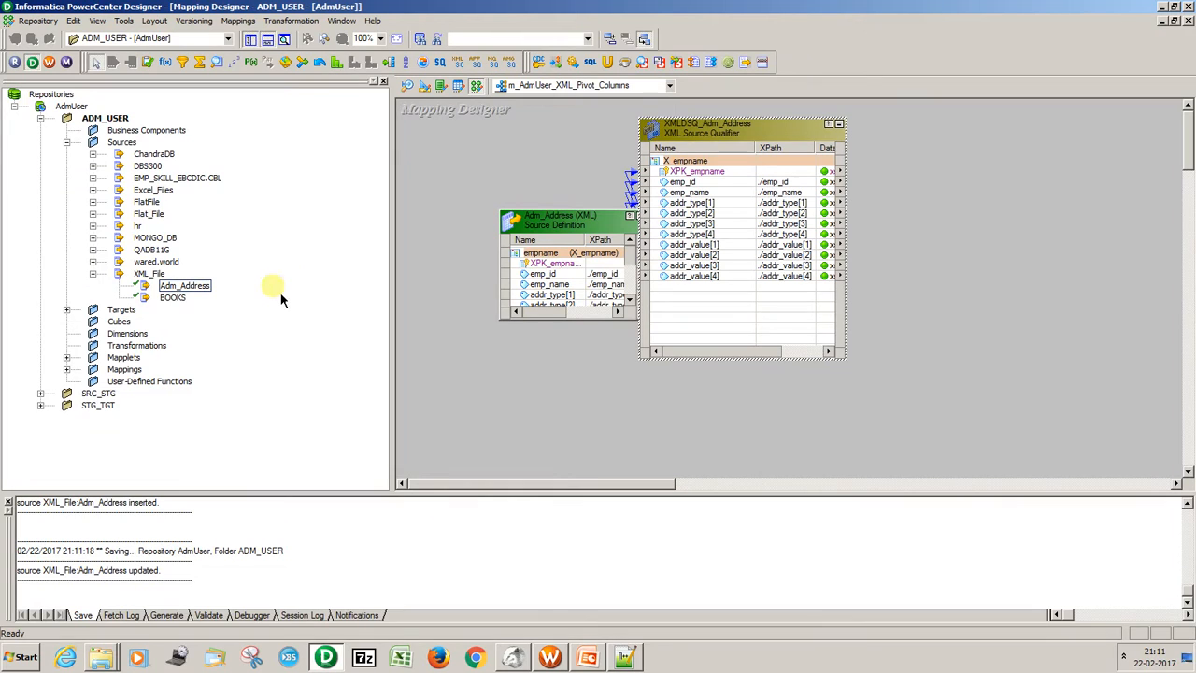
{"action": "left_click", "coordinate": [66, 309]}
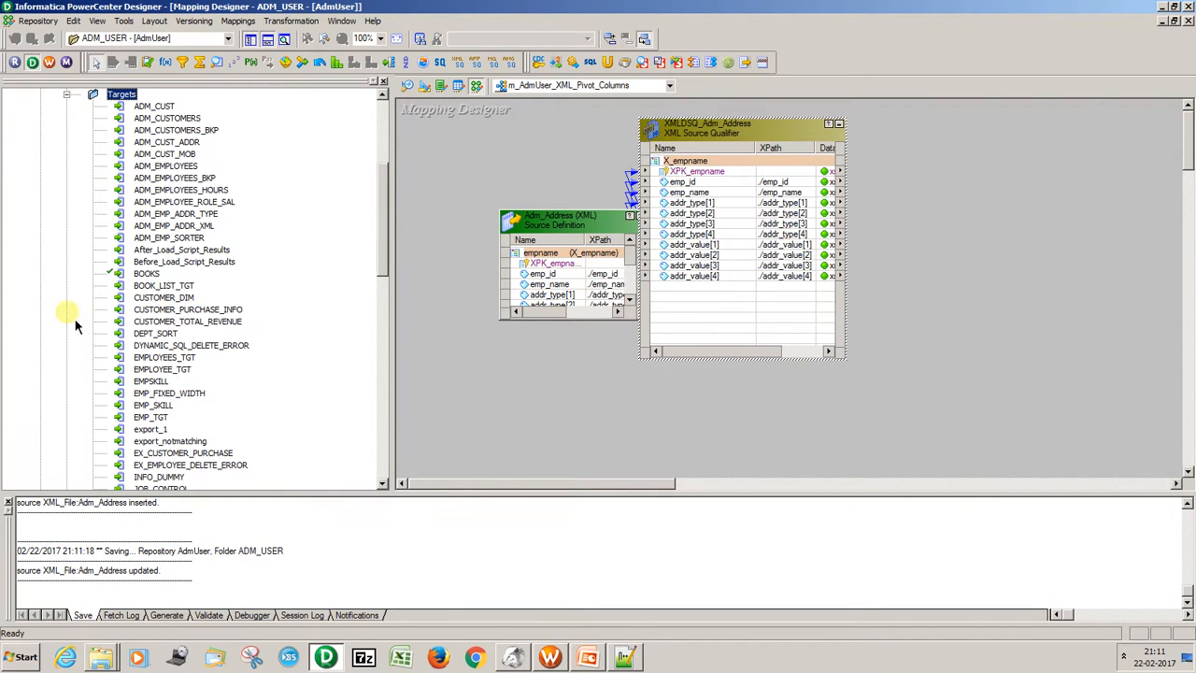
{"action": "mouse_move", "coordinate": [393, 233]}
{"action": "left_mouse_down"}
{"action": "mouse_move", "coordinate": [382, 440]}
{"action": "mouse_move", "coordinate": [386, 239]}
{"action": "left_mouse_up"}
{"action": "left_click_drag", "start_coordinate": [216, 192], "coordinate": [972, 142]}
Link emp_id and emp_name from the XML source qualifier to EMP_ID and EMP_NAME in the ADM_EMP_ADDR_XML target.
{"action": "left_click", "coordinate": [702, 172]}
{"action": "left_click_drag", "start_coordinate": [732, 185], "coordinate": [1004, 184]}
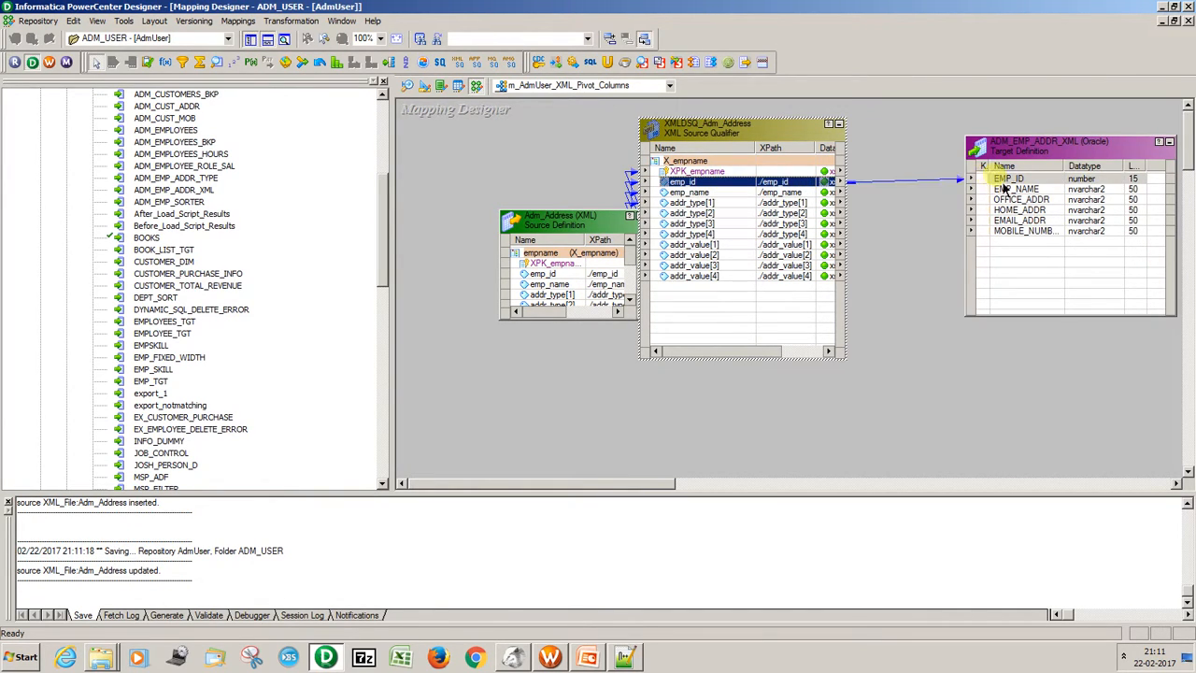
{"action": "left_click", "coordinate": [785, 192]}
{"action": "left_click_drag", "start_coordinate": [826, 200], "coordinate": [1016, 190]}
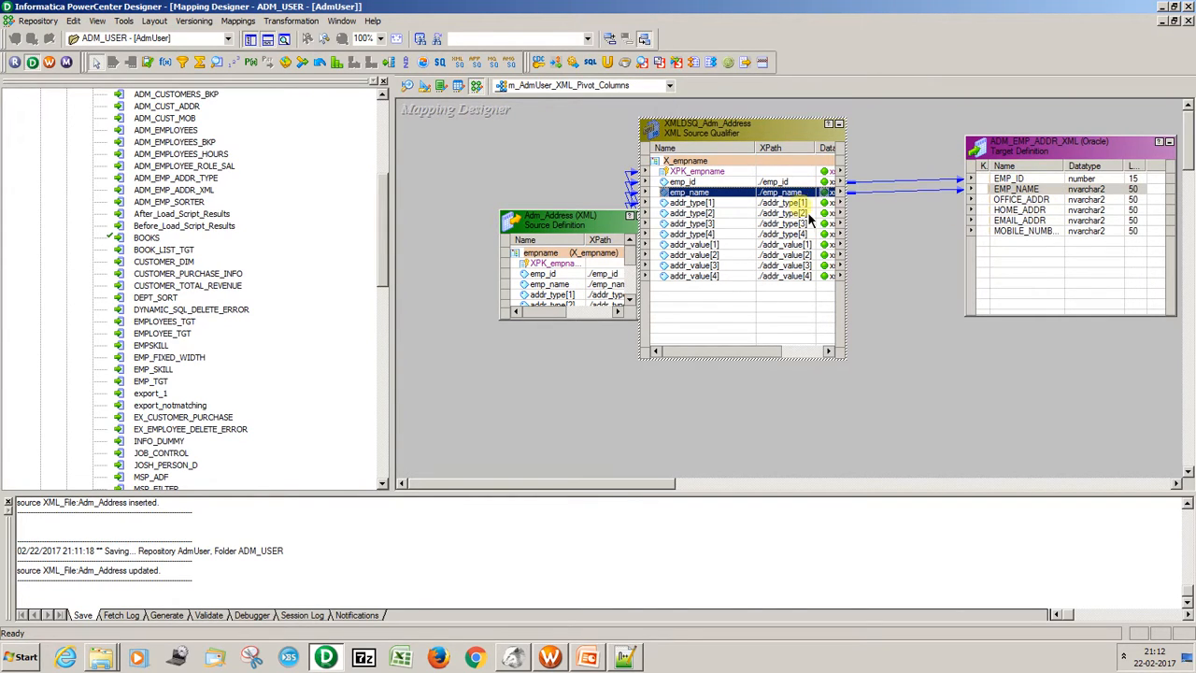
Link addr_value[1] through addr_value[4] to OFFICE_ADDR, HOME_ADDR, EMAIL_ADDR and MOBILE_NUMBER in the target, in that order.
{"action": "left_click", "coordinate": [802, 244]}
{"action": "left_click_drag", "start_coordinate": [829, 257], "coordinate": [1018, 208]}
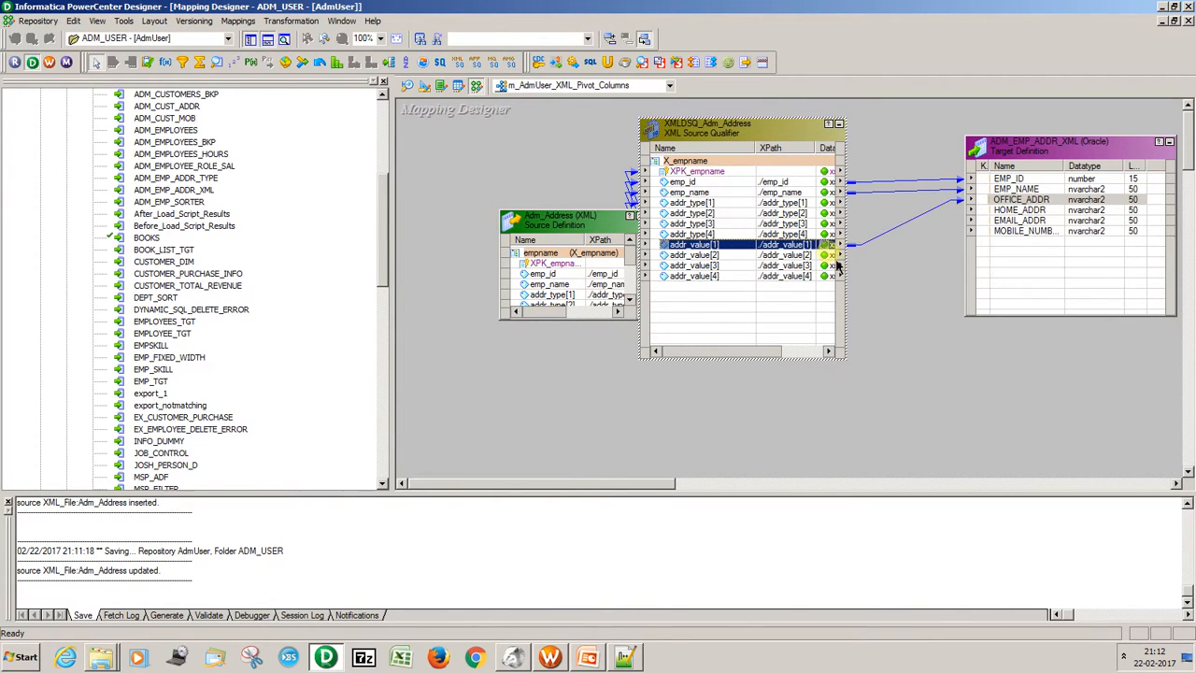
{"action": "left_click", "coordinate": [826, 256]}
{"action": "left_click_drag", "start_coordinate": [819, 266], "coordinate": [1066, 211]}
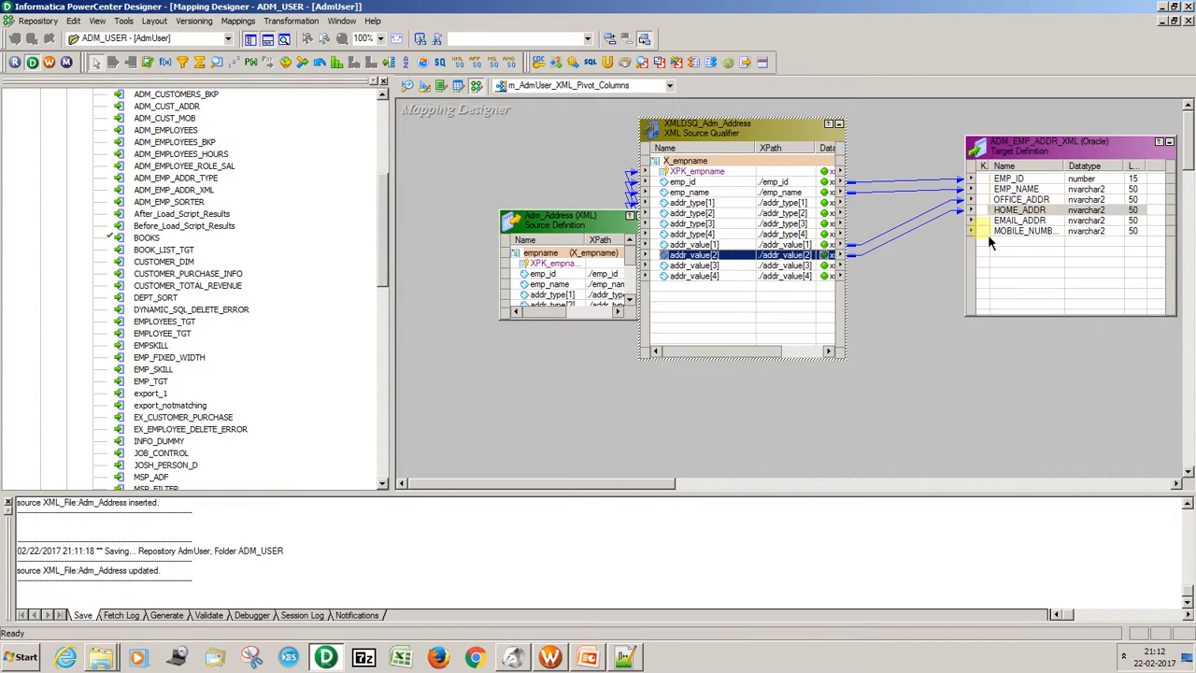
{"action": "left_click", "coordinate": [835, 265]}
{"action": "left_click_drag", "start_coordinate": [834, 266], "coordinate": [1045, 221]}
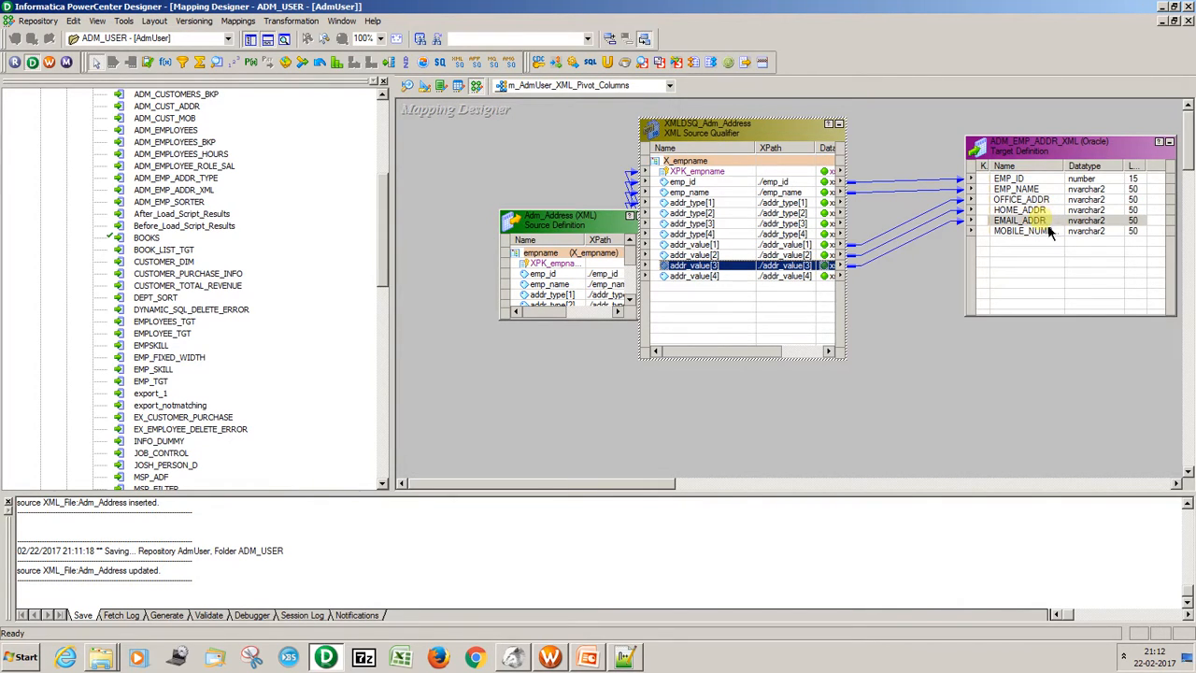
{"action": "left_click", "coordinate": [823, 277]}
{"action": "left_click_drag", "start_coordinate": [823, 277], "coordinate": [1005, 235]}
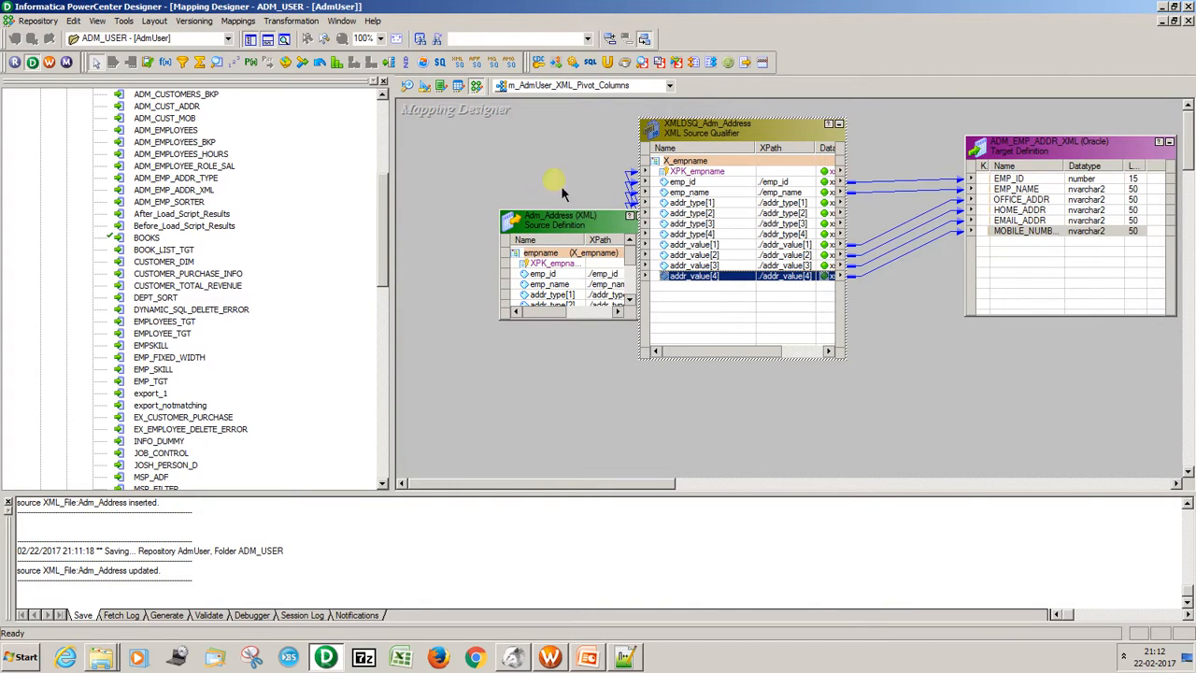
Arrange all mapping objects as icons and switch to PowerCenter Workflow Manager.
{"action": "right_click", "coordinate": [520, 149]}
{"action": "left_click", "coordinate": [552, 240]}
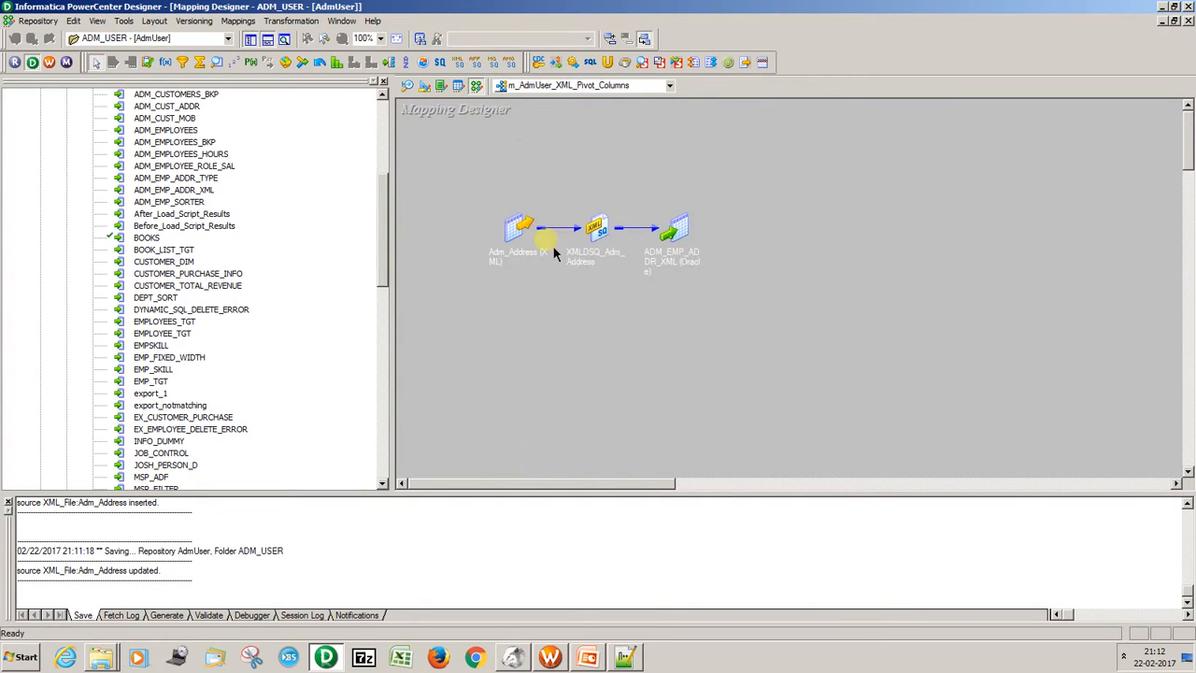
{"action": "left_click", "coordinate": [49, 62]}
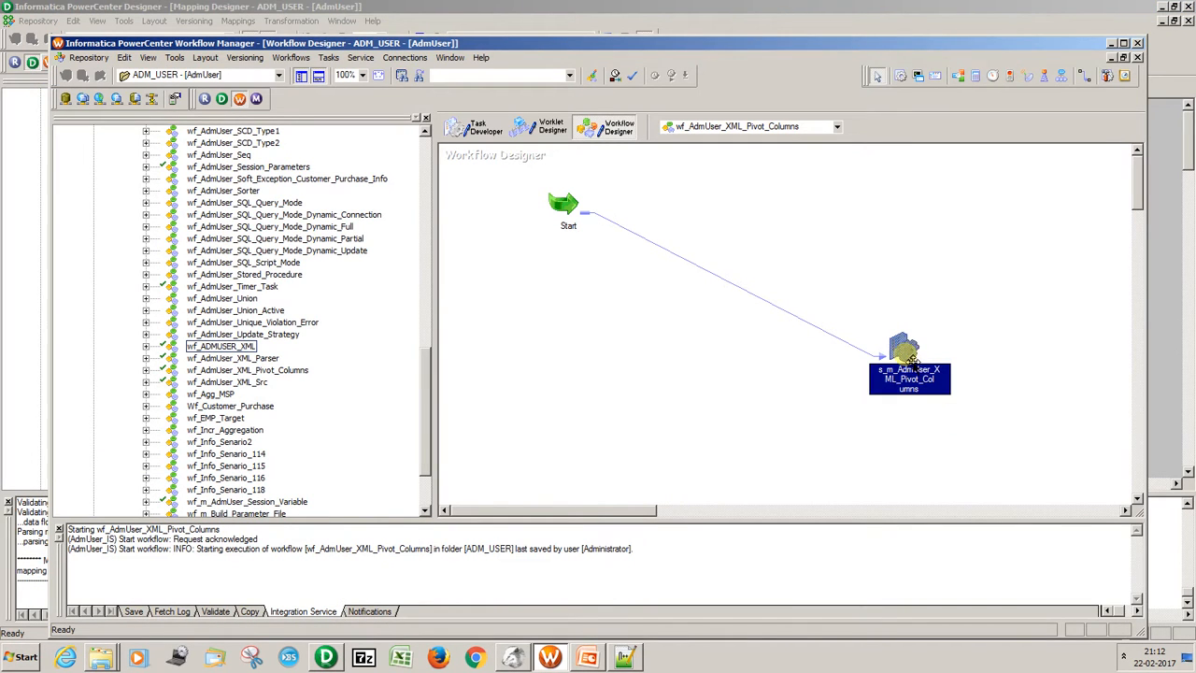
Refresh the mapping in the s_m_AdmUser_XML_Pivot_Columns session and save the workflow.
{"action": "right_click", "coordinate": [911, 360]}
{"action": "left_click", "coordinate": [942, 180]}
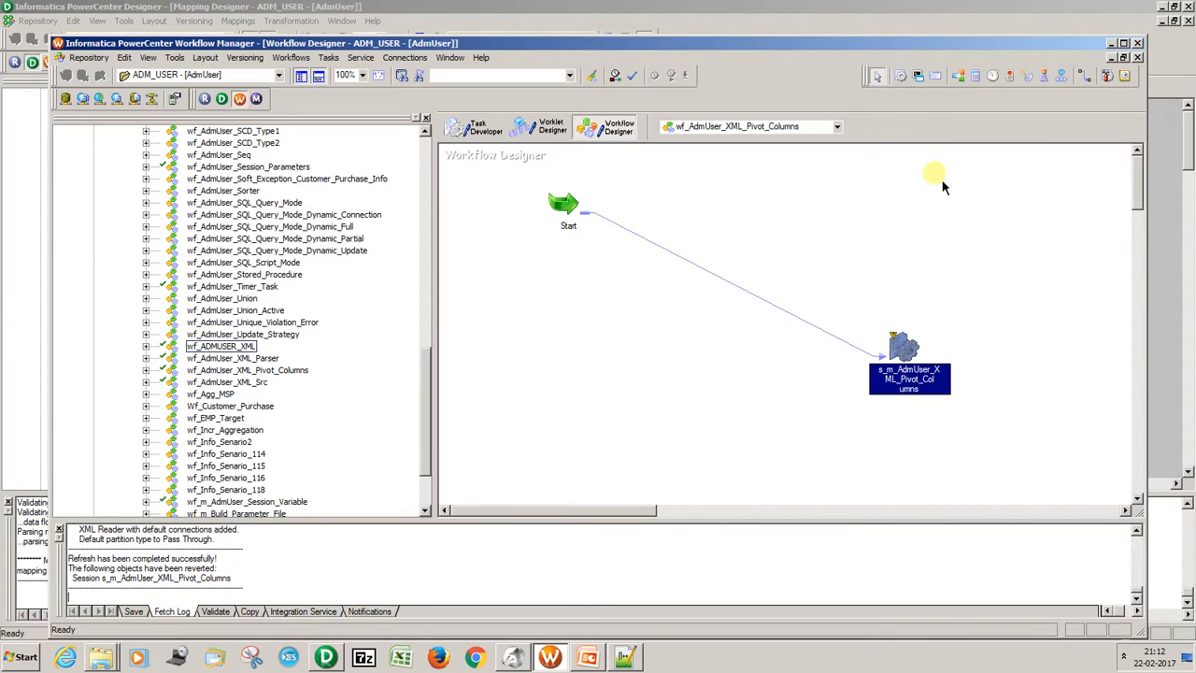
{"action": "key", "text": "ctrl+s"}
Set the source filetype of XMLDSQ_Adm_Address to Indirect in the s_m_AdmUser_XML_Pivot_Columns session, and save the workflow.
{"action": "double_click", "coordinate": [903, 349]}
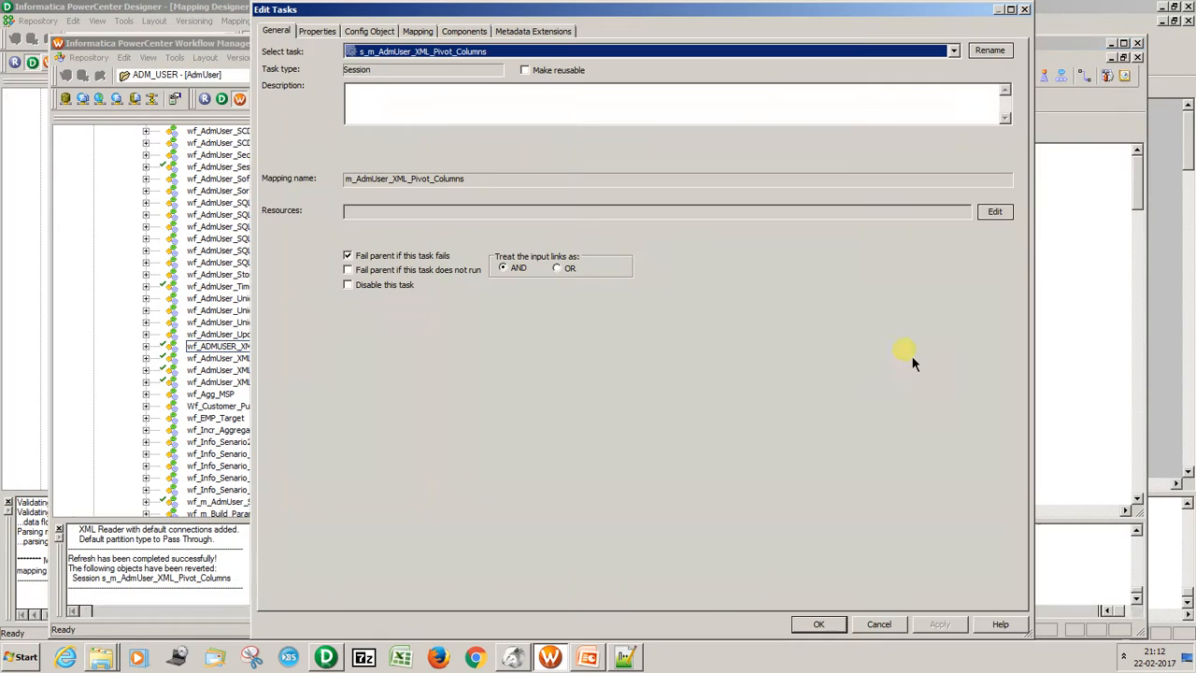
{"action": "left_click", "coordinate": [417, 31]}
{"action": "left_click", "coordinate": [348, 147]}
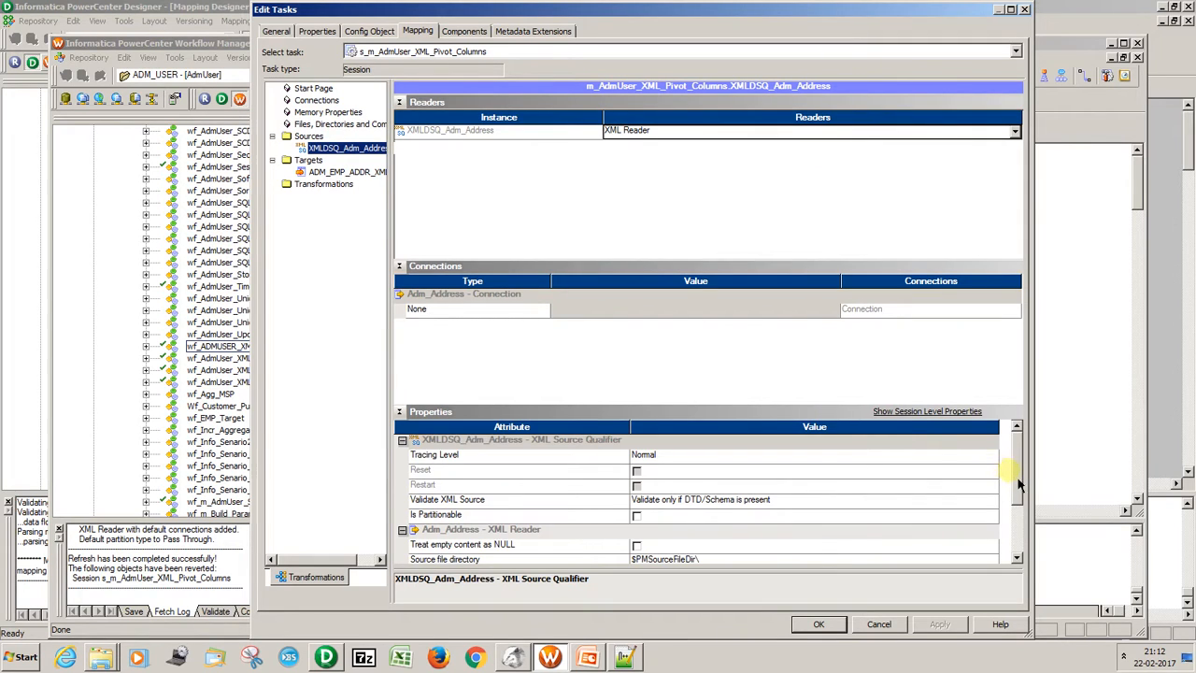
{"action": "scroll", "coordinate": [1023, 487], "scroll_direction": "down", "scroll_amount": 2}
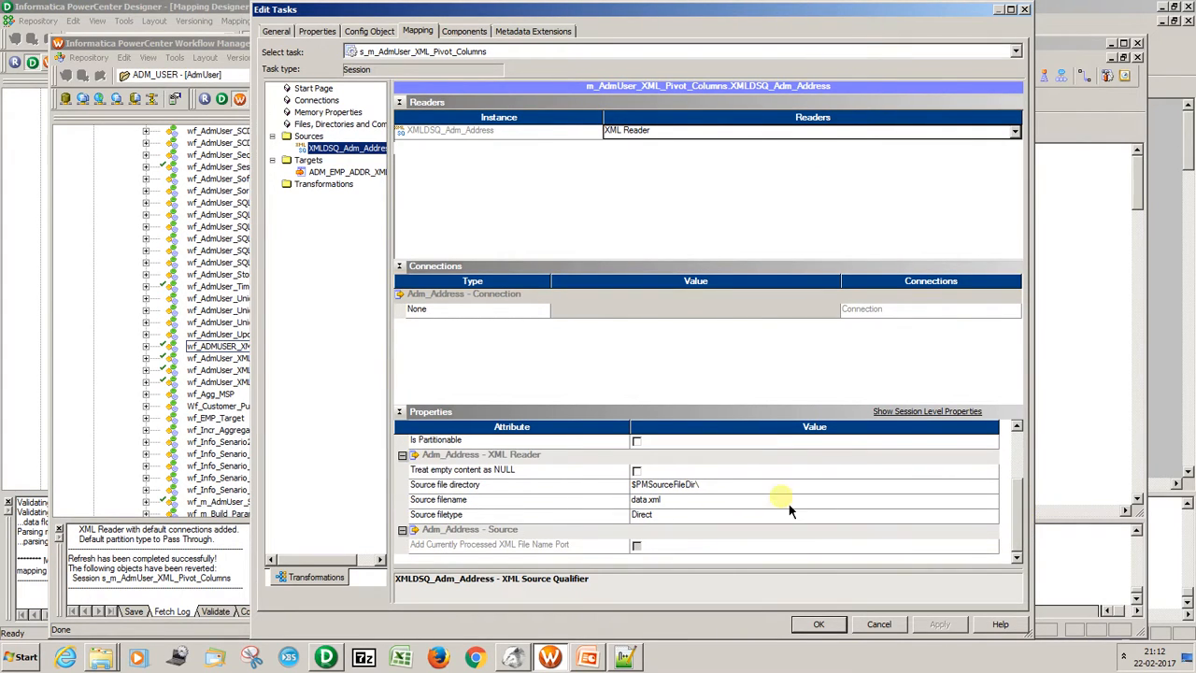
{"action": "left_click", "coordinate": [758, 516]}
{"action": "left_click", "coordinate": [744, 546]}
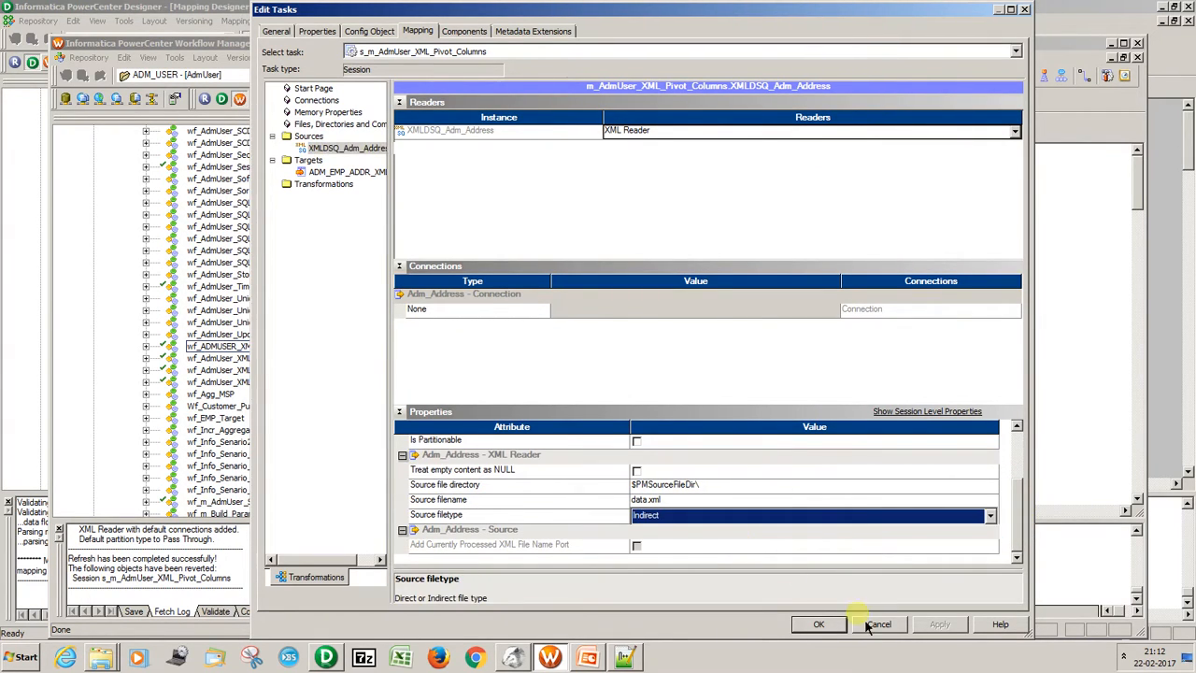
{"action": "left_click", "coordinate": [822, 624]}
{"action": "key", "text": "ctrl+s"}
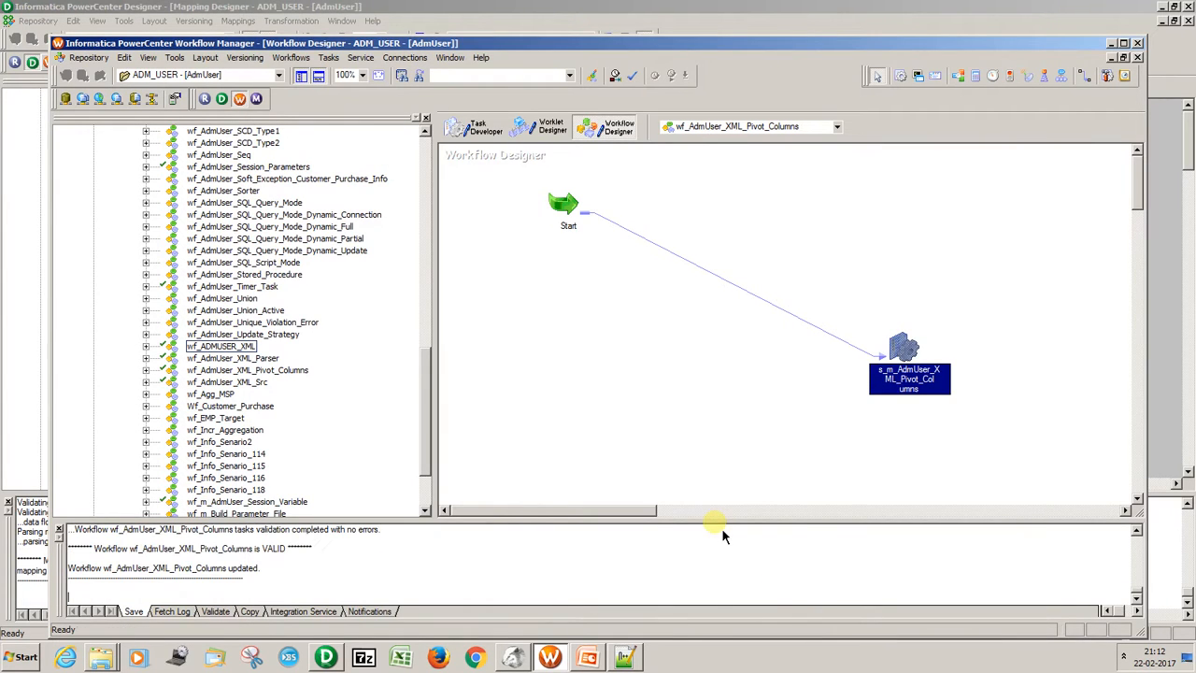
Copy the output file directory of the BOOKS target from the s_m_ADMUSER_XML session in workflow wf_ADMUSER_XML, and close the session.
{"action": "left_click", "coordinate": [711, 127]}
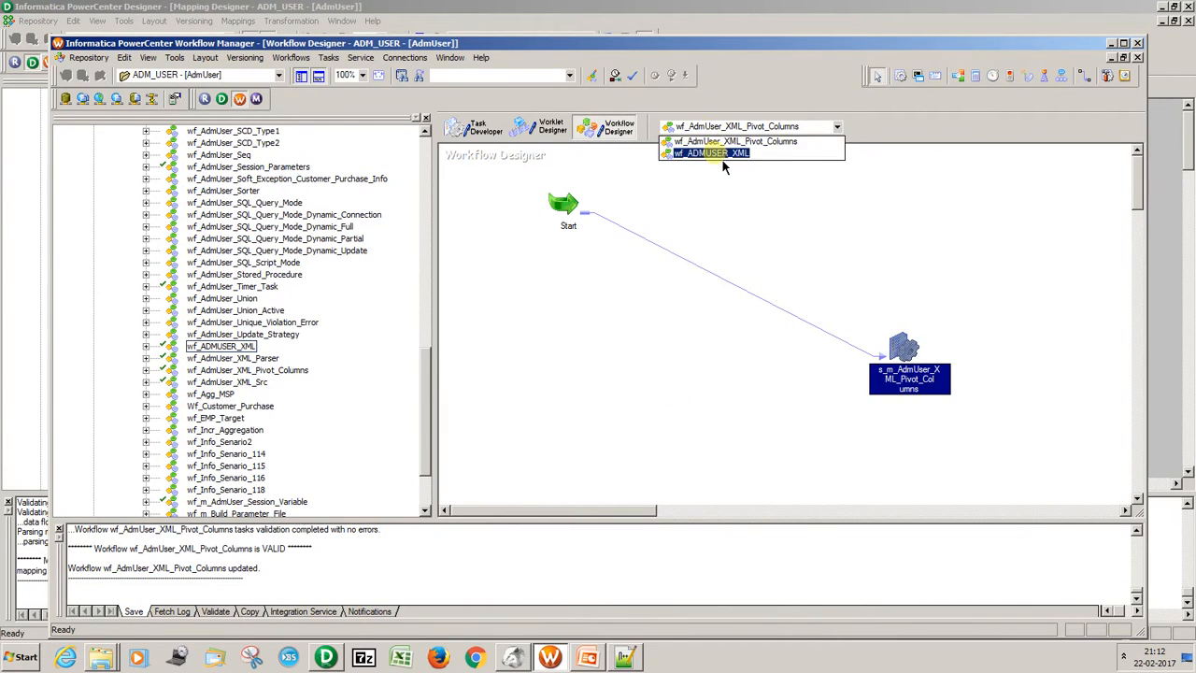
{"action": "left_click", "coordinate": [710, 152]}
{"action": "left_click", "coordinate": [790, 363]}
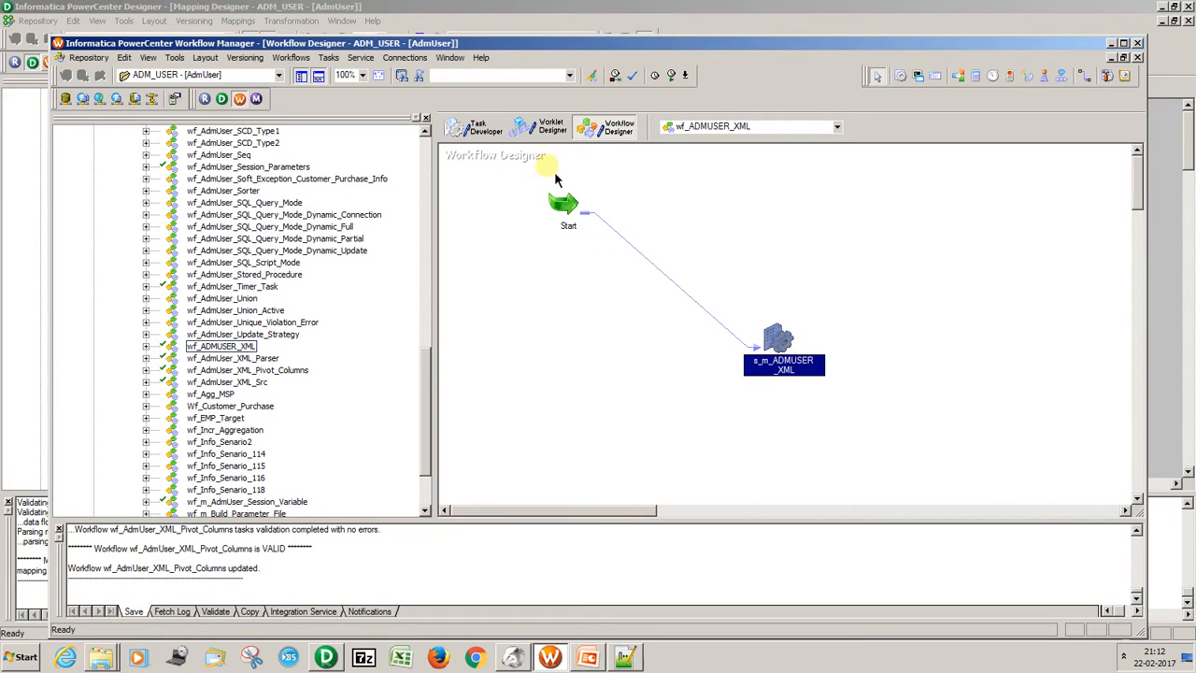
{"action": "double_click", "coordinate": [780, 348]}
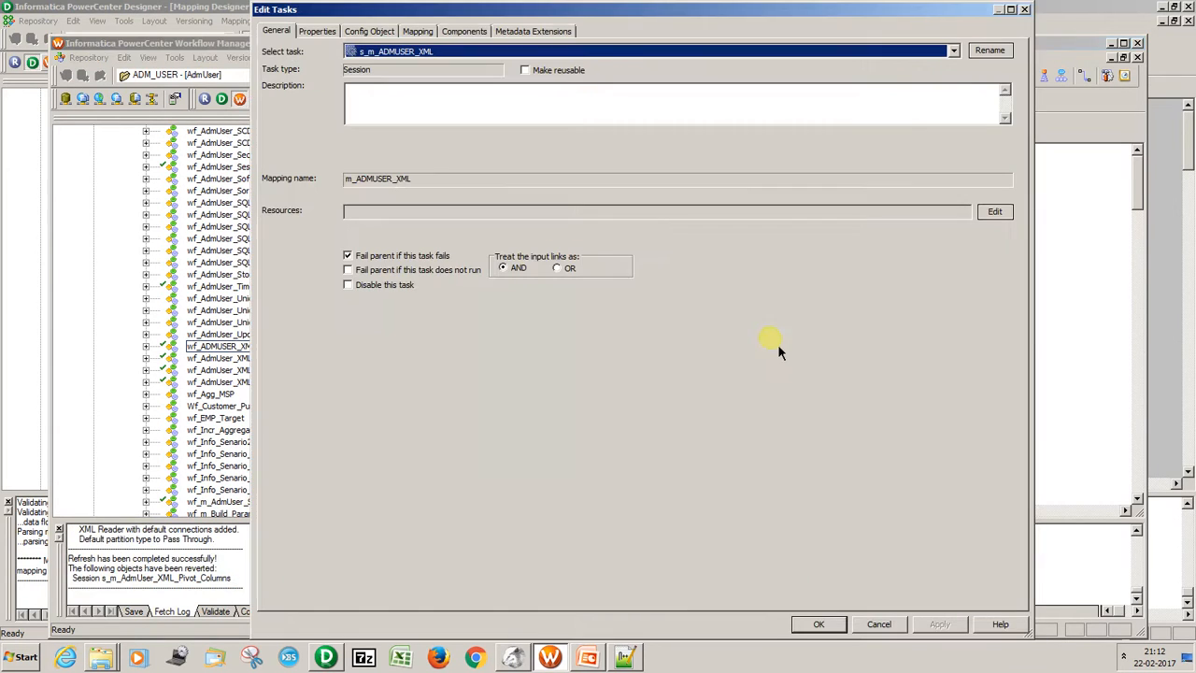
{"action": "left_click", "coordinate": [420, 34]}
{"action": "left_click", "coordinate": [321, 171]}
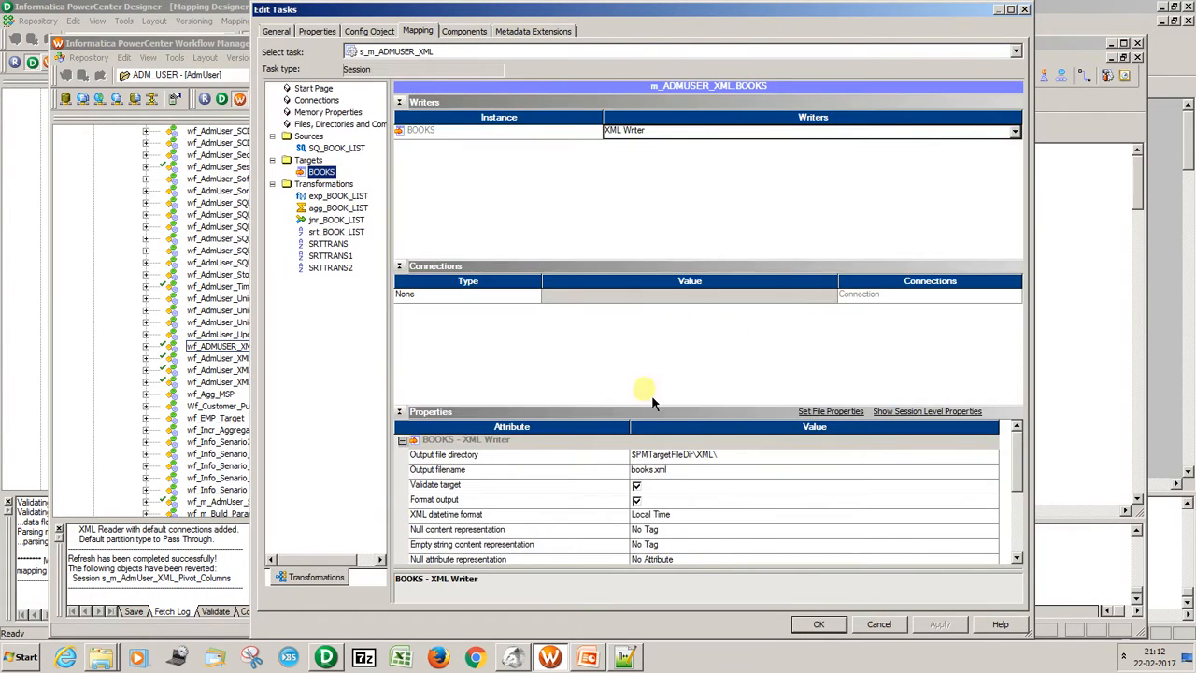
{"action": "left_click", "coordinate": [715, 455]}
{"action": "left_click_drag", "start_coordinate": [720, 456], "coordinate": [581, 457]}
{"action": "key", "text": "ctrl+c"}
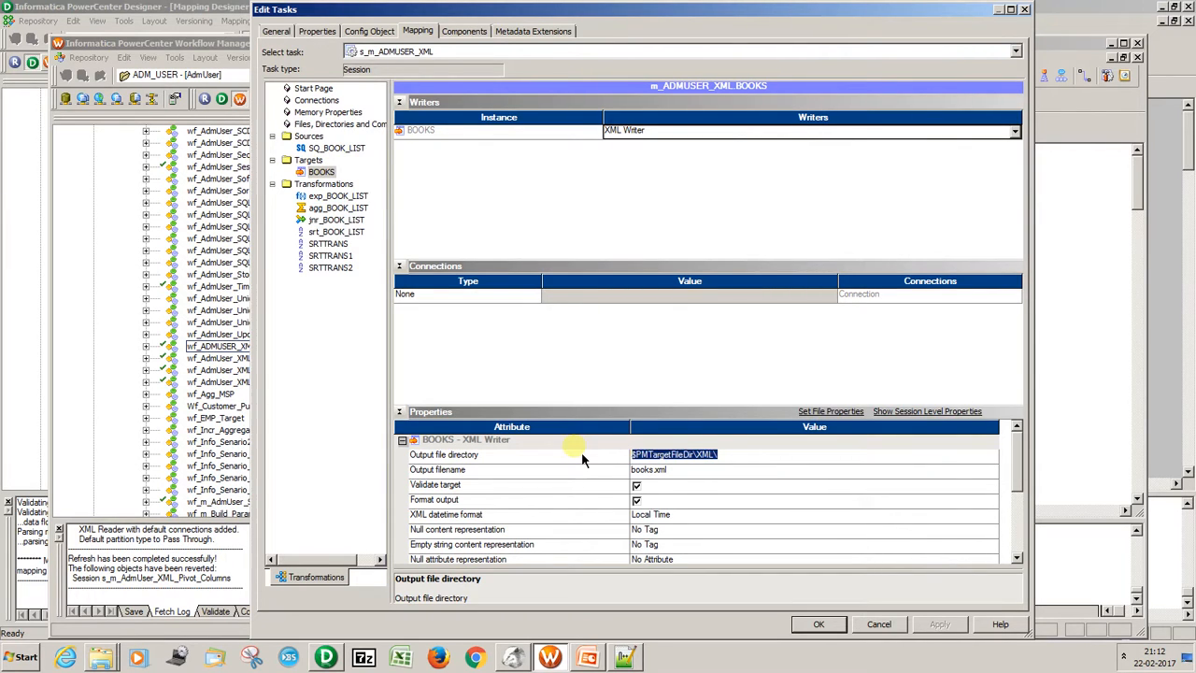
{"action": "left_click", "coordinate": [802, 630]}
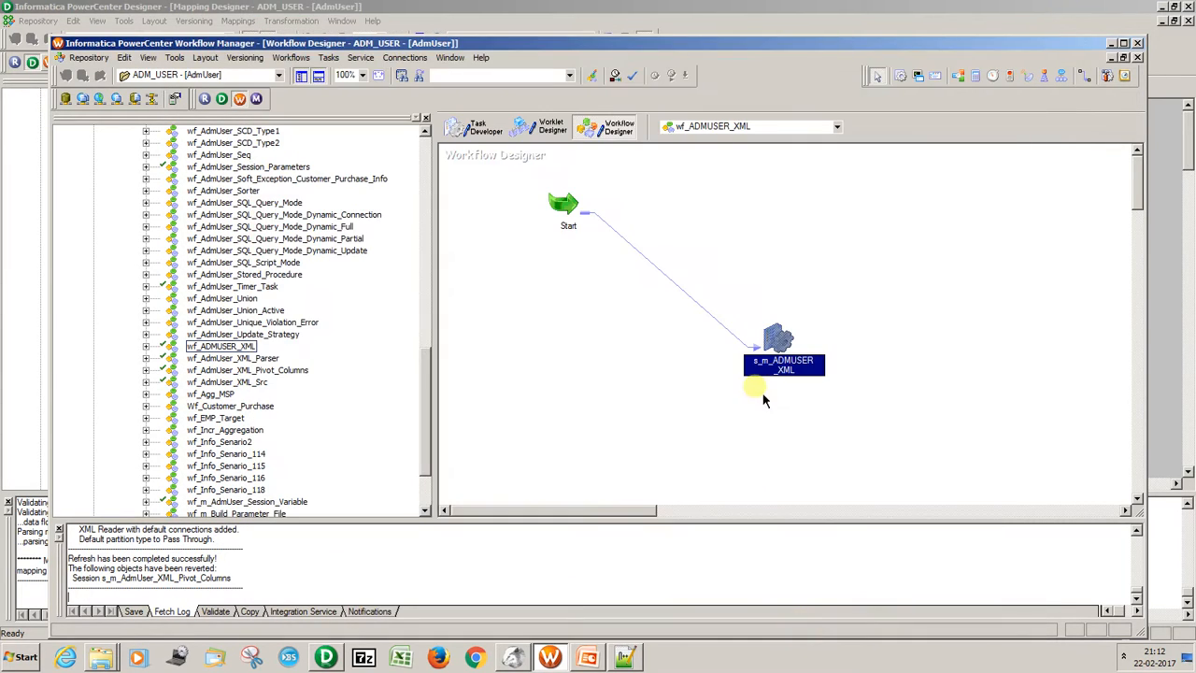
{"action": "double_click", "coordinate": [780, 345]}
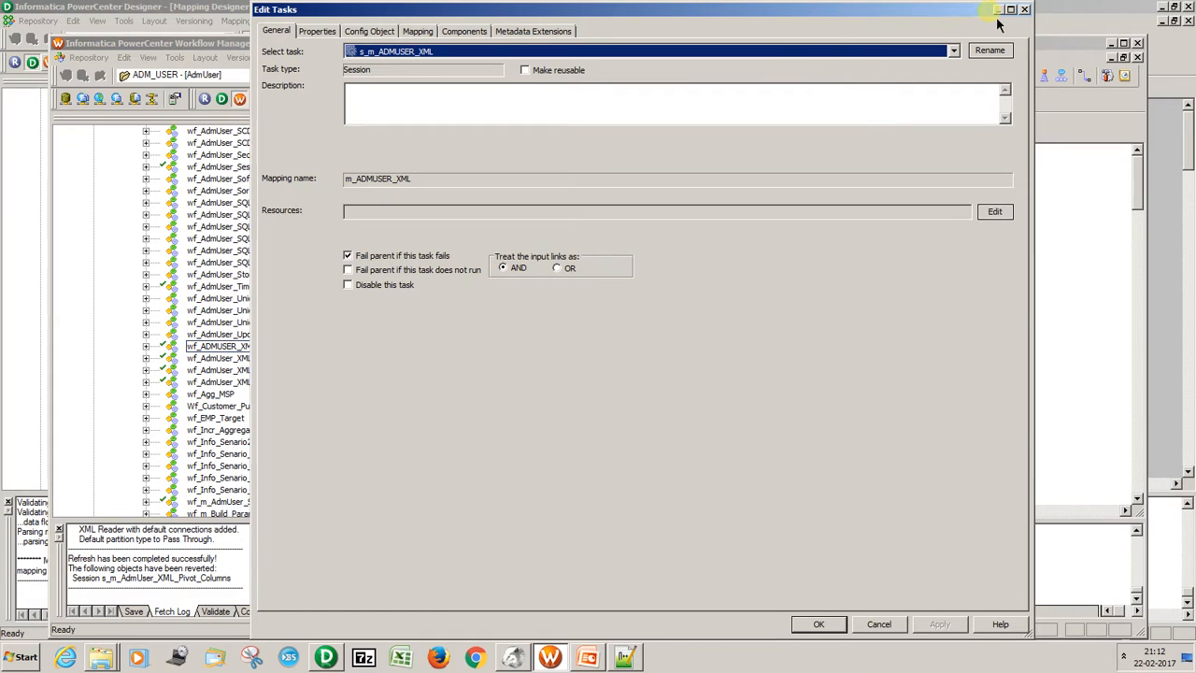
{"action": "left_click", "coordinate": [1024, 10]}
Set the source file directory of XMLDSQ_Adm_Address to $PMTargetFileDir\XML\ in the session of wf_AdmUser_XML_Pivot_Columns.
{"action": "left_click", "coordinate": [810, 126]}
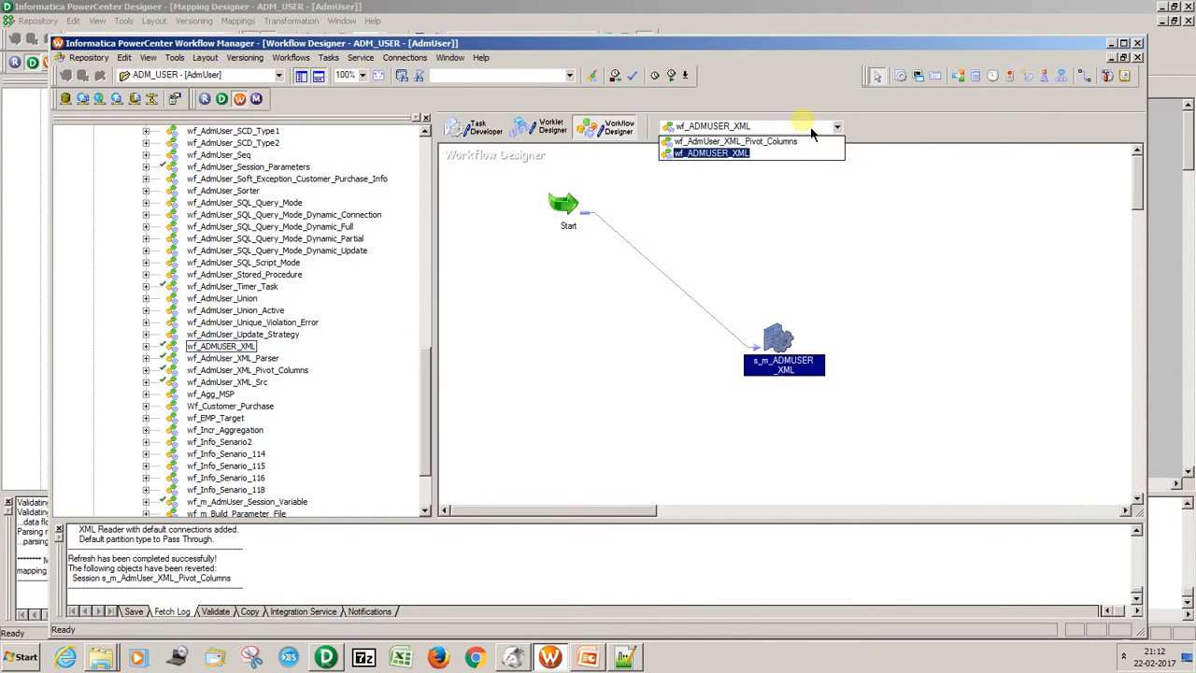
{"action": "left_click", "coordinate": [799, 140]}
{"action": "double_click", "coordinate": [903, 353]}
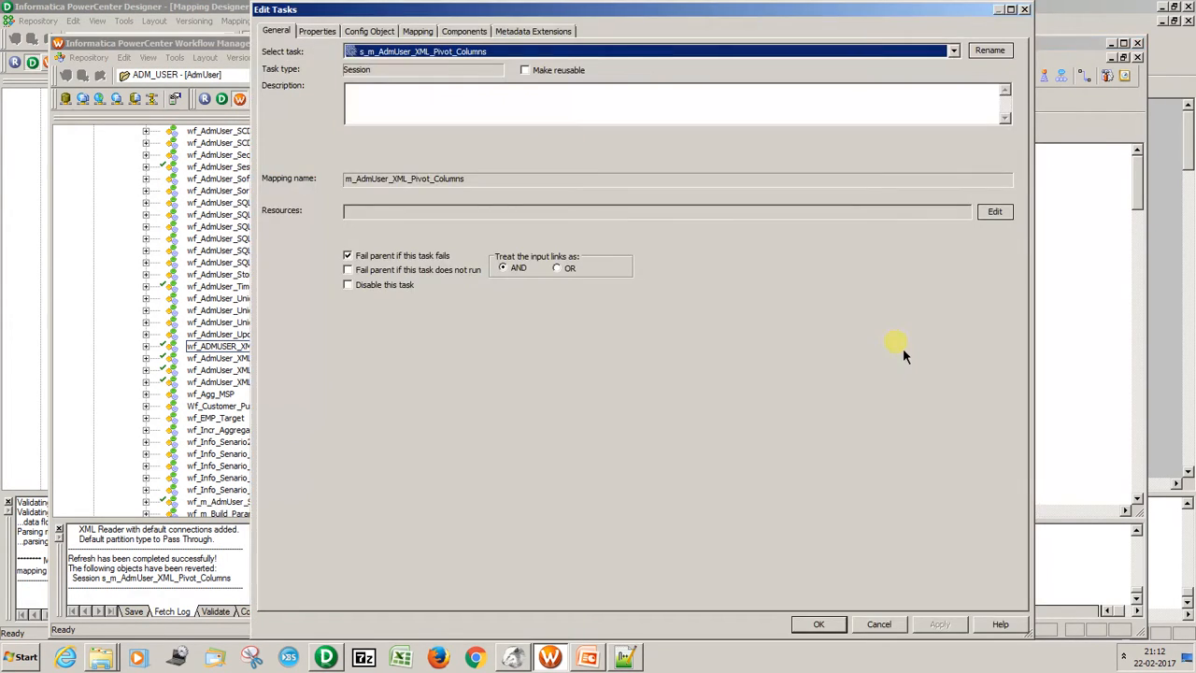
{"action": "left_click", "coordinate": [418, 32]}
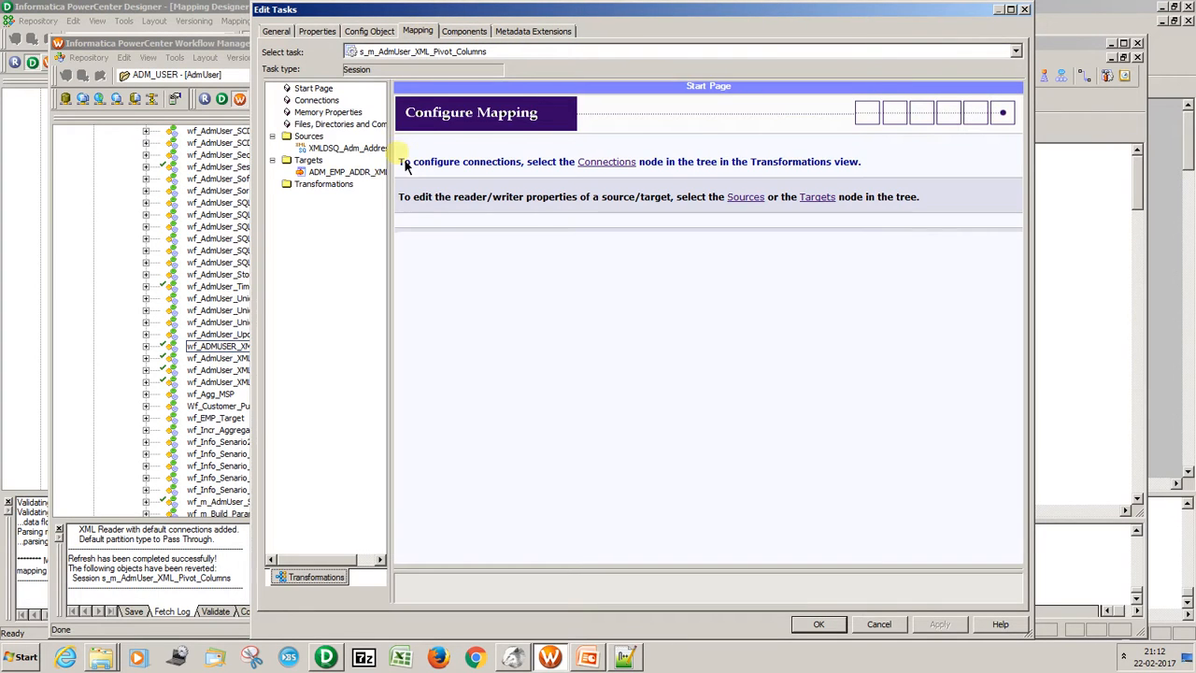
{"action": "left_click", "coordinate": [344, 148]}
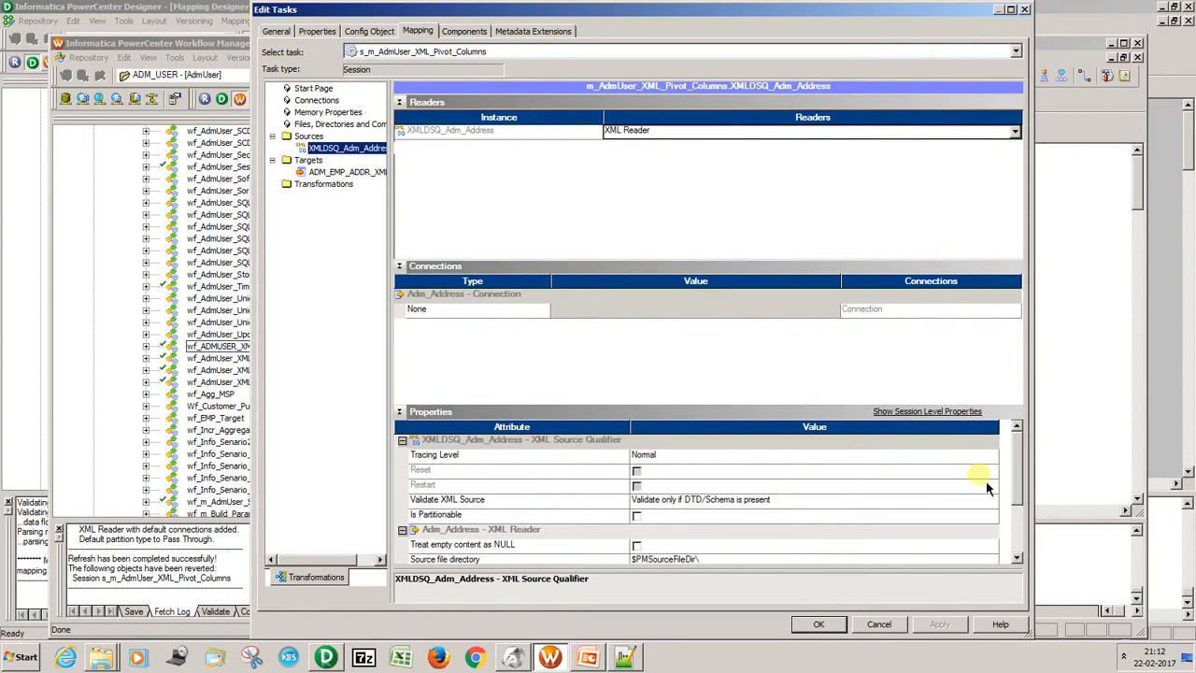
{"action": "left_click_drag", "start_coordinate": [1022, 483], "coordinate": [1024, 521]}
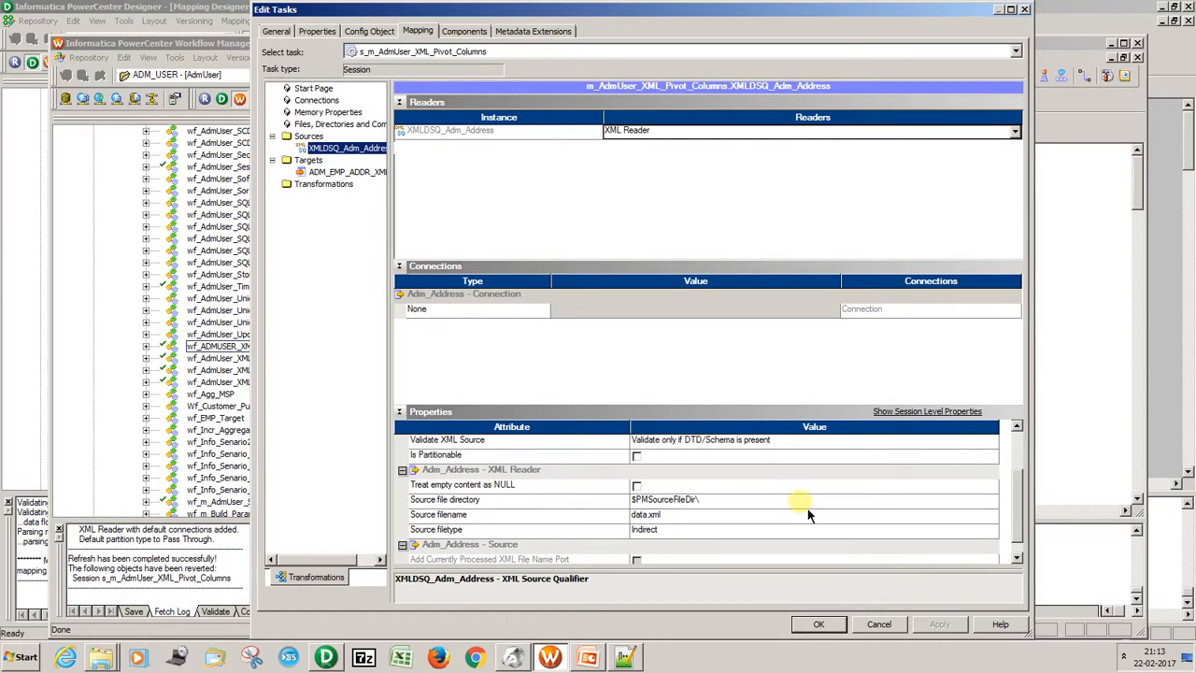
{"action": "left_click", "coordinate": [801, 503]}
{"action": "key", "text": "ctrl+v"}
{"action": "left_click", "coordinate": [713, 520]}
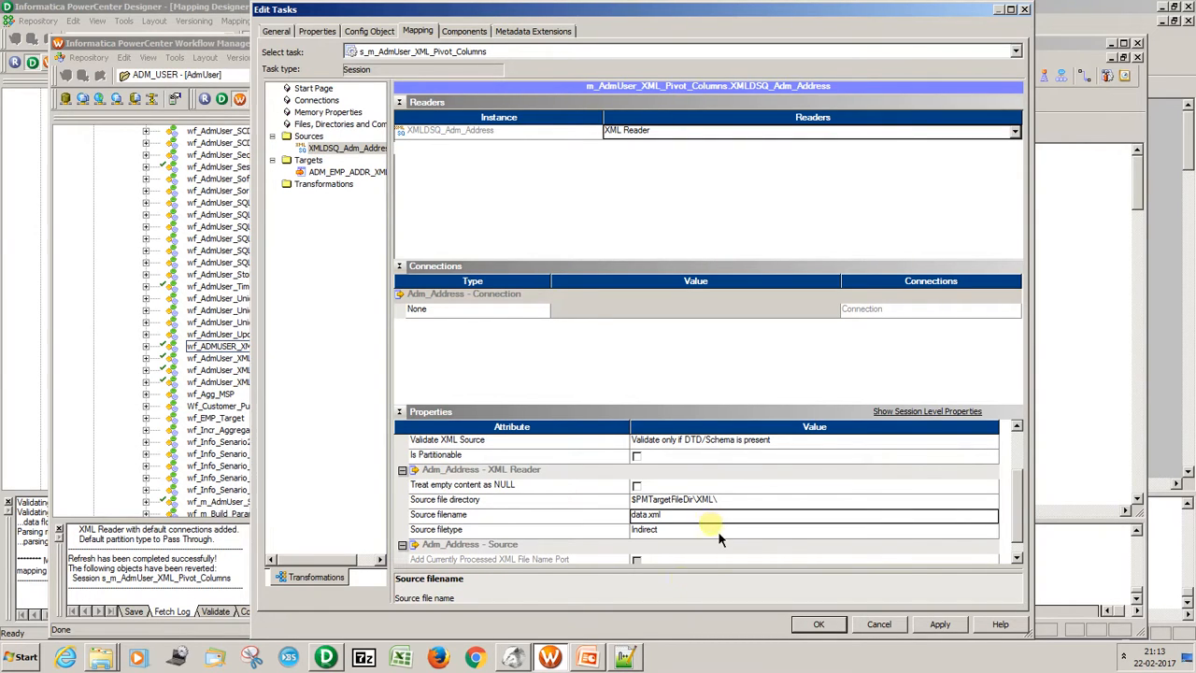
Open adm_address.lst from the TgtFiles\XML folder in Notepad++ to examine the XML file paths it lists.
{"action": "scroll", "coordinate": [718, 531], "scroll_direction": "down", "scroll_amount": 1}
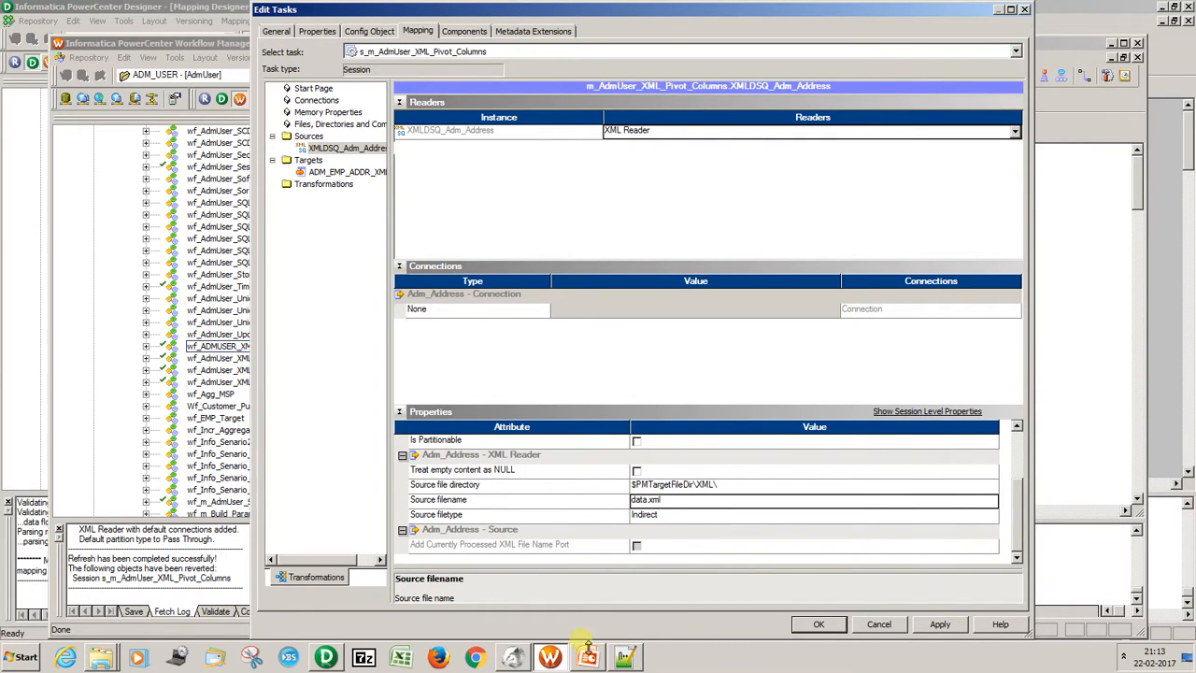
{"action": "left_click", "coordinate": [115, 663]}
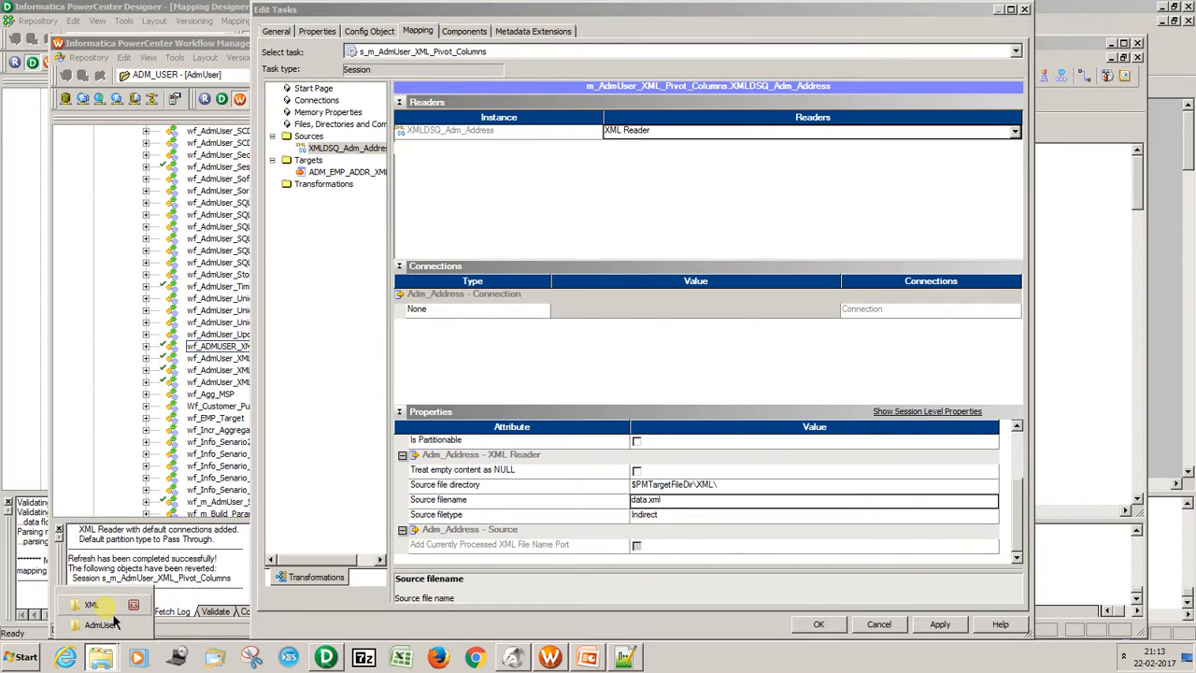
{"action": "left_click", "coordinate": [109, 610]}
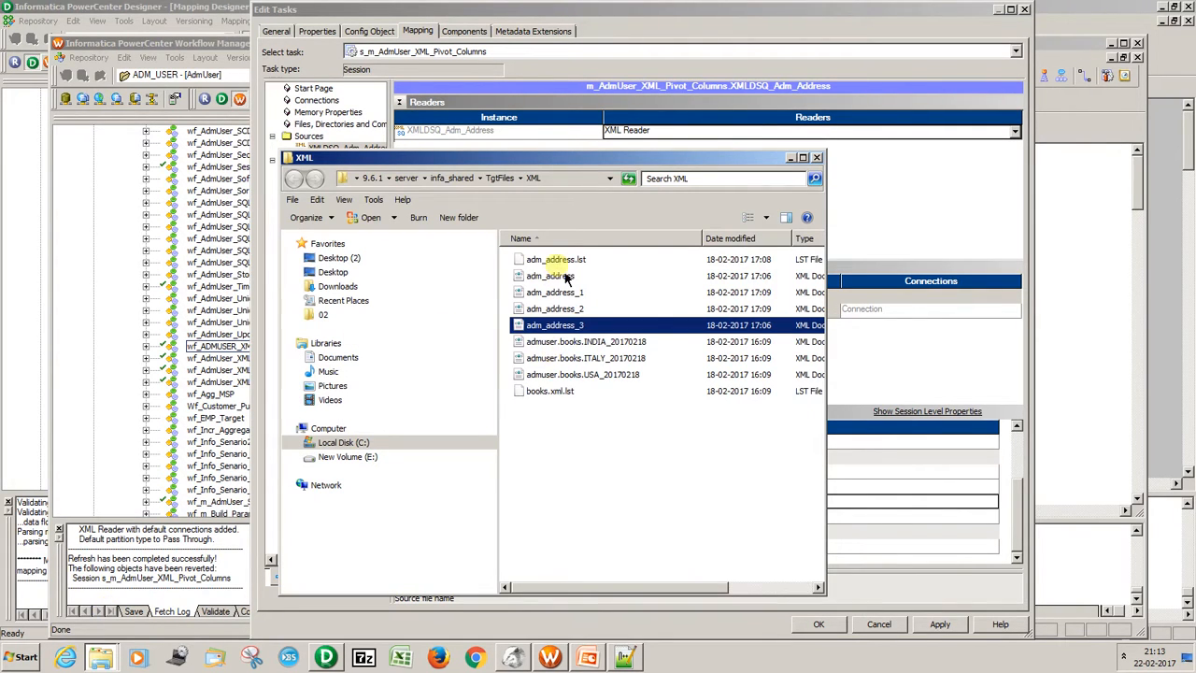
{"action": "left_click", "coordinate": [559, 261]}
{"action": "right_click", "coordinate": [561, 263]}
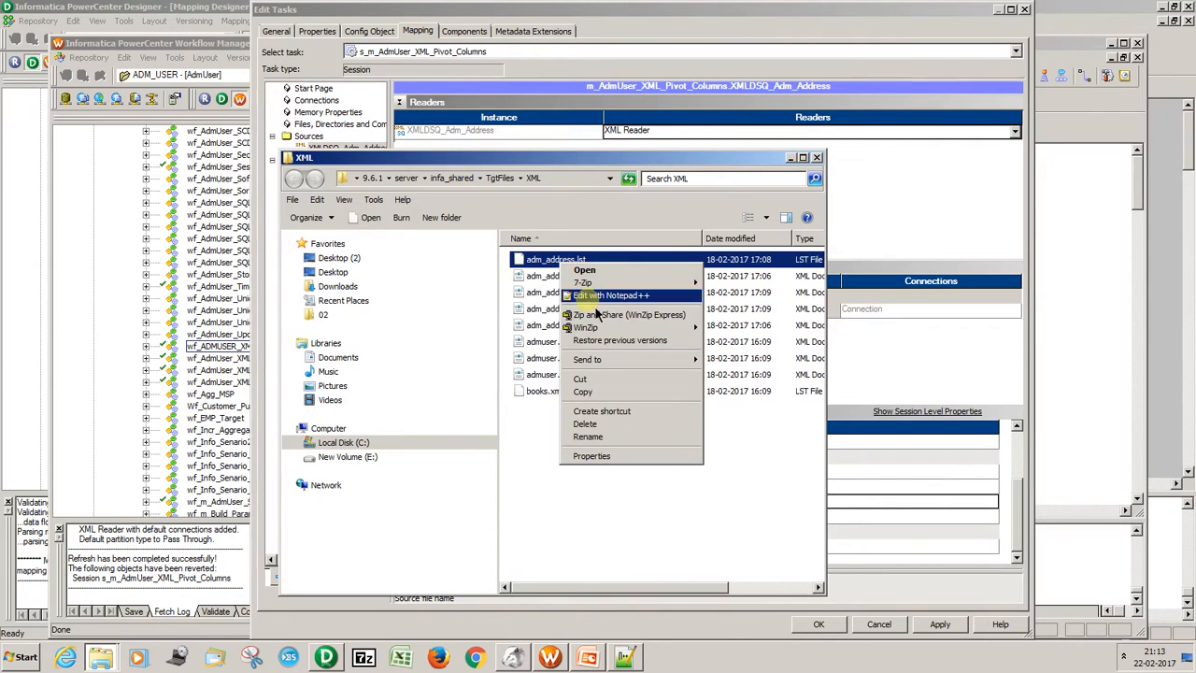
{"action": "left_click", "coordinate": [596, 297]}
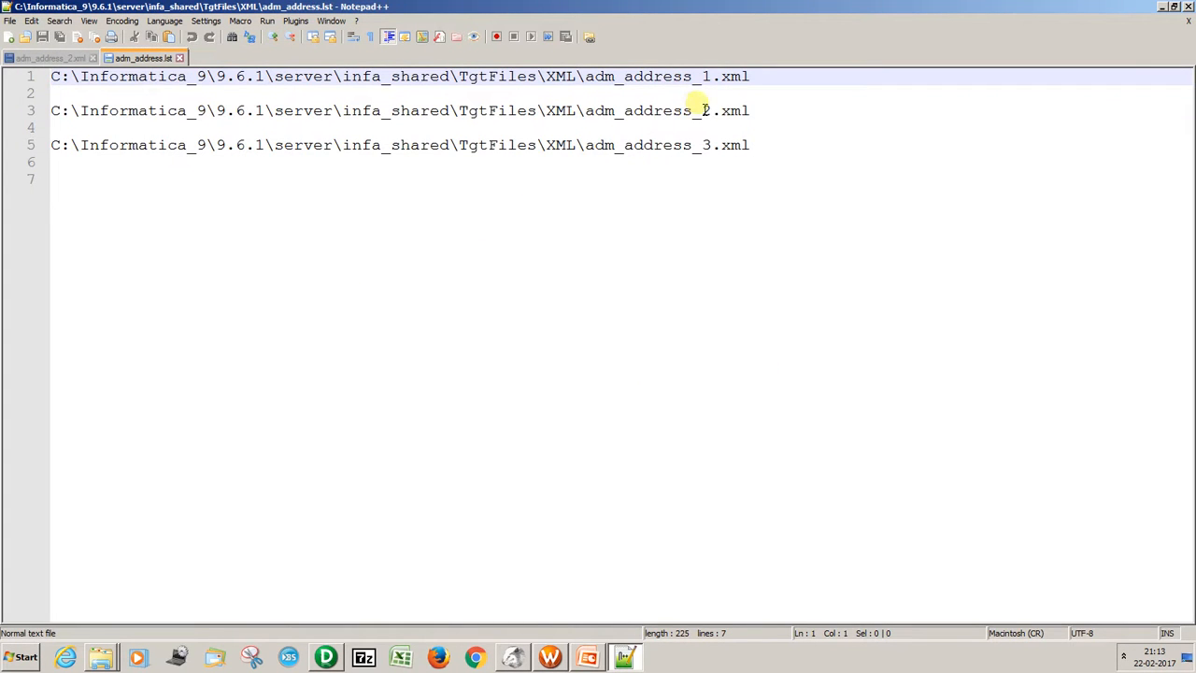
Close the list file and set the source filename of XMLDSQ_Adm_Address to adm_address.lst in the s_m_AdmUser_XML_Pivot_Columns session.
{"action": "left_click", "coordinate": [180, 58]}
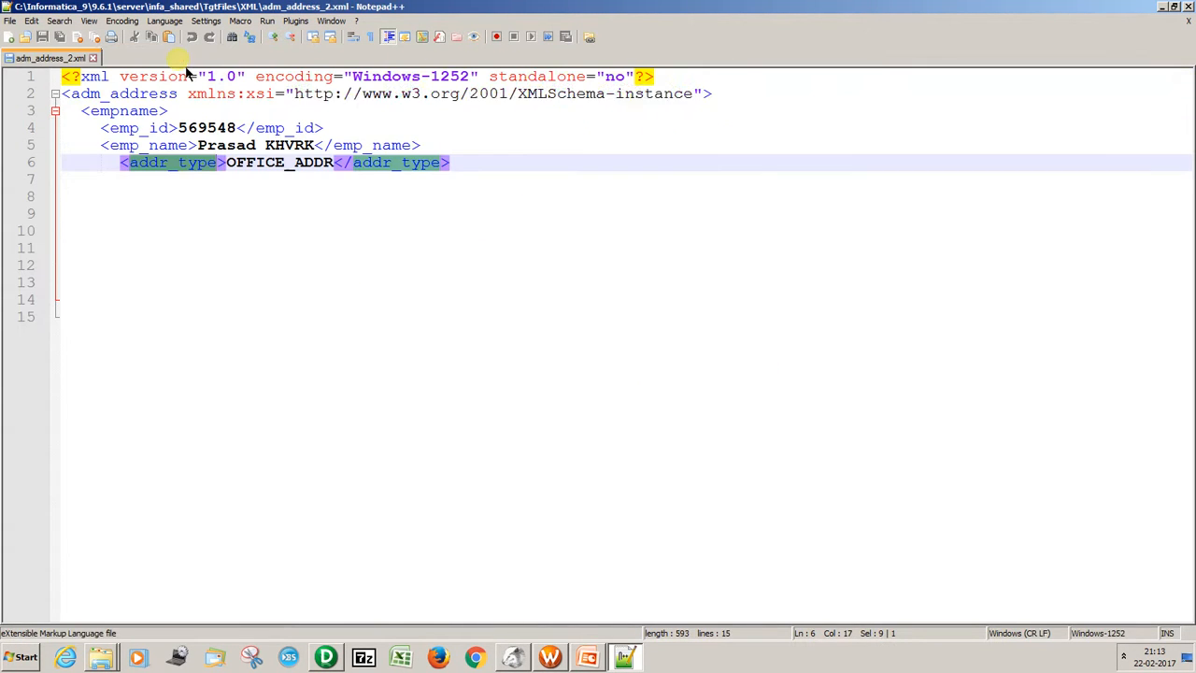
{"action": "left_click", "coordinate": [1160, 7]}
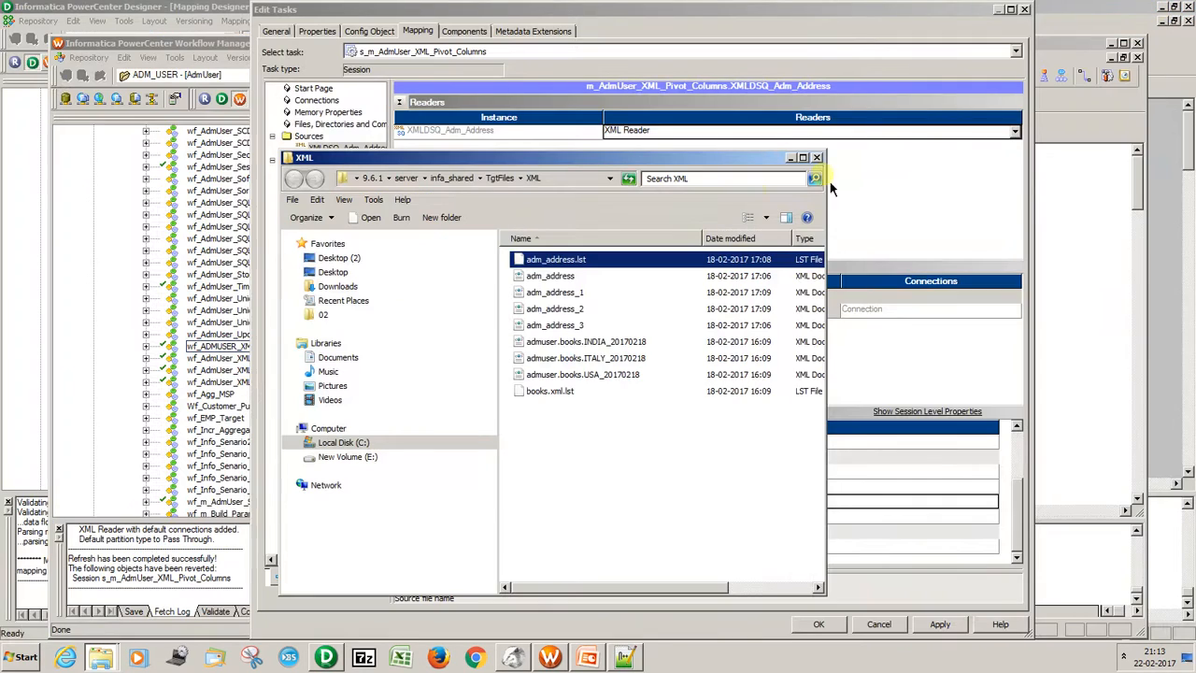
{"action": "key", "text": "F2"}
{"action": "left_click_drag", "start_coordinate": [599, 264], "coordinate": [496, 272]}
{"action": "key", "text": "ctrl+c"}
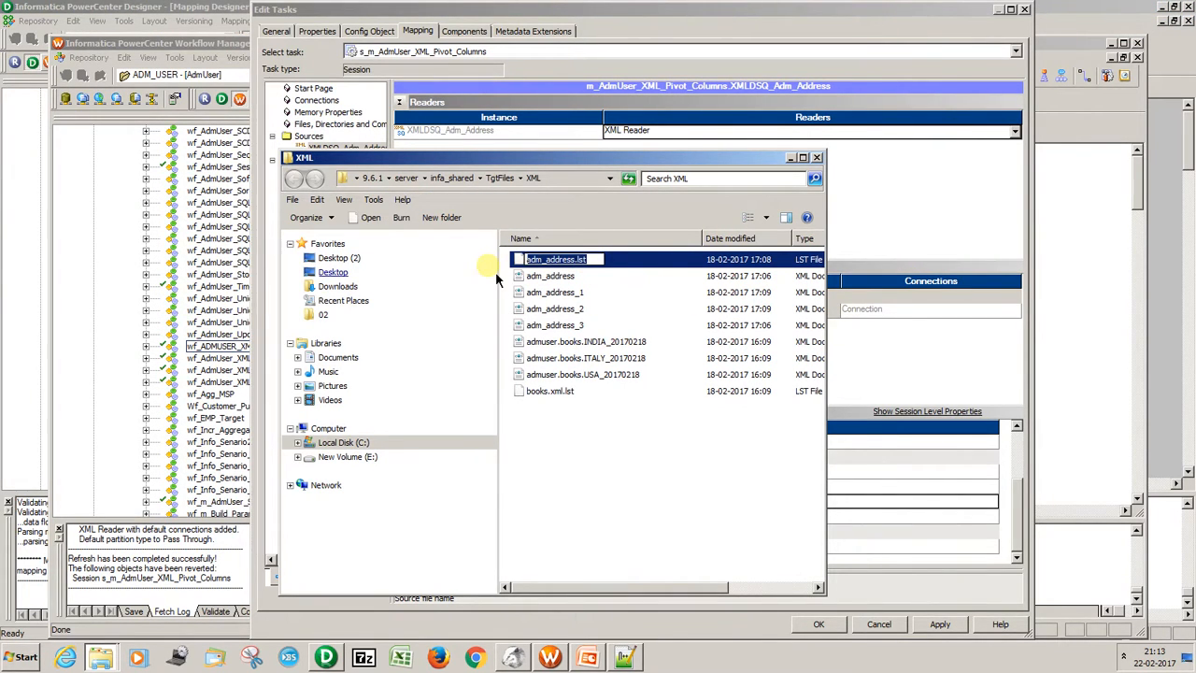
{"action": "key", "text": "alt+Tab"}
{"action": "key", "text": "ctrl+a"}
{"action": "key", "text": "ctrl+v"}
{"action": "left_click", "coordinate": [939, 626]}
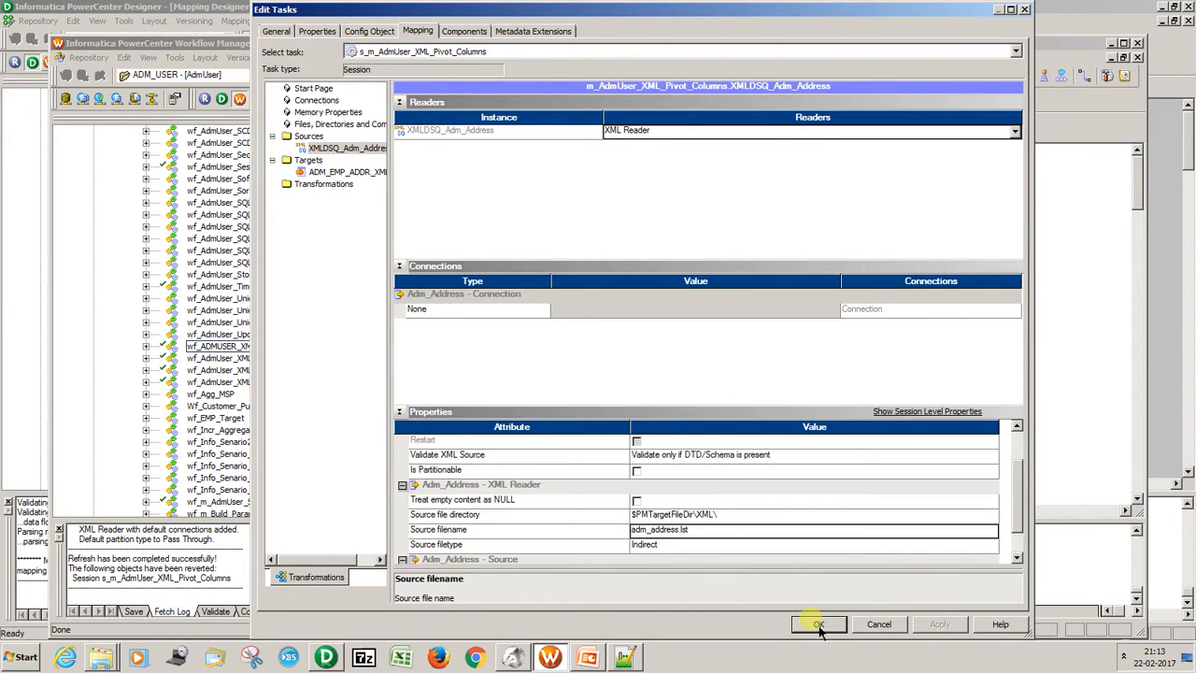
{"action": "left_click", "coordinate": [819, 624]}
Assign the MONGO_CONN connection to the ADM_EMP_ADDR_XML target in the s_m_AdmUser_XML_Pivot_Columns session and enable its truncate target table option.
{"action": "double_click", "coordinate": [908, 369]}
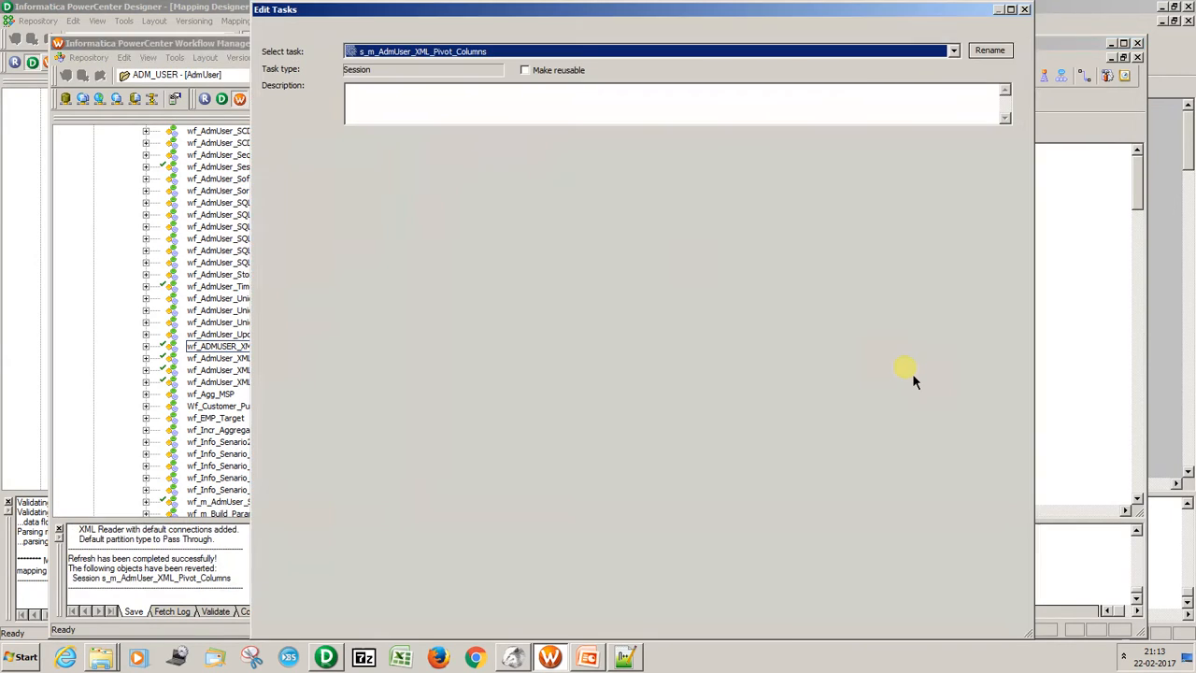
{"action": "left_click", "coordinate": [412, 30]}
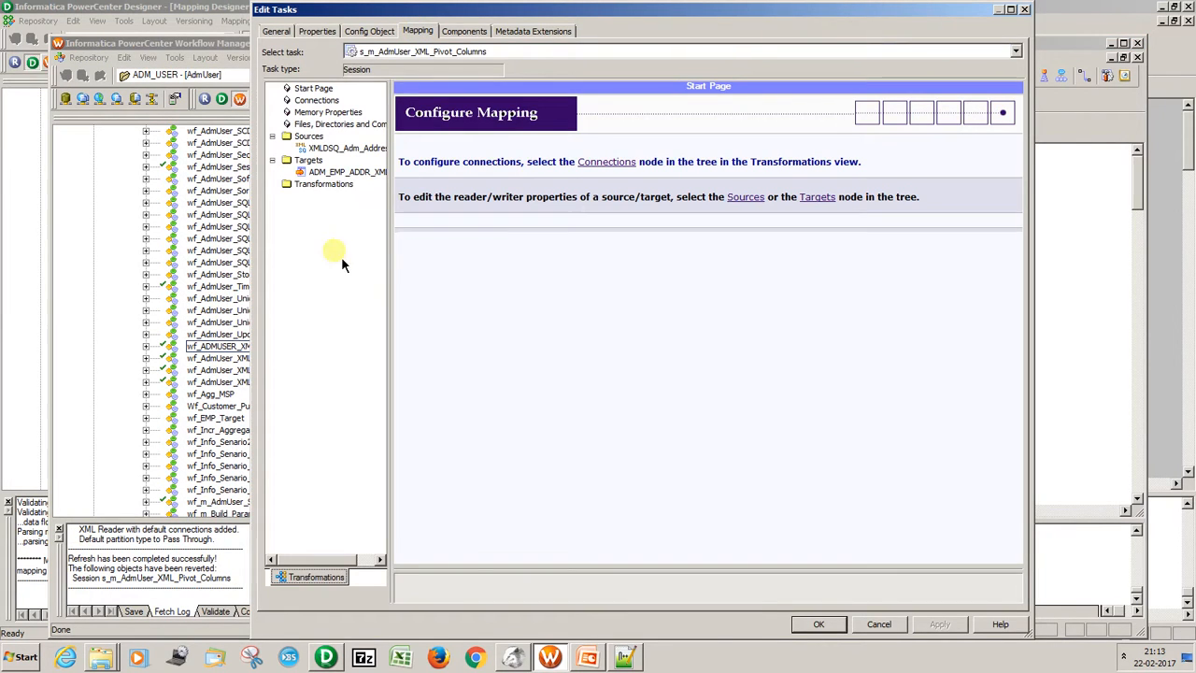
{"action": "left_click", "coordinate": [346, 173]}
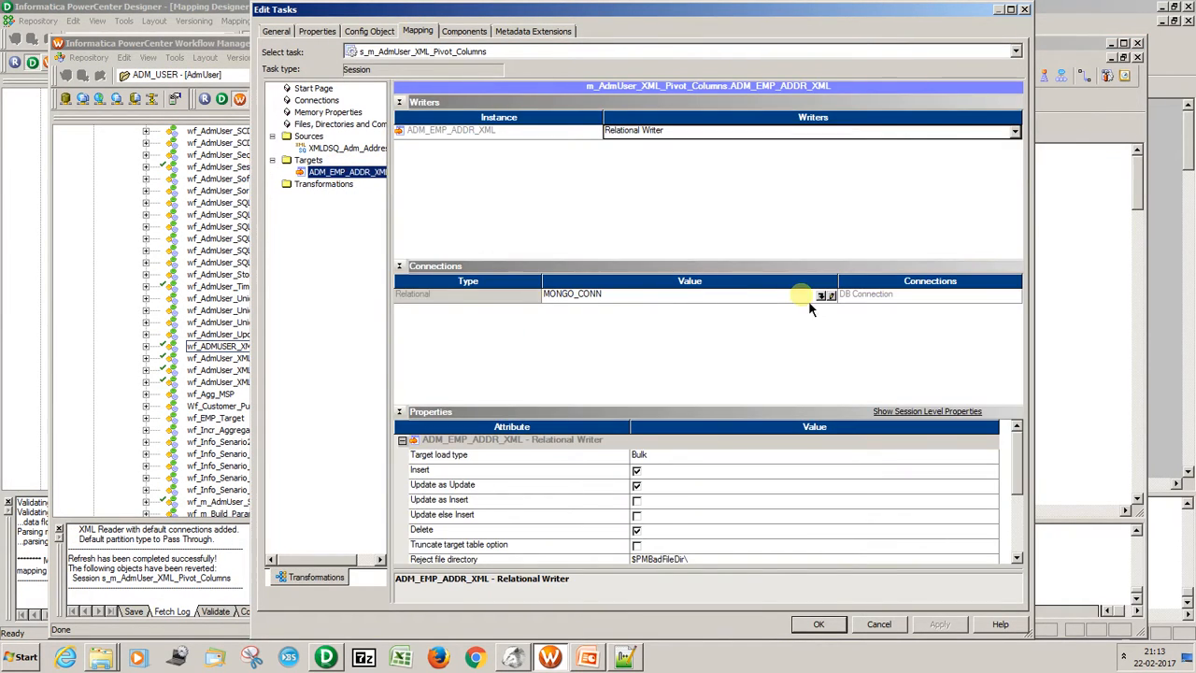
{"action": "left_click", "coordinate": [821, 296]}
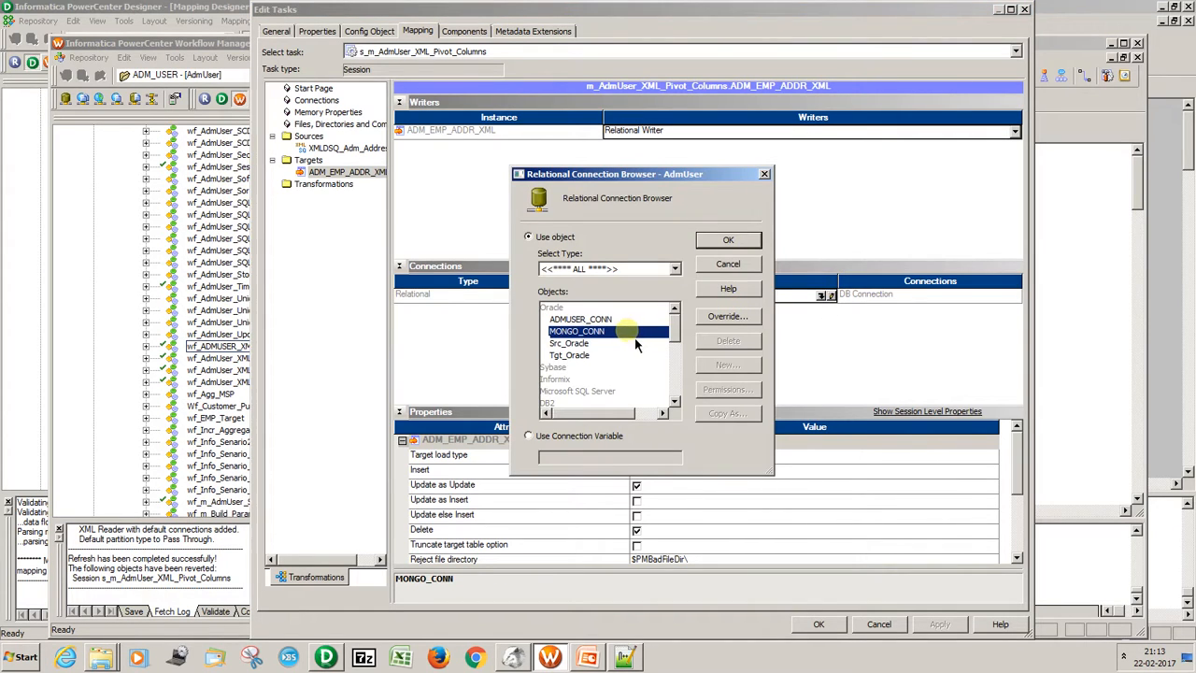
{"action": "left_click", "coordinate": [730, 240]}
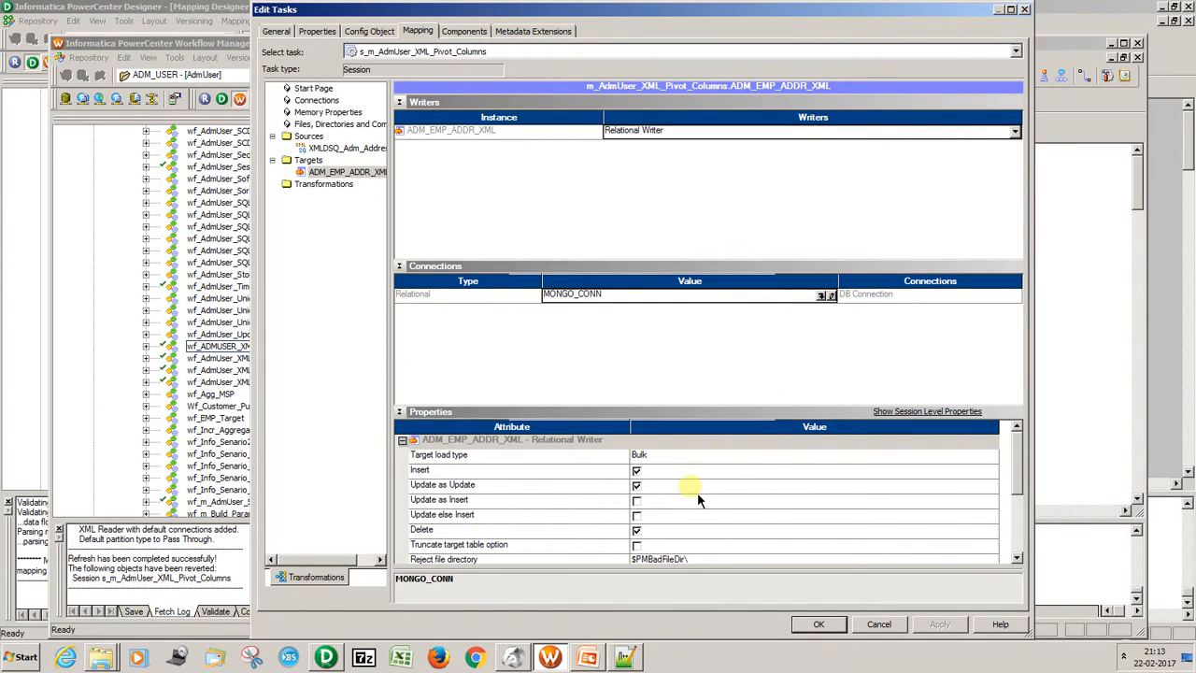
{"action": "left_click", "coordinate": [636, 545]}
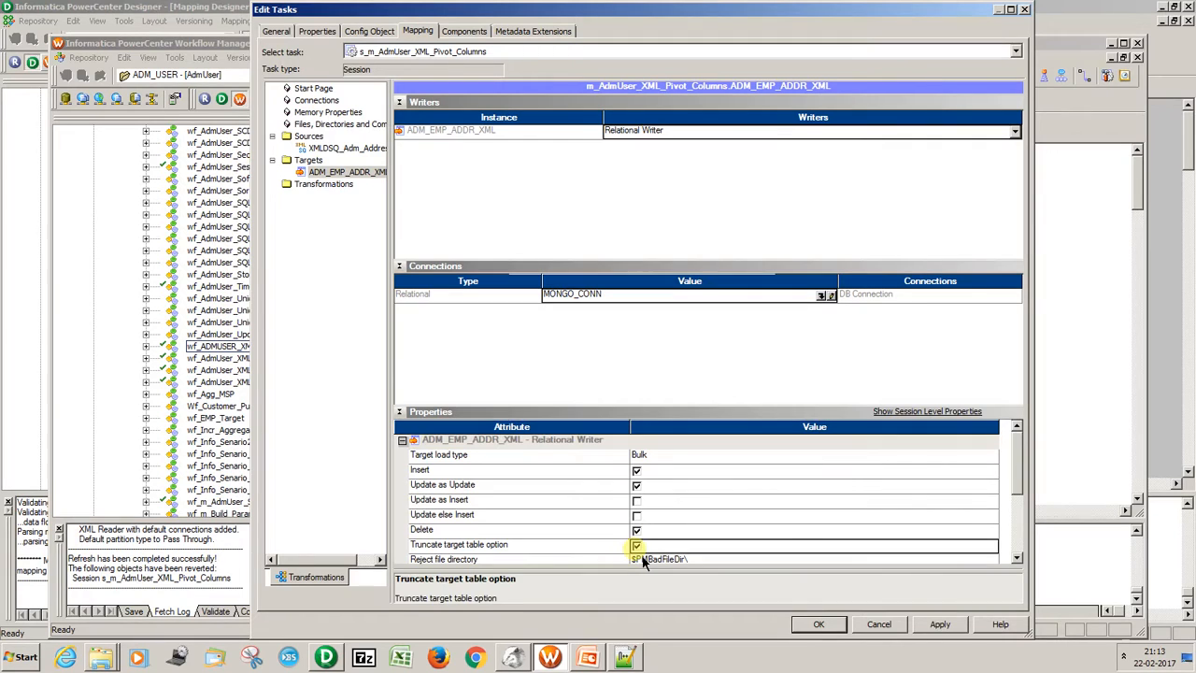
{"action": "left_click", "coordinate": [939, 631]}
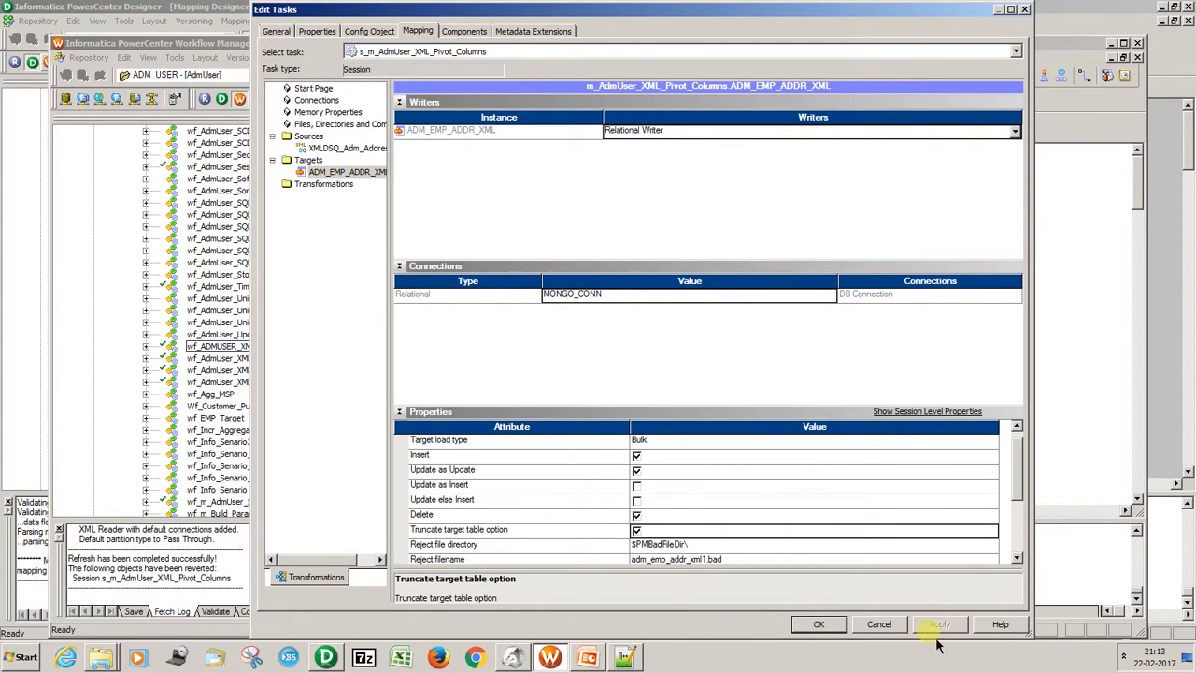
{"action": "left_click", "coordinate": [834, 625]}
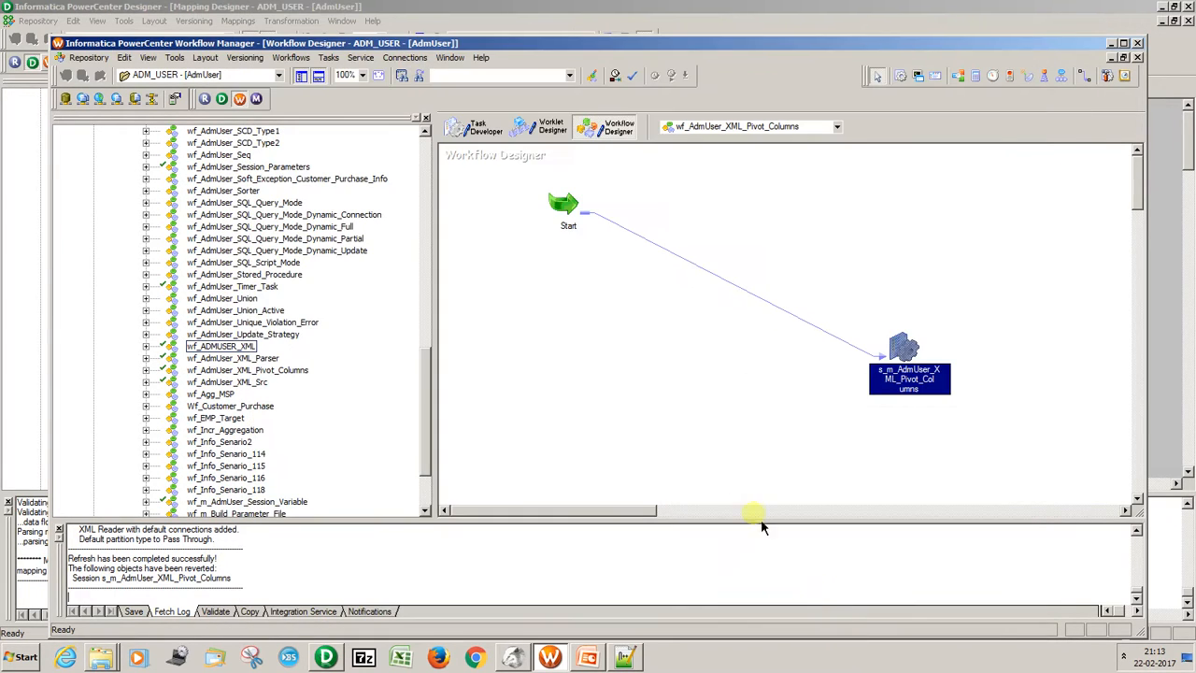
Start the wf_AdmUser_XML_Pivot_Columns workflow and view the source/target statistics in the run properties of its session.
{"action": "left_click", "coordinate": [290, 57]}
{"action": "left_click", "coordinate": [324, 141]}
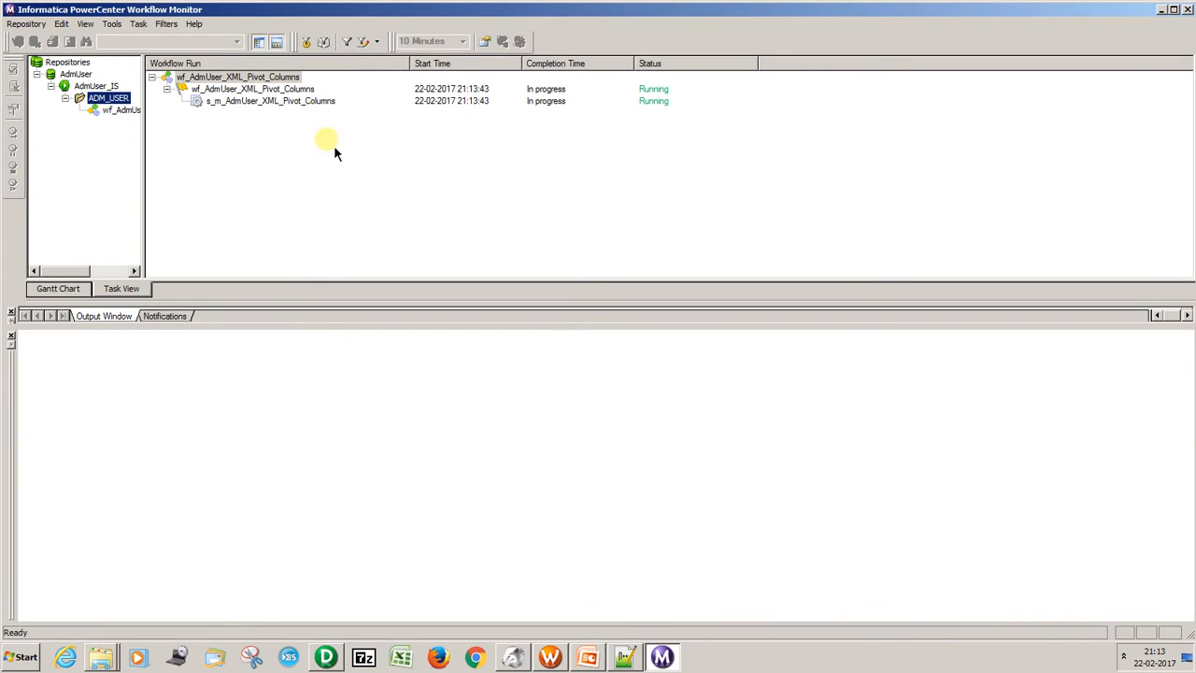
{"action": "left_click", "coordinate": [320, 110]}
{"action": "right_click", "coordinate": [321, 110]}
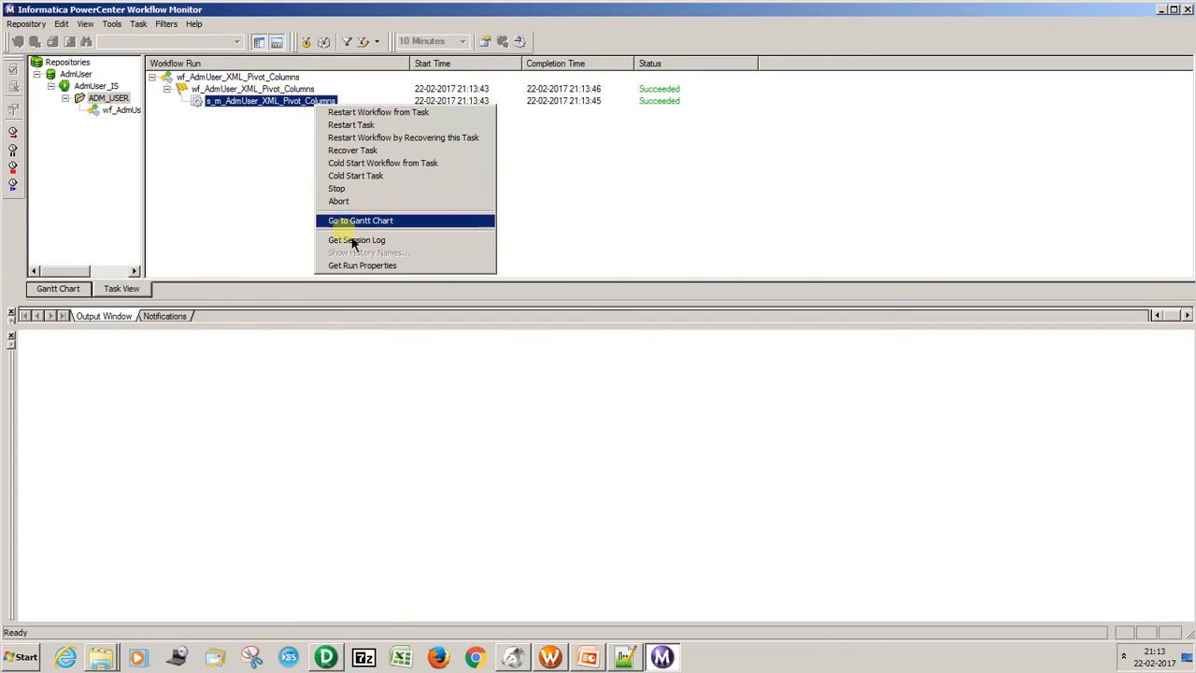
{"action": "left_click", "coordinate": [361, 265]}
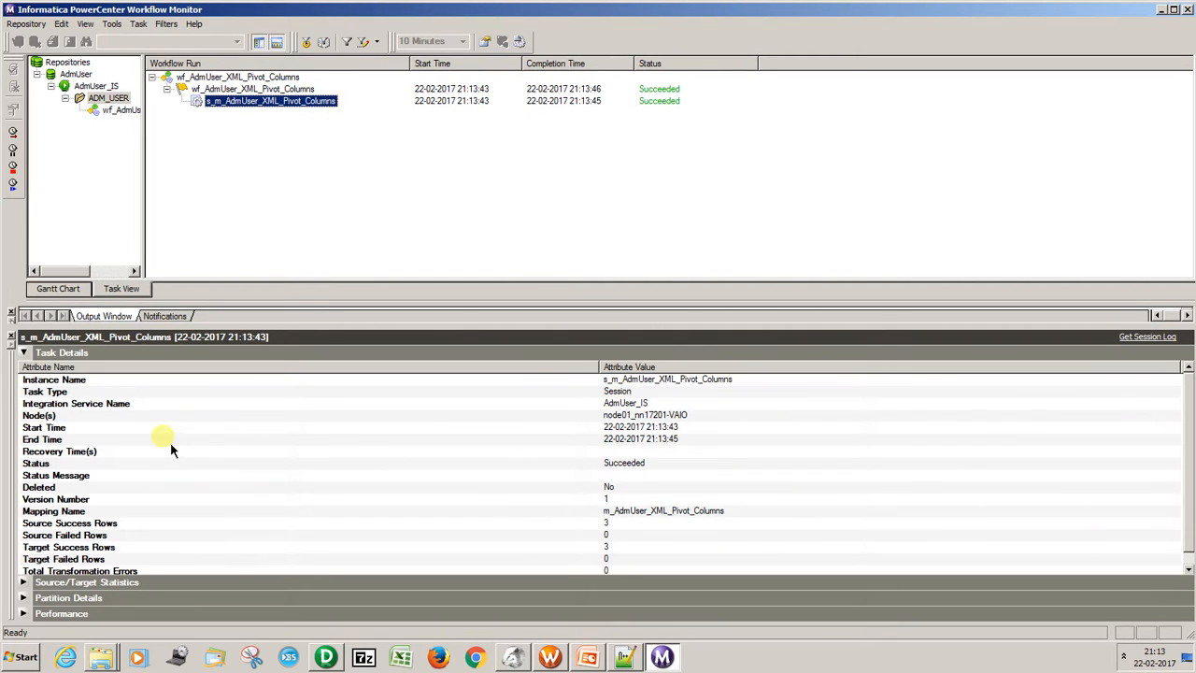
{"action": "left_click", "coordinate": [24, 582]}
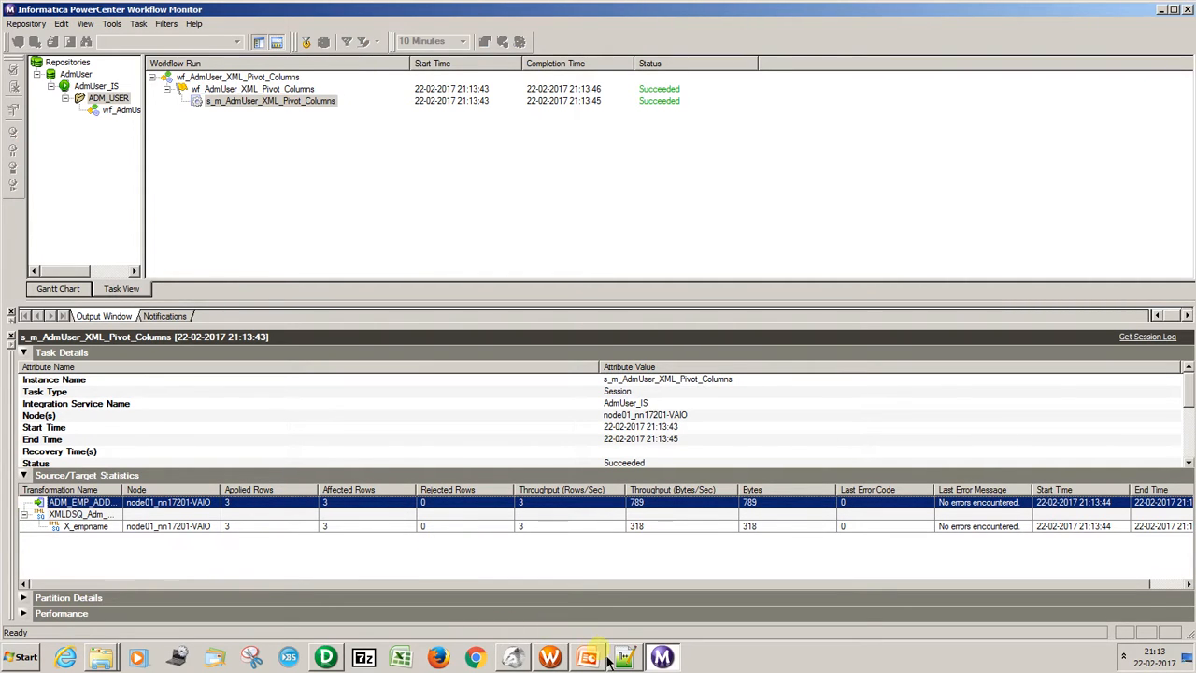
Switch to DBeaver and rerun the ADM_EMP_ADDR_XML query to examine the loaded employee address rows.
{"action": "left_click", "coordinate": [512, 658]}
{"action": "left_click", "coordinate": [486, 74]}
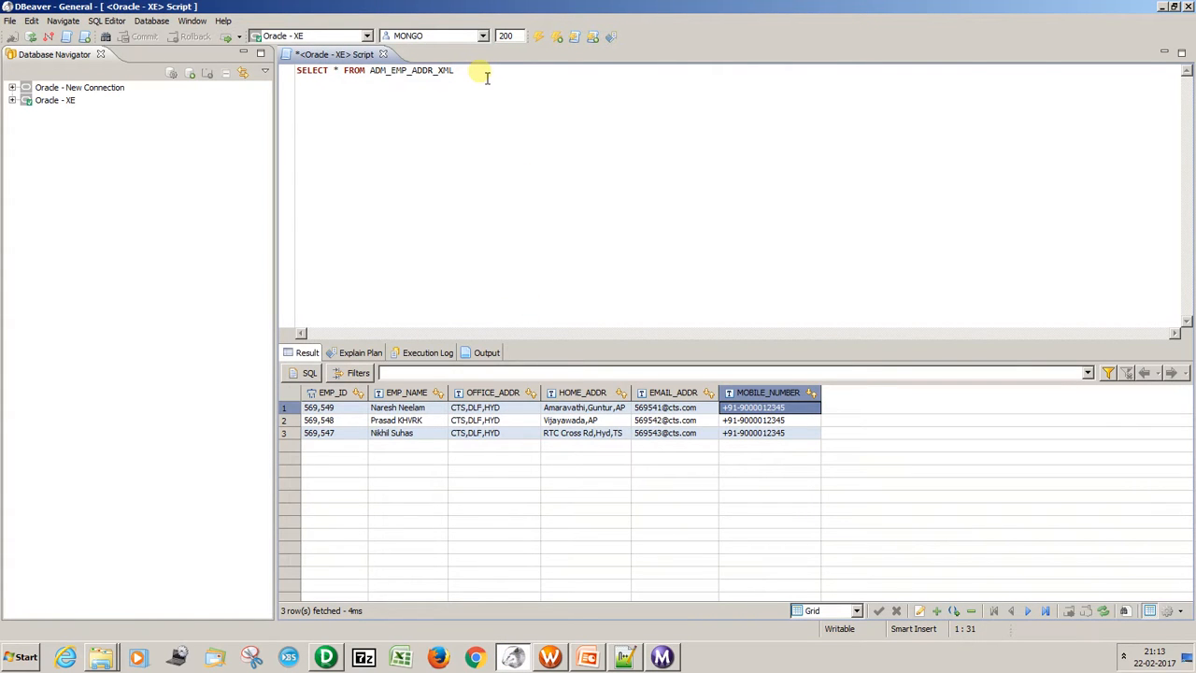
{"action": "key", "text": "ctrl+Return"}
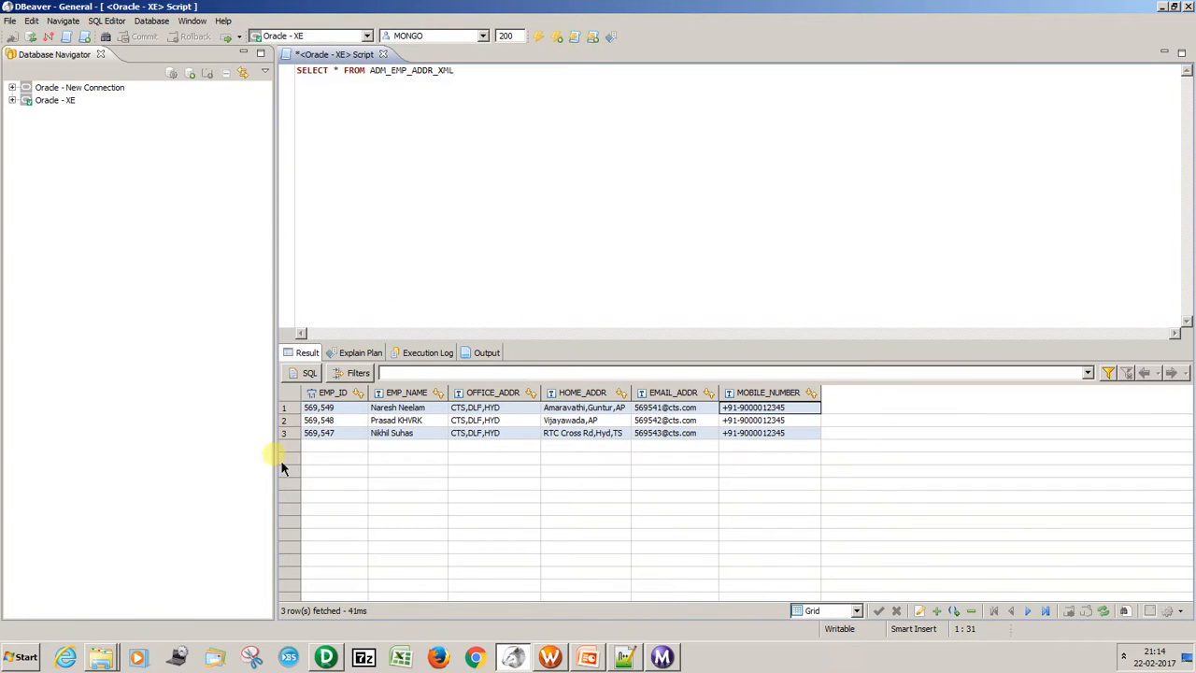
{"action": "left_click_drag", "start_coordinate": [338, 409], "coordinate": [779, 445]}
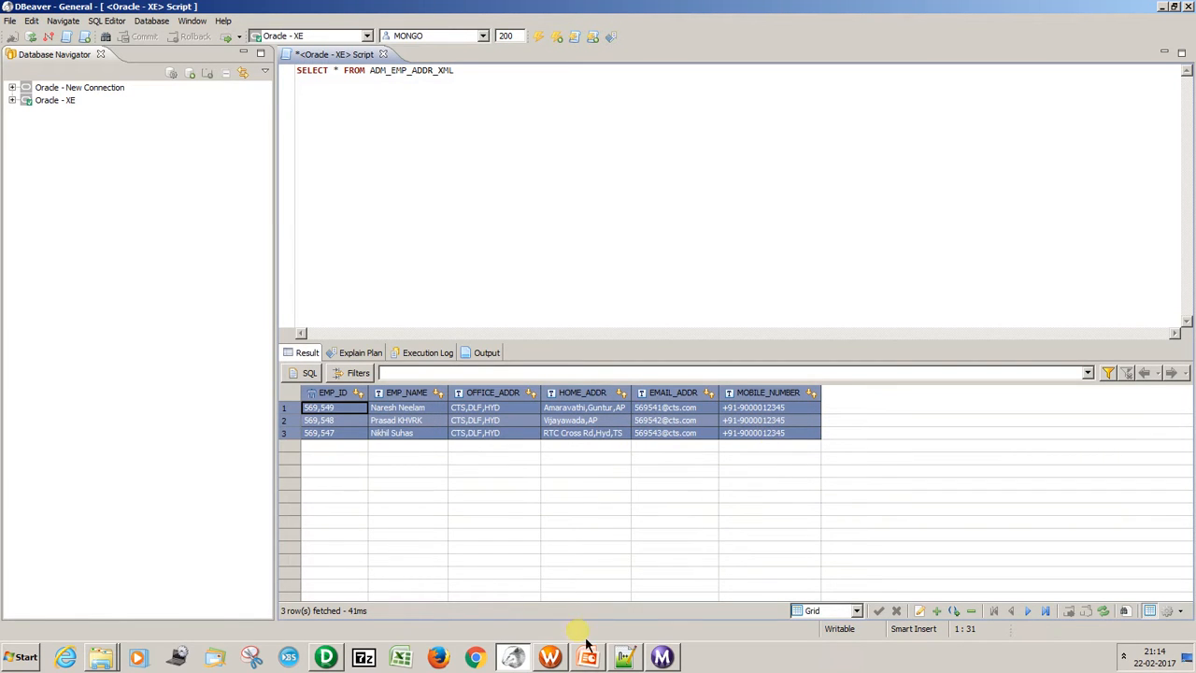
Switch to PowerCenter Designer and examine the pivoted addr_type and addr_value columns of the Adm_Address XML source definition.
{"action": "left_click", "coordinate": [326, 657]}
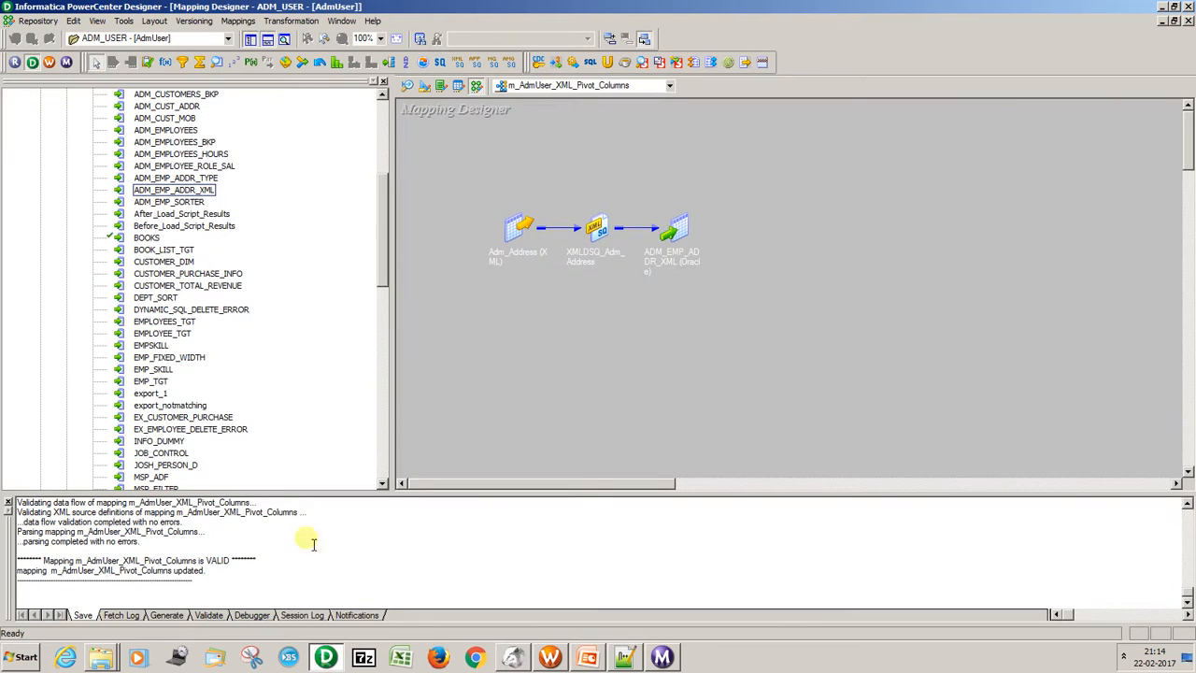
{"action": "left_click", "coordinate": [527, 232]}
{"action": "double_click", "coordinate": [526, 229]}
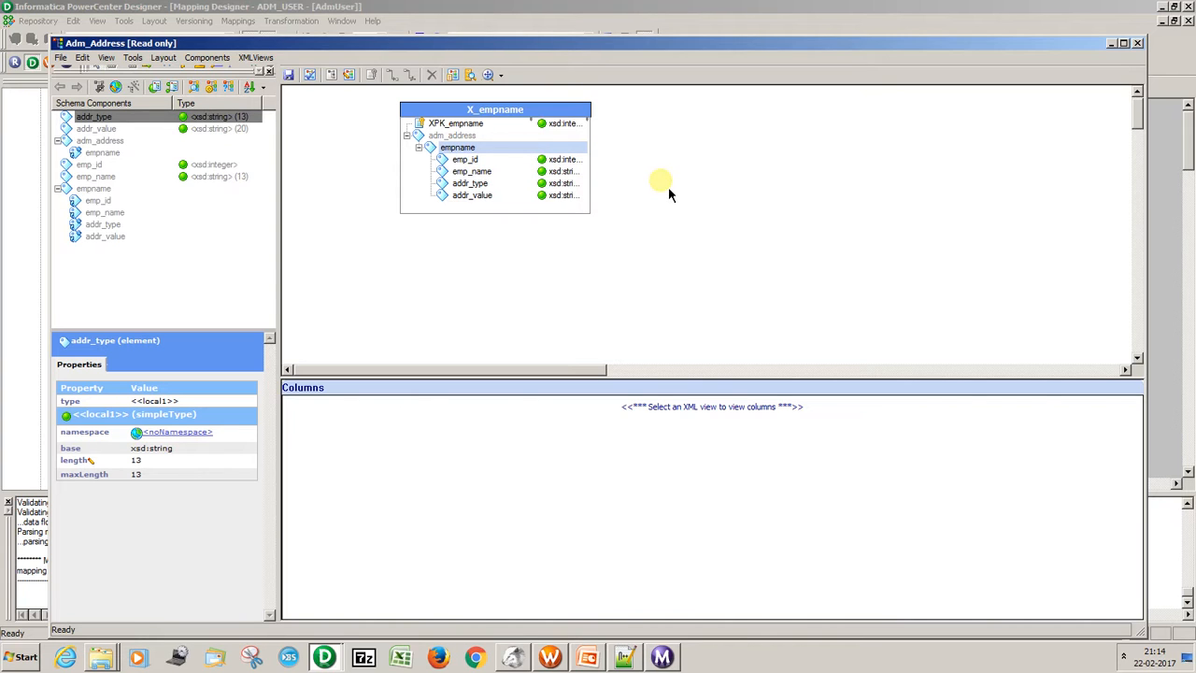
{"action": "left_click", "coordinate": [470, 184]}
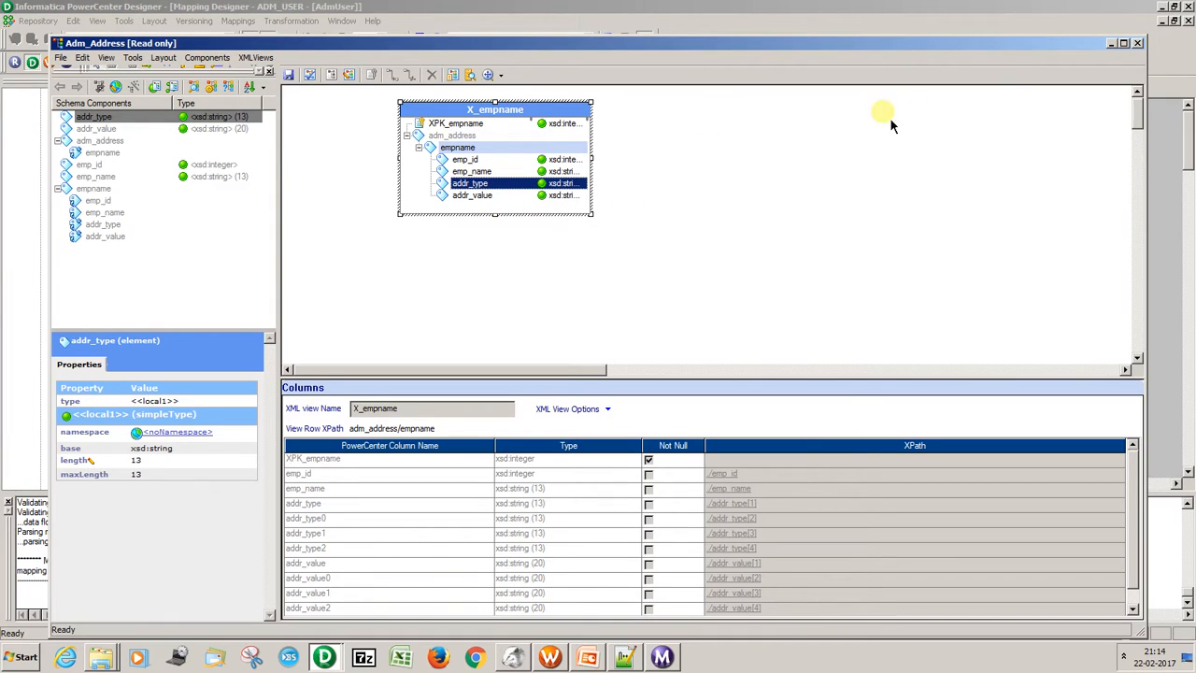
{"action": "left_click", "coordinate": [1138, 44]}
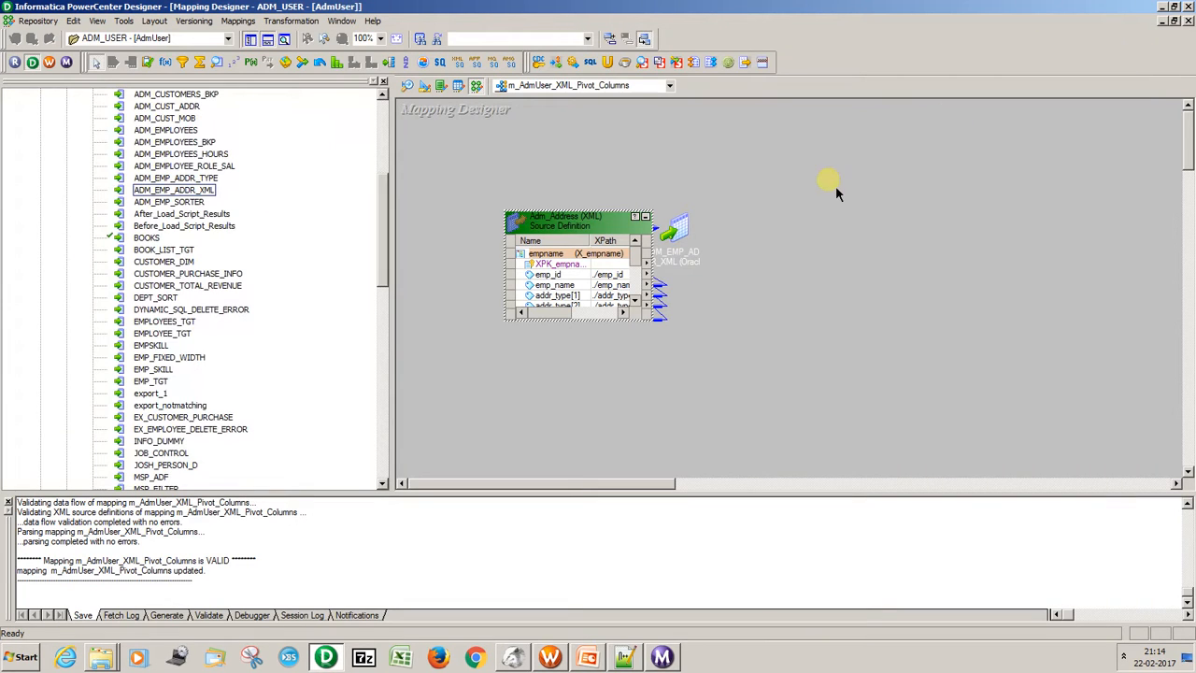
{"action": "key", "text": "ctrl+s"}
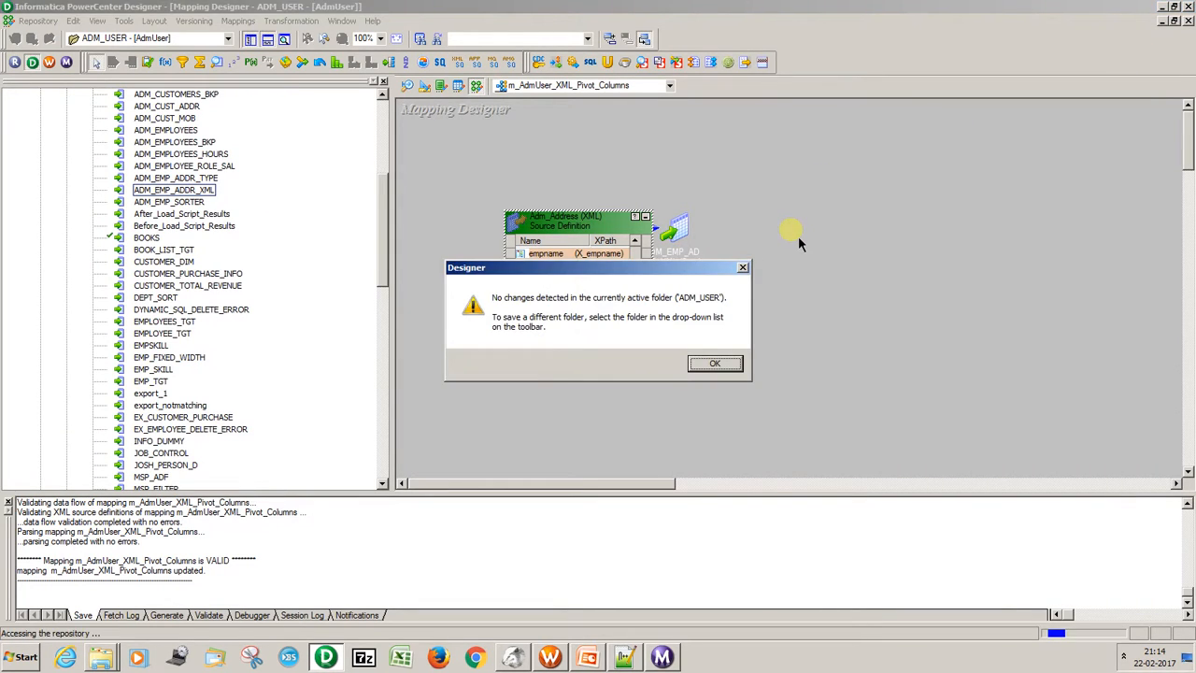
{"action": "left_click", "coordinate": [714, 364]}
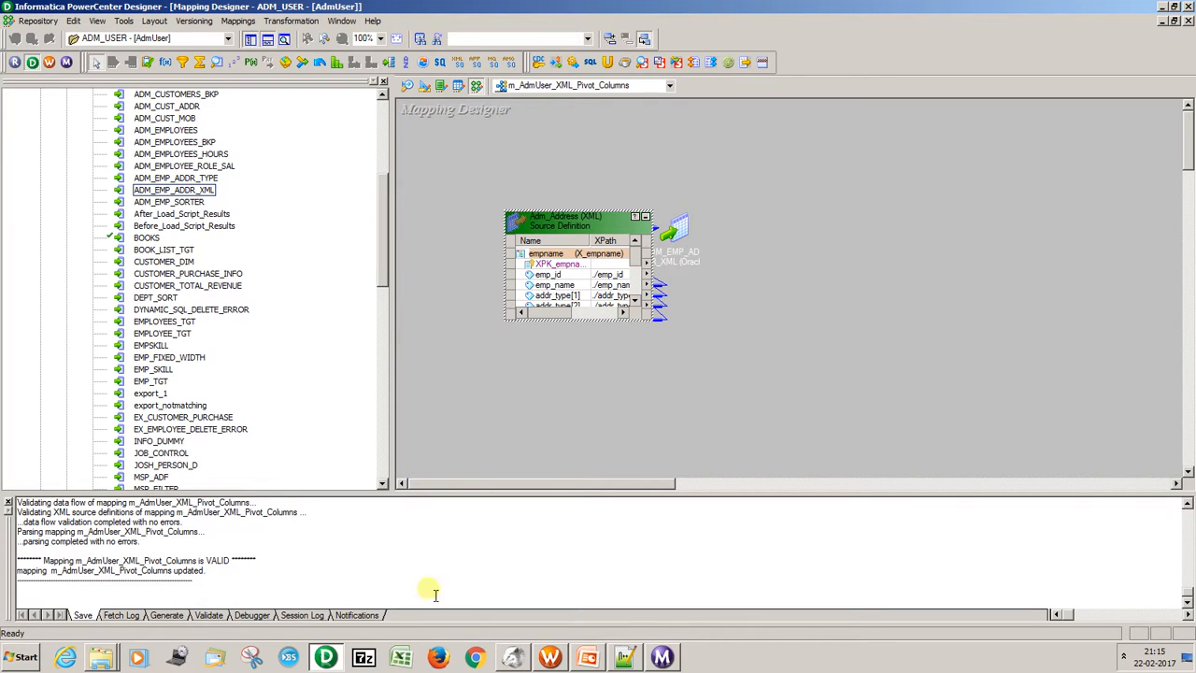
Switch to the 10_Informatica_XML_XSD presentation in PowerPoint and show slide 8 on XML Parser and Midstream XML Parser.
{"action": "left_click", "coordinate": [591, 658]}
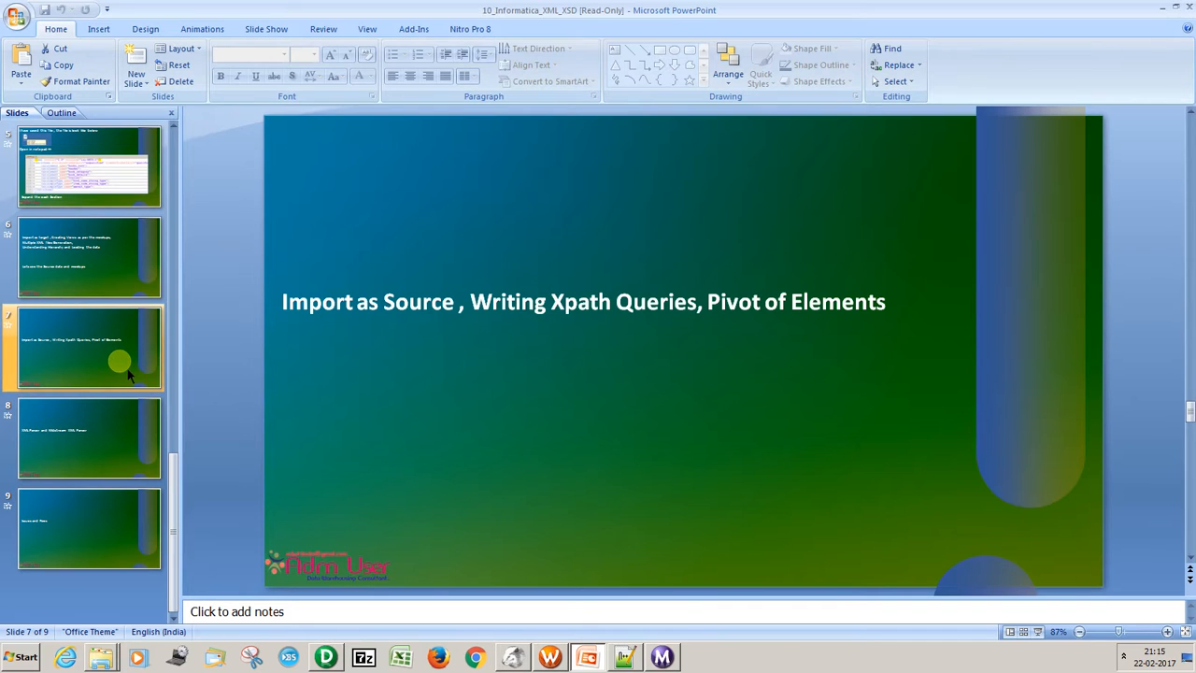
{"action": "key", "text": "Down"}
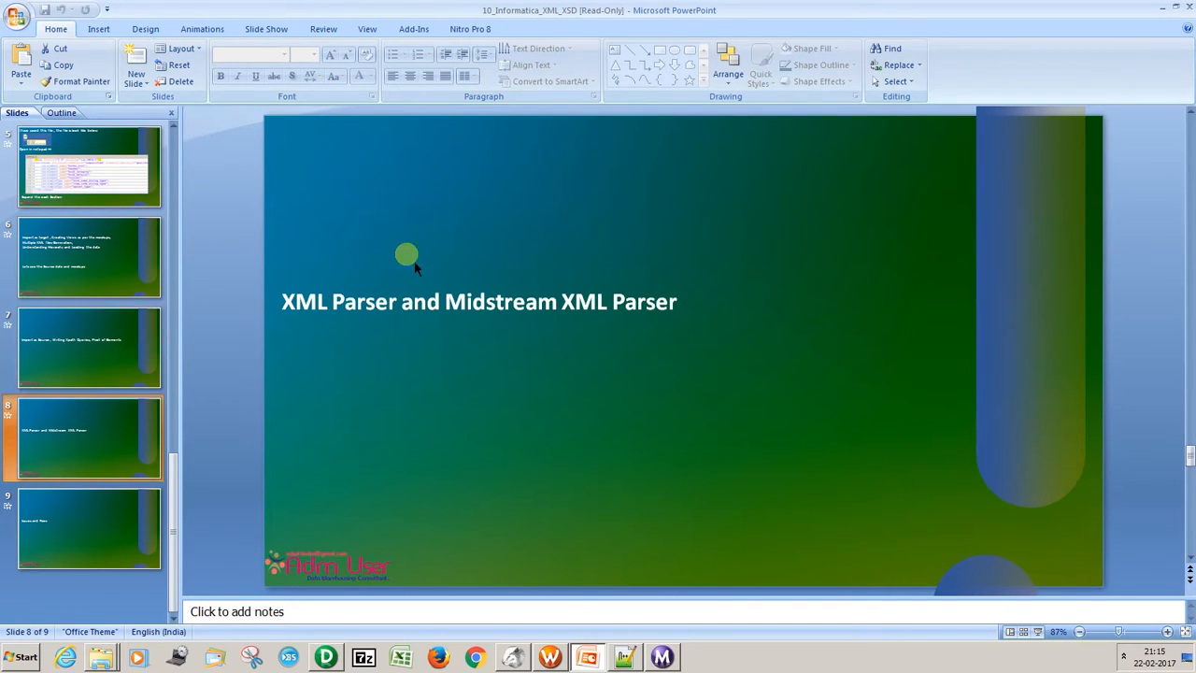
{"action": "key", "text": "super+d"}
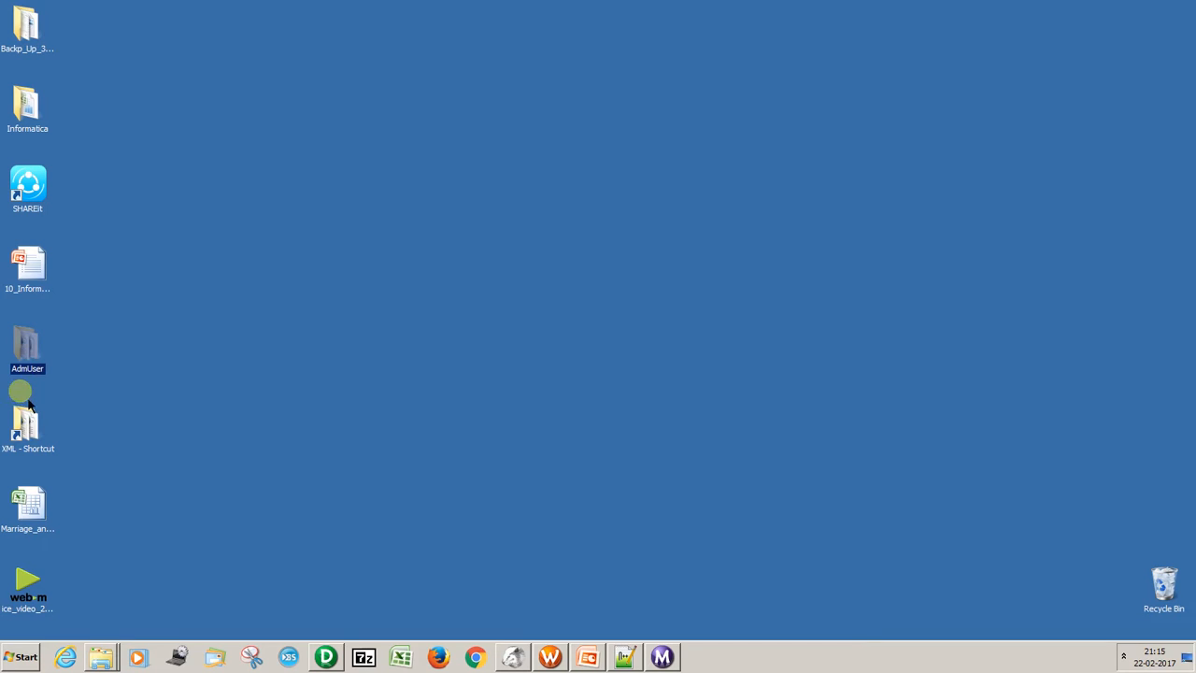
{"action": "double_click", "coordinate": [31, 432]}
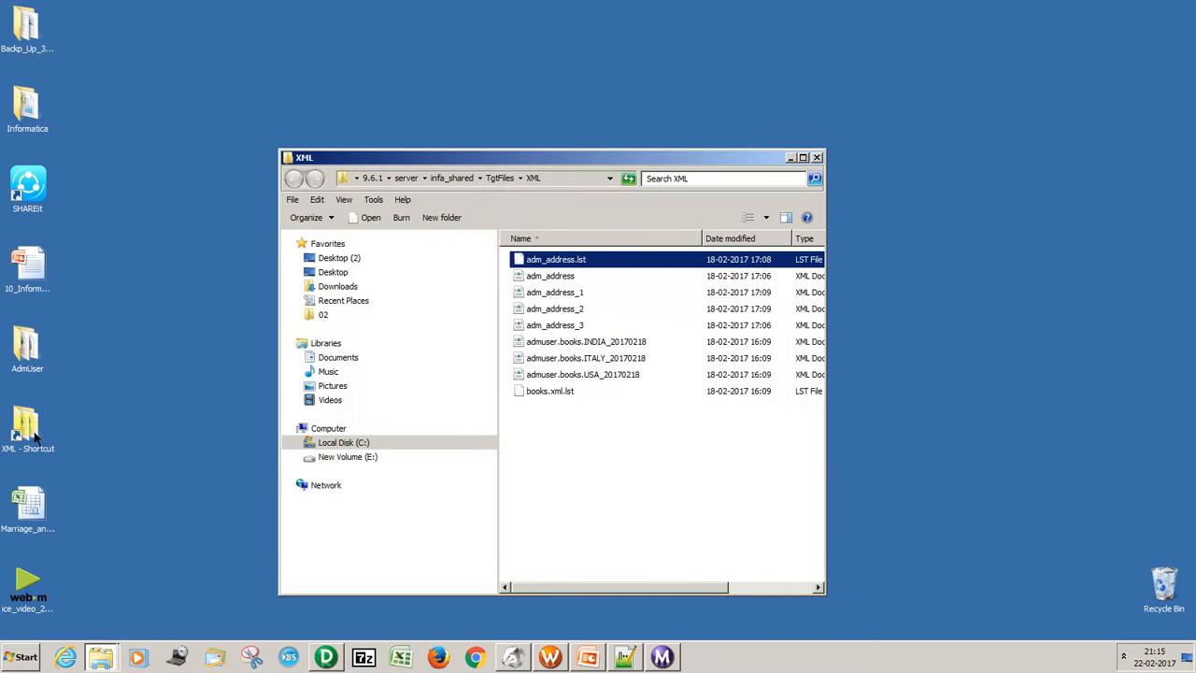
{"action": "double_click", "coordinate": [727, 157]}
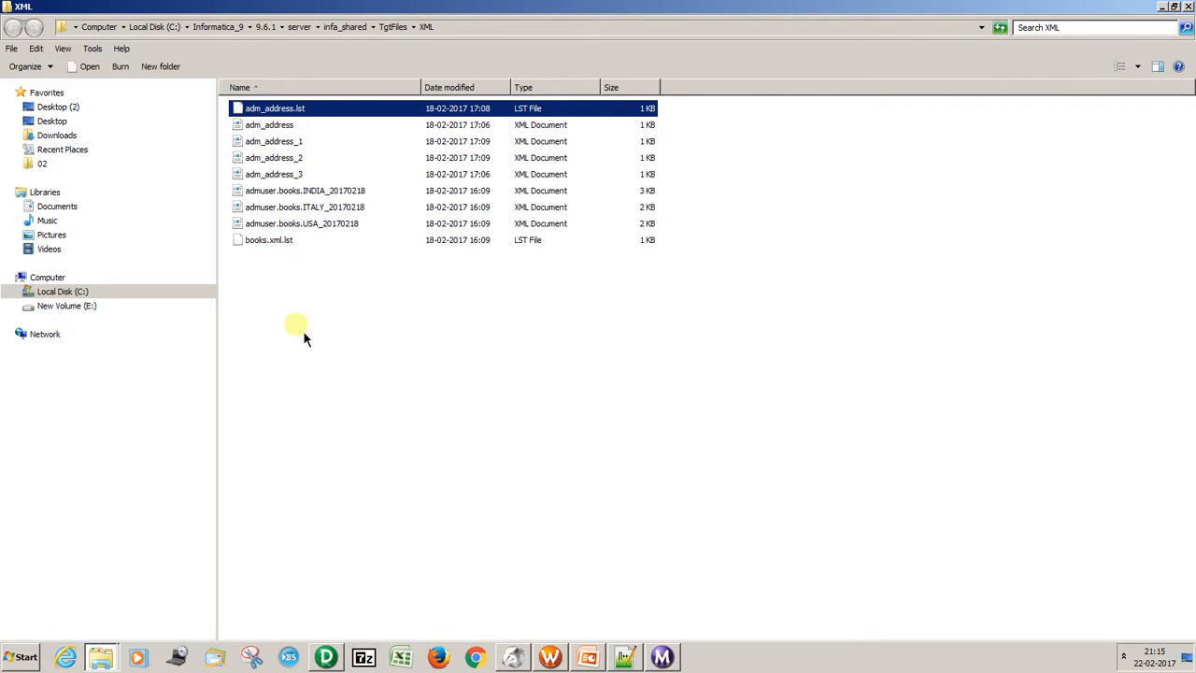
Open XML_File from the AdmUser desktop folder in Notepad++ to examine its XML records.
{"action": "key", "text": "super+d"}
{"action": "double_click", "coordinate": [53, 346]}
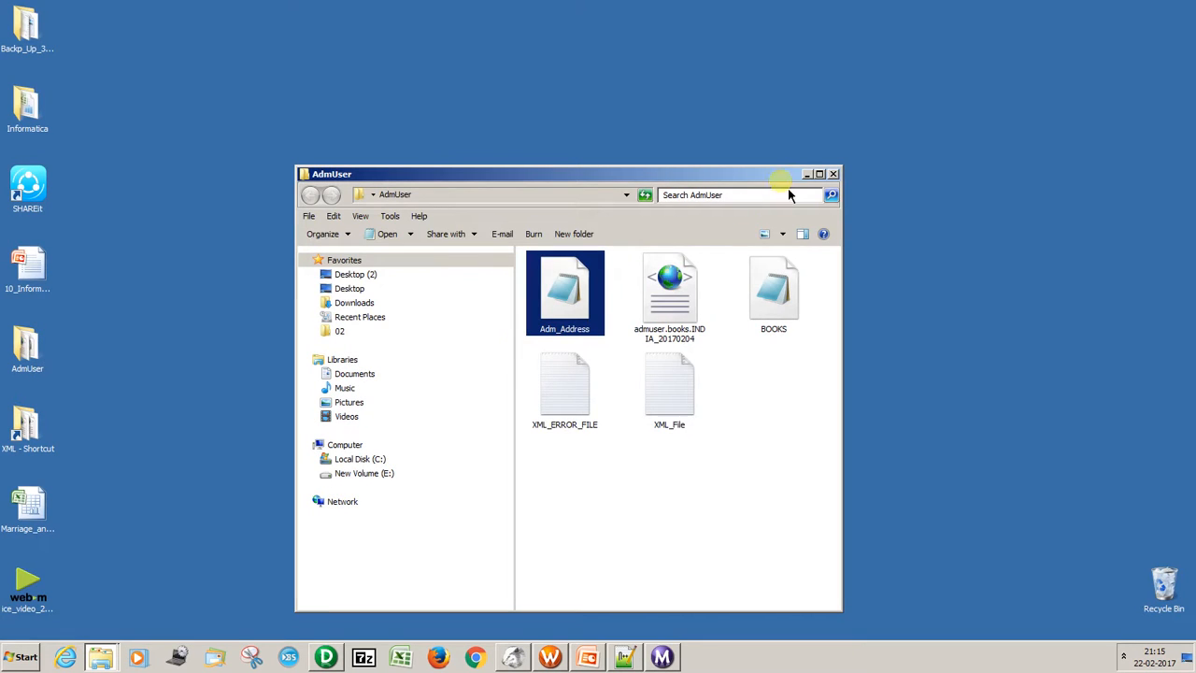
{"action": "left_click", "coordinate": [819, 174]}
{"action": "double_click", "coordinate": [606, 131]}
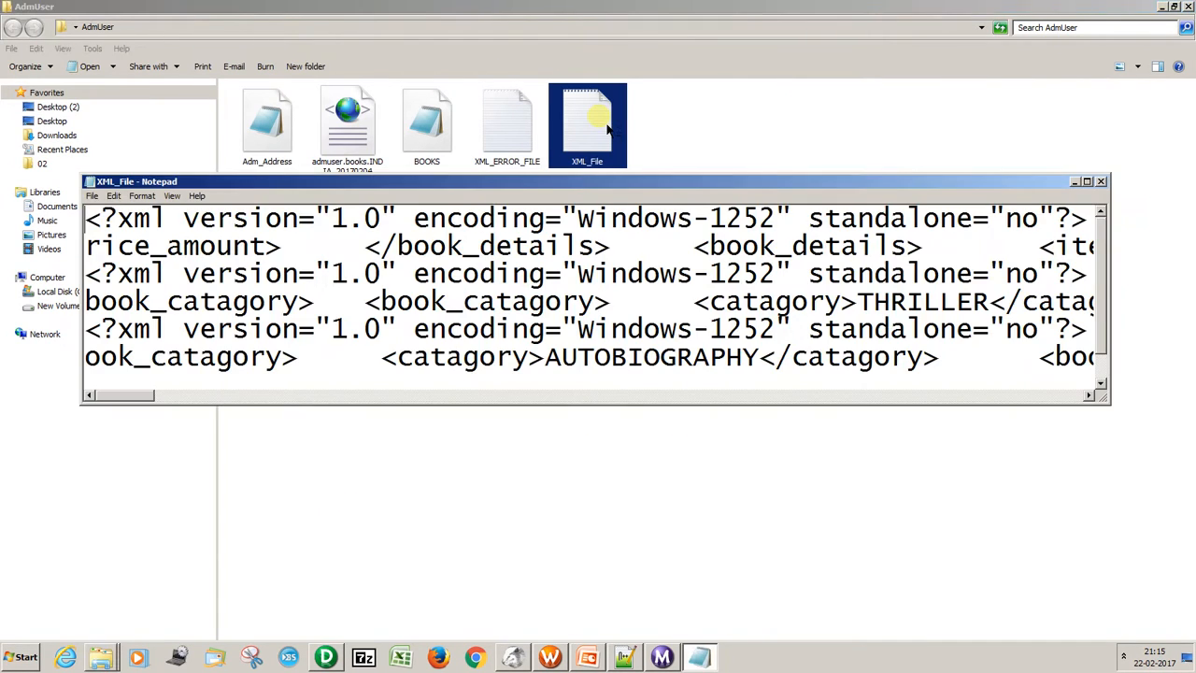
{"action": "left_click", "coordinate": [1100, 181]}
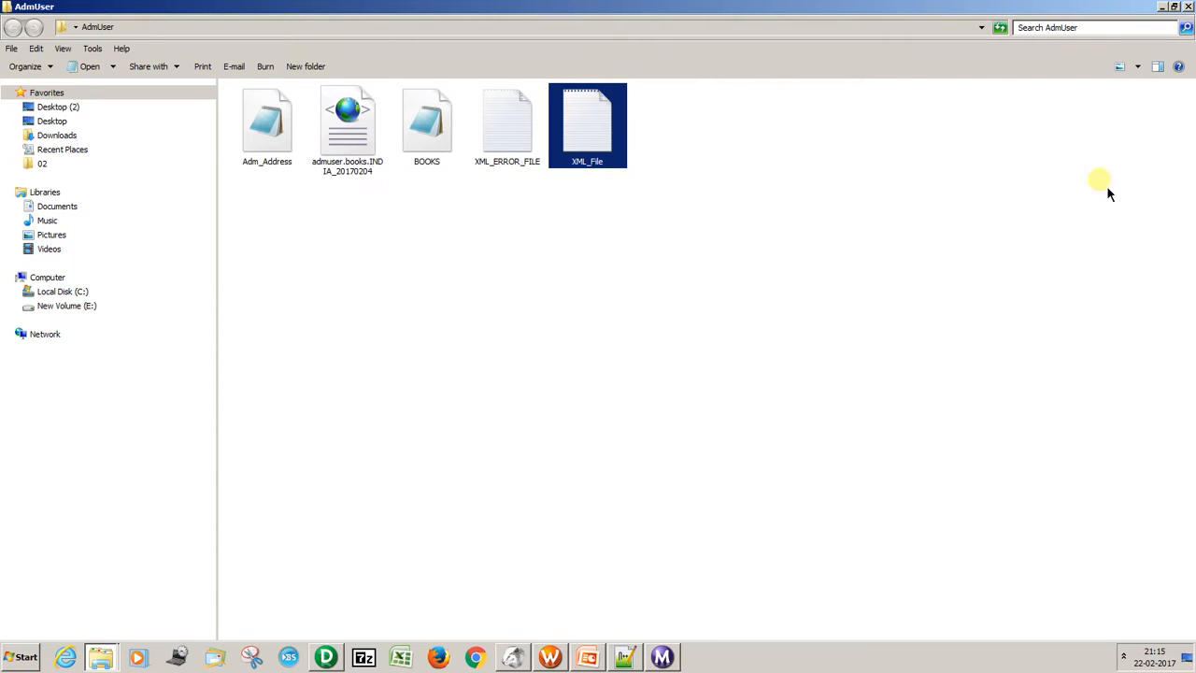
{"action": "right_click", "coordinate": [594, 113]}
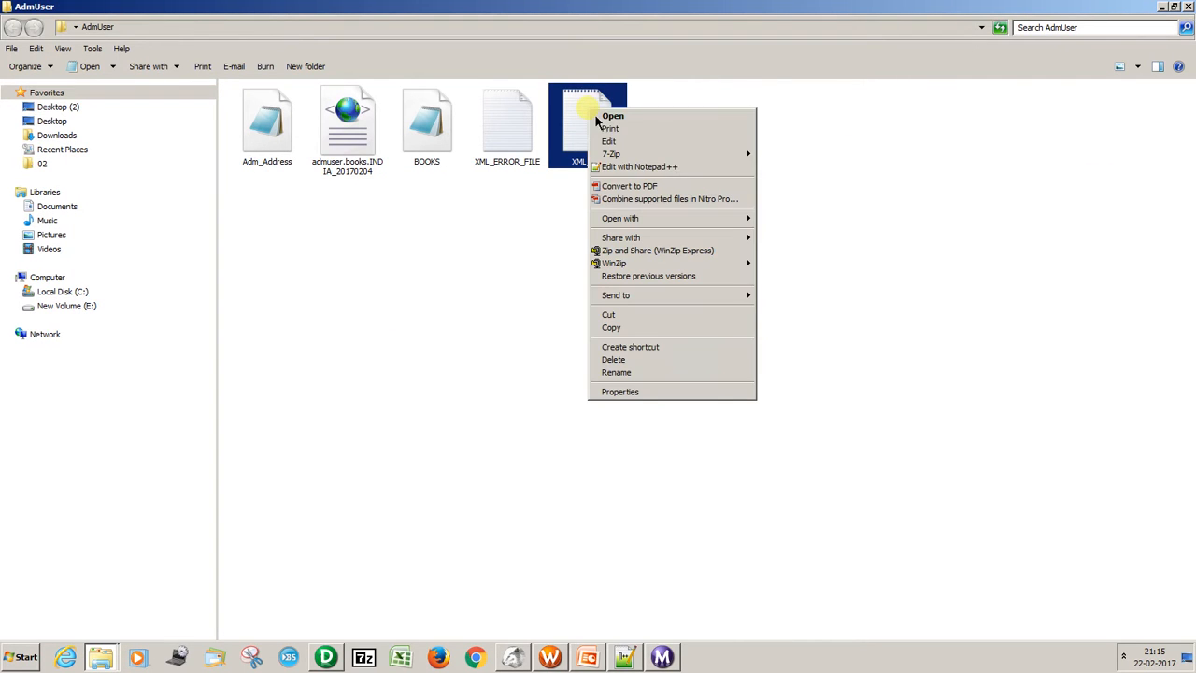
{"action": "left_click", "coordinate": [628, 170]}
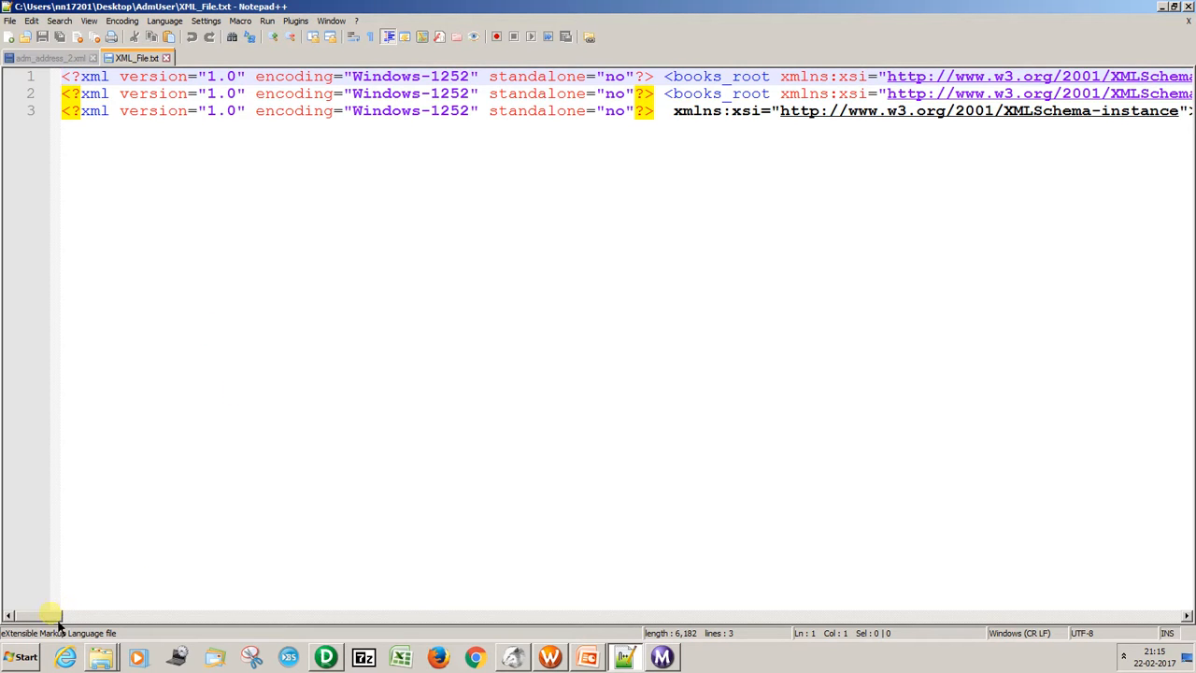
Copy the <books_root tag opening from the second record and insert it before xmlns:xsi in the third record of XML_File.
{"action": "left_click_drag", "start_coordinate": [56, 620], "coordinate": [94, 561]}
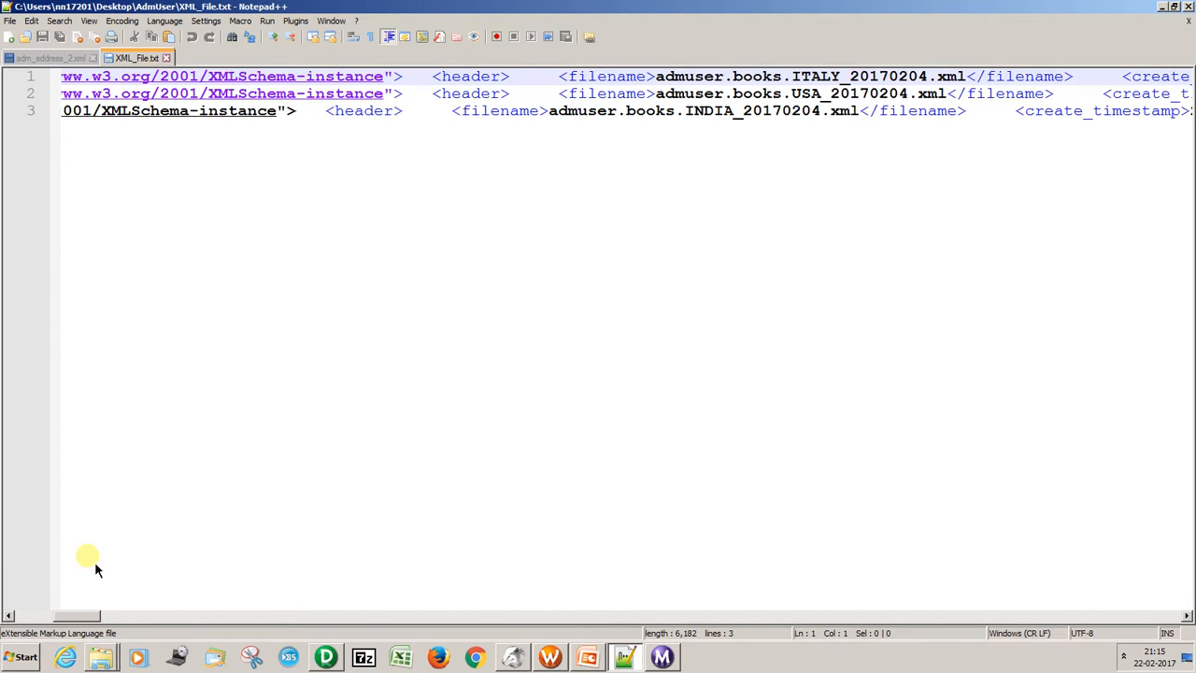
{"action": "triple_click", "coordinate": [781, 77]}
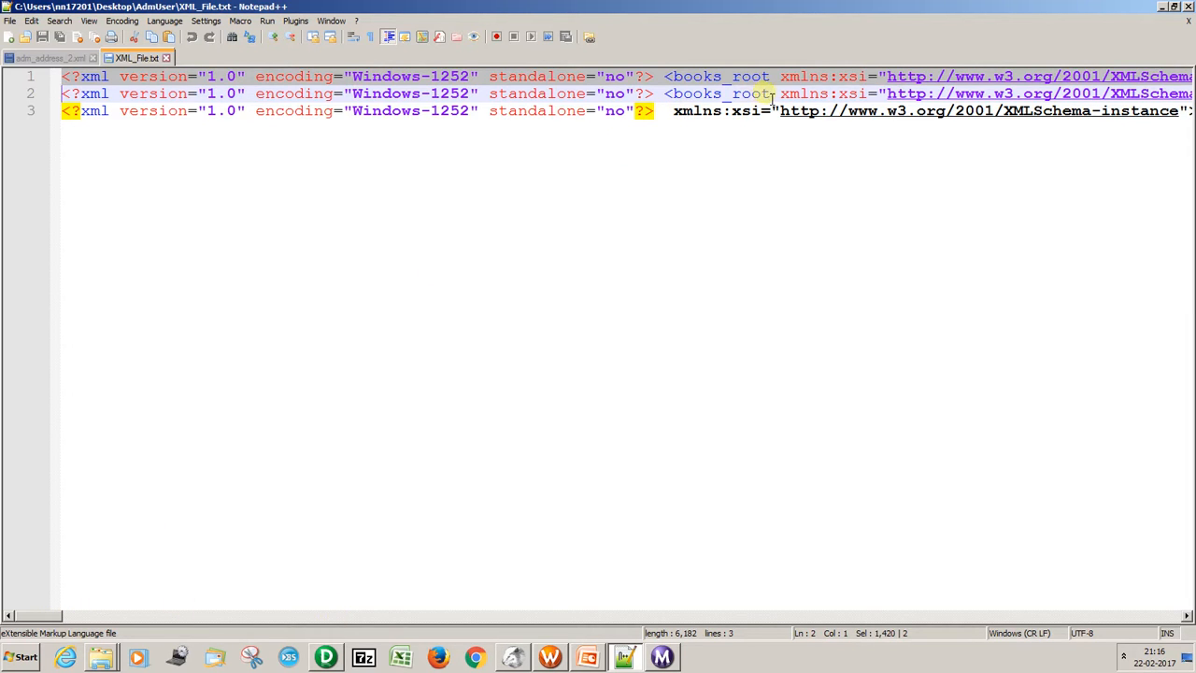
{"action": "left_click_drag", "start_coordinate": [773, 96], "coordinate": [673, 99]}
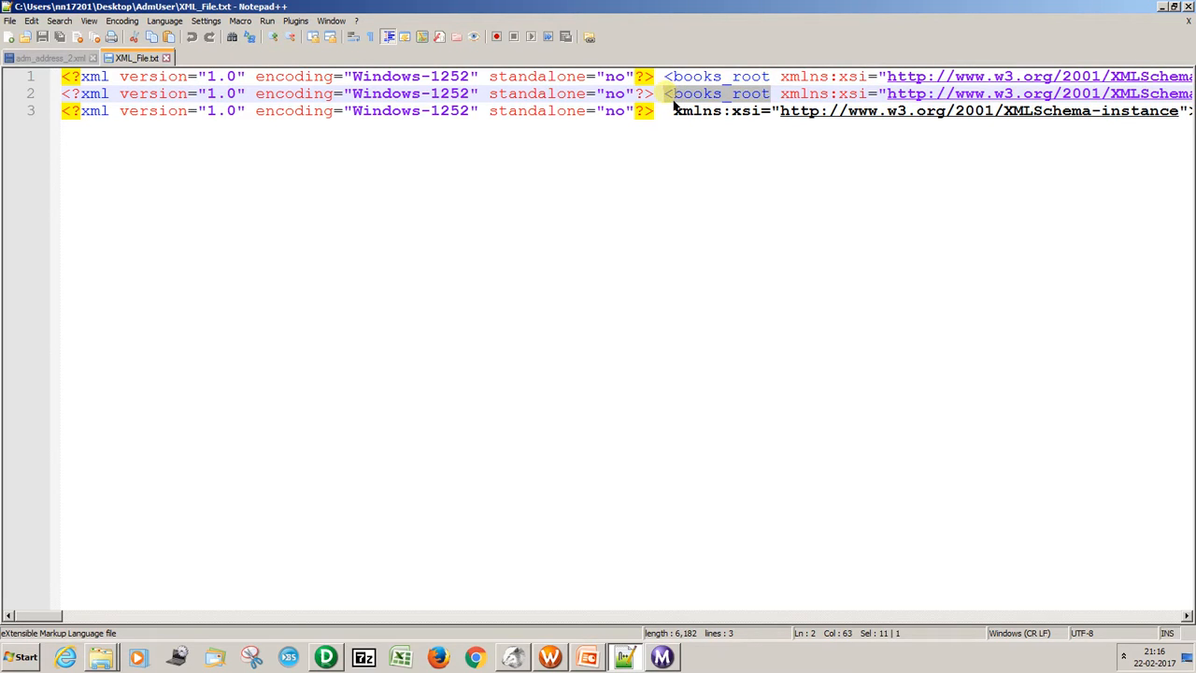
{"action": "left_click", "coordinate": [677, 112]}
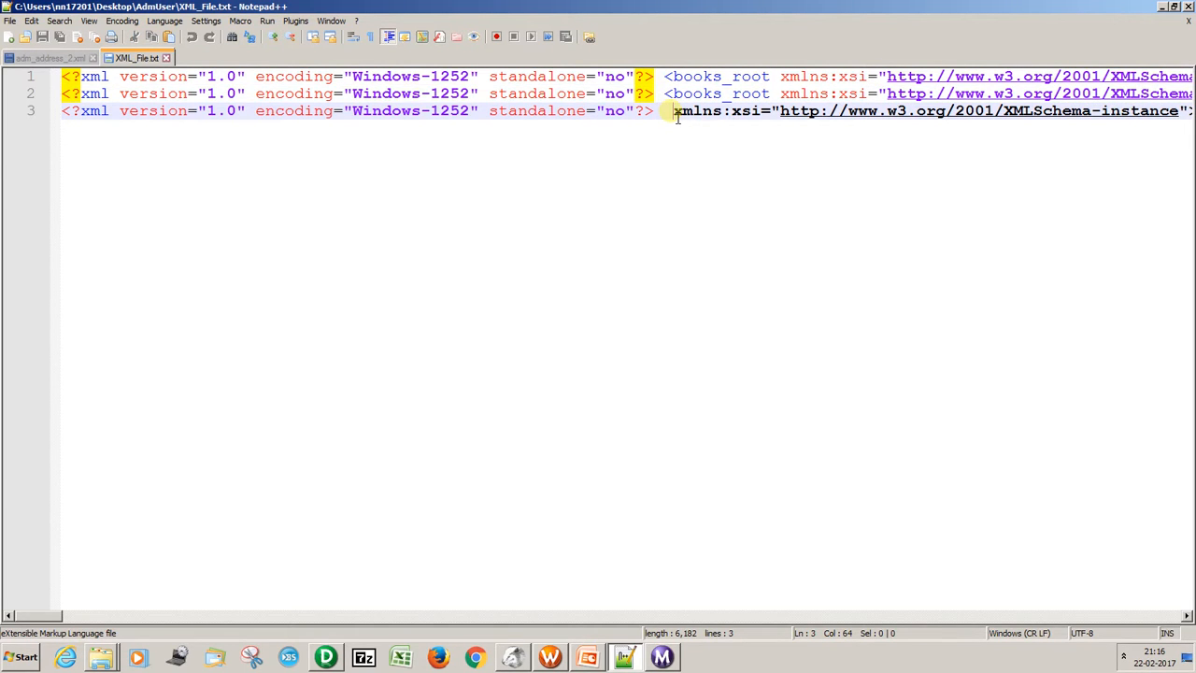
{"action": "type", "text": "<books_root"}
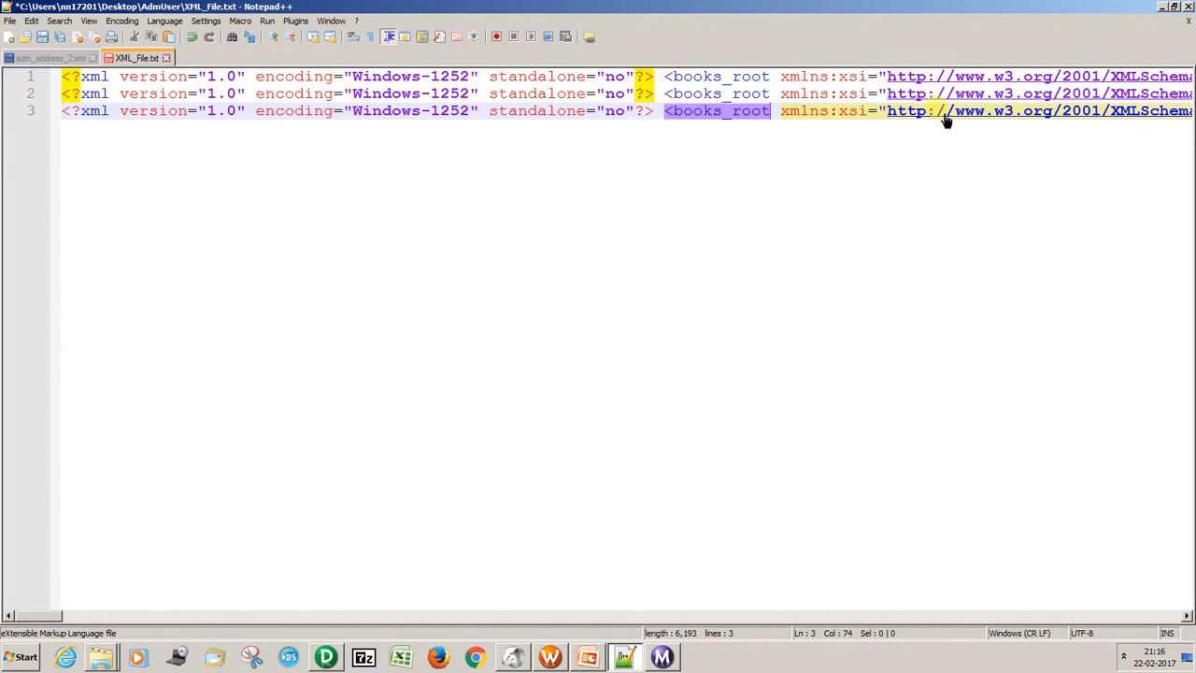
Check the end of the third record, save and close XML_File, and put Notepad++ away.
{"action": "key", "text": "End"}
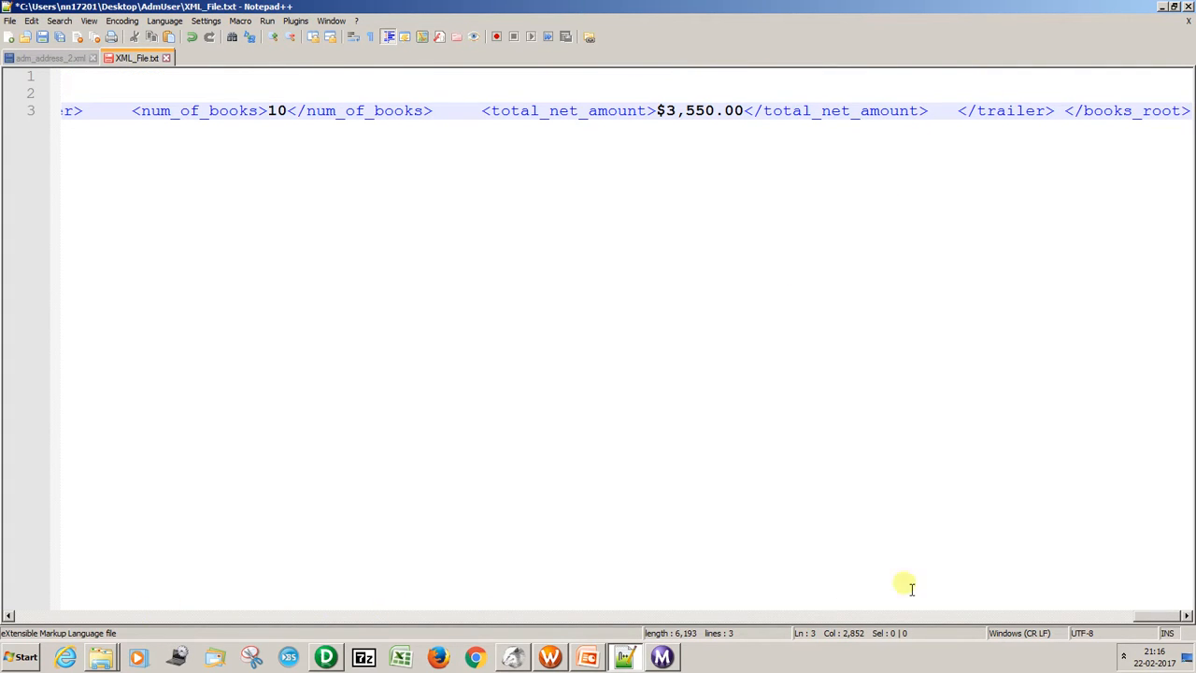
{"action": "left_click_drag", "start_coordinate": [1172, 618], "coordinate": [20, 504]}
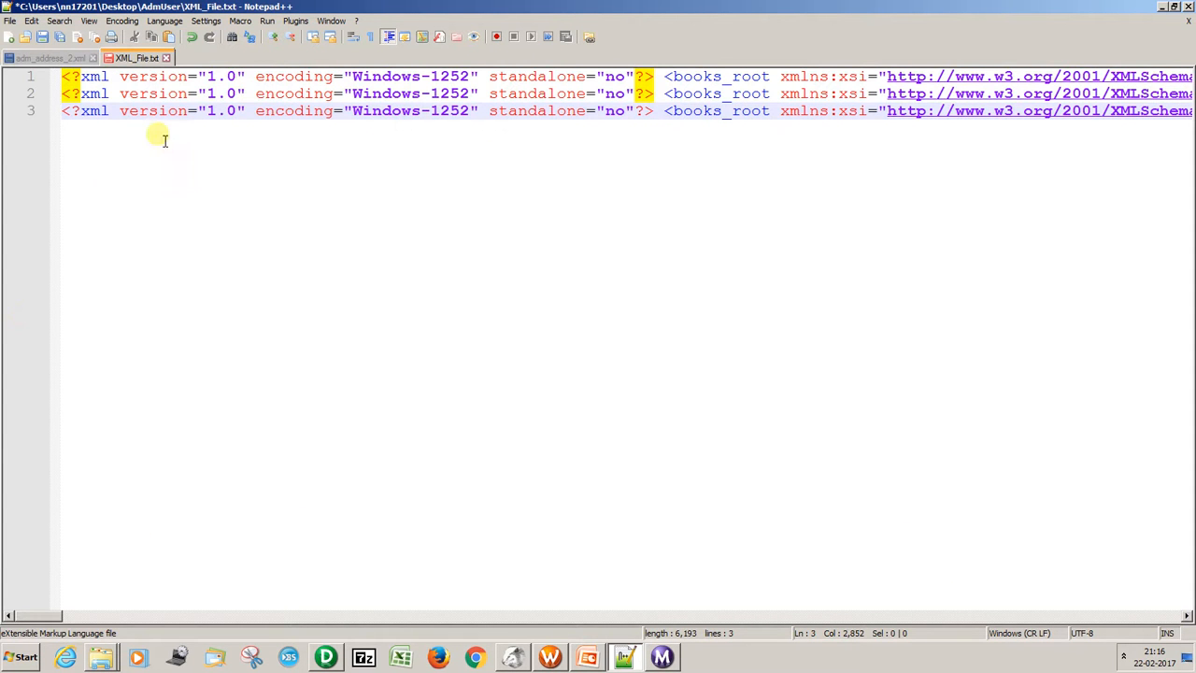
{"action": "key", "text": "ctrl+s"}
{"action": "left_click", "coordinate": [167, 58]}
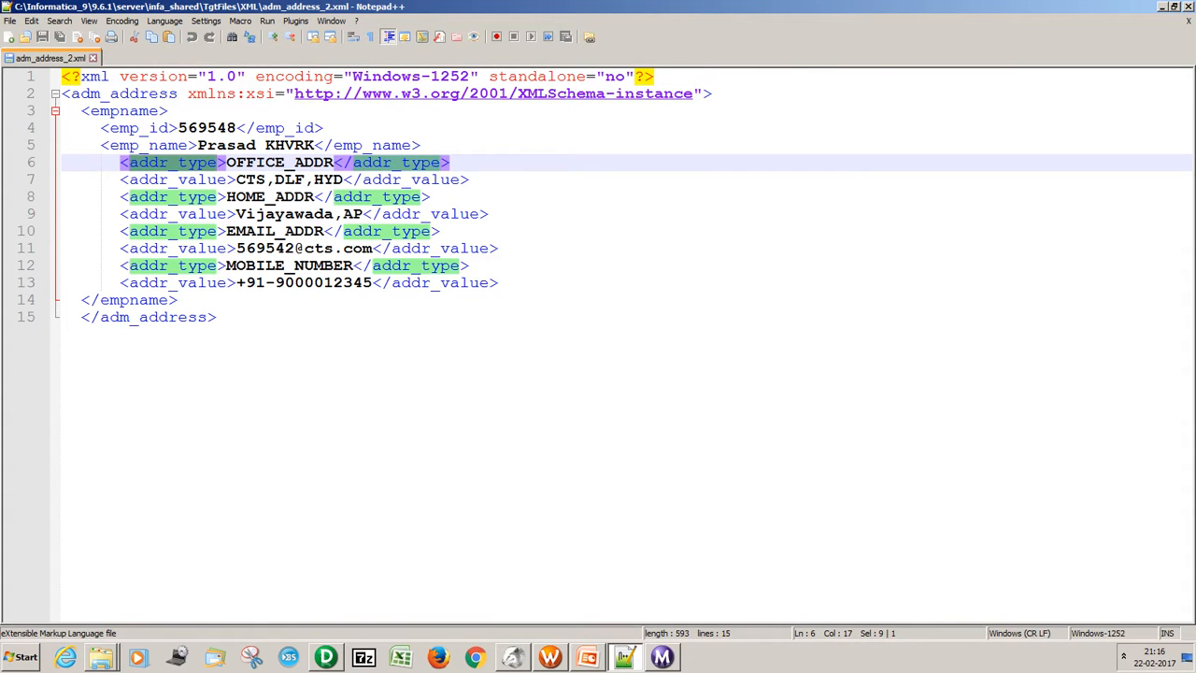
{"action": "left_click", "coordinate": [1162, 8]}
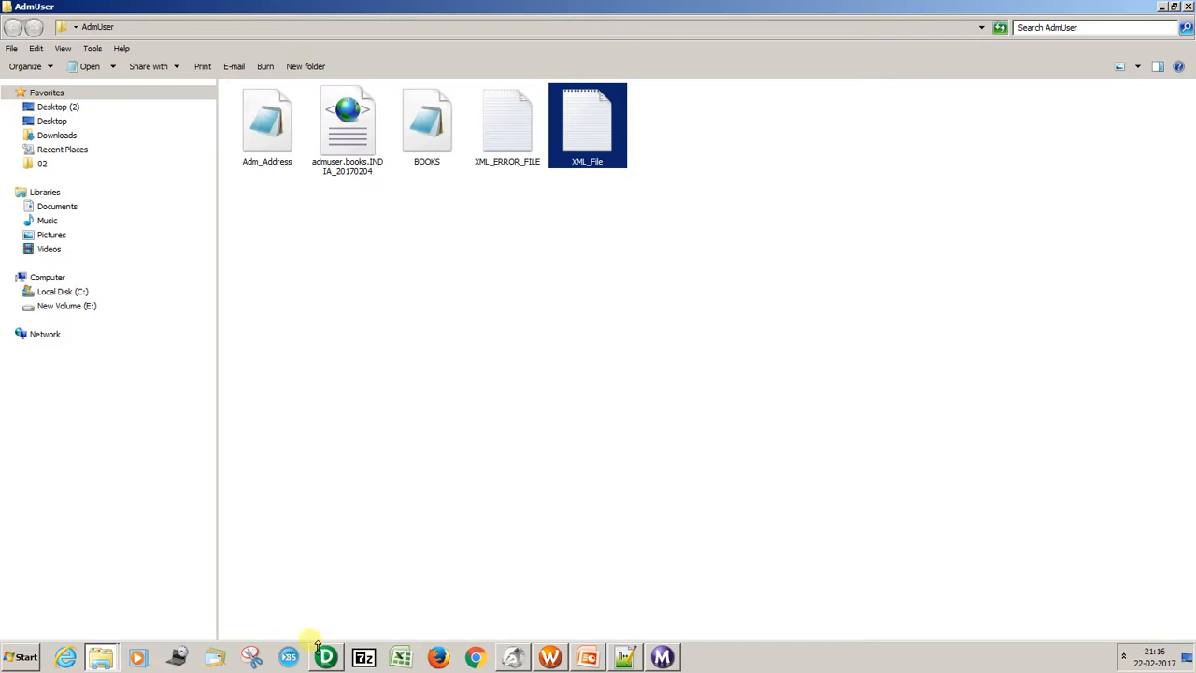
Switch to PowerCenter Designer, open the m_AdmUser_XML_Parser mapping from the ADM_USER folder, and hide the repository navigator.
{"action": "left_click", "coordinate": [326, 657]}
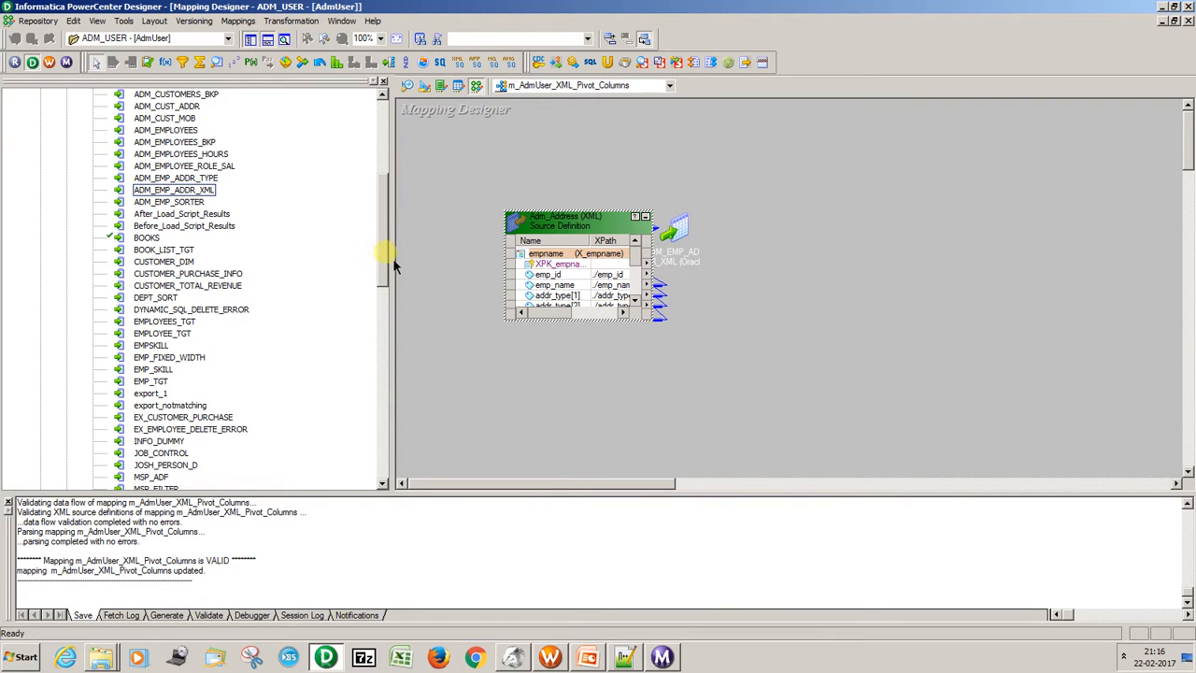
{"action": "left_click_drag", "start_coordinate": [385, 259], "coordinate": [400, 122]}
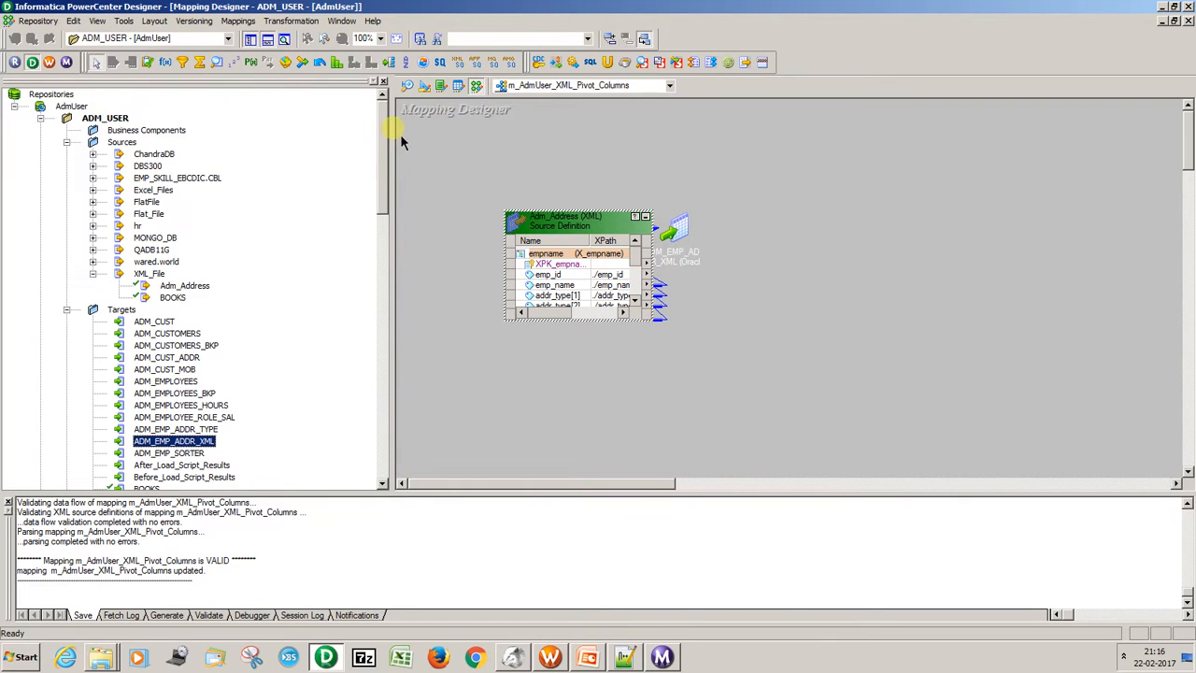
{"action": "left_click", "coordinate": [66, 311]}
{"action": "left_click", "coordinate": [67, 142]}
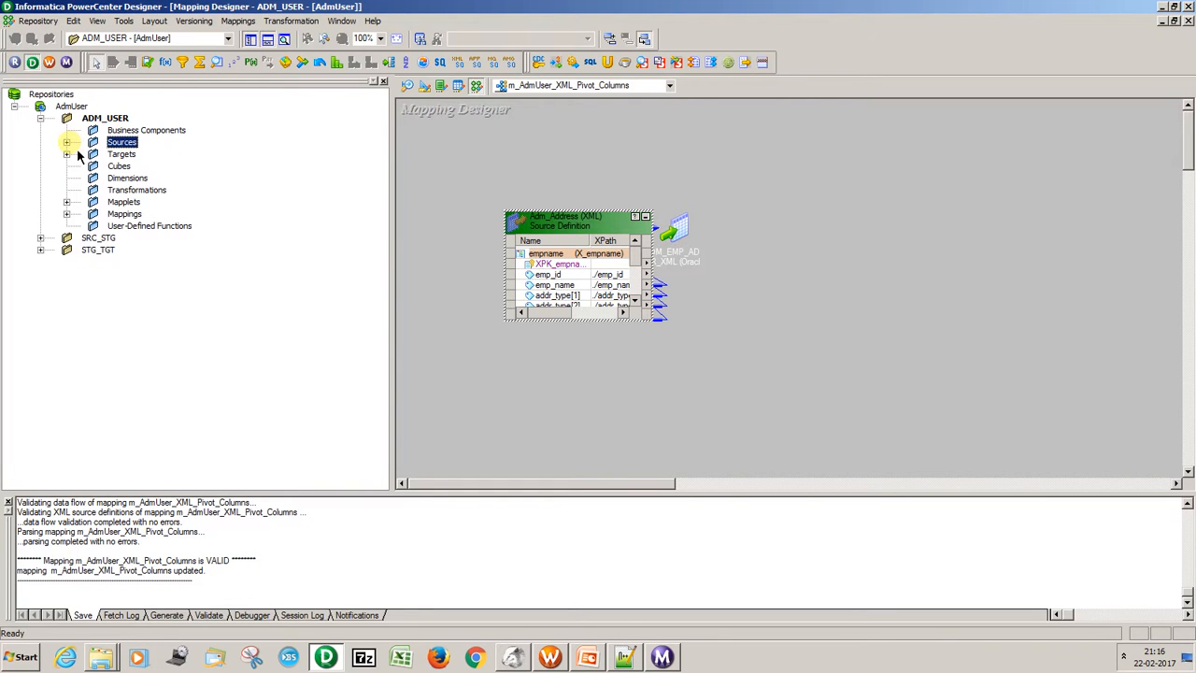
{"action": "left_click", "coordinate": [68, 214]}
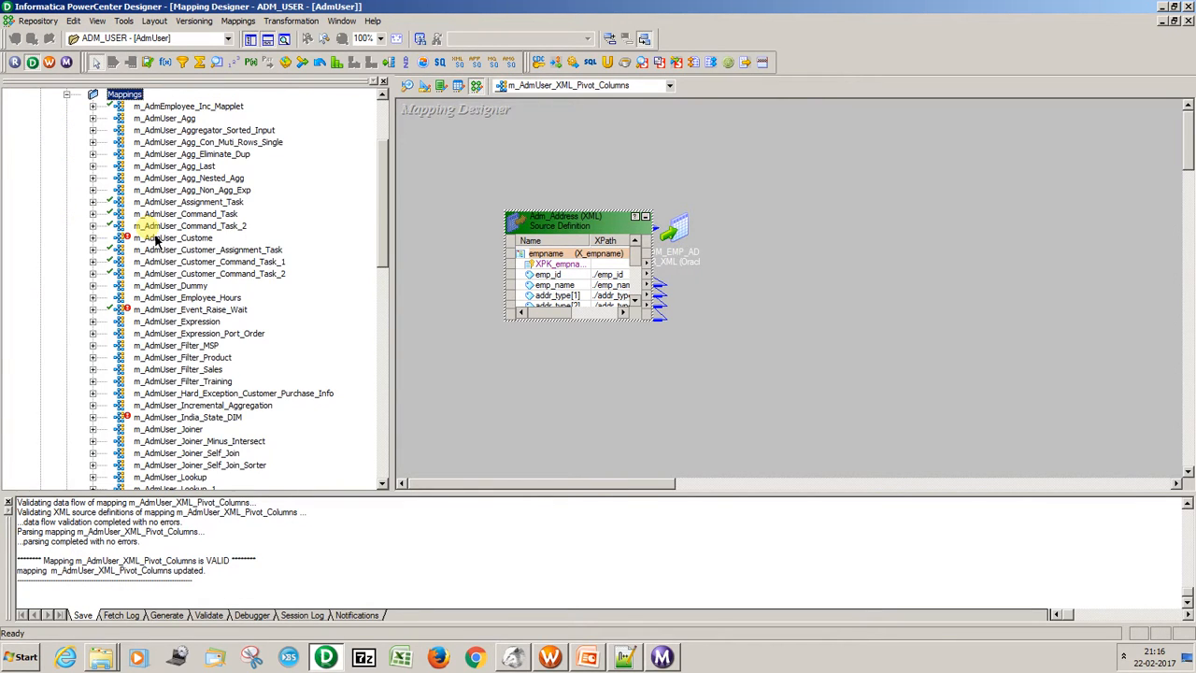
{"action": "left_click_drag", "start_coordinate": [383, 210], "coordinate": [372, 421]}
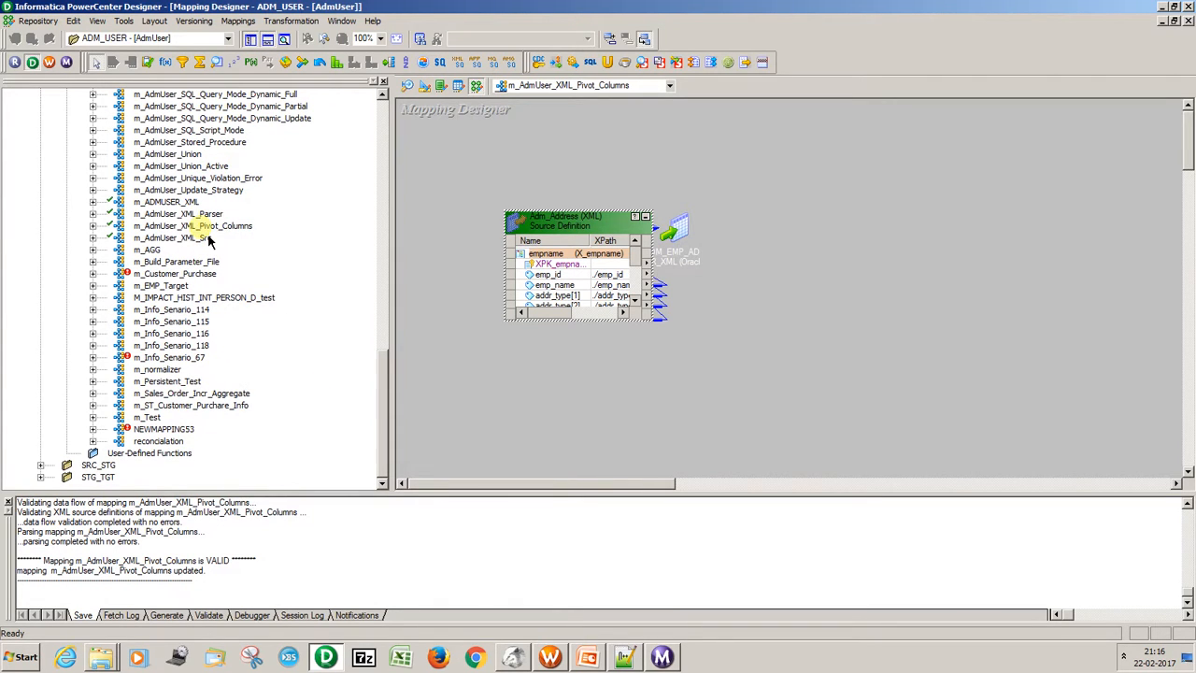
{"action": "left_click", "coordinate": [183, 214]}
{"action": "right_click", "coordinate": [184, 214]}
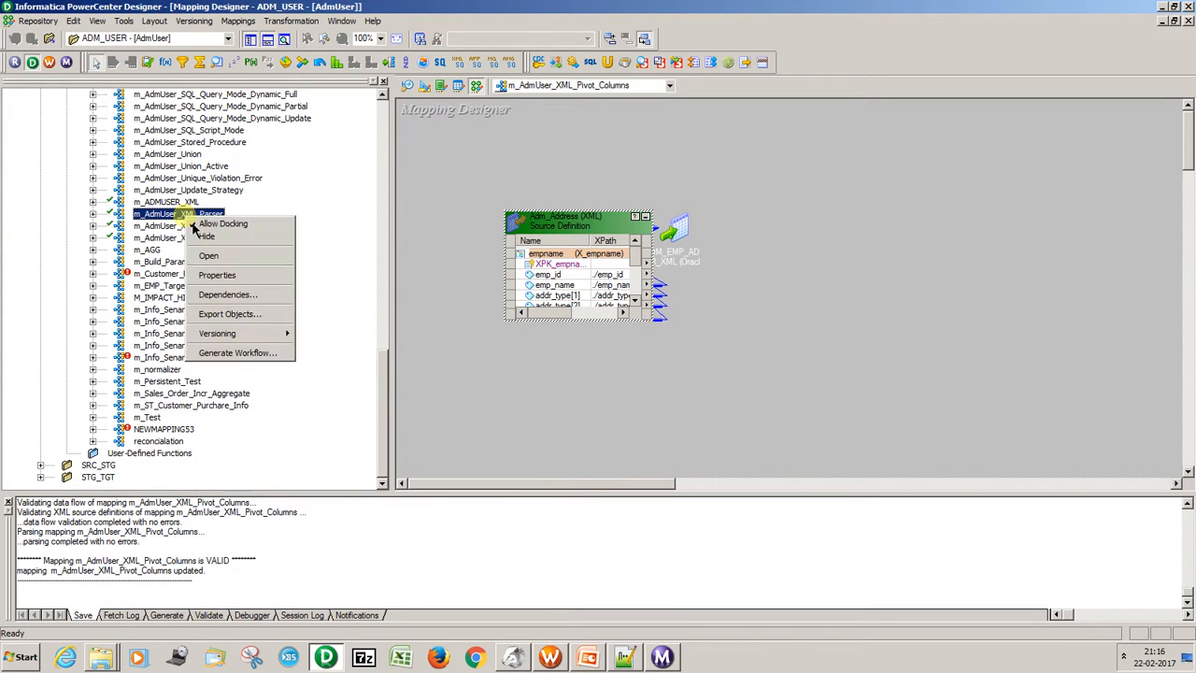
{"action": "left_click", "coordinate": [214, 264]}
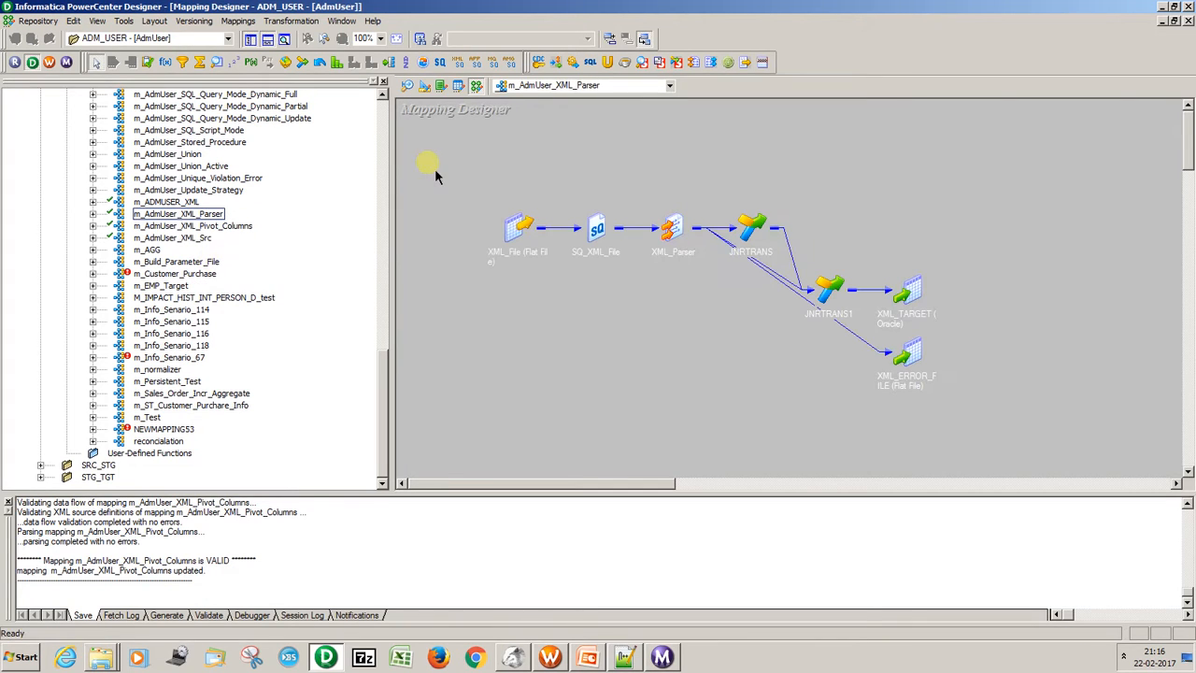
{"action": "left_click", "coordinate": [383, 82]}
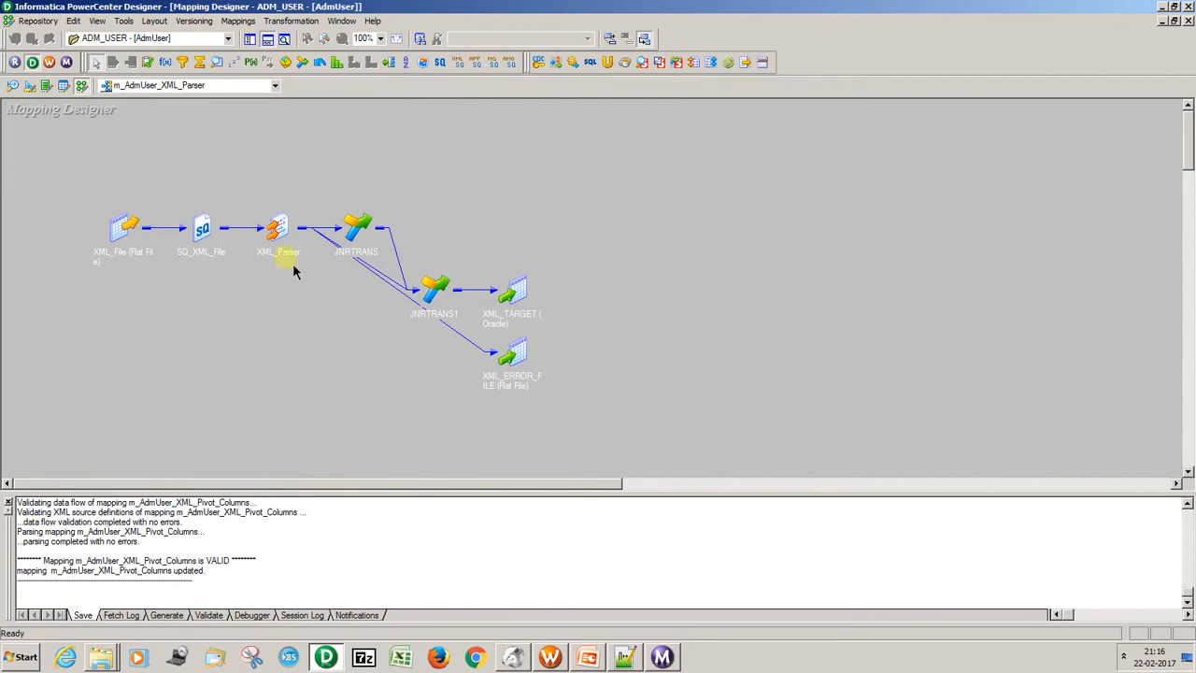
Examine the port definition of the XML_File flat file source in the mapping, then collapse it back to an icon.
{"action": "left_click", "coordinate": [142, 232]}
{"action": "double_click", "coordinate": [152, 232]}
{"action": "double_click", "coordinate": [154, 231]}
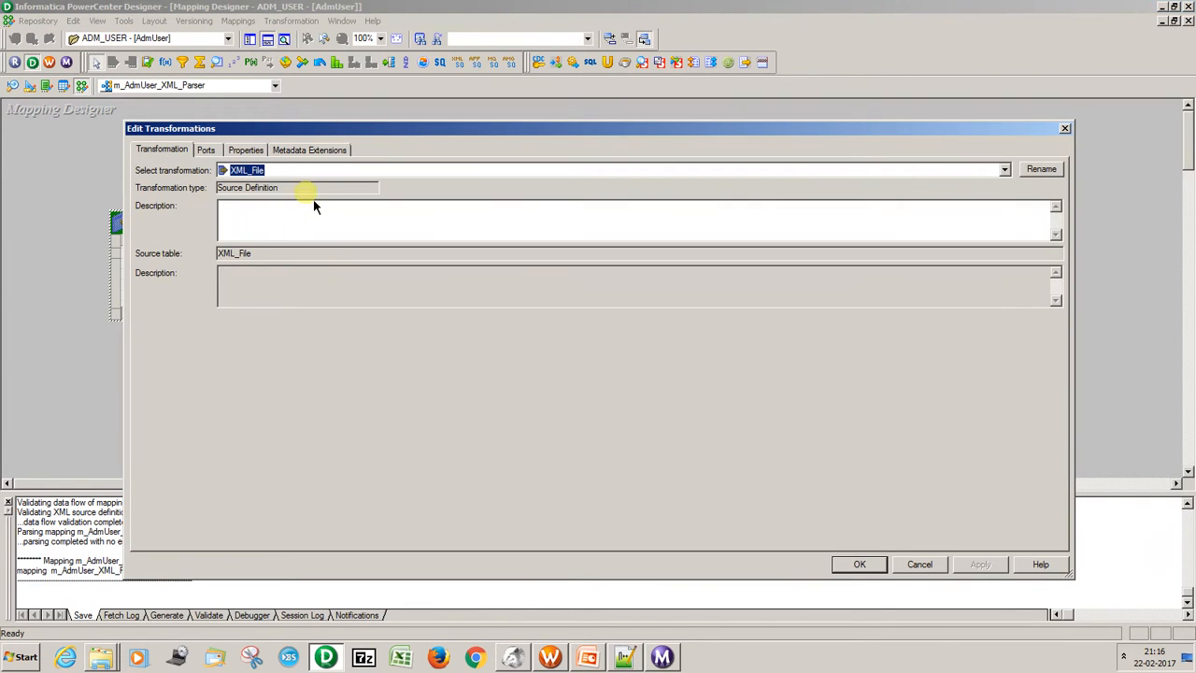
{"action": "left_click", "coordinate": [204, 149]}
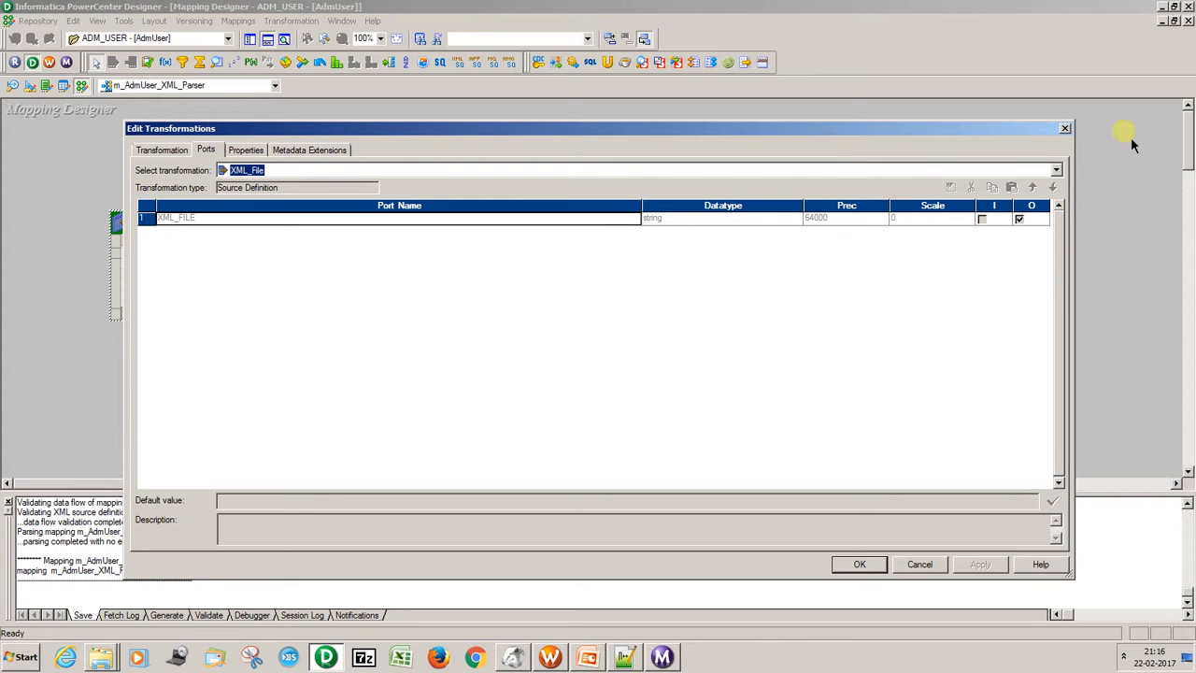
{"action": "left_click", "coordinate": [1065, 128]}
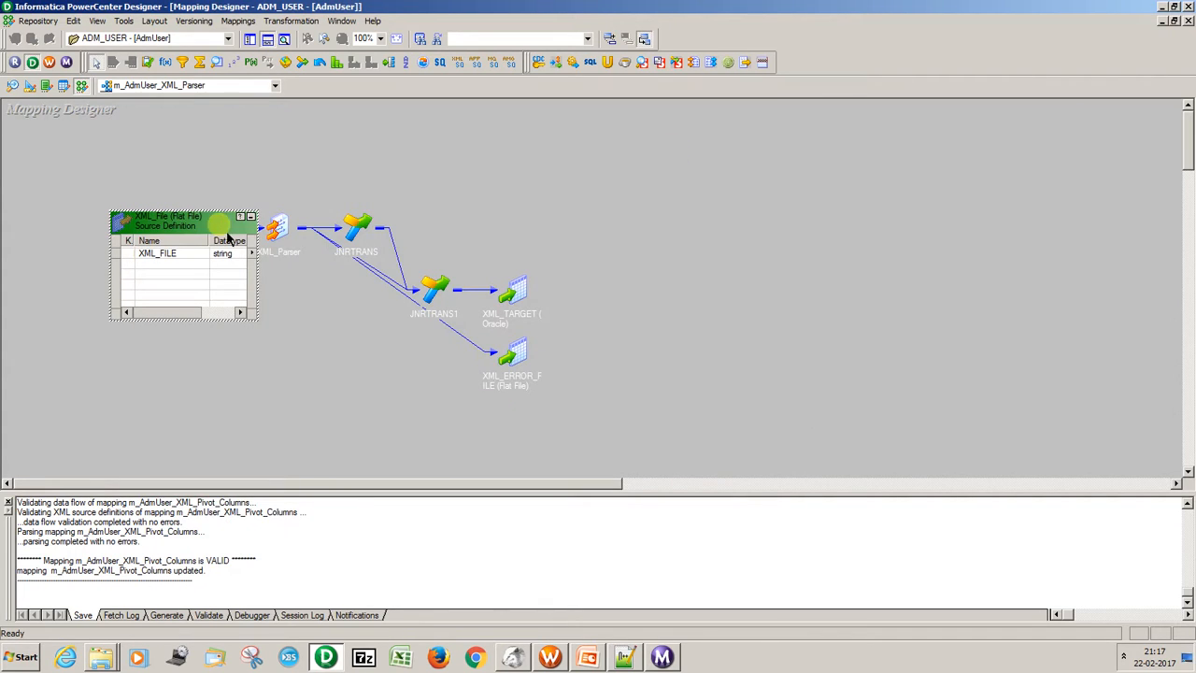
{"action": "left_click", "coordinate": [250, 216]}
Delete the existing XML_Parser transformation from the mapping and save the mapping.
{"action": "left_click", "coordinate": [283, 234]}
{"action": "double_click", "coordinate": [285, 236]}
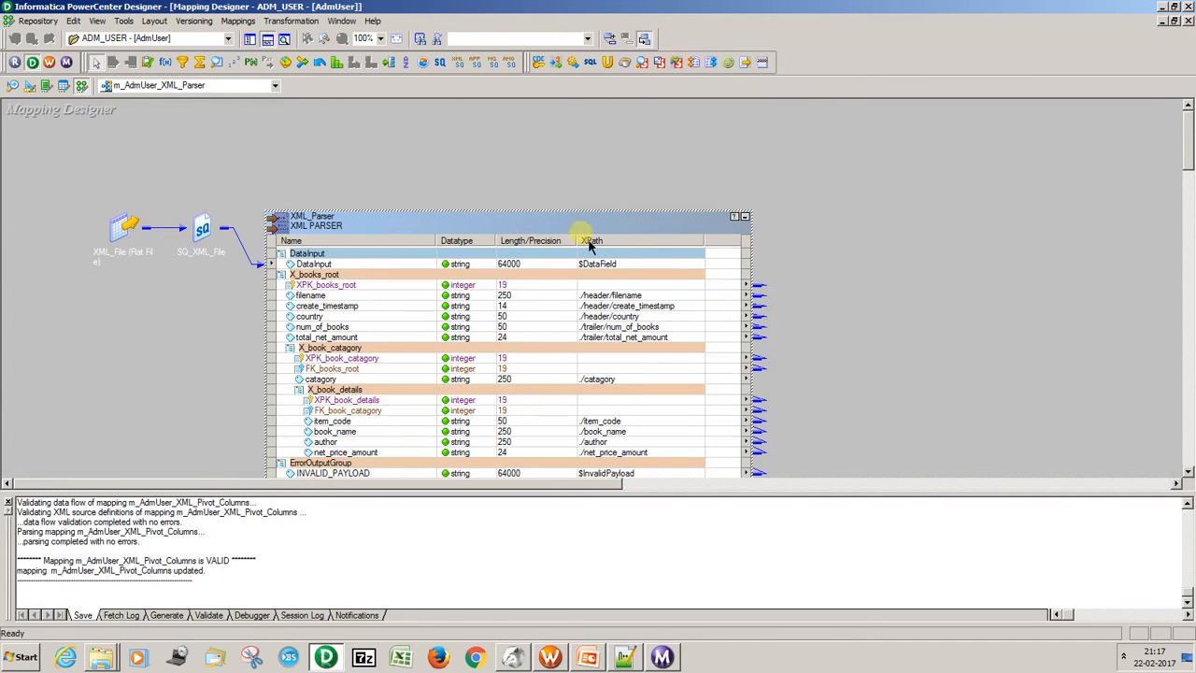
{"action": "key", "text": "Delete"}
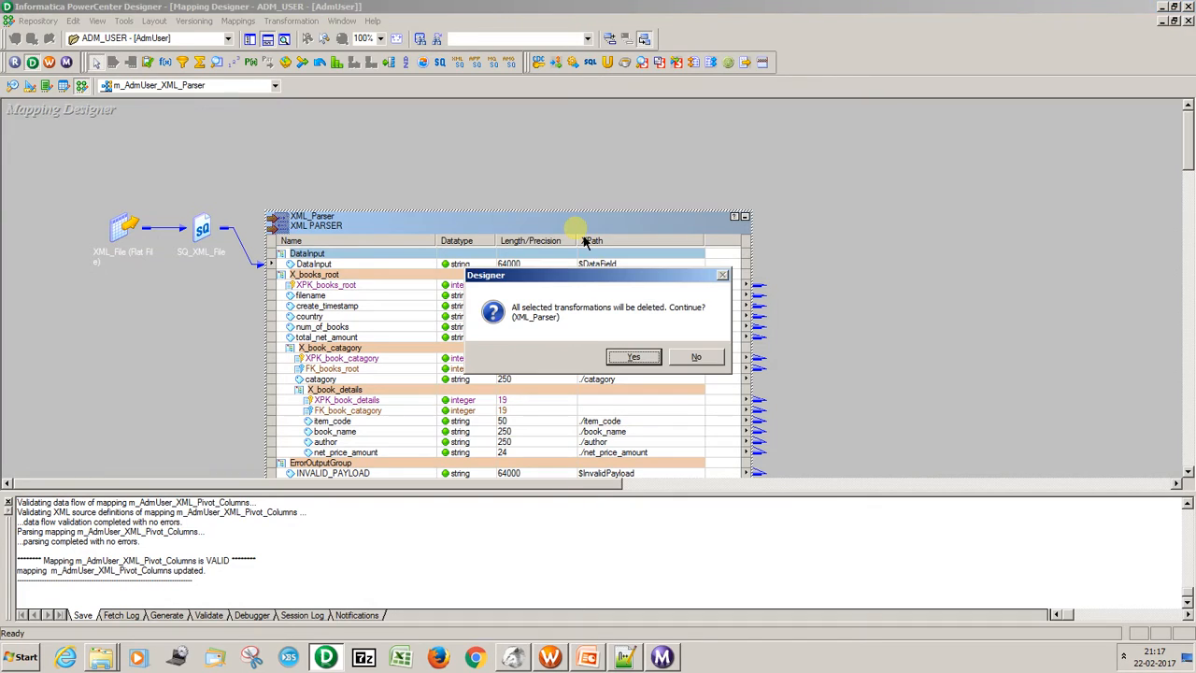
{"action": "left_click", "coordinate": [632, 359]}
{"action": "key", "text": "ctrl+s"}
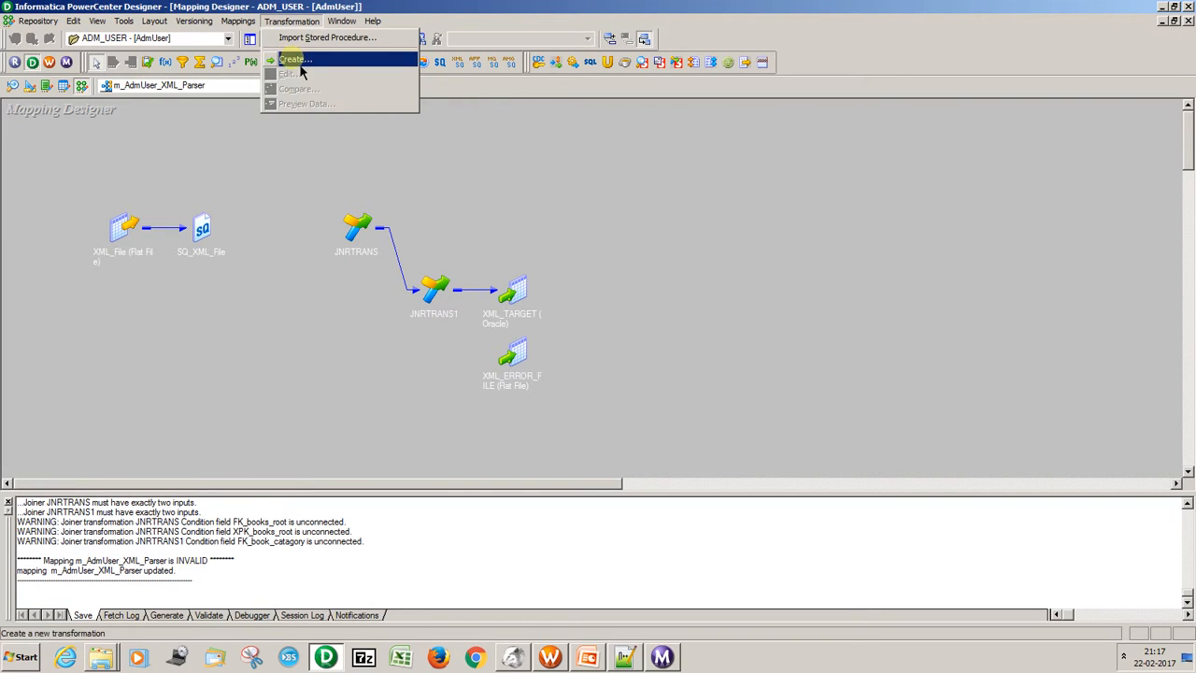
Create a new XML Parser transformation named xml in the mapping.
{"action": "left_click", "coordinate": [294, 59]}
{"action": "key", "text": "Down"}
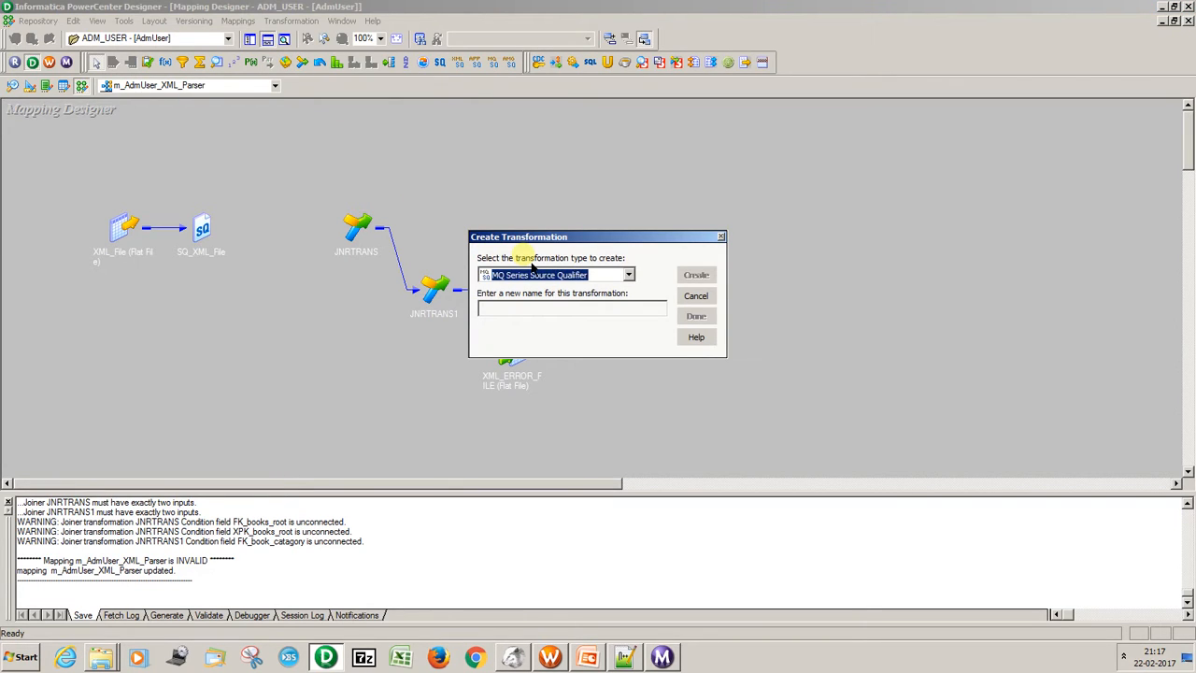
{"action": "key", "text": "Down"}
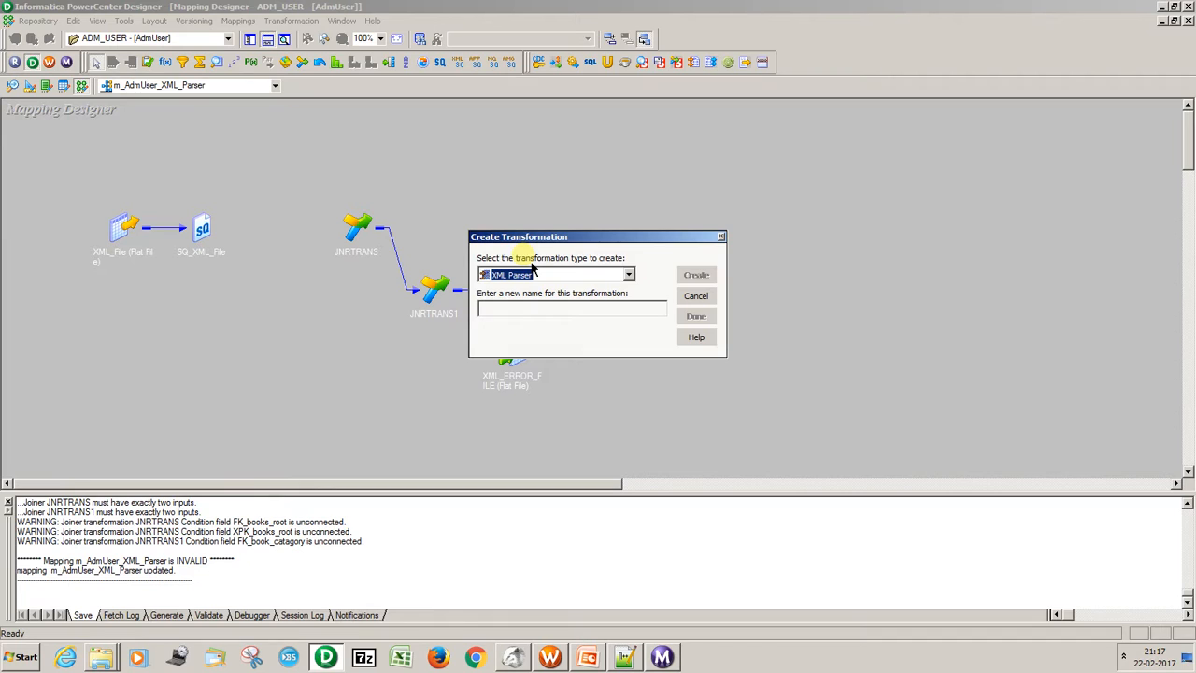
{"action": "left_click", "coordinate": [525, 318]}
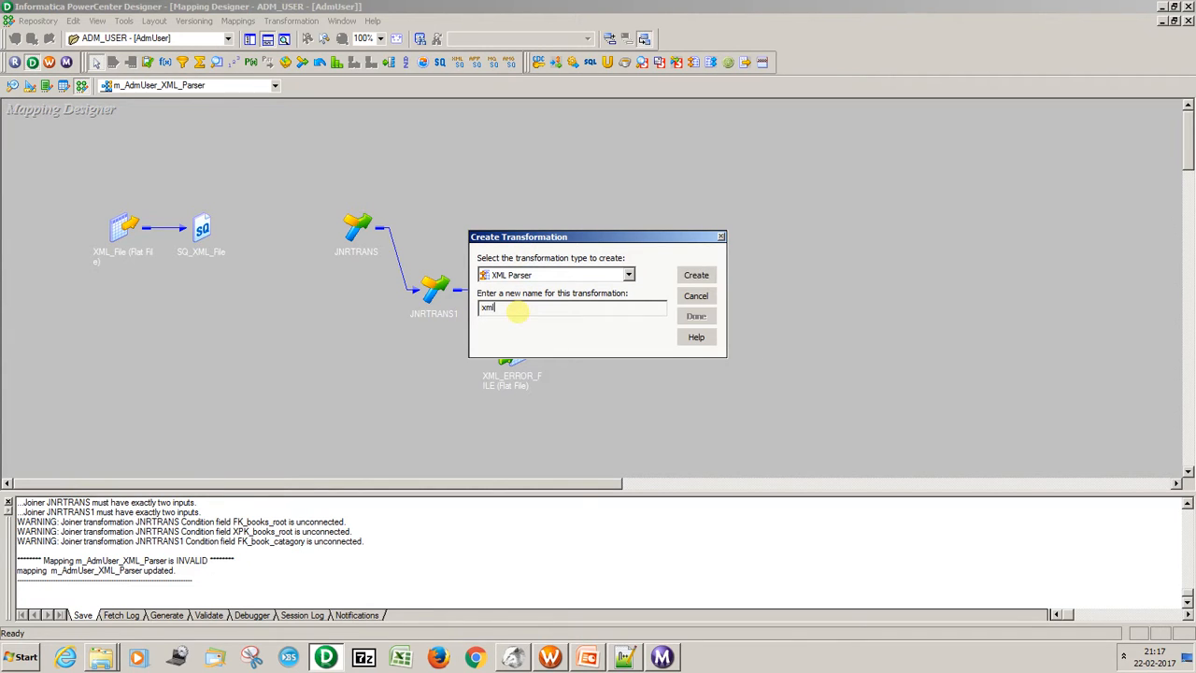
{"action": "left_click", "coordinate": [697, 275]}
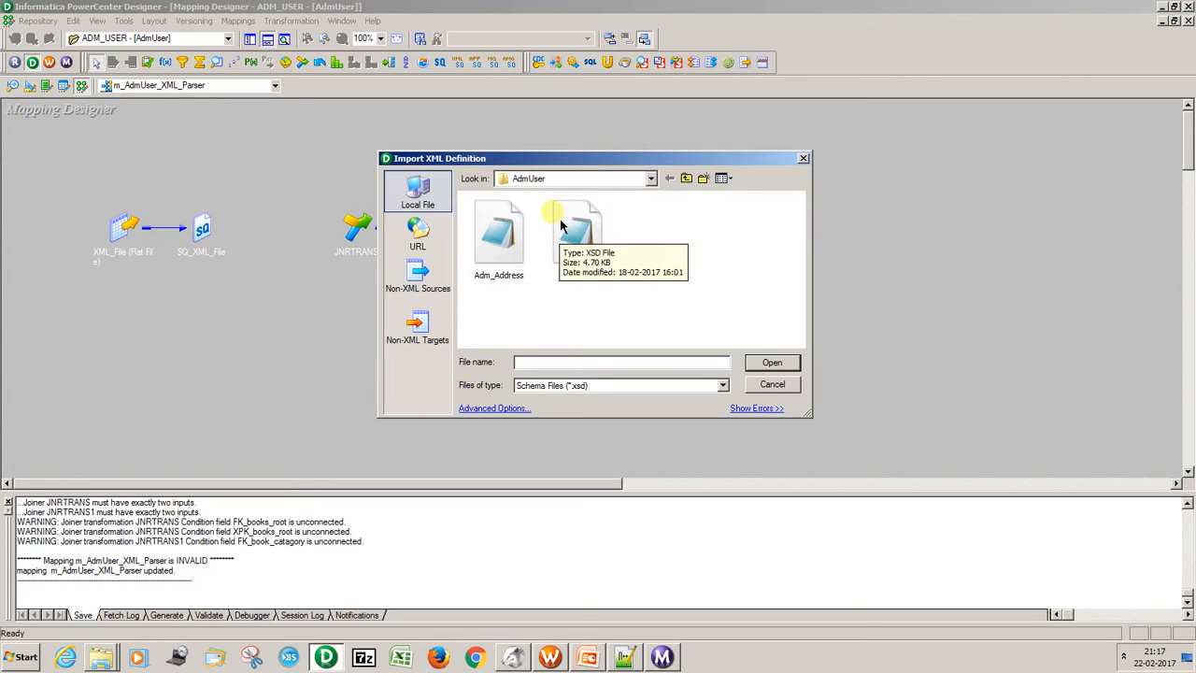
Import the BOOKS schema as the parser's XML definition, generating Hierarchy Relationships with Normalized XML Views.
{"action": "left_click", "coordinate": [590, 247]}
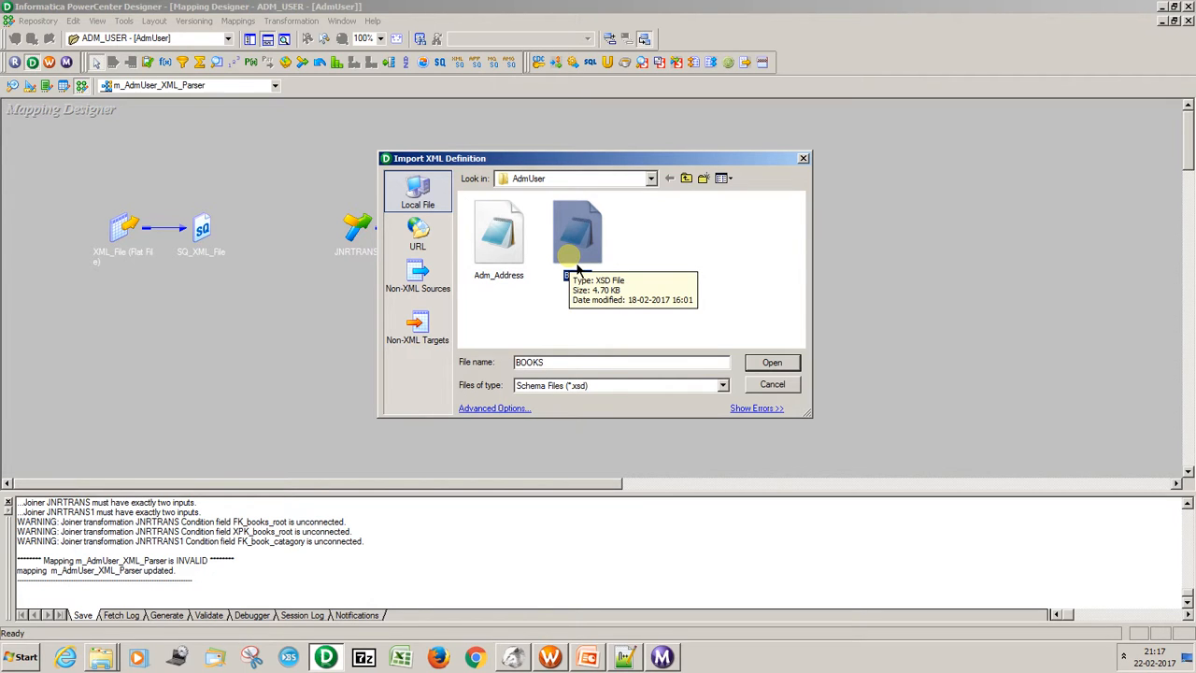
{"action": "left_click", "coordinate": [772, 366]}
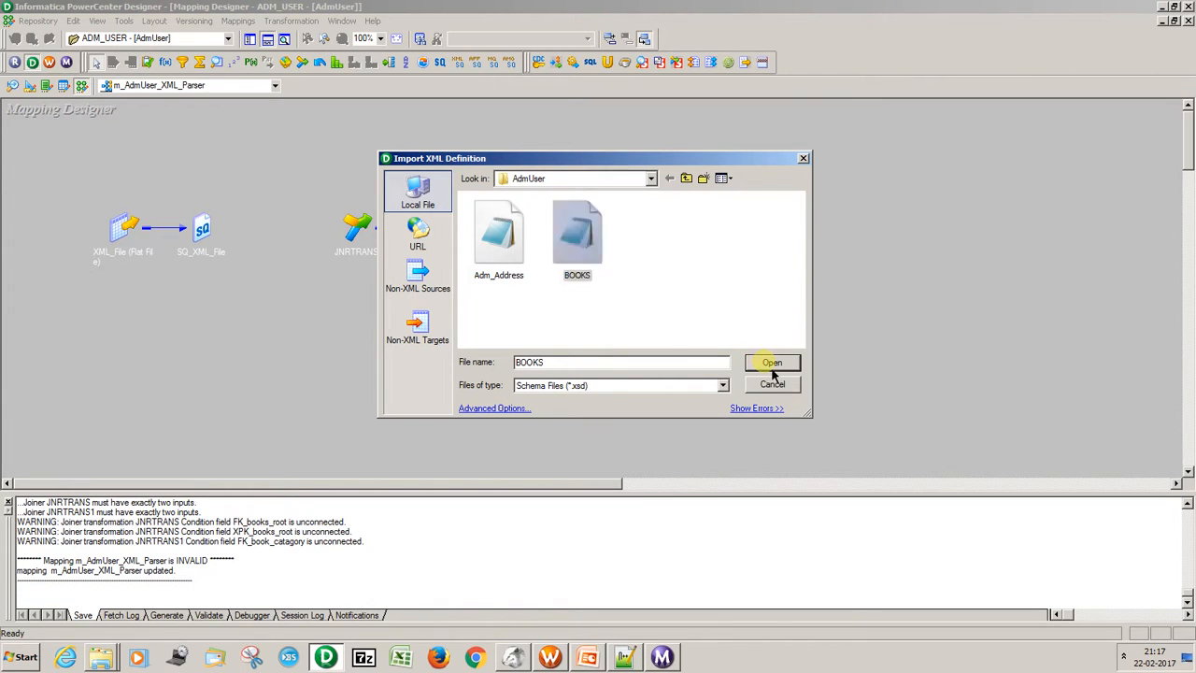
{"action": "left_click", "coordinate": [615, 439]}
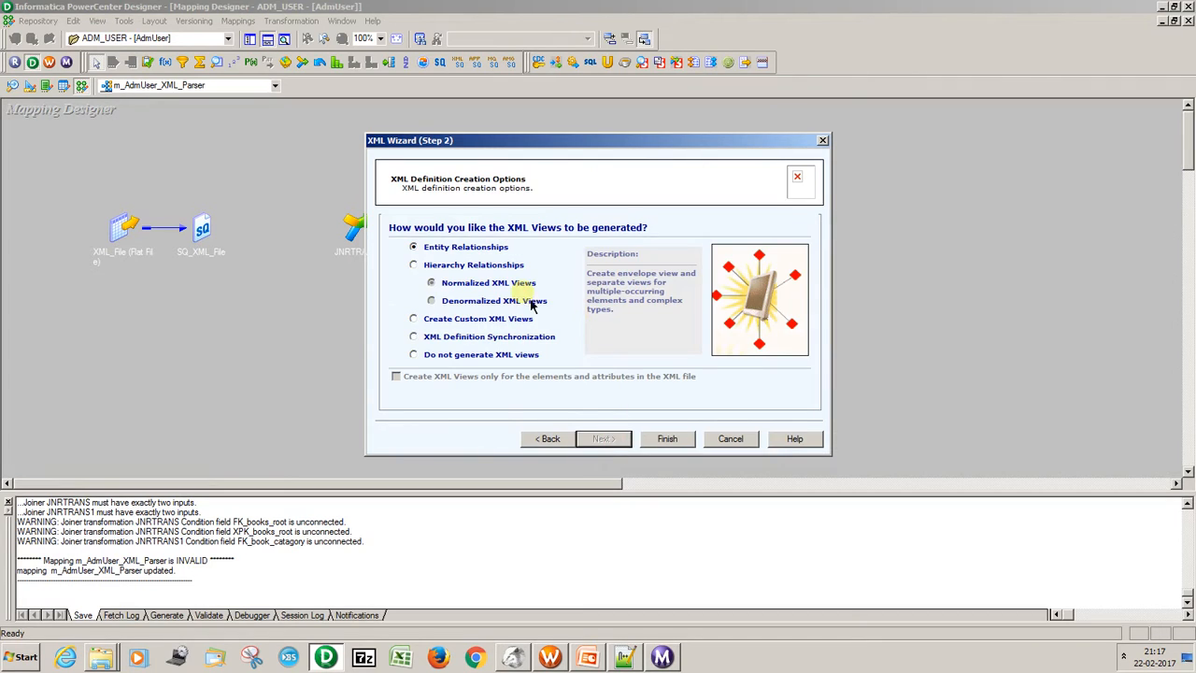
{"action": "left_click", "coordinate": [498, 267]}
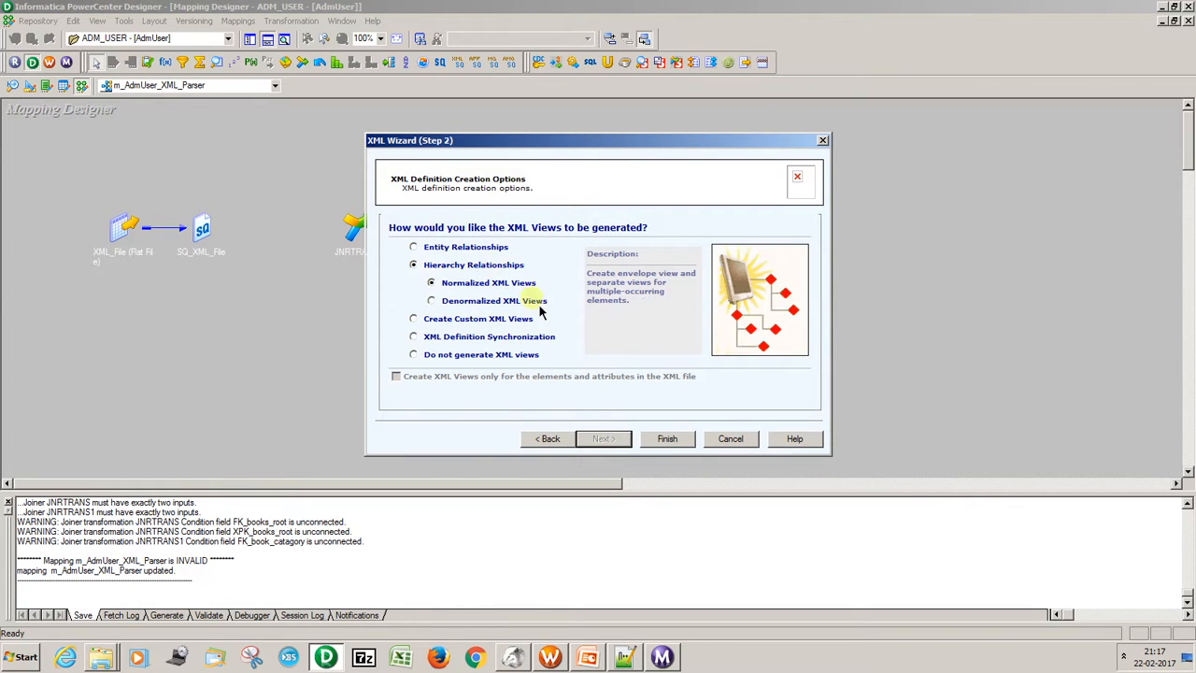
{"action": "left_click", "coordinate": [667, 441]}
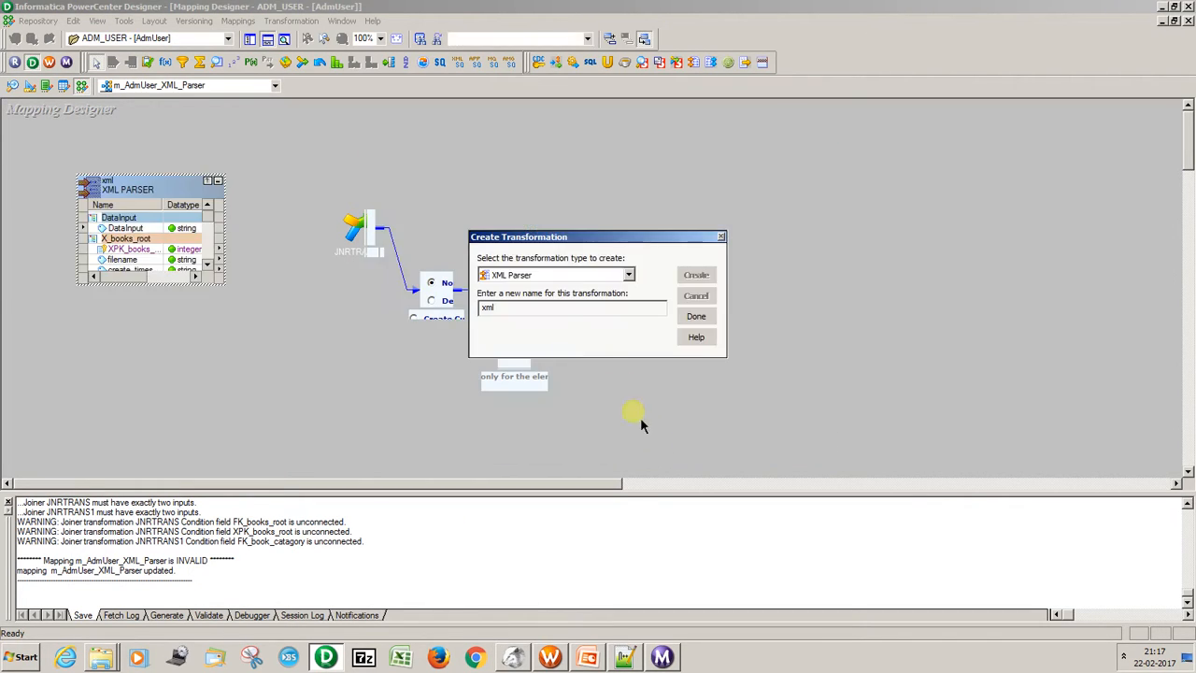
{"action": "left_click", "coordinate": [696, 316]}
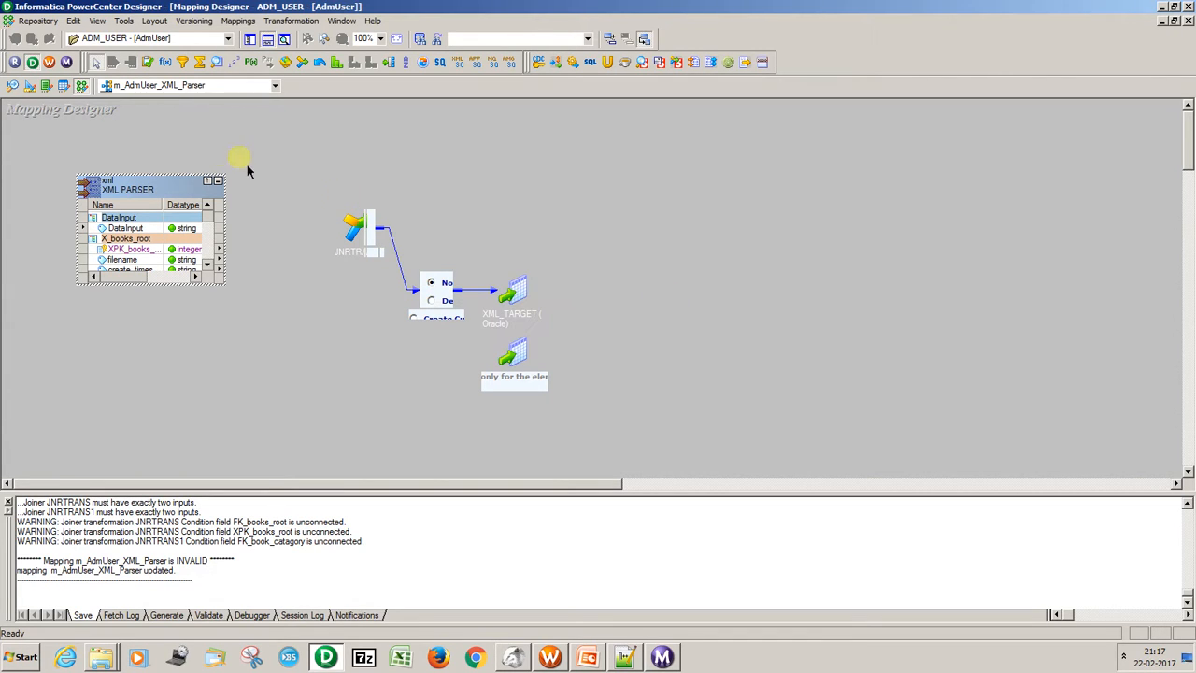
Enlarge the xml parser on the canvas to show its port groups and reposition it clear of the source objects.
{"action": "left_click_drag", "start_coordinate": [120, 191], "coordinate": [445, 100]}
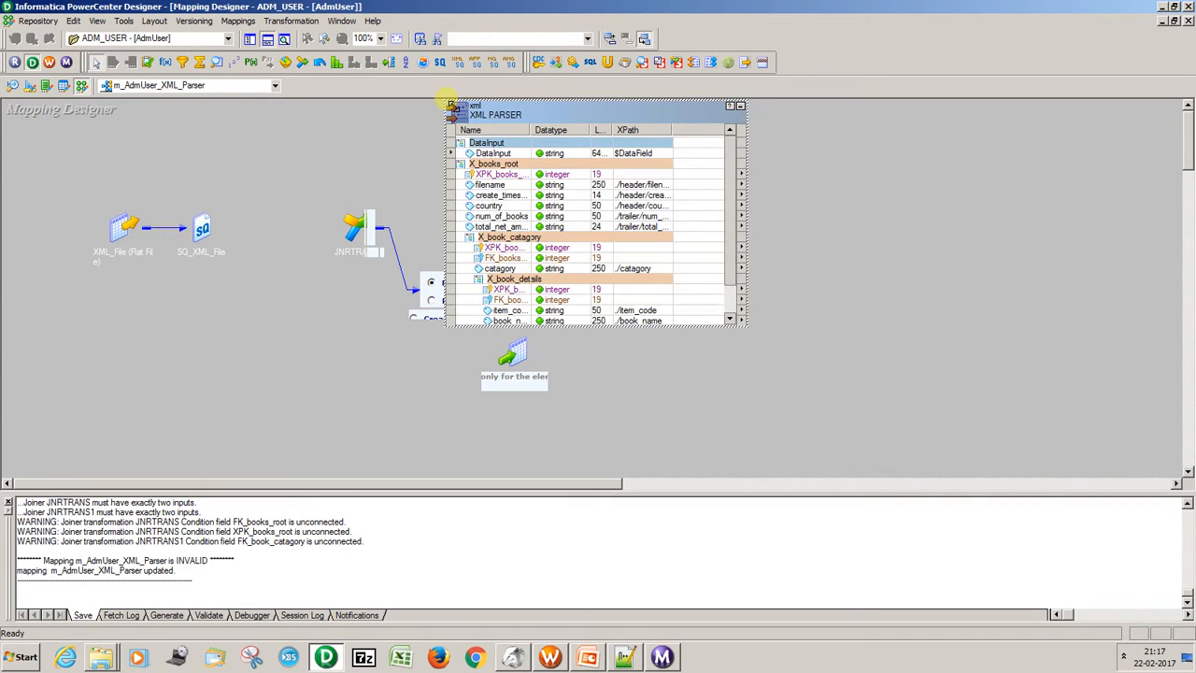
{"action": "left_click", "coordinate": [509, 164]}
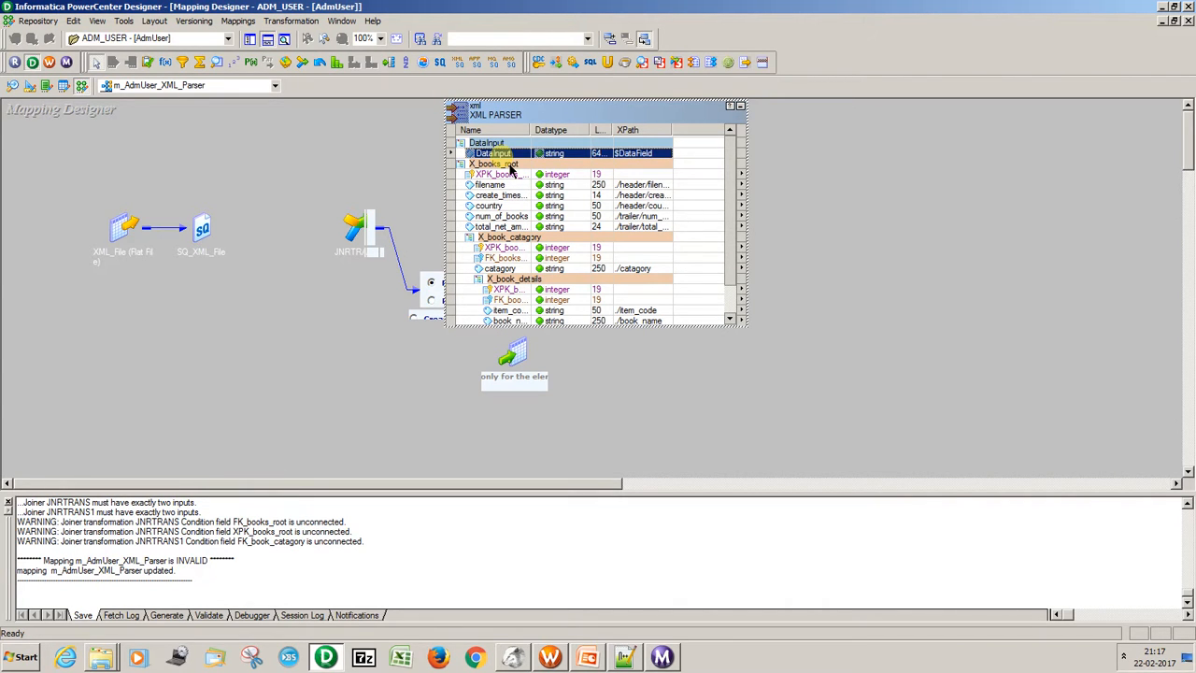
{"action": "mouse_move", "coordinate": [735, 181]}
{"action": "left_mouse_down"}
{"action": "mouse_move", "coordinate": [741, 222]}
{"action": "mouse_move", "coordinate": [745, 176]}
{"action": "left_mouse_up"}
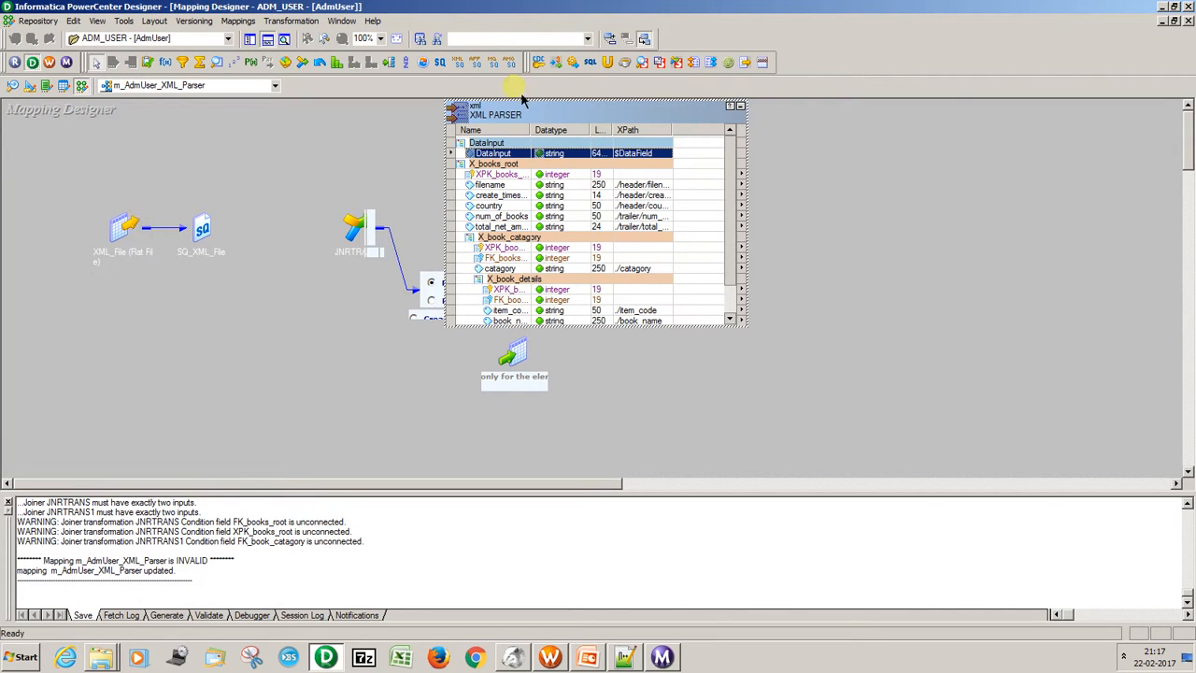
{"action": "left_click_drag", "start_coordinate": [735, 200], "coordinate": [643, 137]}
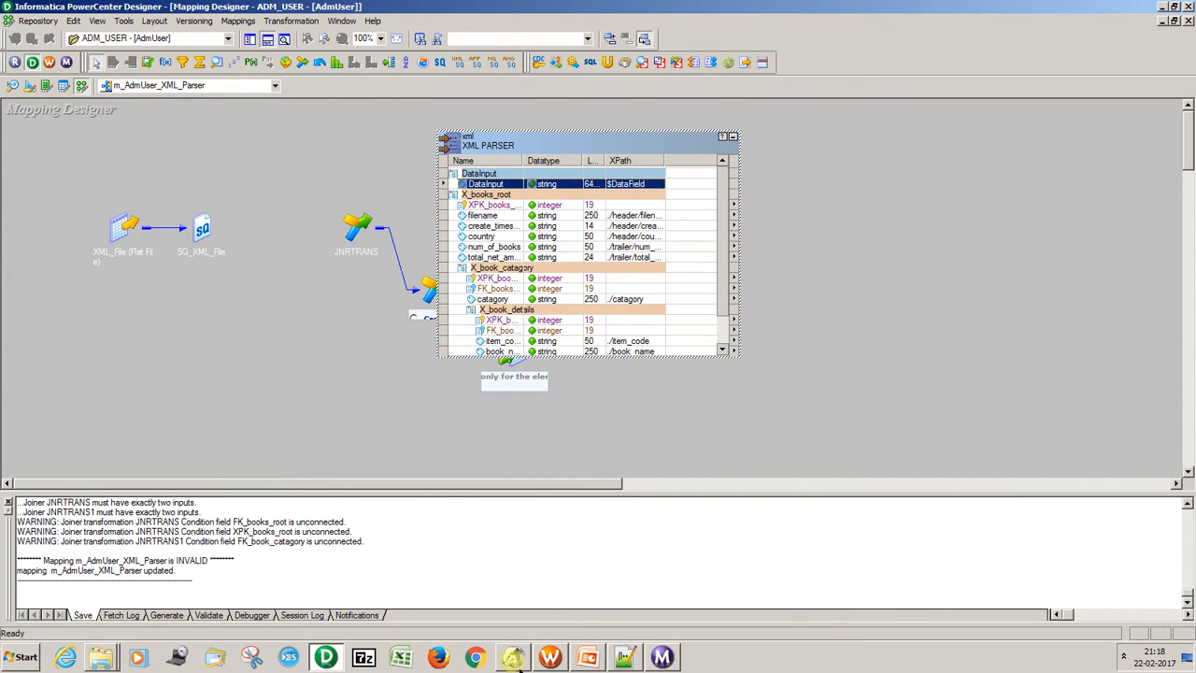
Switch to DBeaver and query all rows of the XML_TARGET table.
{"action": "left_click", "coordinate": [512, 656]}
{"action": "left_click_drag", "start_coordinate": [456, 73], "coordinate": [379, 74]}
{"action": "type", "text": "x"}
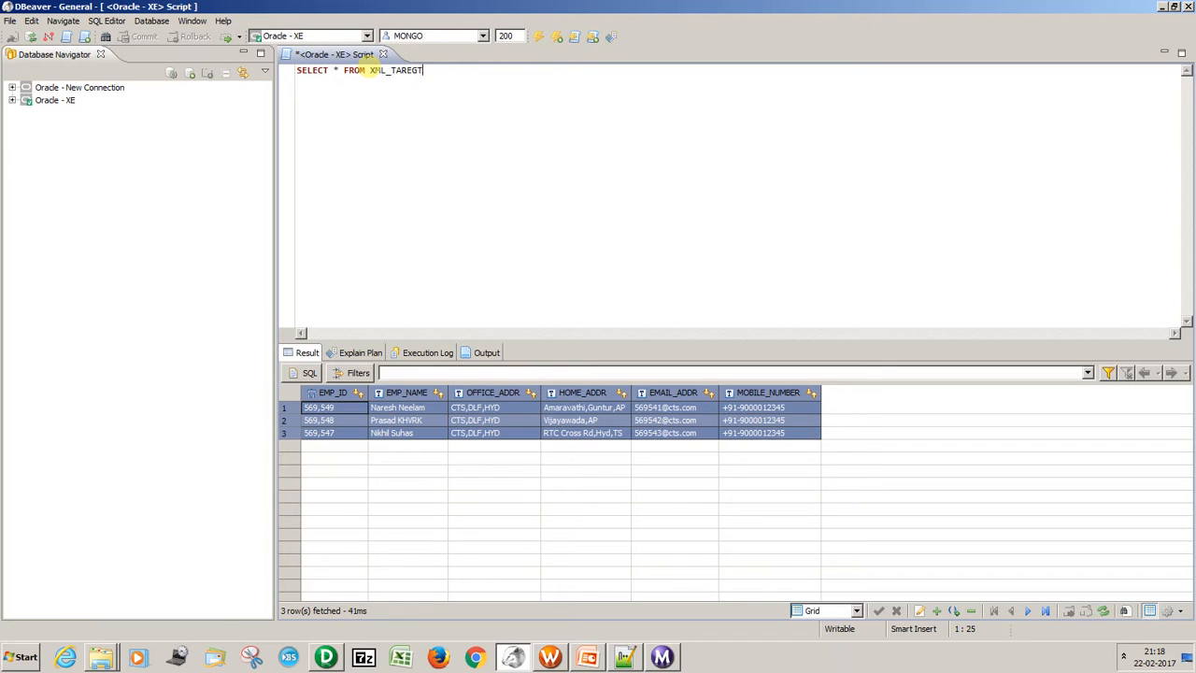
{"action": "key", "text": "ctrl+Return"}
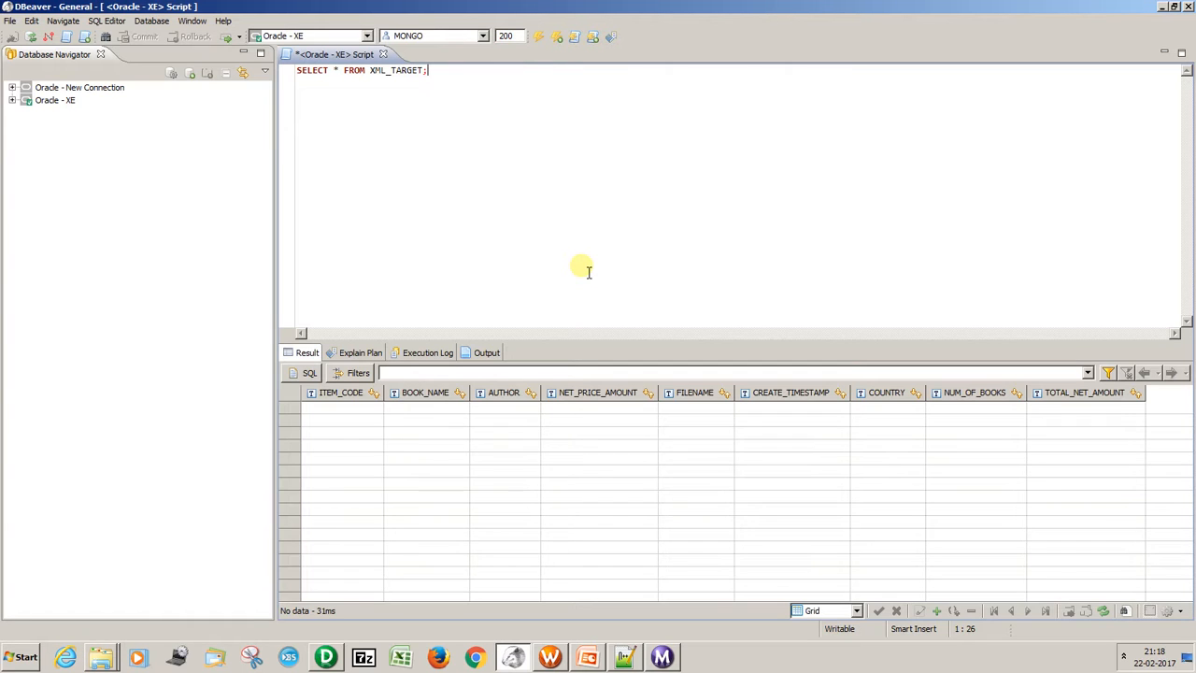
Switch back to PowerCenter Designer and link the XML_FILE port of SQ_XML_File to the xml parser's DataInput port.
{"action": "key", "text": "alt+Tab"}
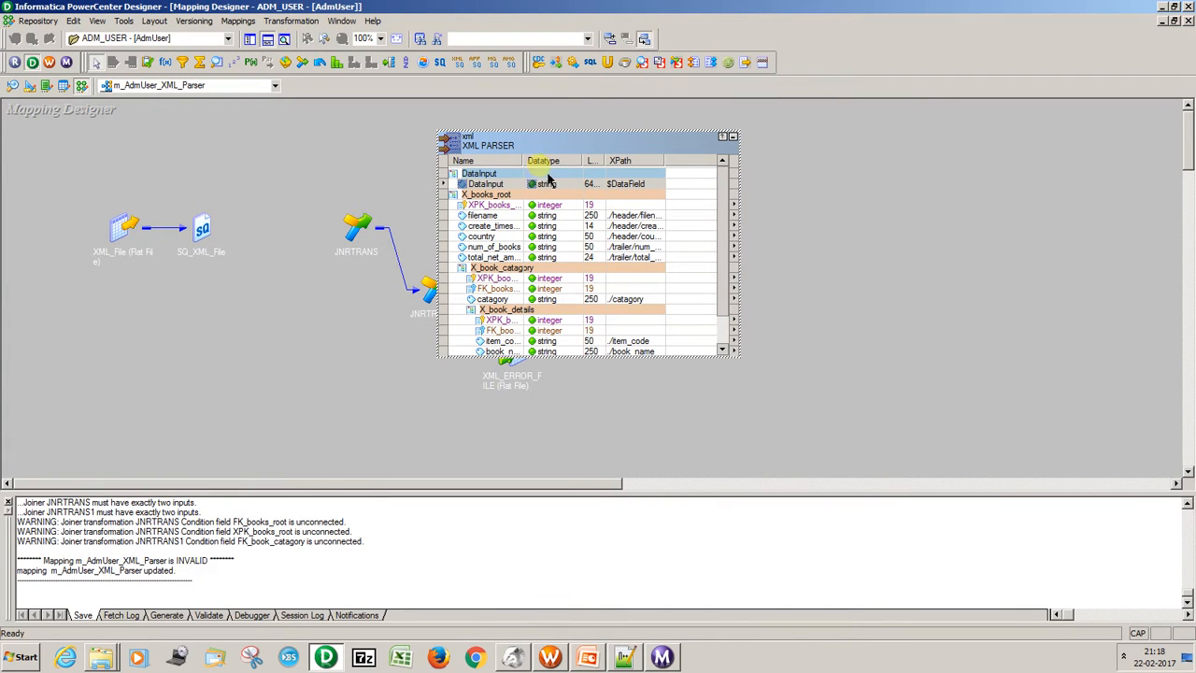
{"action": "double_click", "coordinate": [202, 234]}
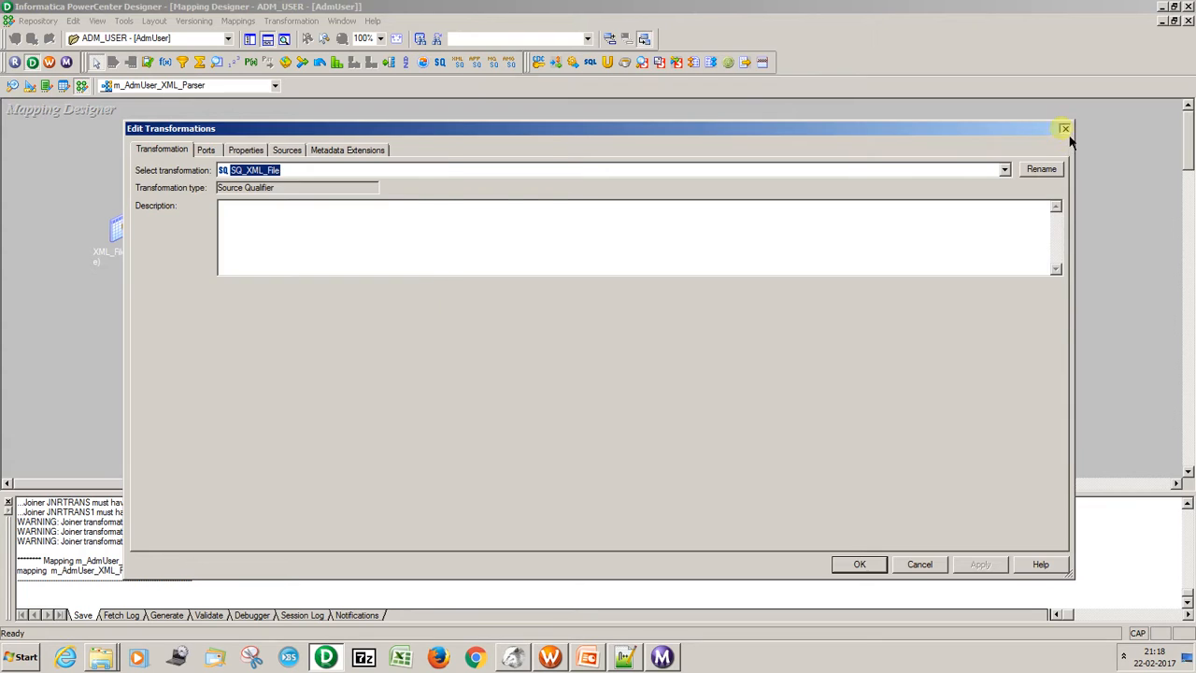
{"action": "left_click", "coordinate": [1065, 129]}
{"action": "left_click", "coordinate": [324, 258]}
{"action": "left_click_drag", "start_coordinate": [323, 264], "coordinate": [513, 183]}
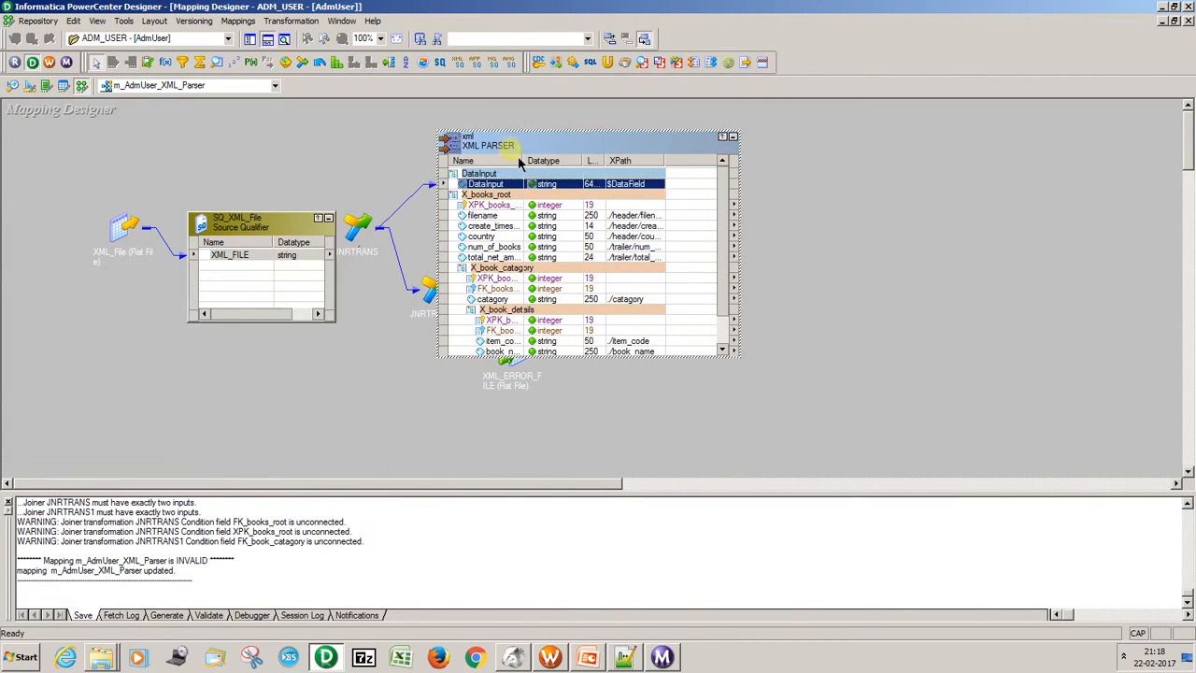
Enable routing of invalid payload through the data flow in the xml parser's midstream settings.
{"action": "double_click", "coordinate": [520, 164]}
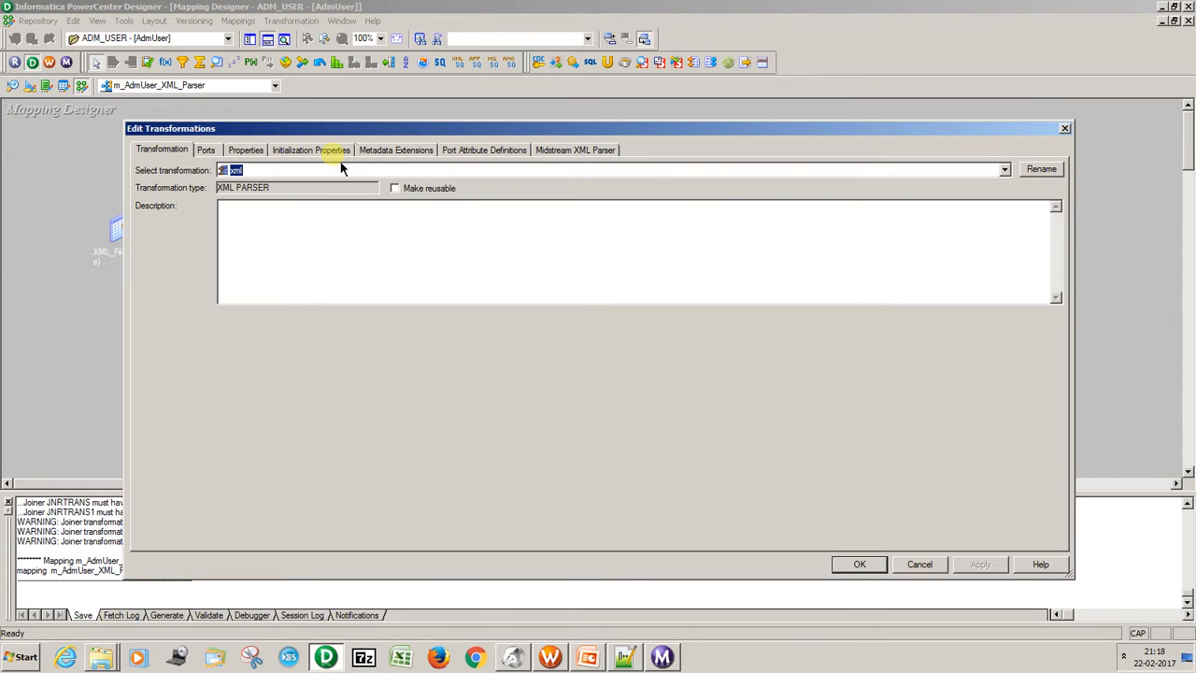
{"action": "left_click", "coordinate": [561, 154]}
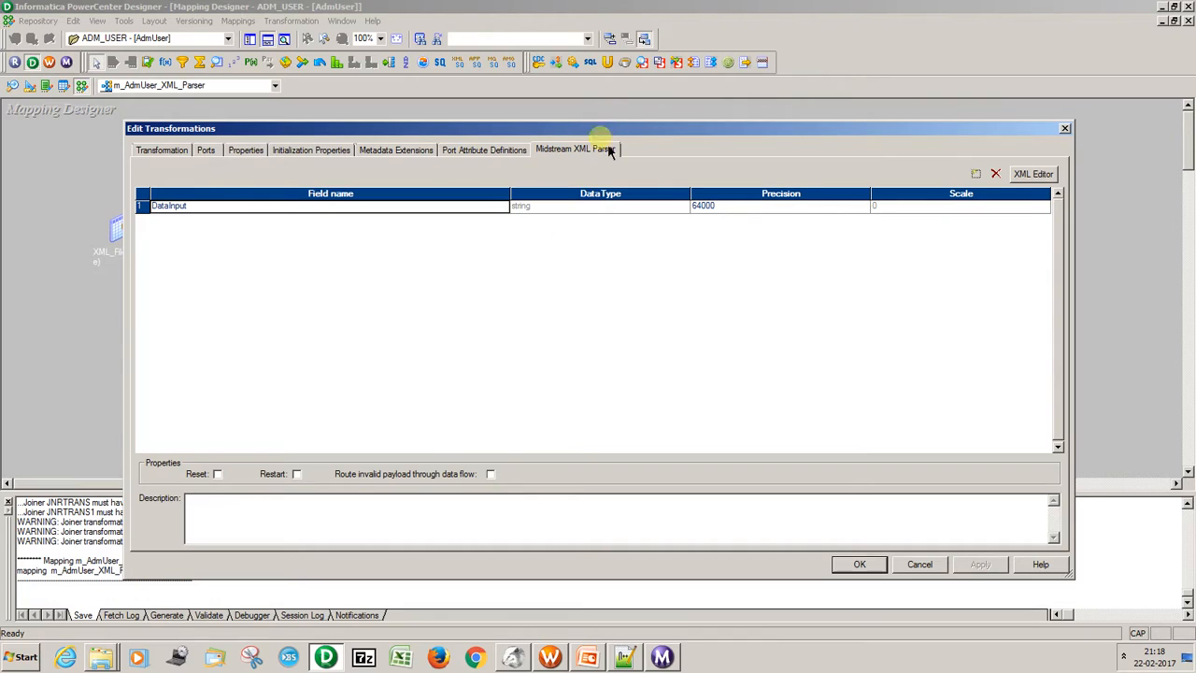
{"action": "left_click", "coordinate": [490, 474]}
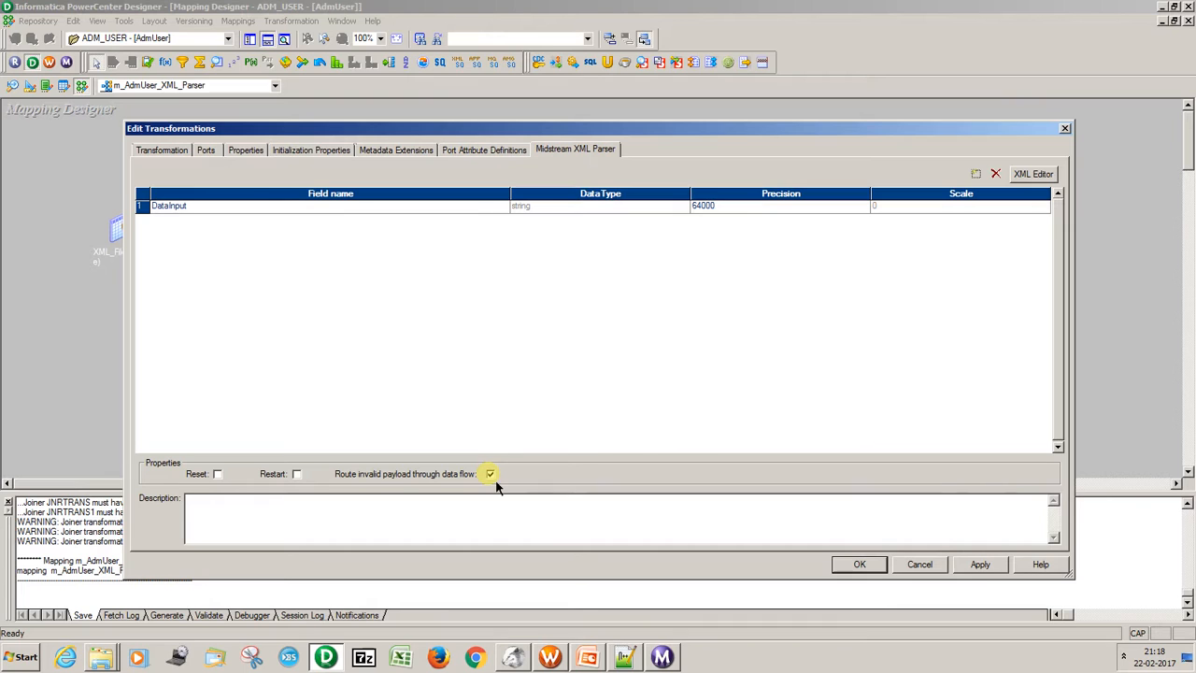
{"action": "left_click", "coordinate": [981, 572]}
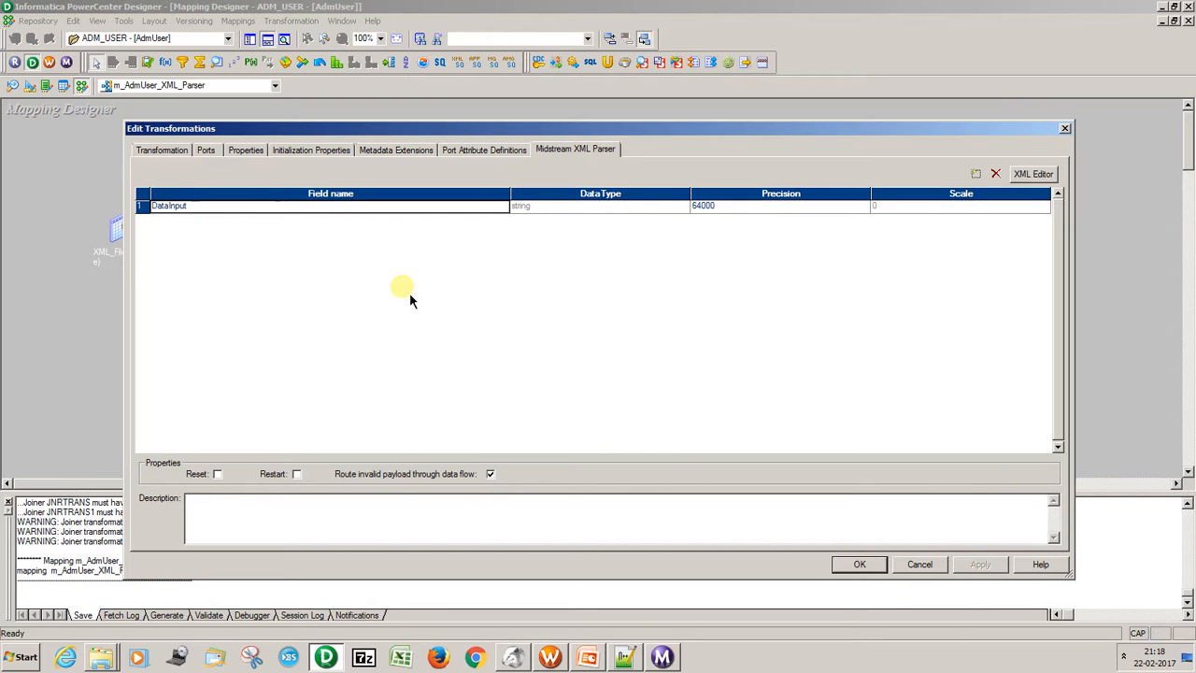
{"action": "left_click", "coordinate": [839, 565]}
Enlarge the xml parser to show every port through ErrorOutputGroup and place it ahead of the joiners.
{"action": "left_click", "coordinate": [734, 292]}
{"action": "left_click_drag", "start_coordinate": [734, 292], "coordinate": [735, 338]}
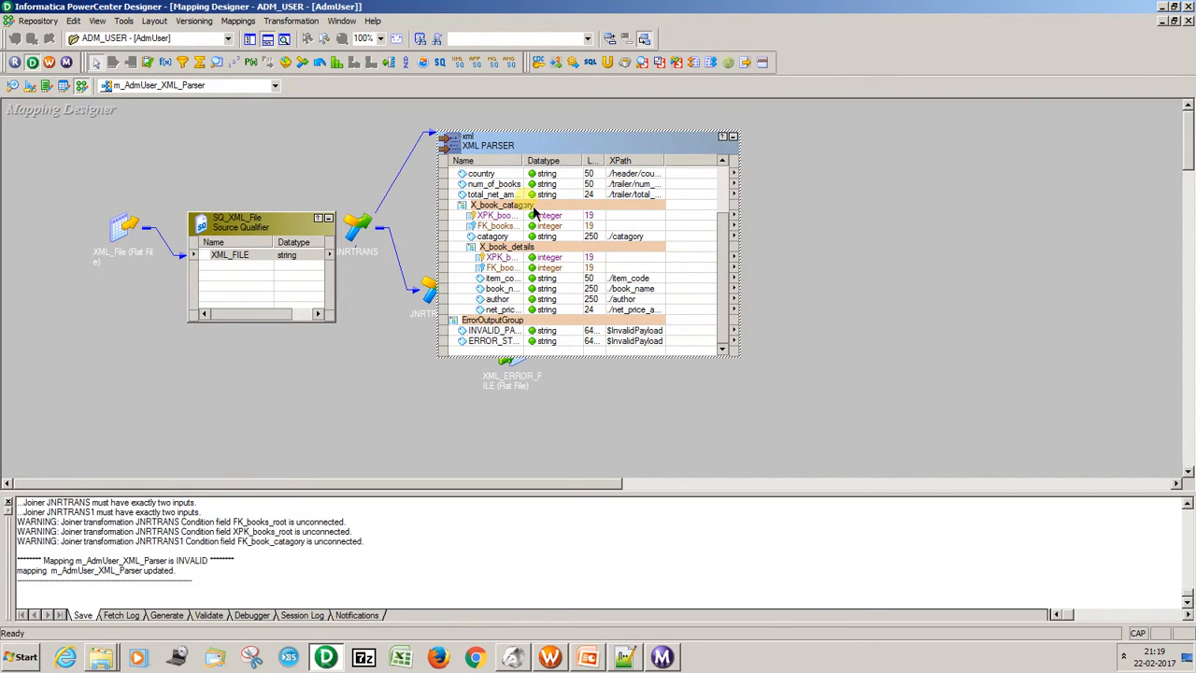
{"action": "left_click_drag", "start_coordinate": [576, 151], "coordinate": [308, 204]}
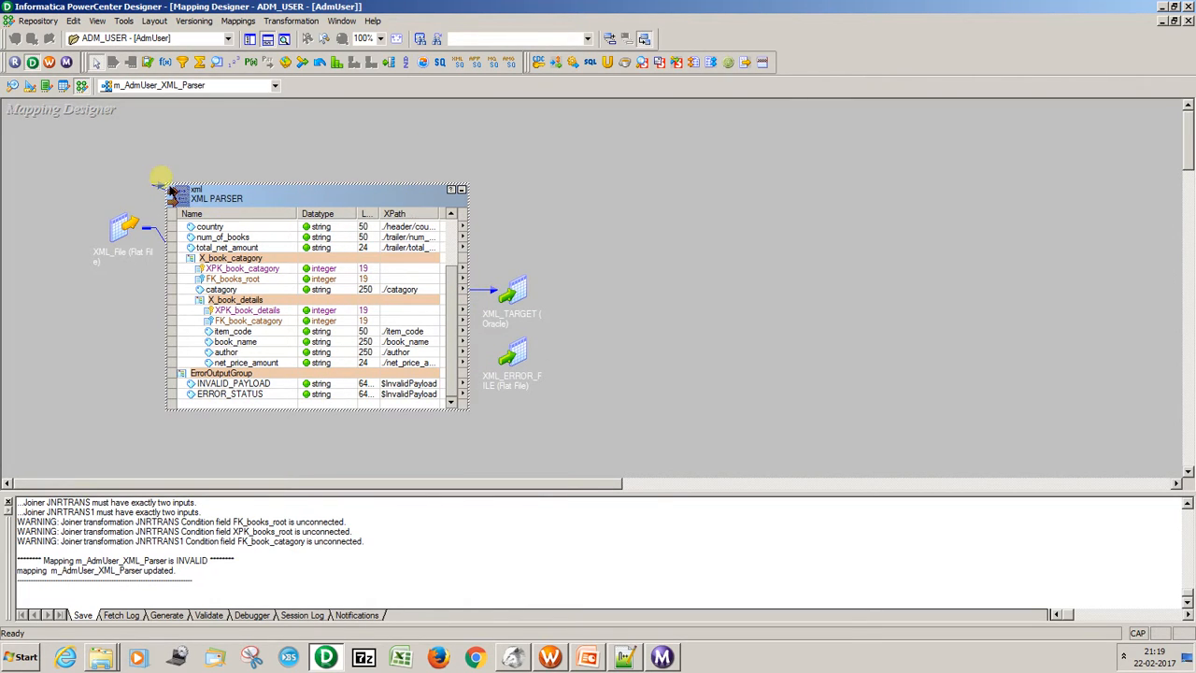
{"action": "left_click_drag", "start_coordinate": [171, 189], "coordinate": [99, 112]}
{"action": "left_click_drag", "start_coordinate": [196, 128], "coordinate": [82, 138]}
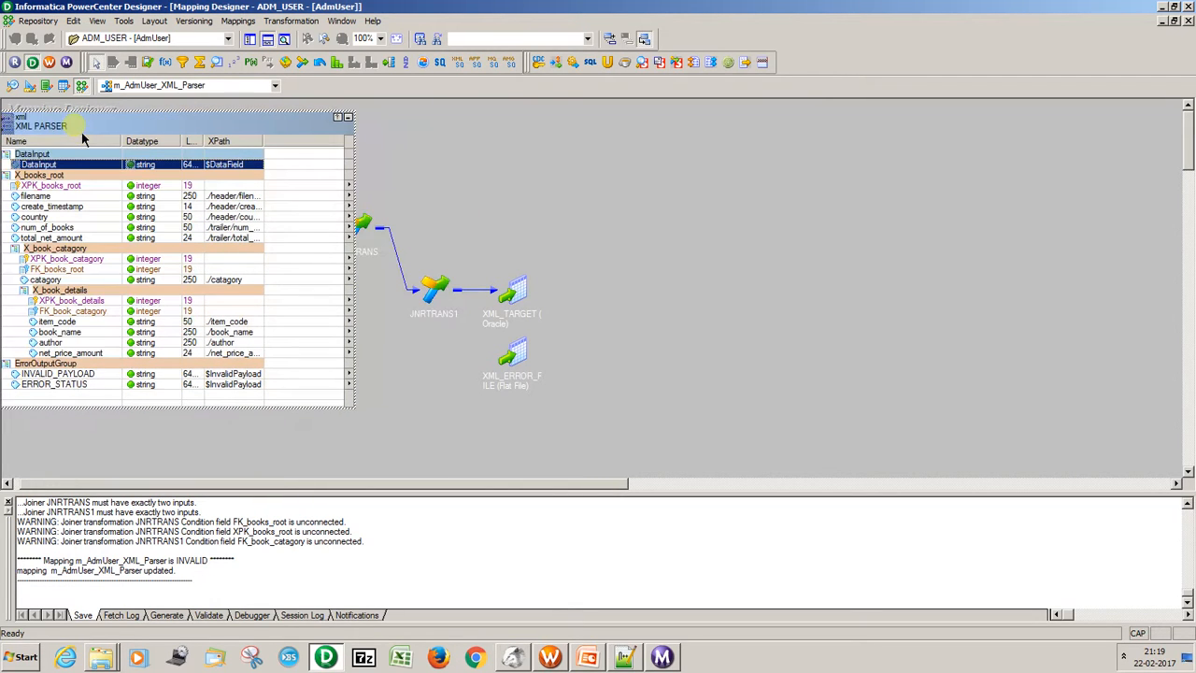
Expand the JNRTRANS and JNRTRANS1 joiners and arrange them side by side after the parser.
{"action": "double_click", "coordinate": [361, 225]}
{"action": "left_click_drag", "start_coordinate": [402, 234], "coordinate": [392, 133]}
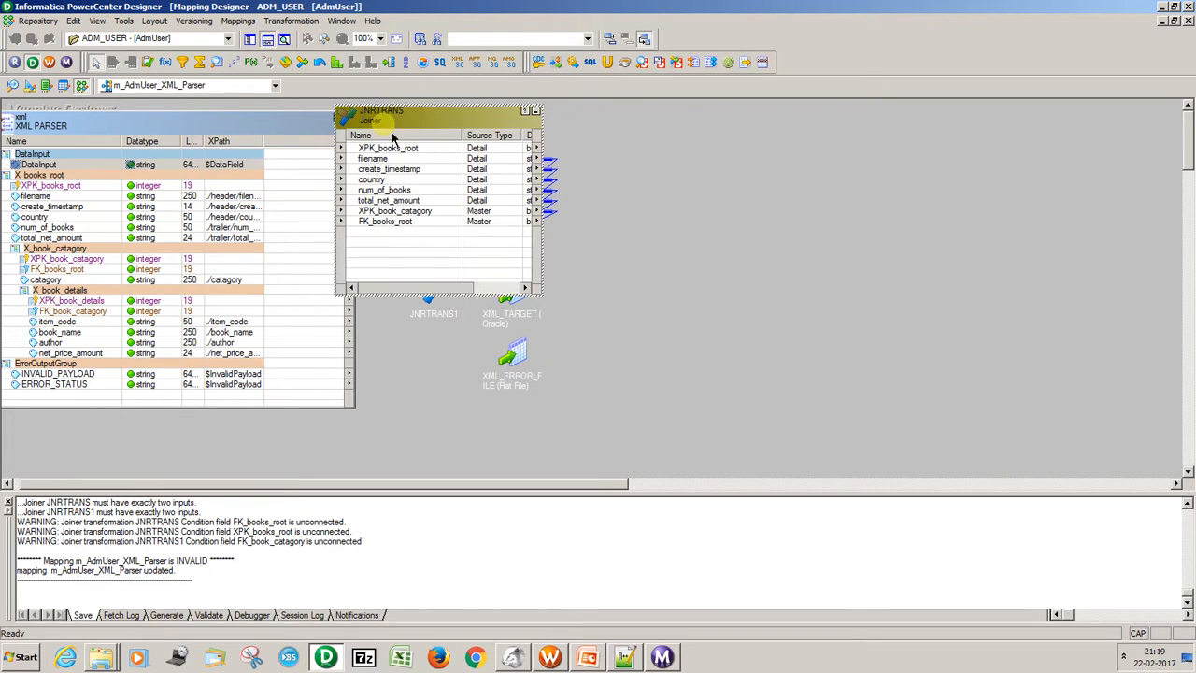
{"action": "double_click", "coordinate": [440, 311]}
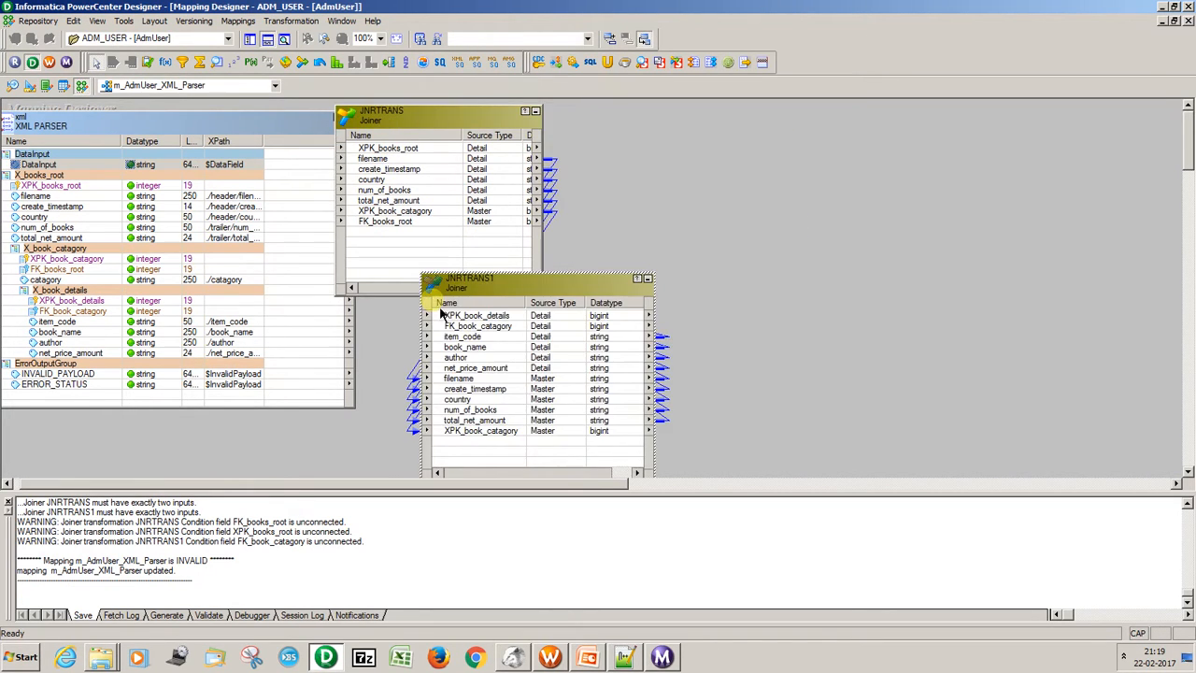
{"action": "left_click_drag", "start_coordinate": [443, 312], "coordinate": [823, 198]}
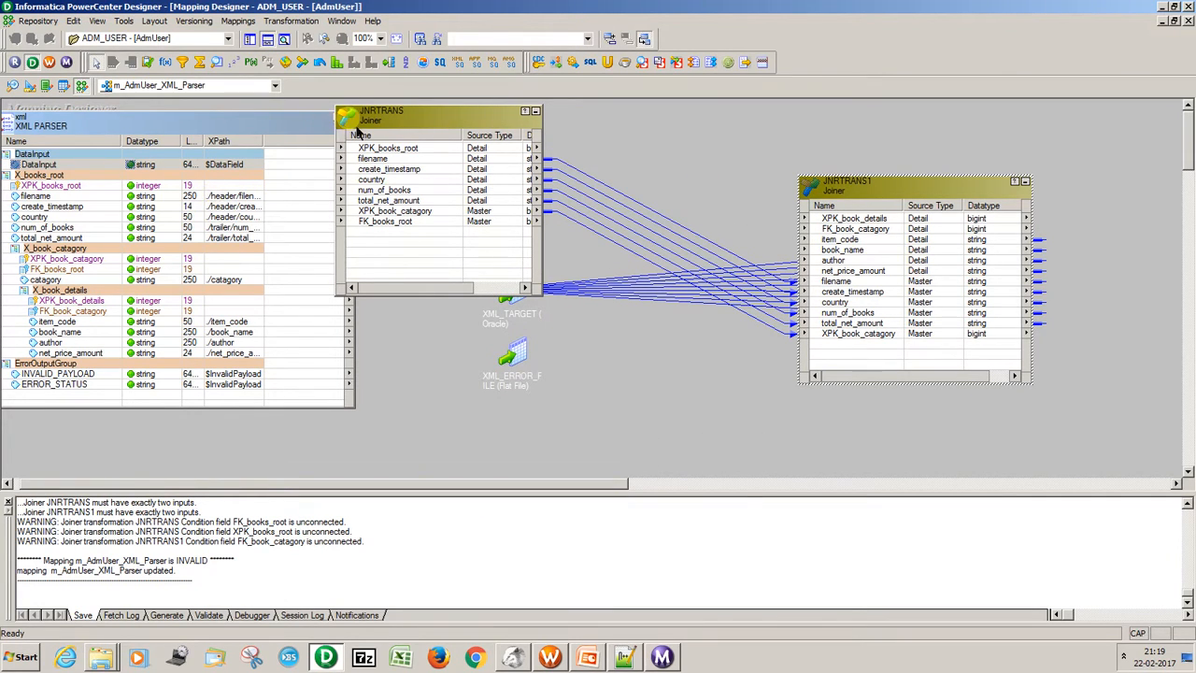
Link all X_books_root ports, from XPK_books_root to total_net_amount, to the matching detail ports of JNRTRANS.
{"action": "left_click", "coordinate": [157, 190]}
{"action": "left_click", "coordinate": [160, 197], "text": "shift"}
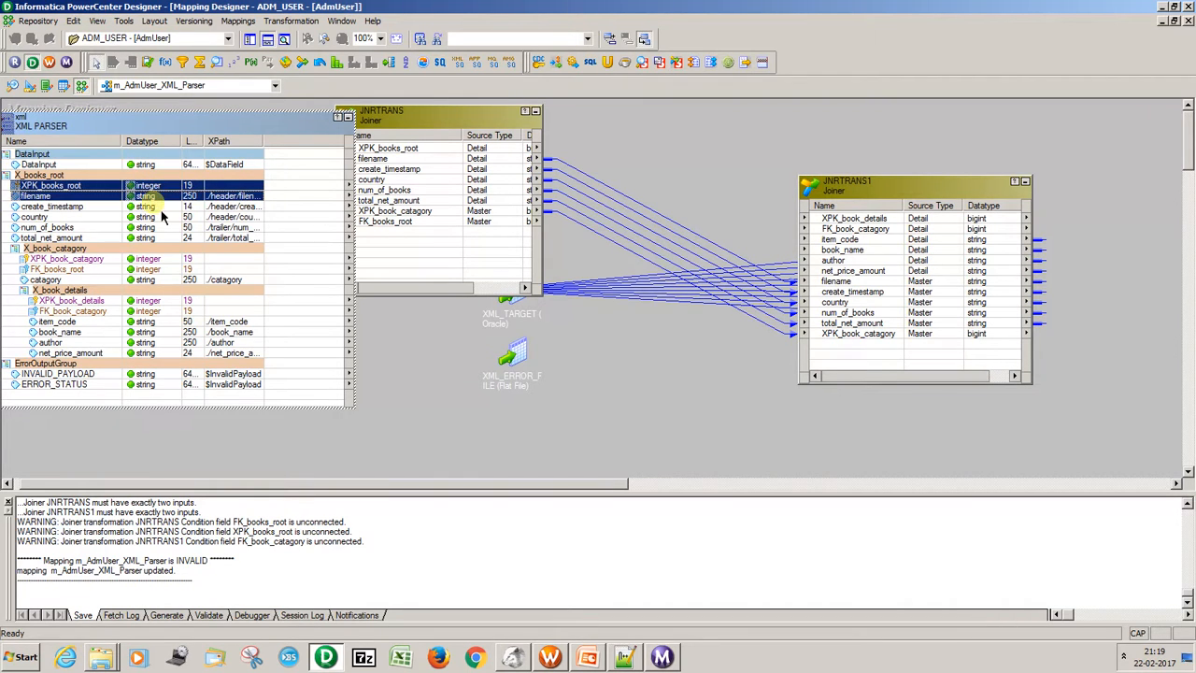
{"action": "left_click", "coordinate": [161, 206], "text": "shift"}
{"action": "left_click", "coordinate": [165, 228], "text": "shift"}
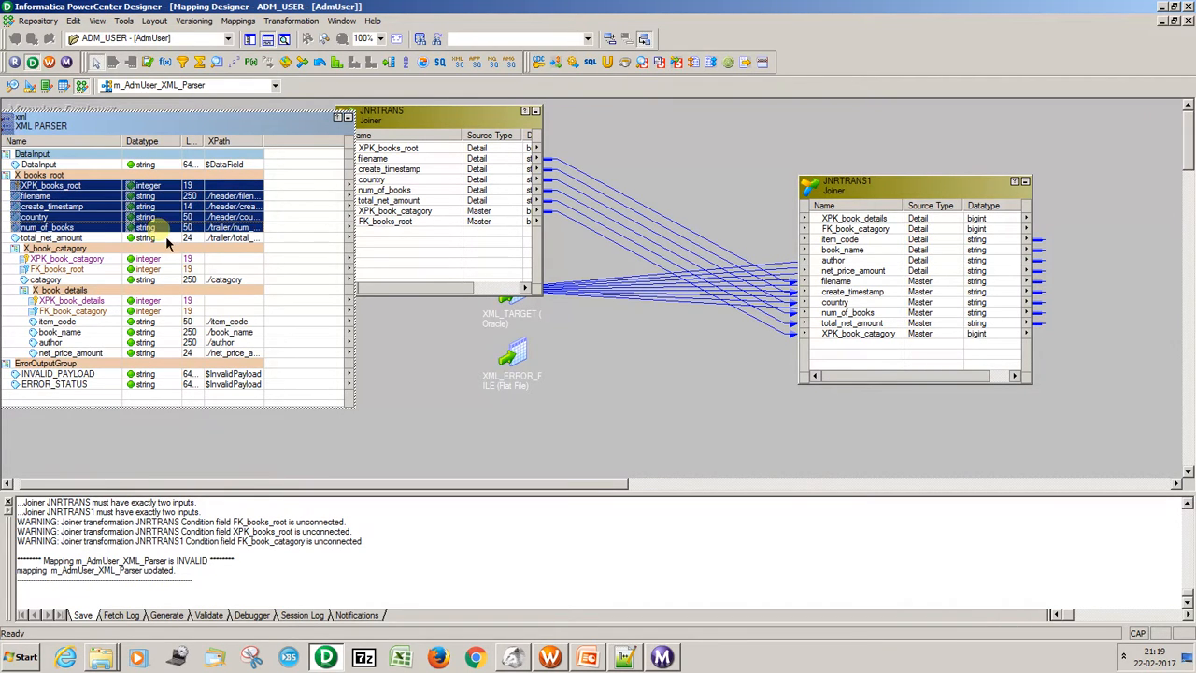
{"action": "left_click", "coordinate": [169, 239], "text": "shift"}
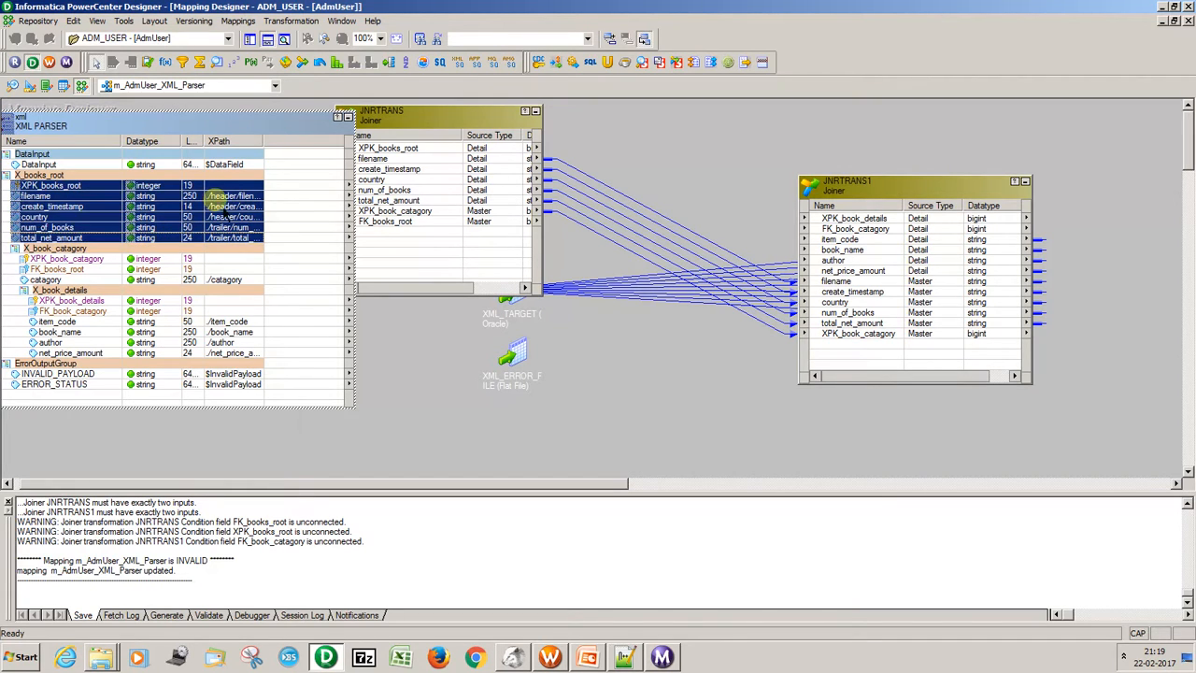
{"action": "left_click_drag", "start_coordinate": [236, 186], "coordinate": [501, 140]}
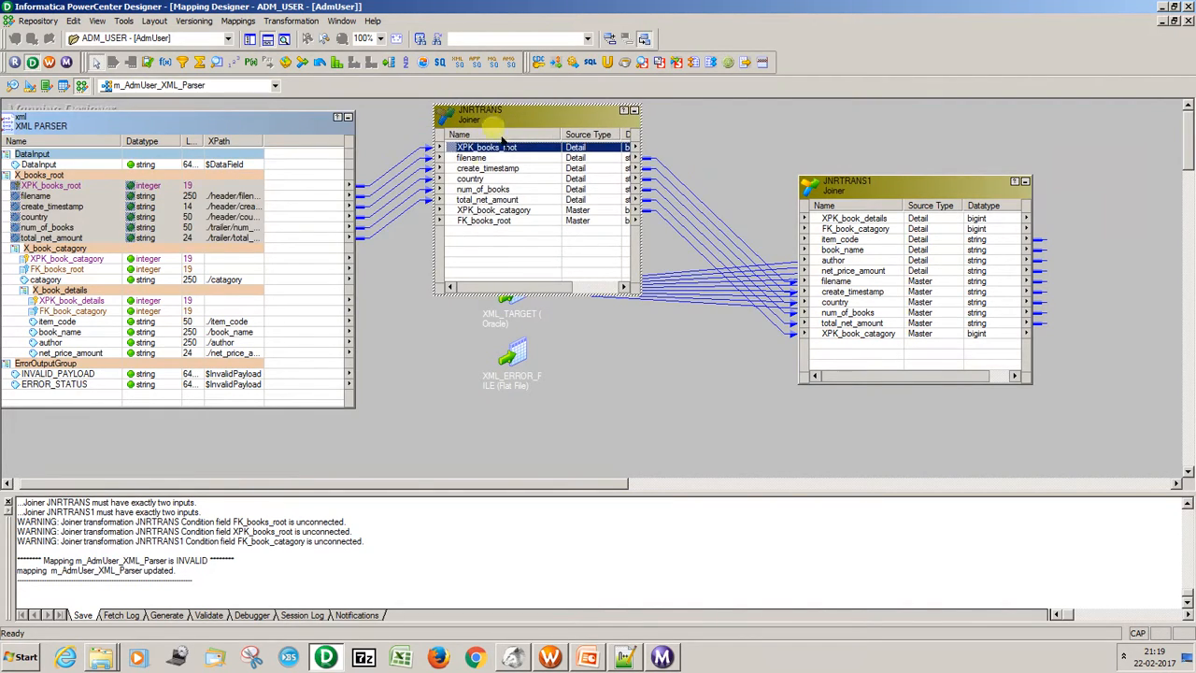
Link the parser's XPK_book_catagory and FK_books_root ports to the matching master ports of JNRTRANS.
{"action": "left_click", "coordinate": [473, 210]}
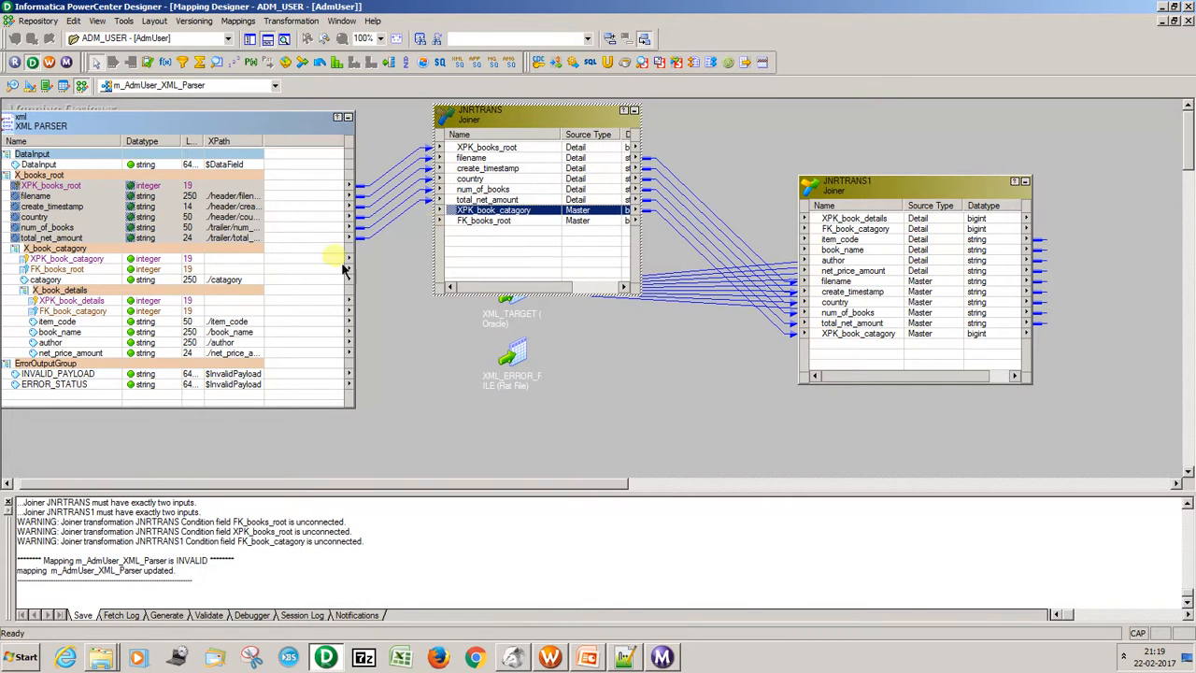
{"action": "left_click", "coordinate": [119, 282]}
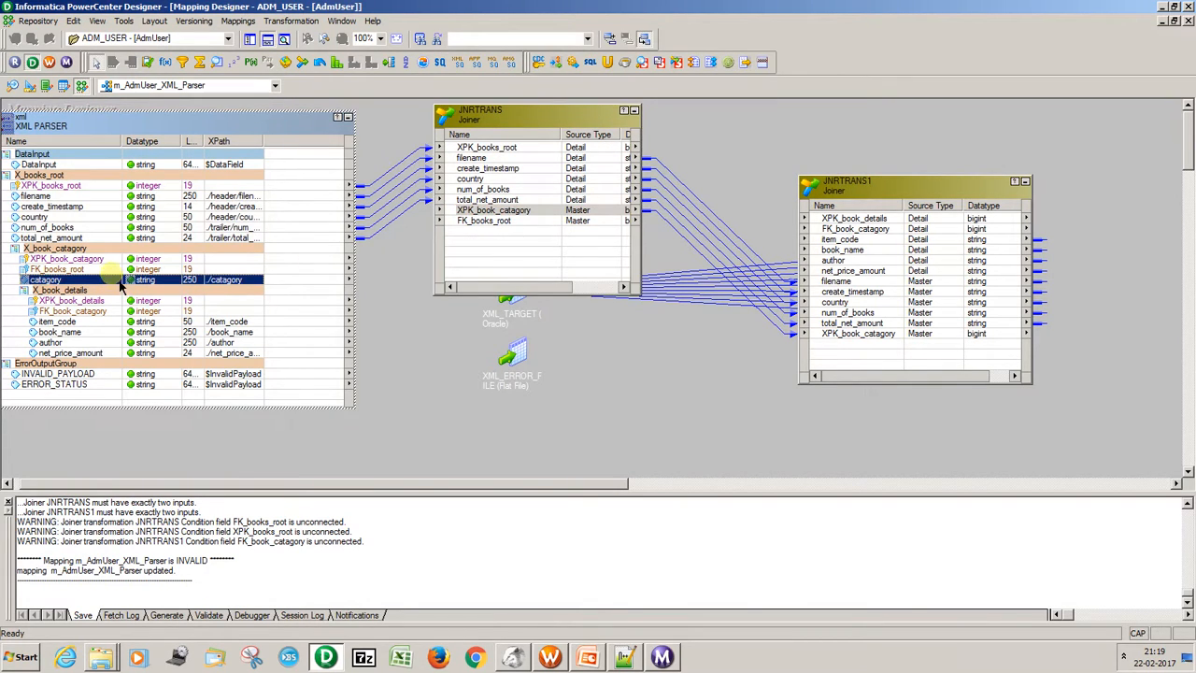
{"action": "key", "text": "Up"}
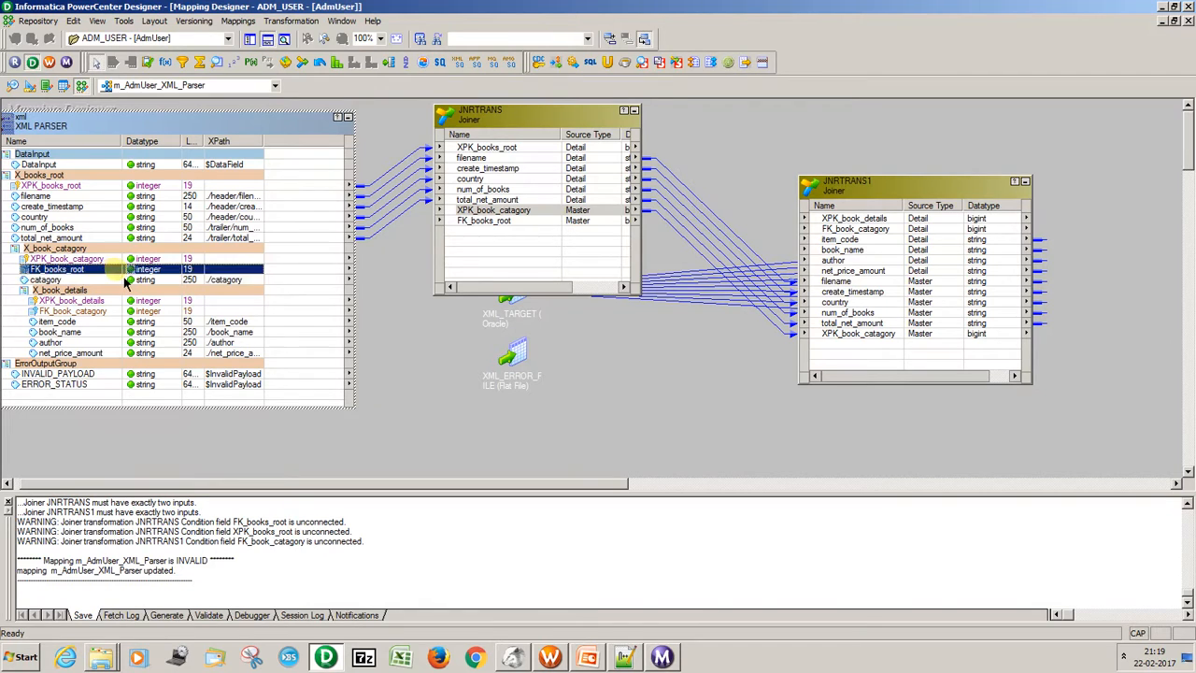
{"action": "left_click_drag", "start_coordinate": [231, 273], "coordinate": [333, 140]}
{"action": "left_click", "coordinate": [81, 261]}
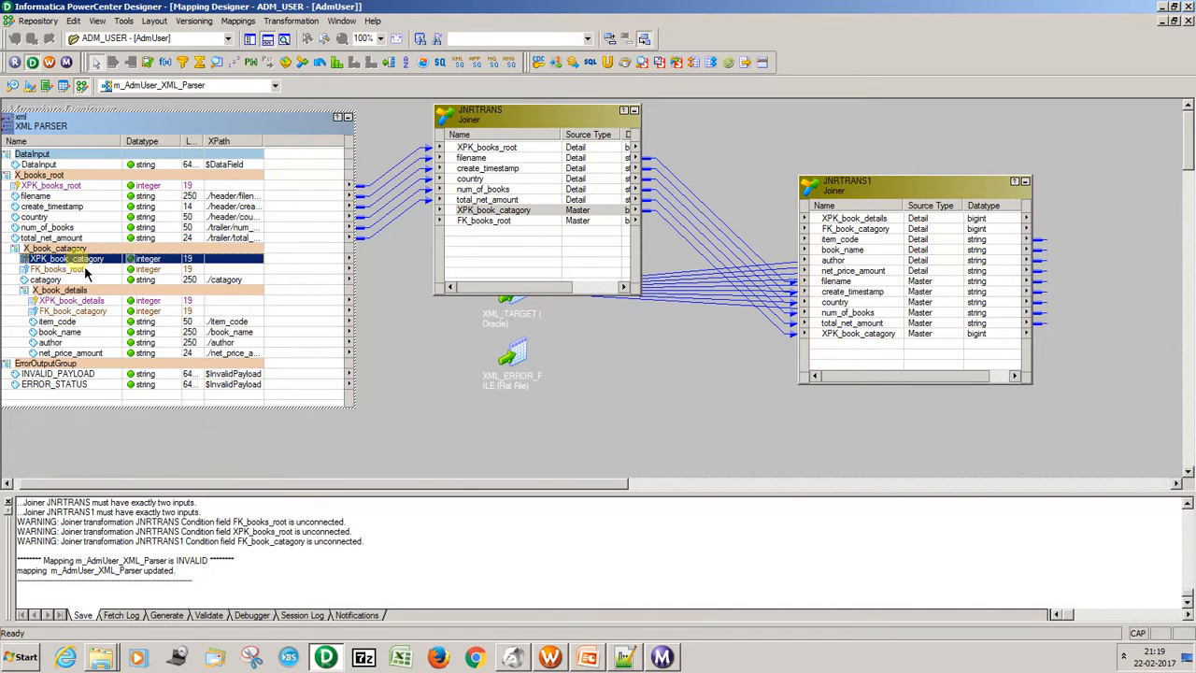
{"action": "left_click", "coordinate": [84, 271], "text": "ctrl"}
{"action": "left_click_drag", "start_coordinate": [225, 269], "coordinate": [492, 218]}
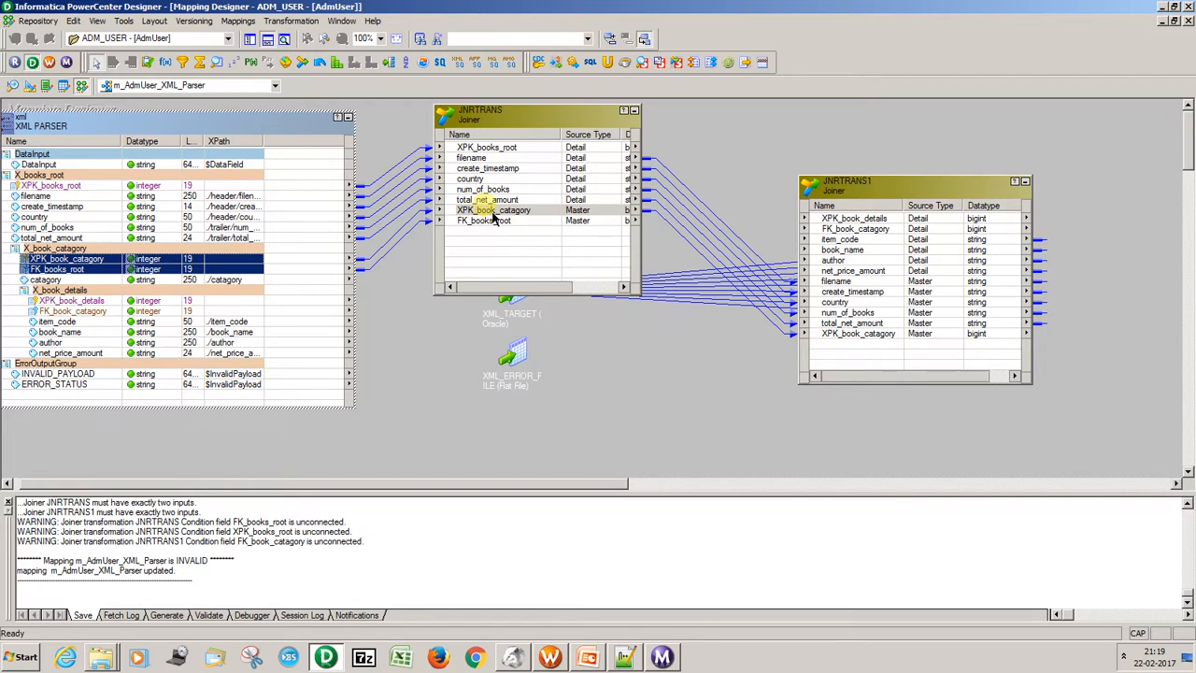
Link all X_book_details ports, from XPK_book_details to net_price_amount, to the detail ports of JNRTRANS1, and collapse JNRTRANS to an icon.
{"action": "left_click_drag", "start_coordinate": [582, 124], "coordinate": [538, 182]}
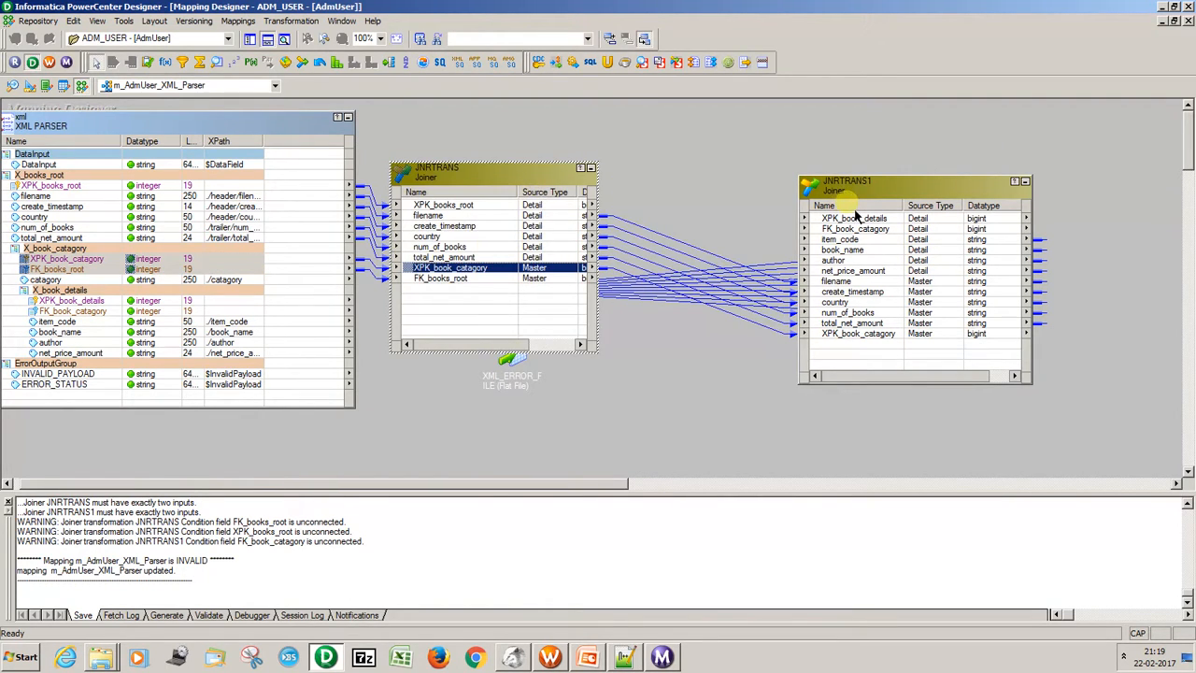
{"action": "left_click_drag", "start_coordinate": [853, 207], "coordinate": [804, 155]}
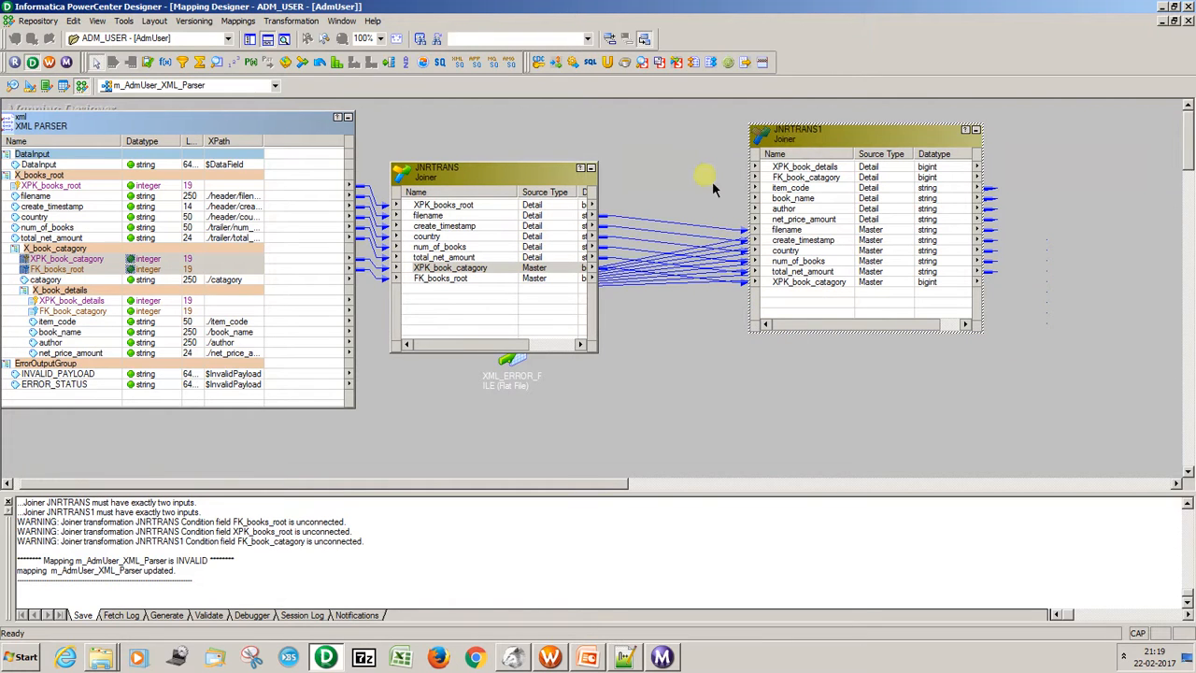
{"action": "left_click", "coordinate": [145, 302]}
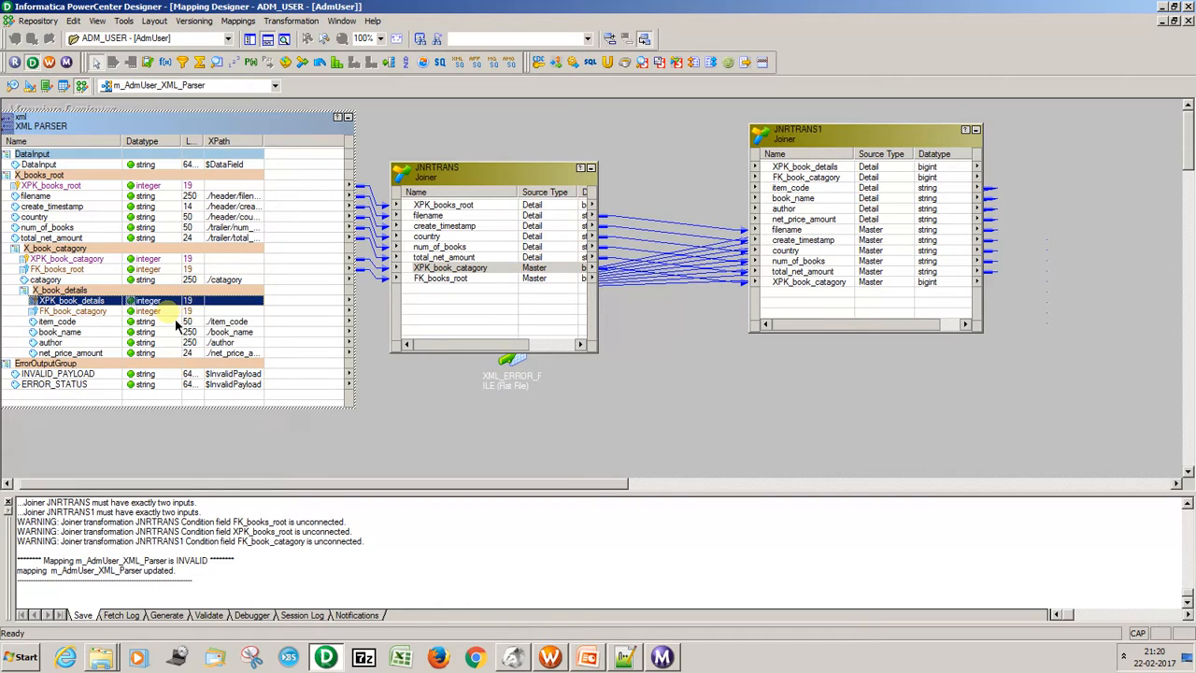
{"action": "left_click", "coordinate": [155, 311], "text": "ctrl"}
{"action": "left_click", "coordinate": [147, 323], "text": "ctrl"}
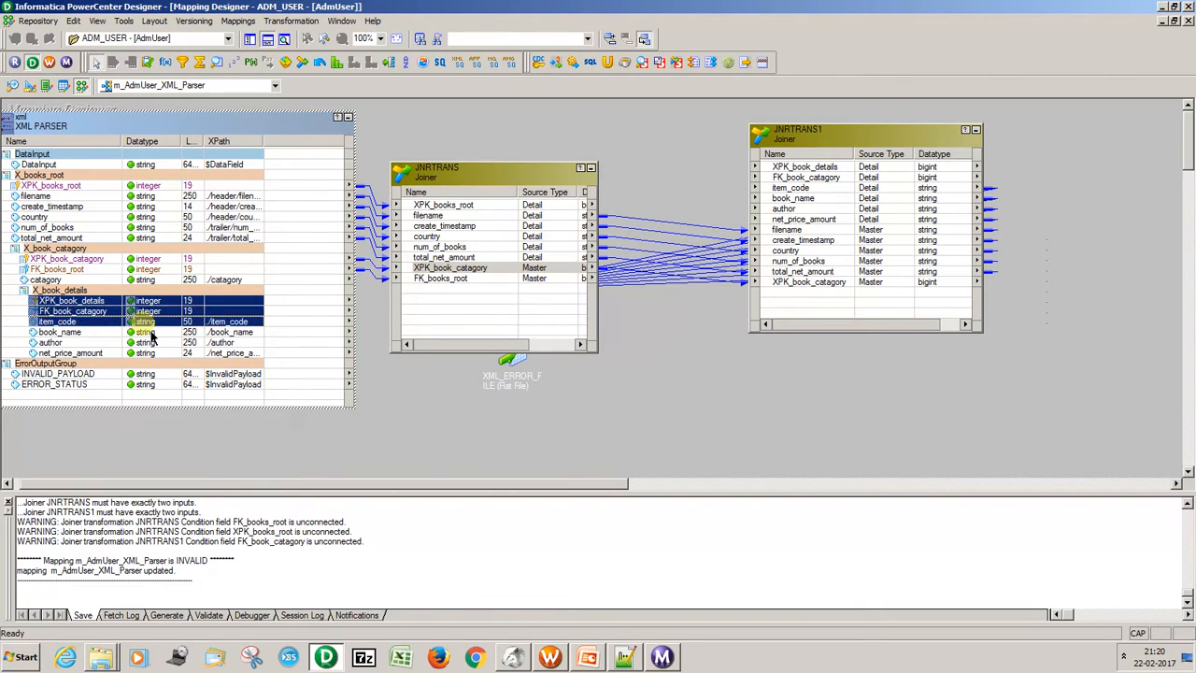
{"action": "left_click", "coordinate": [145, 333], "text": "ctrl"}
{"action": "left_click", "coordinate": [145, 343], "text": "ctrl"}
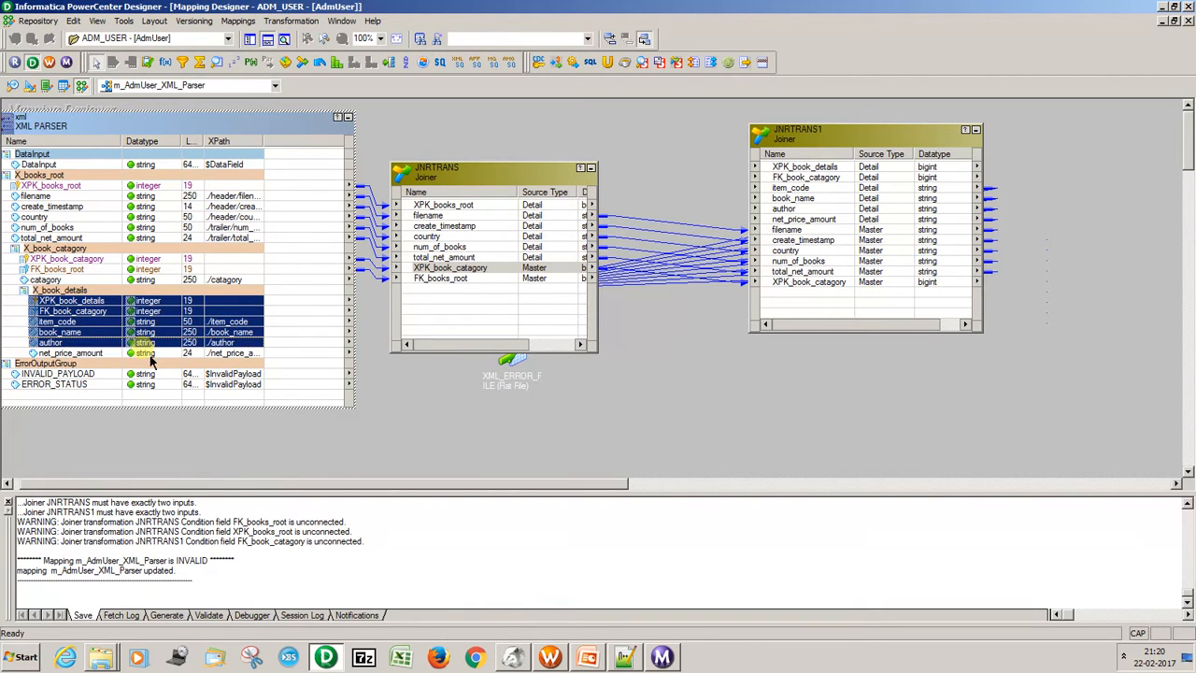
{"action": "left_click", "coordinate": [146, 354], "text": "ctrl"}
{"action": "left_click_drag", "start_coordinate": [245, 301], "coordinate": [695, 229]}
{"action": "left_click", "coordinate": [845, 143]}
{"action": "left_click", "coordinate": [592, 168]}
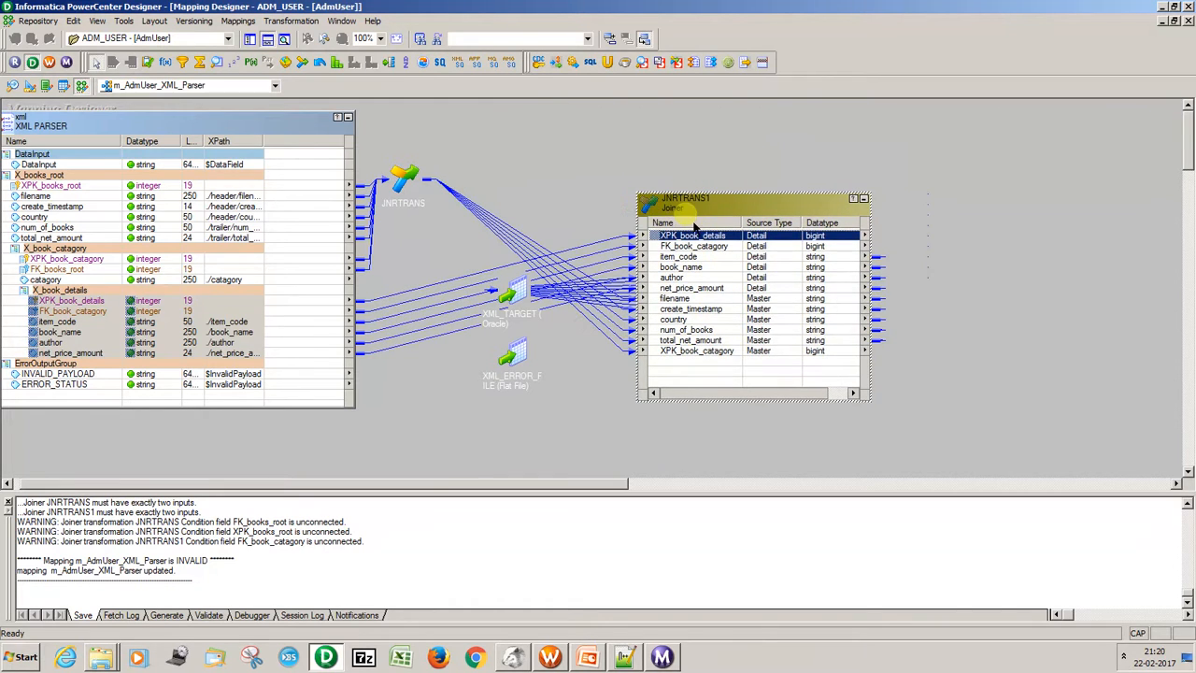
Review the join conditions of JNRTRANS1 and JNRTRANS, moving JNRTRANS1 farther away from the parser.
{"action": "double_click", "coordinate": [696, 224]}
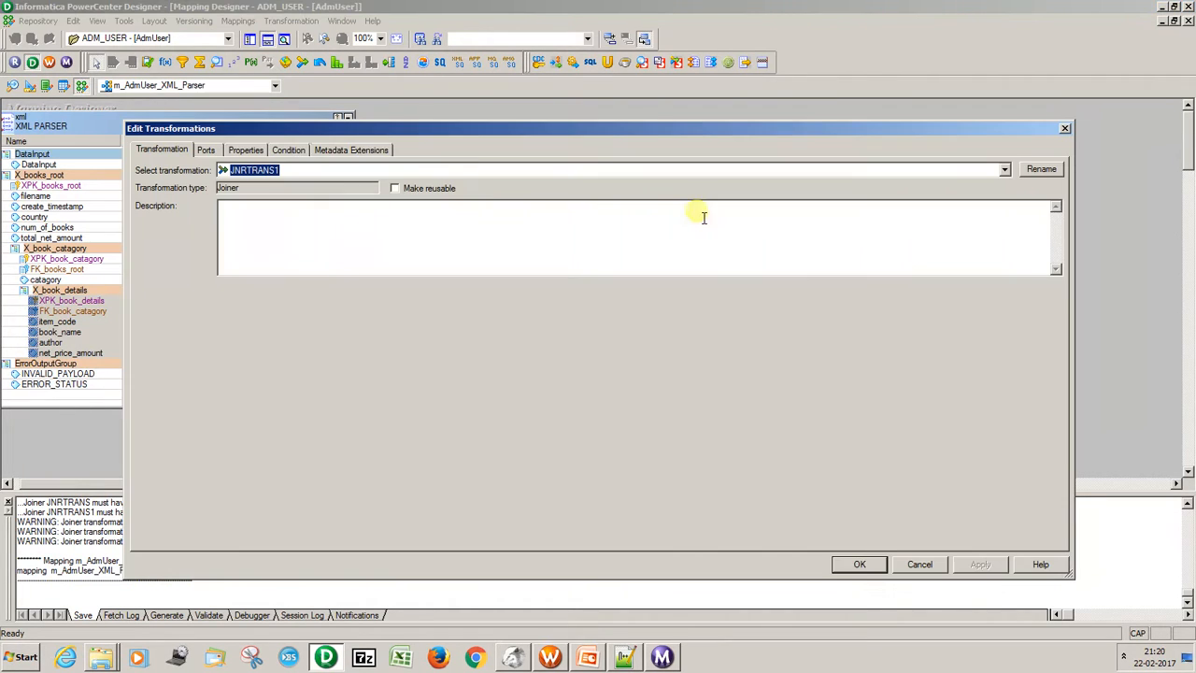
{"action": "left_click", "coordinate": [289, 151]}
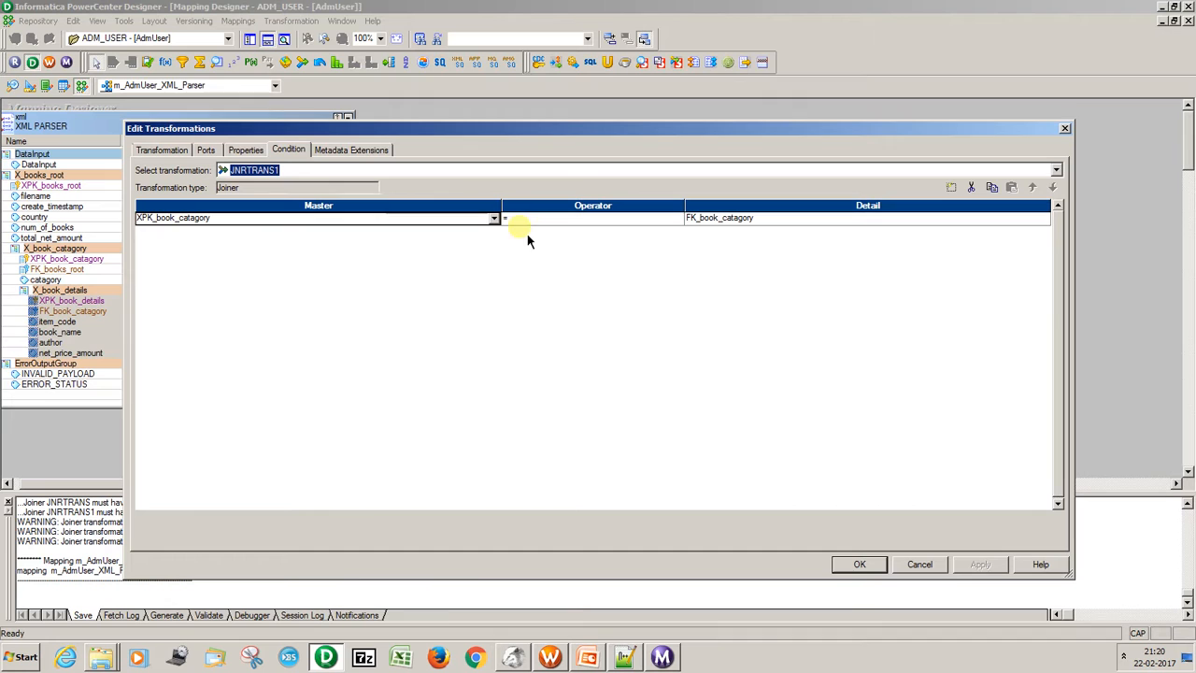
{"action": "left_click", "coordinate": [856, 564]}
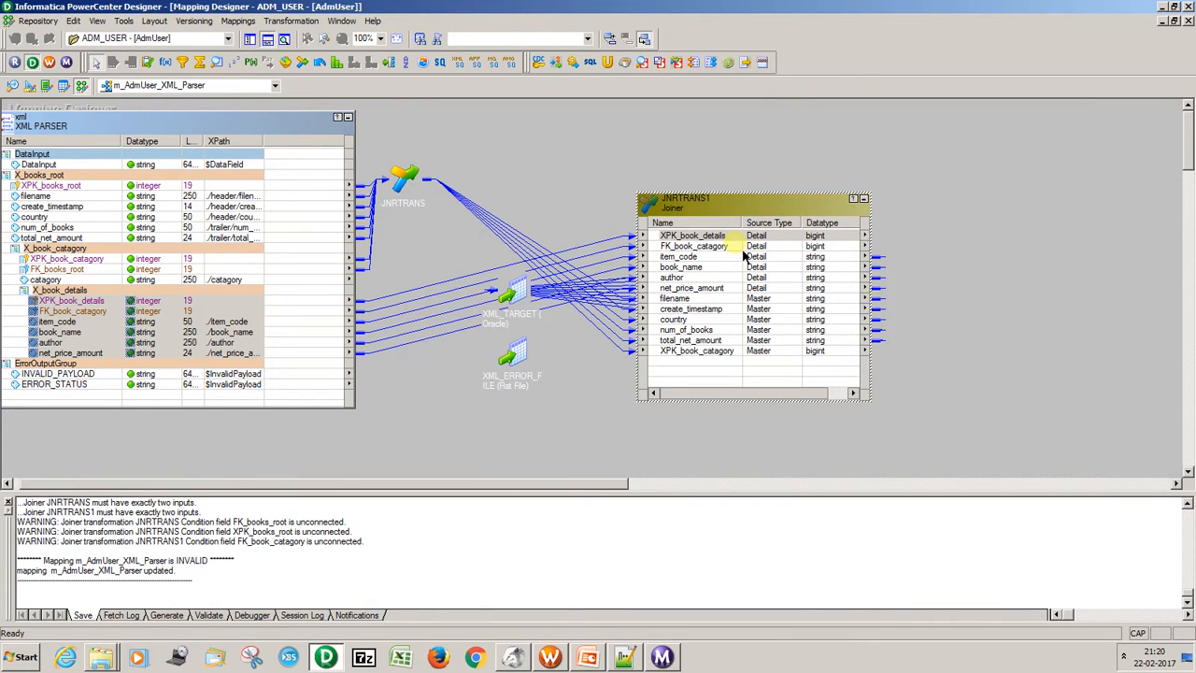
{"action": "left_click_drag", "start_coordinate": [727, 202], "coordinate": [823, 194]}
{"action": "double_click", "coordinate": [427, 184]}
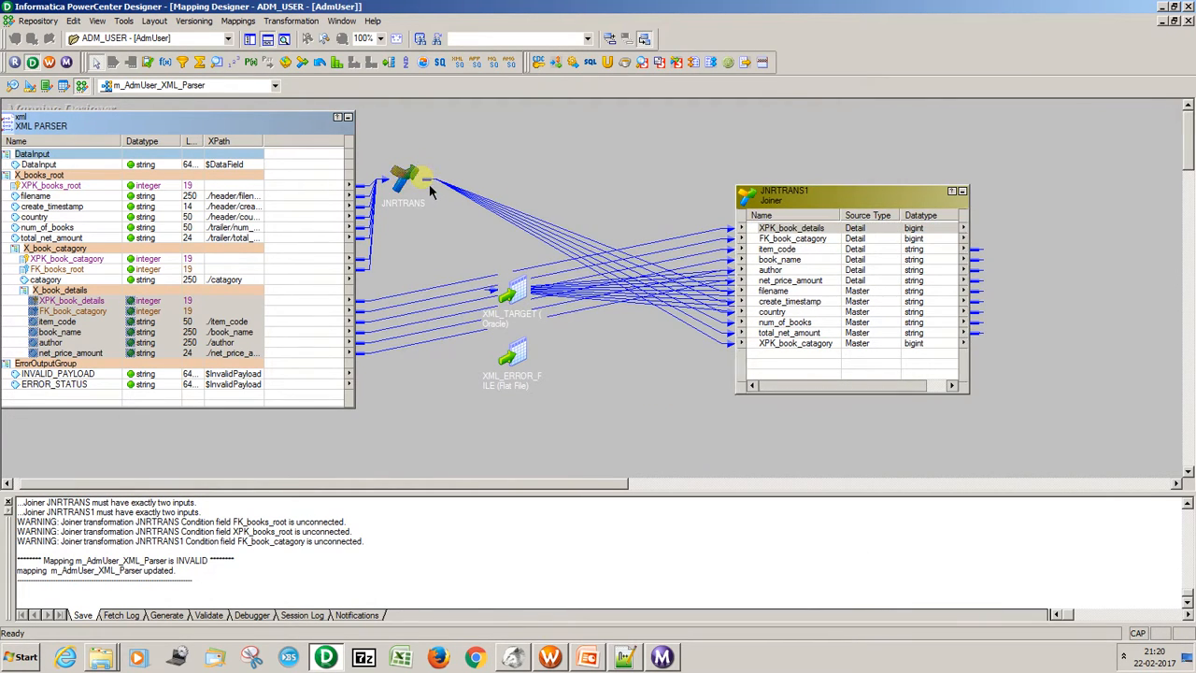
{"action": "double_click", "coordinate": [450, 179]}
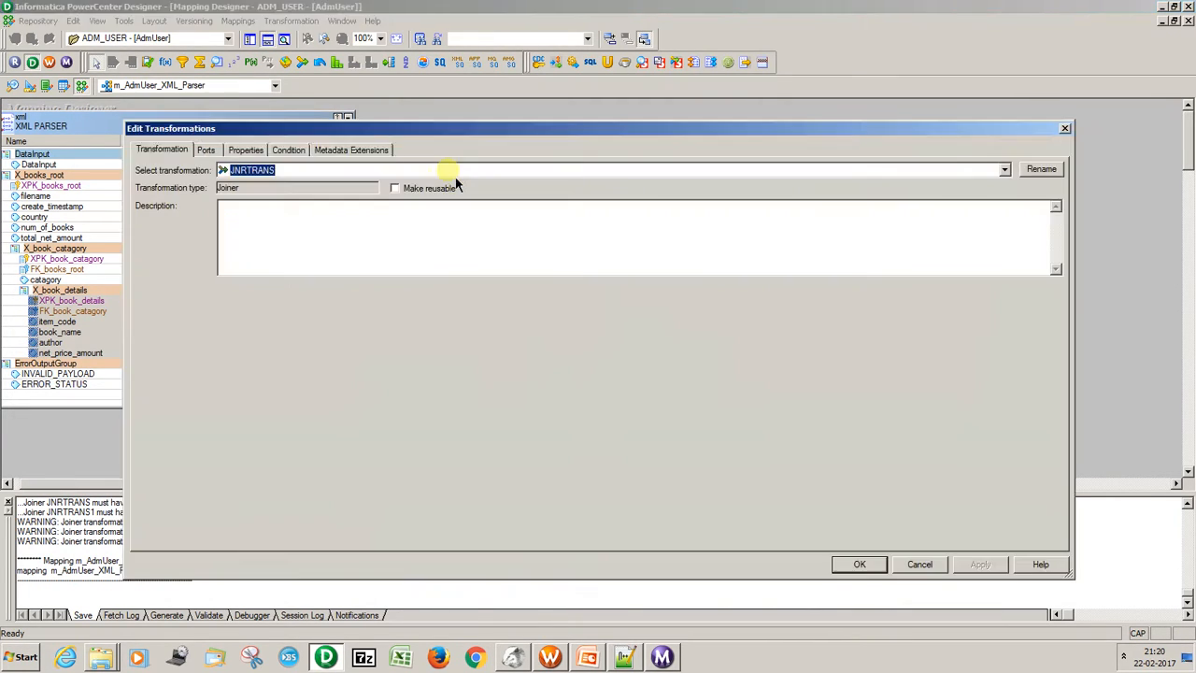
{"action": "left_click", "coordinate": [288, 151]}
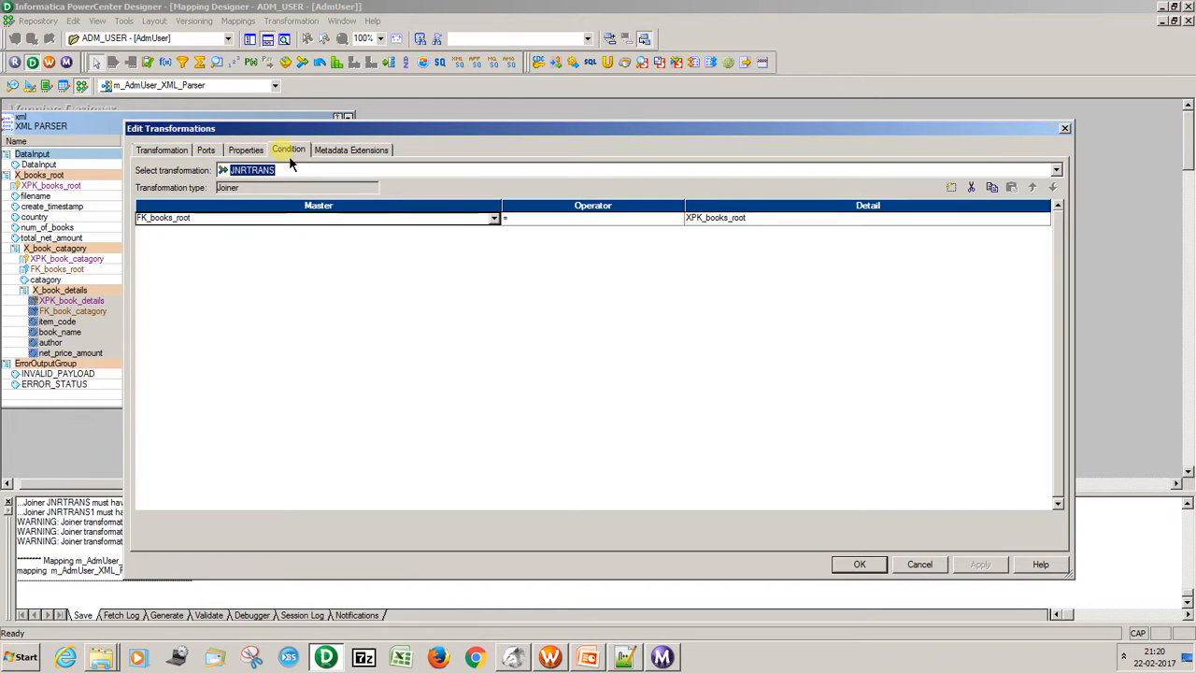
{"action": "left_click", "coordinate": [858, 566]}
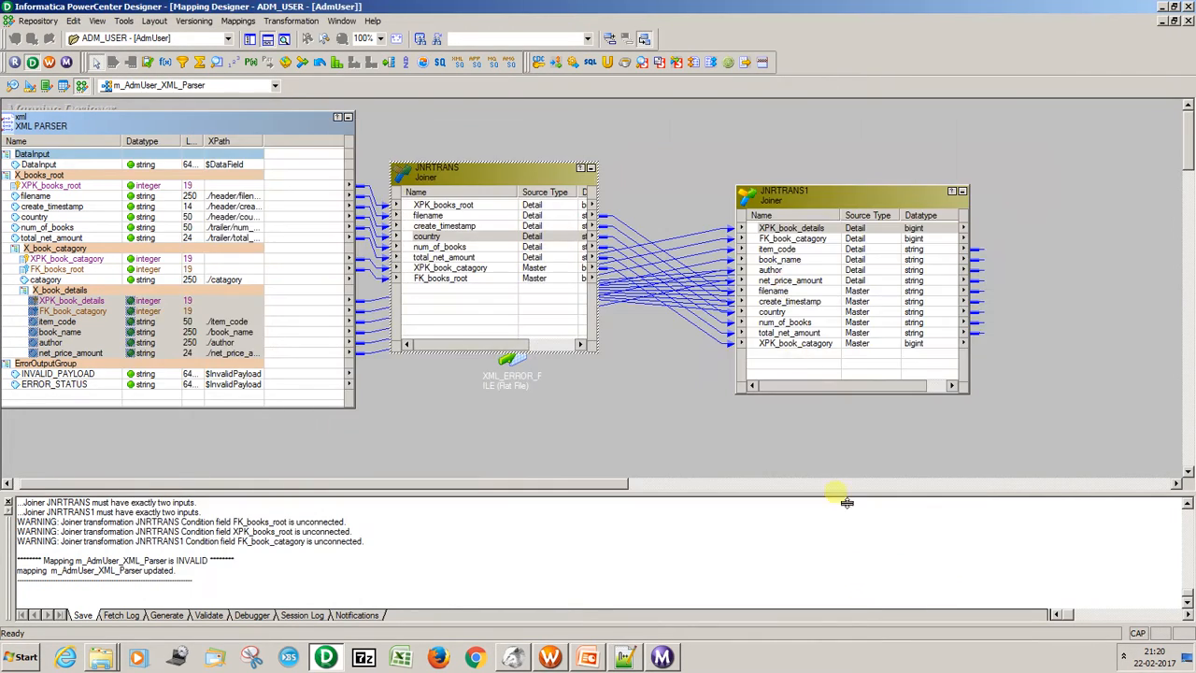
Collapse JNRTRANS, lay out JNRTRANS1 and XML_TARGET expanded in sequence after it, and expand XML_ERROR_FILE.
{"action": "left_click", "coordinate": [590, 168]}
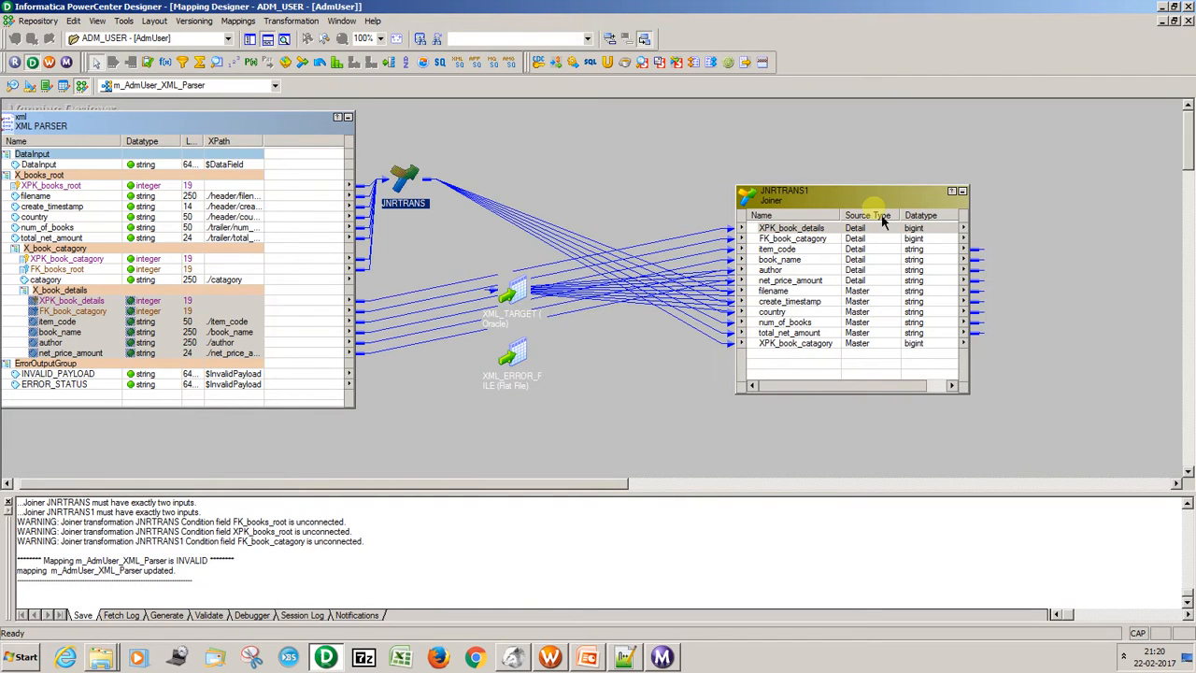
{"action": "left_click", "coordinate": [963, 191]}
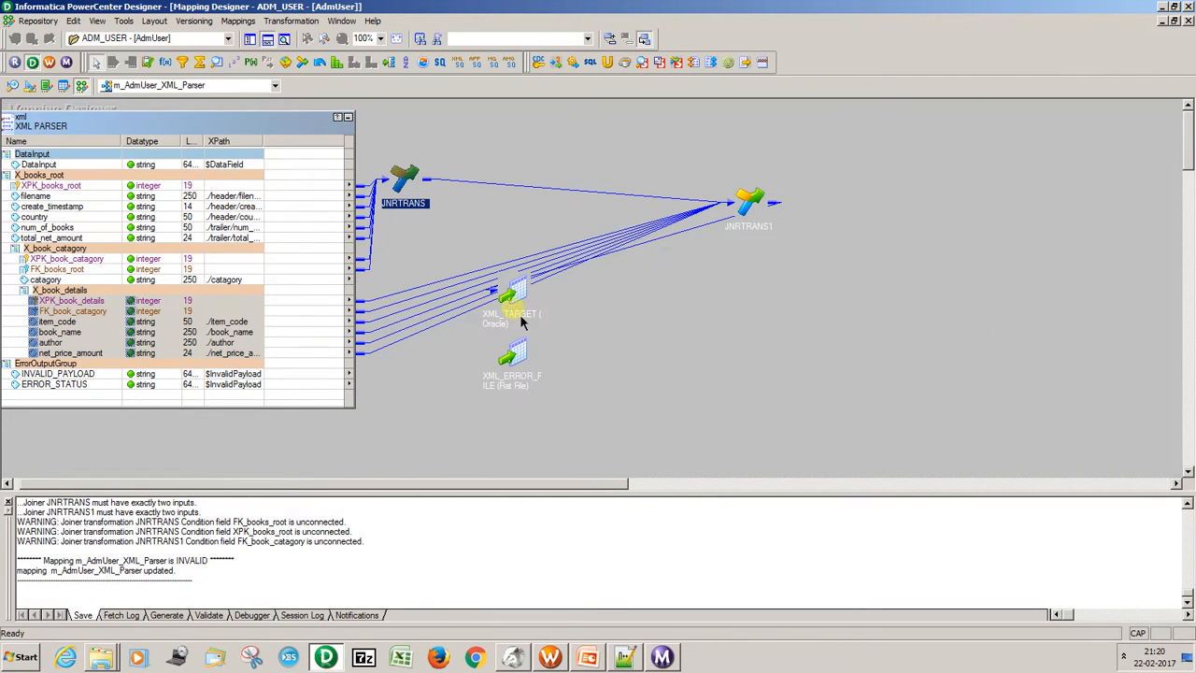
{"action": "left_click_drag", "start_coordinate": [521, 321], "coordinate": [934, 209]}
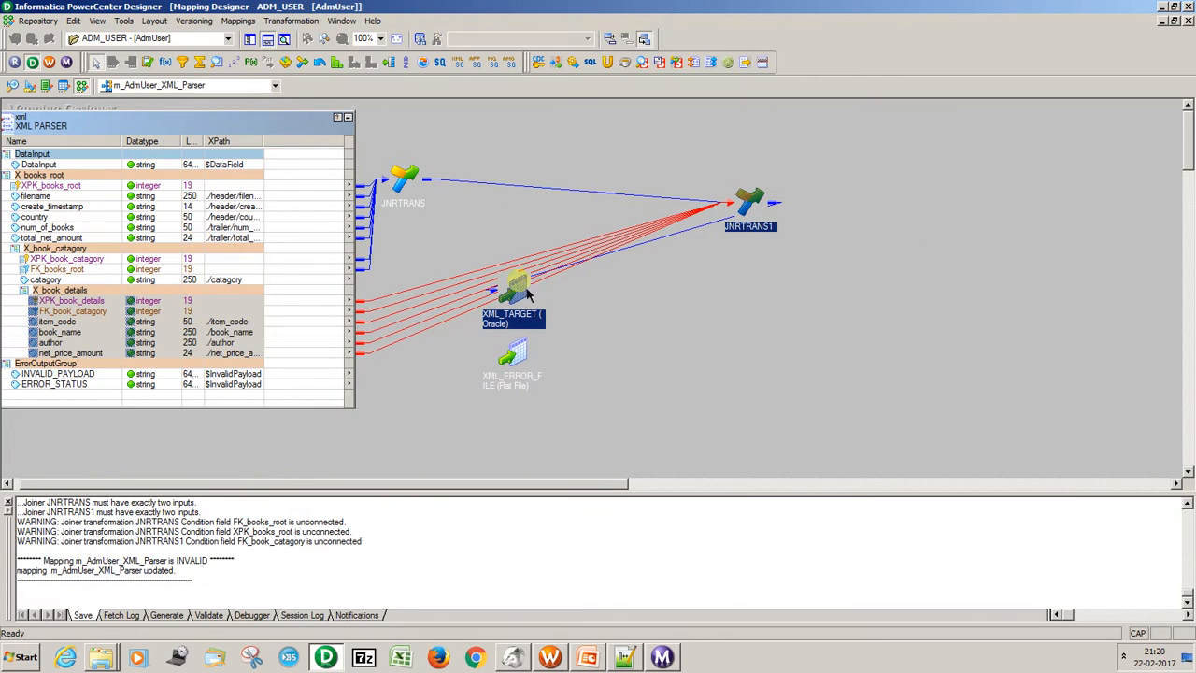
{"action": "left_click_drag", "start_coordinate": [528, 299], "coordinate": [911, 227]}
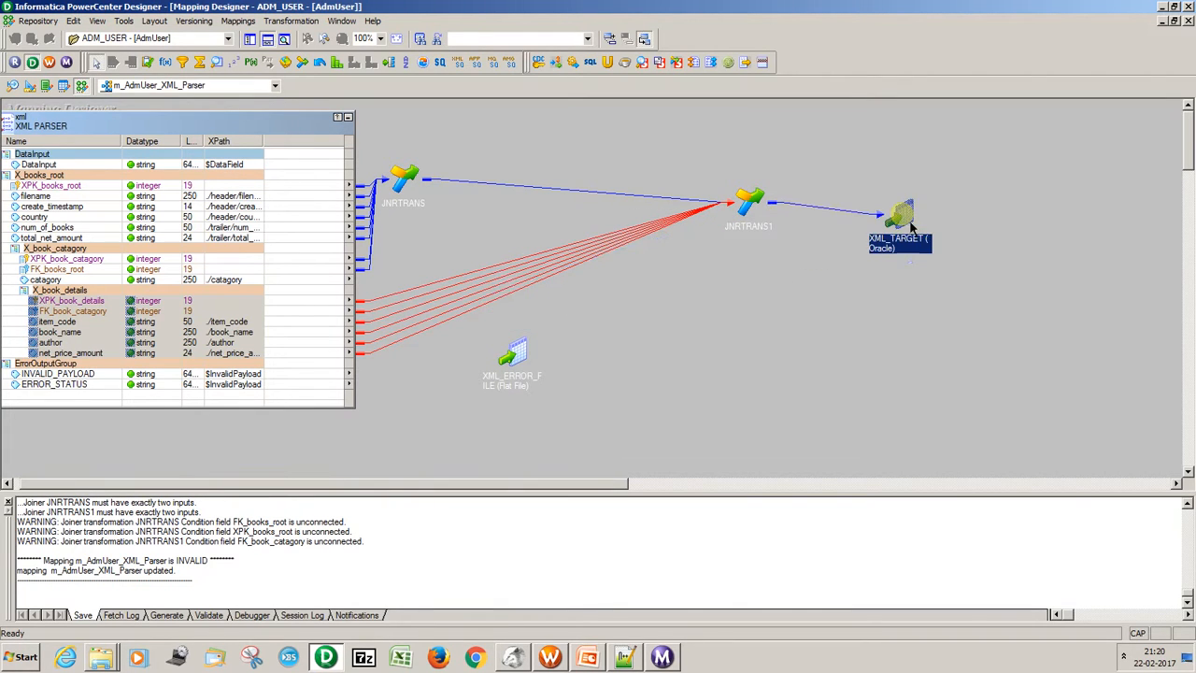
{"action": "double_click", "coordinate": [911, 227]}
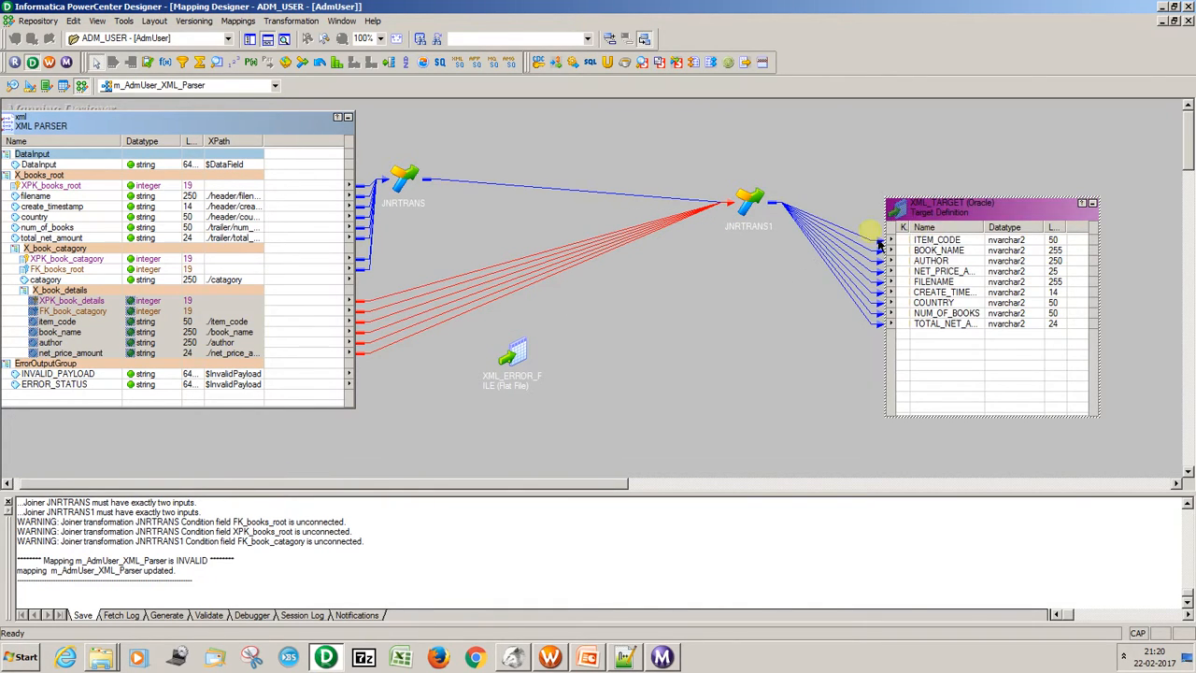
{"action": "double_click", "coordinate": [735, 213]}
{"action": "left_click_drag", "start_coordinate": [799, 204], "coordinate": [567, 158]}
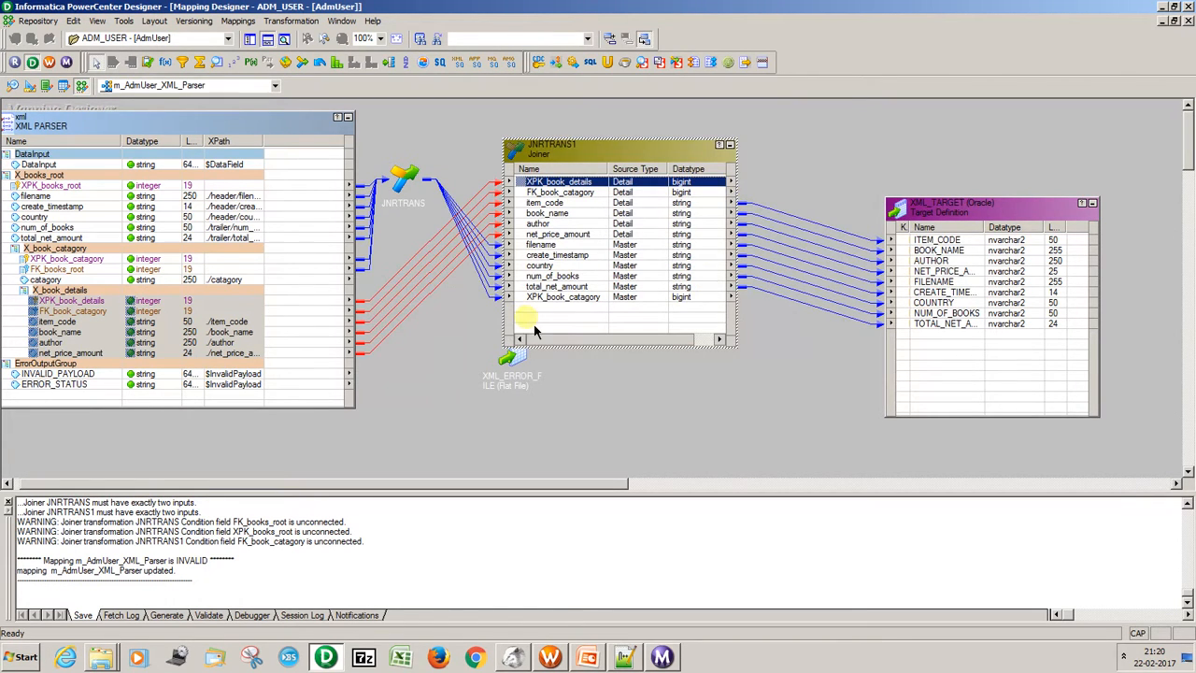
{"action": "double_click", "coordinate": [523, 376]}
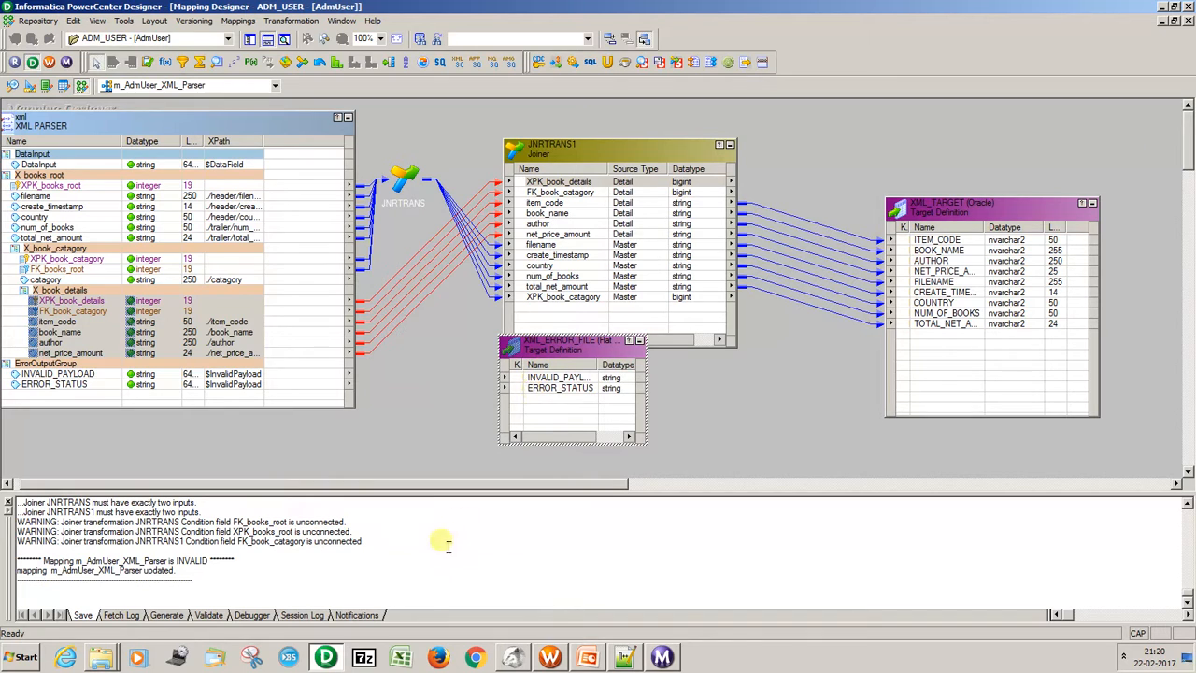
Inspect XML_ERROR_FILE.txt from the AdmUser folder in Notepad++, close it, and switch back to PowerCenter Designer.
{"action": "left_click", "coordinate": [103, 661]}
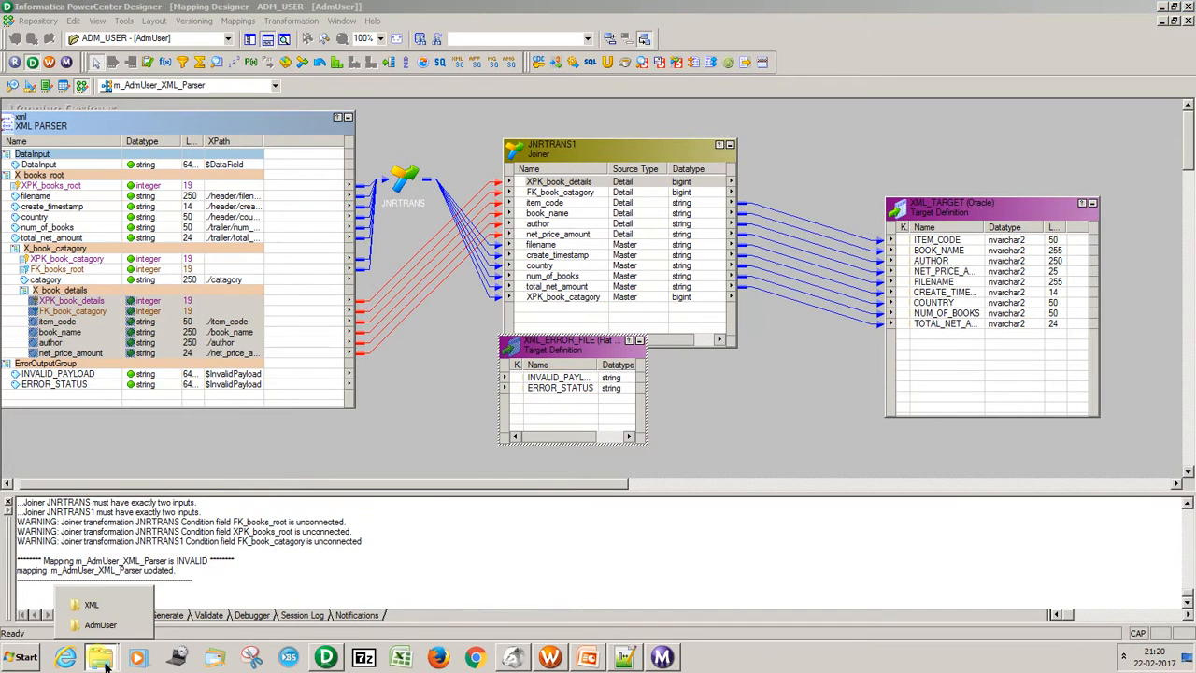
{"action": "left_click", "coordinate": [100, 625]}
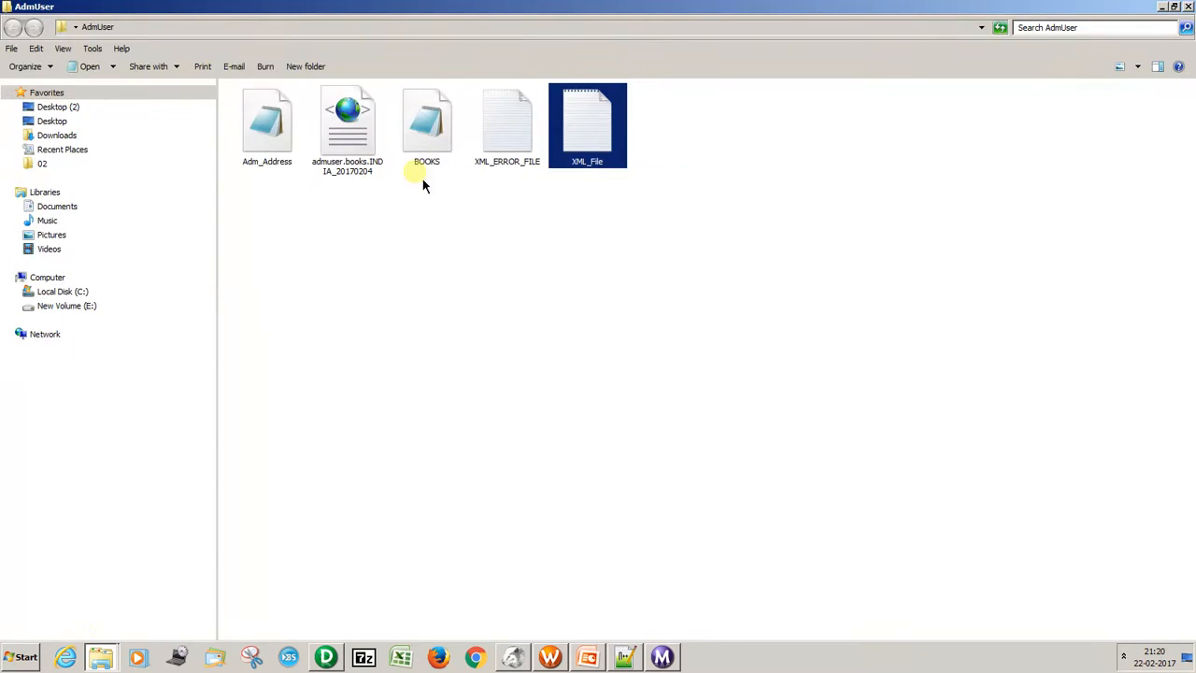
{"action": "left_click", "coordinate": [491, 148]}
{"action": "right_click", "coordinate": [488, 143]}
{"action": "left_click", "coordinate": [534, 198]}
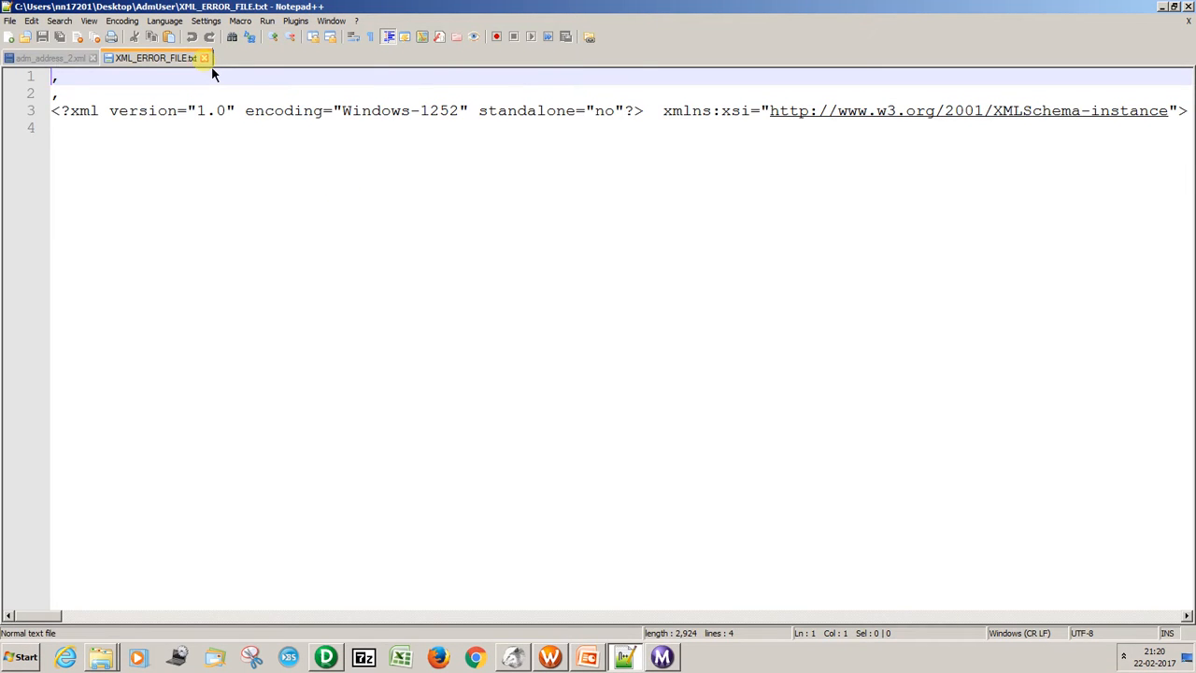
{"action": "left_click", "coordinate": [205, 58]}
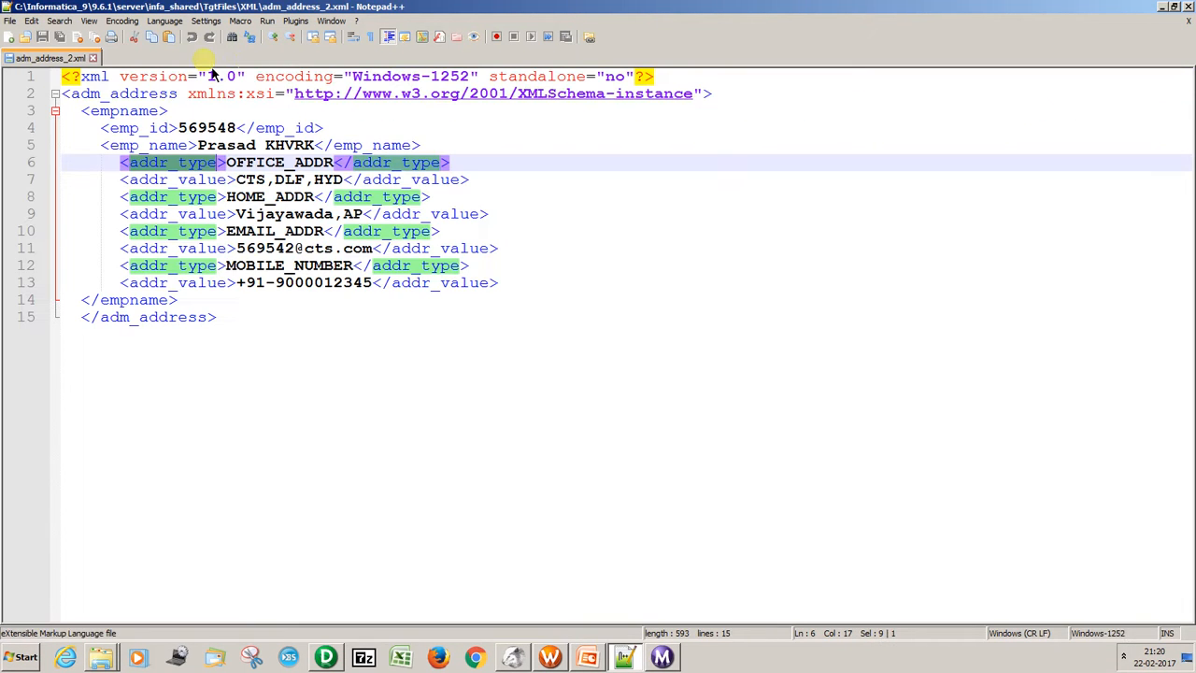
{"action": "left_click", "coordinate": [1162, 7]}
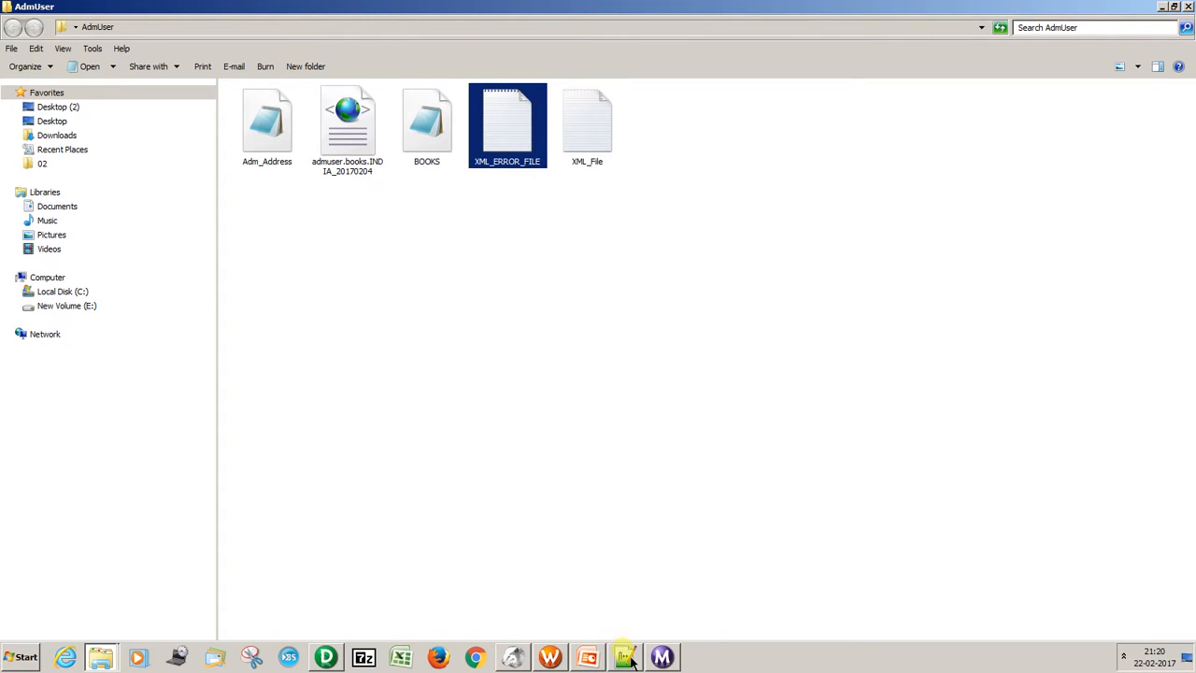
{"action": "left_click", "coordinate": [326, 658]}
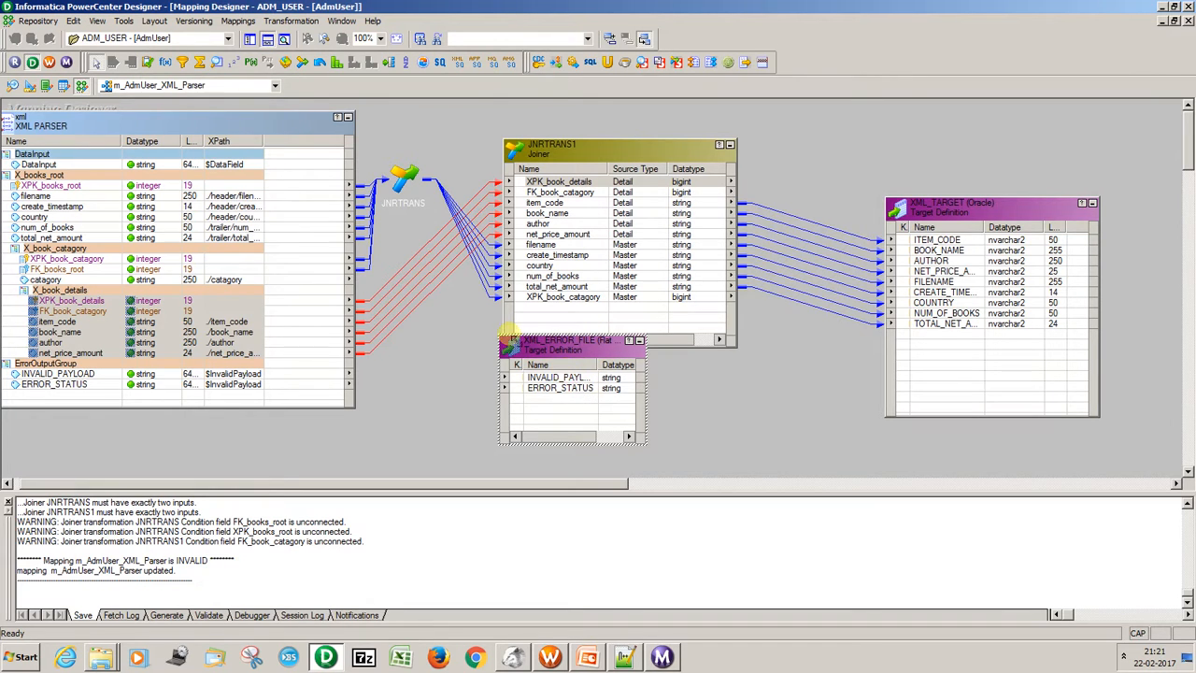
Enlarge the XML_ERROR_FILE target, widen its Name column, and move it clear of JNRTRANS.
{"action": "left_click_drag", "start_coordinate": [504, 339], "coordinate": [358, 204]}
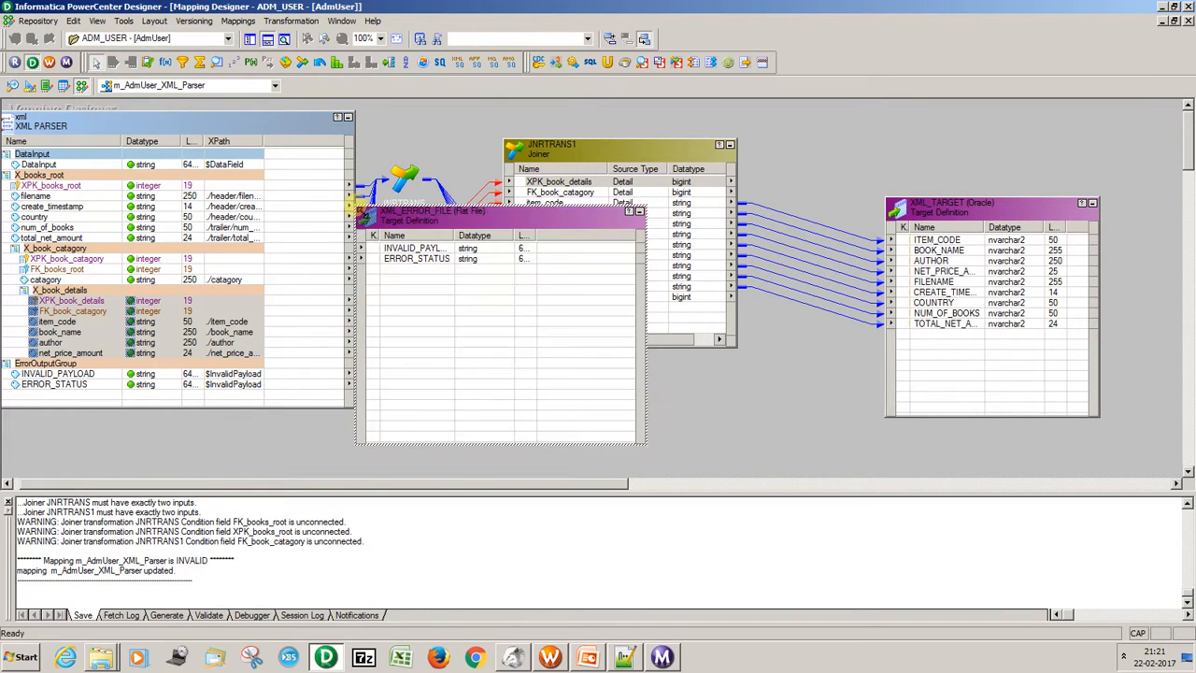
{"action": "left_click_drag", "start_coordinate": [461, 236], "coordinate": [496, 239]}
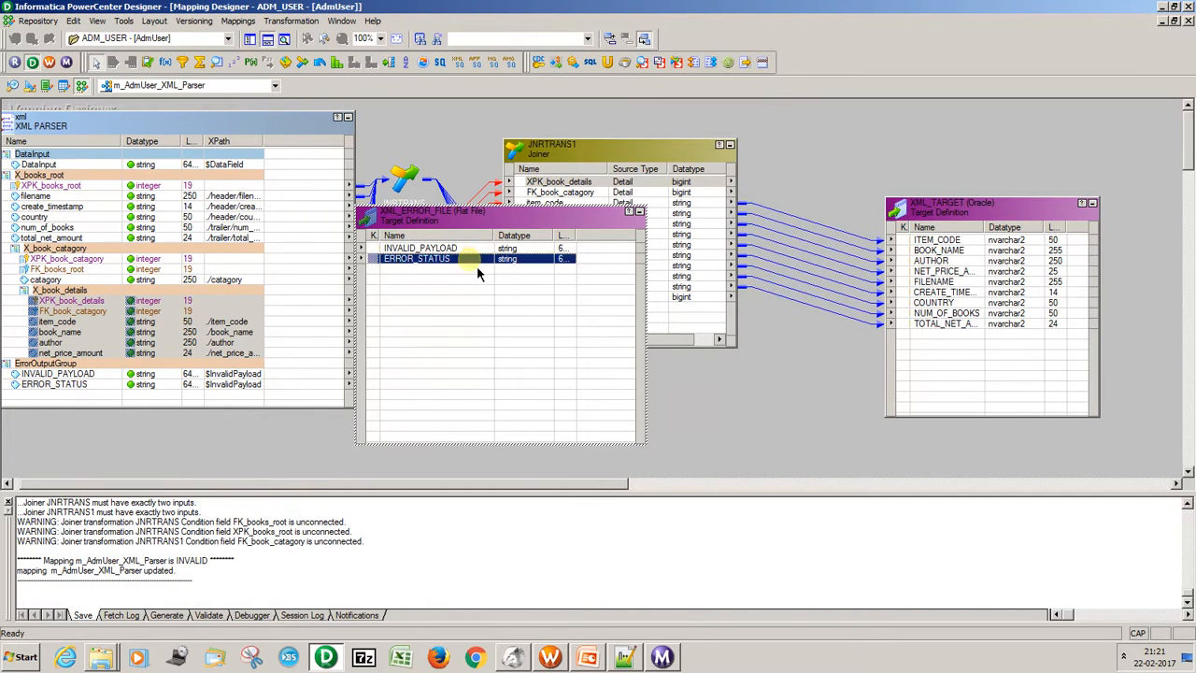
{"action": "left_click", "coordinate": [471, 249]}
{"action": "left_click_drag", "start_coordinate": [587, 238], "coordinate": [842, 297]}
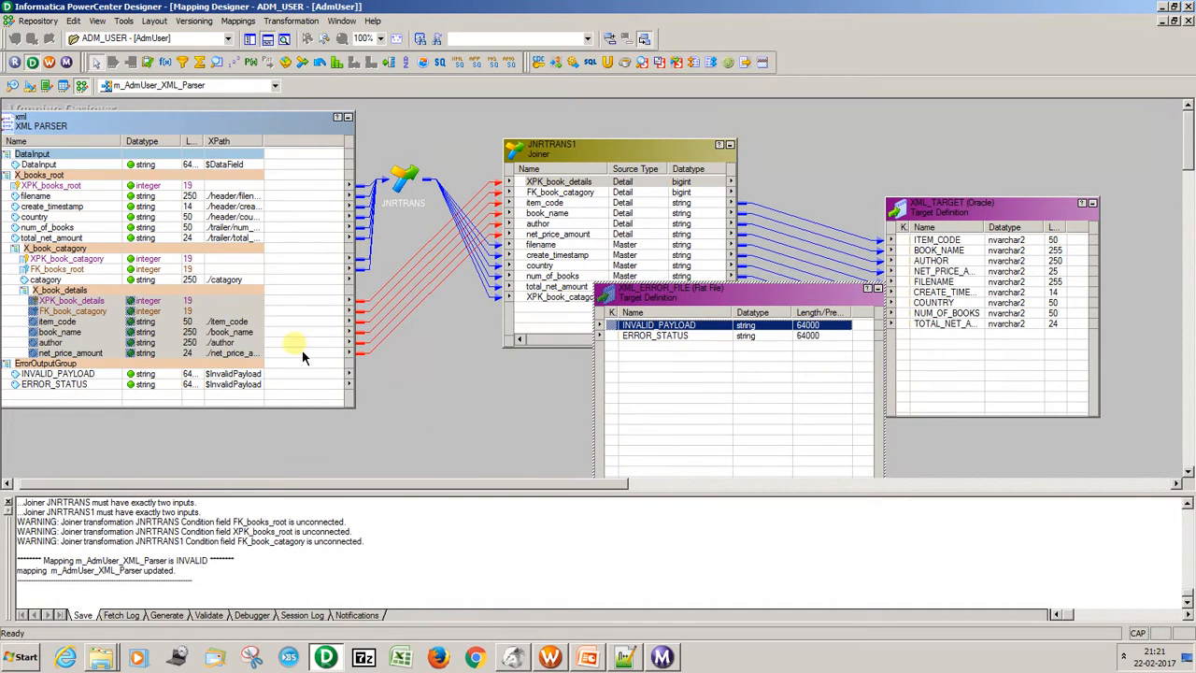
Link the parser's INVALID_PAYLOAD and ERROR_STATUS ports to the matching ports of XML_ERROR_FILE.
{"action": "left_click", "coordinate": [222, 374]}
{"action": "left_click_drag", "start_coordinate": [254, 375], "coordinate": [645, 326]}
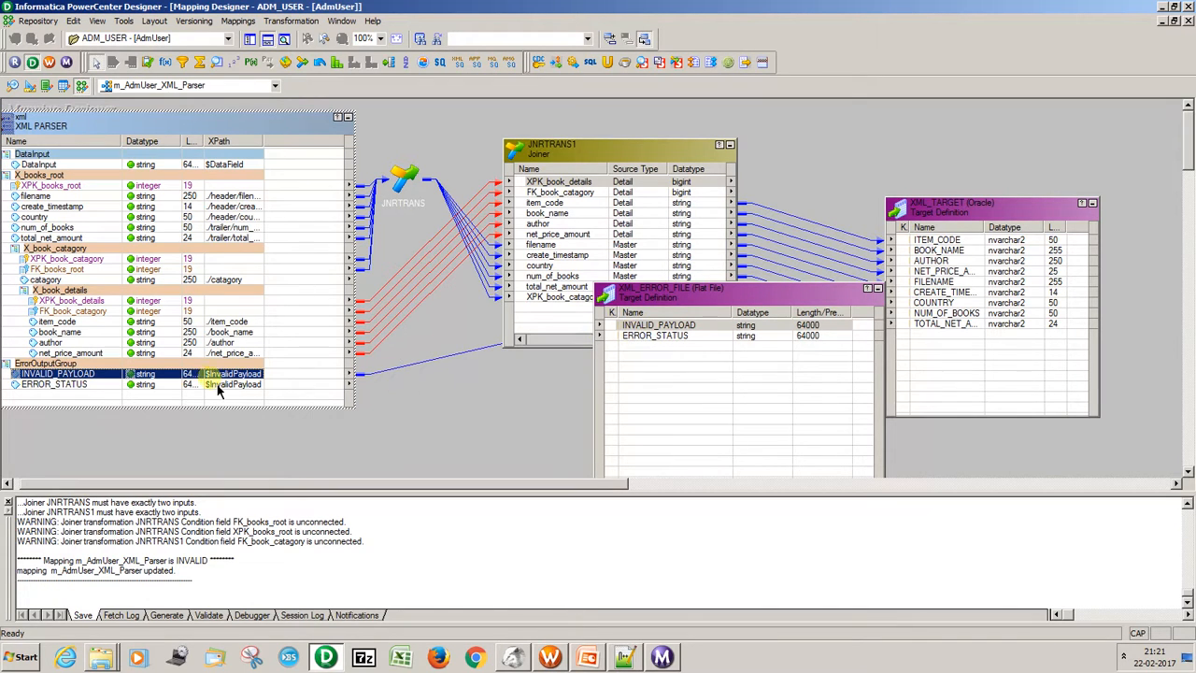
{"action": "left_click", "coordinate": [219, 385]}
{"action": "left_click_drag", "start_coordinate": [237, 388], "coordinate": [575, 371]}
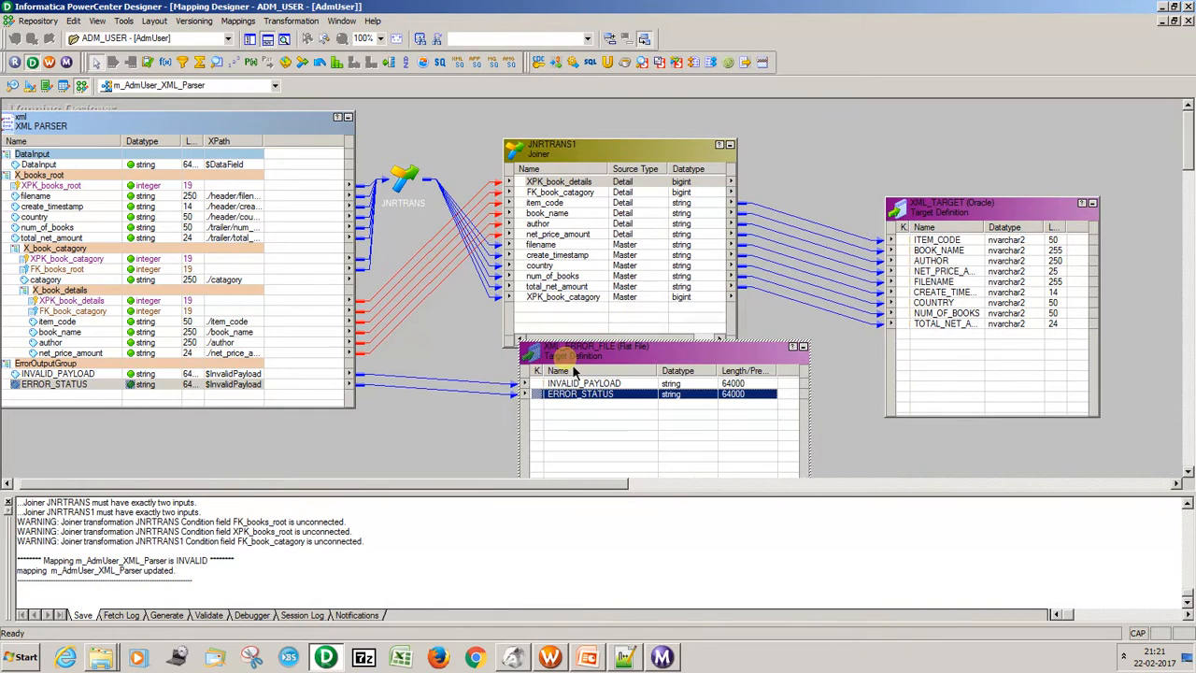
Arrange all mapping objects as icons, save m_AdmUser_XML_Parser, and check its validation status in the save log.
{"action": "right_click", "coordinate": [427, 153]}
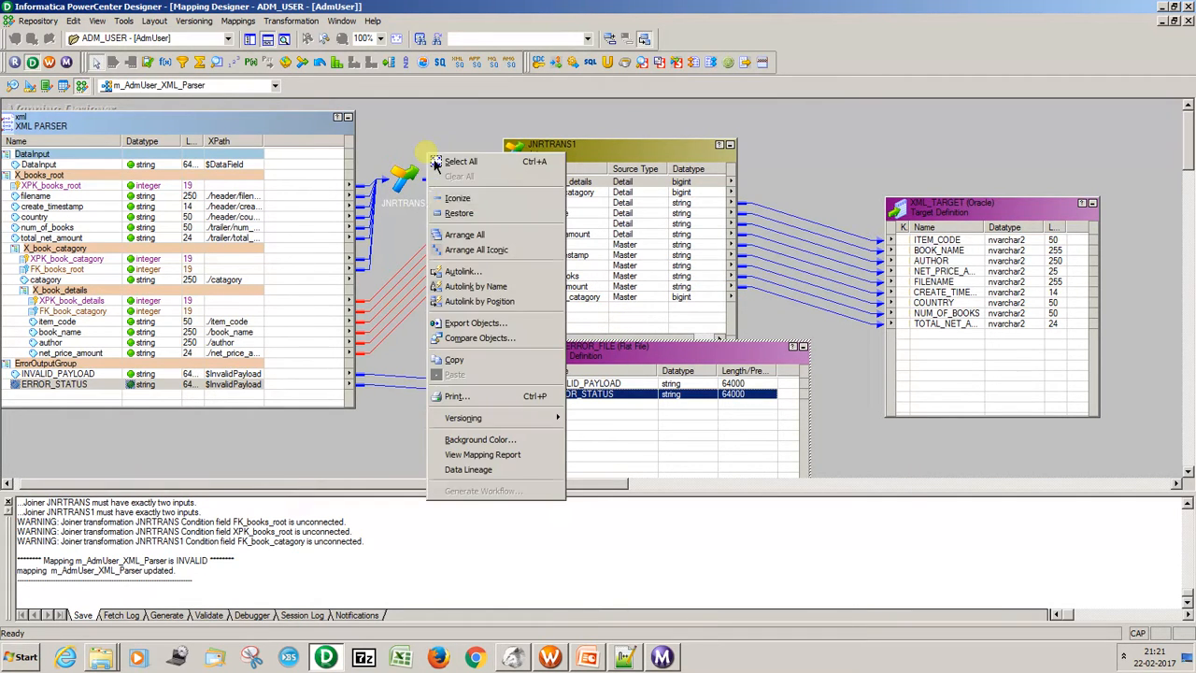
{"action": "left_click", "coordinate": [477, 261]}
{"action": "key", "text": "ctrl+s"}
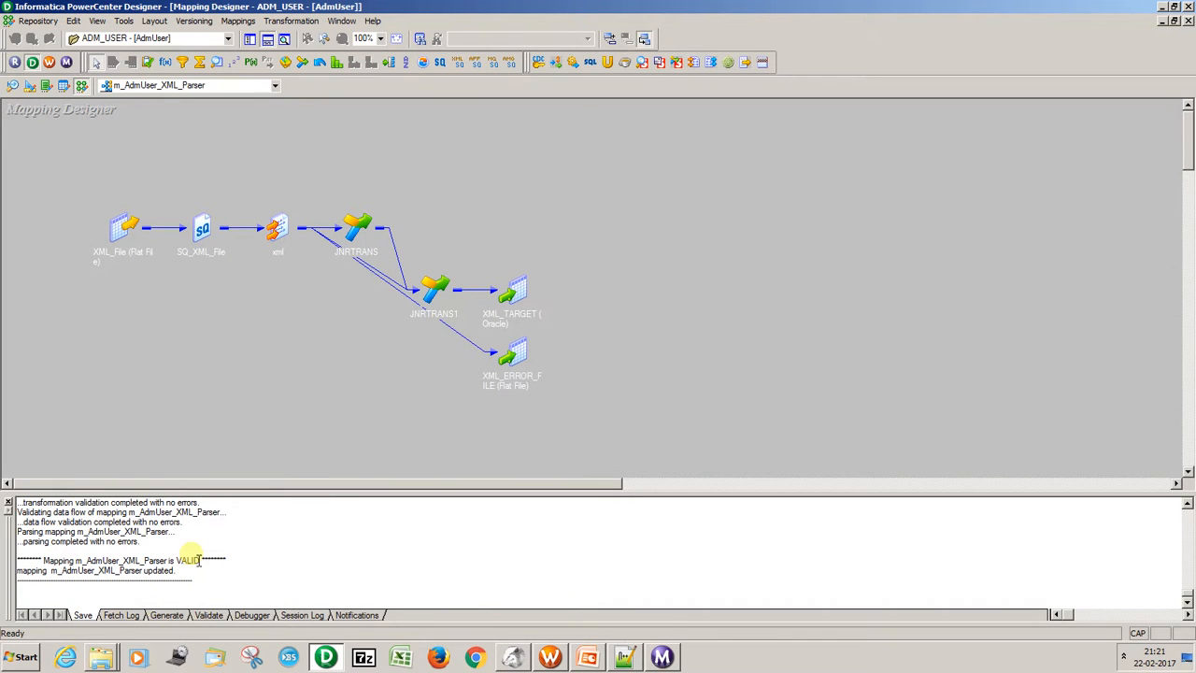
{"action": "left_click_drag", "start_coordinate": [199, 563], "coordinate": [169, 561]}
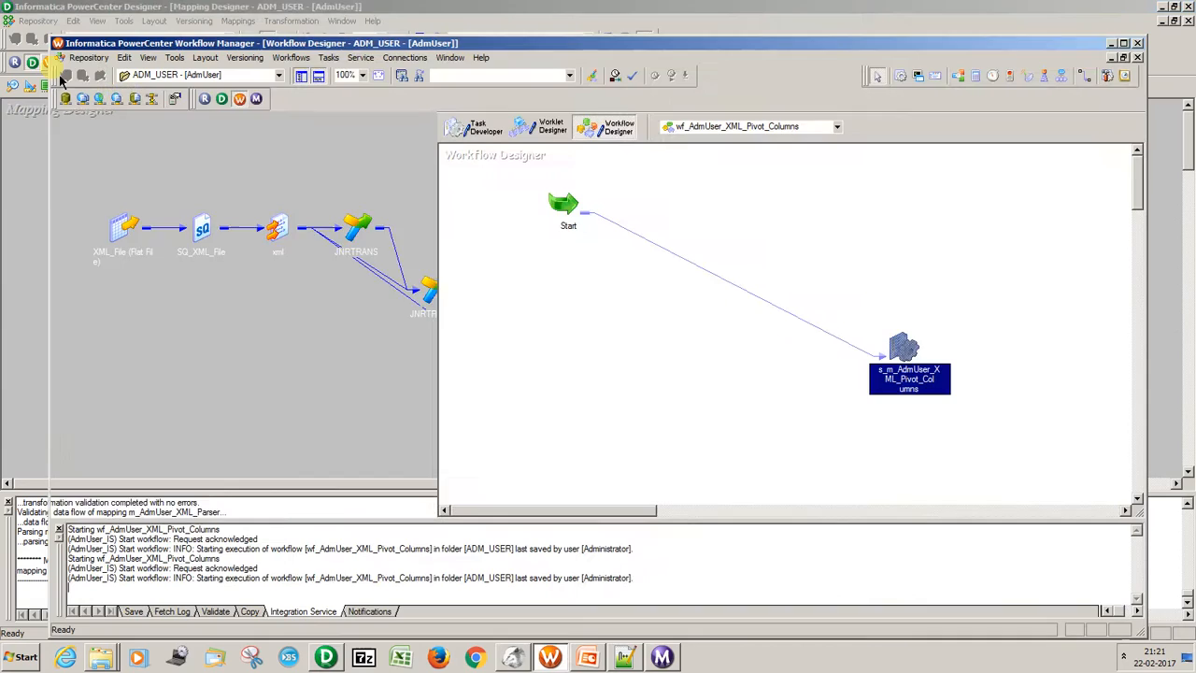
Switch to Workflow Manager and open the wf_AdmUser_XML_Parser workflow in the Workflow Designer.
{"action": "left_click", "coordinate": [49, 62]}
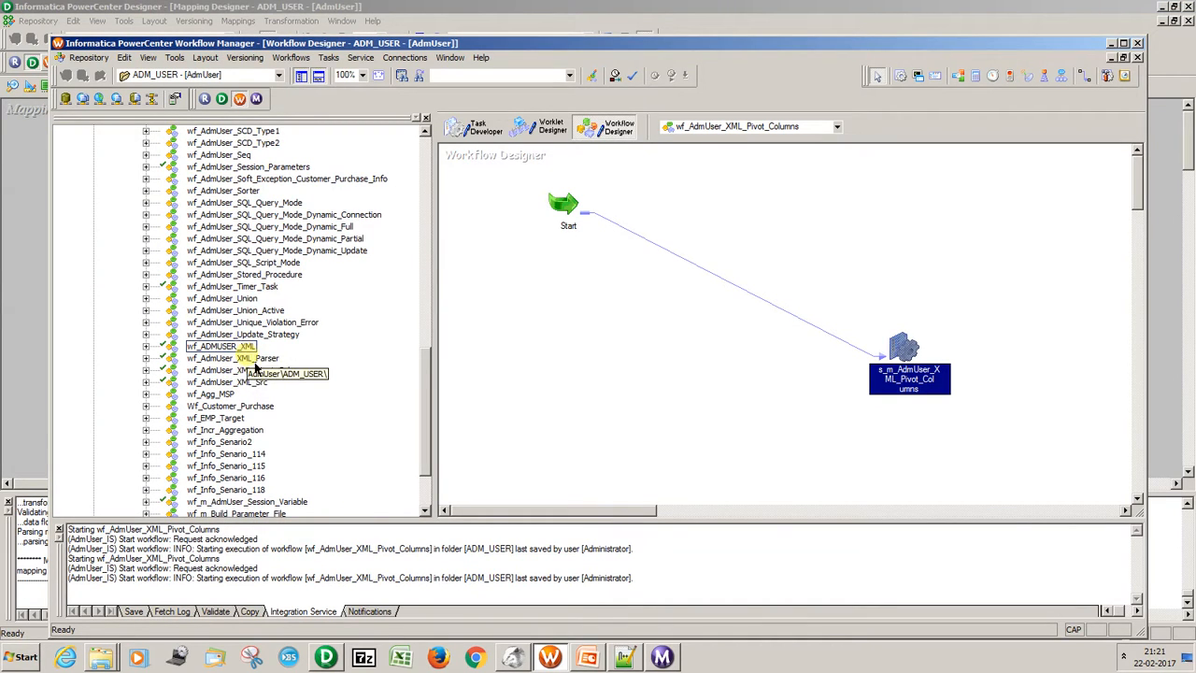
{"action": "right_click", "coordinate": [255, 360]}
{"action": "left_click", "coordinate": [271, 399]}
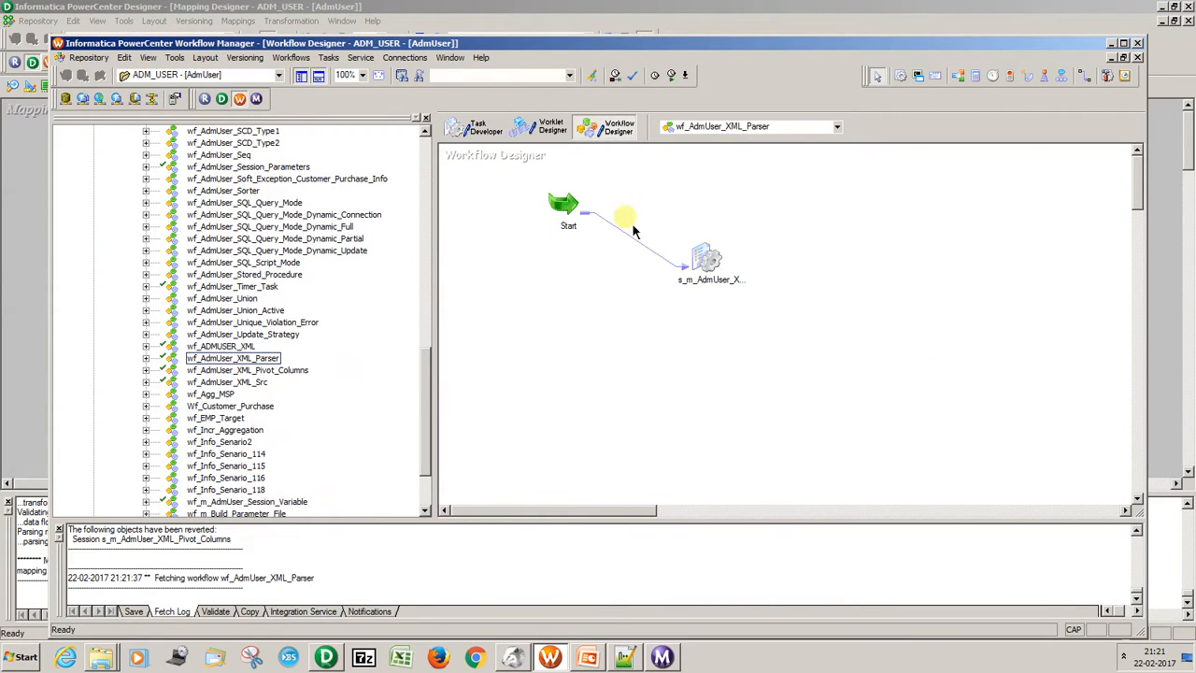
Try to refresh the mapping of session s_m_AdmUser_XML_Parser and save the workflow.
{"action": "right_click", "coordinate": [712, 266]}
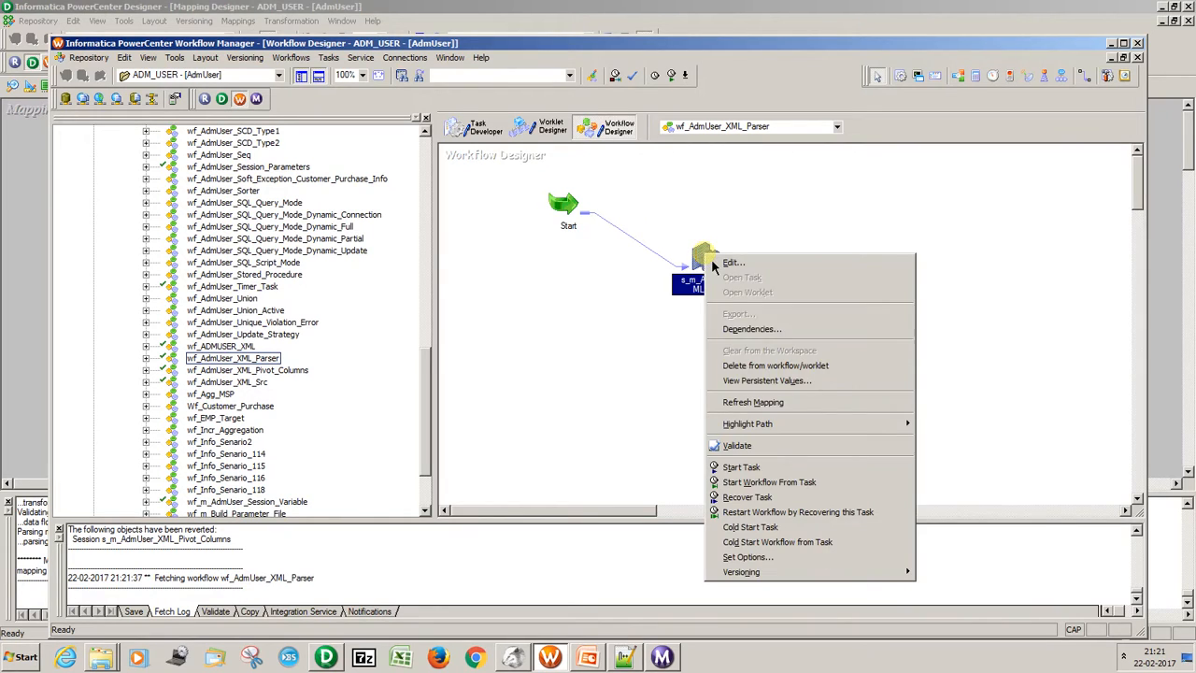
{"action": "left_click", "coordinate": [748, 412]}
{"action": "key", "text": "ctrl+s"}
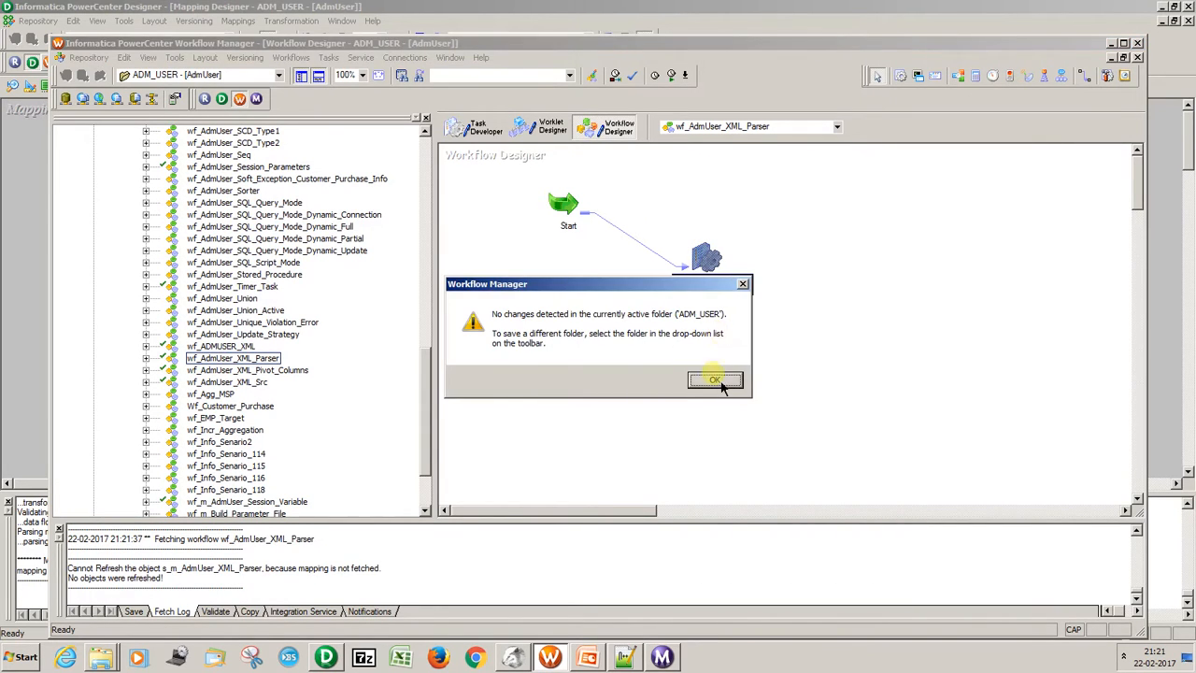
{"action": "left_click", "coordinate": [718, 378]}
Open session s_m_AdmUser_XML_Parser to fetch its updated mapping, close its editor, and save the workflow.
{"action": "double_click", "coordinate": [718, 274]}
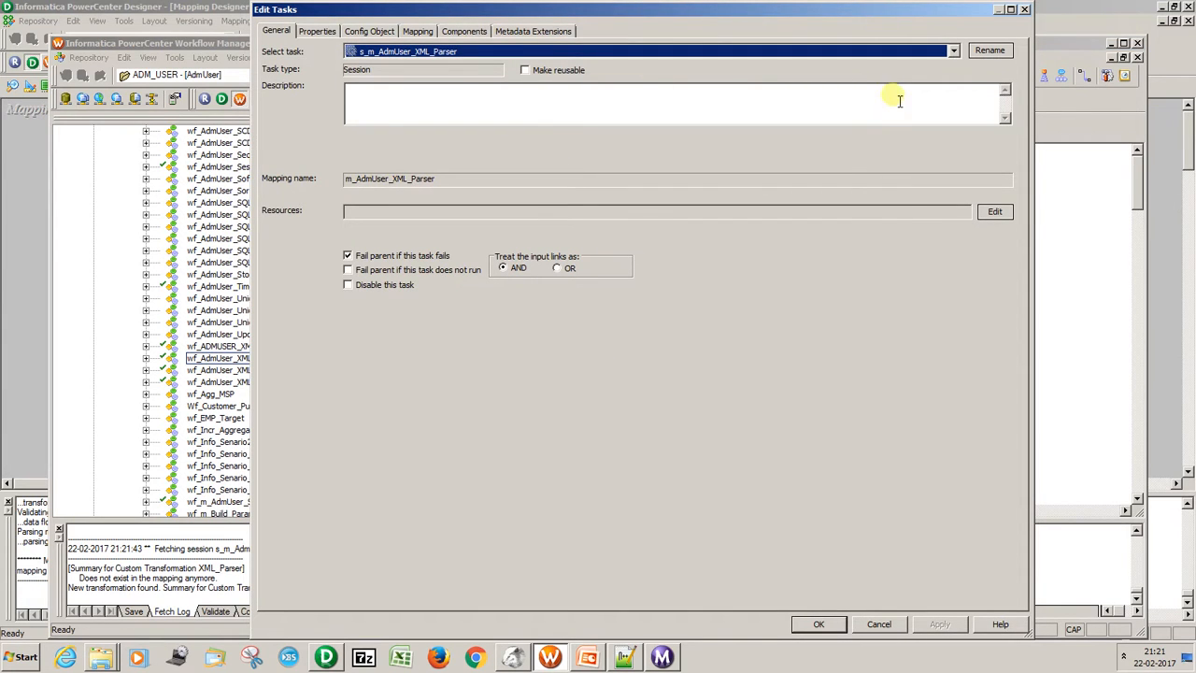
{"action": "left_click", "coordinate": [1025, 8]}
{"action": "key", "text": "ctrl+s"}
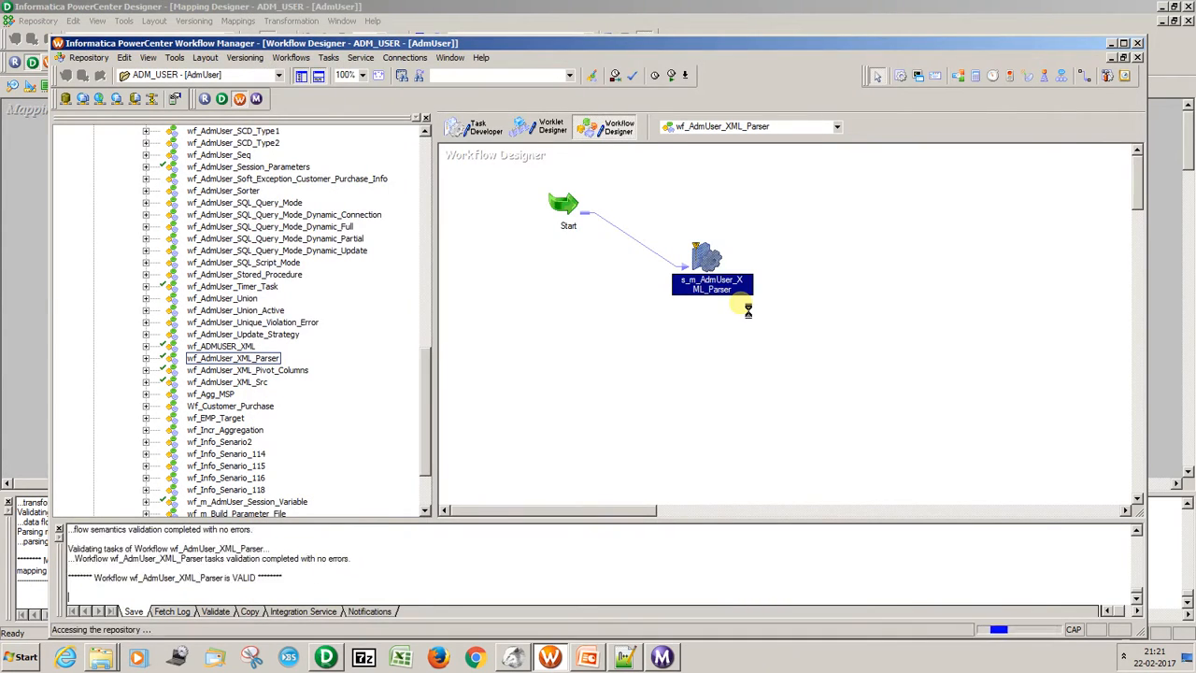
Open session s_m_AdmUser_XML_Parser and review the SQ_XML_File source's file directory, filename and reader properties in its mapping settings.
{"action": "double_click", "coordinate": [716, 269]}
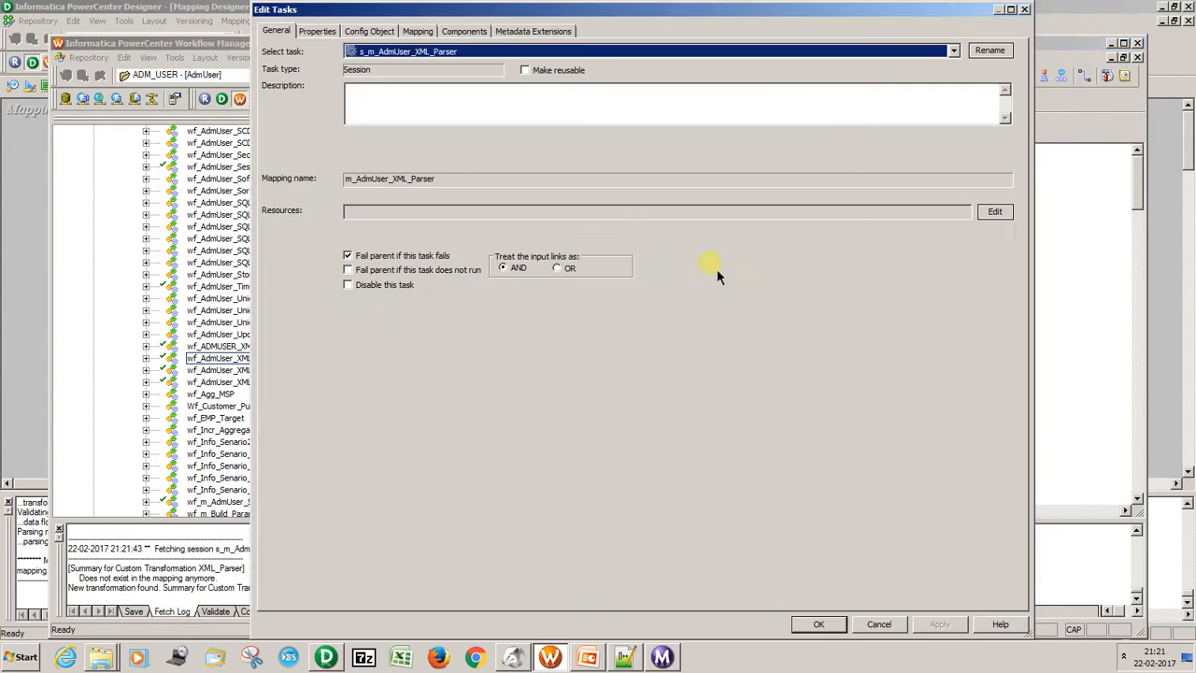
{"action": "left_click", "coordinate": [417, 31]}
{"action": "left_click", "coordinate": [355, 175]}
{"action": "left_click", "coordinate": [336, 148]}
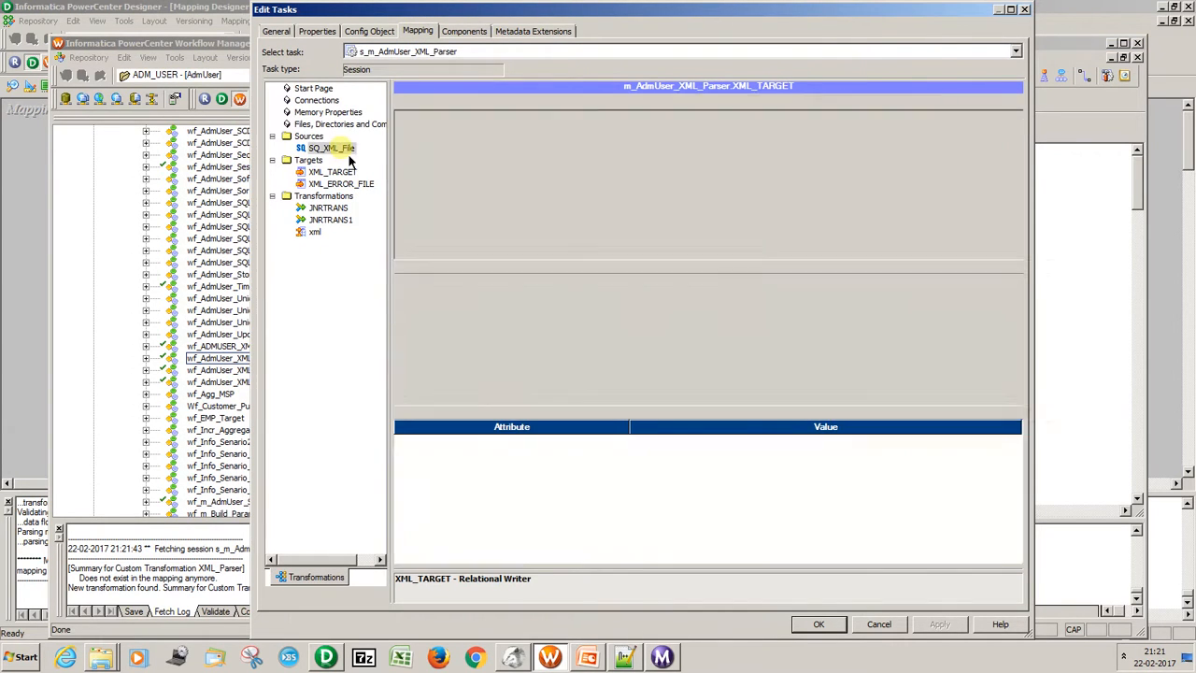
{"action": "left_click_drag", "start_coordinate": [1024, 482], "coordinate": [1023, 497]}
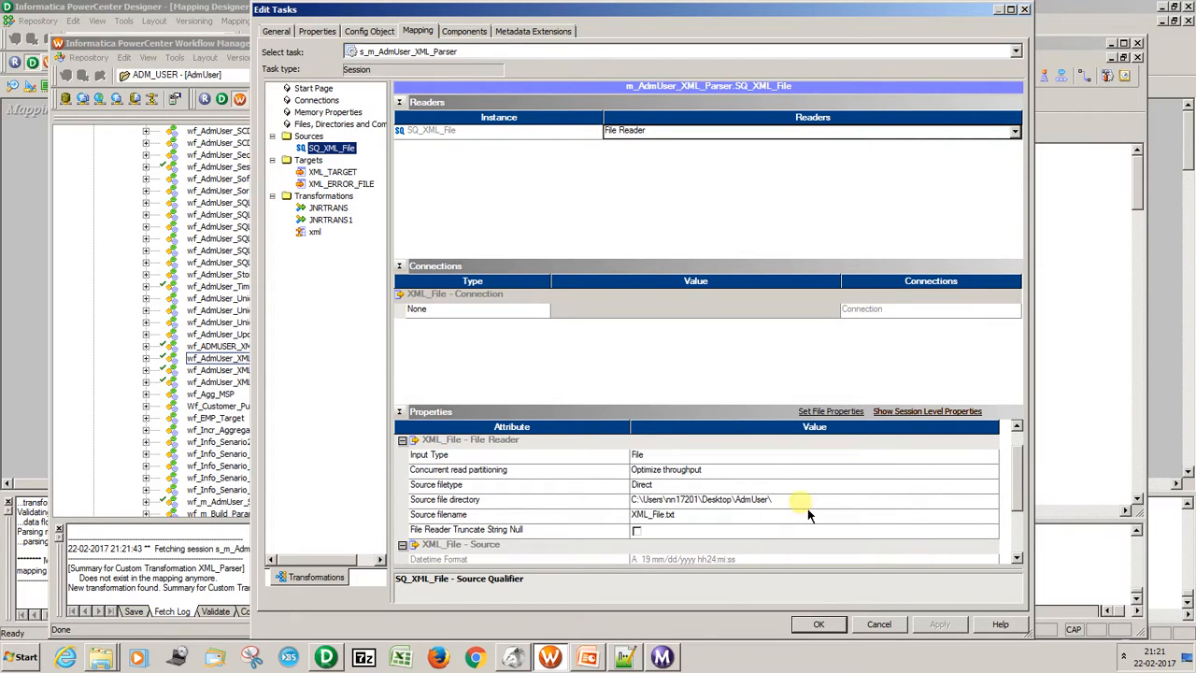
{"action": "left_click", "coordinate": [807, 507]}
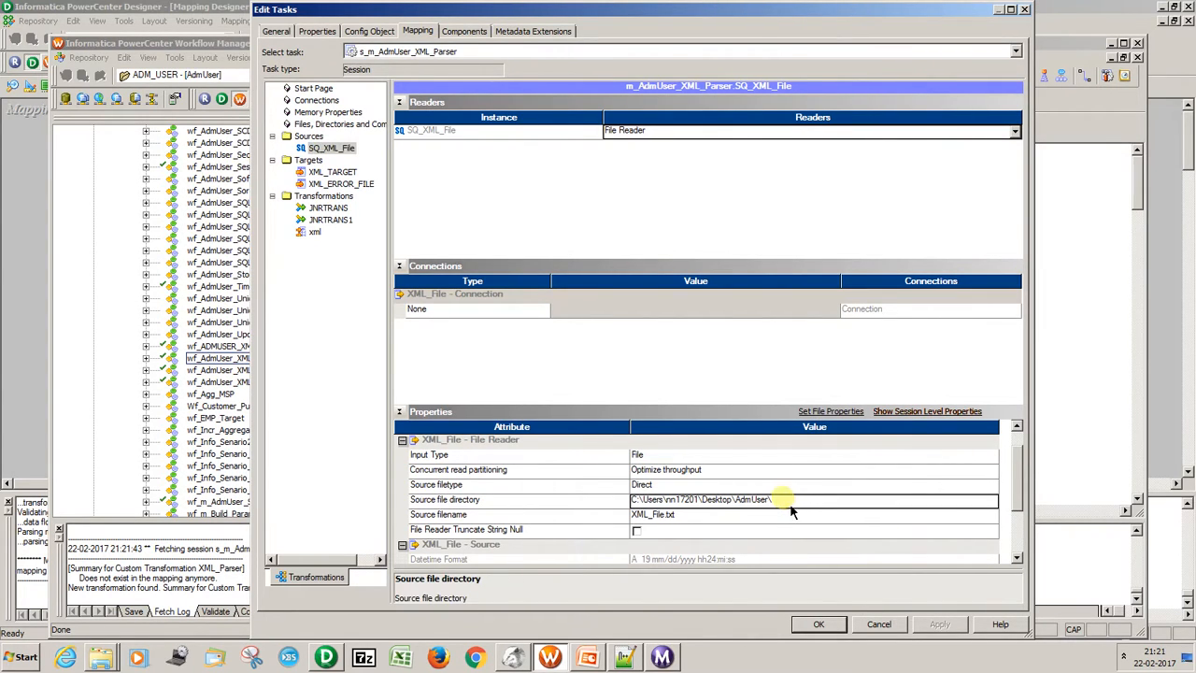
{"action": "left_click", "coordinate": [709, 520]}
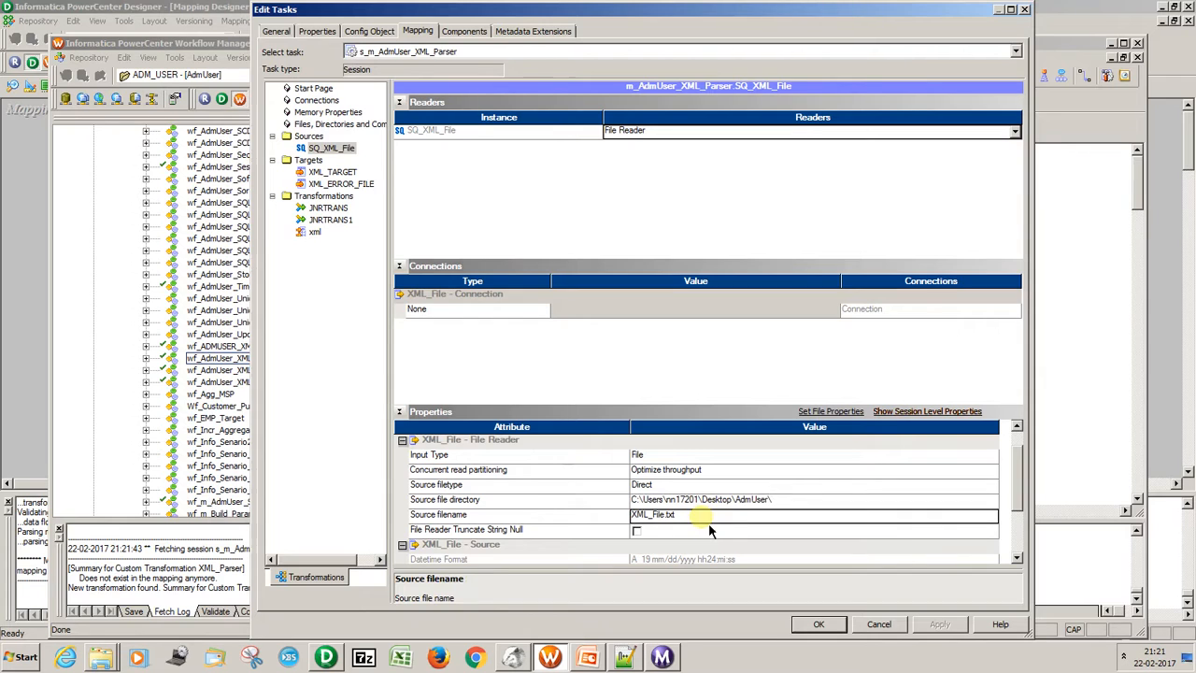
{"action": "left_click_drag", "start_coordinate": [1026, 484], "coordinate": [1017, 500]}
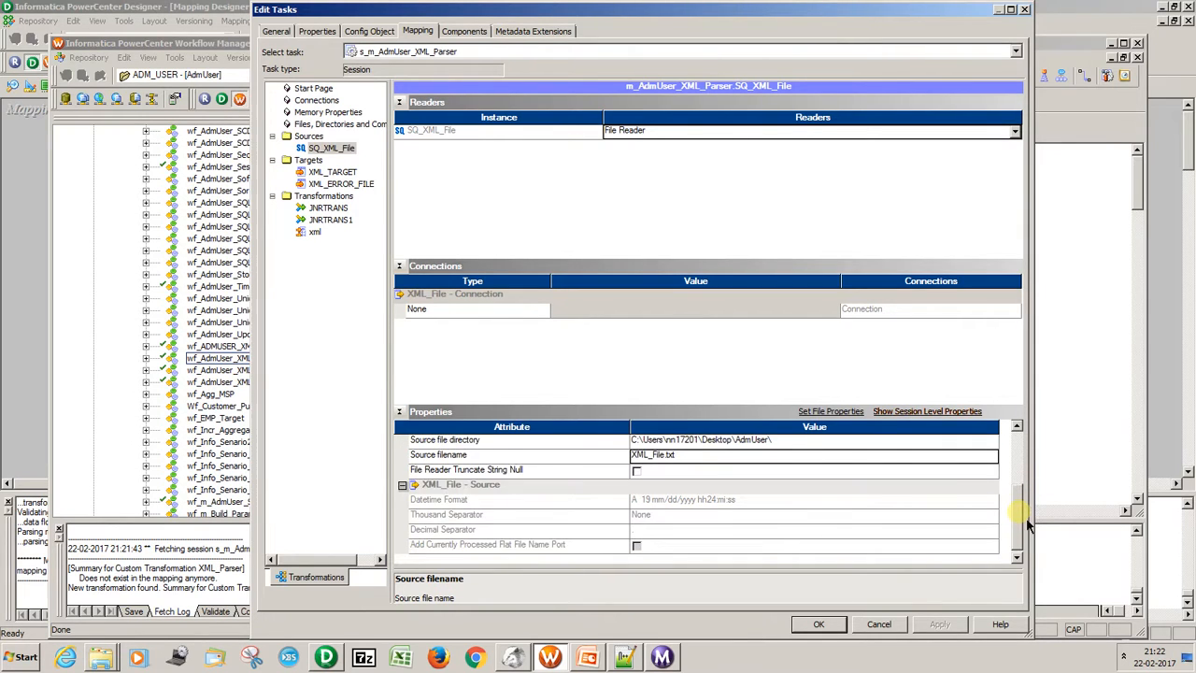
Check the writer settings of XML_TARGET and the output file settings of XML_ERROR_FILE, accept the session, and save the workflow.
{"action": "left_click", "coordinate": [333, 173]}
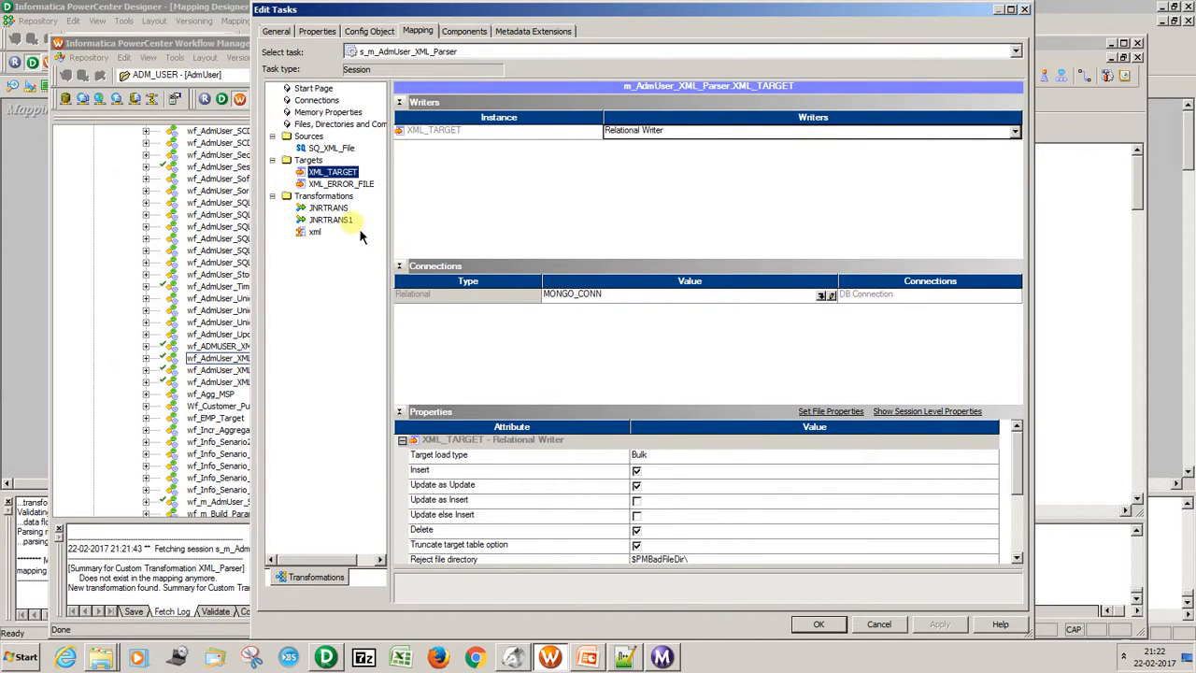
{"action": "left_click", "coordinate": [339, 184]}
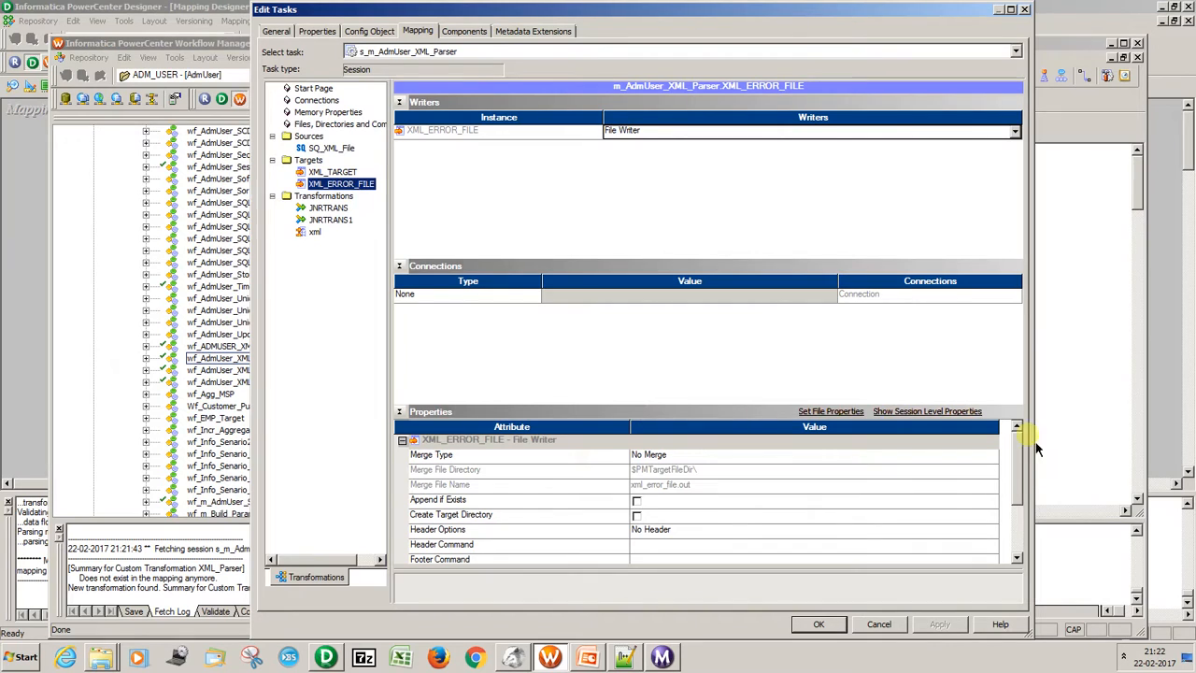
{"action": "scroll", "coordinate": [1020, 476], "scroll_direction": "down", "scroll_amount": 3}
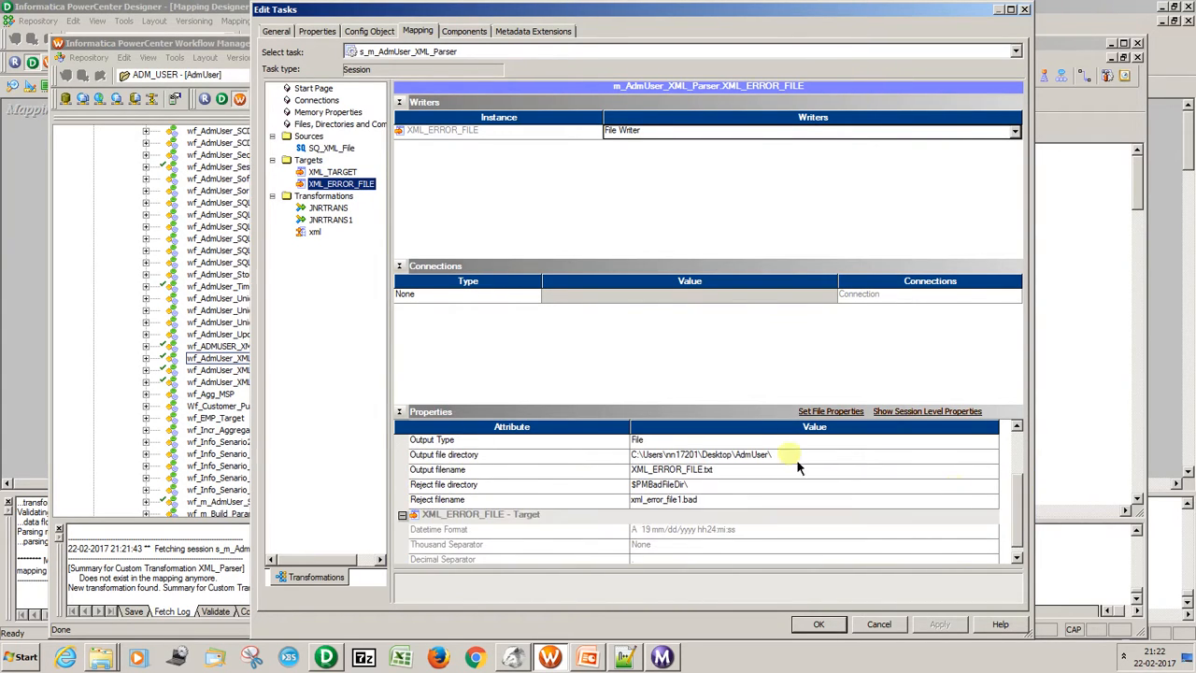
{"action": "left_click", "coordinate": [745, 473]}
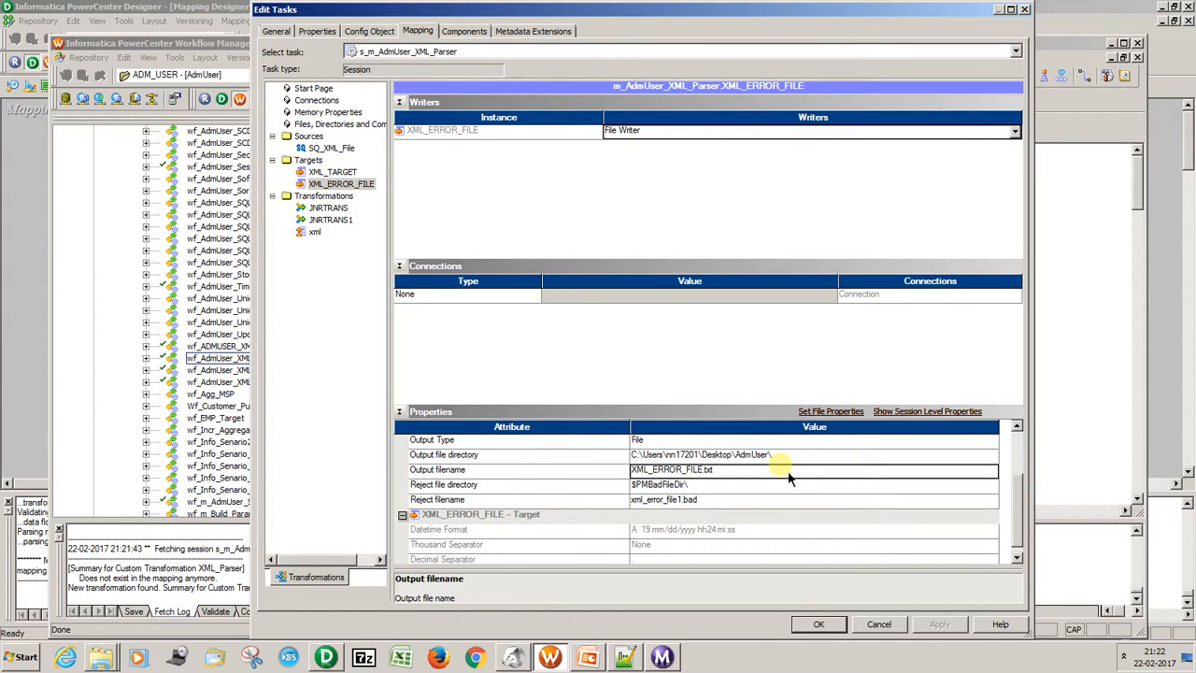
{"action": "left_click", "coordinate": [813, 628]}
{"action": "key", "text": "ctrl+s"}
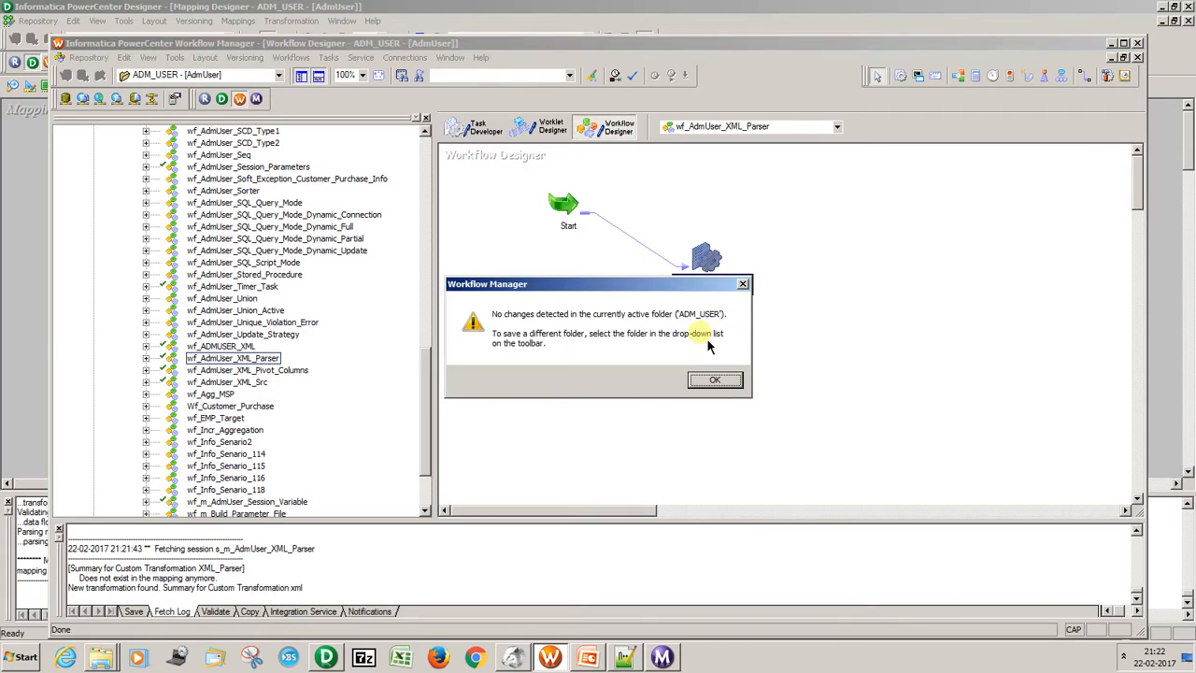
{"action": "left_click", "coordinate": [714, 379]}
Open the AdmUser folder on the desktop and permanently delete the old XML_ERROR_FILE.
{"action": "key", "text": "super+d"}
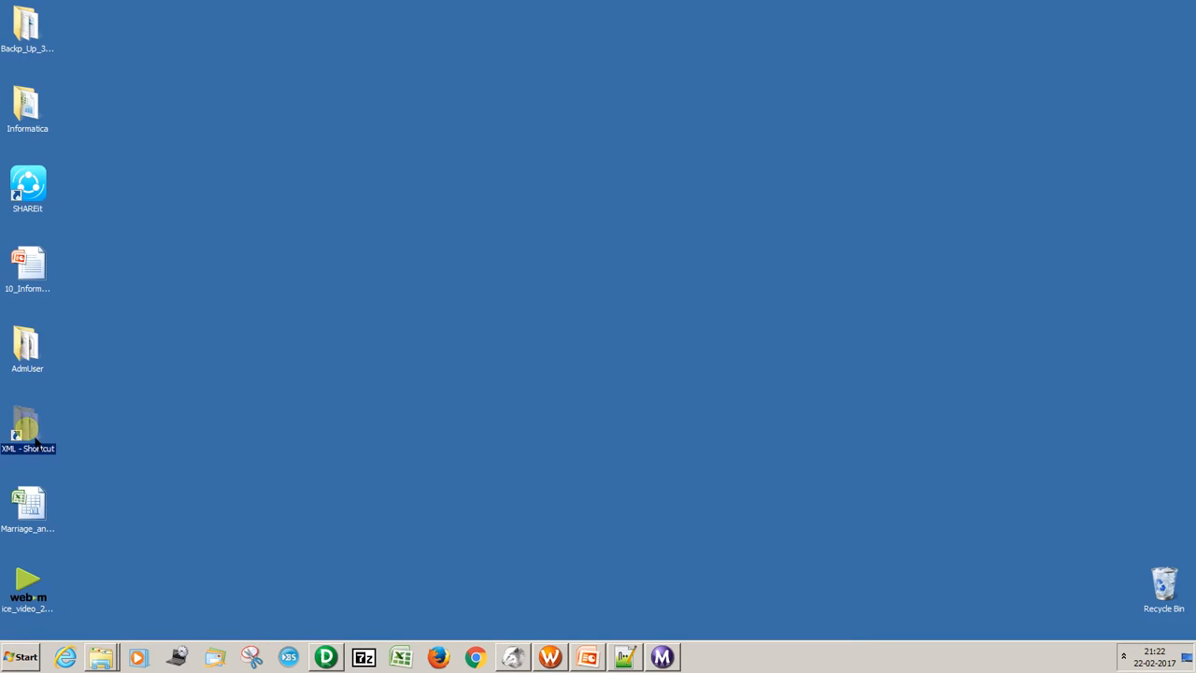
{"action": "double_click", "coordinate": [41, 342]}
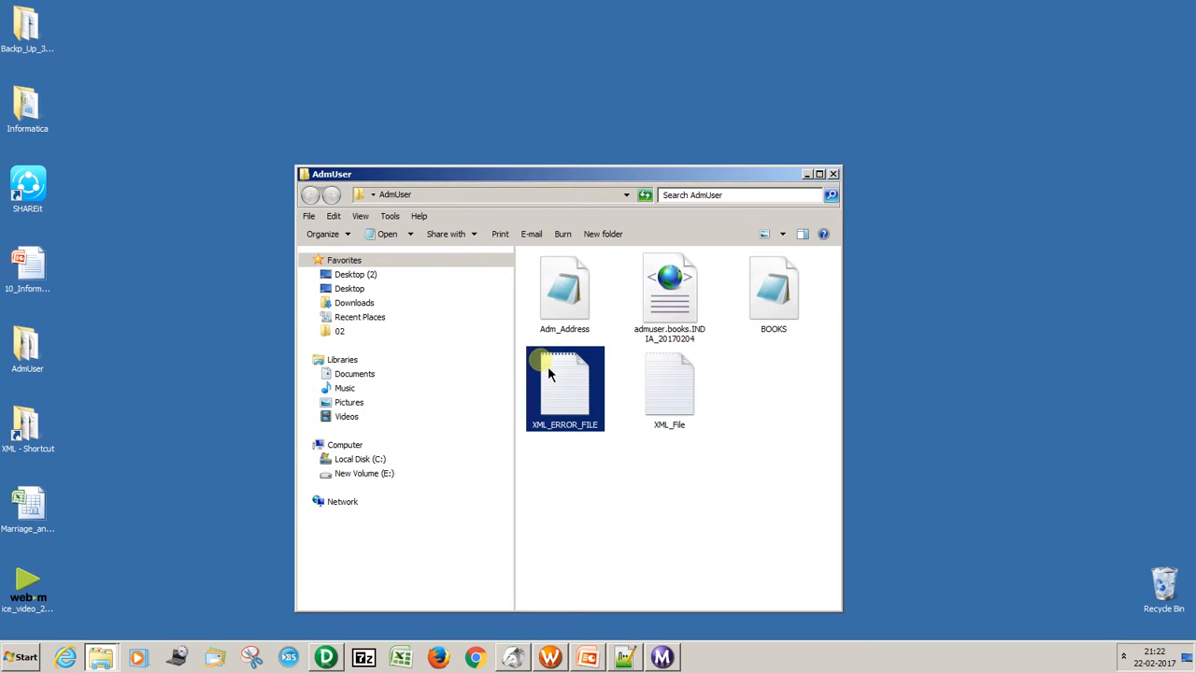
{"action": "left_click", "coordinate": [587, 441]}
{"action": "left_click", "coordinate": [575, 408]}
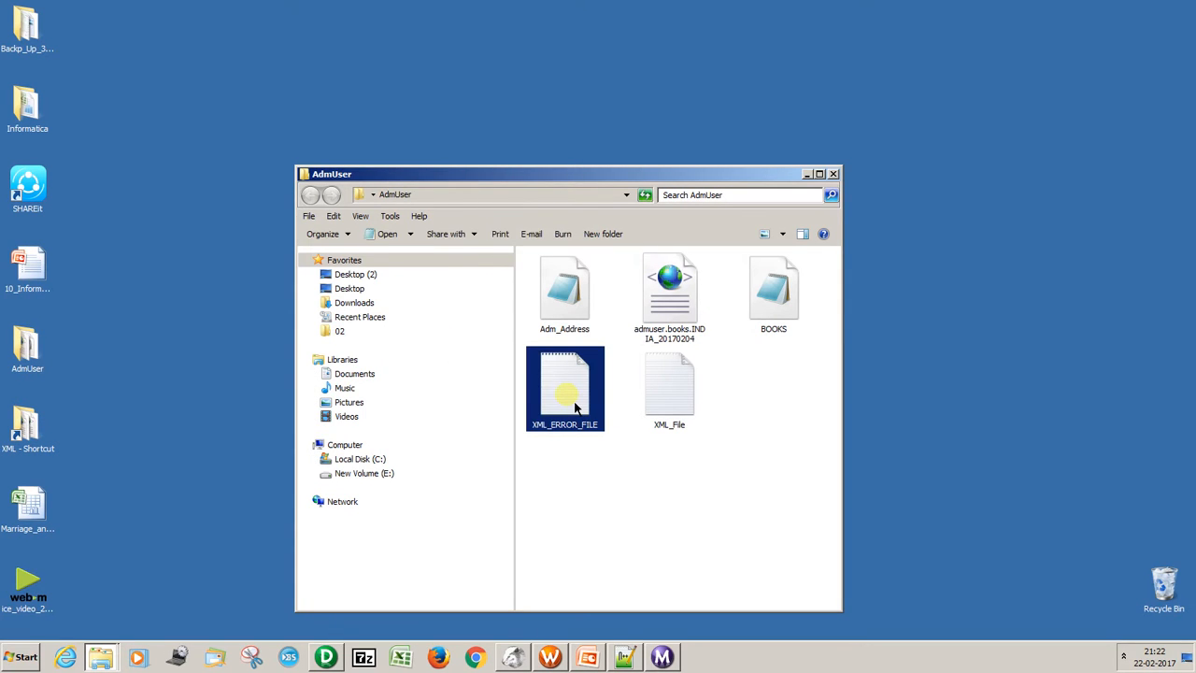
{"action": "key", "text": "shift+Delete"}
{"action": "key", "text": "Return"}
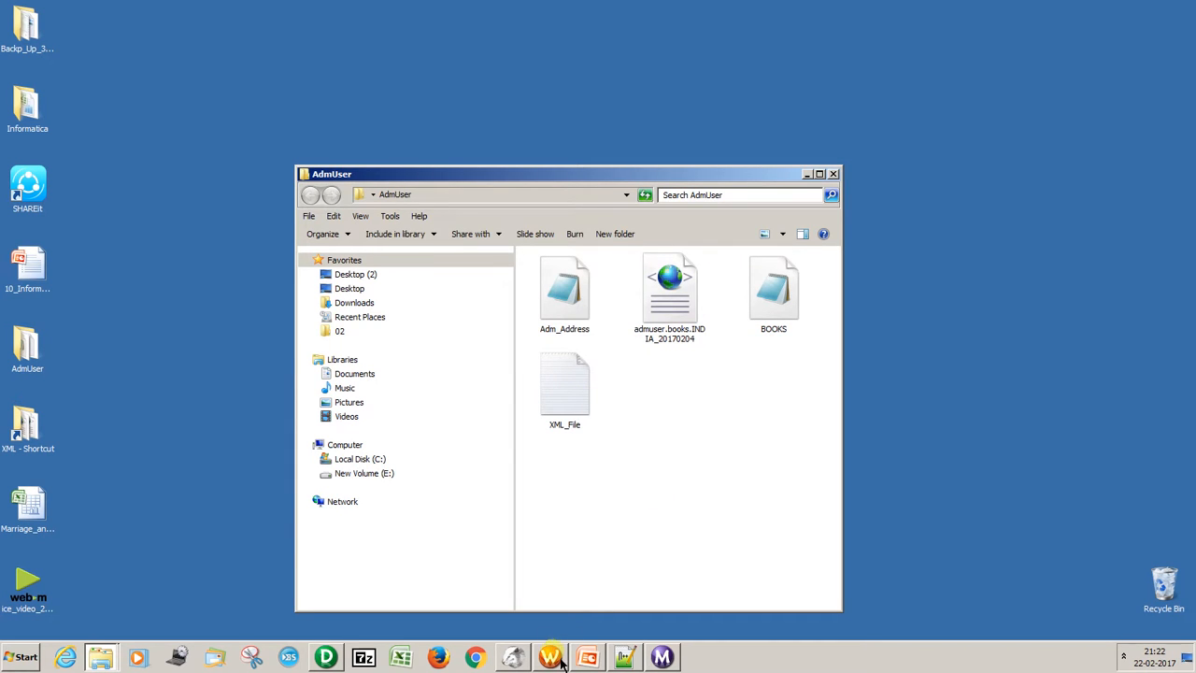
Switch to Workflow Manager and start the wf_AdmUser_XML_Parser workflow.
{"action": "left_click", "coordinate": [552, 657]}
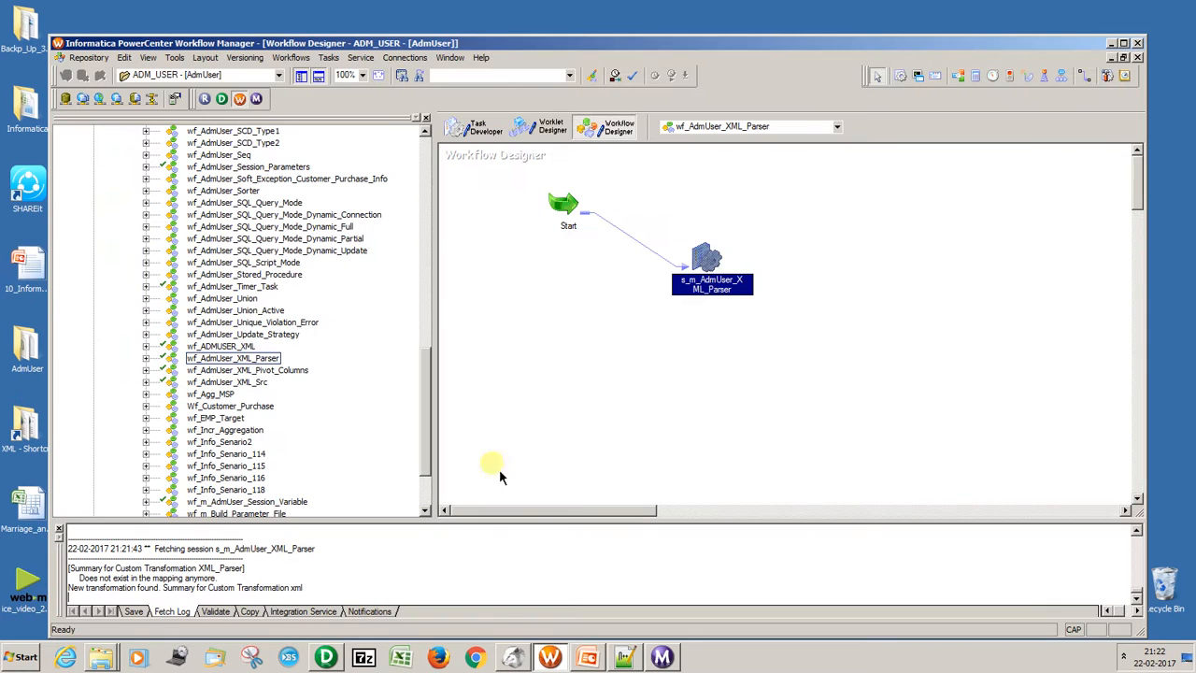
{"action": "left_click", "coordinate": [291, 57]}
{"action": "left_click", "coordinate": [317, 140]}
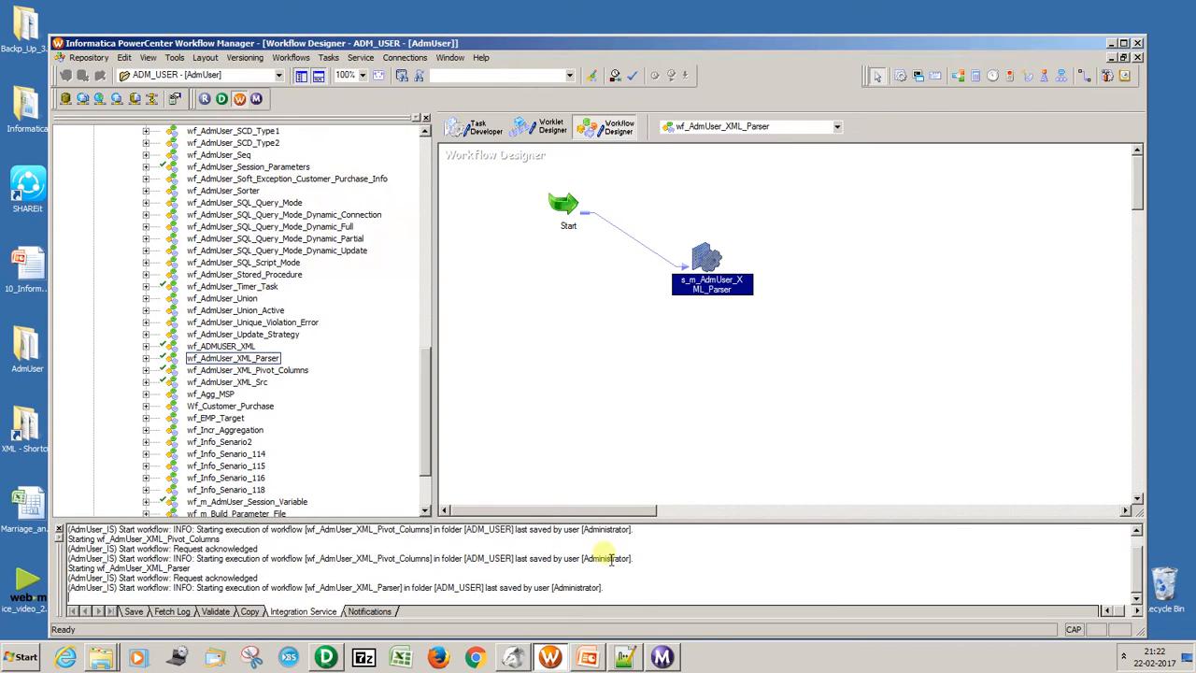
Switch to Workflow Monitor and examine the s_m_AdmUser_XML_Parser run properties, comparing source and target row statistics.
{"action": "left_click", "coordinate": [661, 657]}
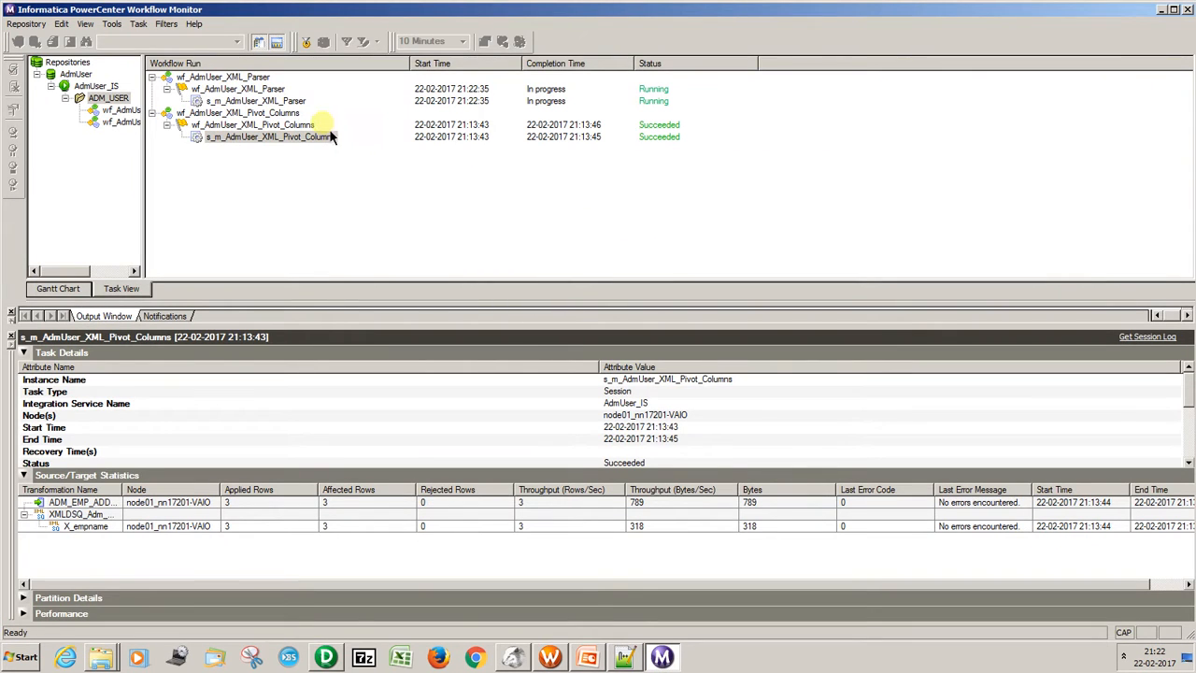
{"action": "right_click", "coordinate": [278, 101]}
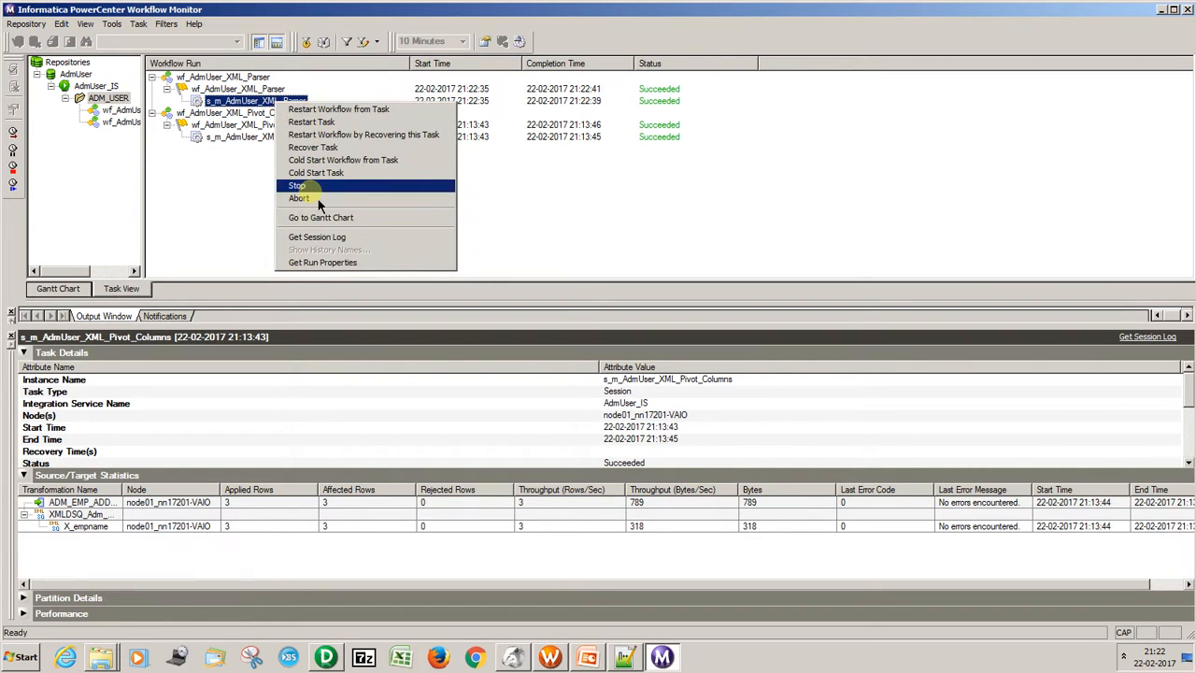
{"action": "left_click", "coordinate": [322, 262]}
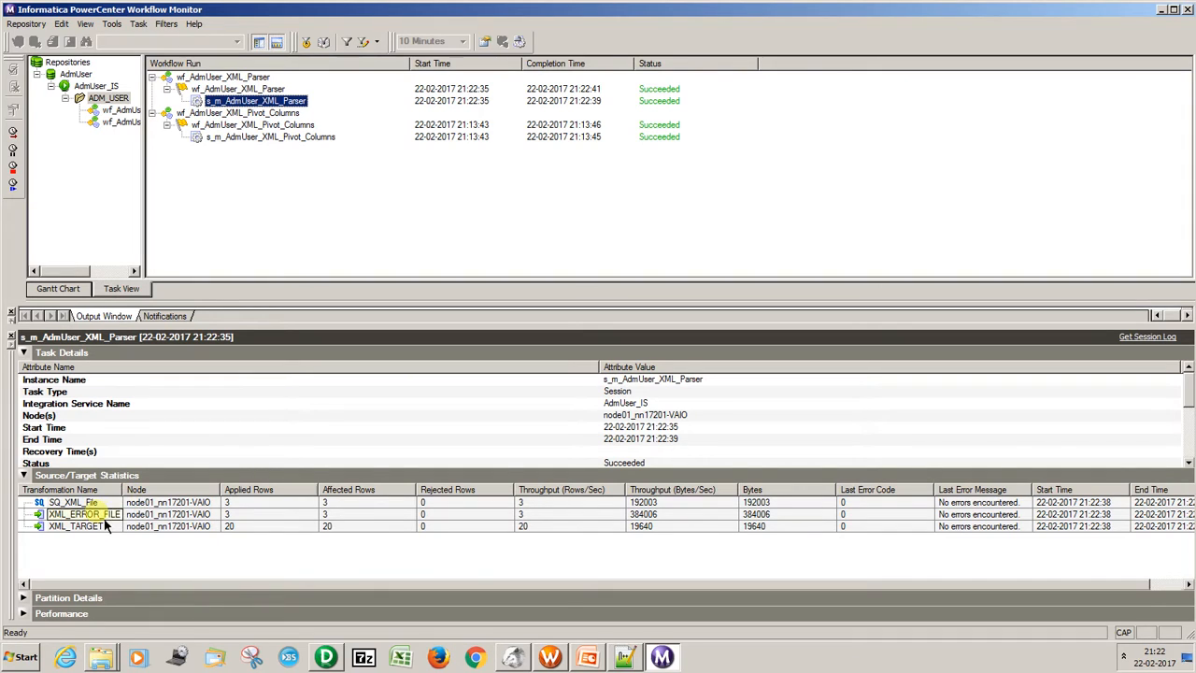
{"action": "left_click_drag", "start_coordinate": [128, 500], "coordinate": [191, 496]}
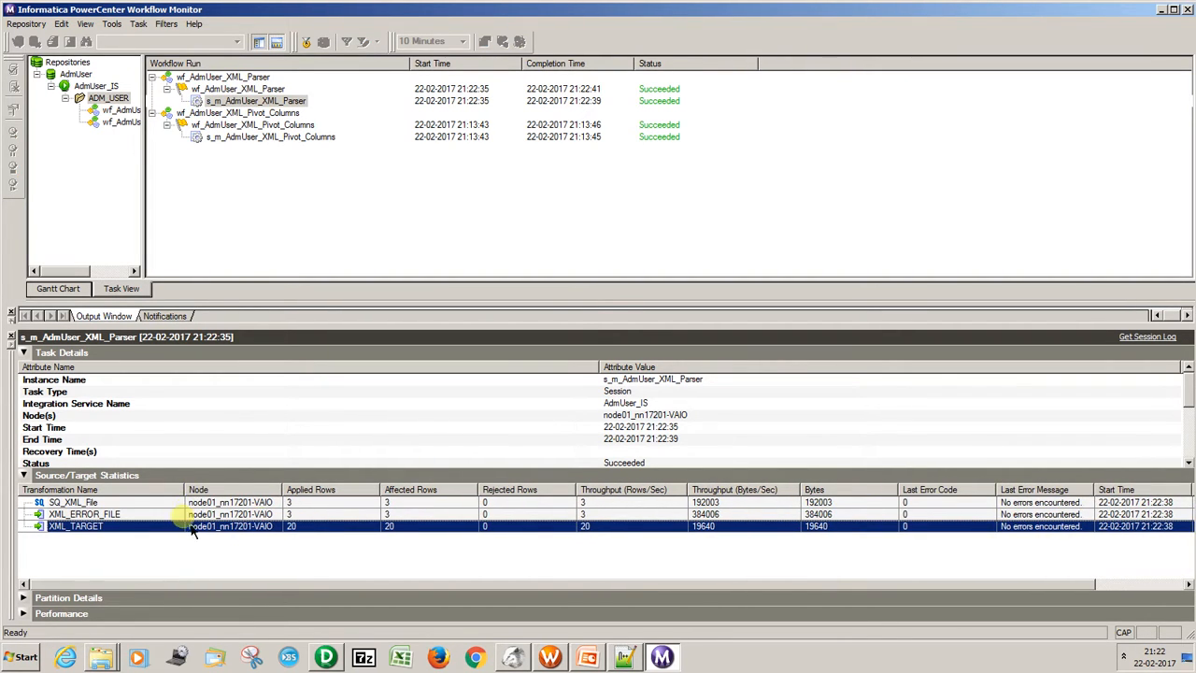
{"action": "left_click", "coordinate": [326, 518]}
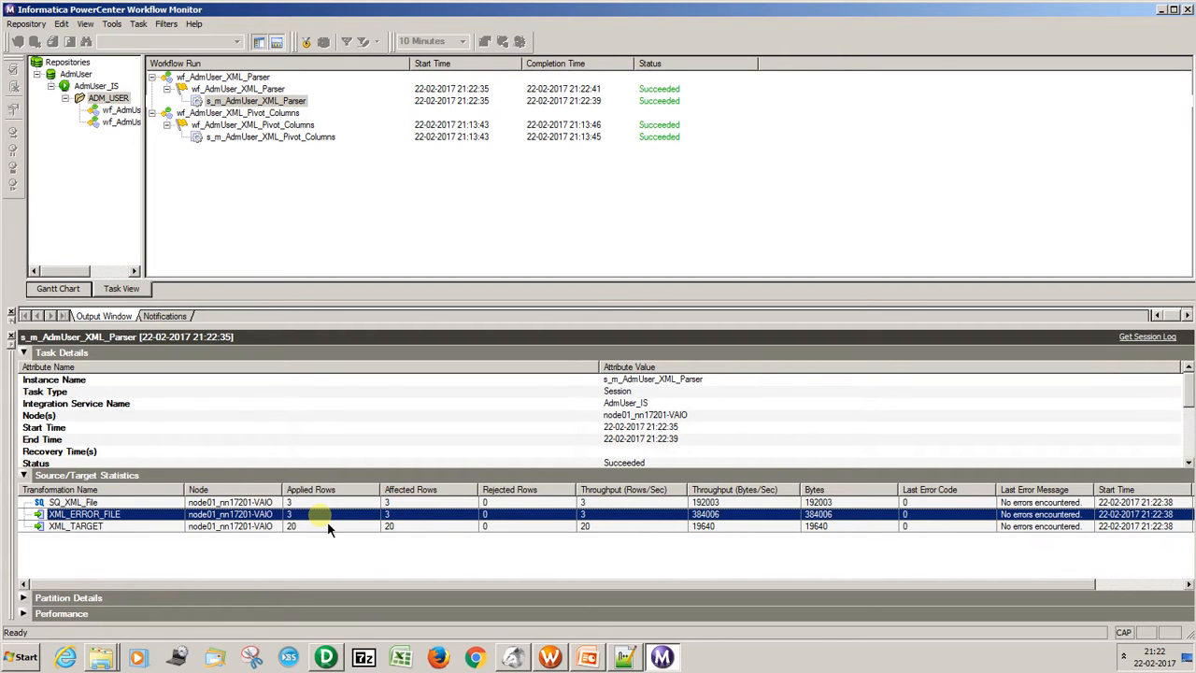
{"action": "left_click", "coordinate": [321, 530]}
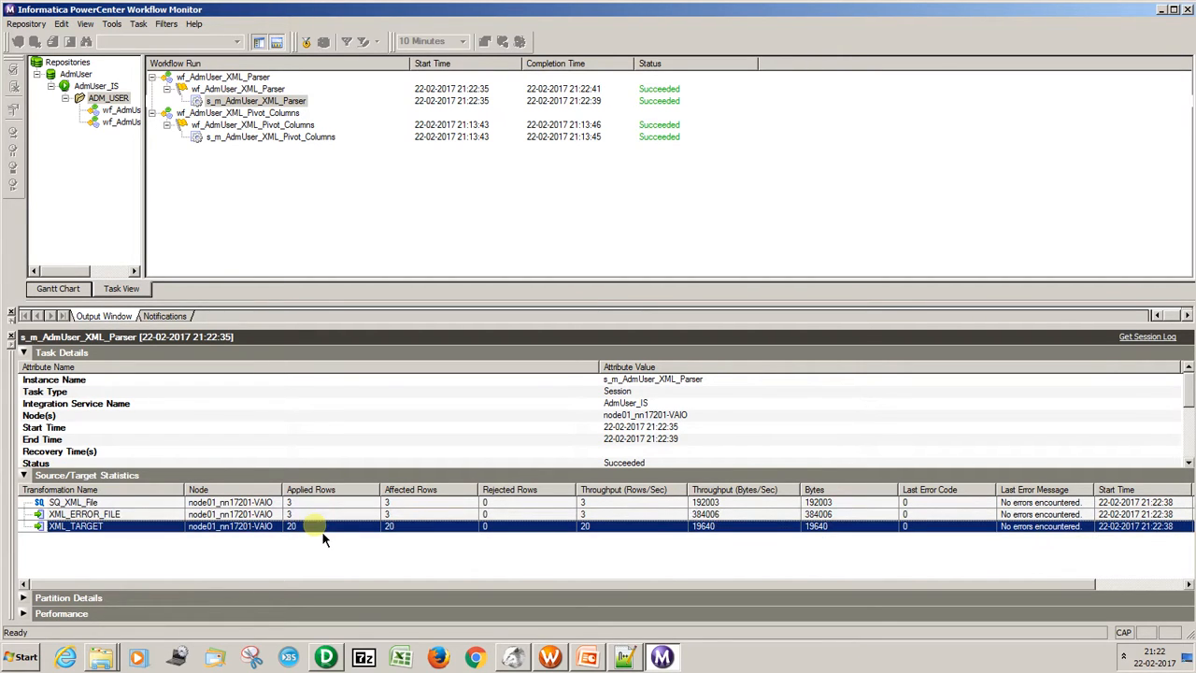
Switch to DBeaver, run SELECT * FROM XML_TARGET, and look through the returned book rows.
{"action": "left_click", "coordinate": [514, 657]}
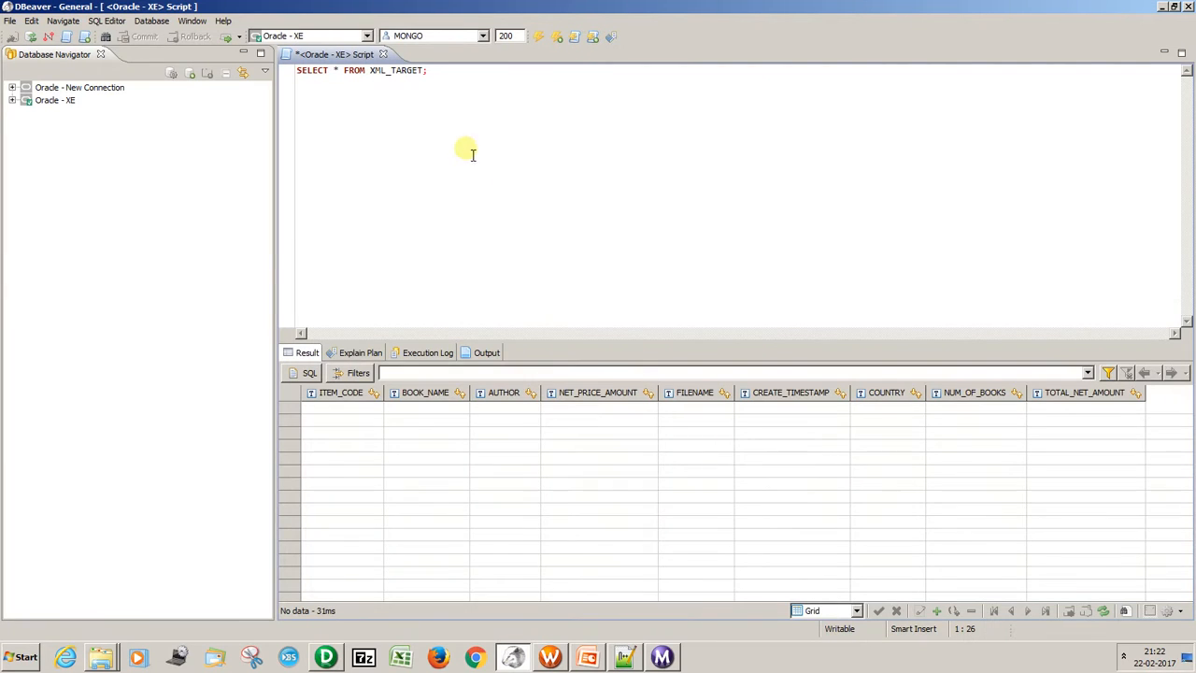
{"action": "key", "text": "ctrl+Return"}
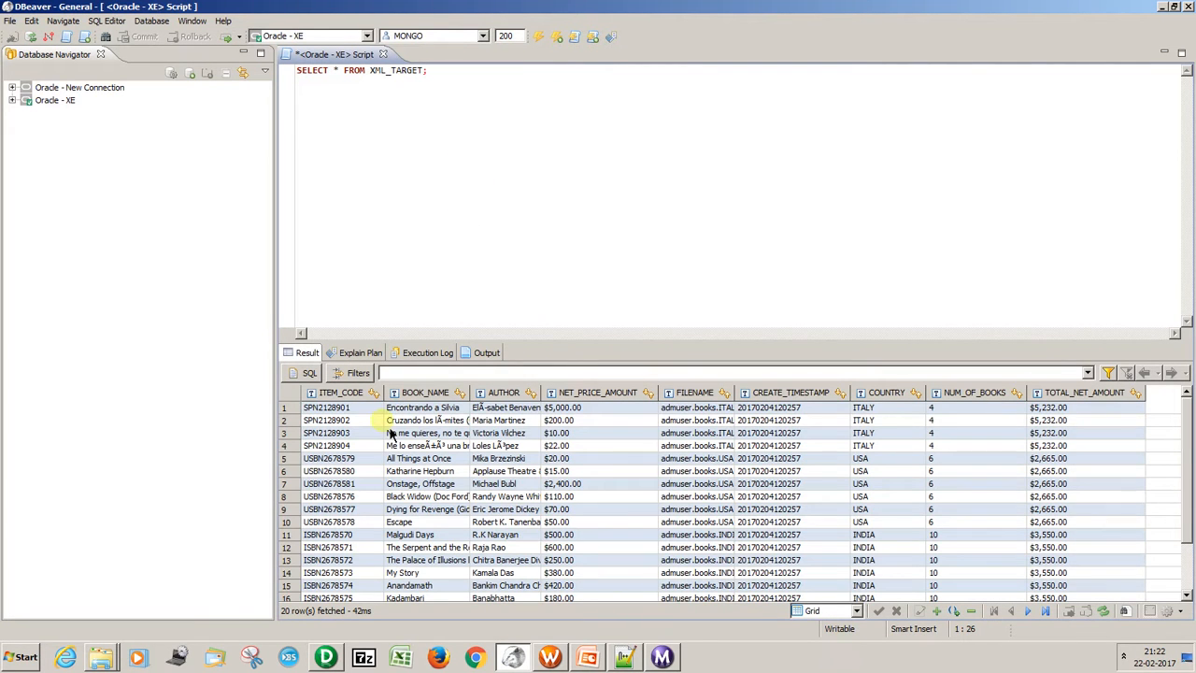
{"action": "left_click", "coordinate": [357, 478]}
{"action": "key", "text": "Down"}
{"action": "key", "text": "Down"}
{"action": "key", "text": "Down"}
{"action": "key", "text": "Down"}
{"action": "key", "text": "Down"}
{"action": "key", "text": "Down"}
{"action": "key", "text": "Down"}
{"action": "key", "text": "Down"}
{"action": "key", "text": "Down"}
{"action": "key", "text": "Down"}
{"action": "key", "text": "Down"}
{"action": "key", "text": "Down"}
{"action": "key", "text": "Down"}
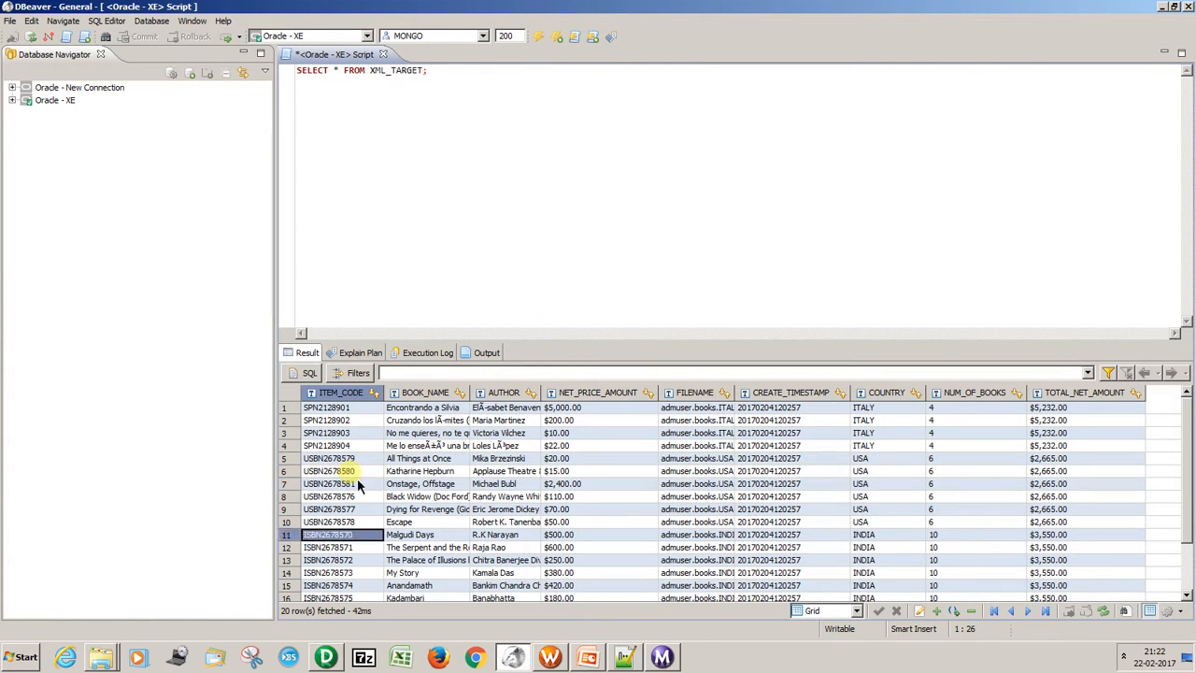
{"action": "key", "text": "Up"}
{"action": "key", "text": "Up"}
{"action": "key", "text": "Up"}
{"action": "key", "text": "Up"}
{"action": "key", "text": "Up"}
{"action": "key", "text": "Up"}
{"action": "key", "text": "Up"}
{"action": "key", "text": "Up"}
{"action": "key", "text": "Up"}
{"action": "key", "text": "Up"}
{"action": "key", "text": "Up"}
{"action": "key", "text": "Up"}
{"action": "key", "text": "Up"}
{"action": "key", "text": "Up"}
{"action": "key", "text": "Up"}
{"action": "key", "text": "Up"}
{"action": "key", "text": "Up"}
{"action": "key", "text": "Up"}
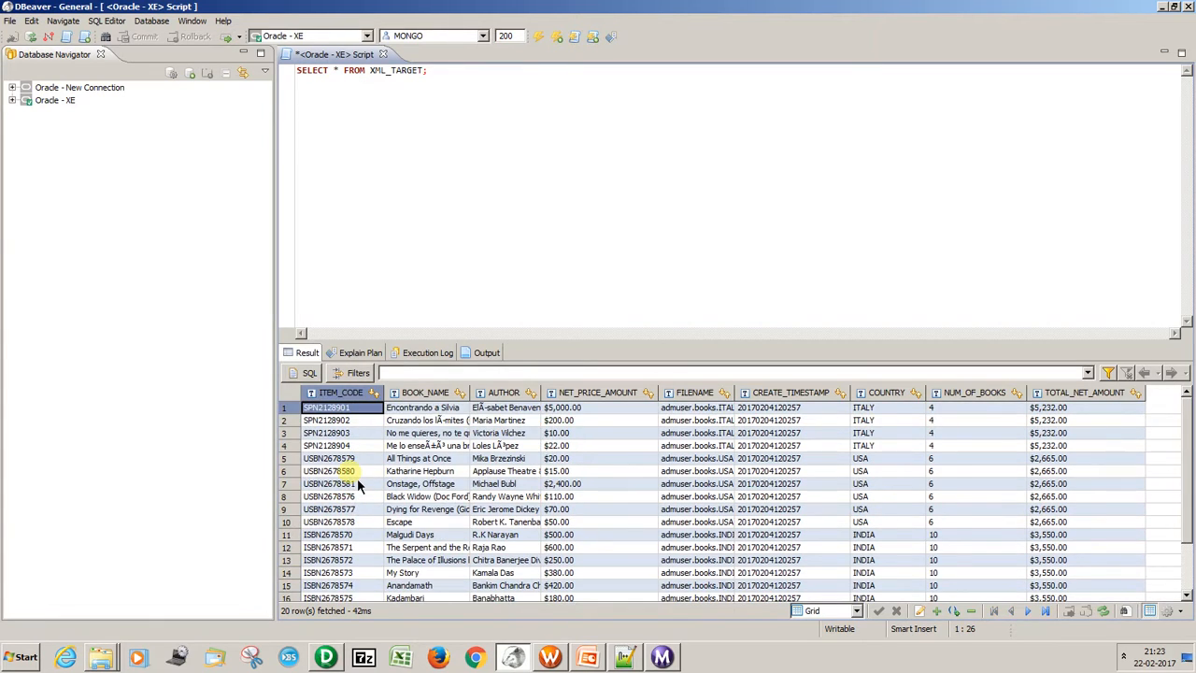
Open the newly written XML_ERROR_FILE from the AdmUser folder in Notepad++, inspect its content, and close it.
{"action": "key", "text": "super+d"}
{"action": "double_click", "coordinate": [26, 347]}
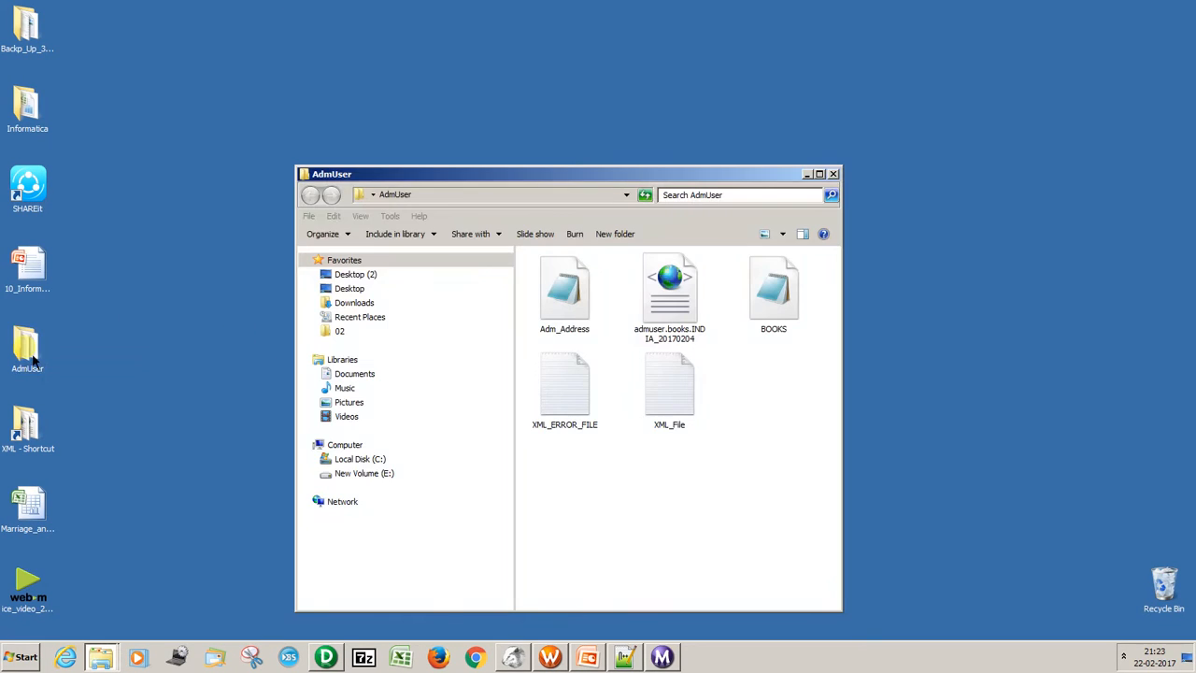
{"action": "right_click", "coordinate": [551, 378]}
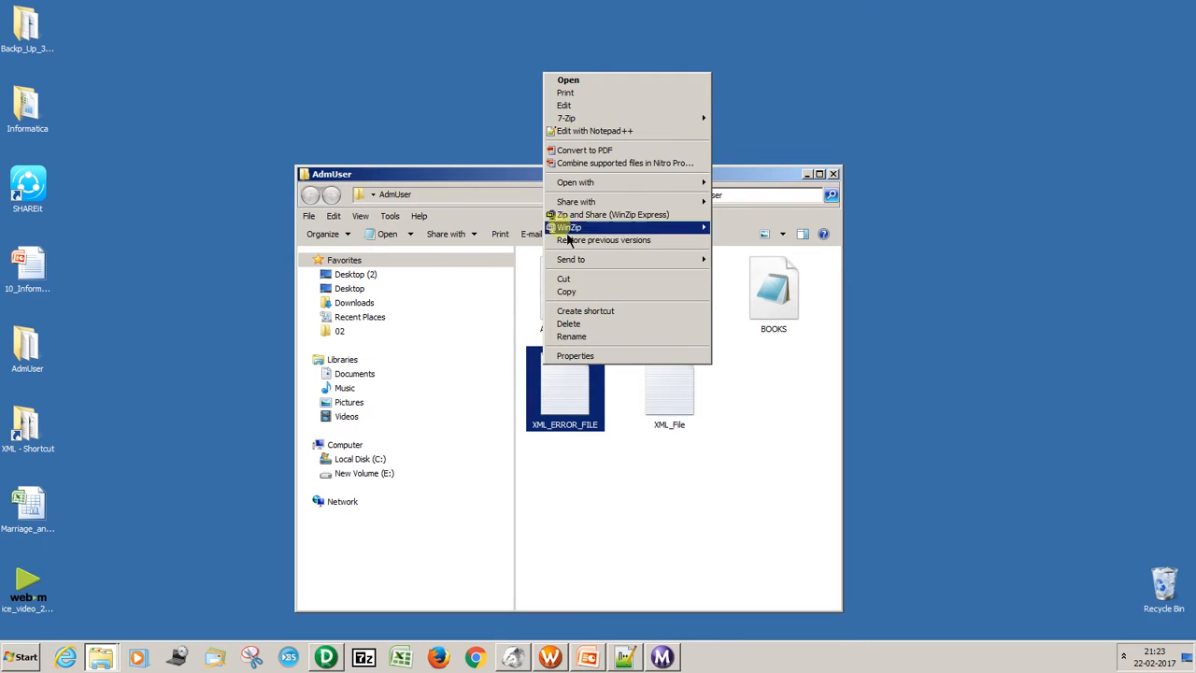
{"action": "left_click", "coordinate": [575, 135]}
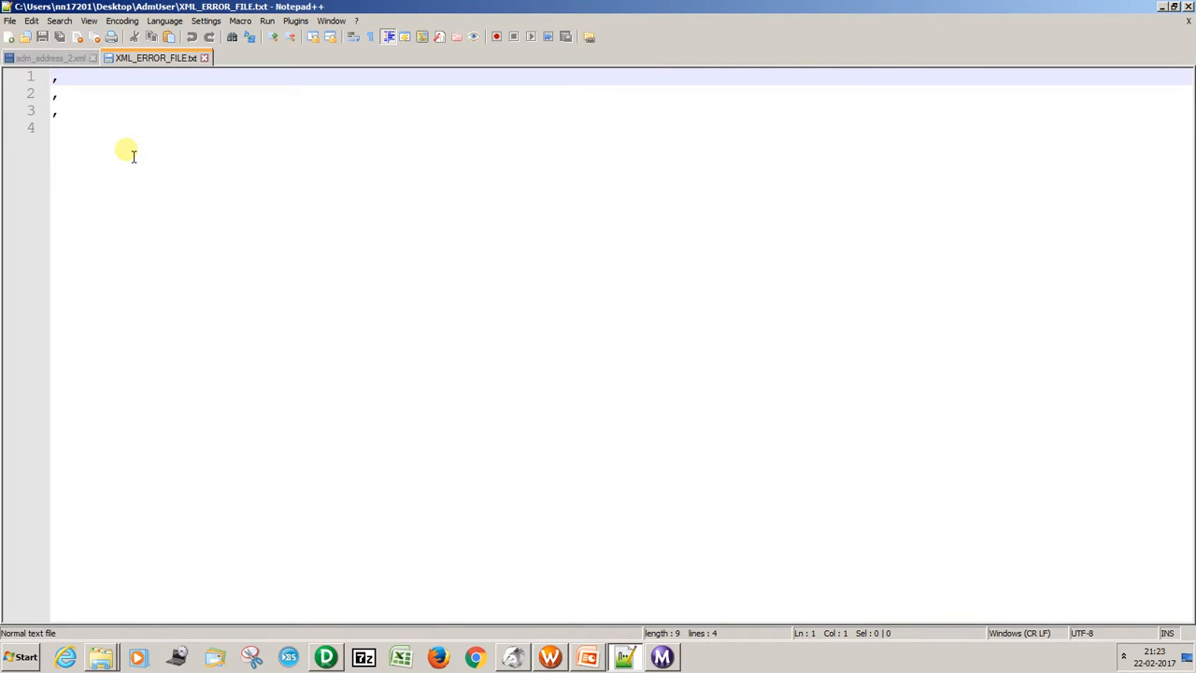
{"action": "left_click", "coordinate": [204, 58]}
{"action": "left_click", "coordinate": [1162, 7]}
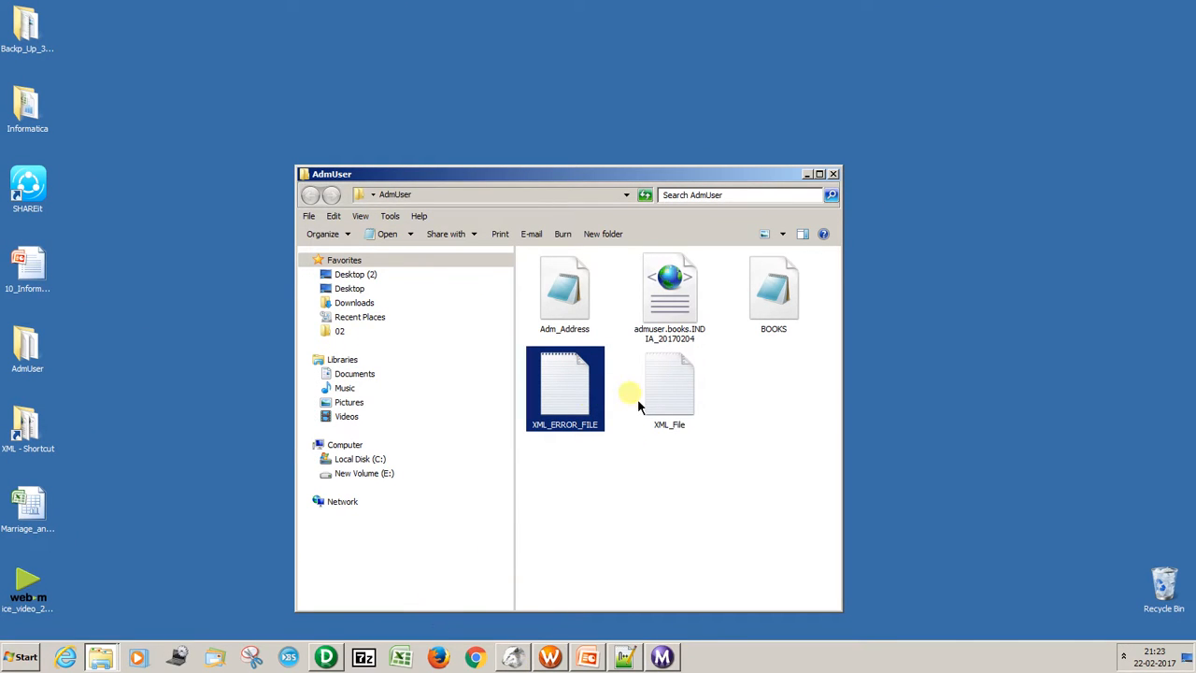
Open XML_File in Notepad++ and remove the "<books_root" tag opening from the third record to make its XML malformed.
{"action": "left_click", "coordinate": [673, 392]}
{"action": "right_click", "coordinate": [675, 384]}
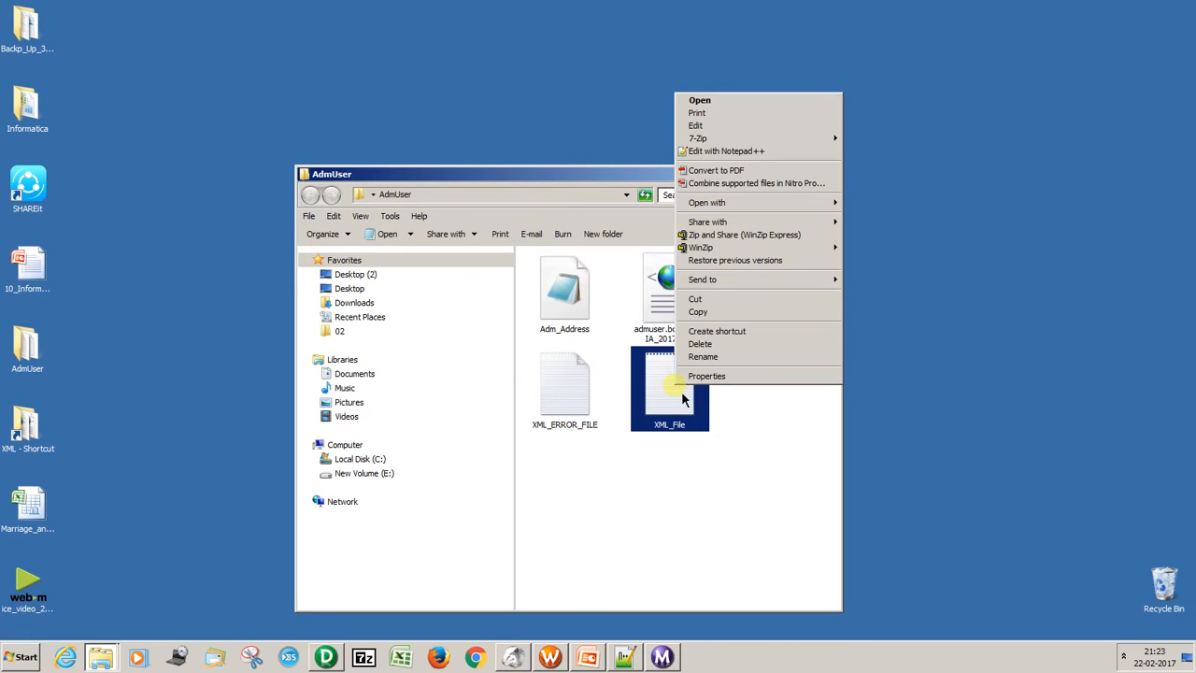
{"action": "left_click", "coordinate": [729, 152]}
{"action": "left_click", "coordinate": [775, 115]}
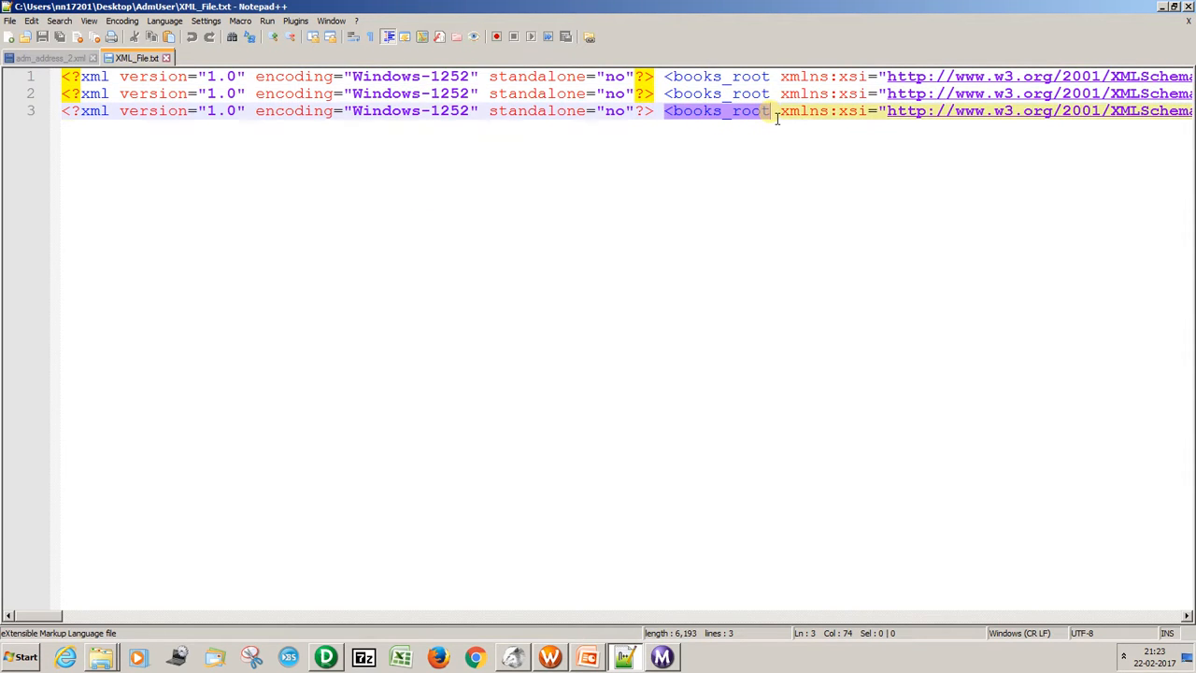
{"action": "key", "text": "BackSpace"}
{"action": "key", "text": "BackSpace"}
{"action": "key", "text": "BackSpace"}
{"action": "key", "text": "BackSpace"}
{"action": "key", "text": "BackSpace"}
{"action": "key", "text": "BackSpace"}
{"action": "key", "text": "BackSpace"}
{"action": "key", "text": "BackSpace"}
{"action": "key", "text": "BackSpace"}
{"action": "key", "text": "BackSpace"}
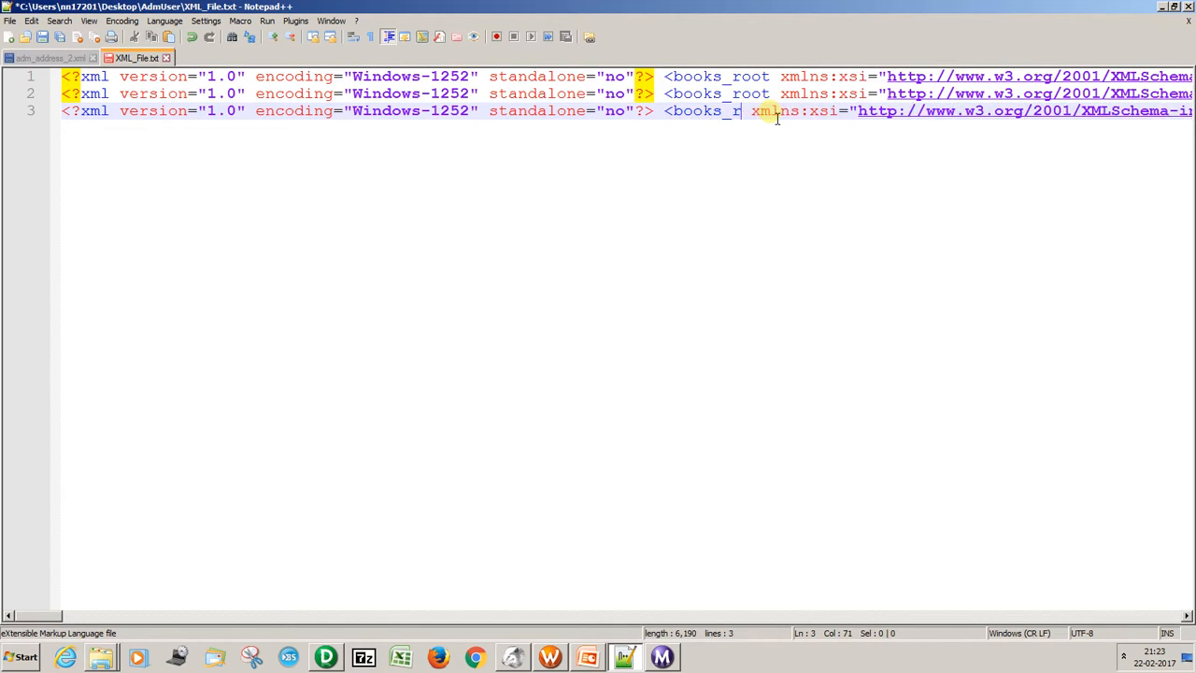
{"action": "key", "text": "BackSpace"}
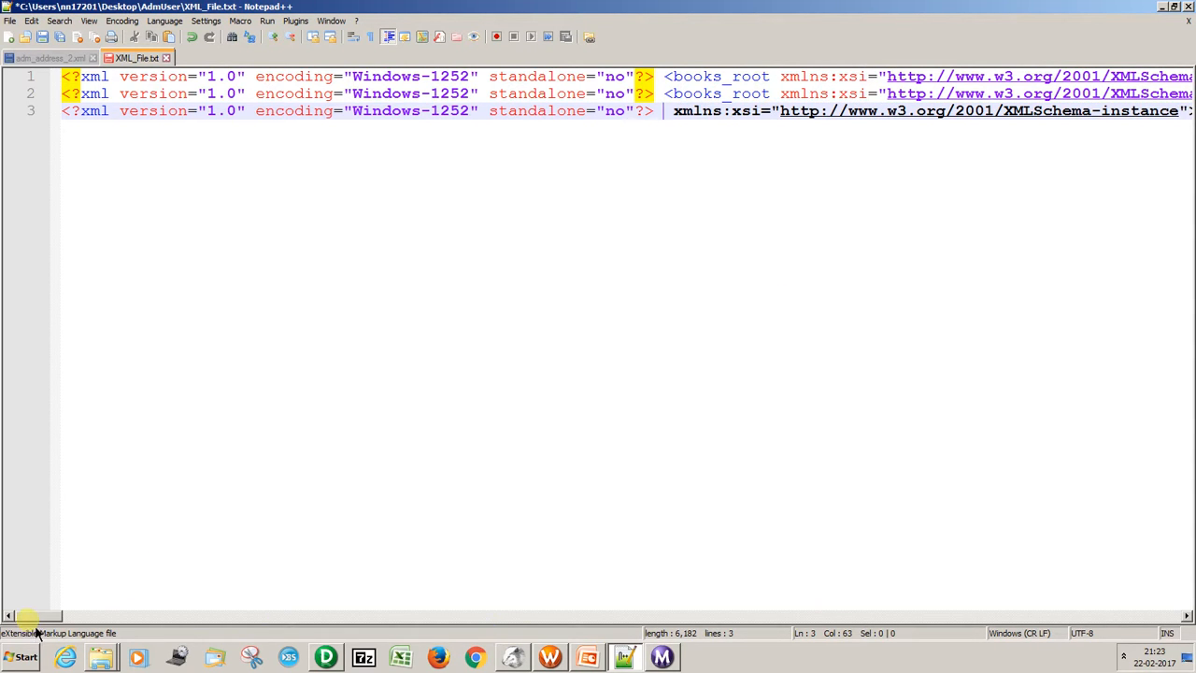
{"action": "left_click_drag", "start_coordinate": [40, 628], "coordinate": [75, 628]}
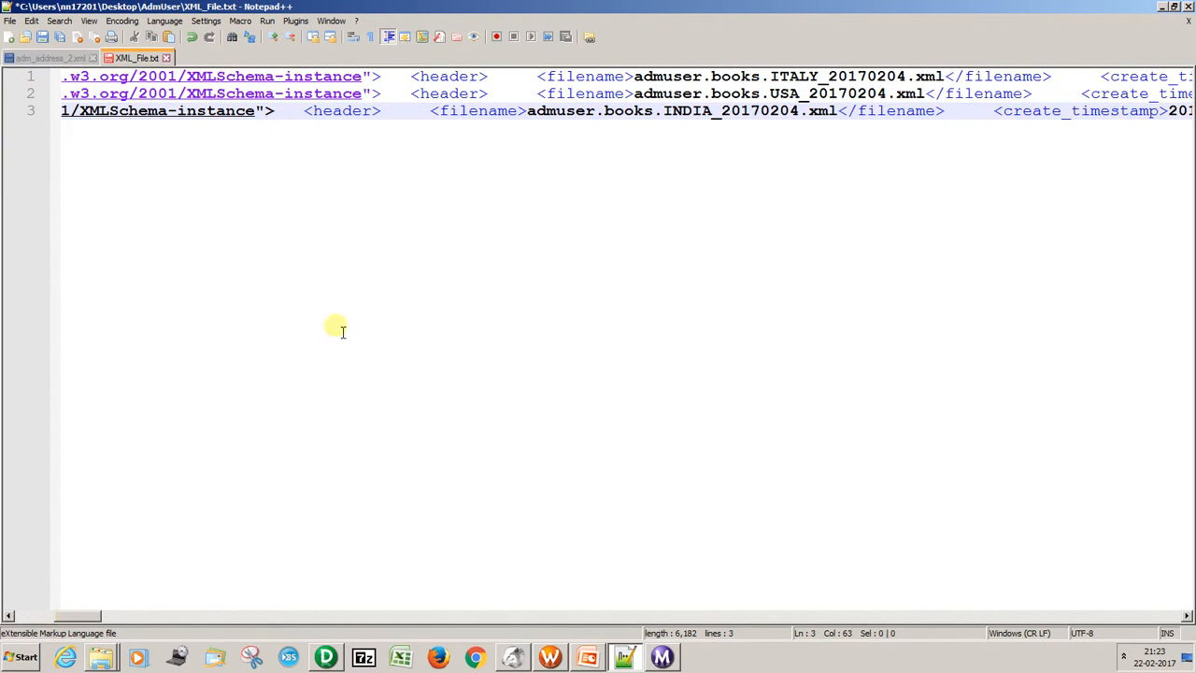
Save and close the edited XML_File, and switch to Workflow Manager to start wf_AdmUser_XML_Parser again.
{"action": "key", "text": "ctrl+s"}
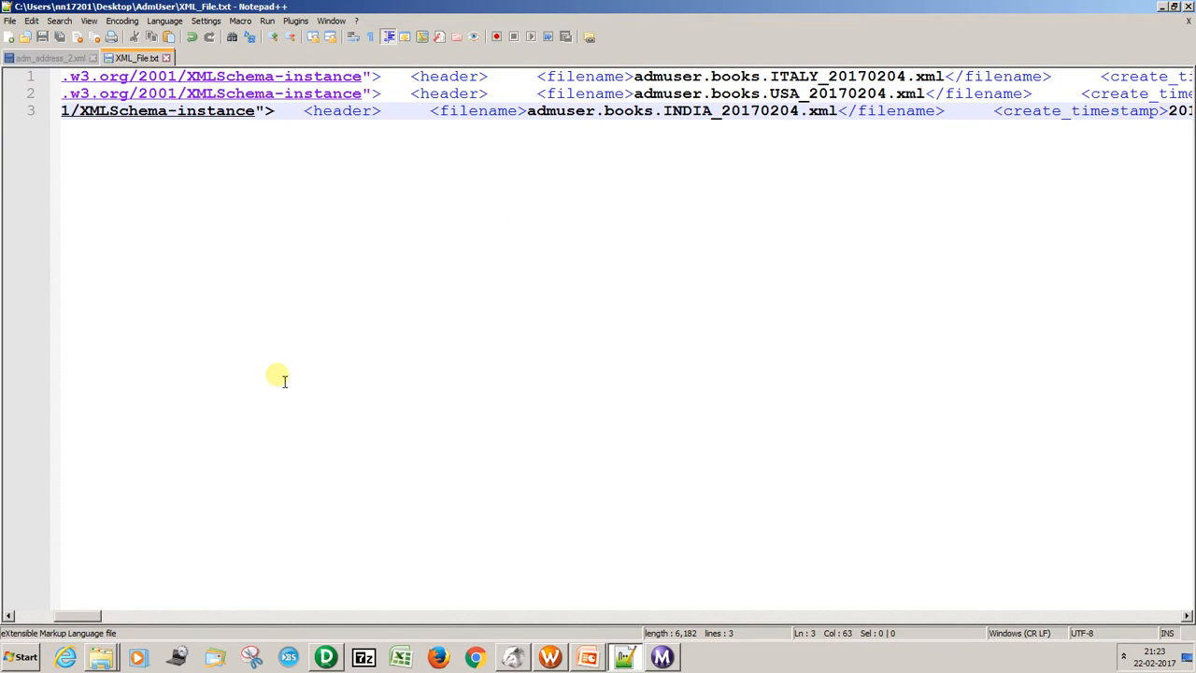
{"action": "left_click", "coordinate": [166, 58]}
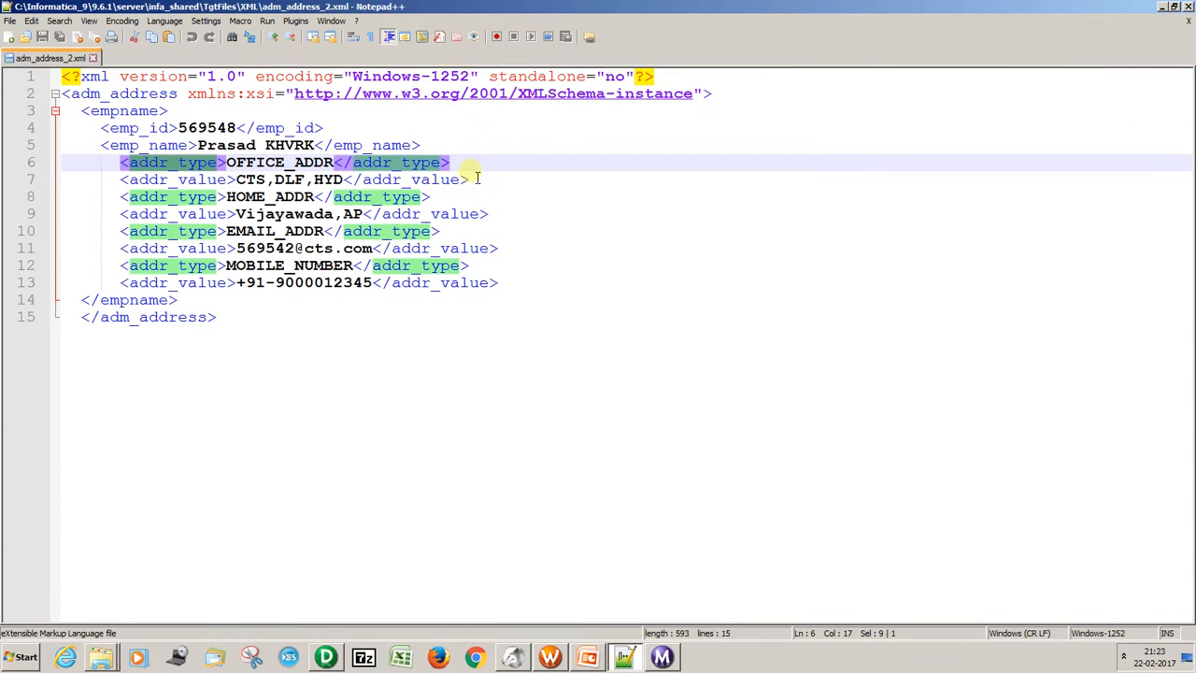
{"action": "key", "text": "alt+Tab"}
{"action": "key", "text": "alt+Tab"}
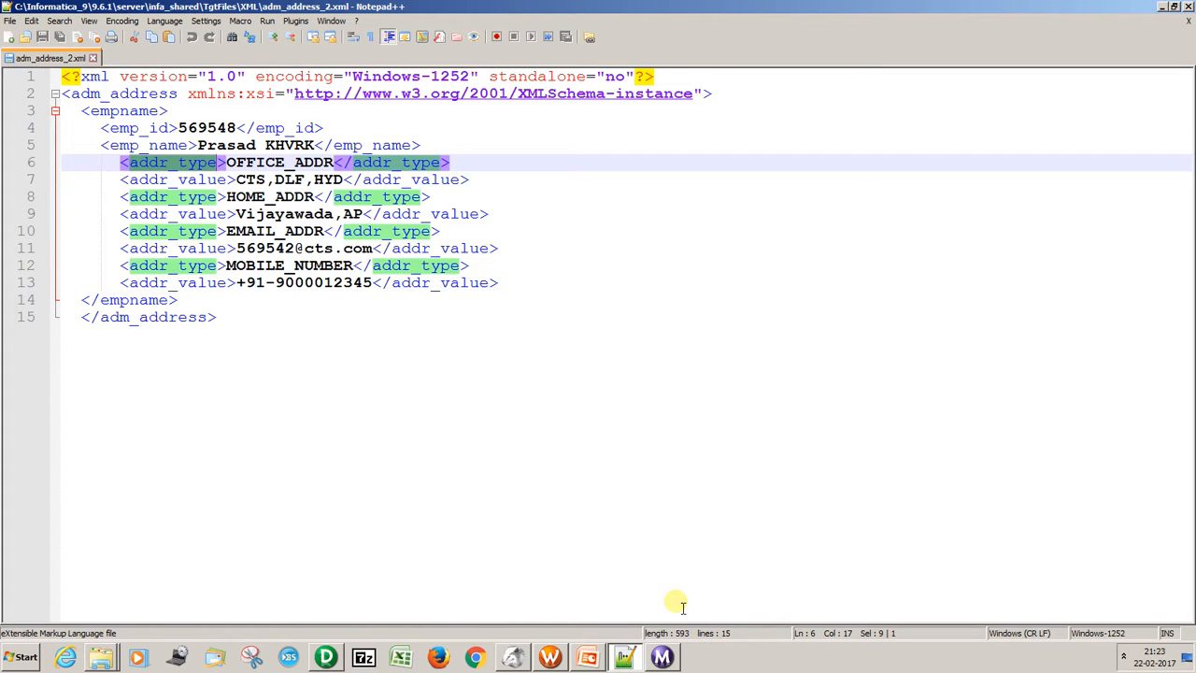
{"action": "left_click", "coordinate": [551, 658]}
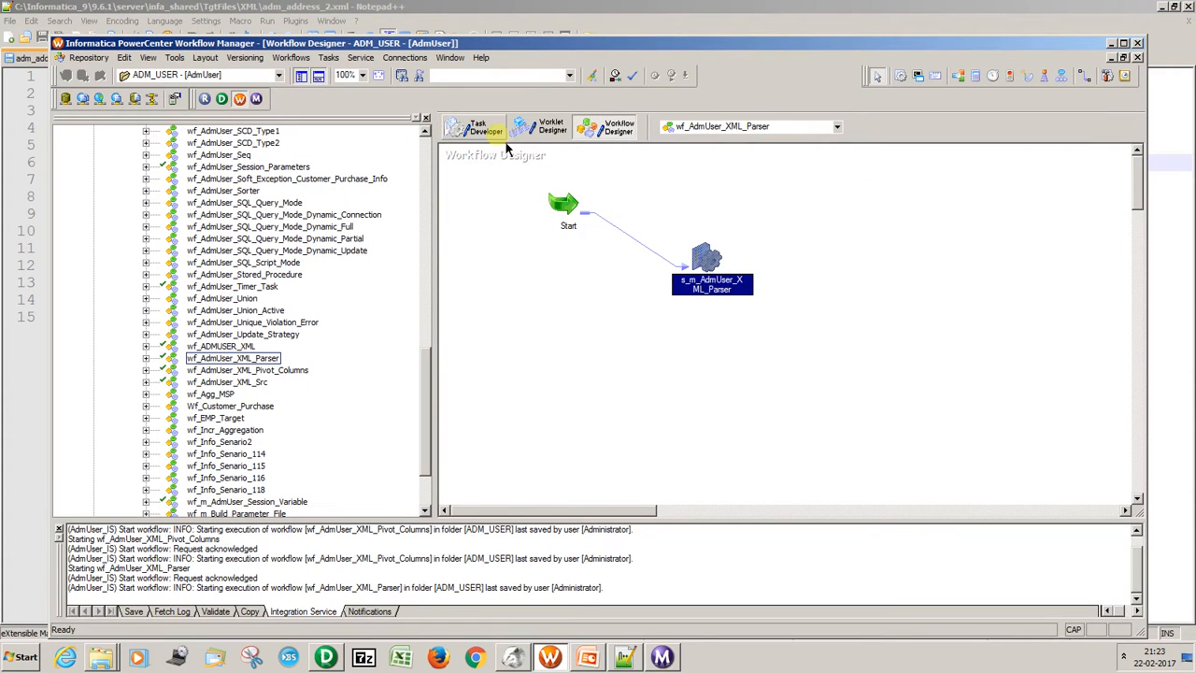
{"action": "left_click", "coordinate": [307, 58]}
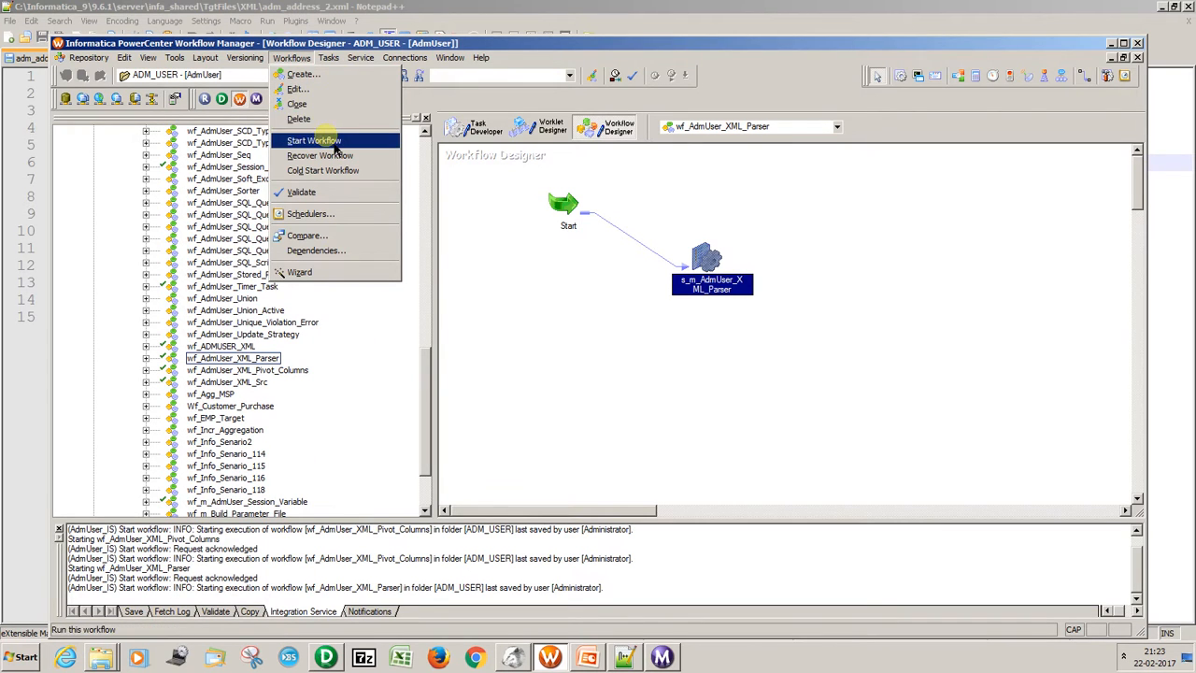
{"action": "left_click", "coordinate": [318, 142]}
Switch to Workflow Monitor and get the run properties of the newest s_m_AdmUser_XML_Parser run to check its source and target statistics.
{"action": "left_click", "coordinate": [661, 658]}
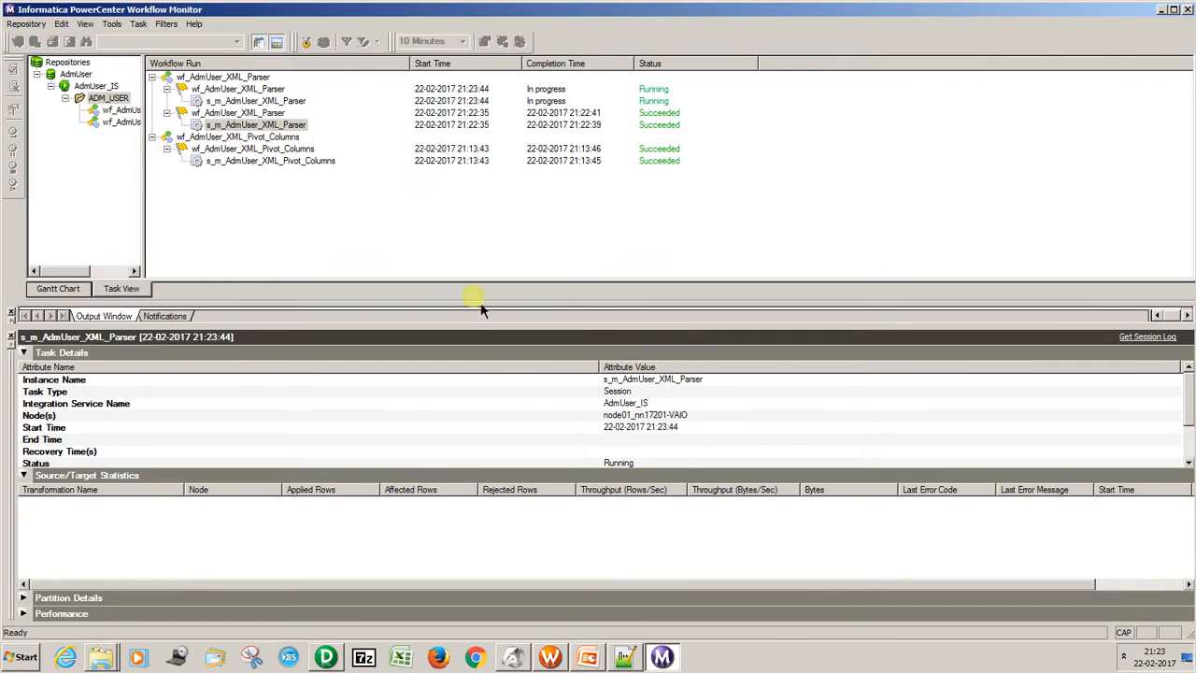
{"action": "left_click", "coordinate": [256, 101]}
{"action": "right_click", "coordinate": [254, 101]}
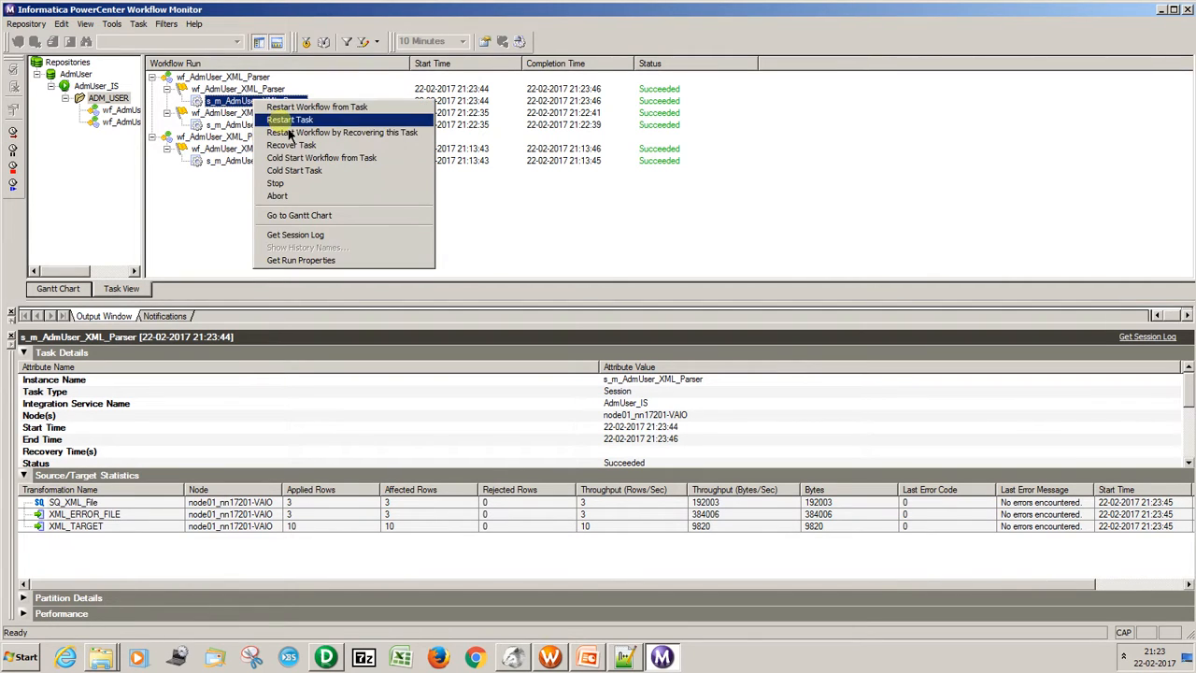
{"action": "left_click", "coordinate": [309, 260]}
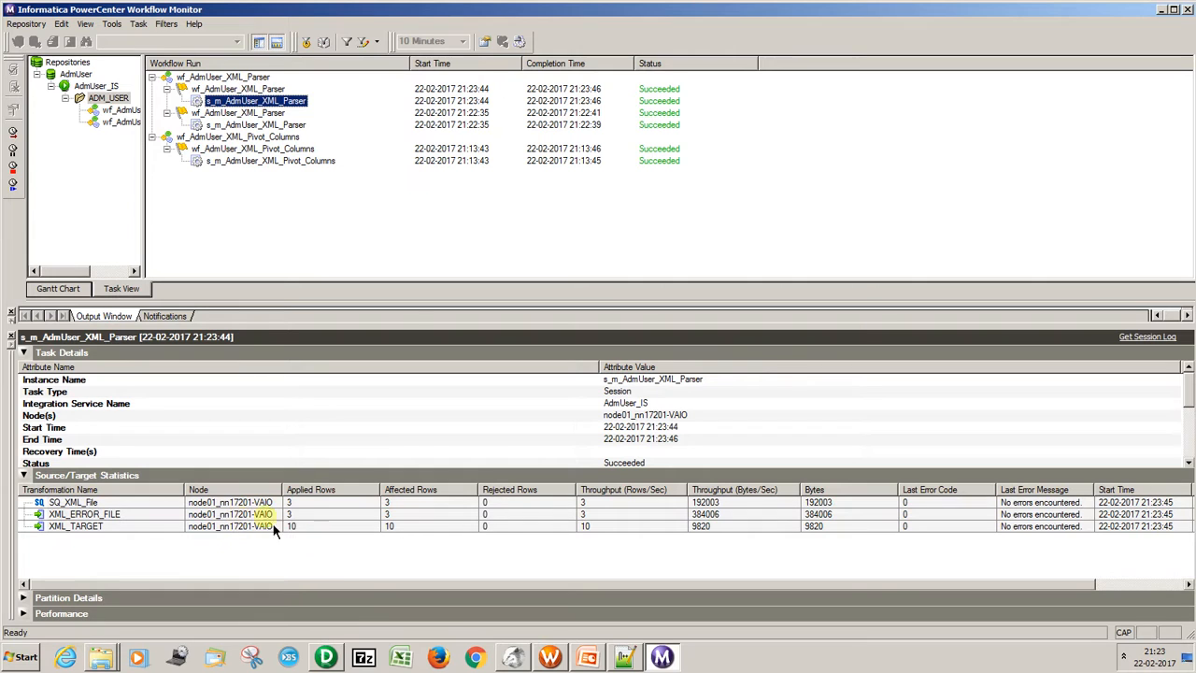
Reopen XML_File from the desktop's AdmUser folder in Notepad++, inspect the malformed third record through to its end, and close the editor.
{"action": "left_click", "coordinate": [624, 657]}
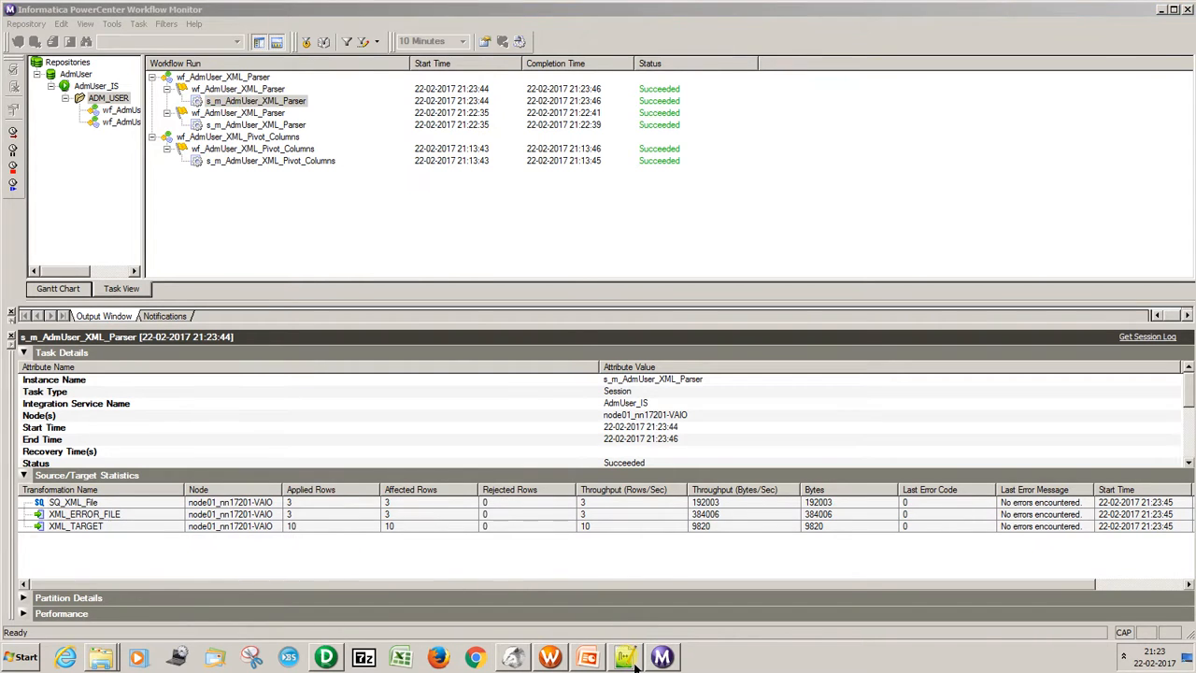
{"action": "key", "text": "super+d"}
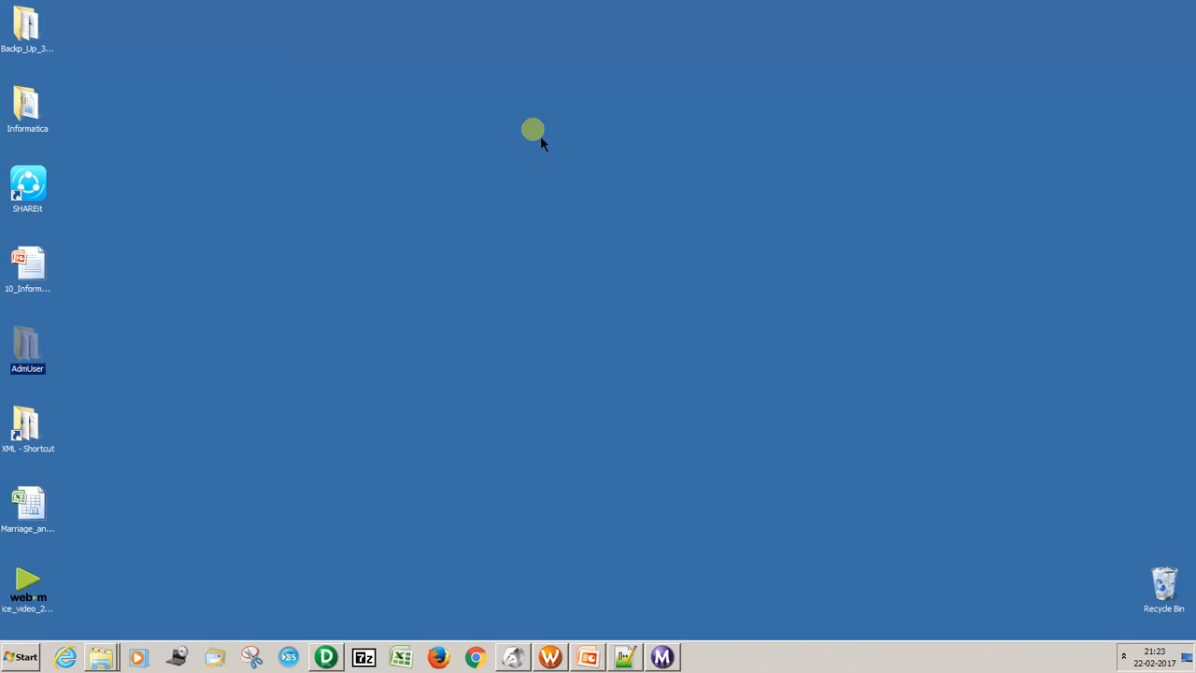
{"action": "double_click", "coordinate": [26, 345]}
{"action": "right_click", "coordinate": [687, 389]}
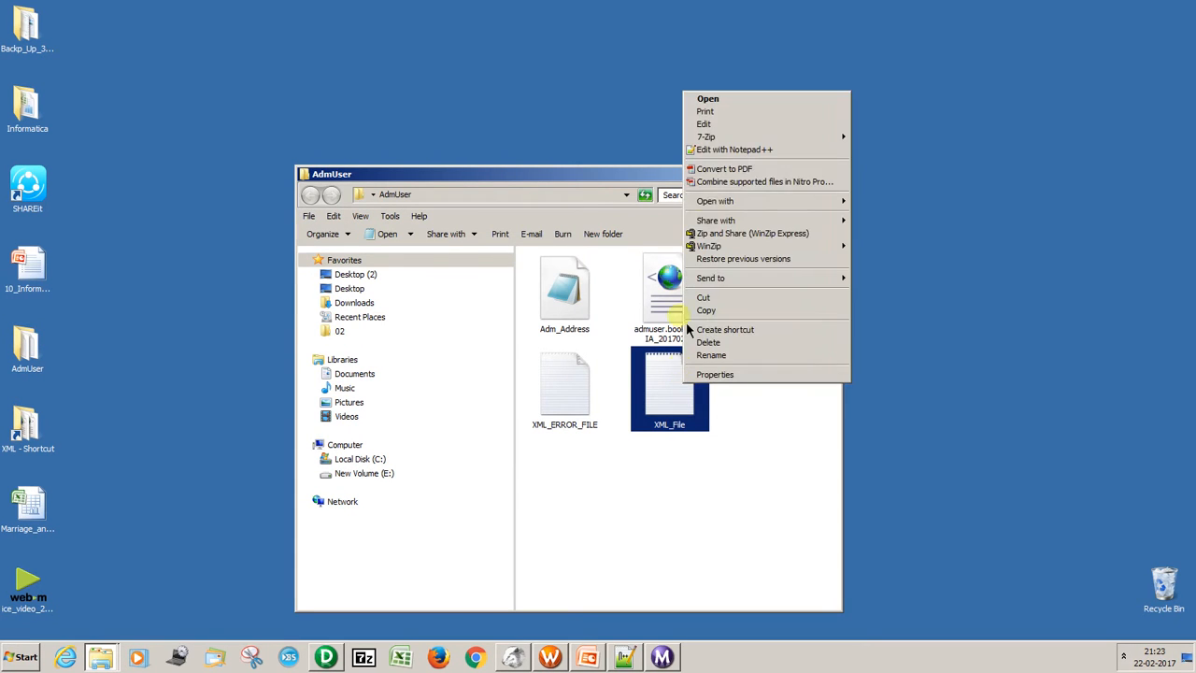
{"action": "left_click", "coordinate": [715, 152]}
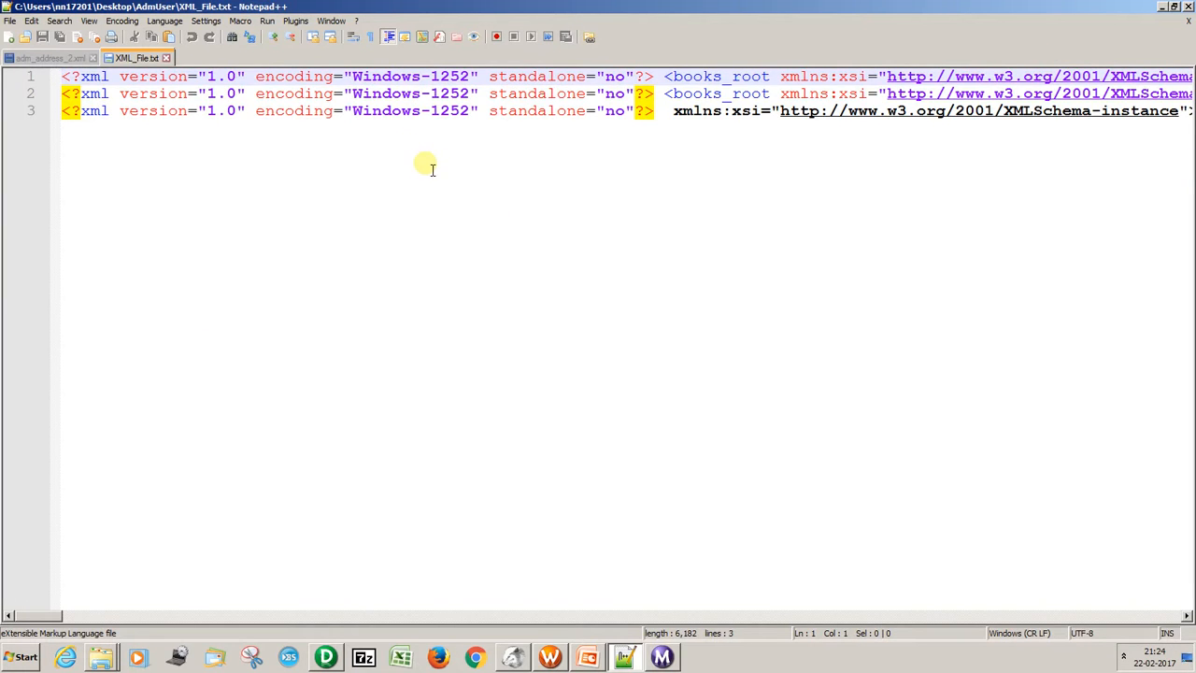
{"action": "key", "text": "ctrl+End"}
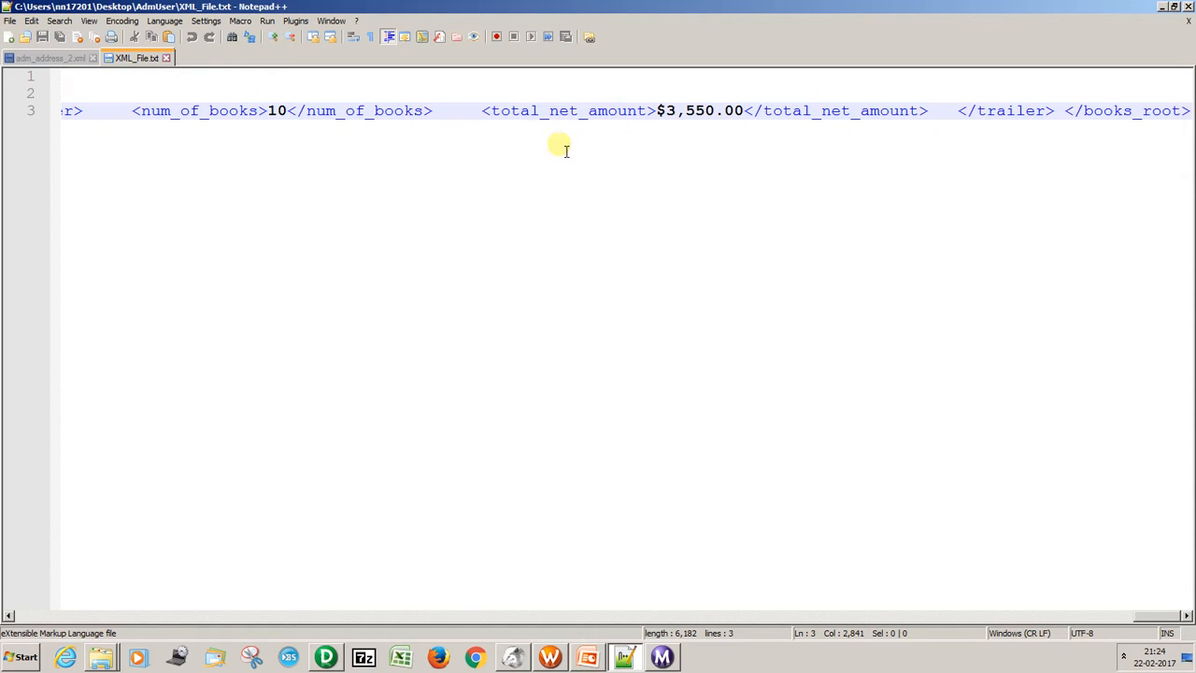
{"action": "left_click", "coordinate": [1188, 7]}
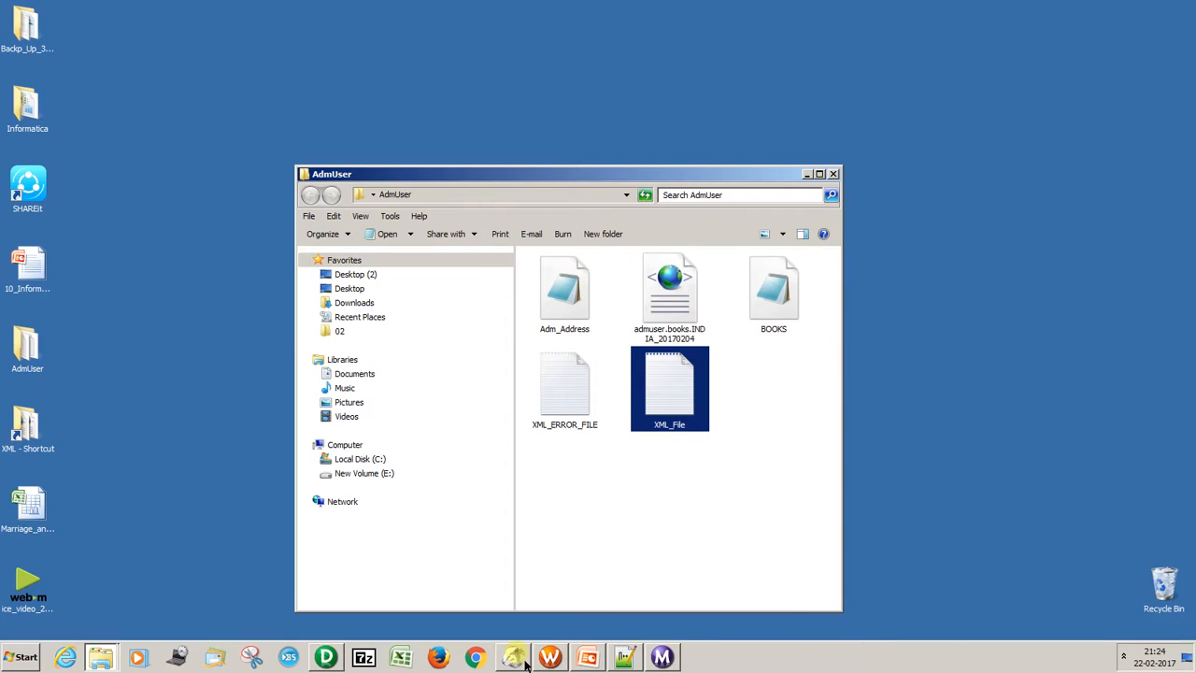
Switch to DBeaver and rerun SELECT * FROM XML_TARGET to check the rows loaded from the malformed file.
{"action": "left_click", "coordinate": [513, 657]}
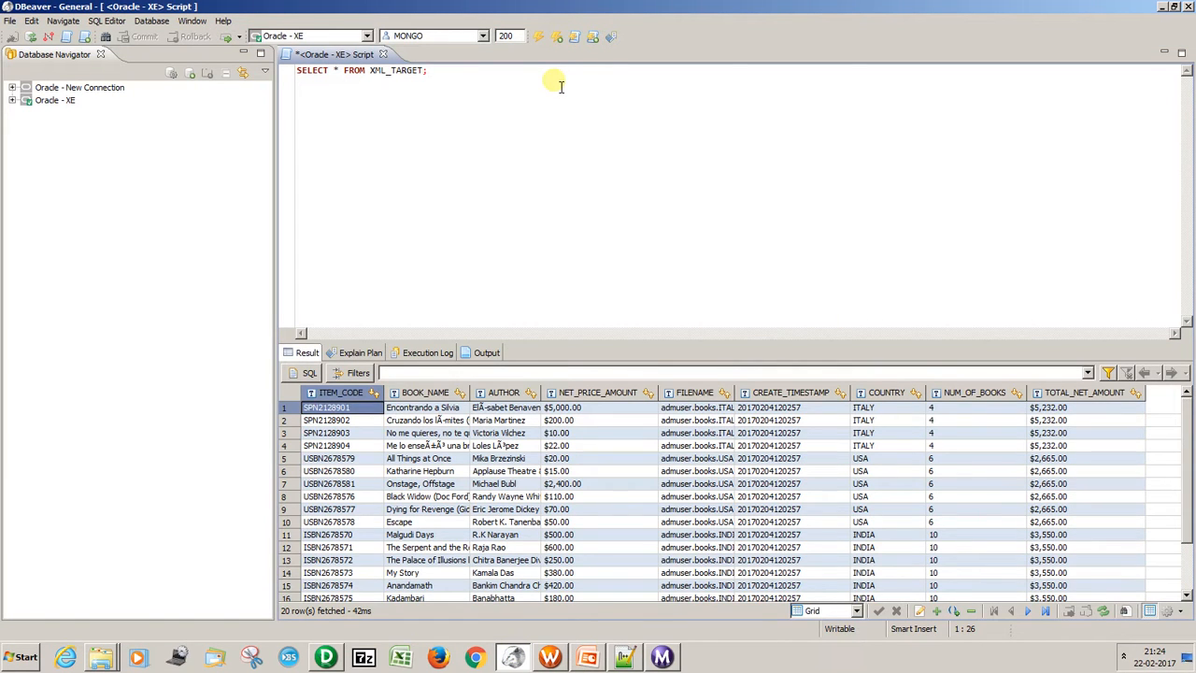
{"action": "key", "text": "ctrl+Return"}
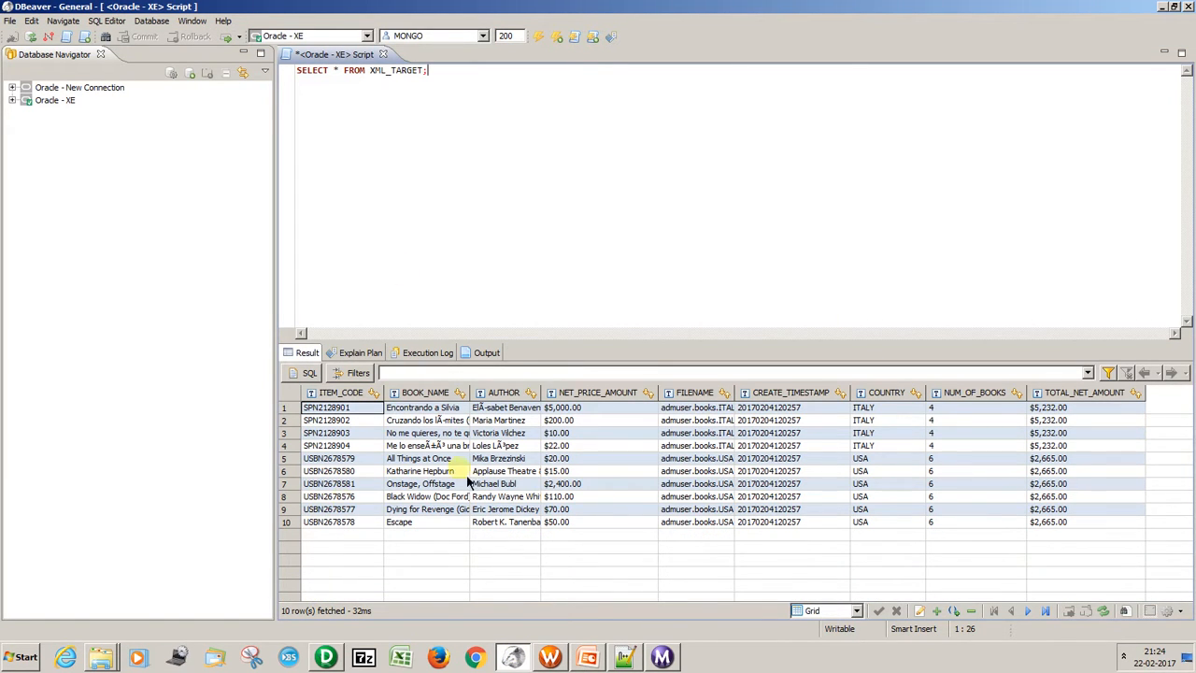
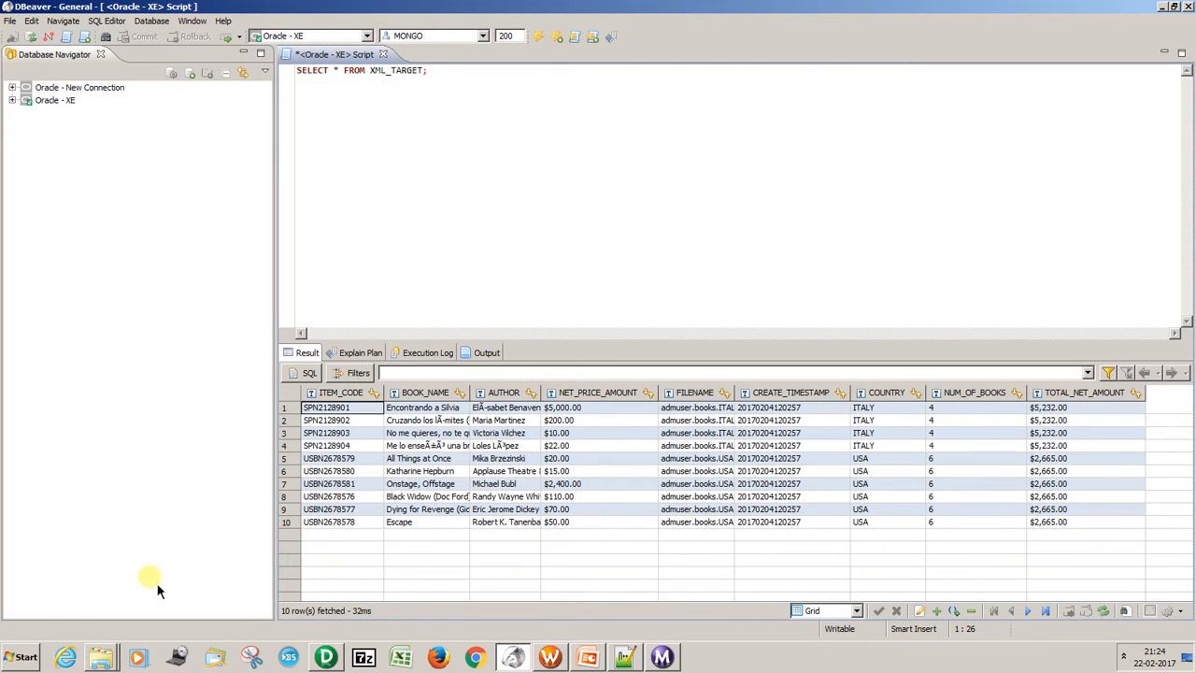
Open XML_ERROR_FILE from the AdmUser folder in Notepad++, inspect the rejected XML on line 3, and close the editor.
{"action": "left_click", "coordinate": [101, 652]}
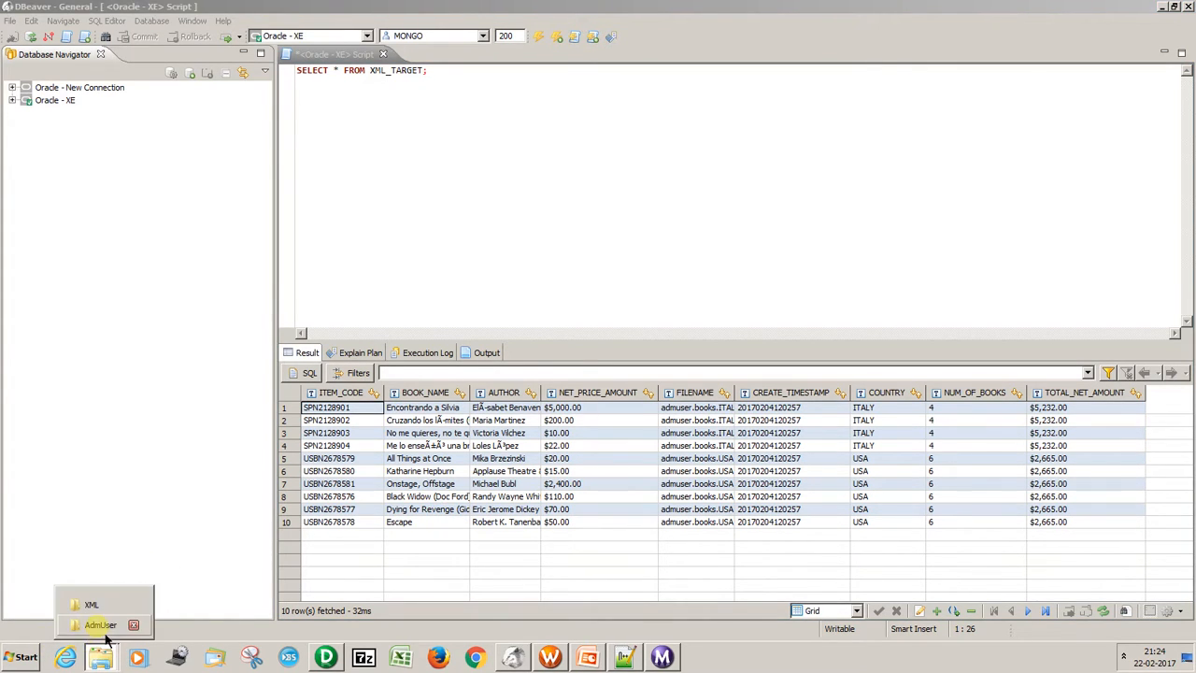
{"action": "left_click", "coordinate": [101, 625]}
{"action": "left_click", "coordinate": [565, 387]}
{"action": "right_click", "coordinate": [567, 385]}
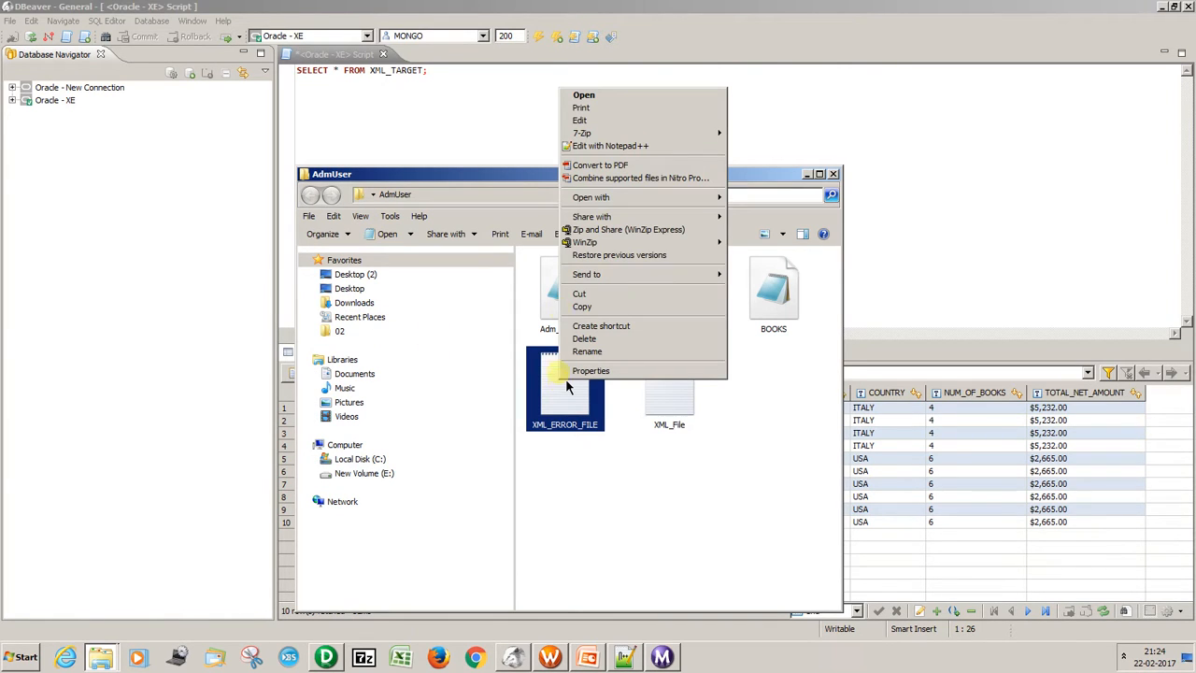
{"action": "left_click", "coordinate": [609, 146]}
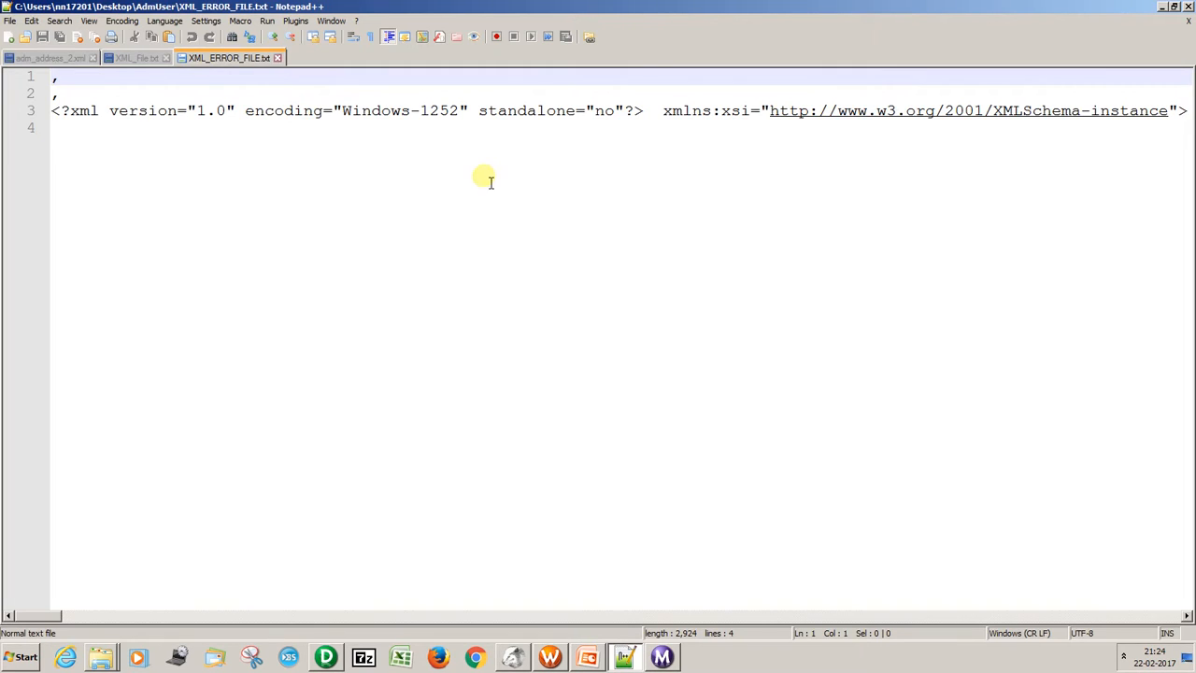
{"action": "left_click", "coordinate": [401, 122]}
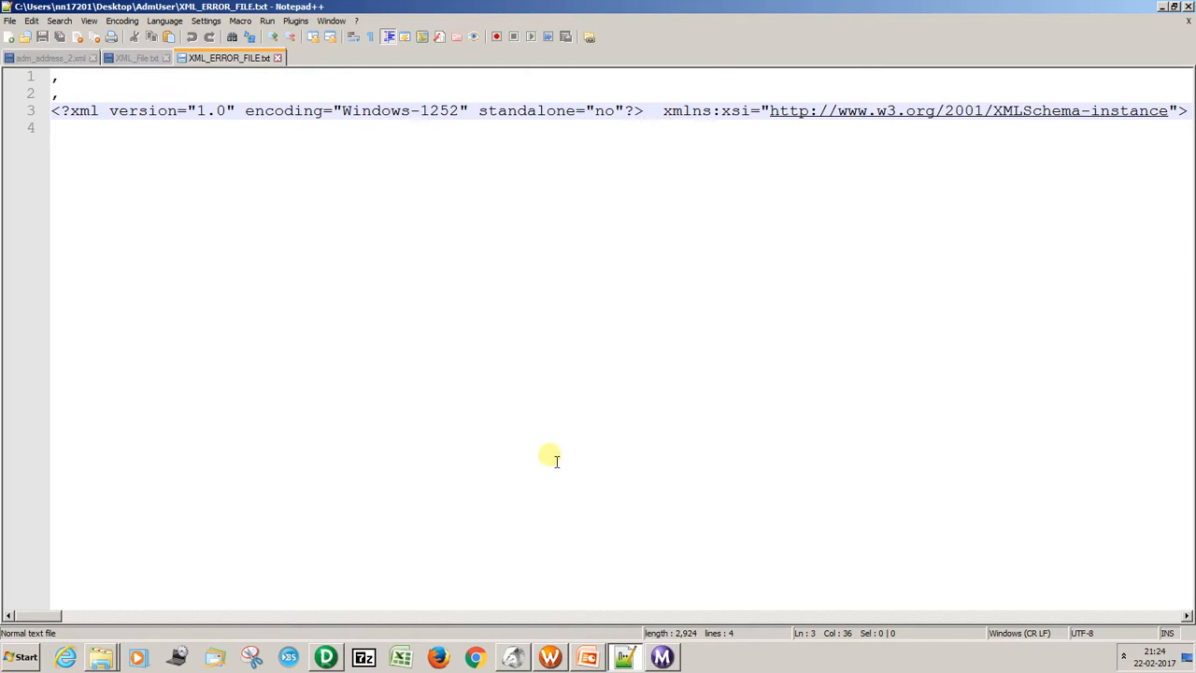
{"action": "left_click_drag", "start_coordinate": [58, 626], "coordinate": [371, 648]}
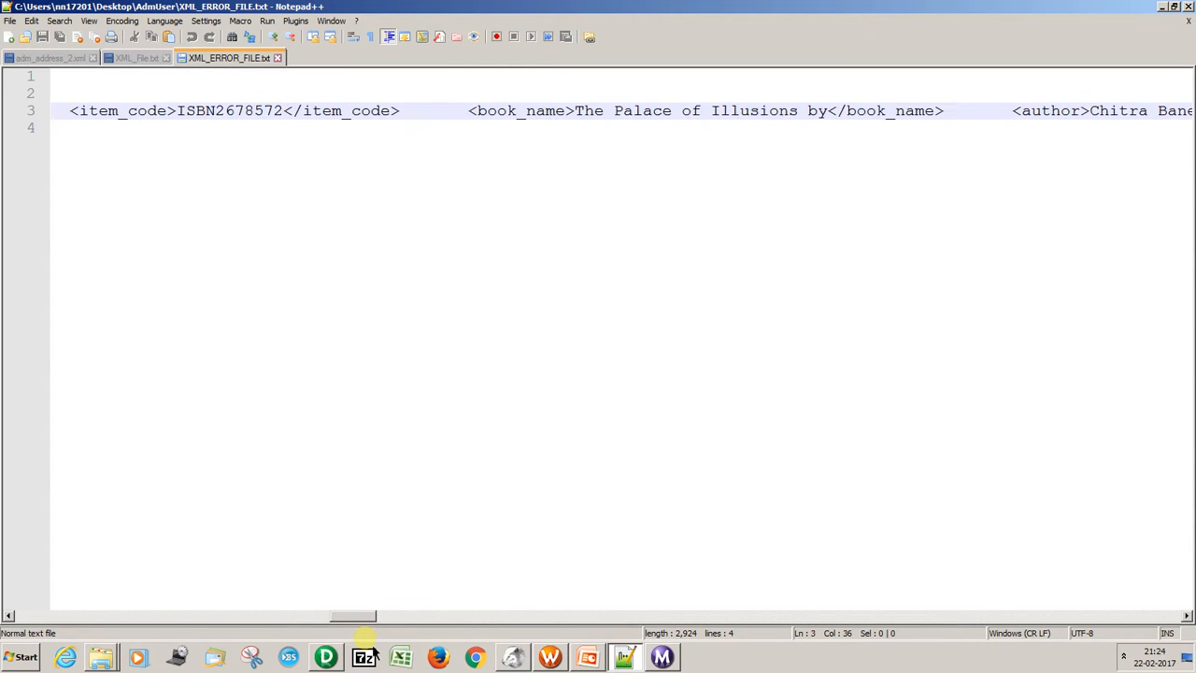
{"action": "left_click", "coordinate": [1189, 7]}
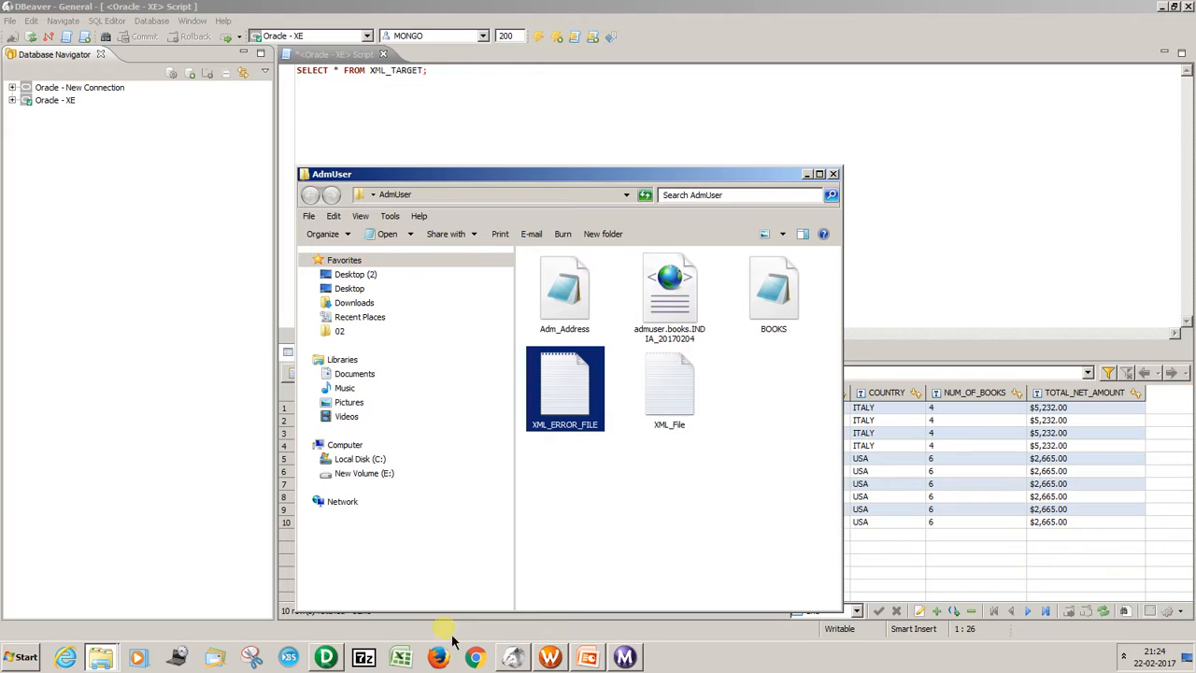
Switch through PowerCenter Designer to the PowerPoint presentation and go to slide 9, Issues and Fixes.
{"action": "left_click", "coordinate": [329, 657]}
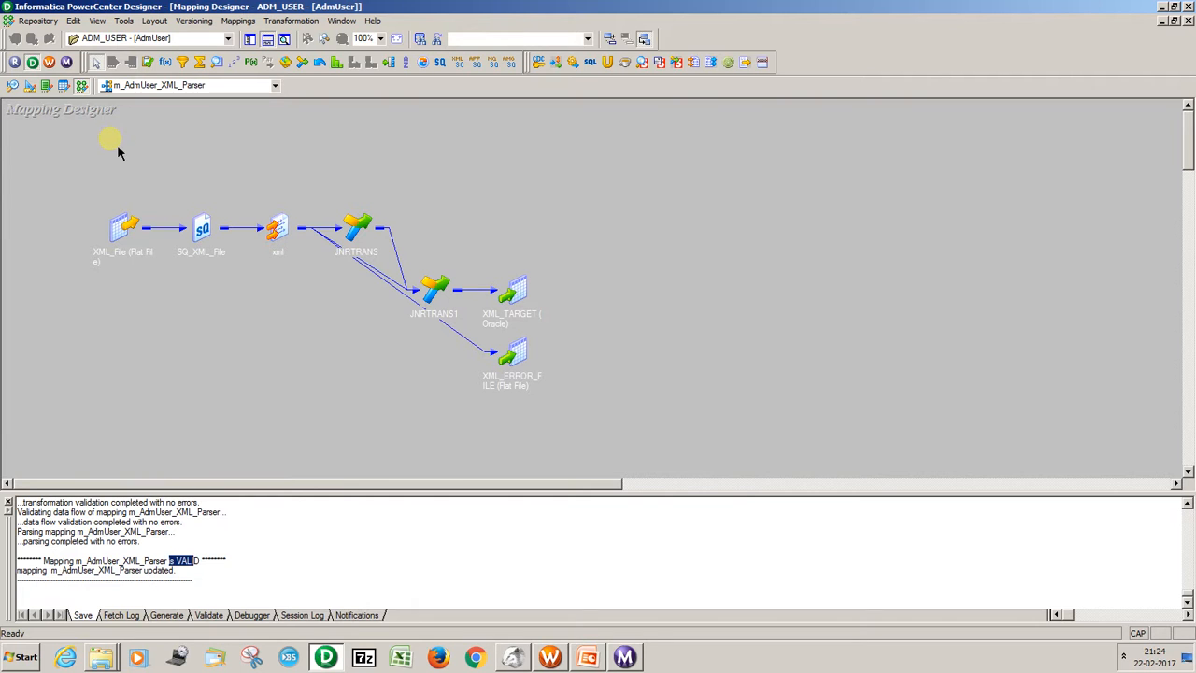
{"action": "left_click", "coordinate": [606, 658]}
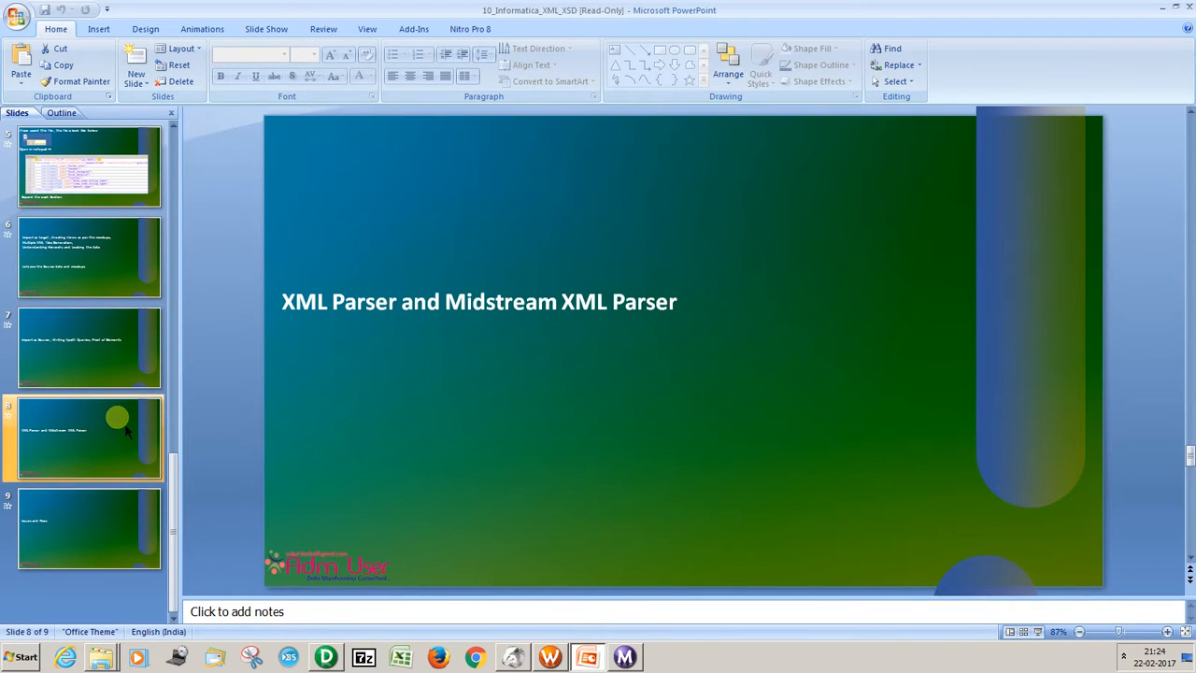
{"action": "key", "text": "Down"}
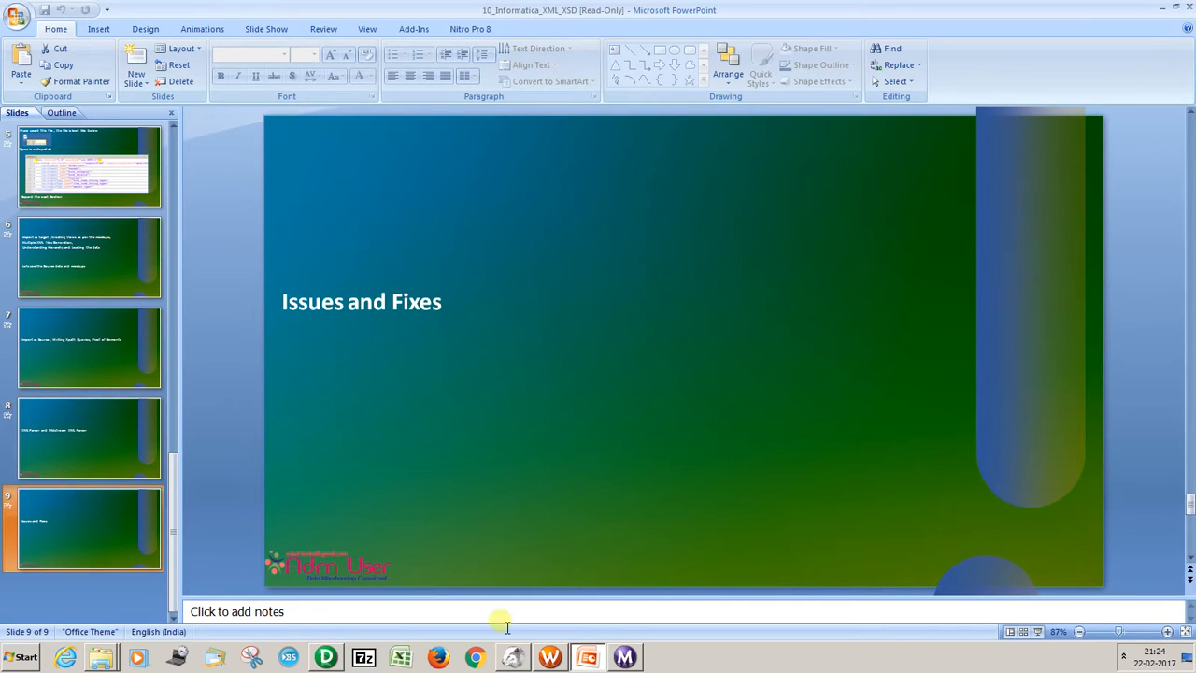
Return to PowerCenter Designer, show the repository navigator, open the m_ADMUSER_XML mapping in the workspace, and hide the navigator.
{"action": "left_click", "coordinate": [329, 659]}
{"action": "left_click", "coordinate": [245, 87]}
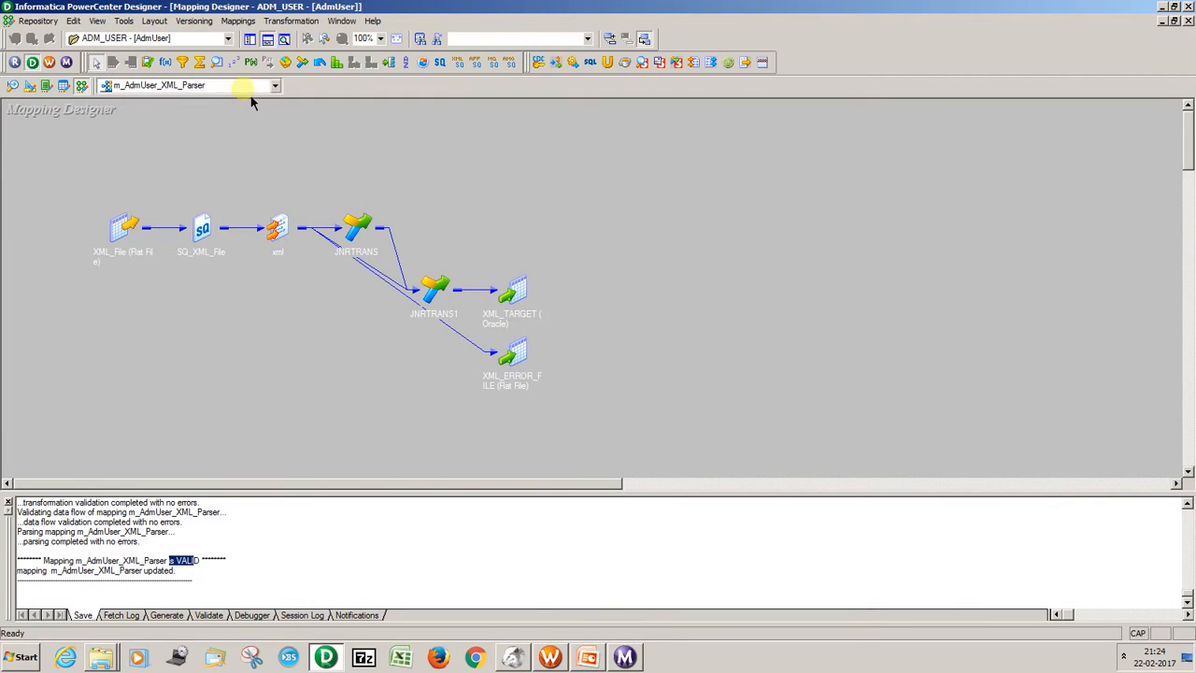
{"action": "left_click", "coordinate": [97, 20]}
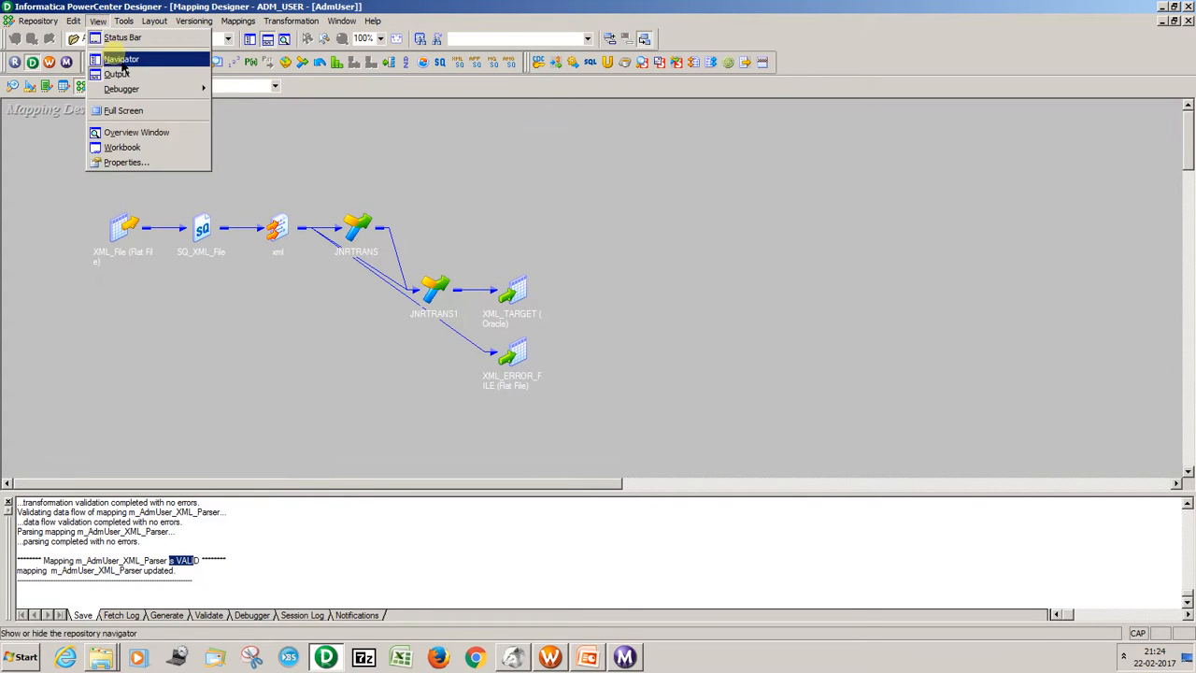
{"action": "left_click", "coordinate": [114, 54]}
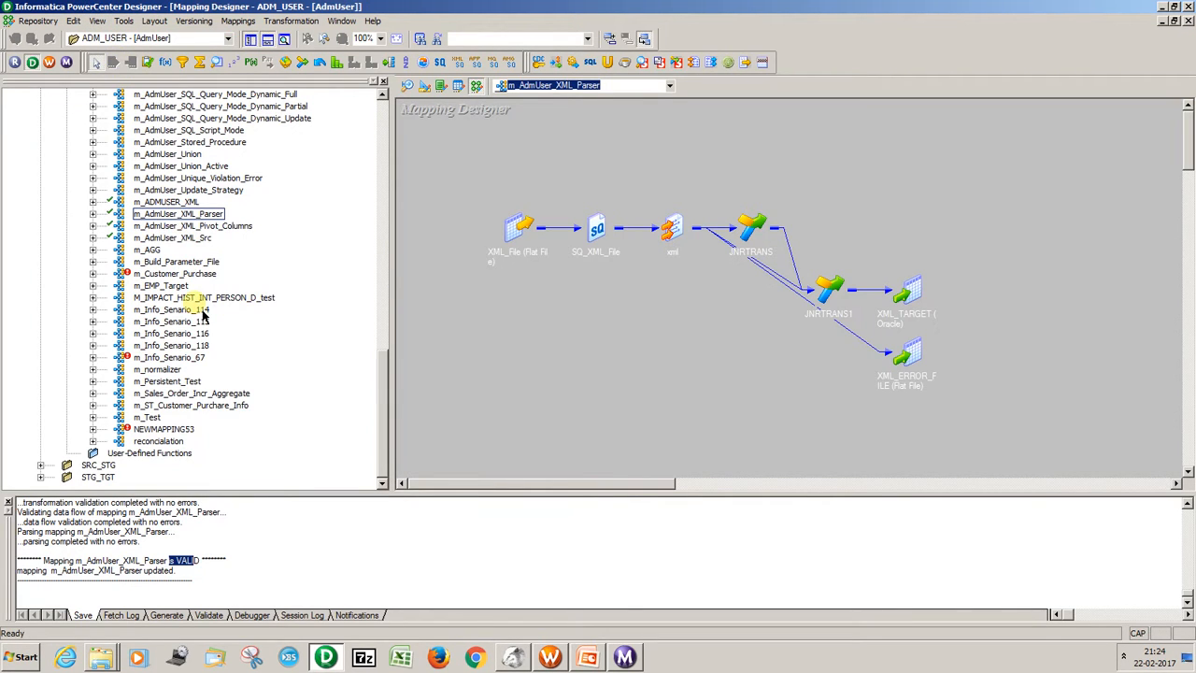
{"action": "right_click", "coordinate": [189, 203]}
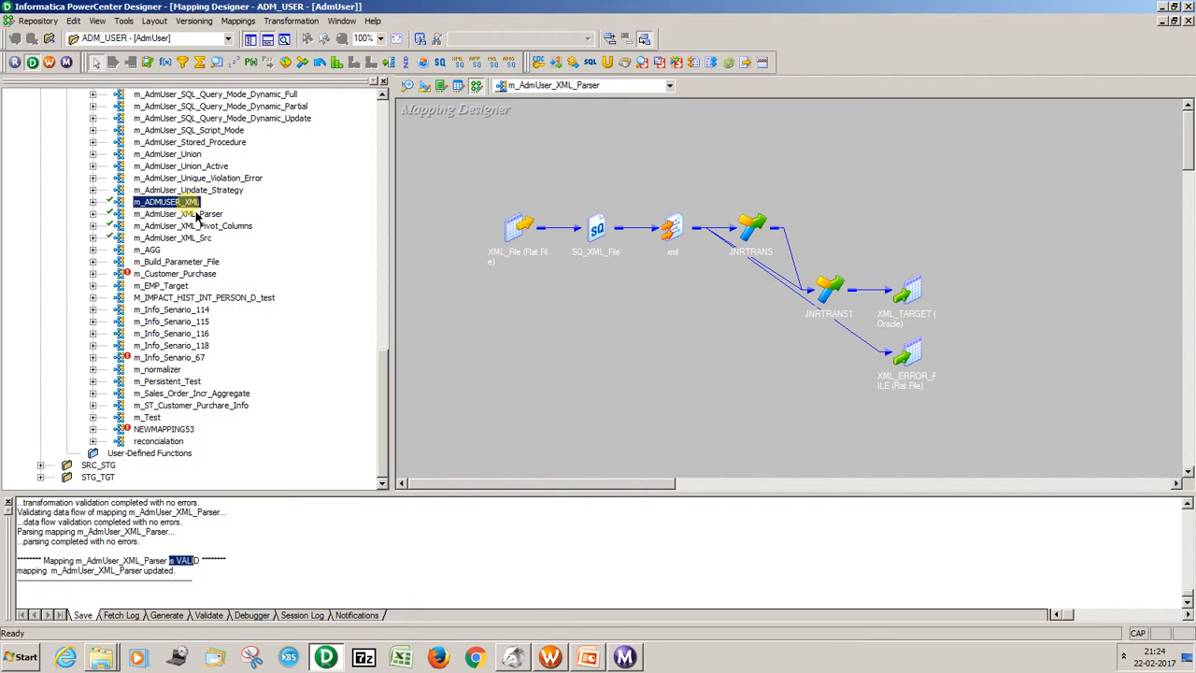
{"action": "left_click", "coordinate": [220, 245]}
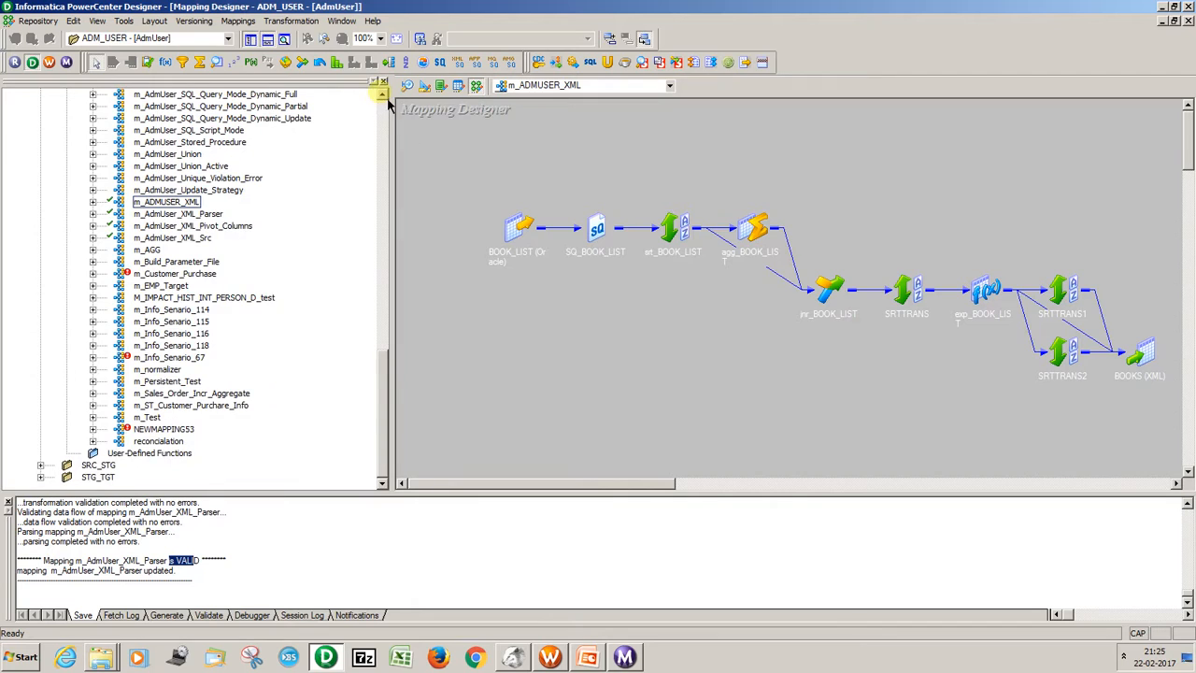
{"action": "left_click", "coordinate": [382, 84]}
Review the sorters srt_BOOK_LIST, SRTTRANS, SRTTRANS1 and SRTTRANS2, and select all transformations between the source qualifier and the BOOKS target.
{"action": "left_click", "coordinate": [280, 232]}
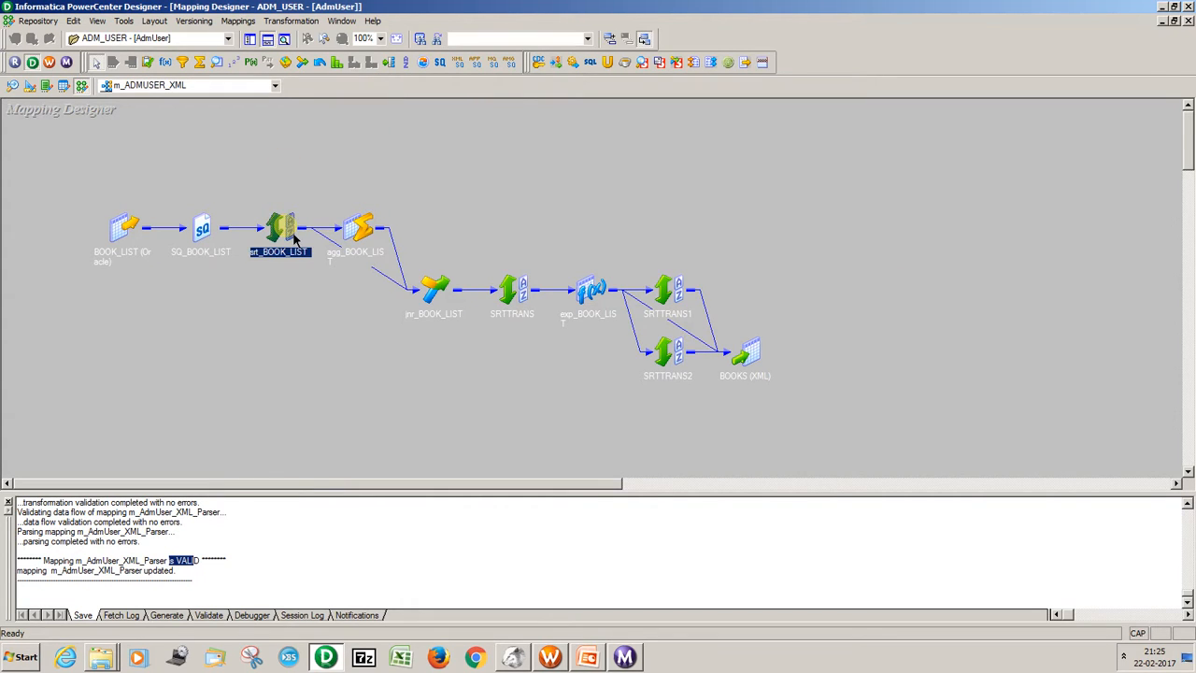
{"action": "left_click", "coordinate": [514, 292]}
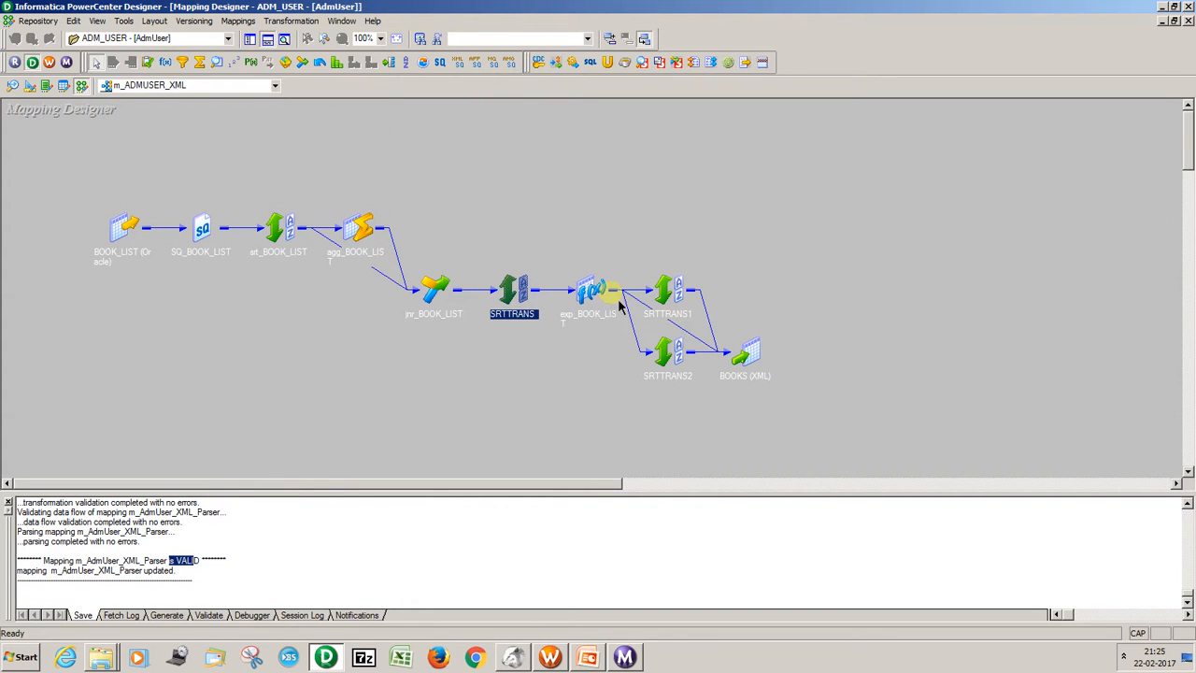
{"action": "left_click", "coordinate": [666, 290]}
{"action": "left_click", "coordinate": [665, 347]}
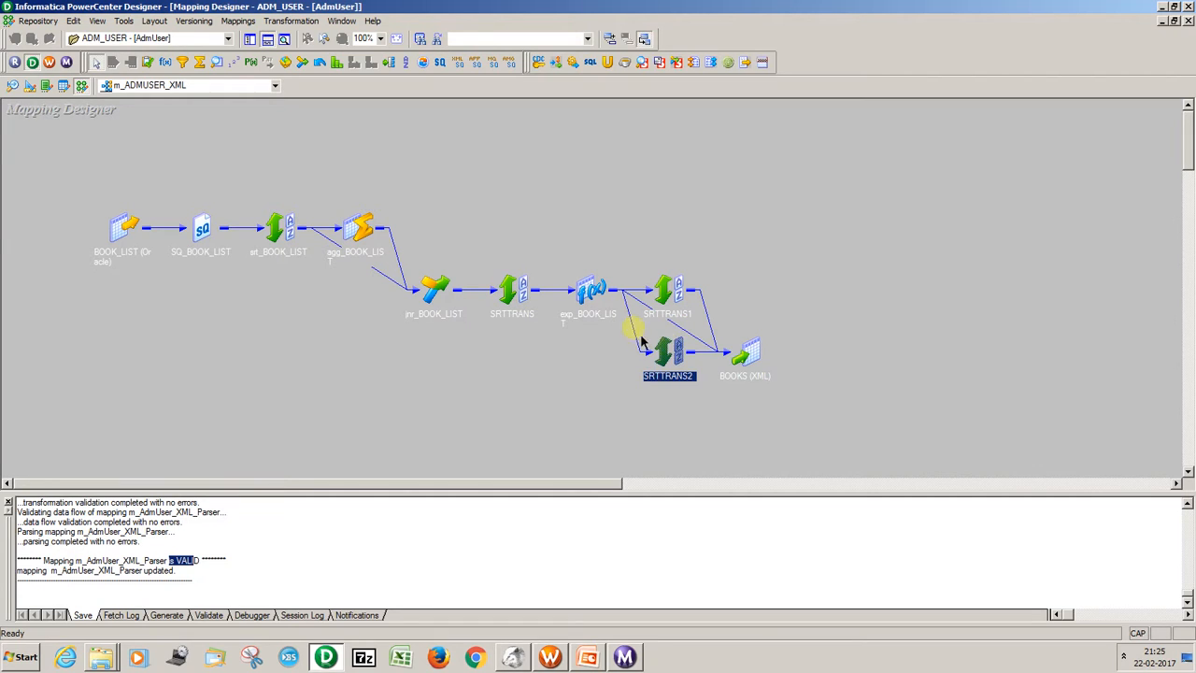
{"action": "left_click", "coordinate": [457, 241]}
{"action": "left_click_drag", "start_coordinate": [237, 171], "coordinate": [701, 445]}
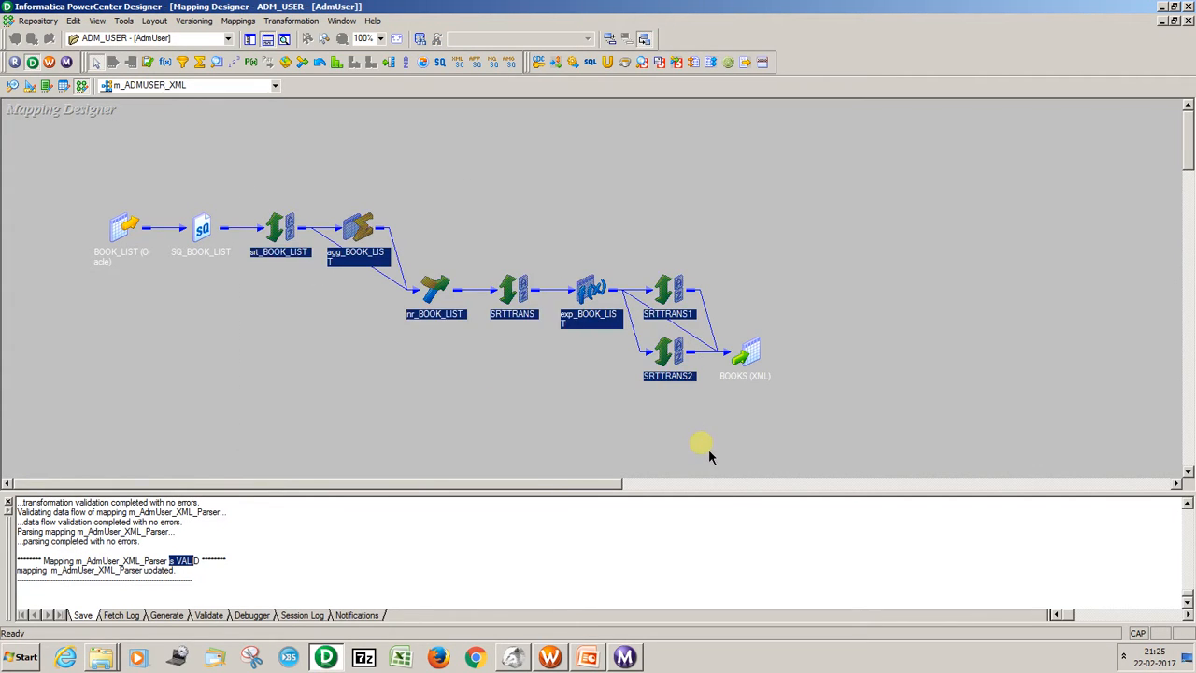
Expand the BOOKS XML target definition so all its ports and XPaths show, and trace the transformations feeding it.
{"action": "double_click", "coordinate": [758, 357]}
{"action": "left_click_drag", "start_coordinate": [766, 355], "coordinate": [730, 128]}
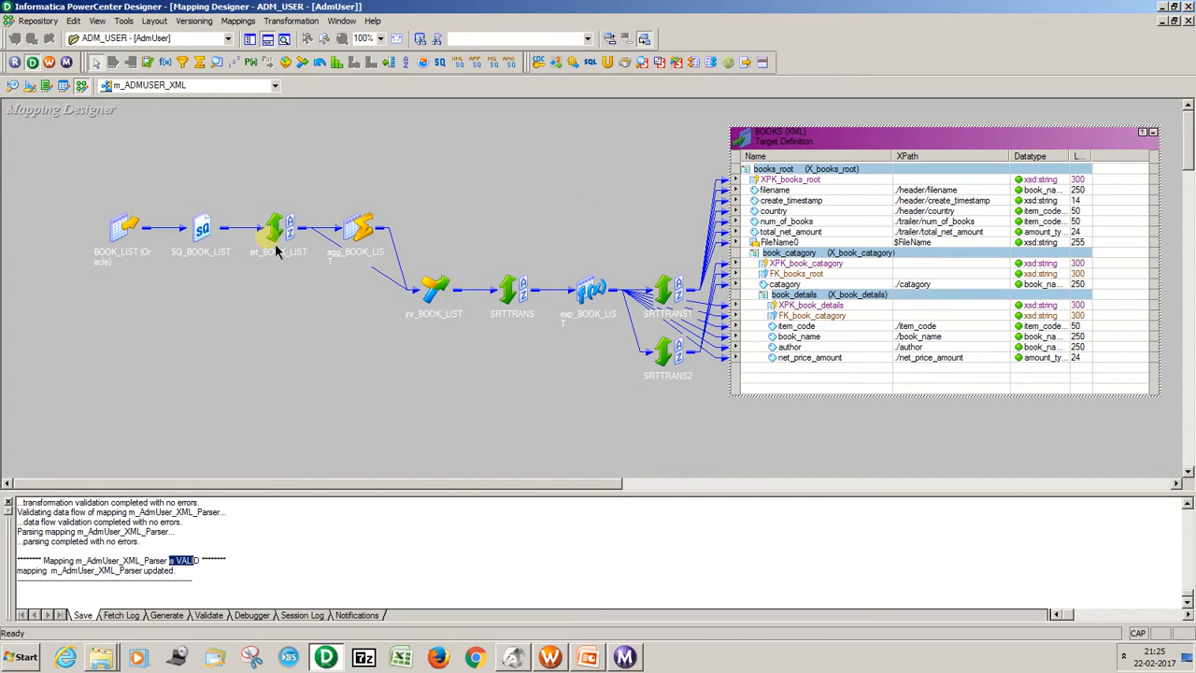
{"action": "left_click_drag", "start_coordinate": [258, 200], "coordinate": [706, 406]}
{"action": "left_click", "coordinate": [612, 260]}
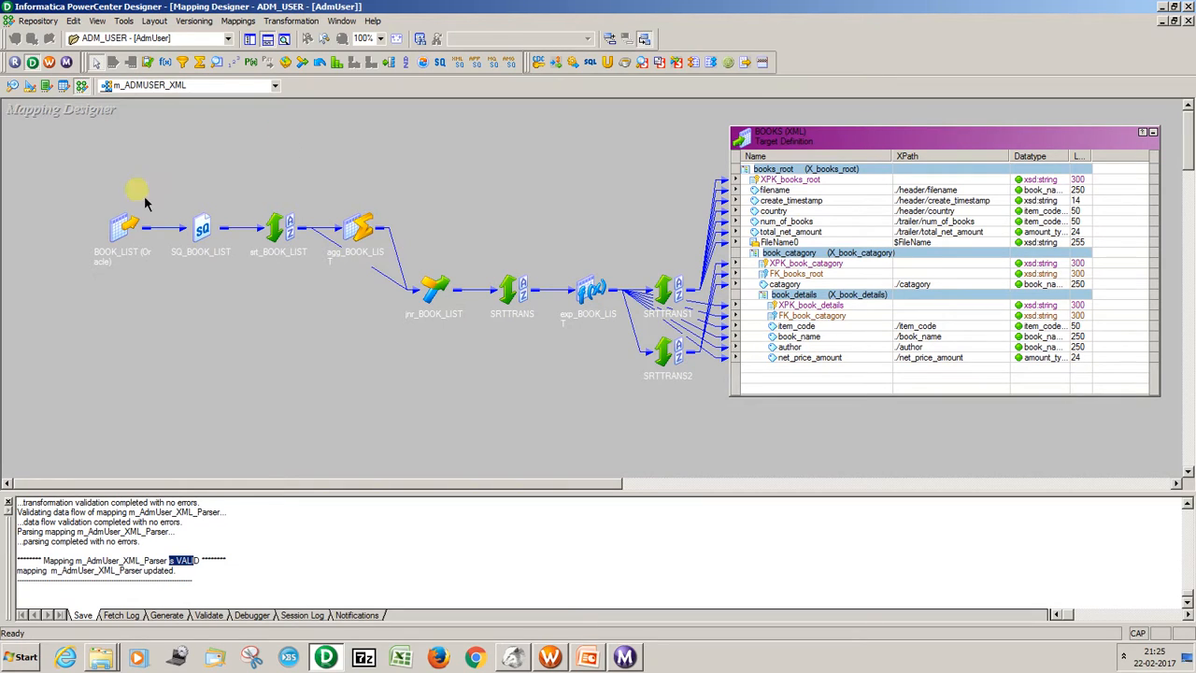
Check the BOOK_LIST source definition's edit dialog, close it without changes, and collapse the source back to an icon.
{"action": "double_click", "coordinate": [131, 238]}
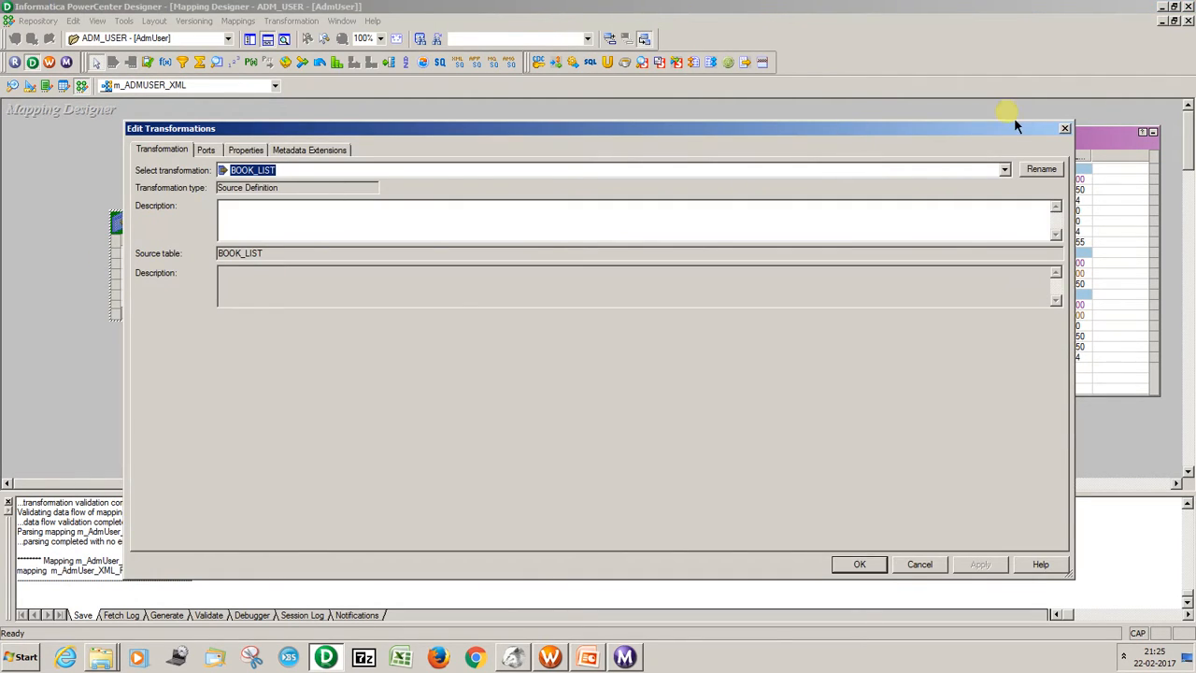
{"action": "left_click", "coordinate": [1064, 128]}
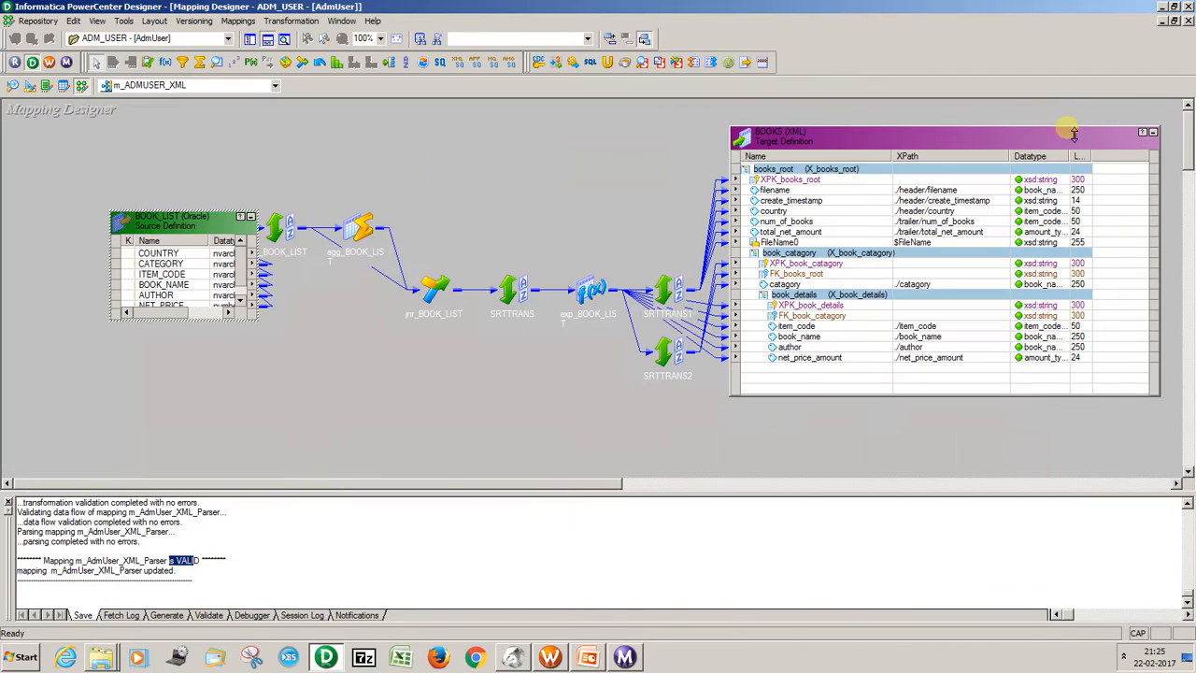
{"action": "left_click", "coordinate": [251, 216]}
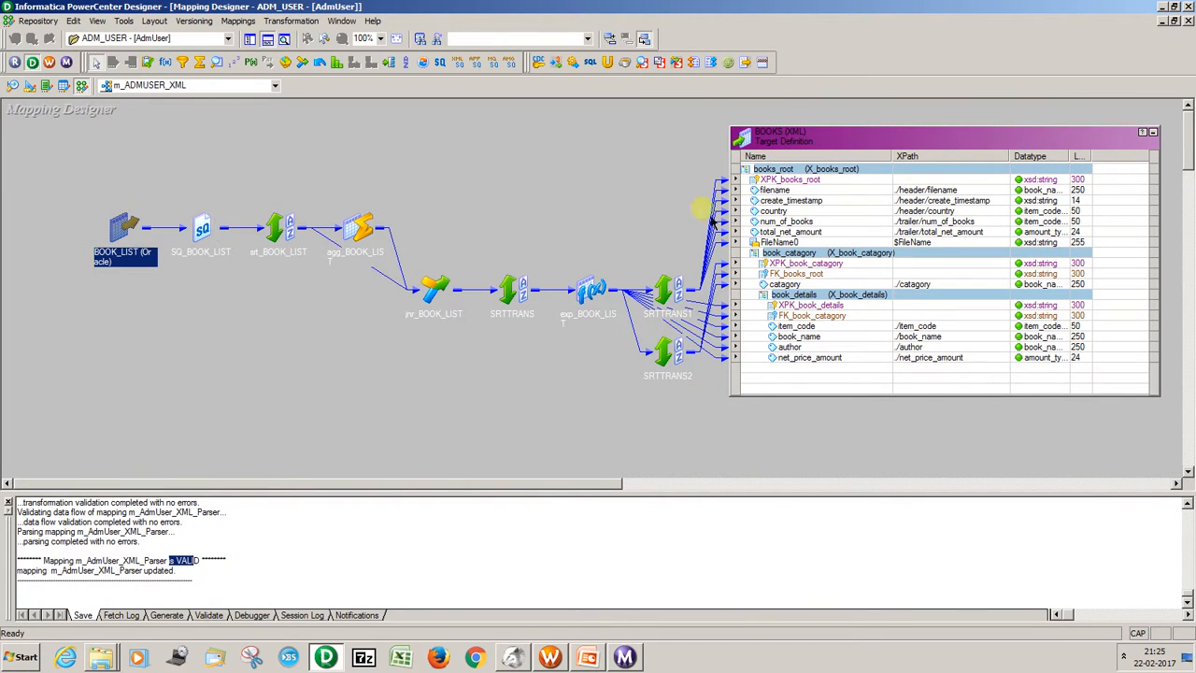
Review the SQ_BOOK_LIST source qualifier's properties, including Sql Query, collapse it back to an icon, and select the whole mapping.
{"action": "double_click", "coordinate": [209, 234]}
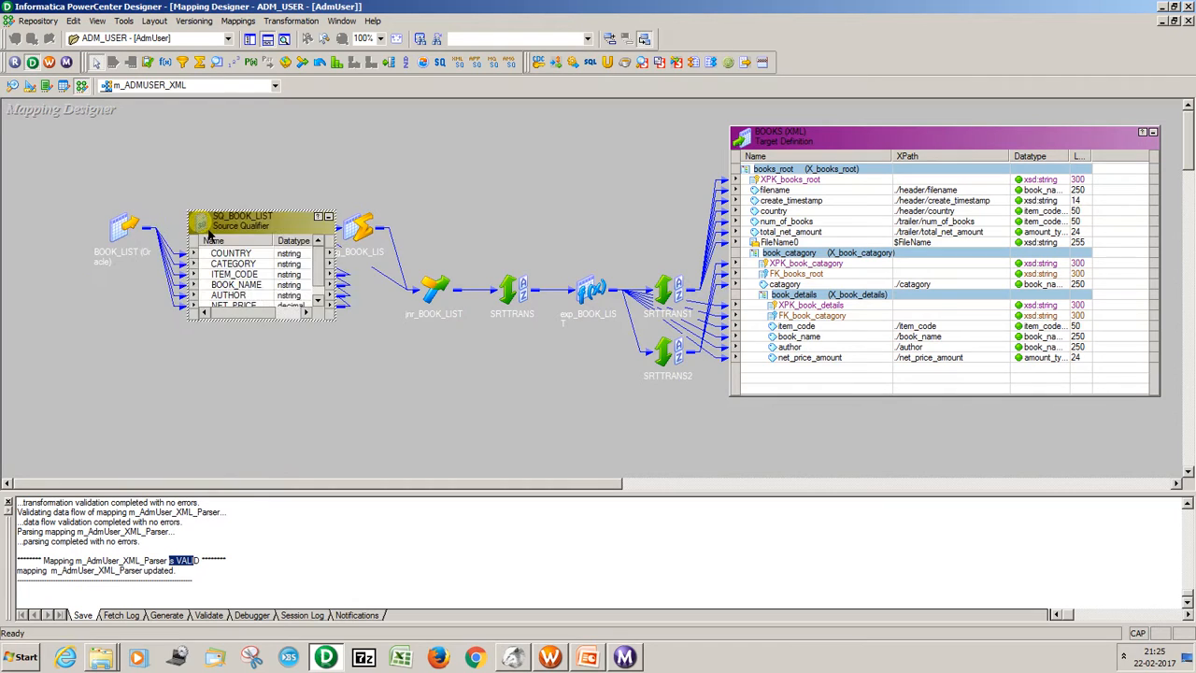
{"action": "double_click", "coordinate": [244, 226]}
{"action": "left_click", "coordinate": [247, 150]}
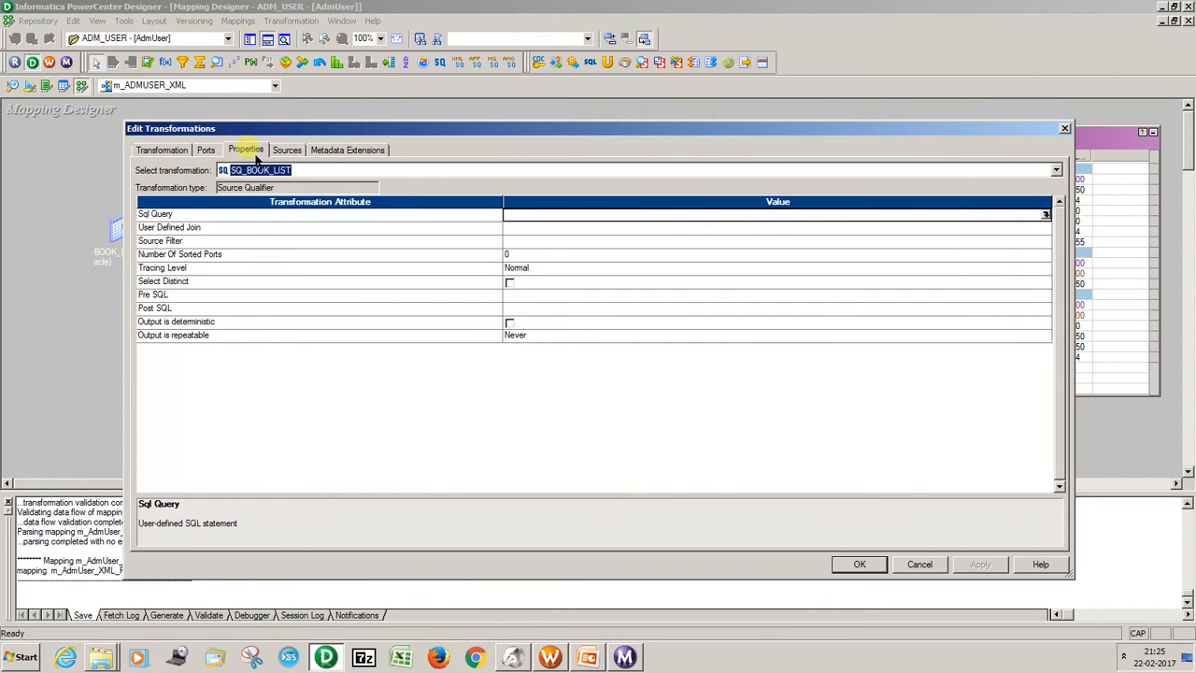
{"action": "left_click", "coordinate": [1065, 129]}
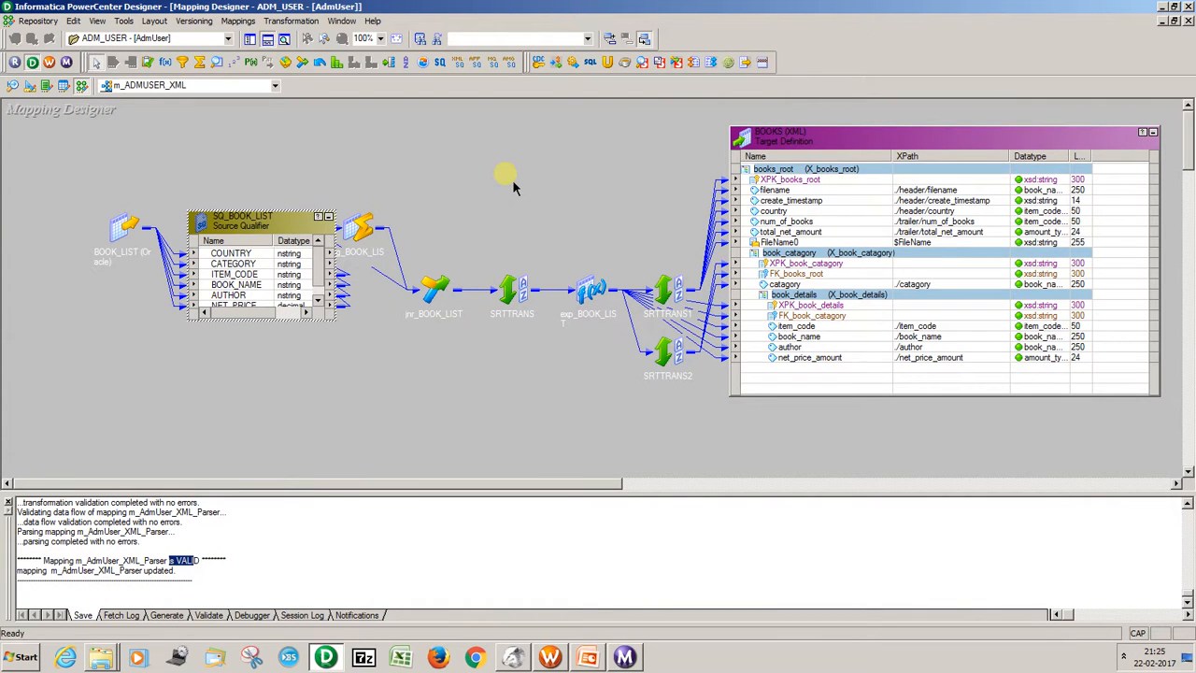
{"action": "left_click", "coordinate": [329, 217]}
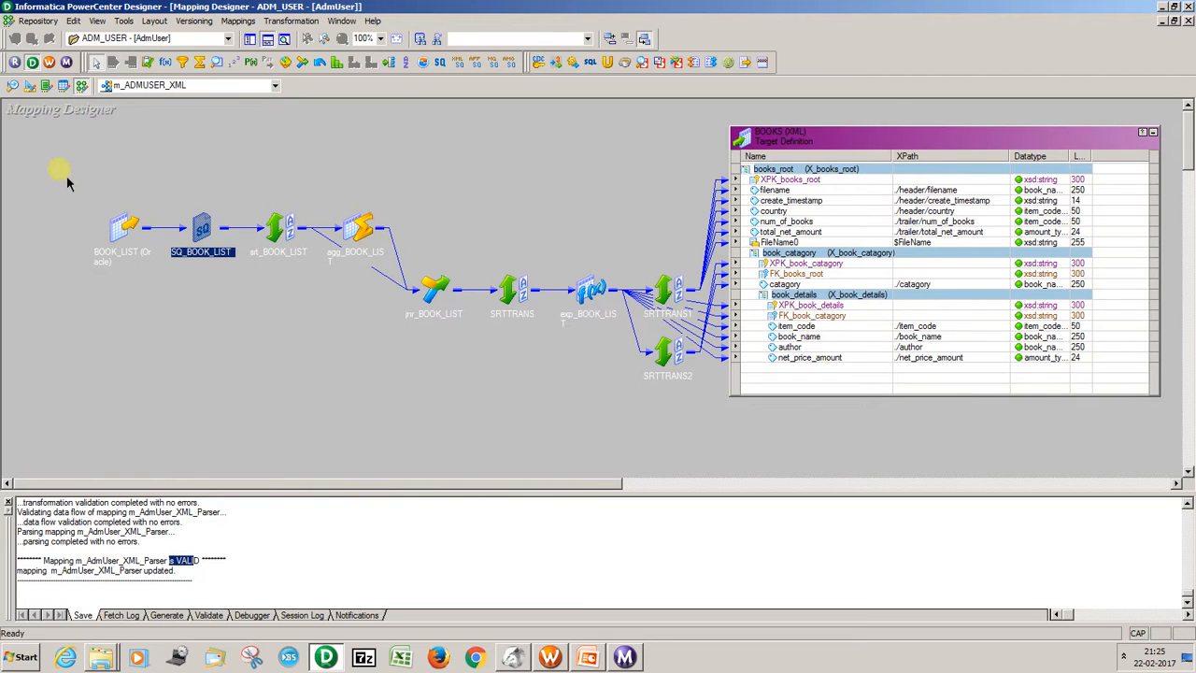
{"action": "left_click_drag", "start_coordinate": [67, 184], "coordinate": [731, 428]}
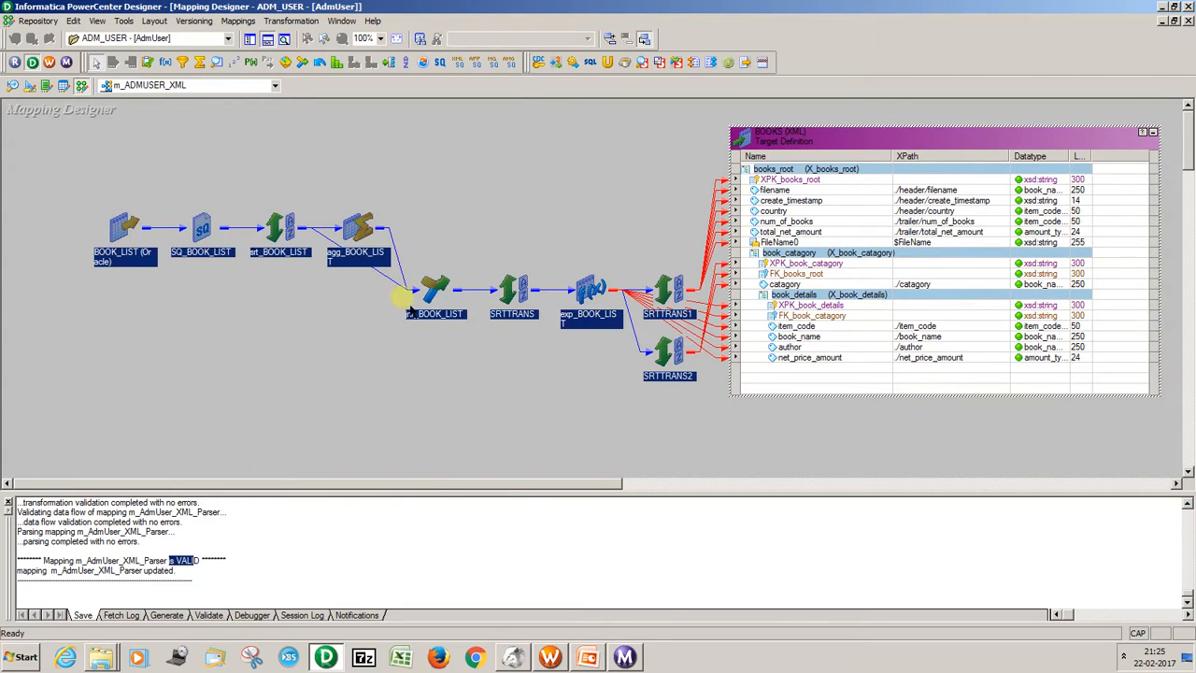
Switch to the m_AdmUser_XML_Parser mapping, check the SQ_XML_File source qualifier's ports, and collapse it back to an icon.
{"action": "left_click", "coordinate": [152, 85]}
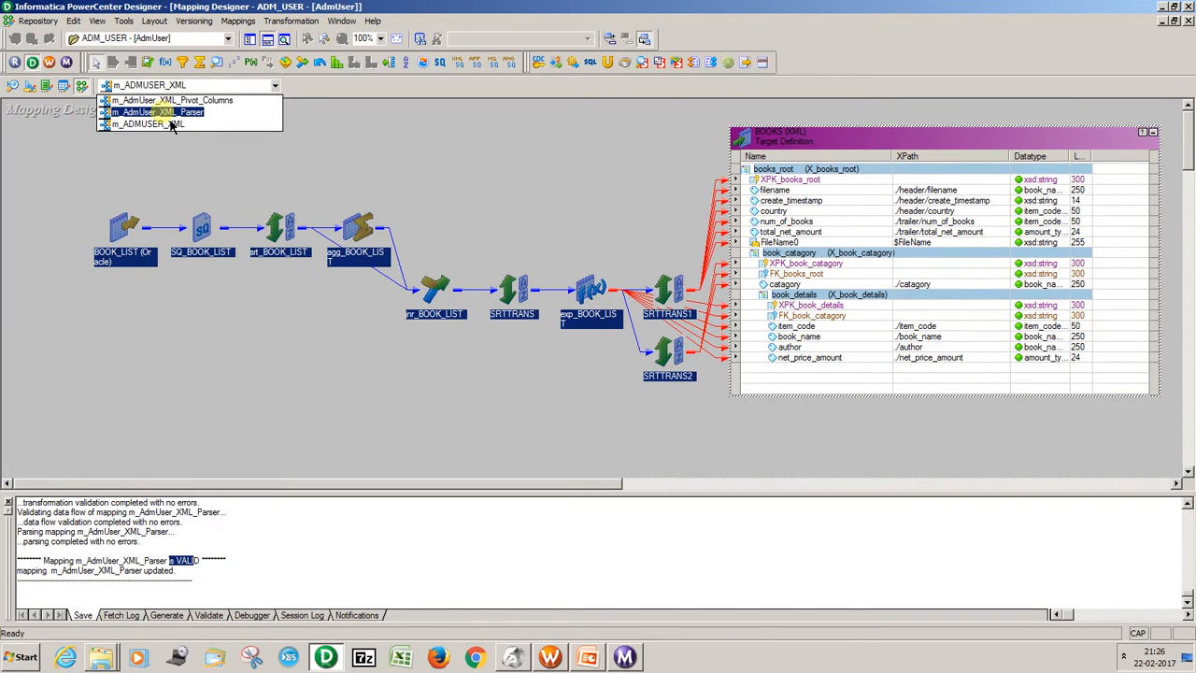
{"action": "left_click", "coordinate": [169, 114]}
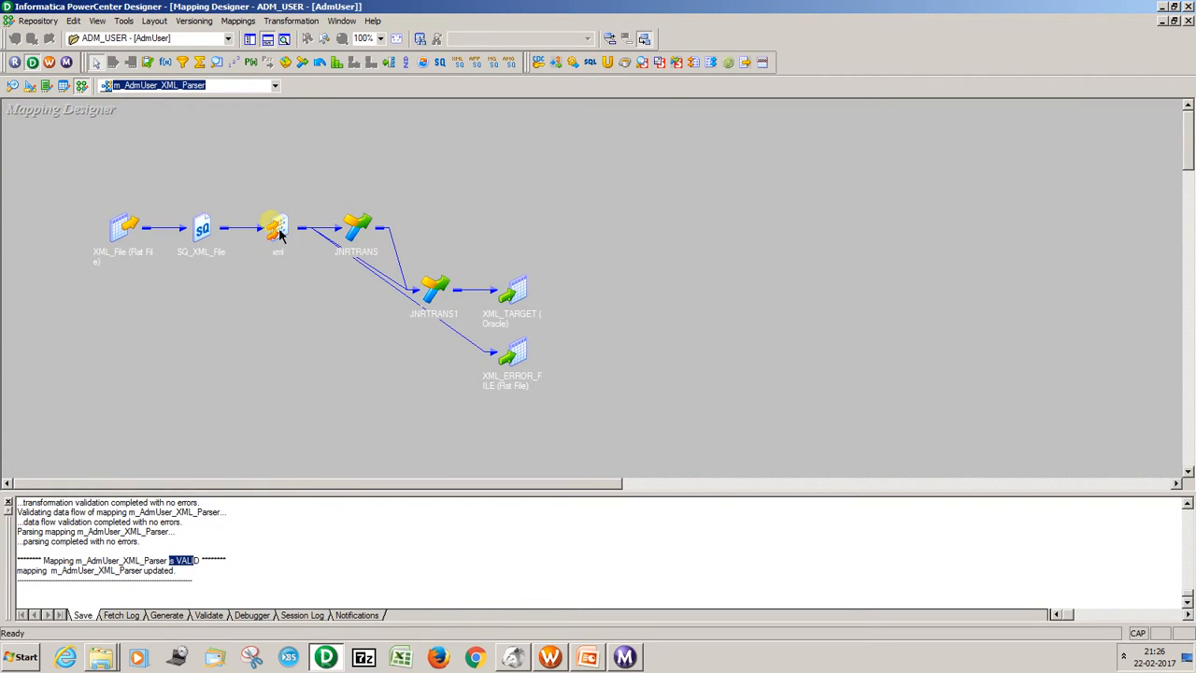
{"action": "double_click", "coordinate": [213, 232]}
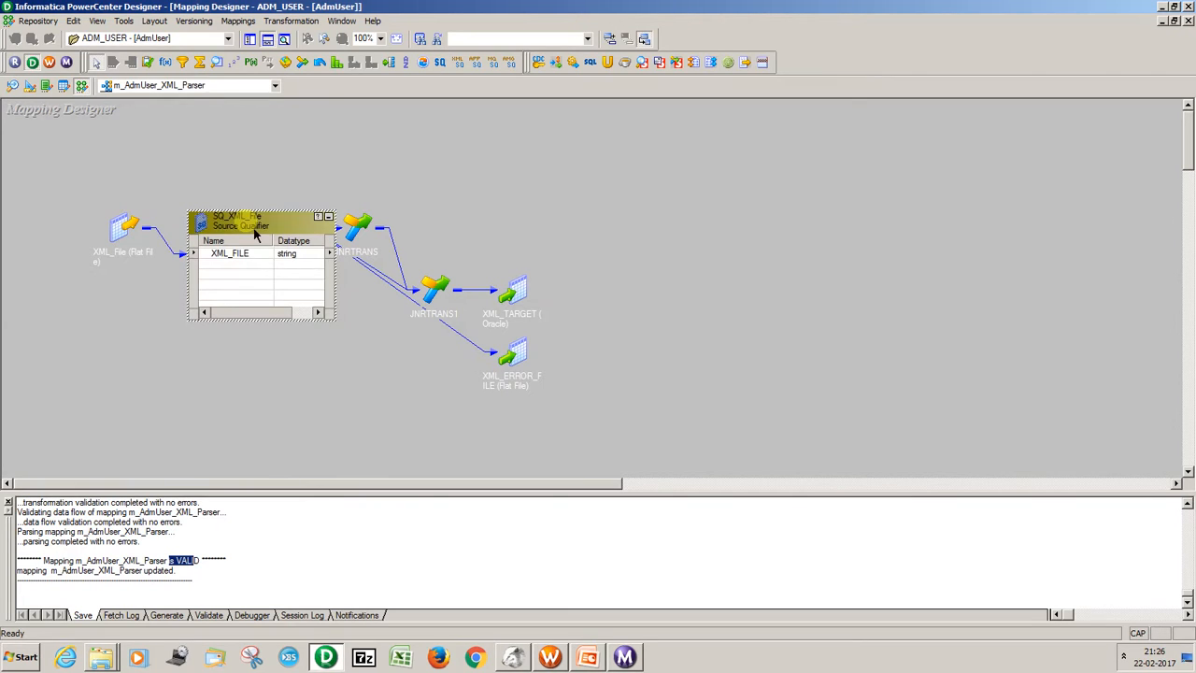
{"action": "left_click", "coordinate": [327, 217]}
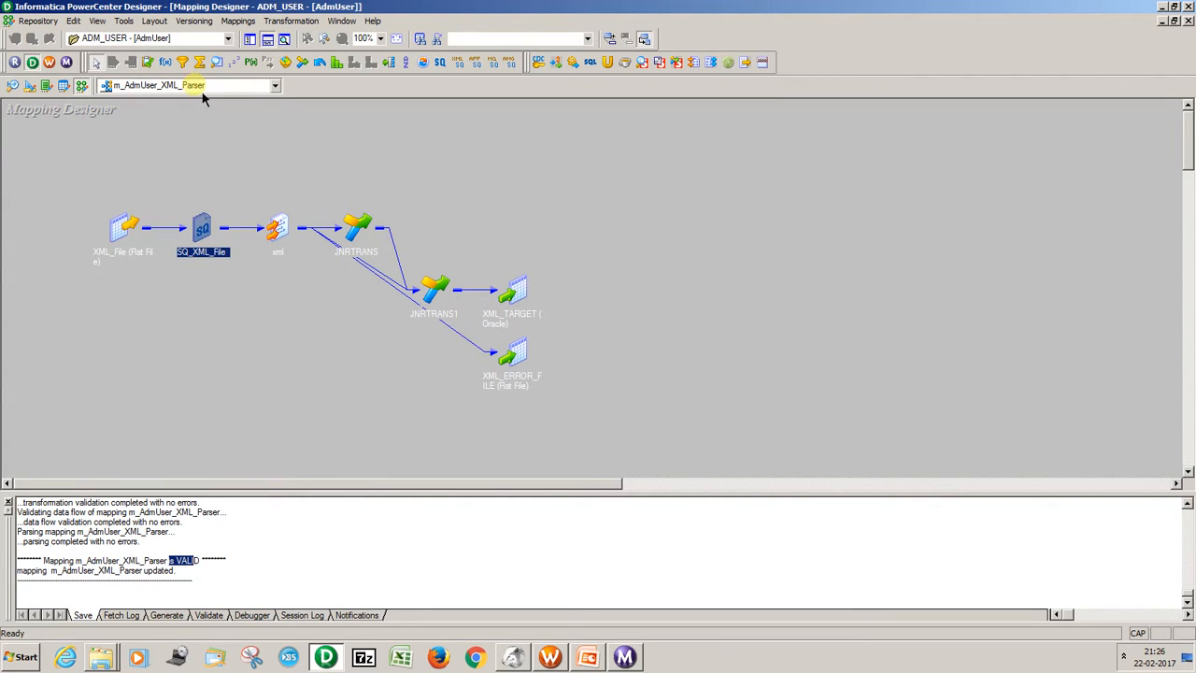
Switch back to the m_ADMUSER_XML mapping and expand the BOOK_LIST source definition to view its columns.
{"action": "left_click", "coordinate": [203, 86]}
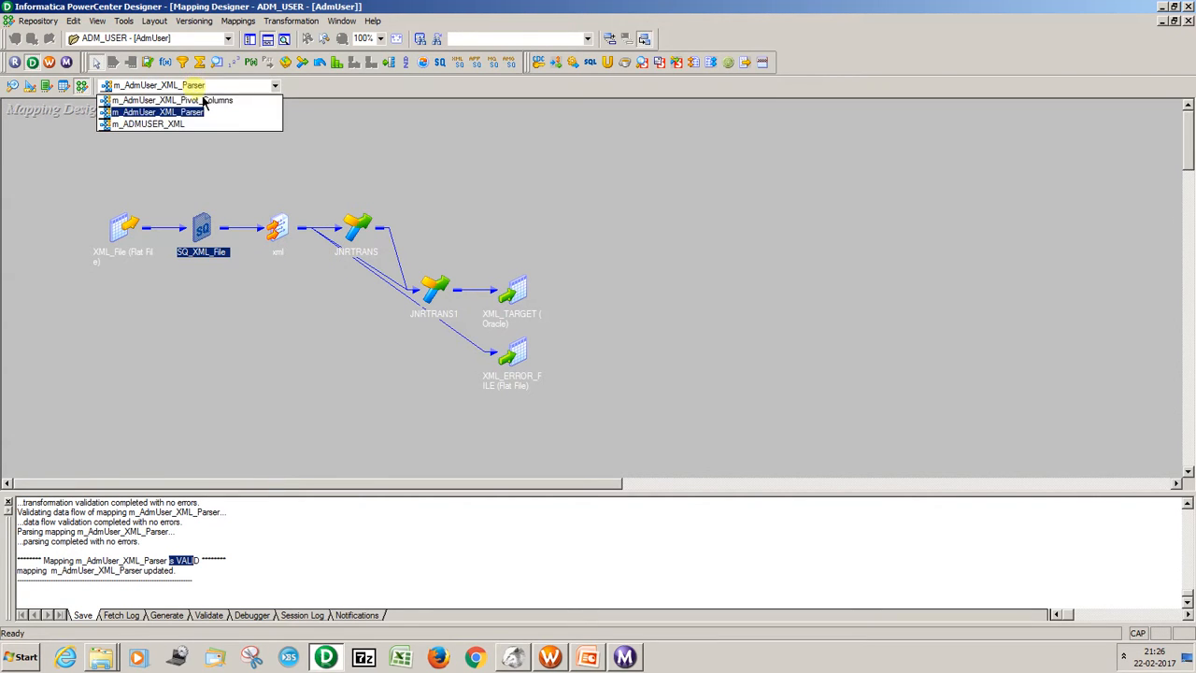
{"action": "left_click", "coordinate": [184, 124]}
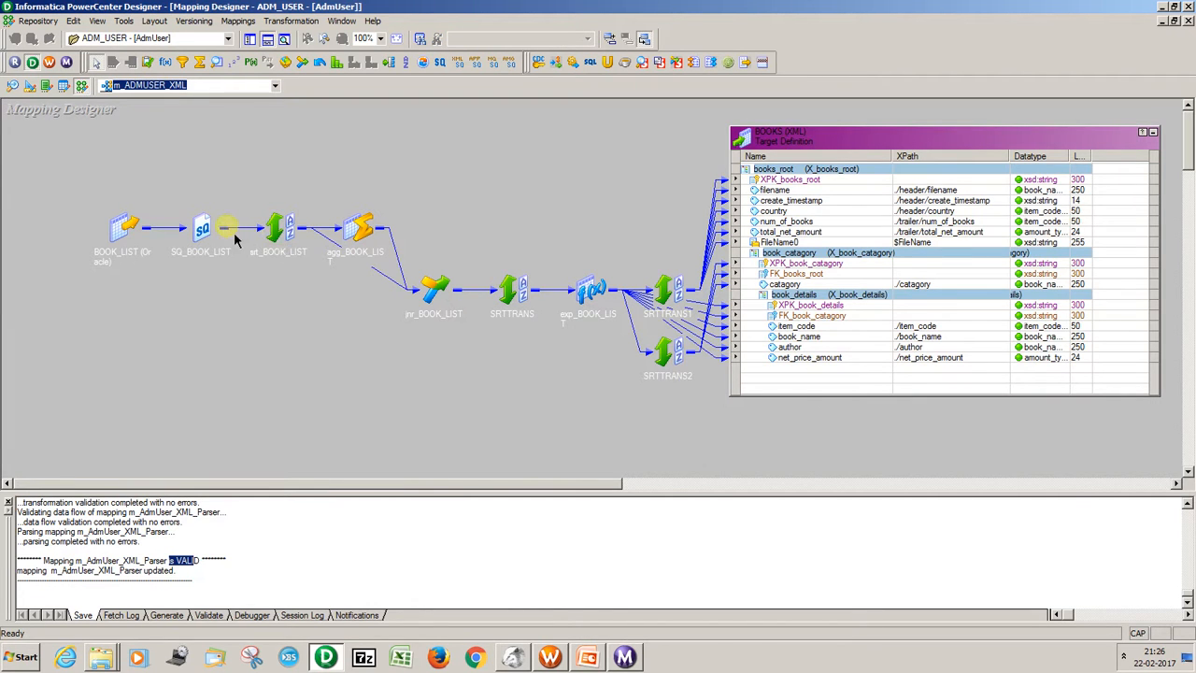
{"action": "double_click", "coordinate": [124, 227]}
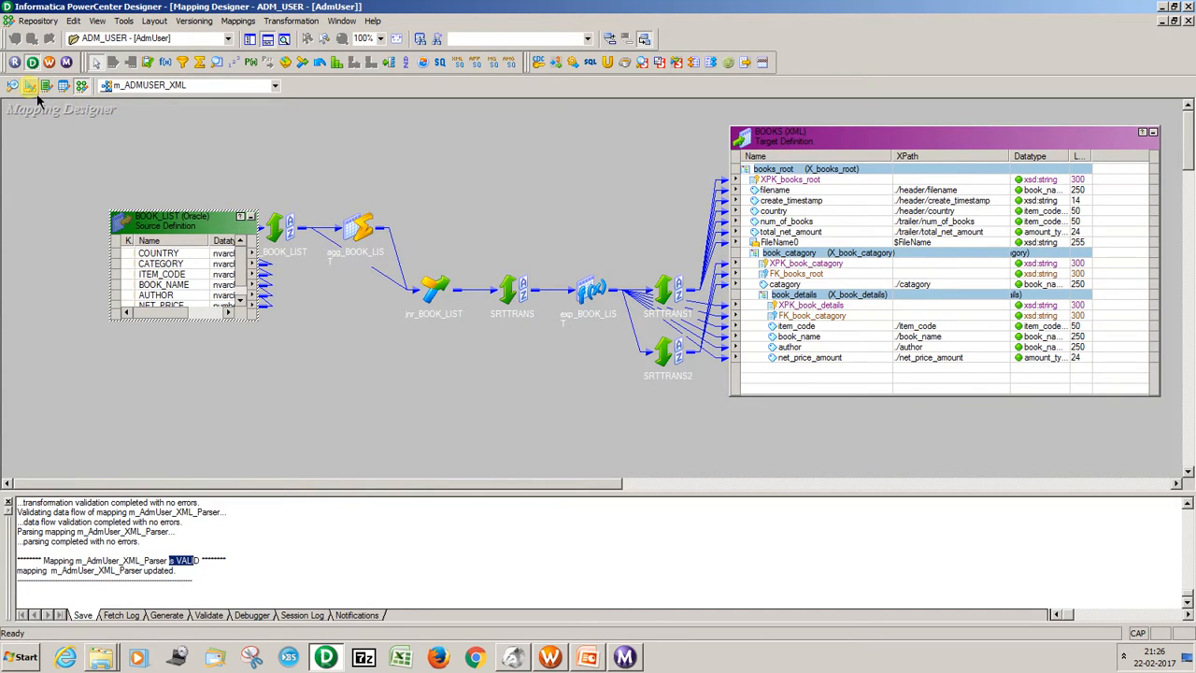
Collapse the BOOK_LIST source definition to an icon and switch to the m_AdmUser_XML_Parser mapping.
{"action": "left_click", "coordinate": [255, 220]}
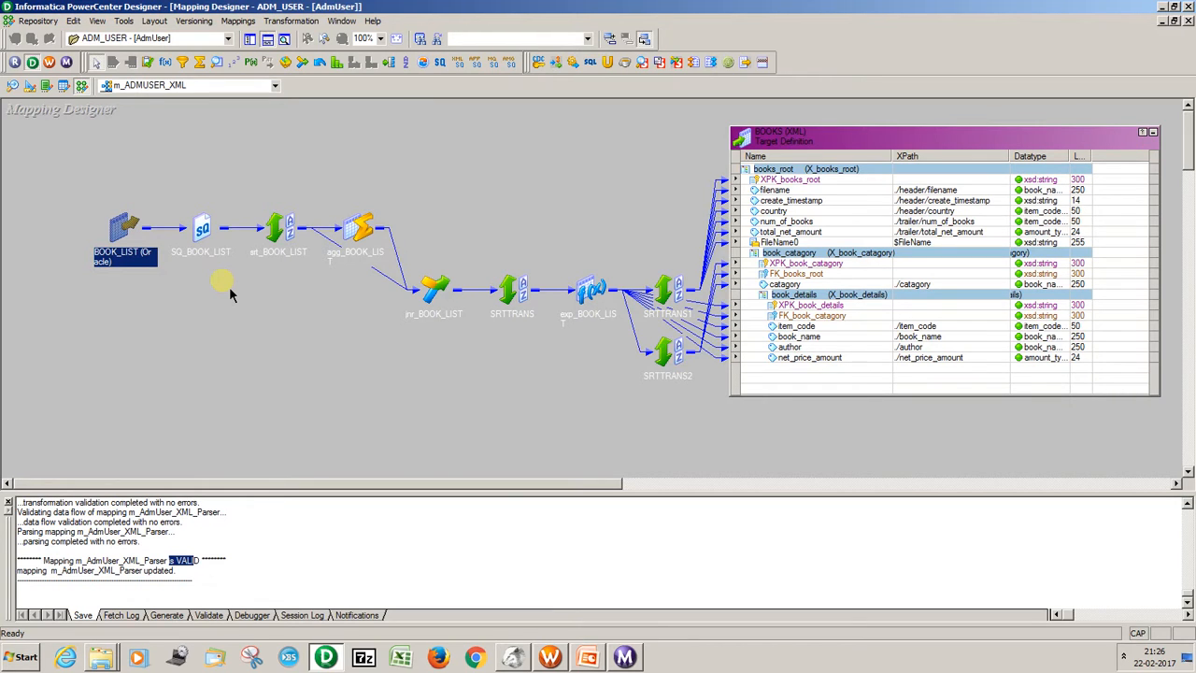
{"action": "left_click", "coordinate": [140, 85]}
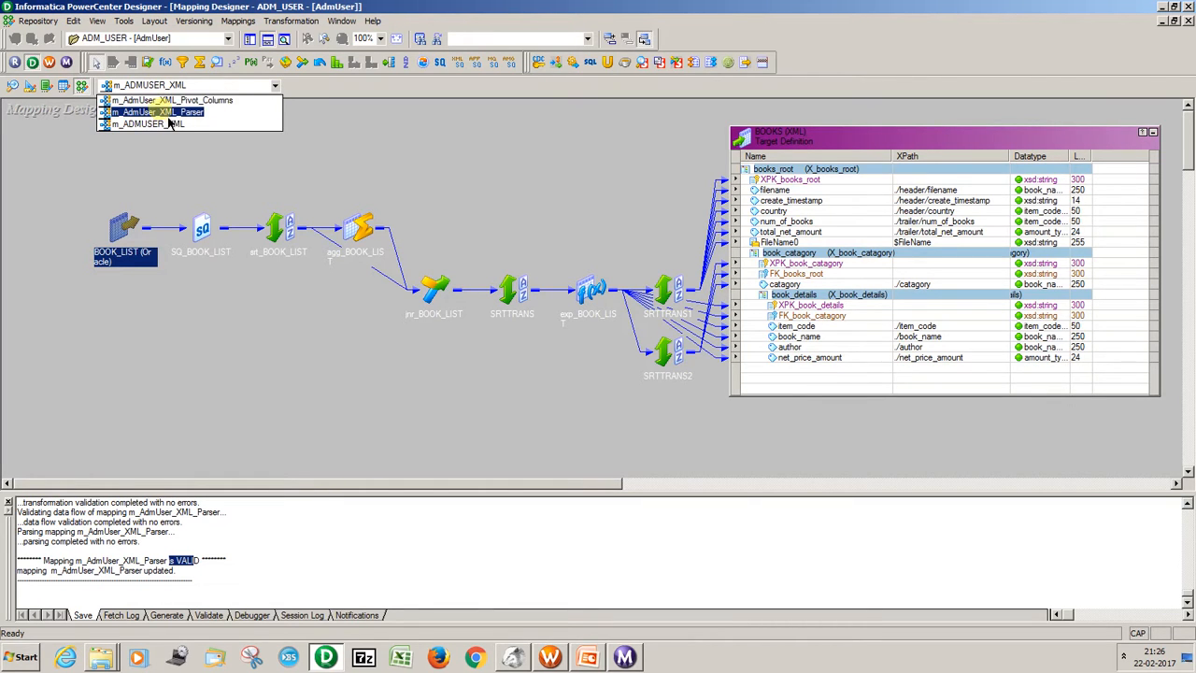
{"action": "left_click", "coordinate": [164, 112]}
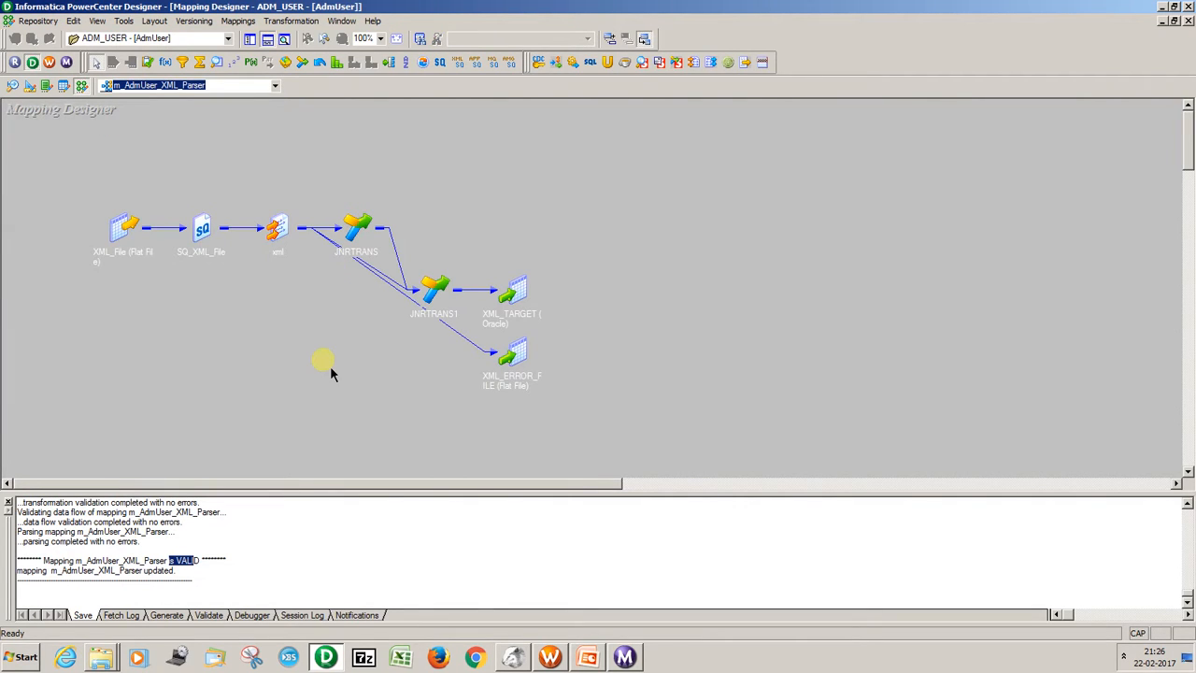
Switch to PowerPoint to check the Issues and Fixes slide, and minimize the presentation.
{"action": "left_click", "coordinate": [589, 658]}
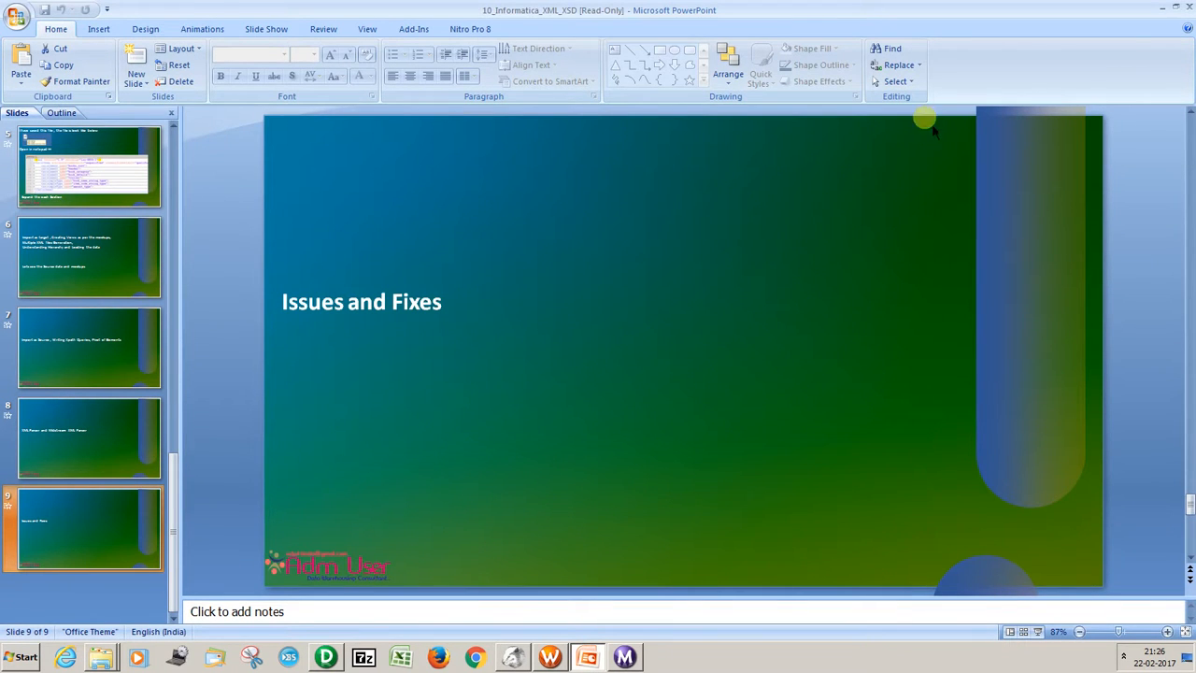
{"action": "left_click", "coordinate": [1162, 8]}
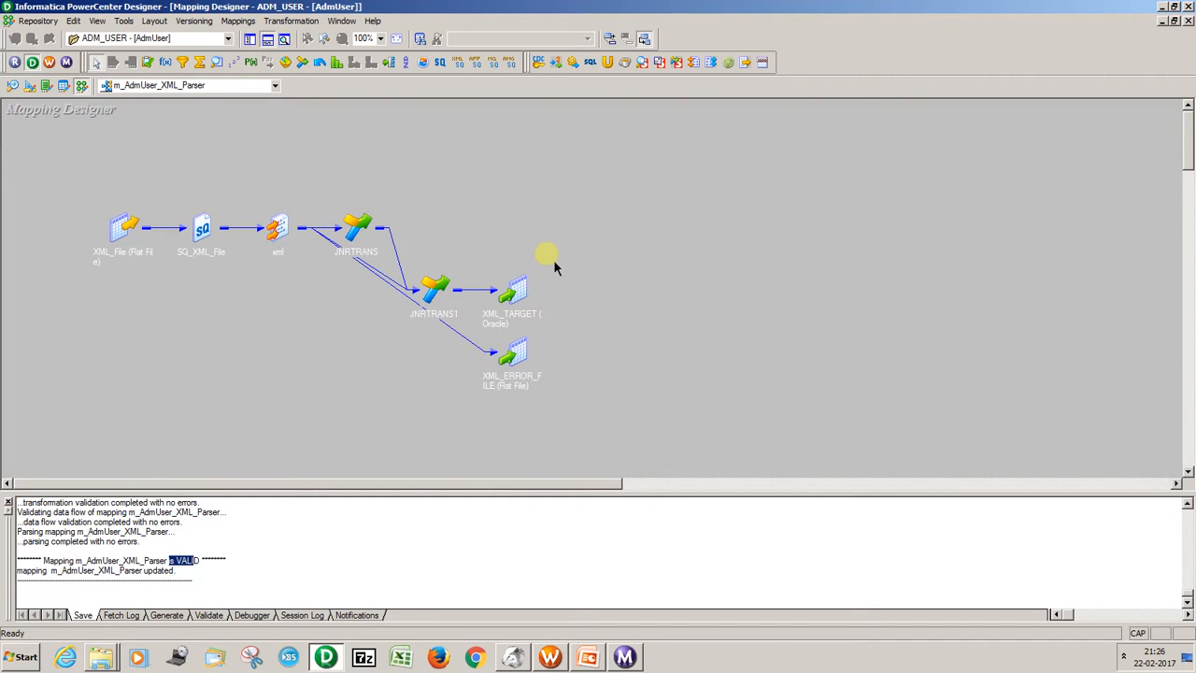
Check the XML target files folder and open BOOKS.xsd from the desktop's AdmUser folder in Notepad++.
{"action": "left_click", "coordinate": [108, 659]}
{"action": "left_click", "coordinate": [100, 616]}
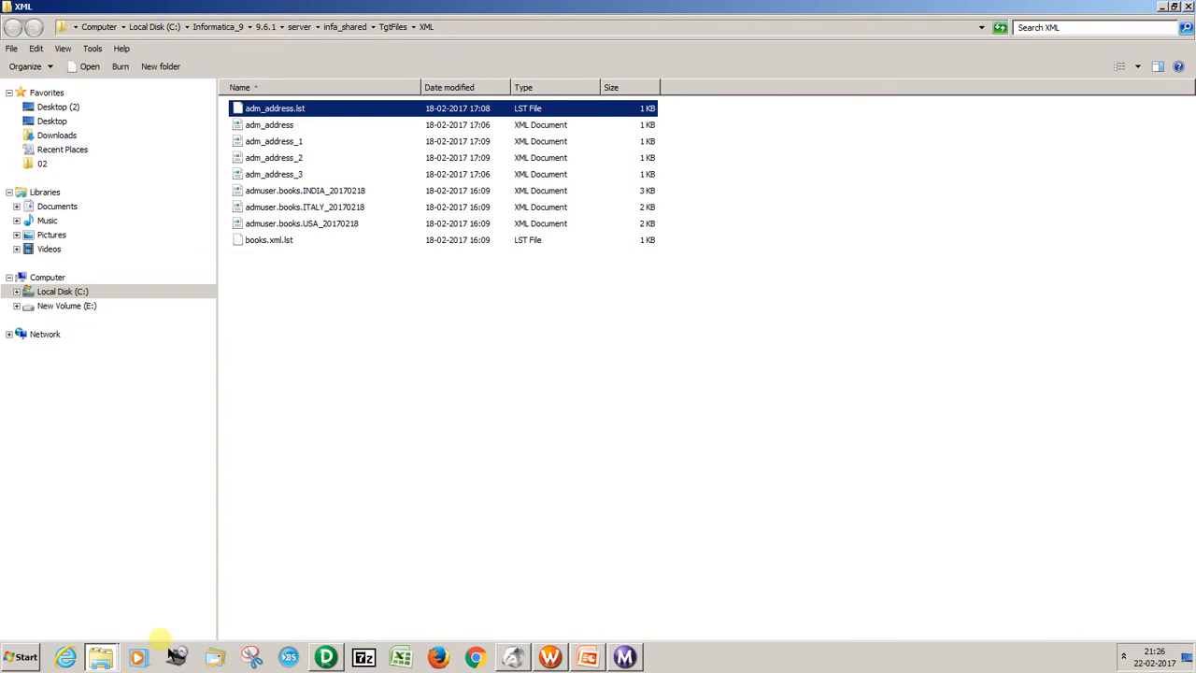
{"action": "key", "text": "super+d"}
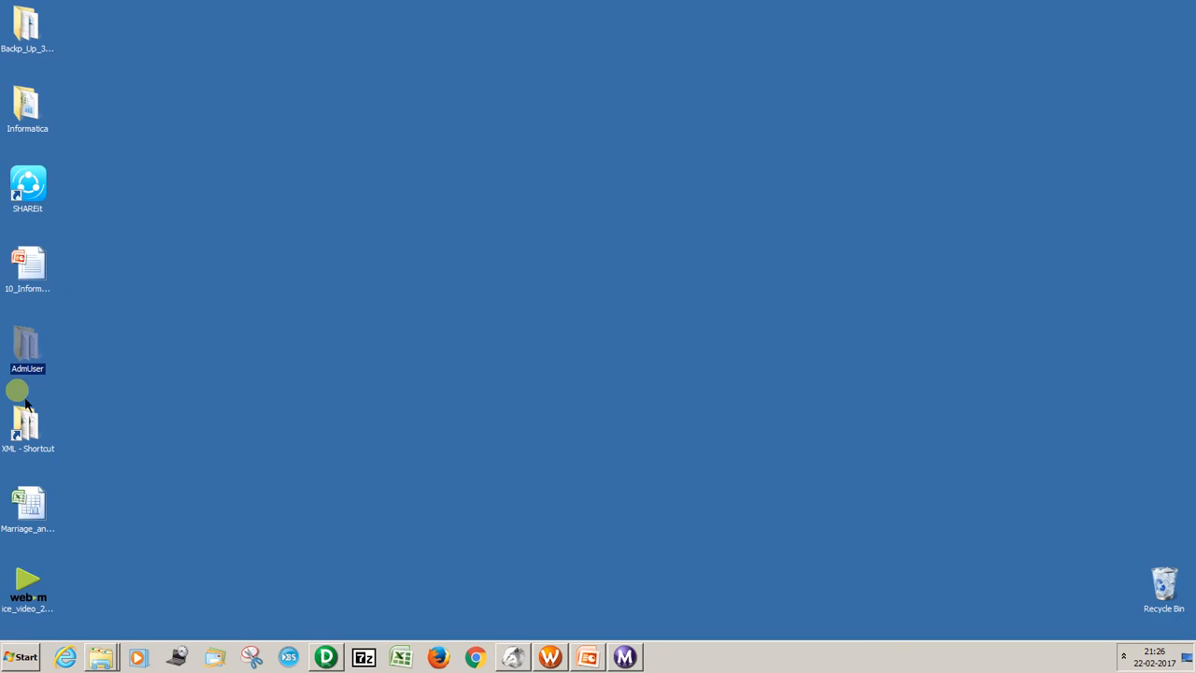
{"action": "double_click", "coordinate": [26, 418]}
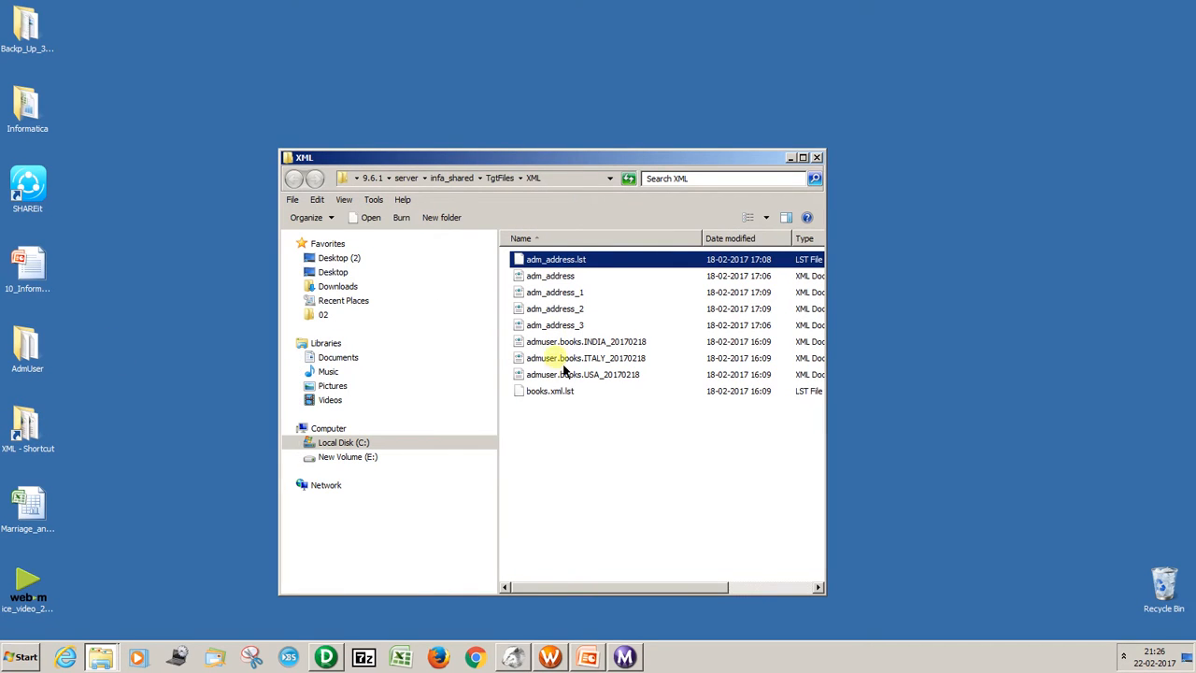
{"action": "double_click", "coordinate": [41, 347]}
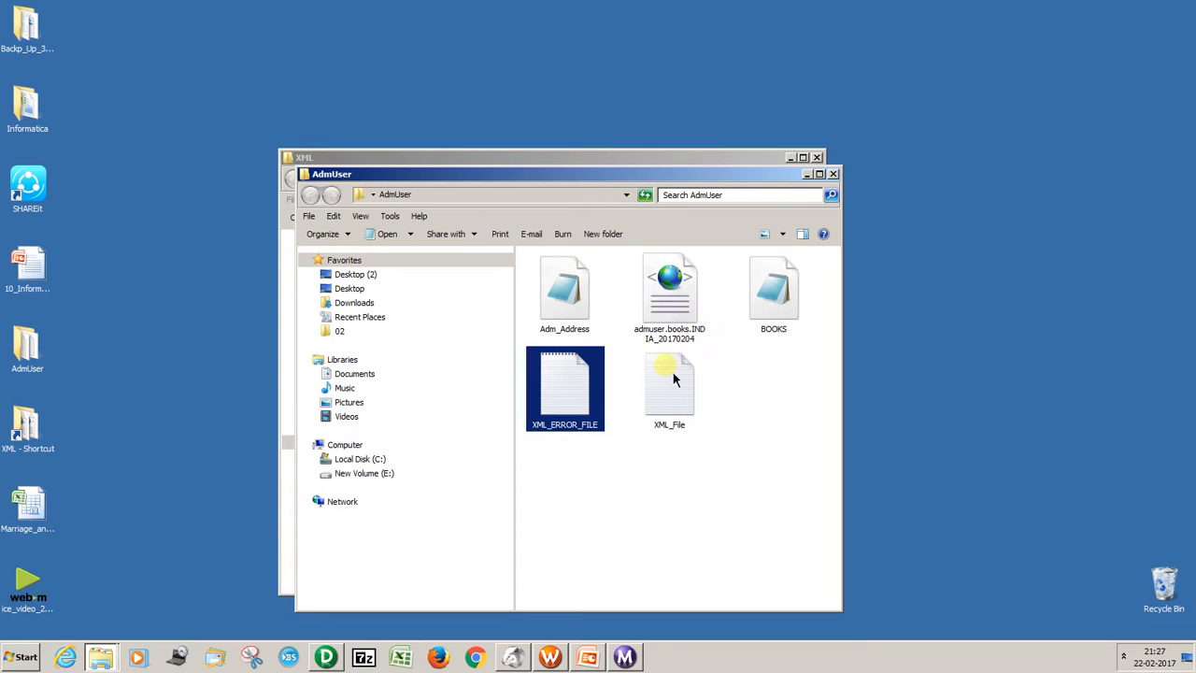
{"action": "right_click", "coordinate": [780, 294]}
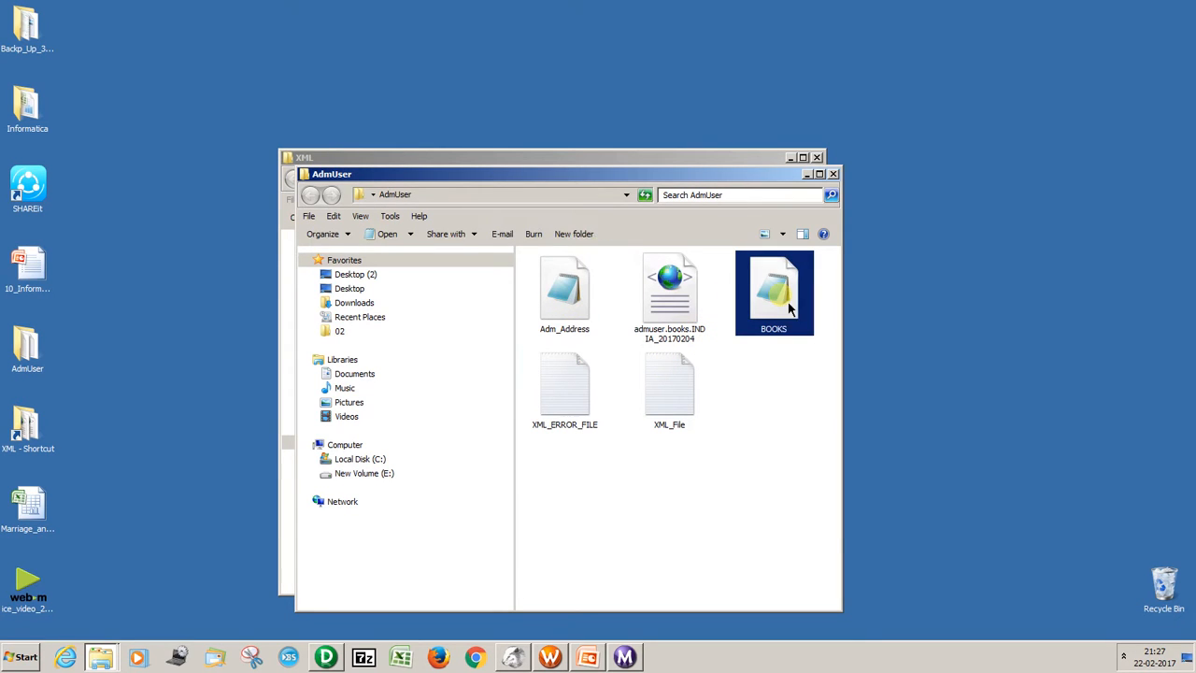
{"action": "left_click", "coordinate": [830, 340]}
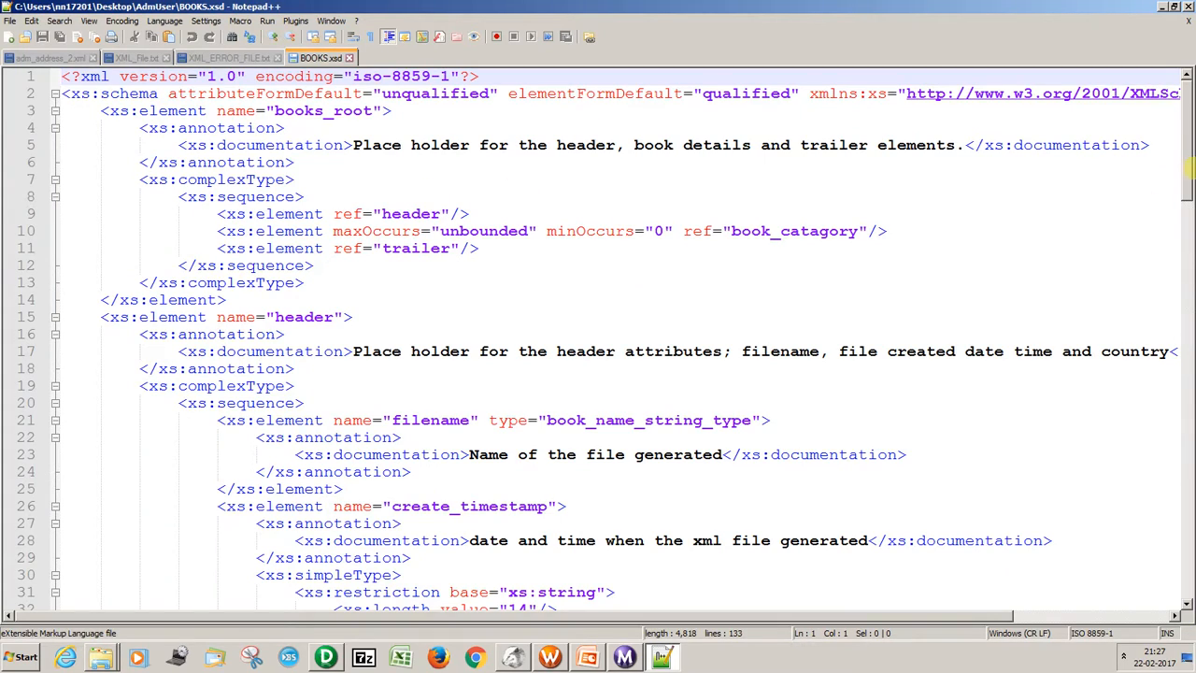
Examine the maxLength restriction of book_name_string_type in BOOKS.xsd, briefly checking back with the mapping in PowerCenter Designer.
{"action": "left_click_drag", "start_coordinate": [1184, 170], "coordinate": [1185, 476]}
{"action": "left_click_drag", "start_coordinate": [1189, 529], "coordinate": [1189, 576]}
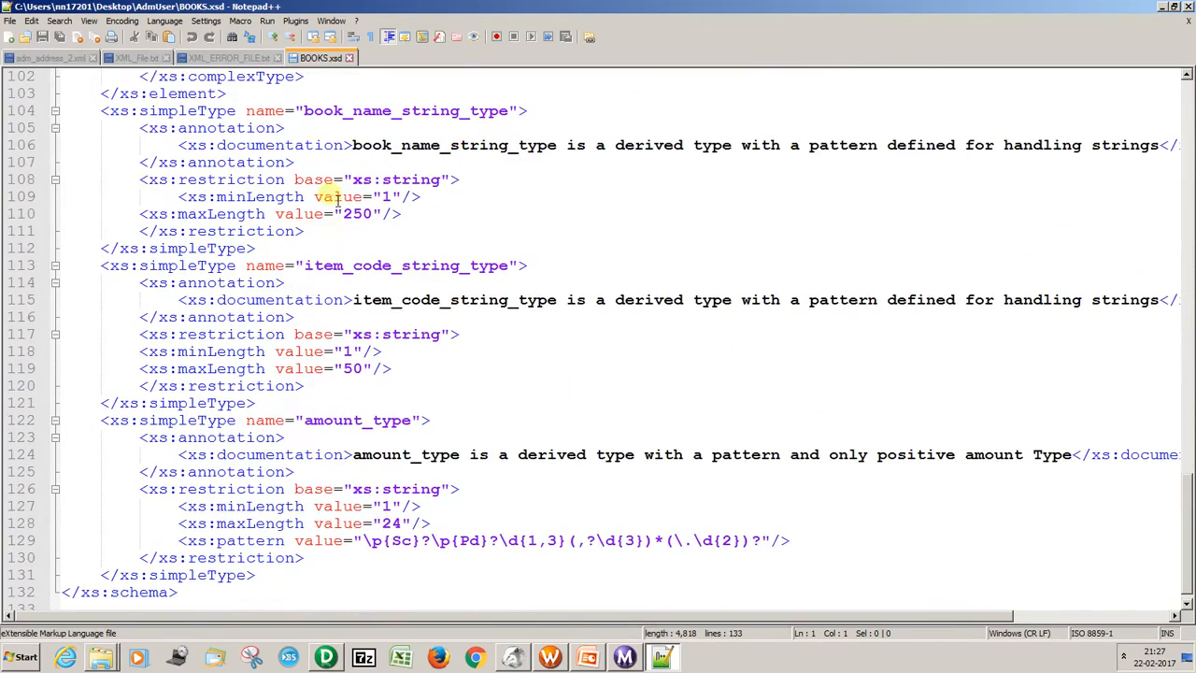
{"action": "left_click", "coordinate": [360, 221]}
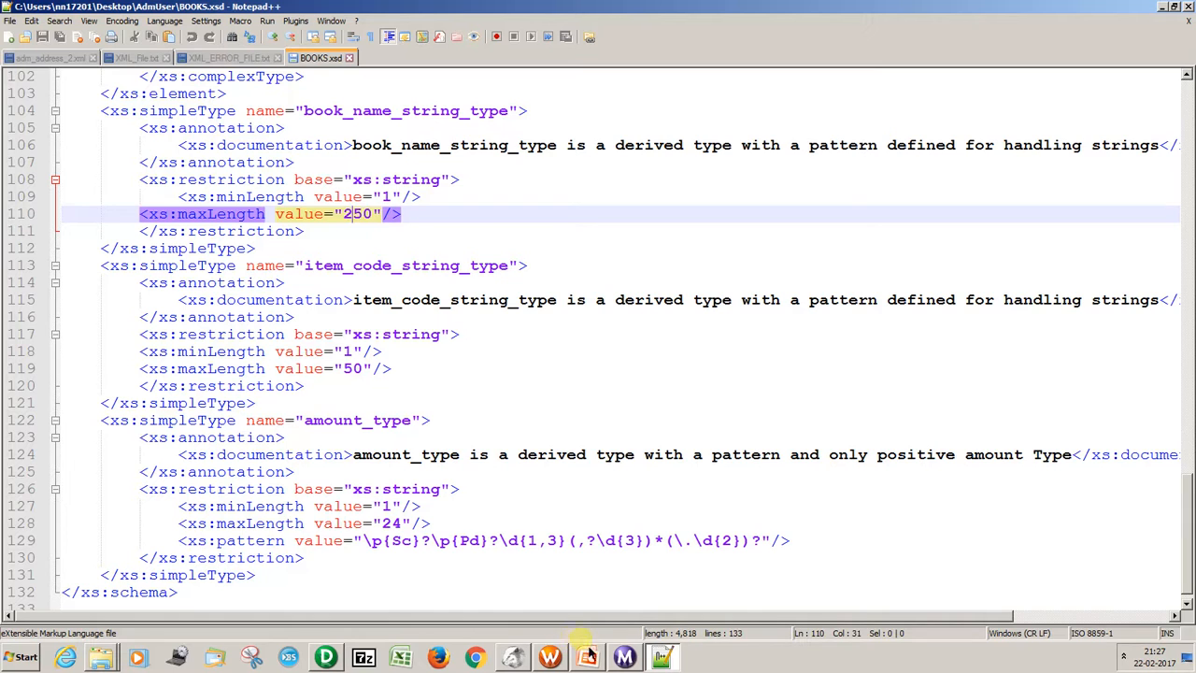
{"action": "left_click", "coordinate": [333, 654]}
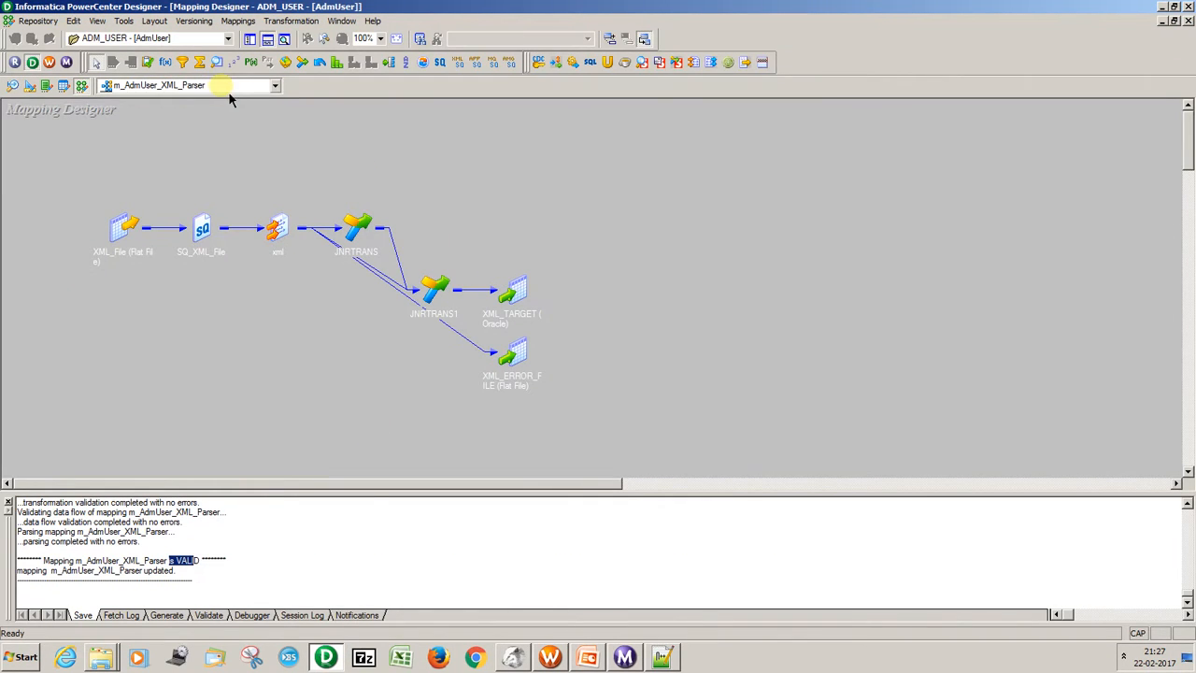
{"action": "key", "text": "alt+Tab"}
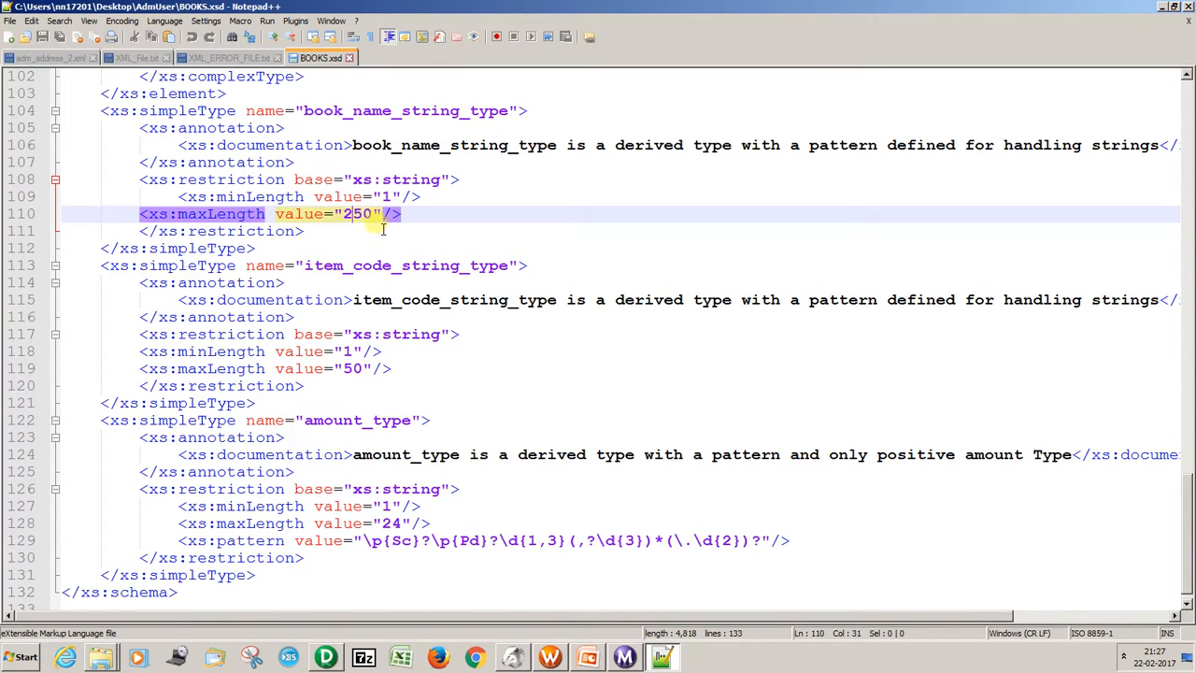
{"action": "left_click_drag", "start_coordinate": [378, 220], "coordinate": [355, 221]}
Open Adm_Address.xsd from the desktop's AdmUser folder in Notepad++.
{"action": "key", "text": "super+d"}
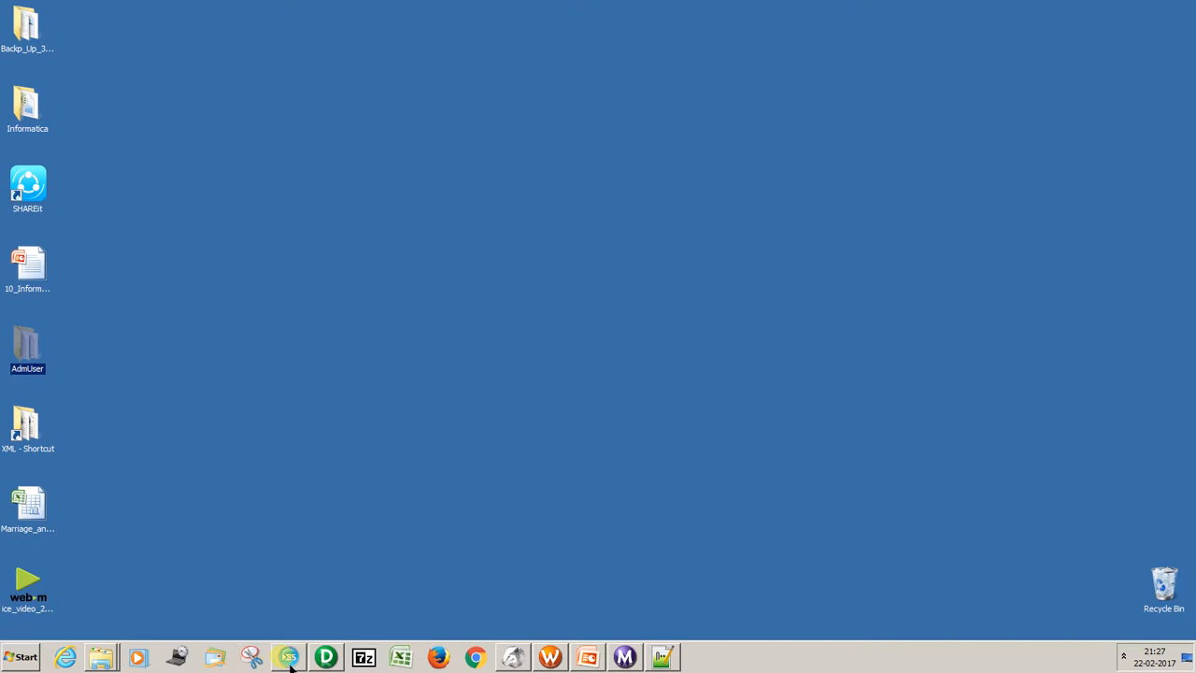
{"action": "double_click", "coordinate": [49, 382]}
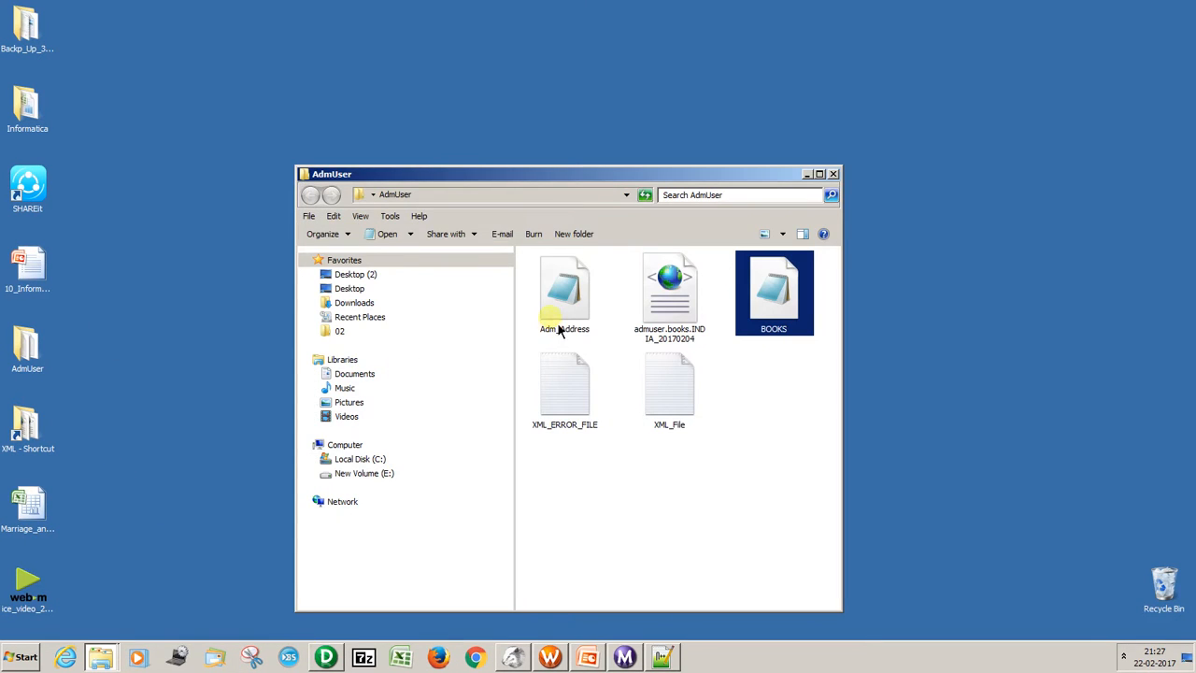
{"action": "left_click", "coordinate": [559, 328]}
{"action": "right_click", "coordinate": [562, 306]}
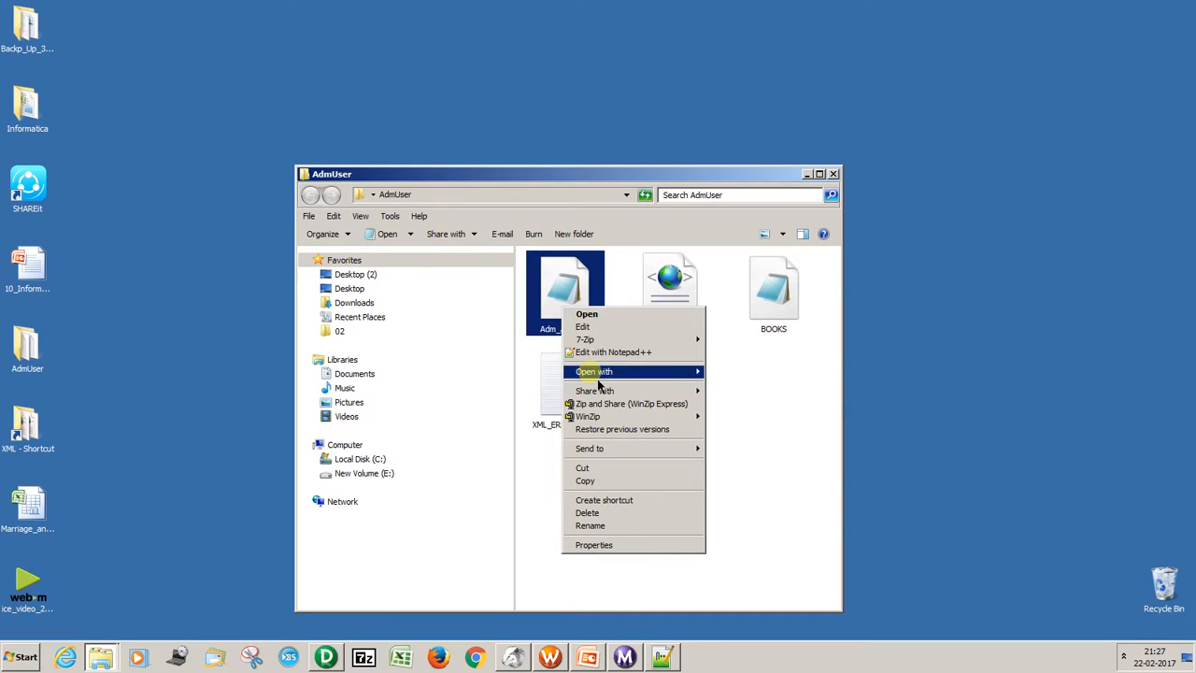
{"action": "left_click", "coordinate": [589, 327]}
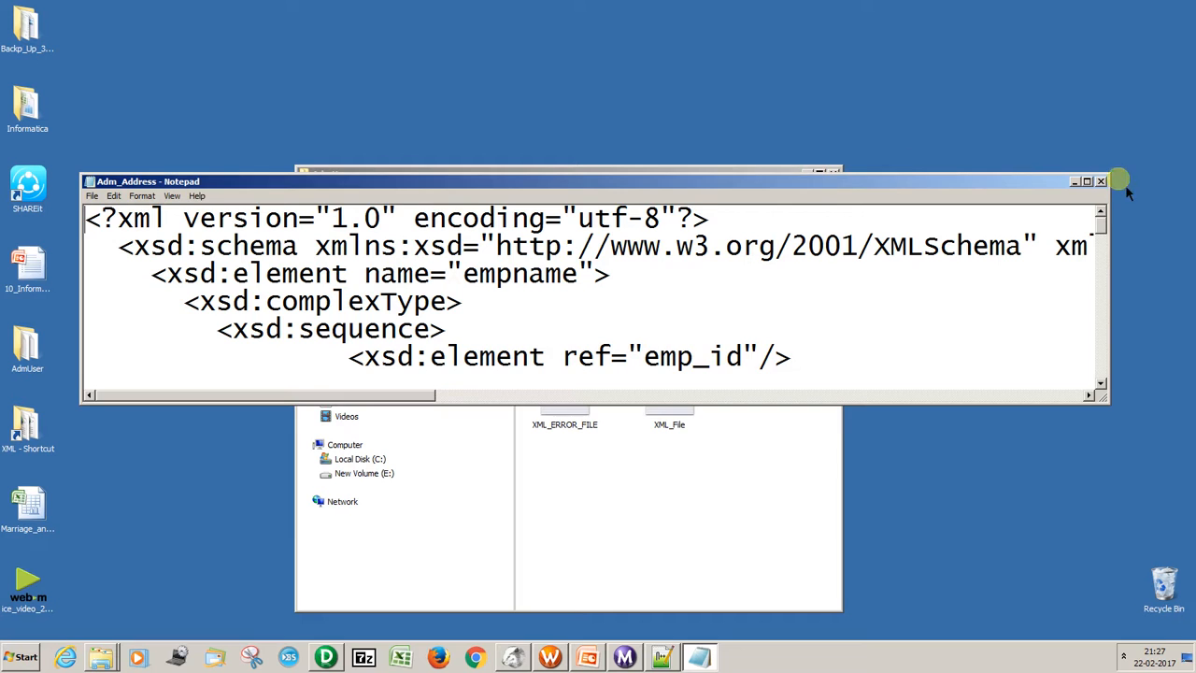
{"action": "left_click", "coordinate": [1101, 181]}
{"action": "right_click", "coordinate": [552, 286]}
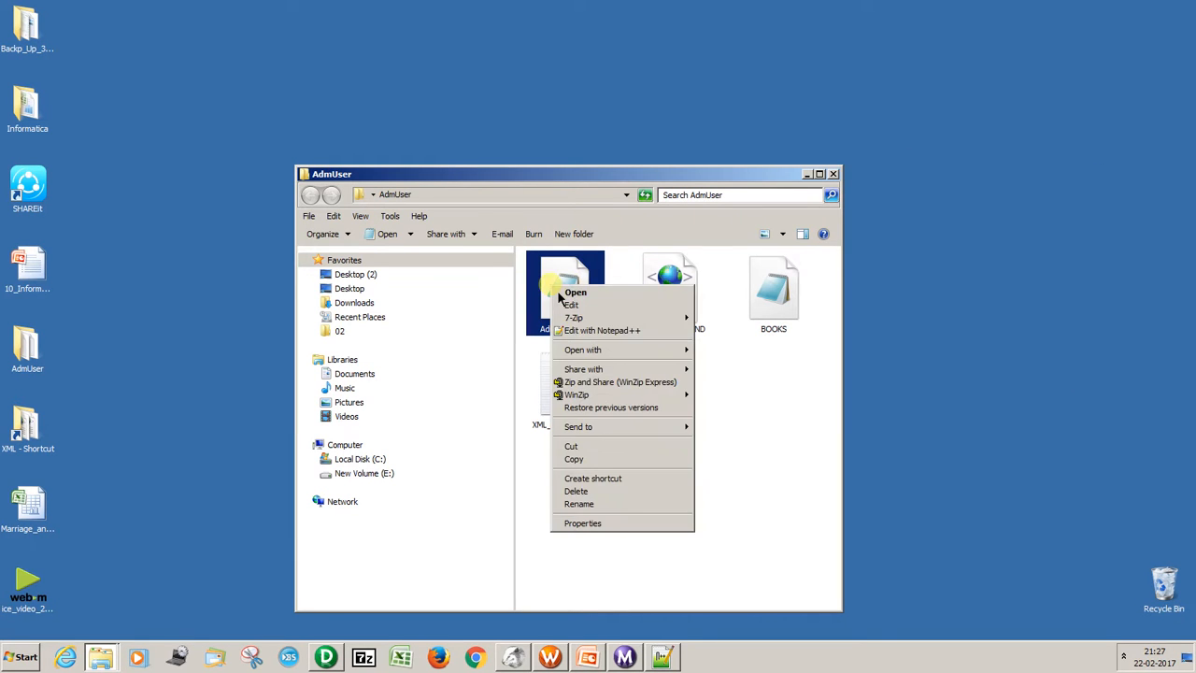
{"action": "left_click", "coordinate": [575, 329]}
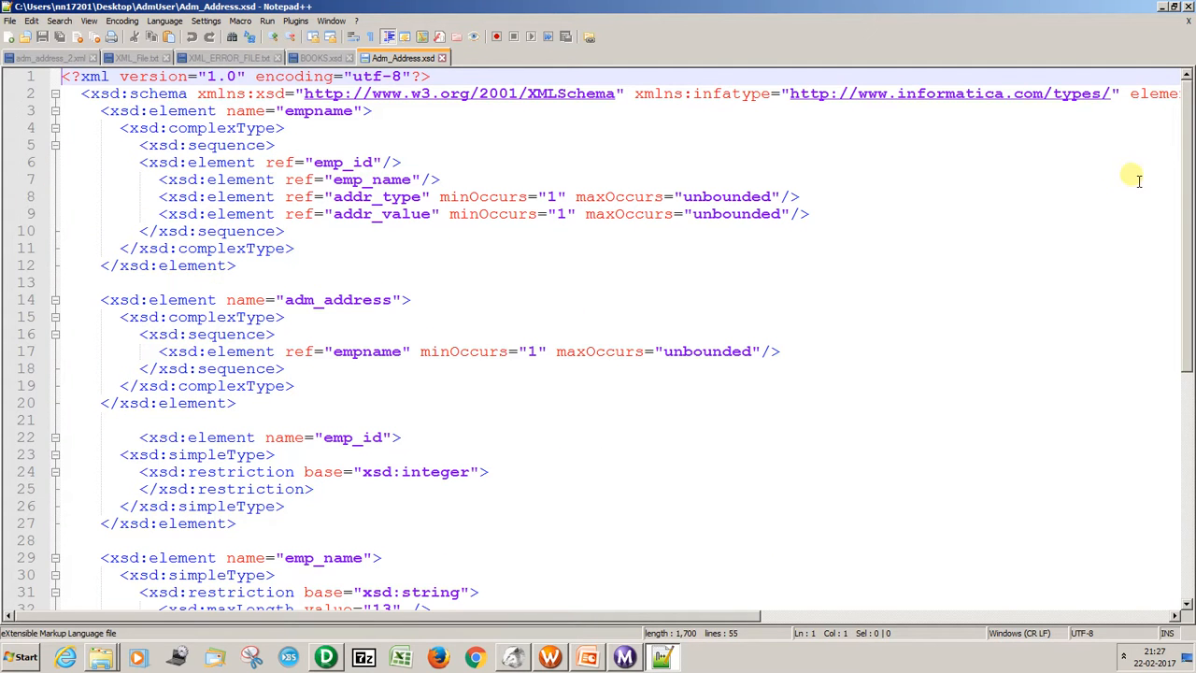
Examine the restriction and maxLength settings of the addr_value and emp_name elements in Adm_Address.xsd.
{"action": "left_click_drag", "start_coordinate": [1189, 187], "coordinate": [1191, 348]}
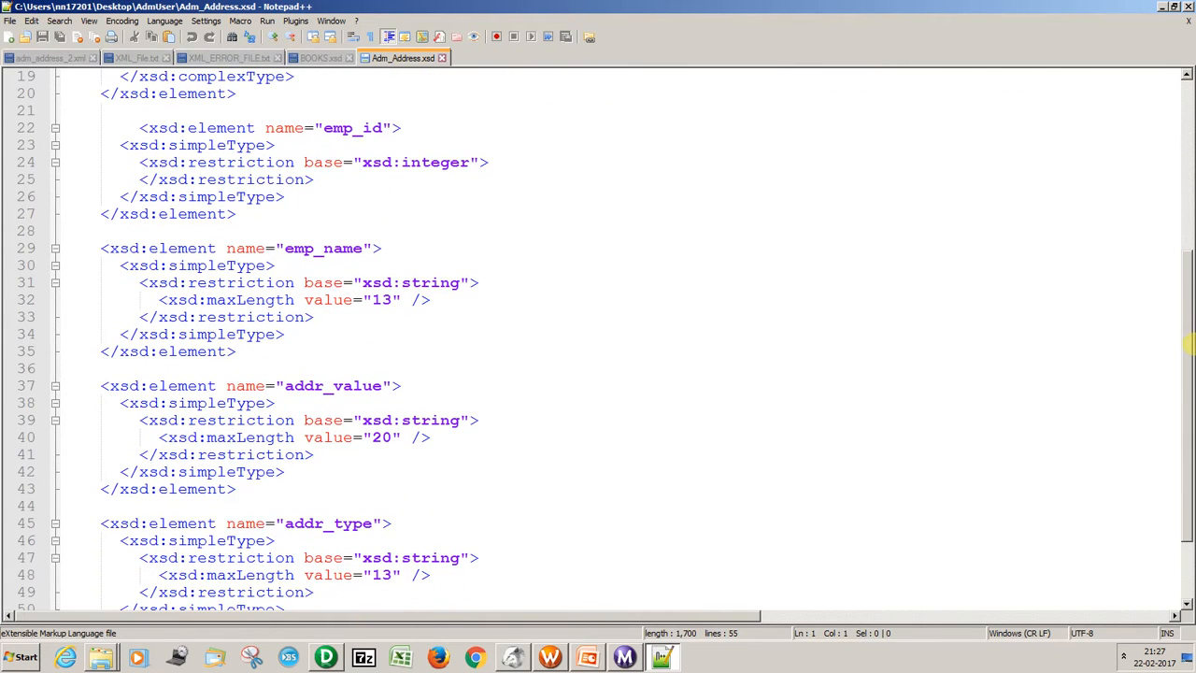
{"action": "left_click", "coordinate": [392, 438]}
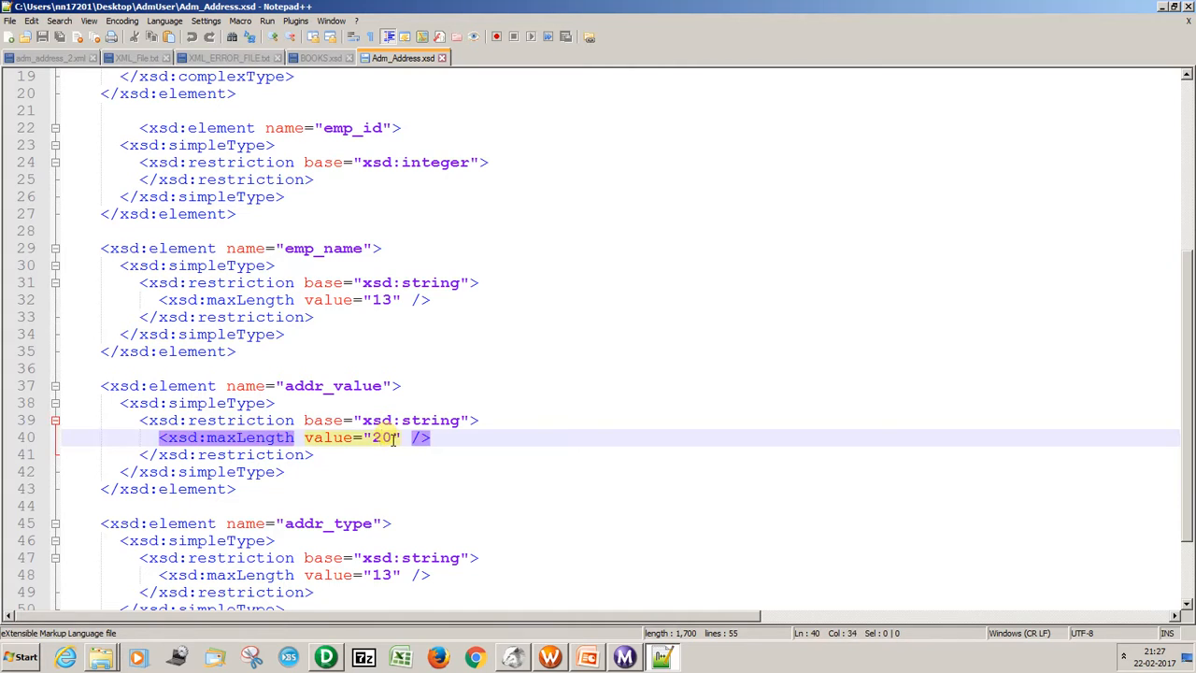
{"action": "double_click", "coordinate": [288, 422]}
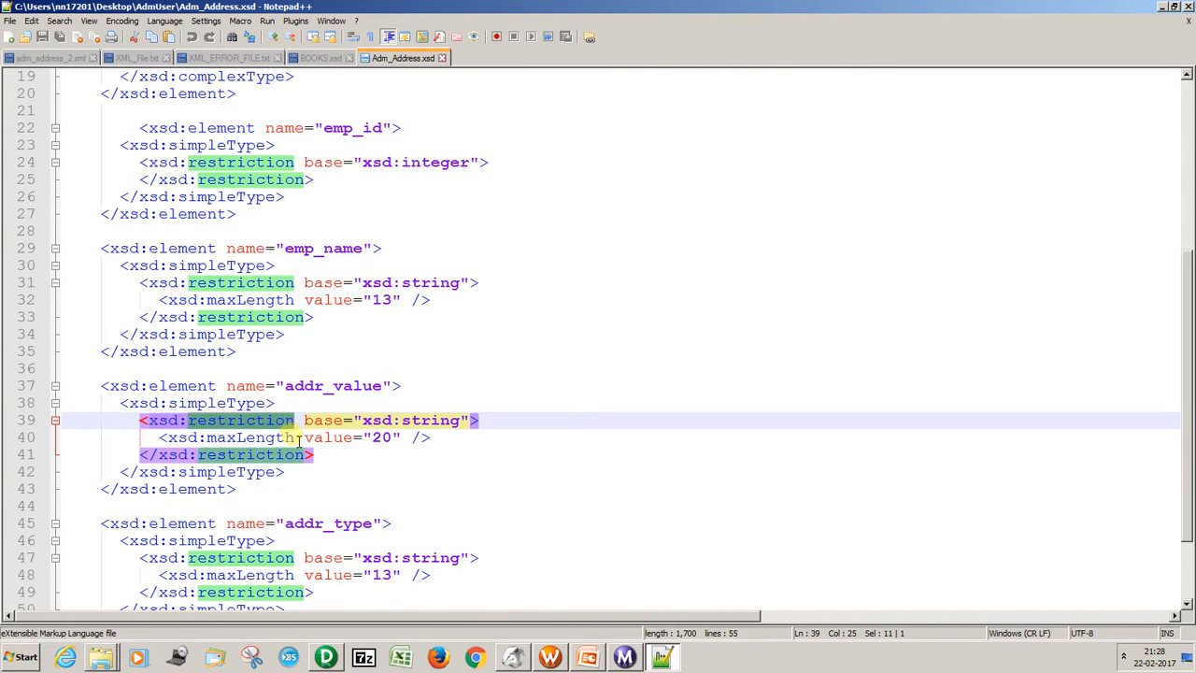
{"action": "left_click", "coordinate": [297, 438]}
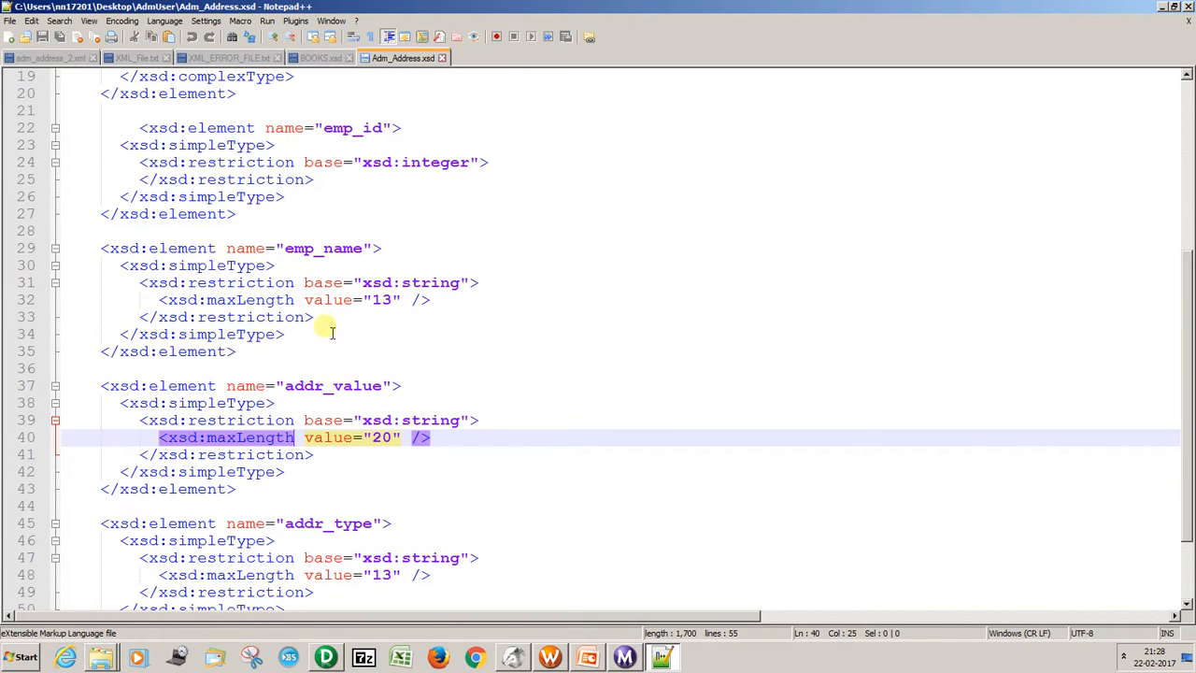
{"action": "double_click", "coordinate": [314, 249]}
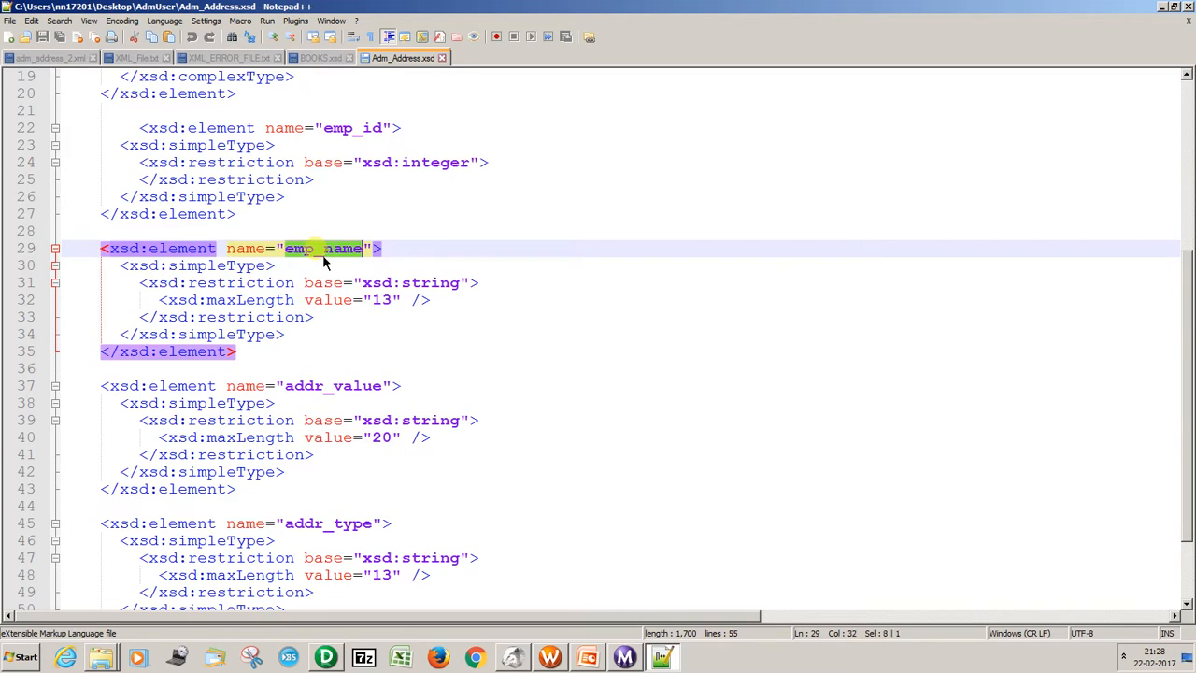
{"action": "left_click", "coordinate": [393, 301]}
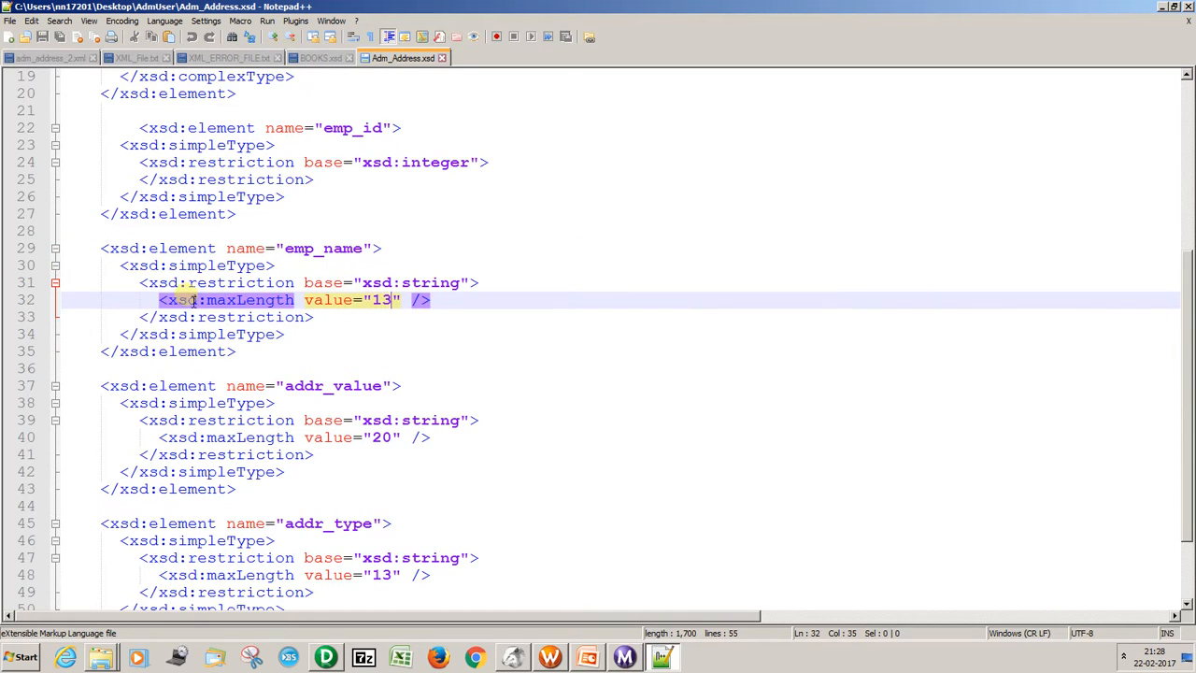
Delete the maxLength tag from the emp_name element's restriction in Adm_Address.xsd and save the file.
{"action": "left_click", "coordinate": [161, 300]}
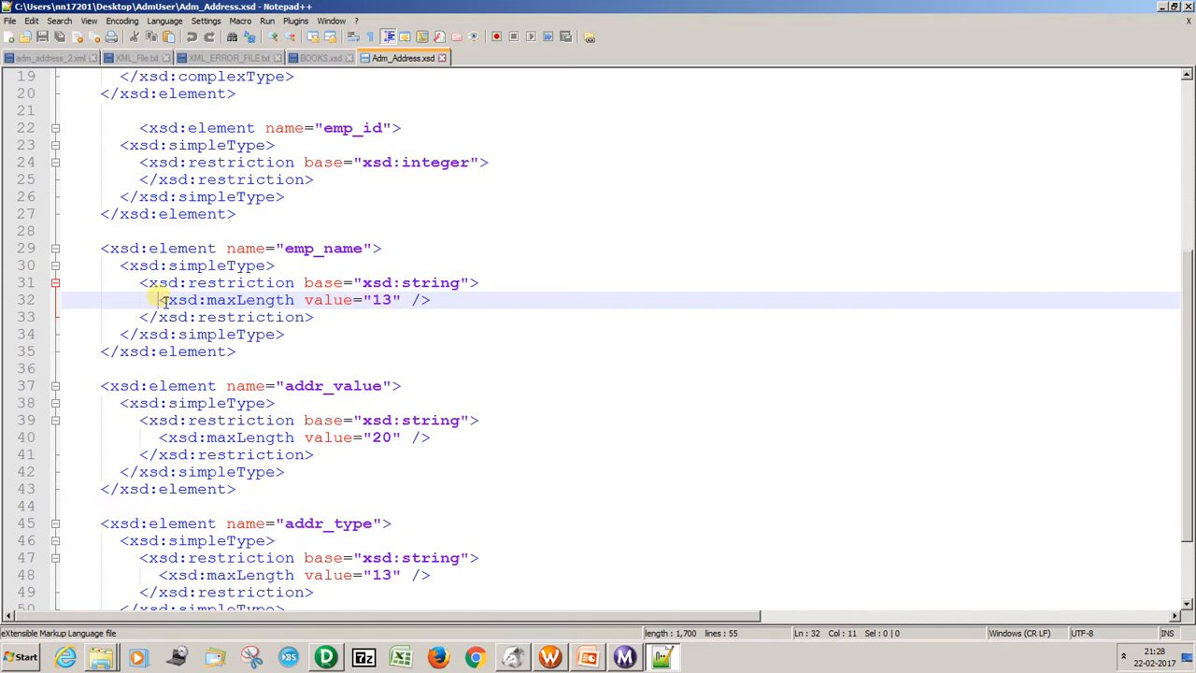
{"action": "key", "text": "BackSpace"}
{"action": "key", "text": "BackSpace"}
{"action": "left_click_drag", "start_coordinate": [445, 300], "coordinate": [161, 300]}
{"action": "key", "text": "ctrl+c"}
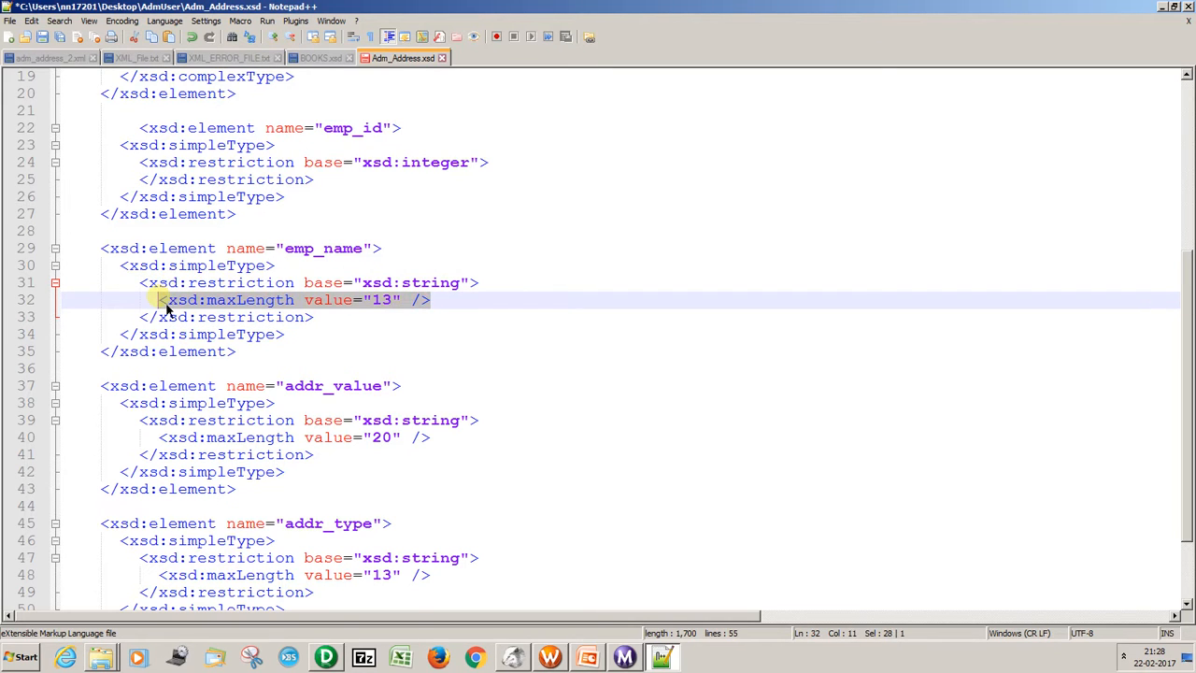
{"action": "key", "text": "Delete"}
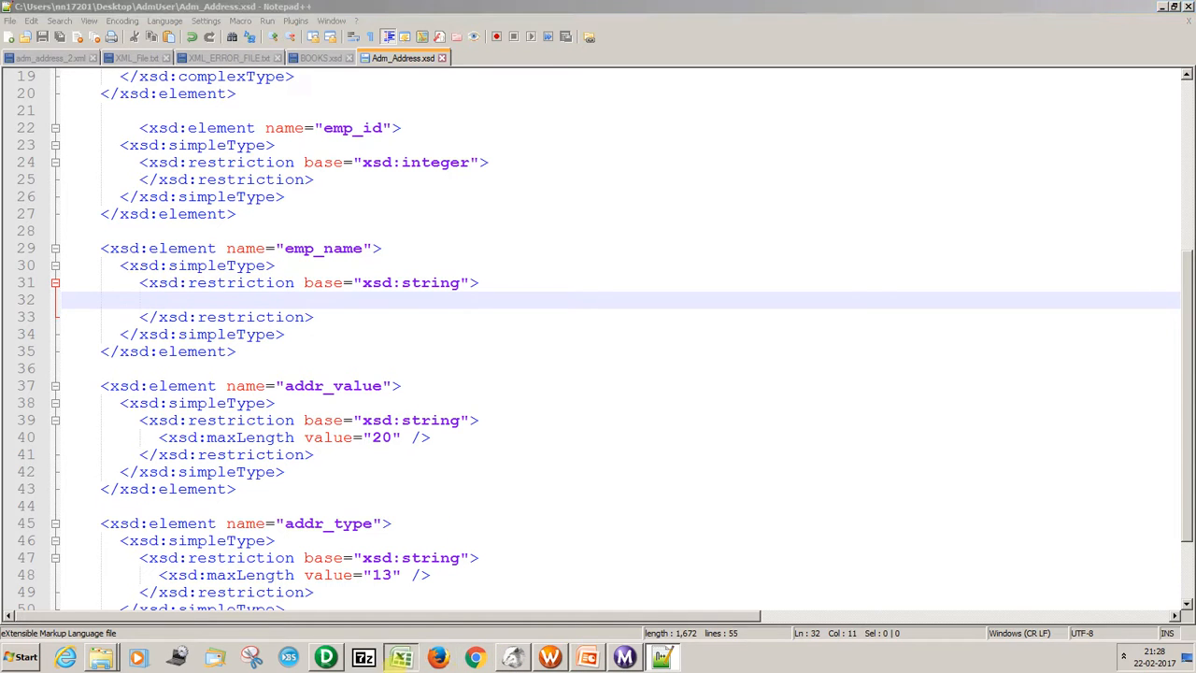
Switch to PowerCenter Designer, synchronize the Adm_Address XML source in Source Analyzer with Adm_Address.xsd, and save the repository changes.
{"action": "left_click", "coordinate": [342, 662]}
{"action": "left_click", "coordinate": [217, 90]}
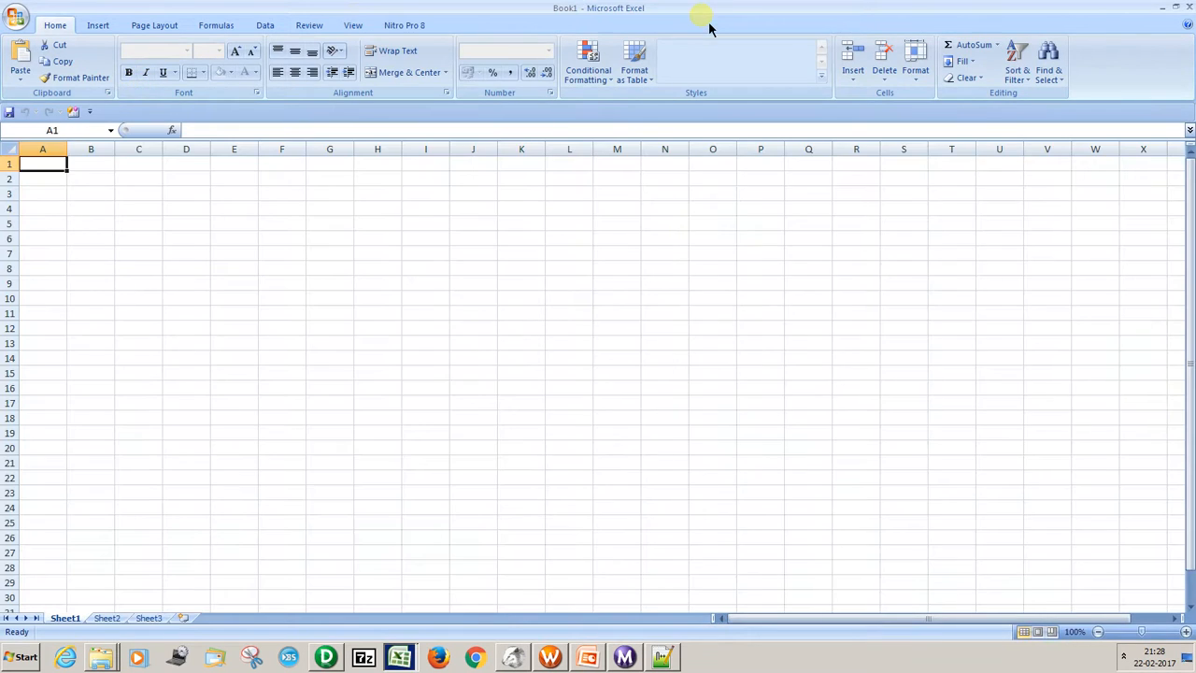
{"action": "key", "text": "alt+Tab"}
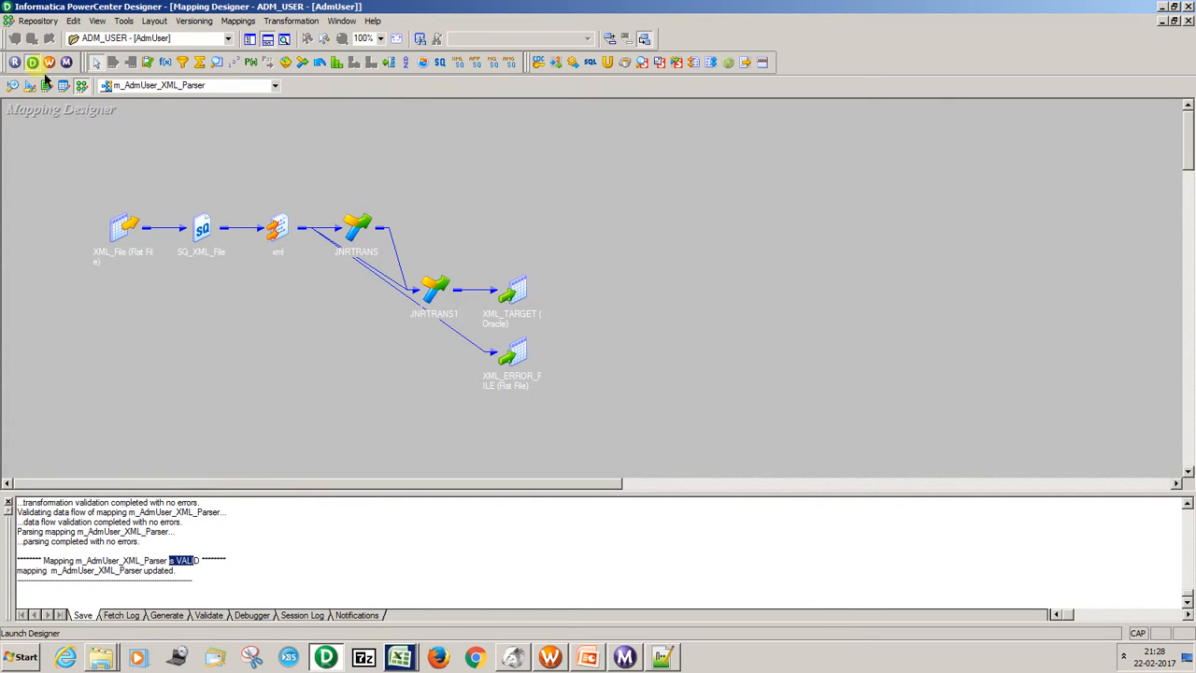
{"action": "left_click", "coordinate": [12, 85]}
{"action": "left_click_drag", "start_coordinate": [89, 121], "coordinate": [318, 185]}
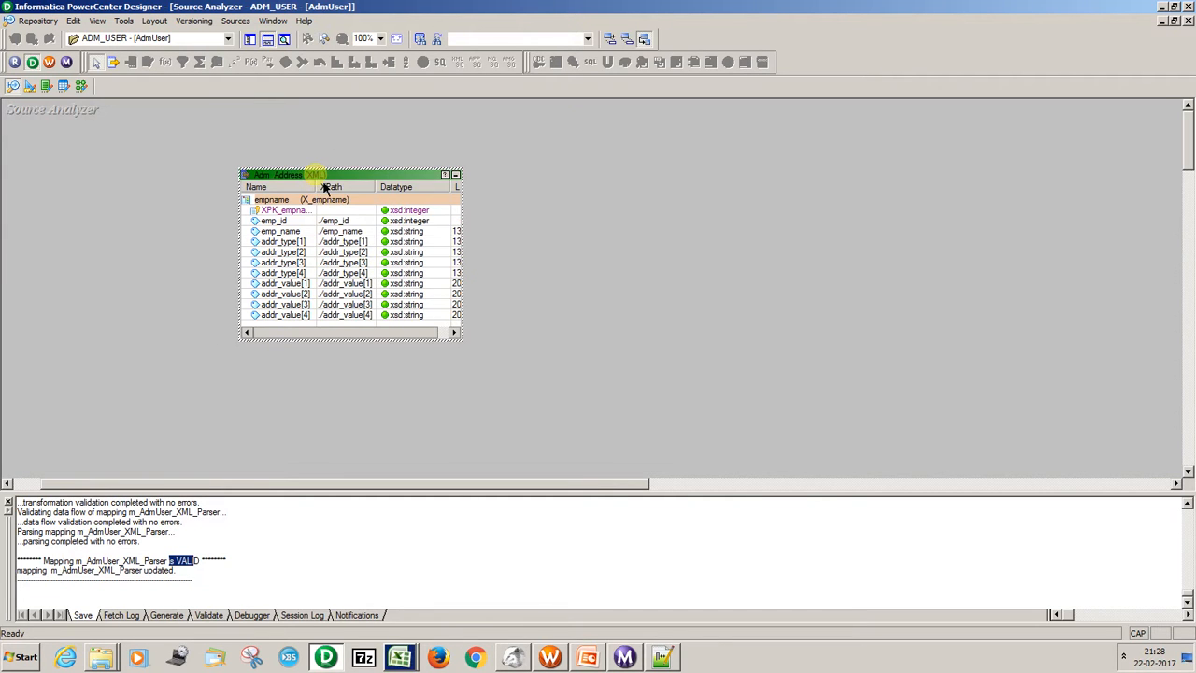
{"action": "right_click", "coordinate": [320, 187]}
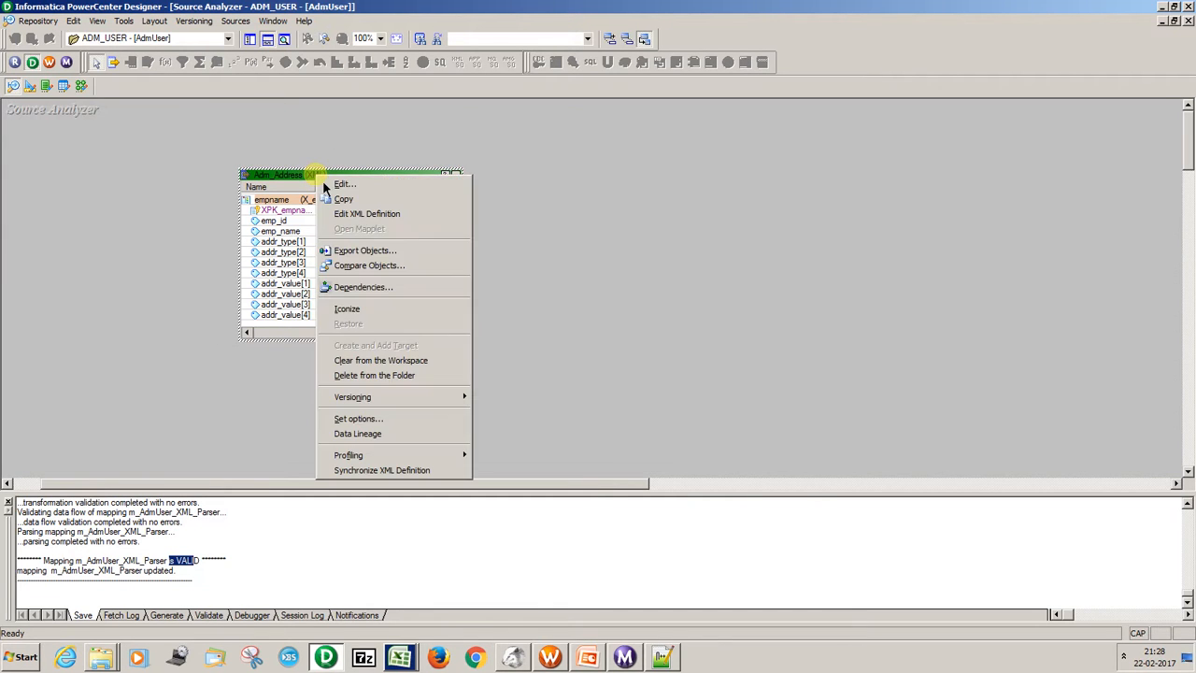
{"action": "left_click", "coordinate": [383, 470]}
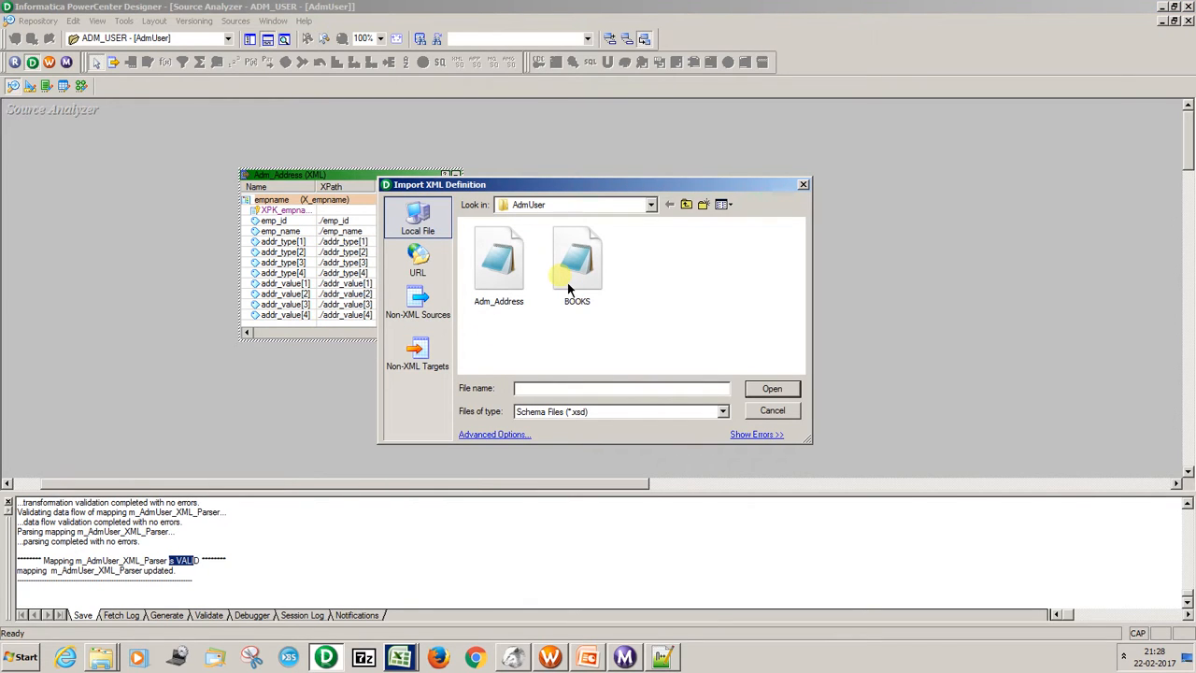
{"action": "left_click", "coordinate": [511, 274]}
{"action": "left_click", "coordinate": [772, 390]}
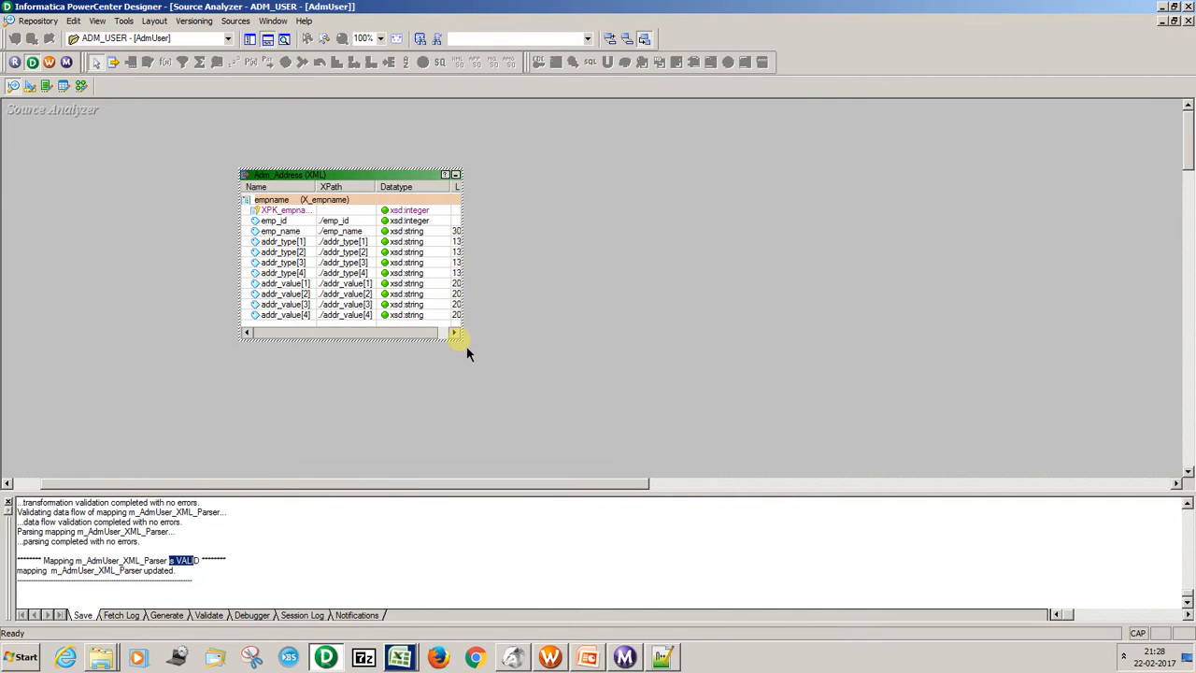
{"action": "key", "text": "ctrl+s"}
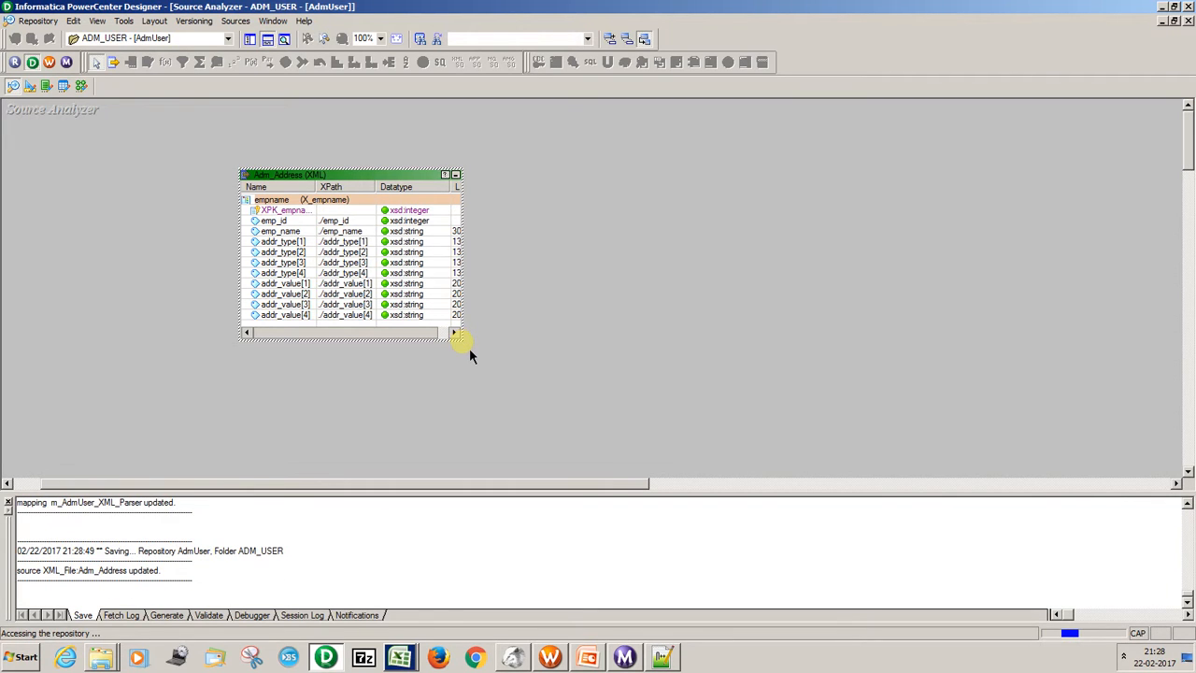
Enlarge the Adm_Address source definition and widen its Length column to examine the length of emp_name.
{"action": "left_click_drag", "start_coordinate": [464, 345], "coordinate": [654, 446]}
{"action": "left_click", "coordinate": [465, 231]}
{"action": "left_click_drag", "start_coordinate": [478, 197], "coordinate": [491, 196]}
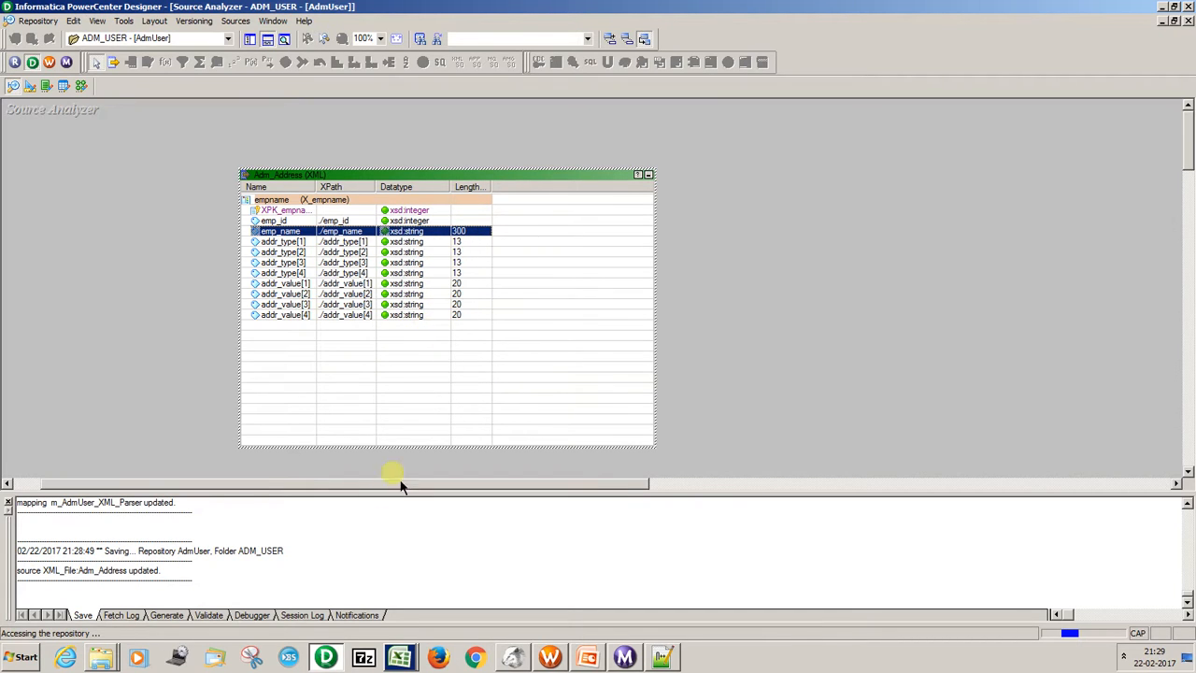
In Notepad++, restore the maxLength tag with value 13 in the emp_name restriction of Adm_Address.xsd and save the file.
{"action": "left_click", "coordinate": [659, 662]}
{"action": "key", "text": "ctrl+v"}
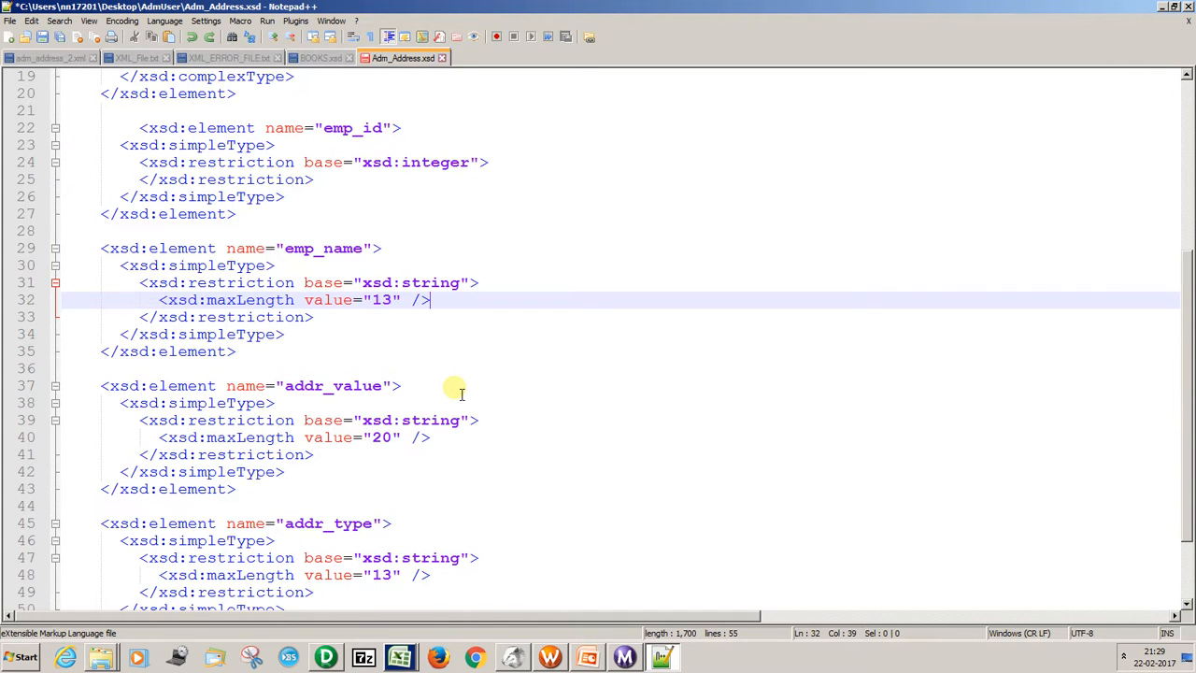
{"action": "key", "text": "ctrl+s"}
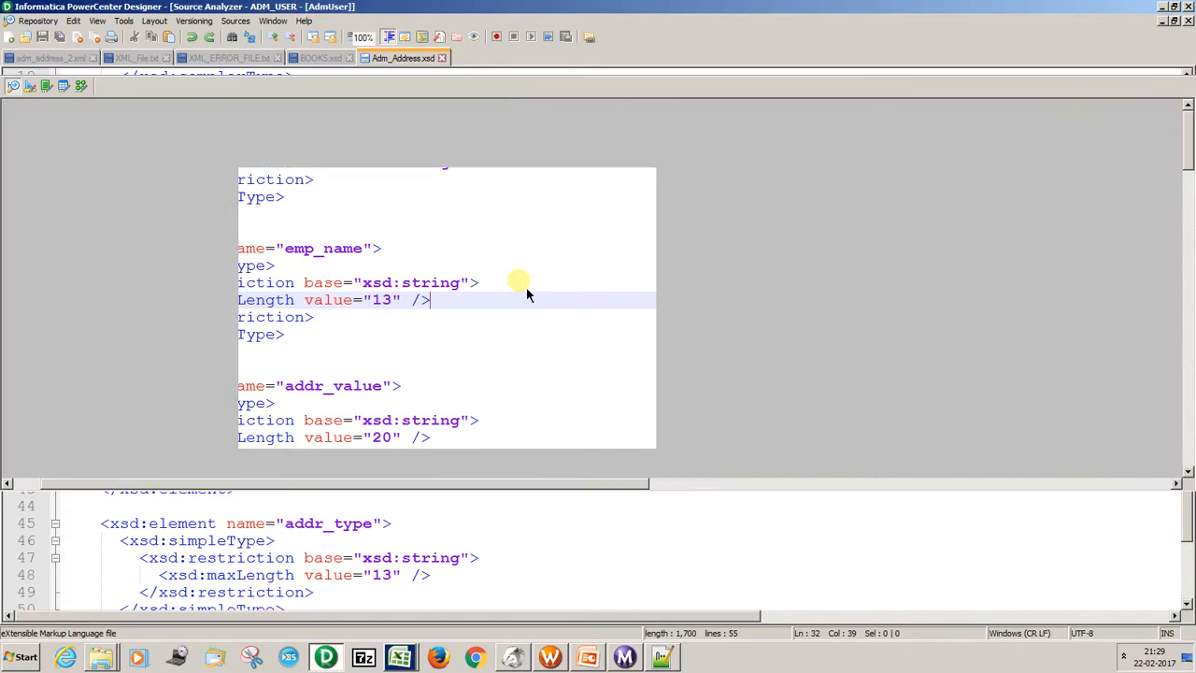
Back in PowerCenter Designer, resynchronize the Adm_Address source with the edited Adm_Address.xsd and save the folder.
{"action": "key", "text": "alt+Tab"}
{"action": "right_click", "coordinate": [391, 178]}
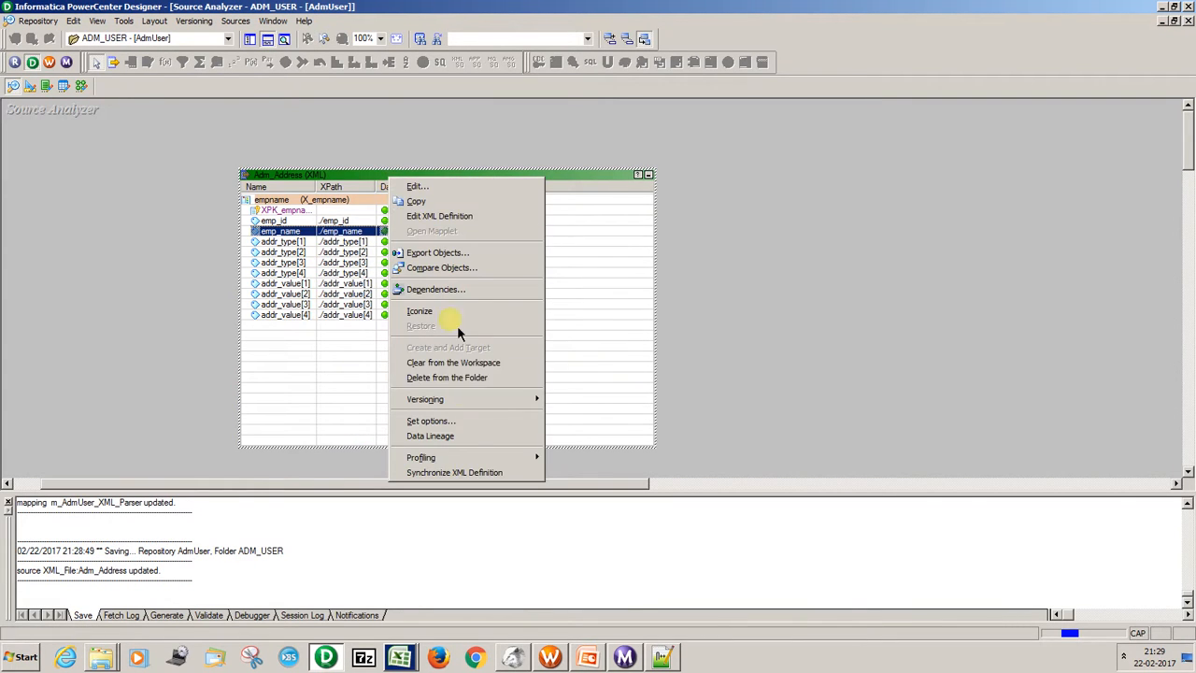
{"action": "left_click", "coordinate": [465, 472]}
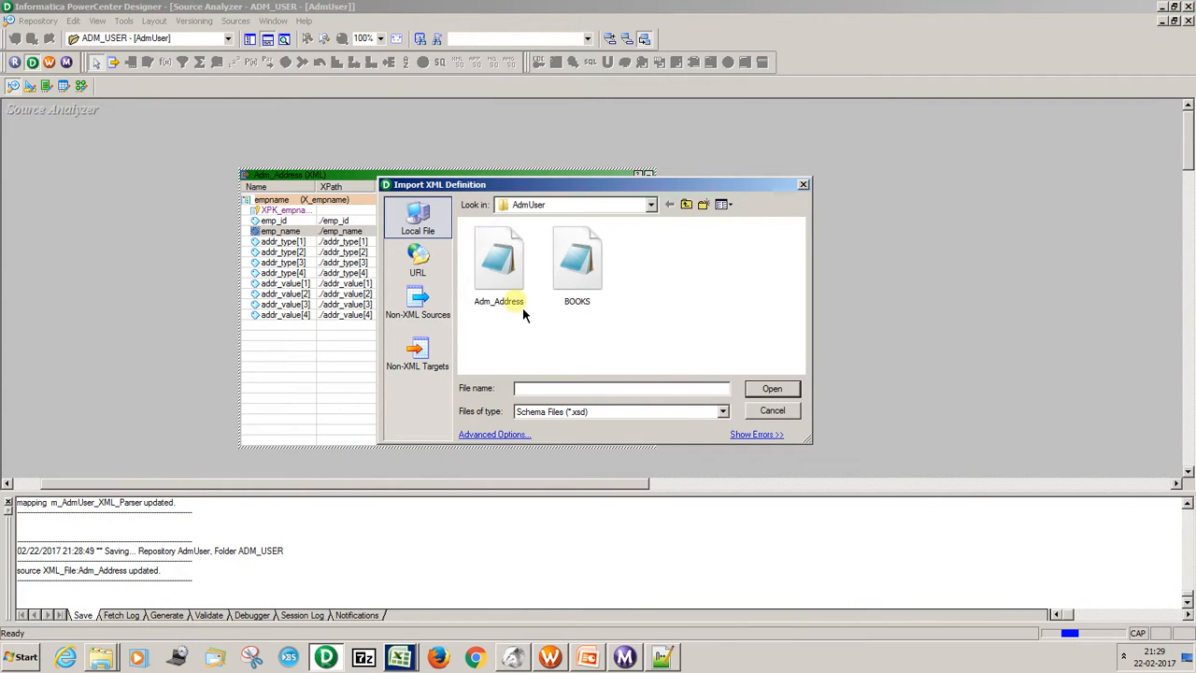
{"action": "left_click", "coordinate": [509, 288]}
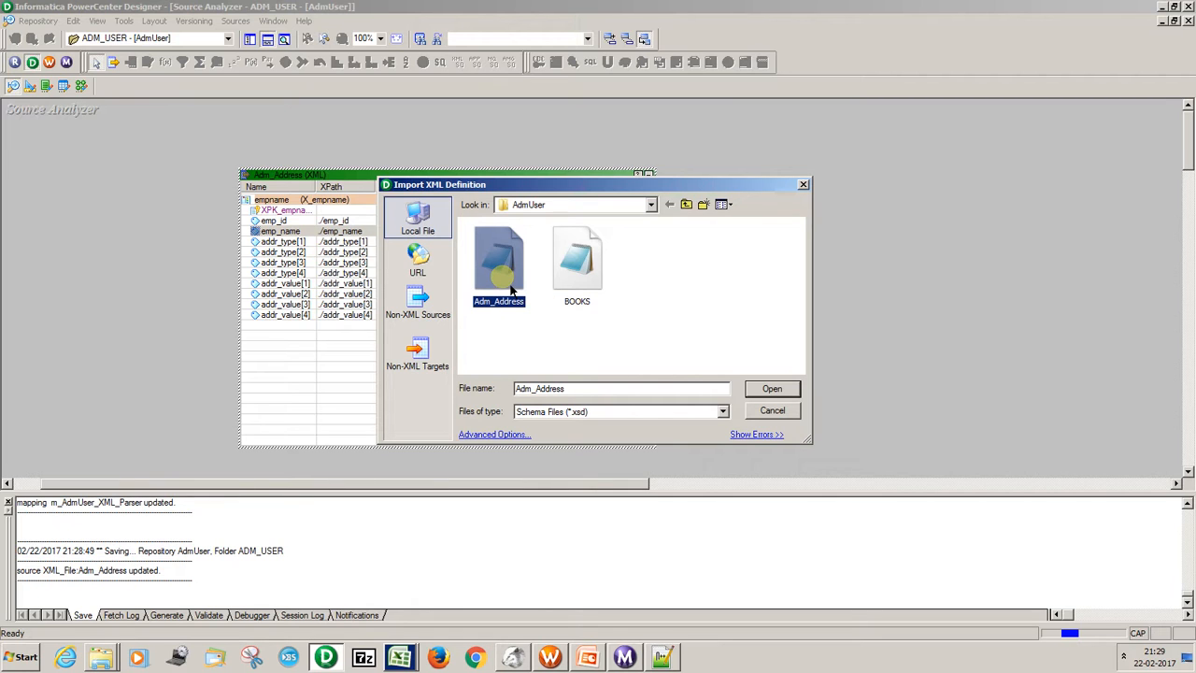
{"action": "left_click", "coordinate": [771, 391]}
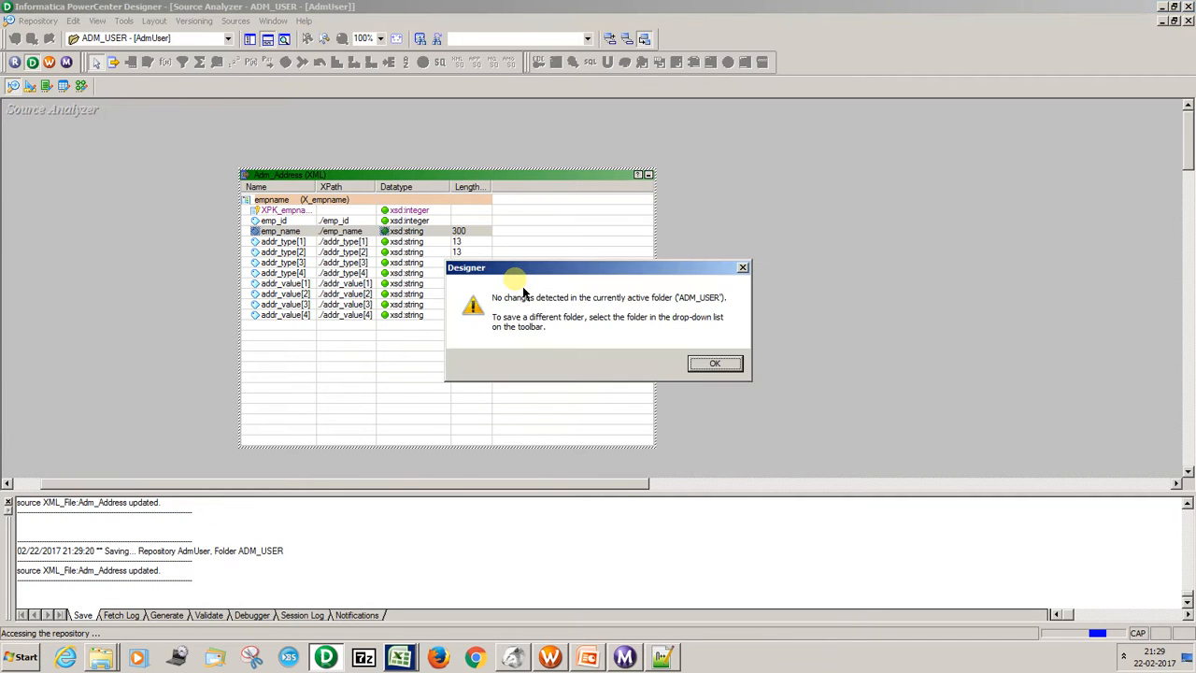
{"action": "left_click", "coordinate": [729, 368]}
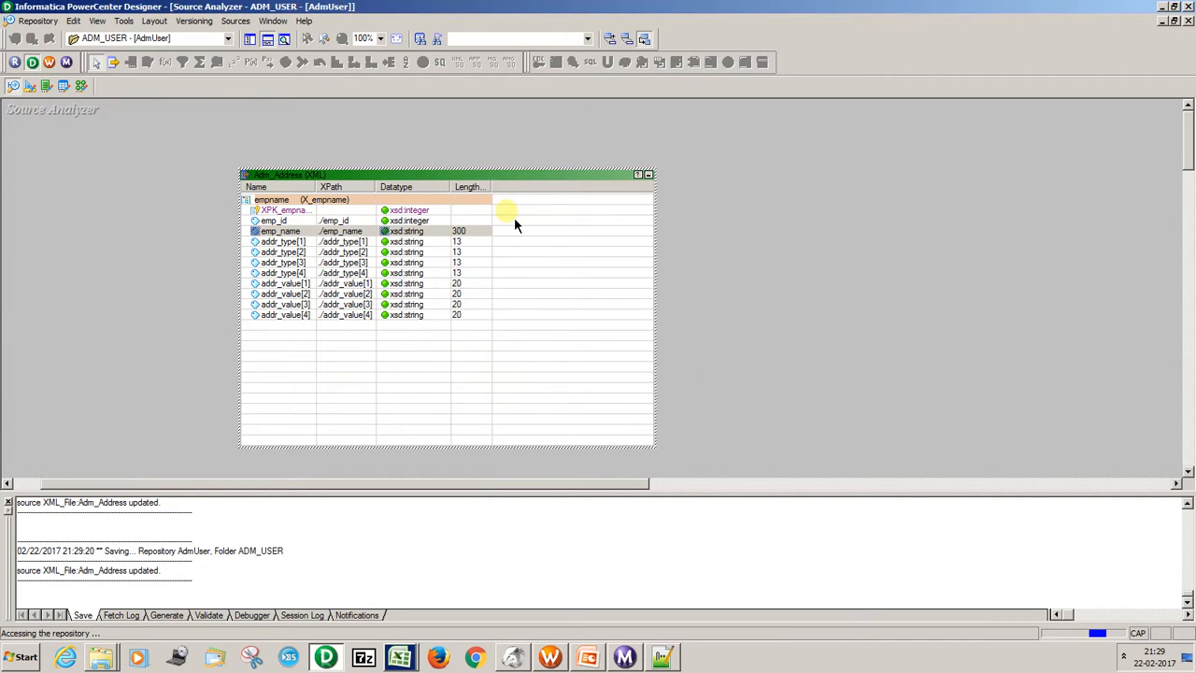
Open the Adm_Address definition in the XML Editor, try to apply its changes, close the editor and try saving the folder.
{"action": "right_click", "coordinate": [483, 234]}
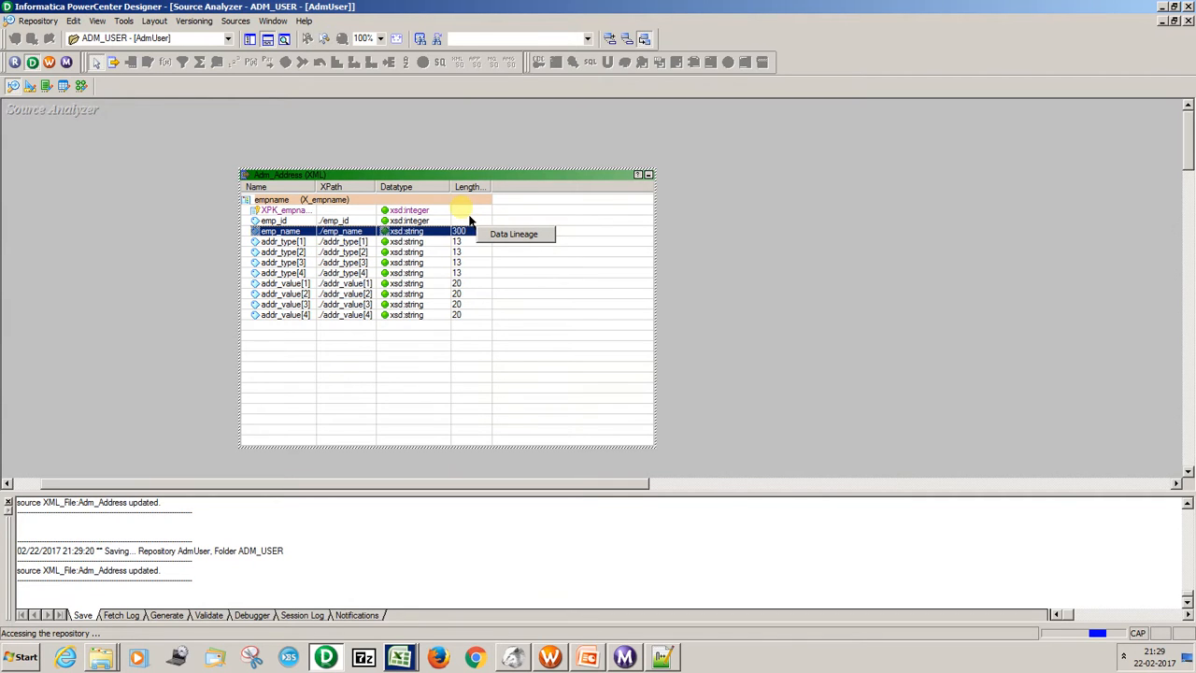
{"action": "left_click", "coordinate": [449, 178]}
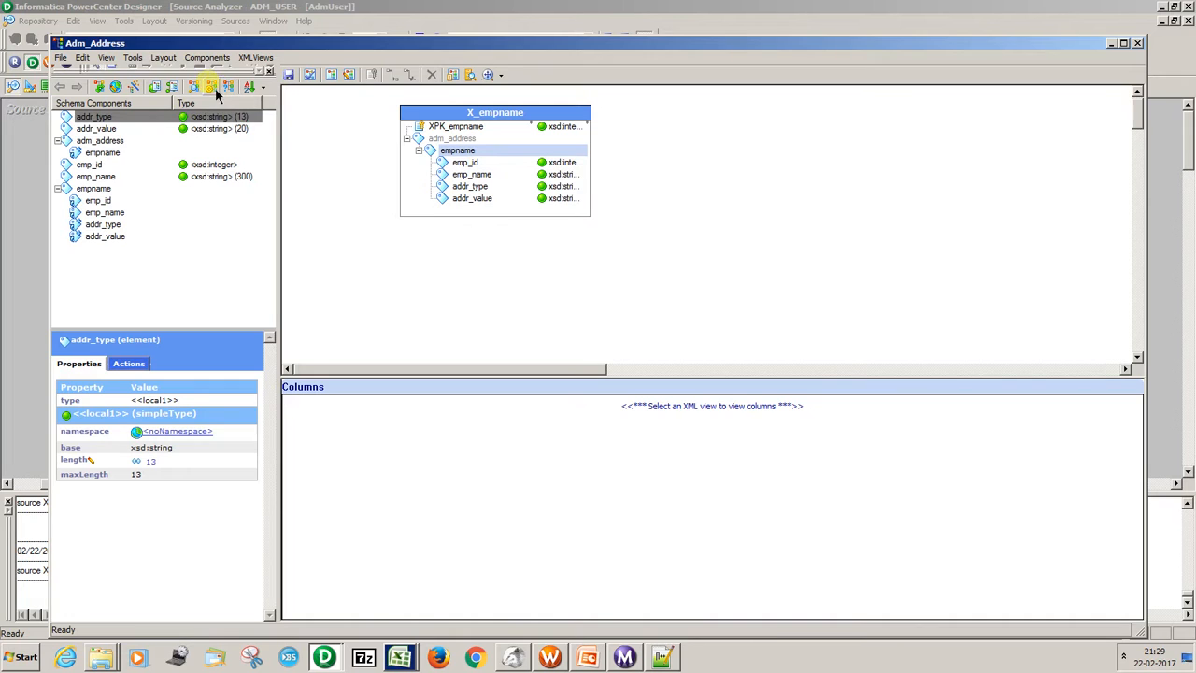
{"action": "left_click", "coordinate": [60, 57]}
{"action": "left_click", "coordinate": [80, 71]}
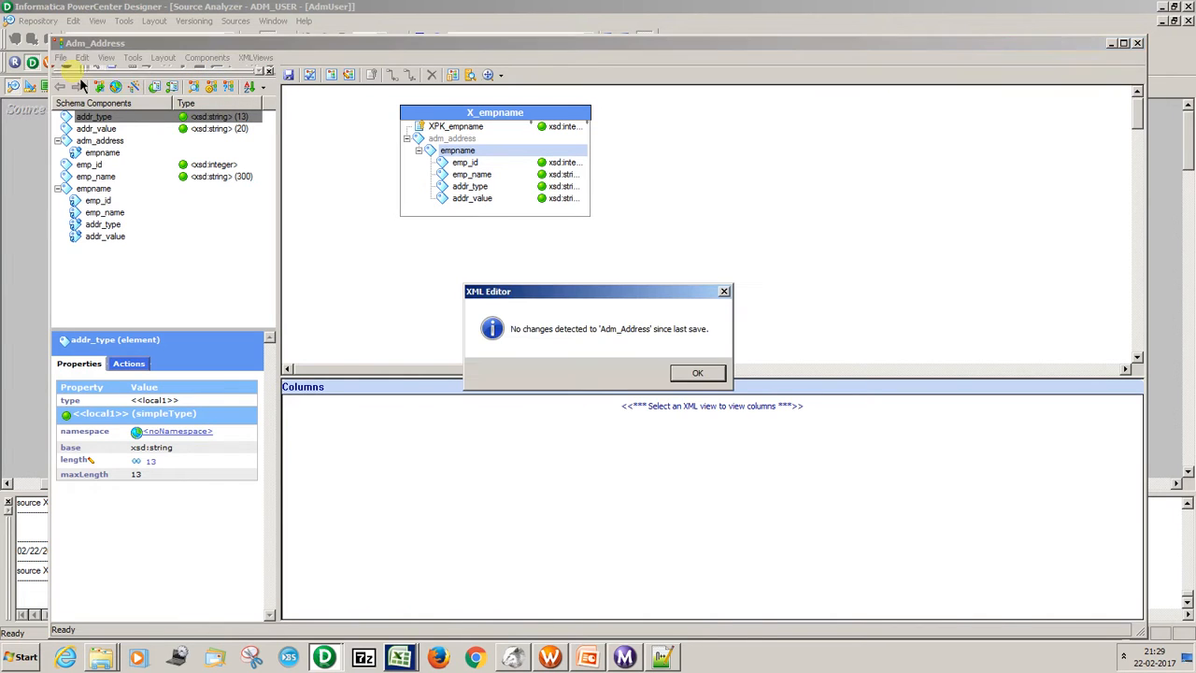
{"action": "left_click", "coordinate": [698, 372]}
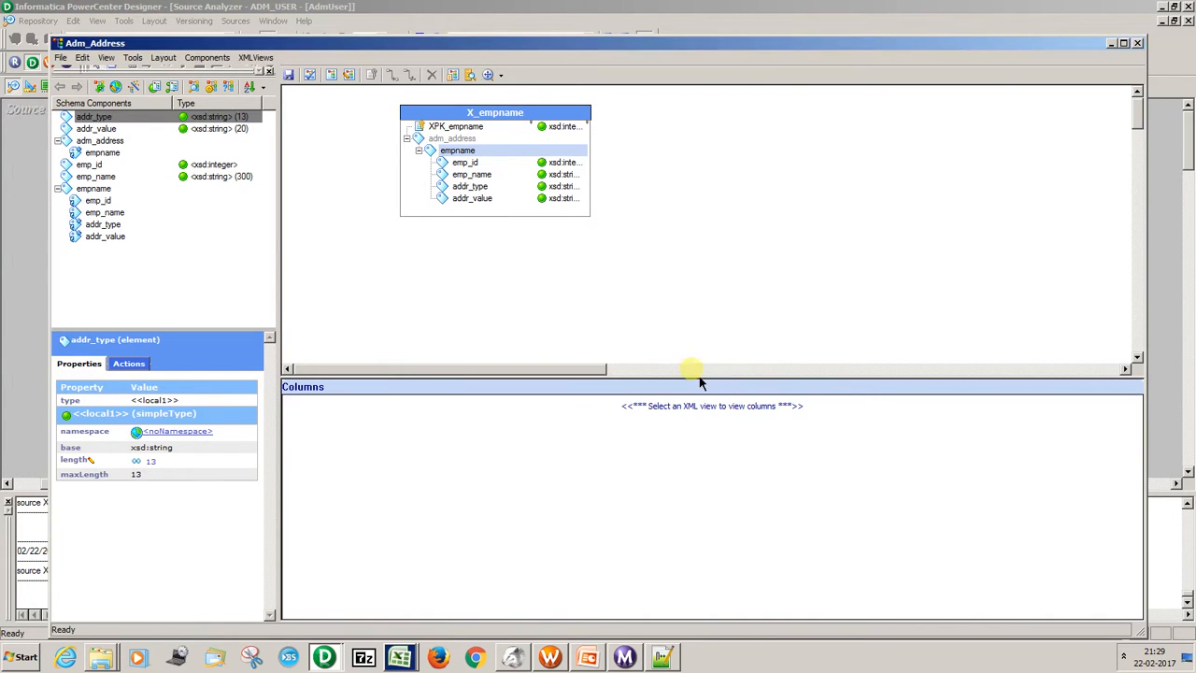
{"action": "left_click", "coordinate": [1138, 43]}
{"action": "key", "text": "ctrl+s"}
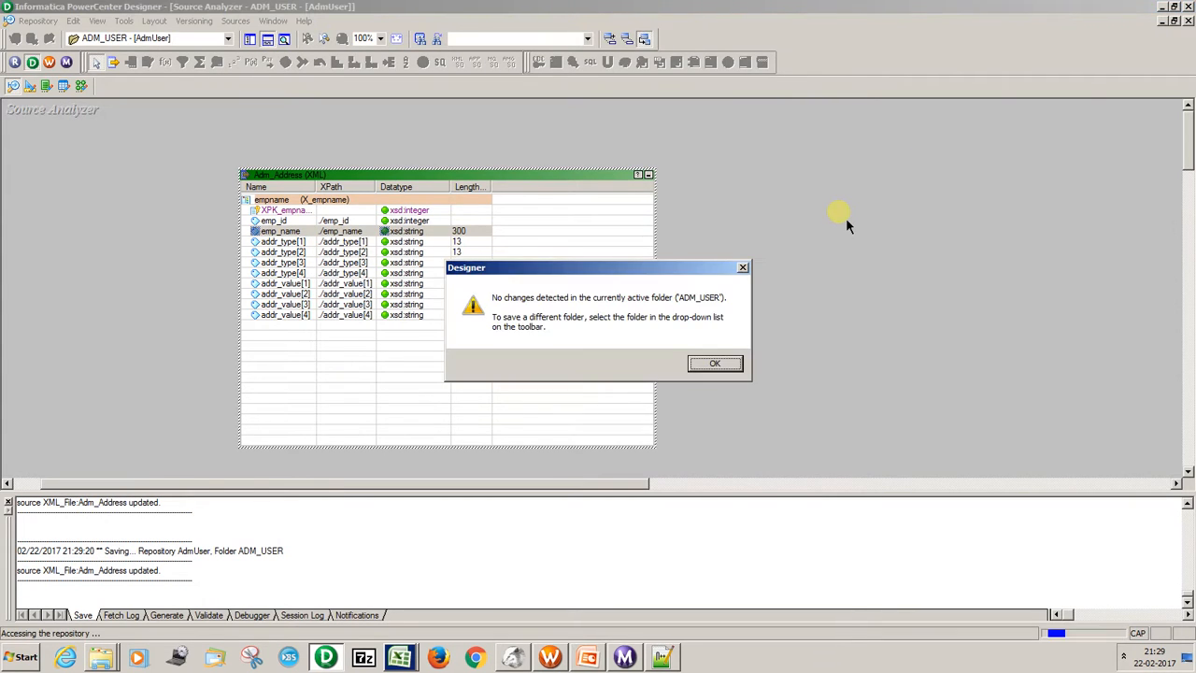
{"action": "left_click", "coordinate": [725, 364]}
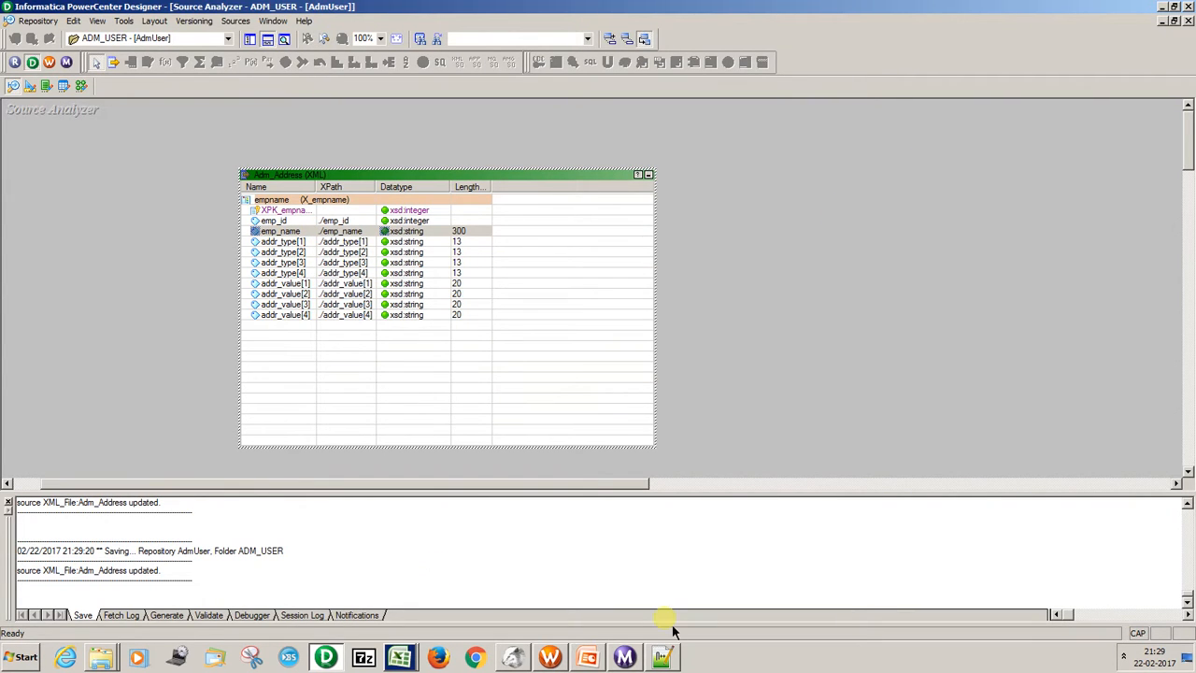
Check the emp_name restriction in Notepad++, synchronize the Adm_Address source with Adm_Address.xsd once more, and save the repository changes.
{"action": "left_click", "coordinate": [662, 657]}
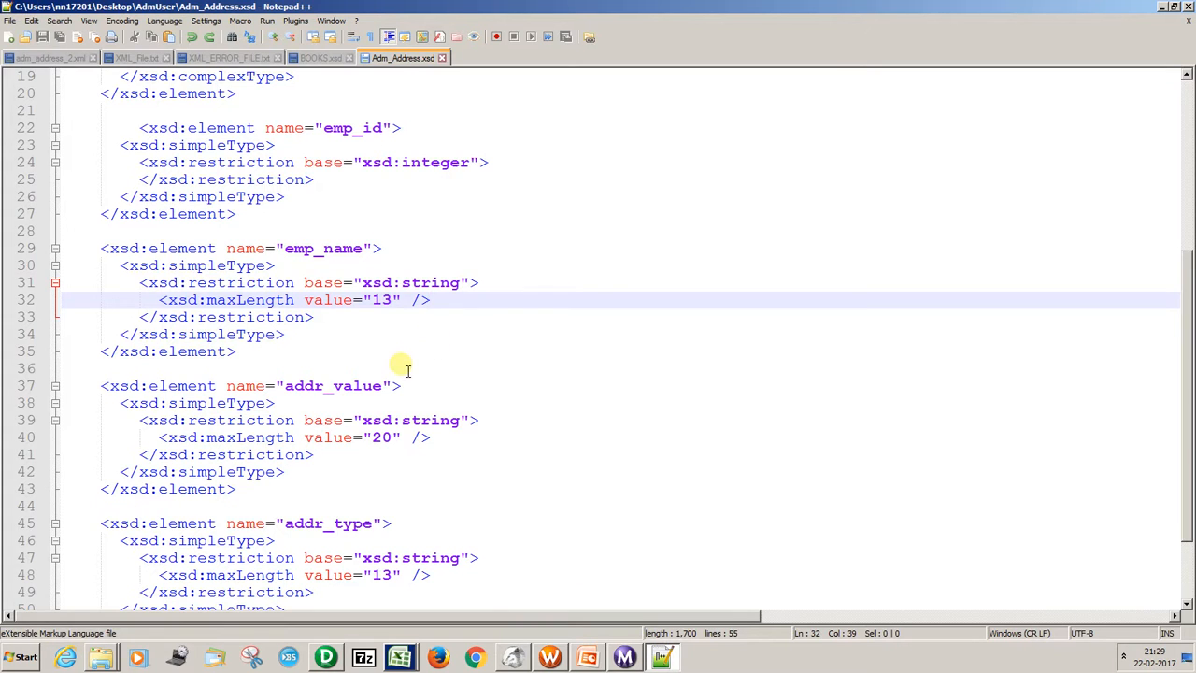
{"action": "left_click", "coordinate": [422, 336]}
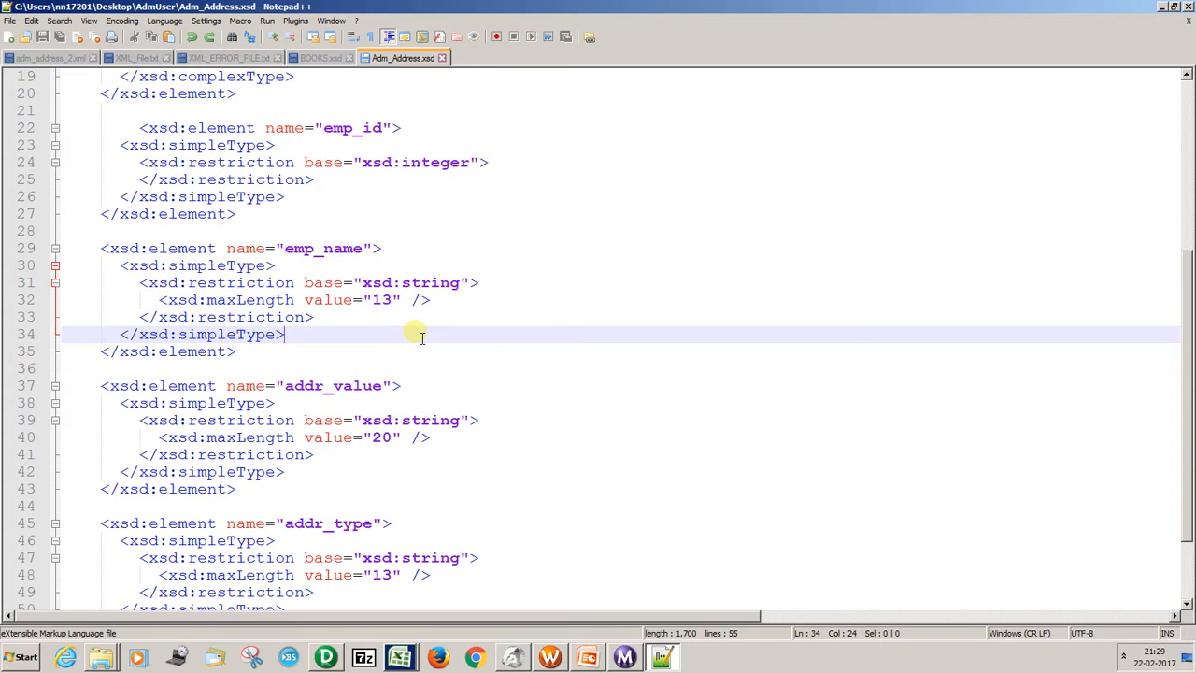
{"action": "key", "text": "alt+Tab"}
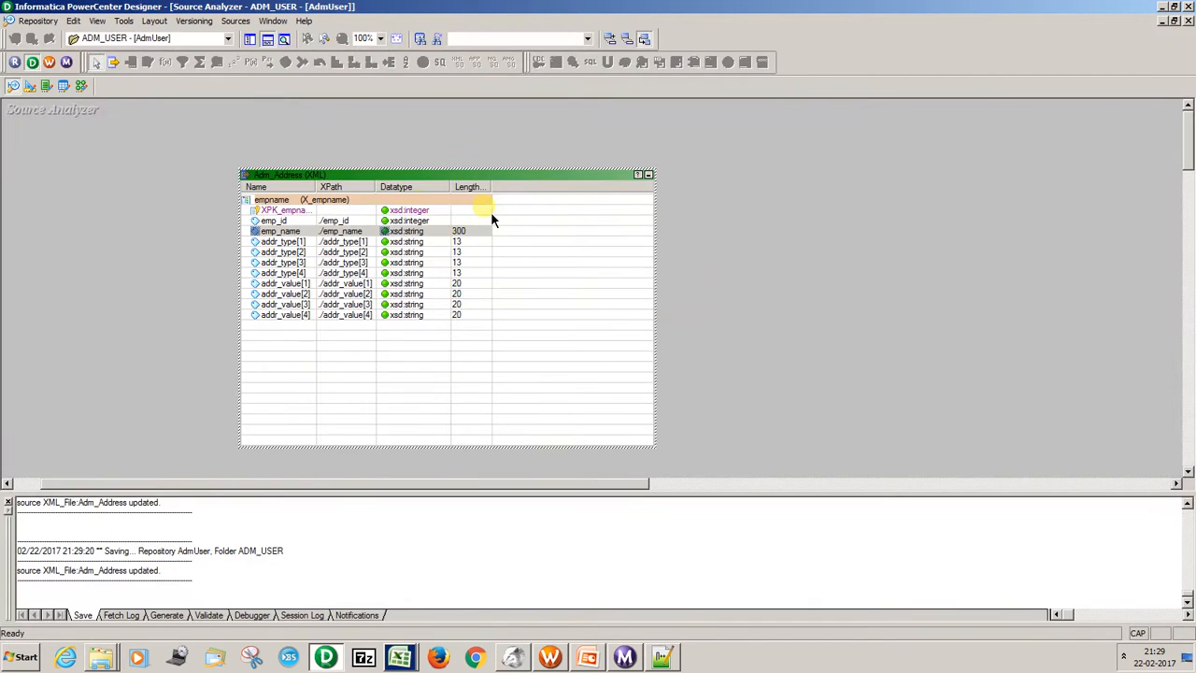
{"action": "left_click", "coordinate": [418, 186]}
{"action": "right_click", "coordinate": [416, 178]}
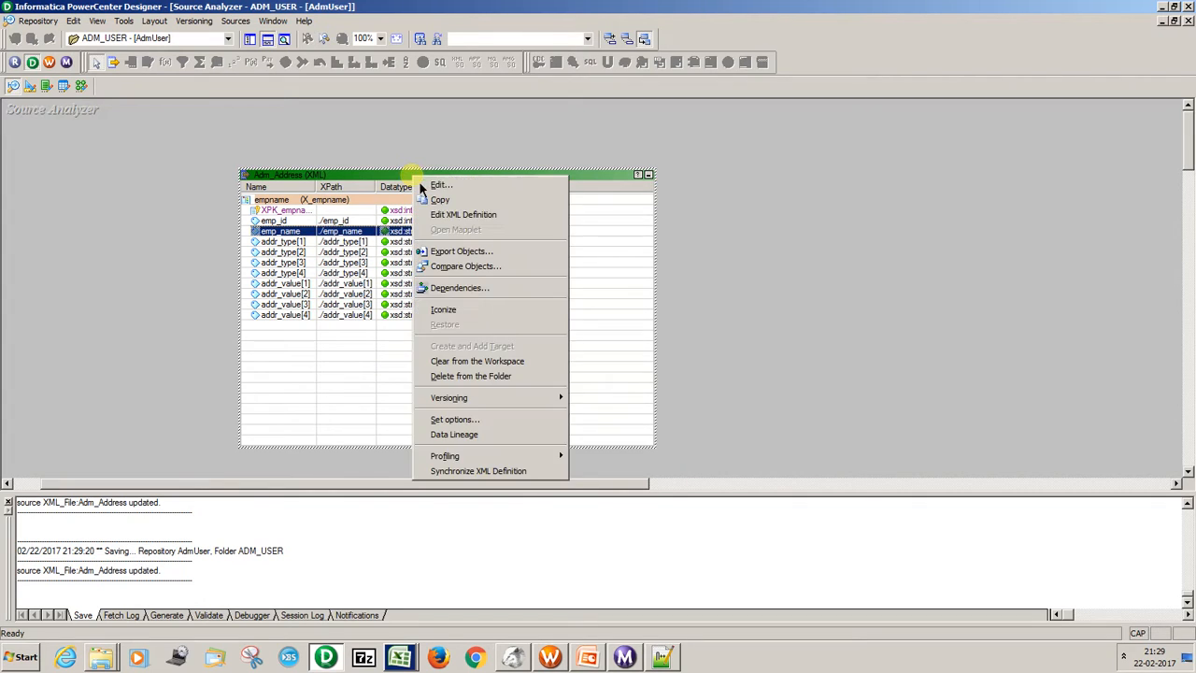
{"action": "left_click", "coordinate": [475, 470]}
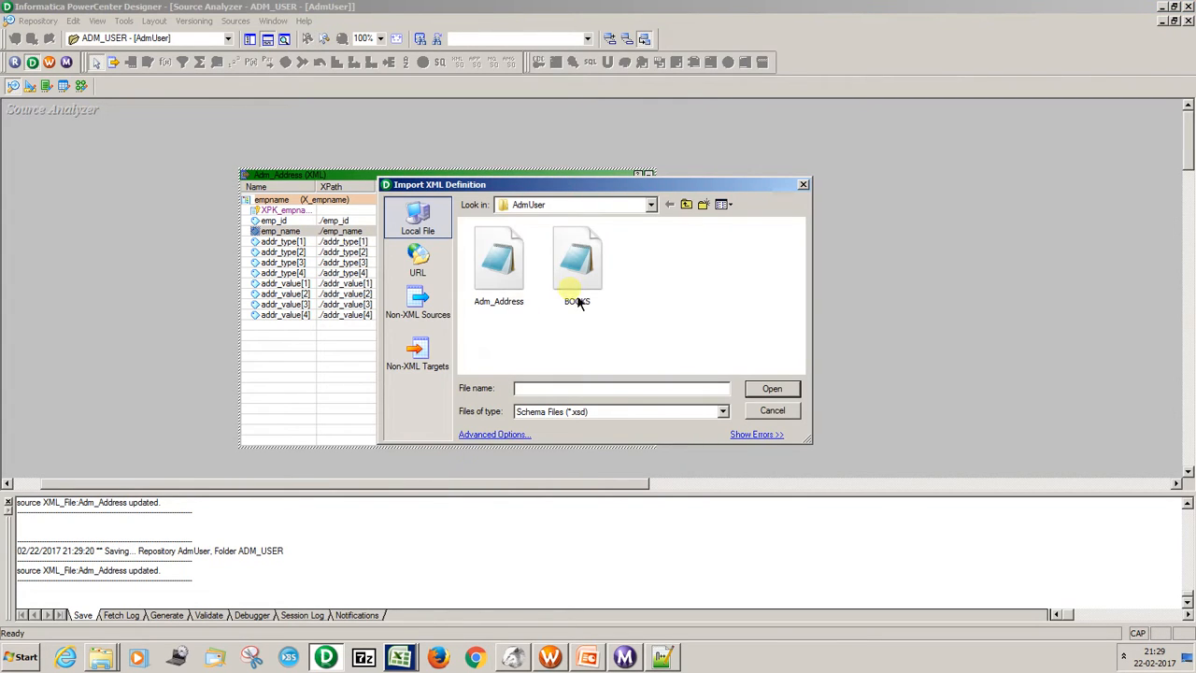
{"action": "left_click", "coordinate": [500, 267]}
{"action": "left_click", "coordinate": [776, 390]}
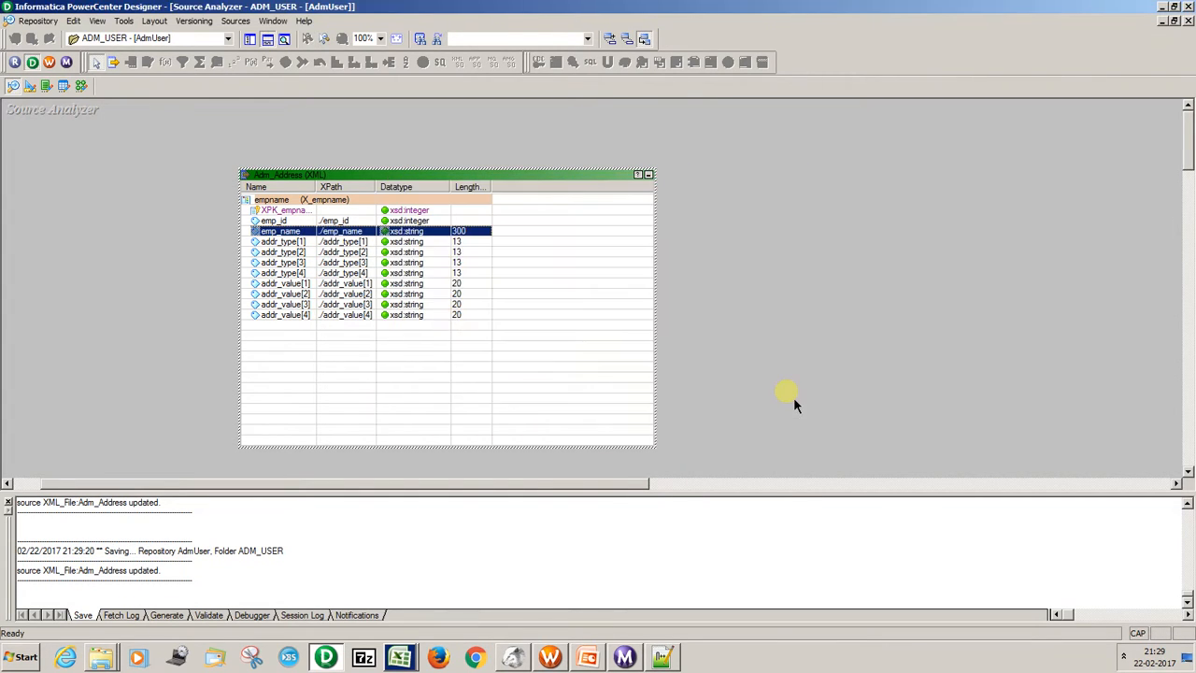
{"action": "left_click", "coordinate": [561, 291]}
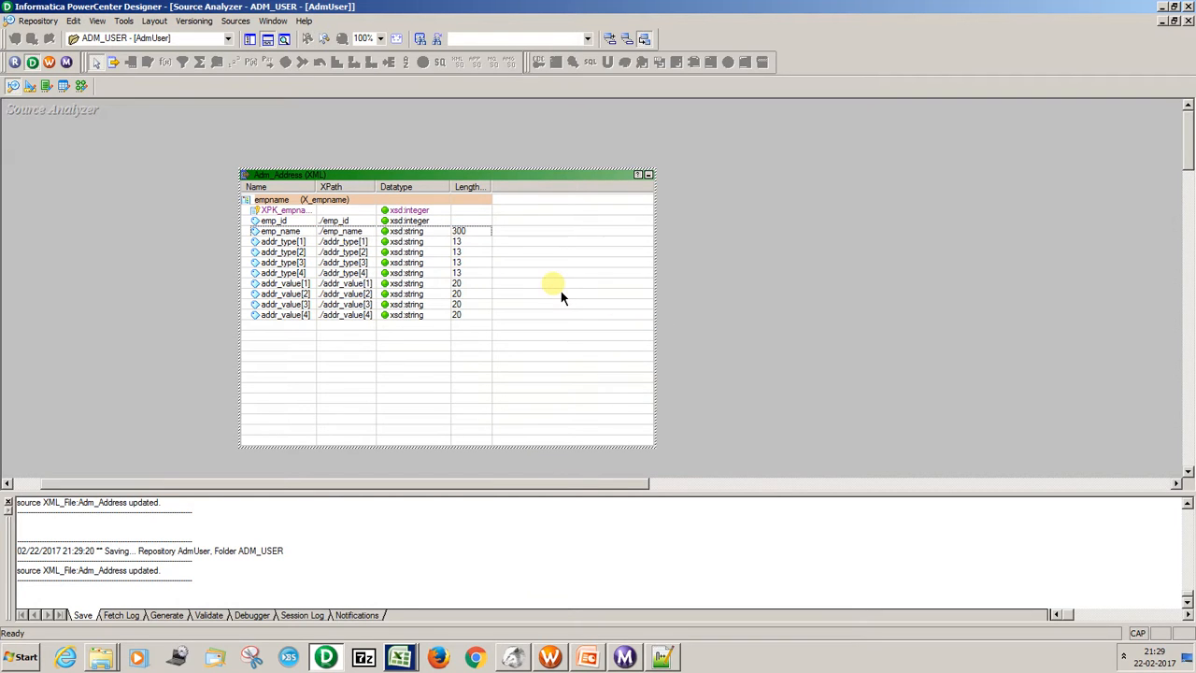
{"action": "key", "text": "ctrl+s"}
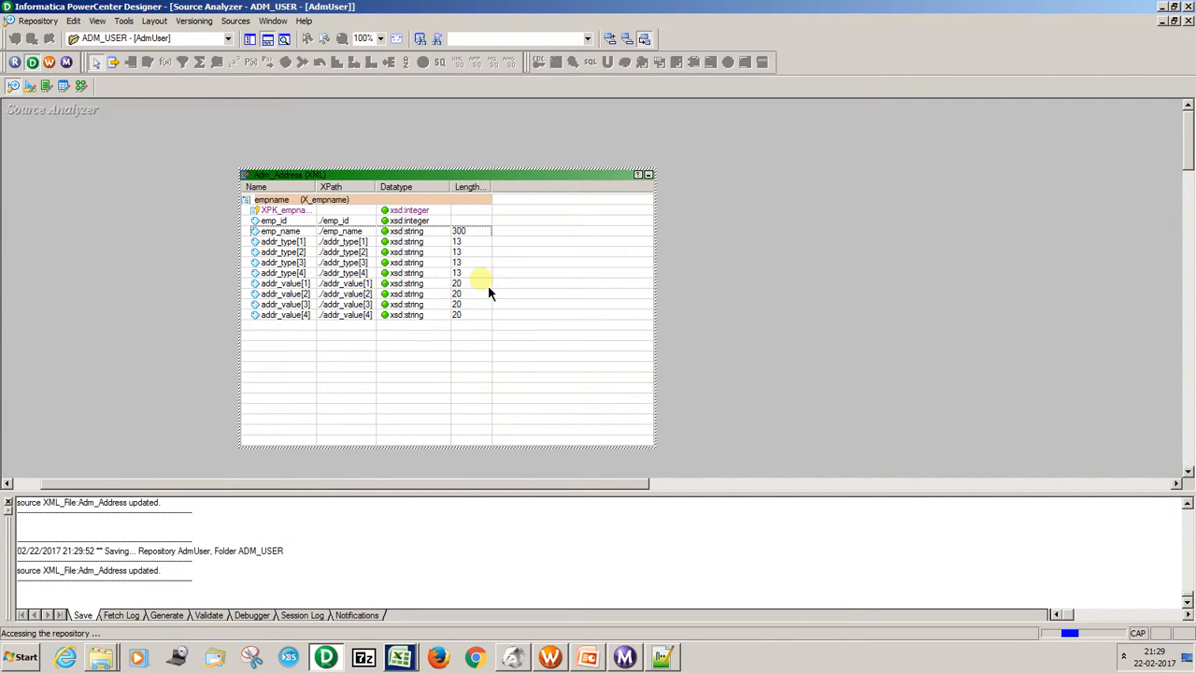
Compare the emp_name length in Adm_Address.xsd with the Adm_Address definition in the XML Editor.
{"action": "key", "text": "alt+Tab"}
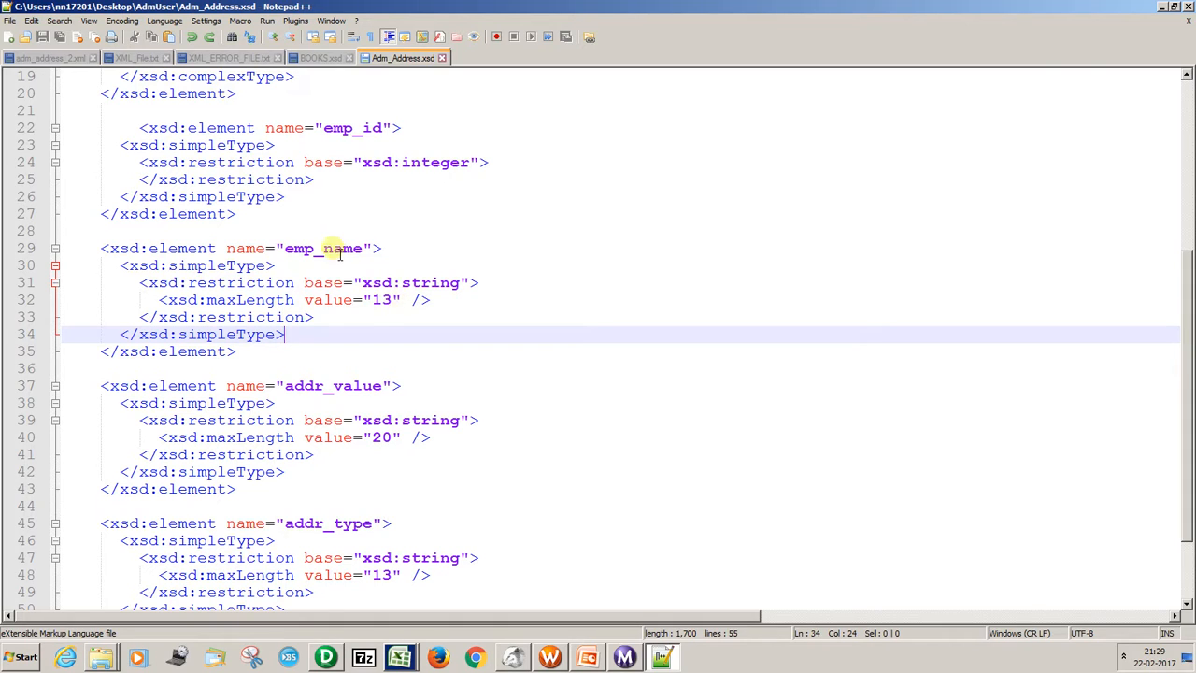
{"action": "key", "text": "alt+Tab"}
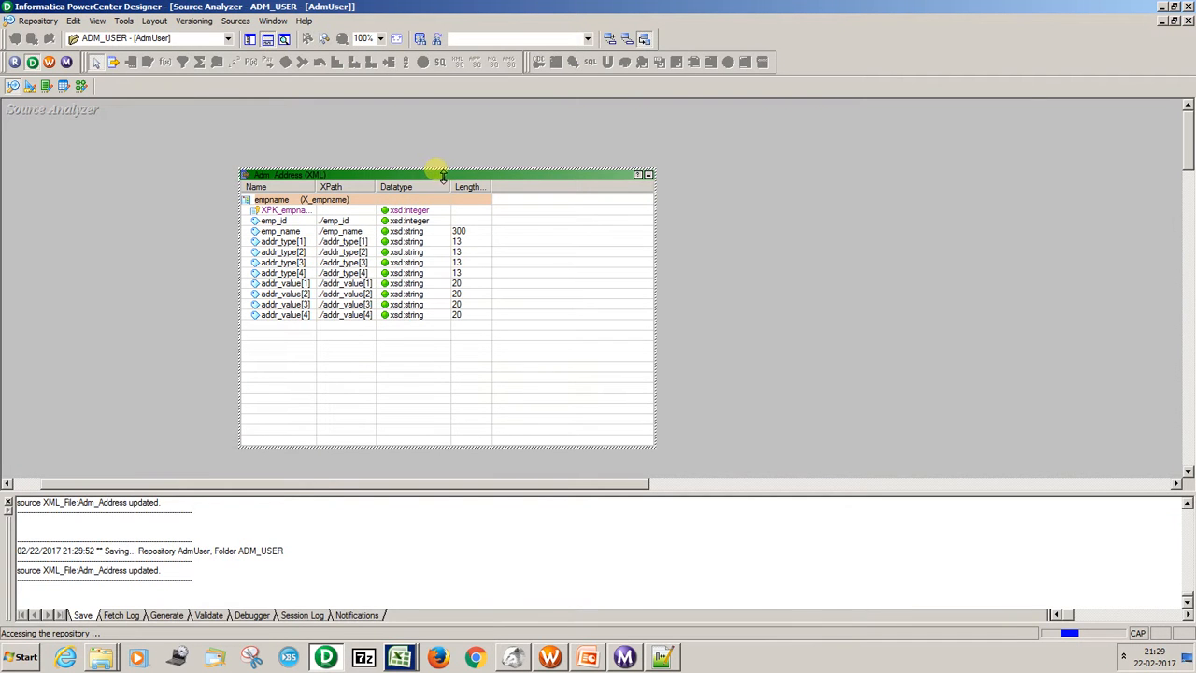
{"action": "double_click", "coordinate": [413, 234]}
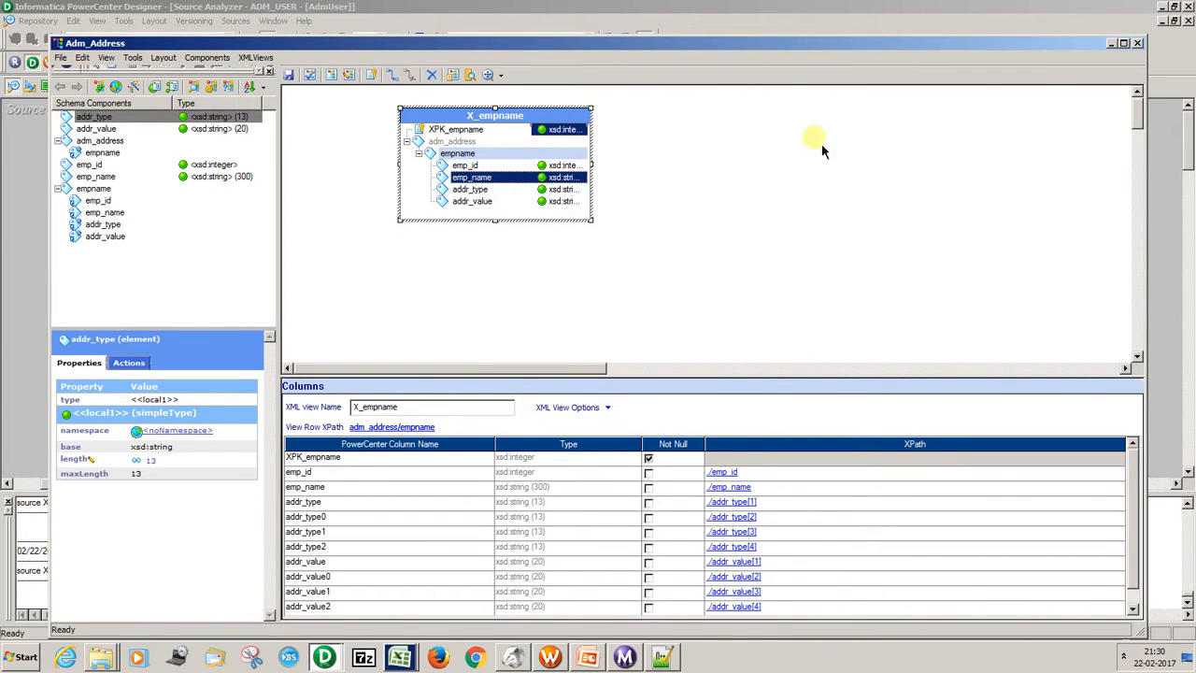
{"action": "left_click", "coordinate": [1138, 43]}
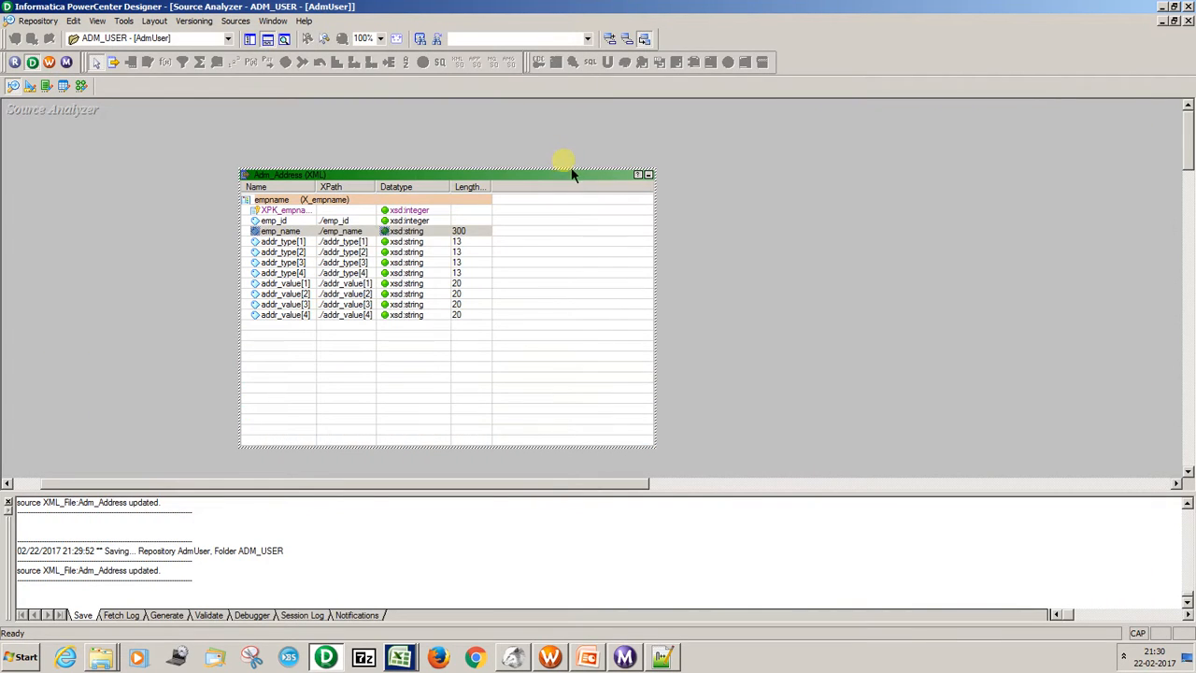
Delete the Adm_Address source from the repository in Source Analyzer and save the folder.
{"action": "key", "text": "Delete"}
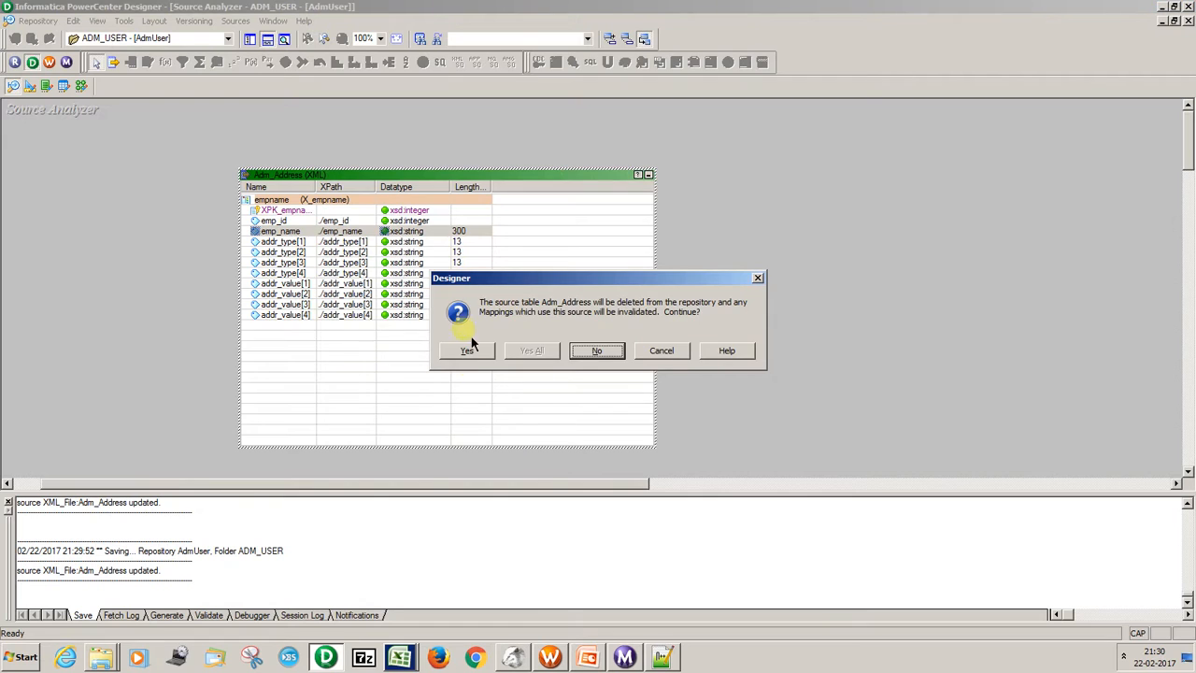
{"action": "left_click", "coordinate": [466, 363]}
{"action": "key", "text": "ctrl+s"}
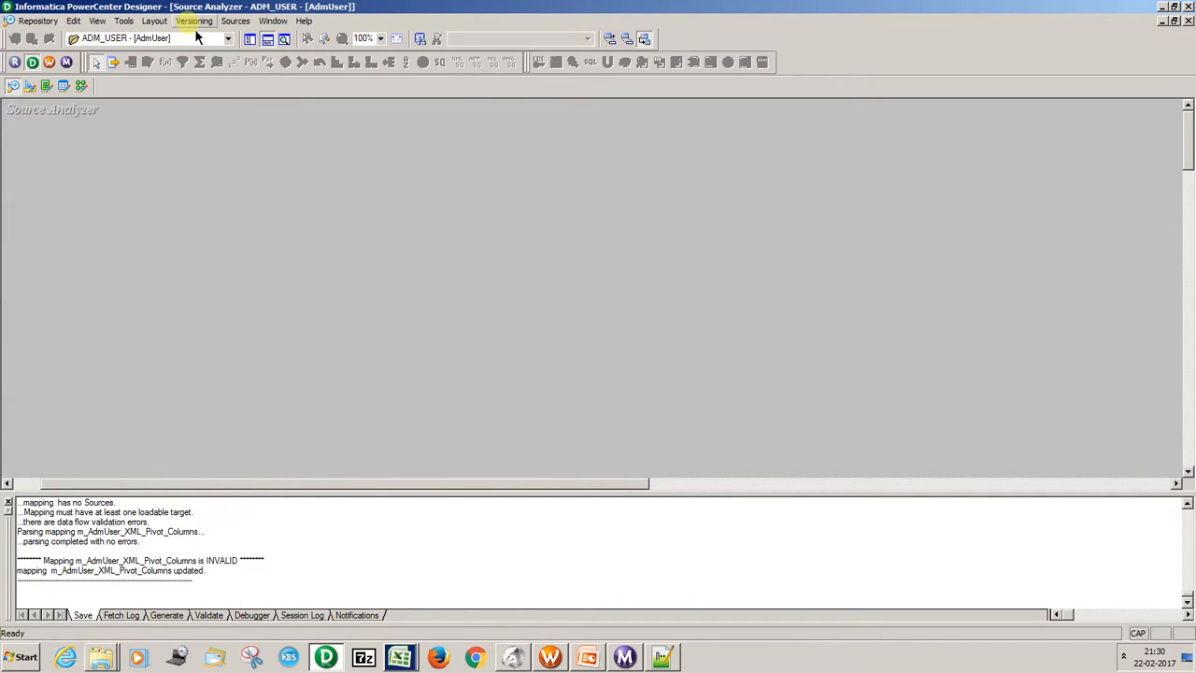
Import Adm_Address.xsd as an XML source definition with entity relationships, naming the new source Adm_Address_1.
{"action": "left_click", "coordinate": [234, 21]}
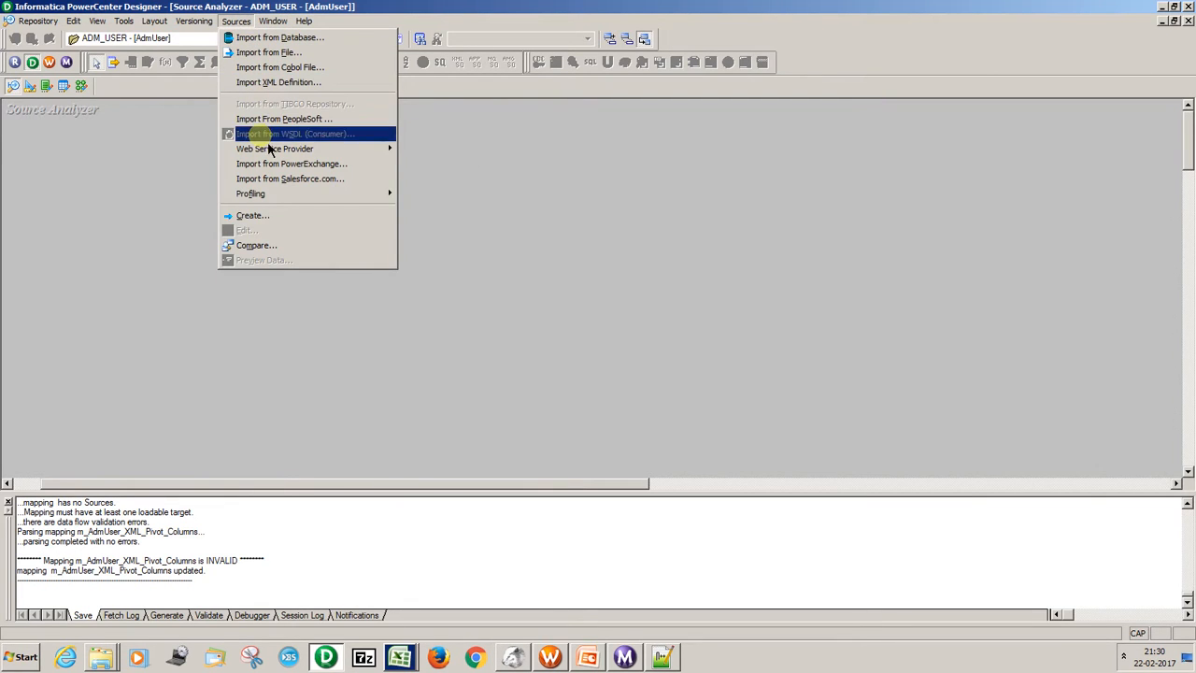
{"action": "left_click", "coordinate": [271, 82]}
{"action": "left_click", "coordinate": [496, 257]}
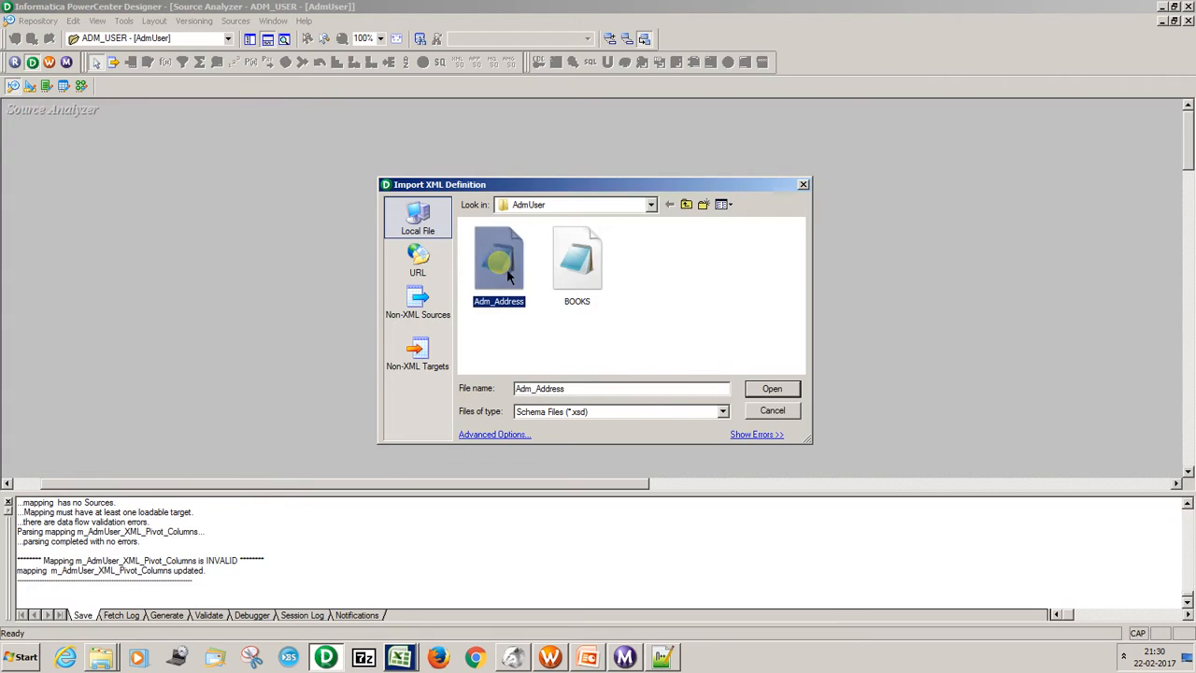
{"action": "left_click", "coordinate": [753, 387]}
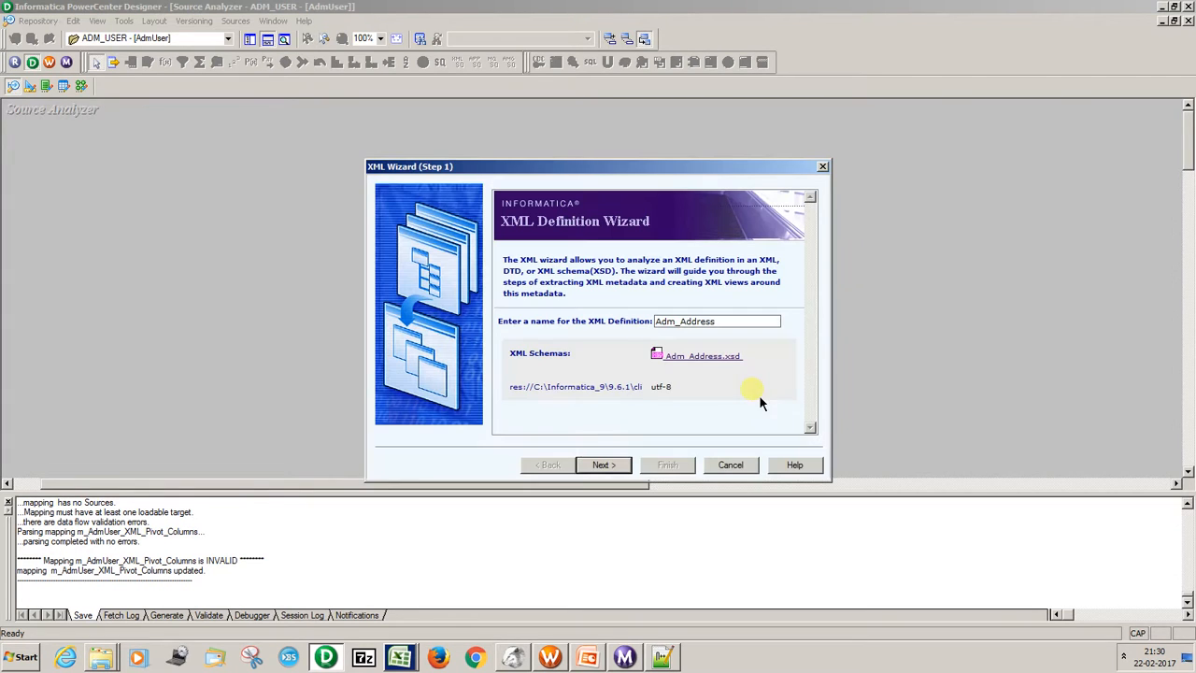
{"action": "left_click", "coordinate": [617, 468]}
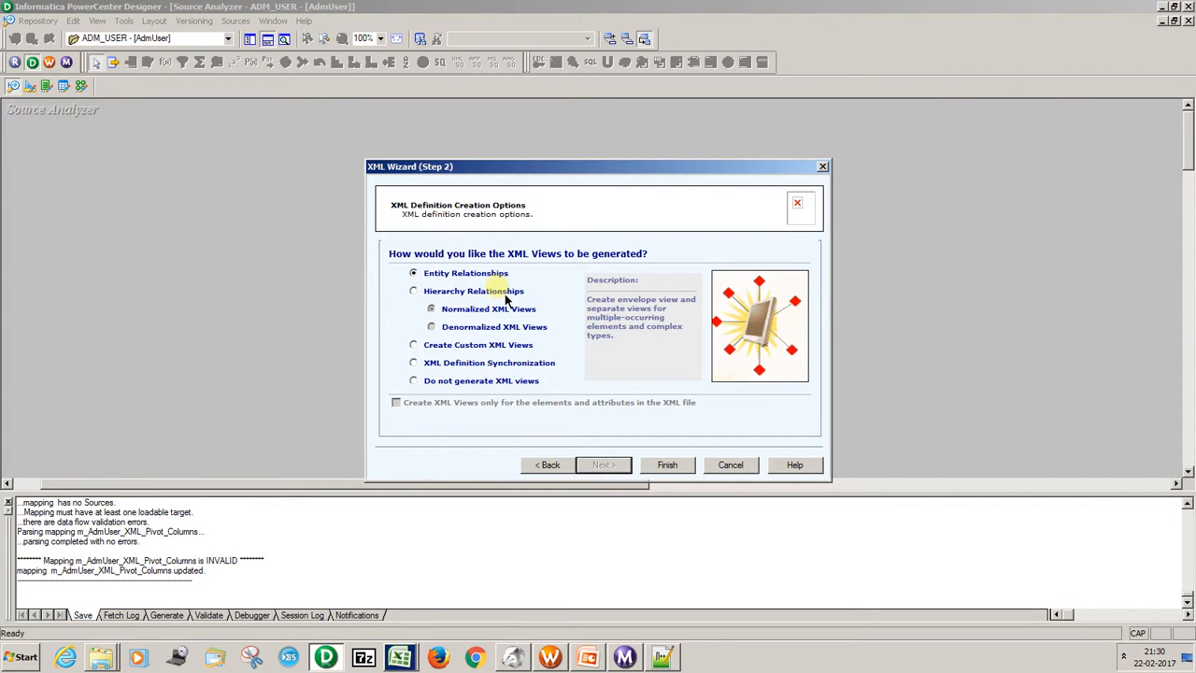
{"action": "left_click", "coordinate": [660, 466]}
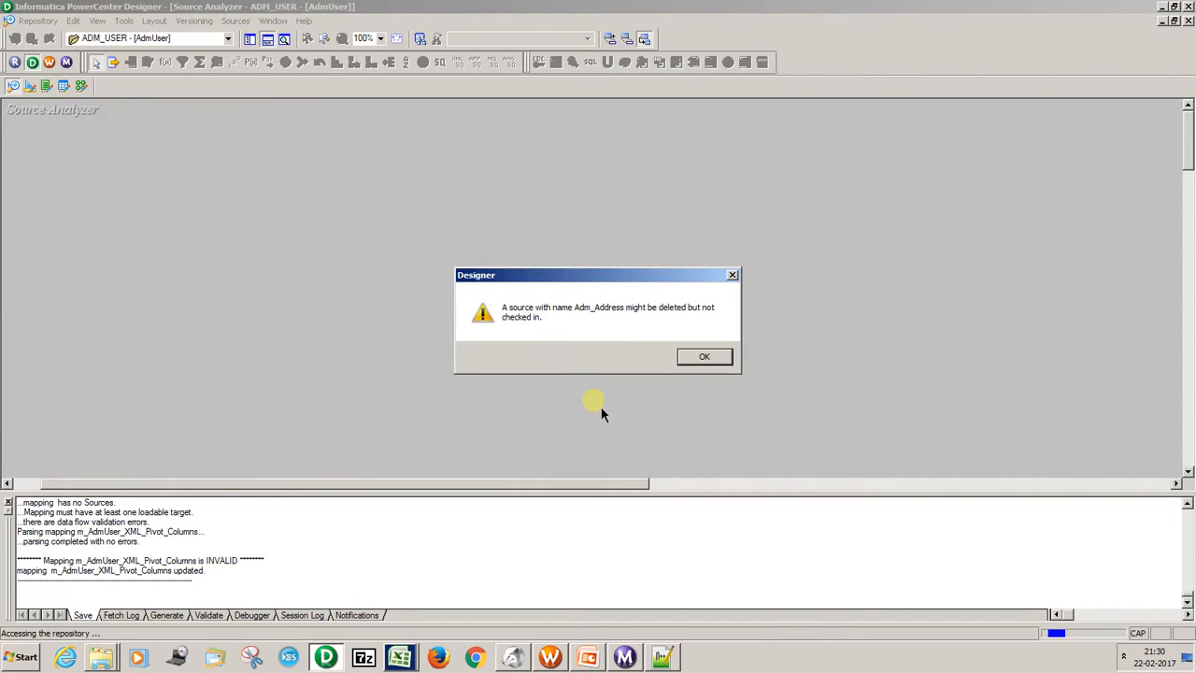
{"action": "left_click", "coordinate": [703, 360]}
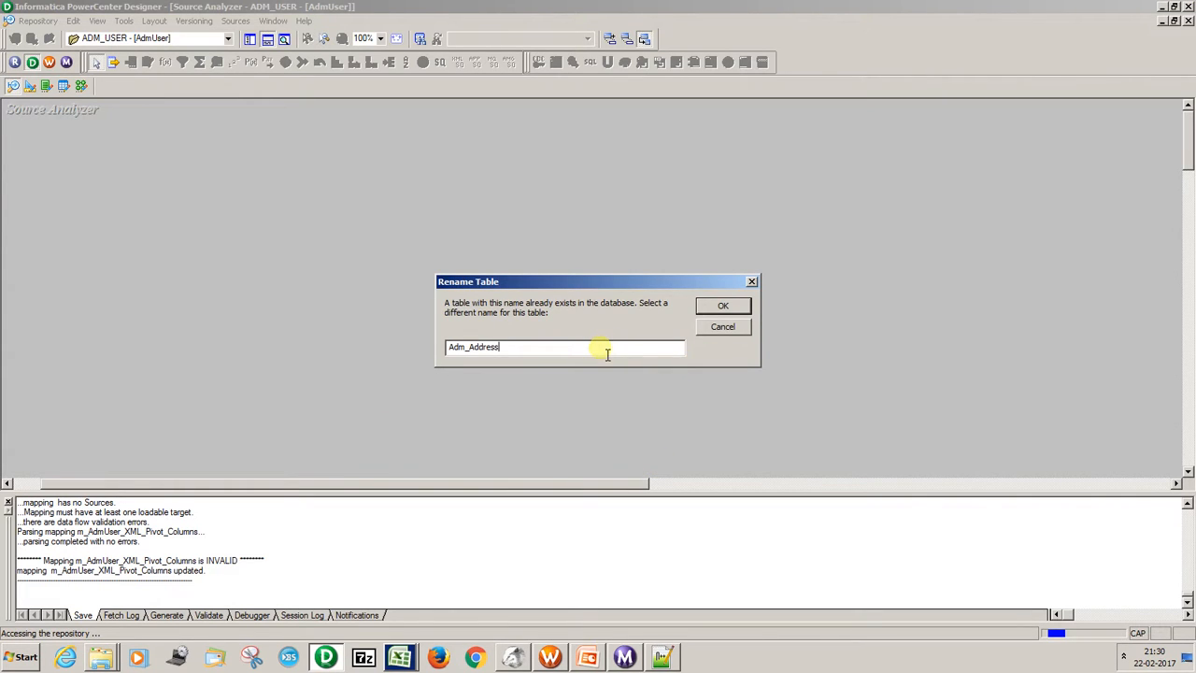
{"action": "type", "text": "_1"}
{"action": "key", "text": "Return"}
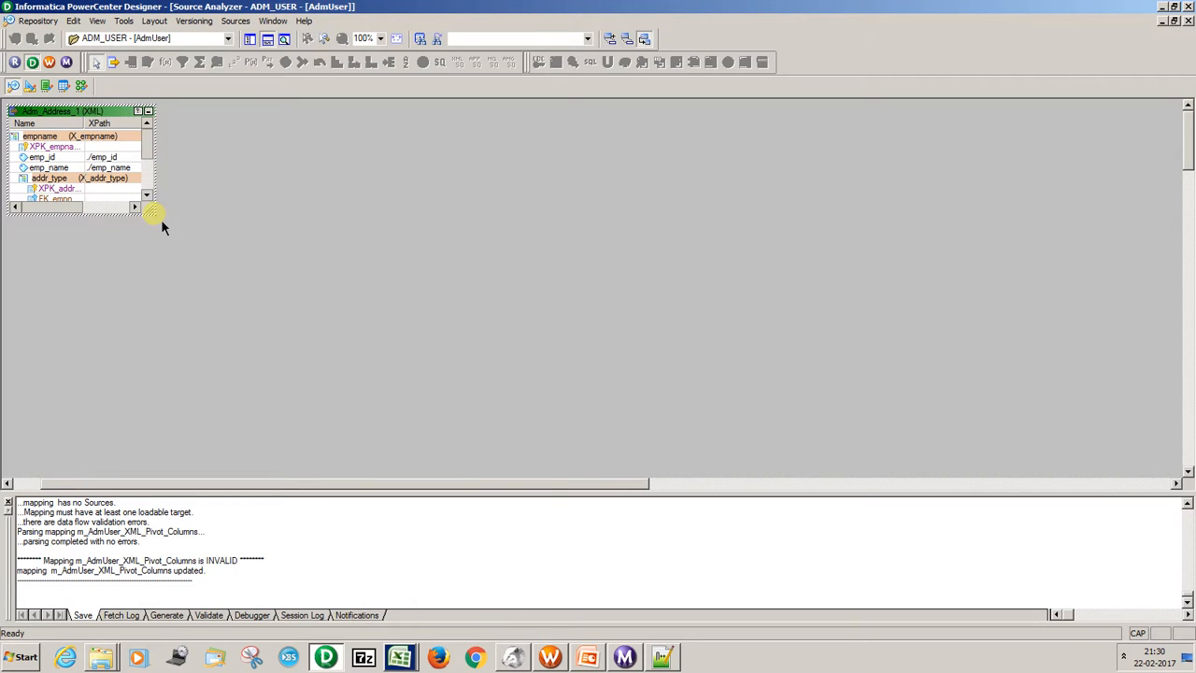
Enlarge the Adm_Address_1 definition and widen its length column to inspect the emp_name, addr_type and addr_value lengths.
{"action": "left_click_drag", "start_coordinate": [160, 220], "coordinate": [414, 365]}
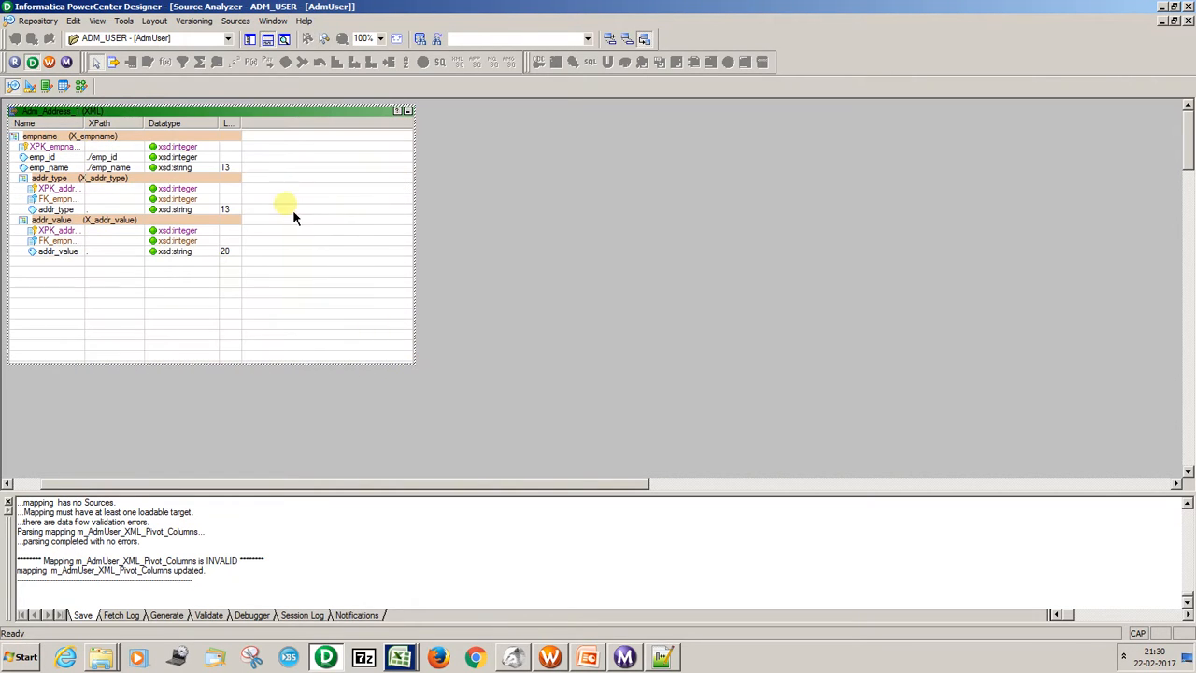
{"action": "left_click", "coordinate": [228, 171]}
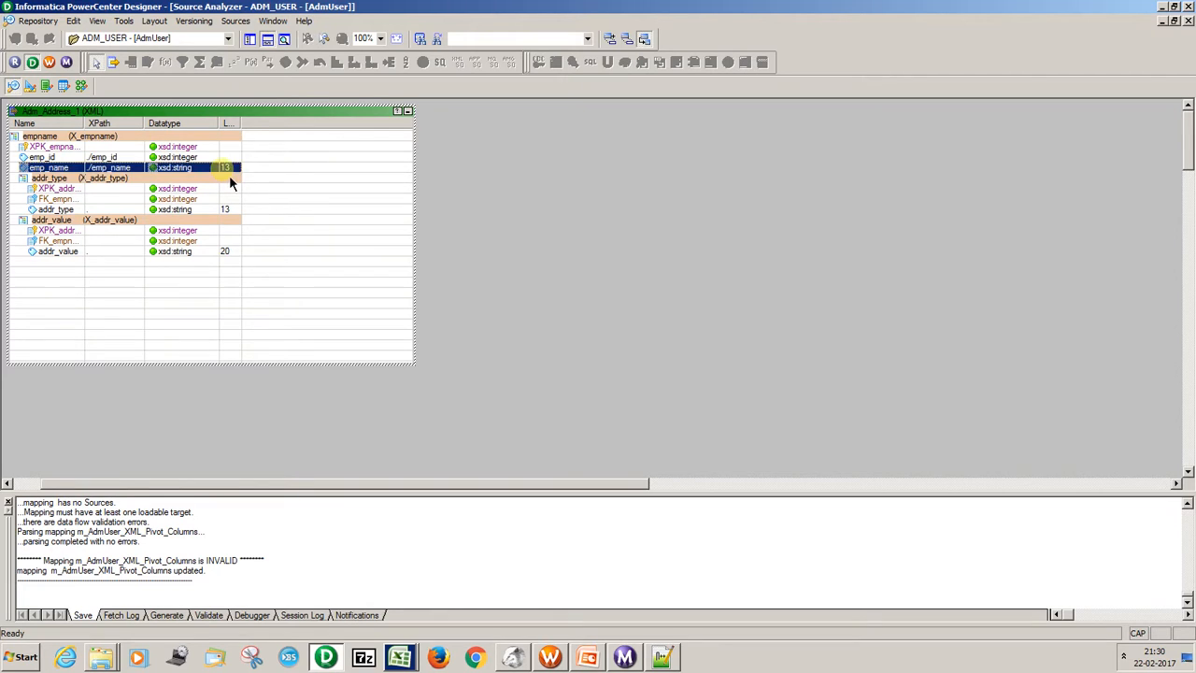
{"action": "left_click_drag", "start_coordinate": [242, 126], "coordinate": [248, 130]}
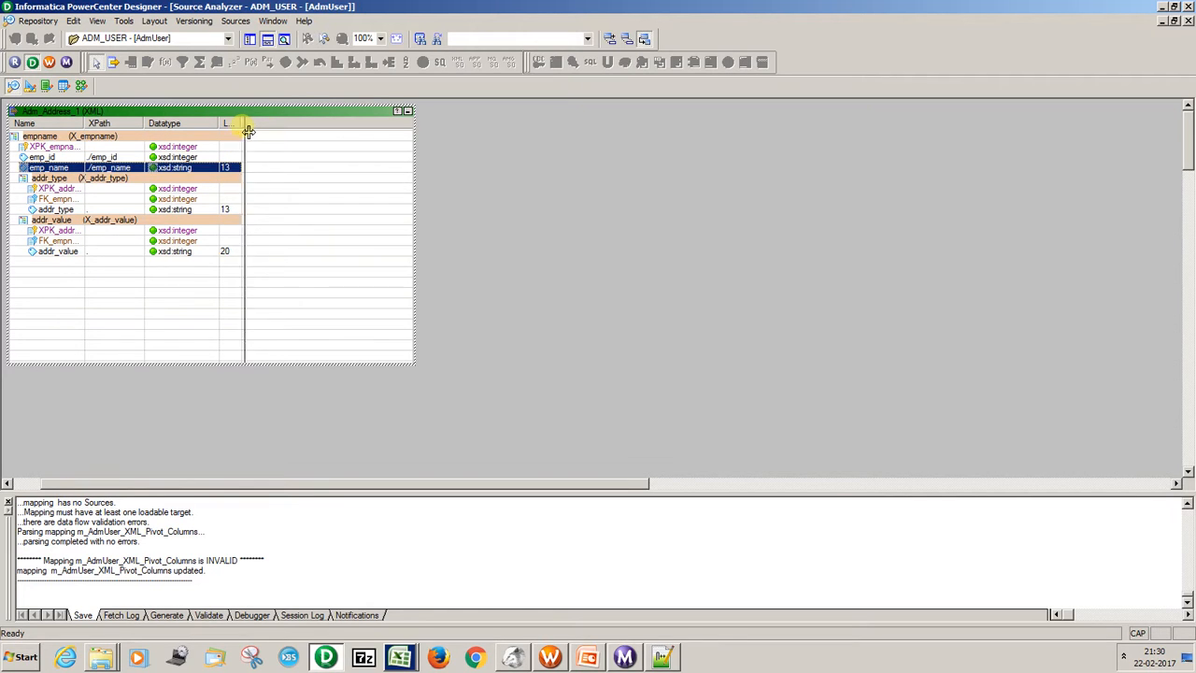
{"action": "left_click", "coordinate": [241, 211]}
{"action": "left_click", "coordinate": [242, 251]}
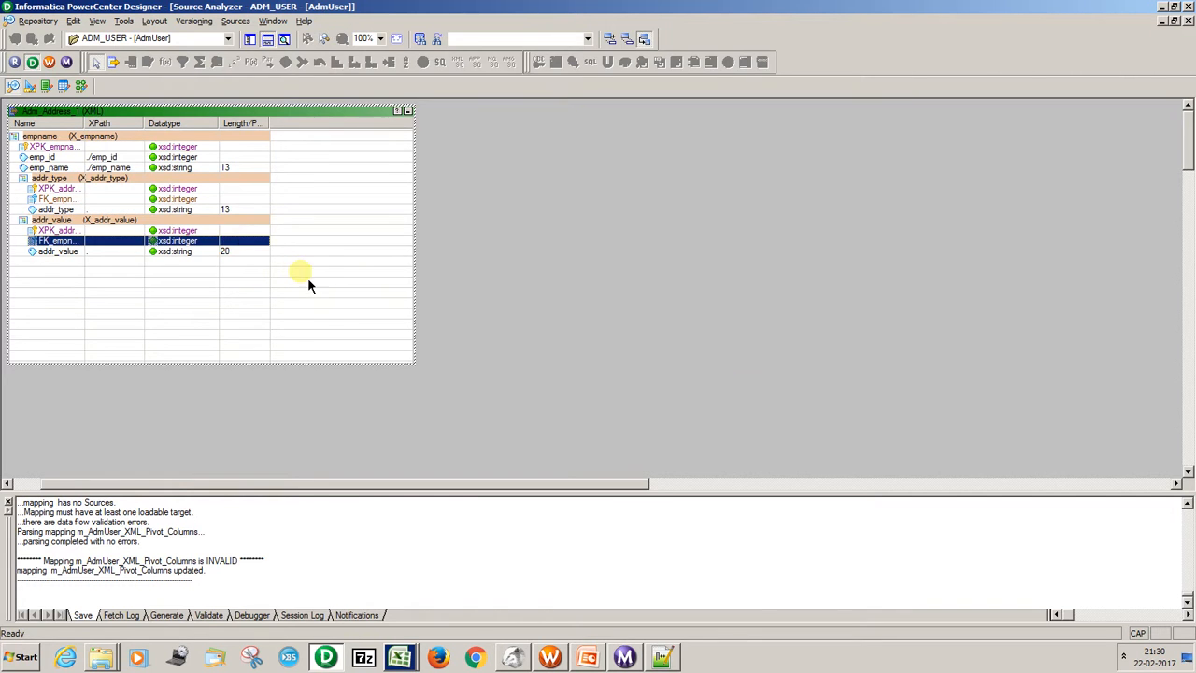
Compare the maxLength values in Adm_Address.xsd in Notepad++ with the lengths in the Adm_Address_1 definition.
{"action": "key", "text": "alt+Tab"}
{"action": "double_click", "coordinate": [269, 438]}
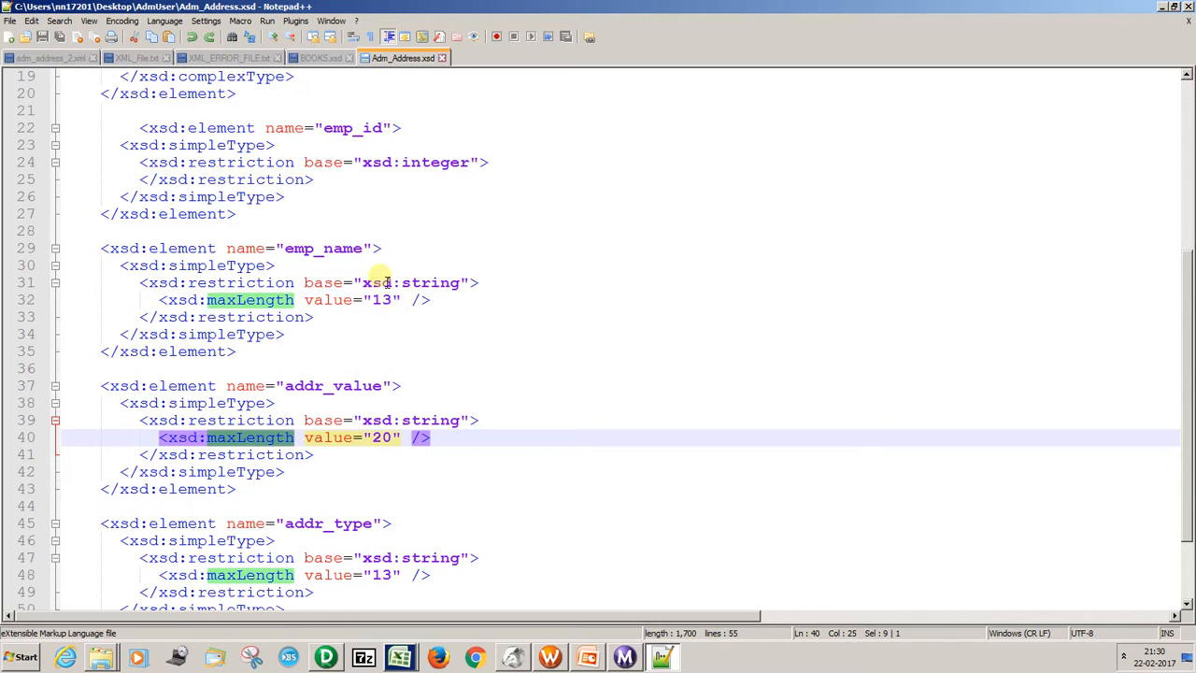
{"action": "key", "text": "alt+Tab"}
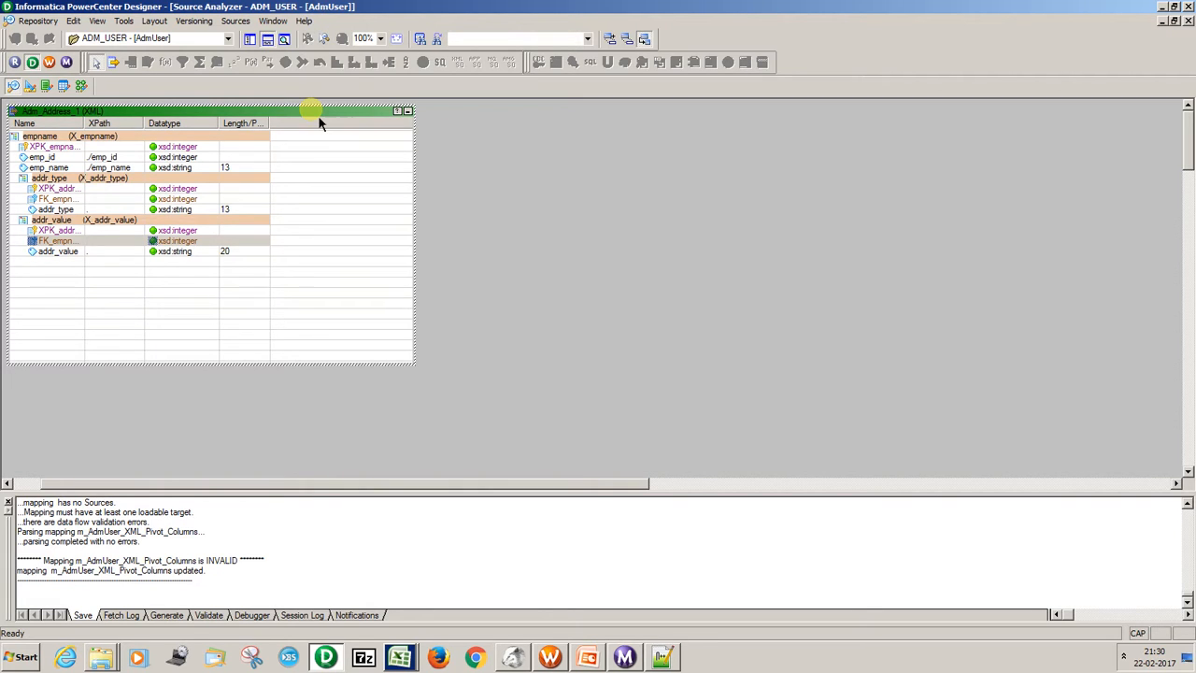
{"action": "key", "text": "alt+Tab"}
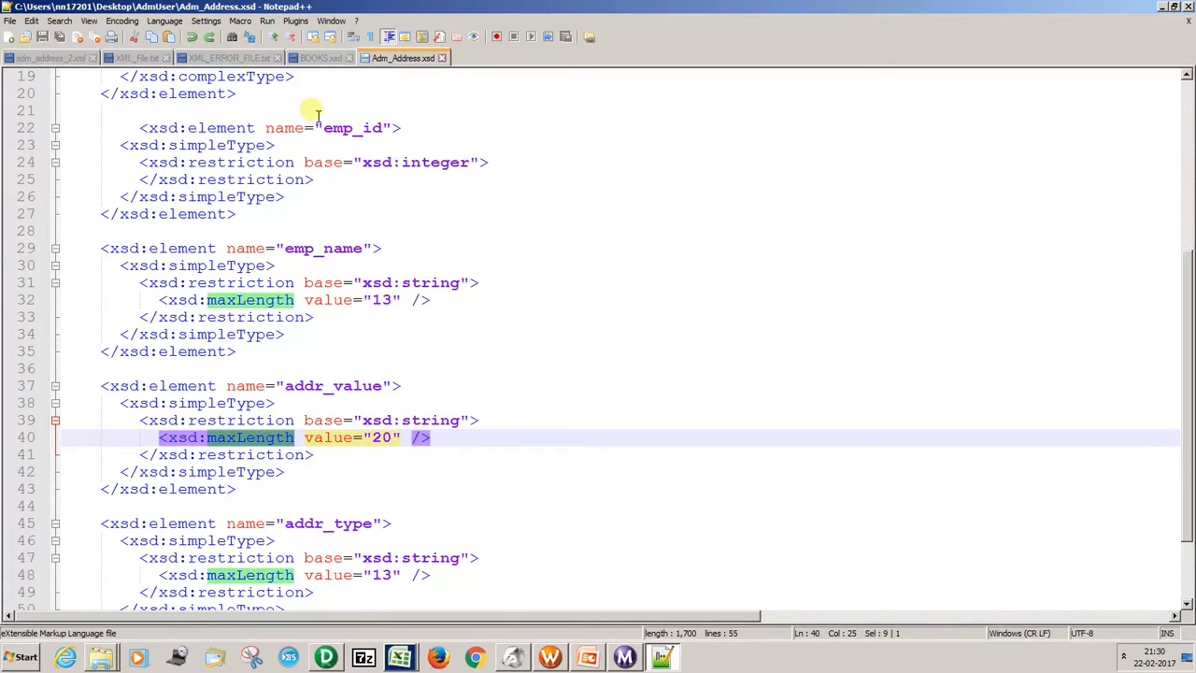
{"action": "left_click", "coordinate": [418, 393]}
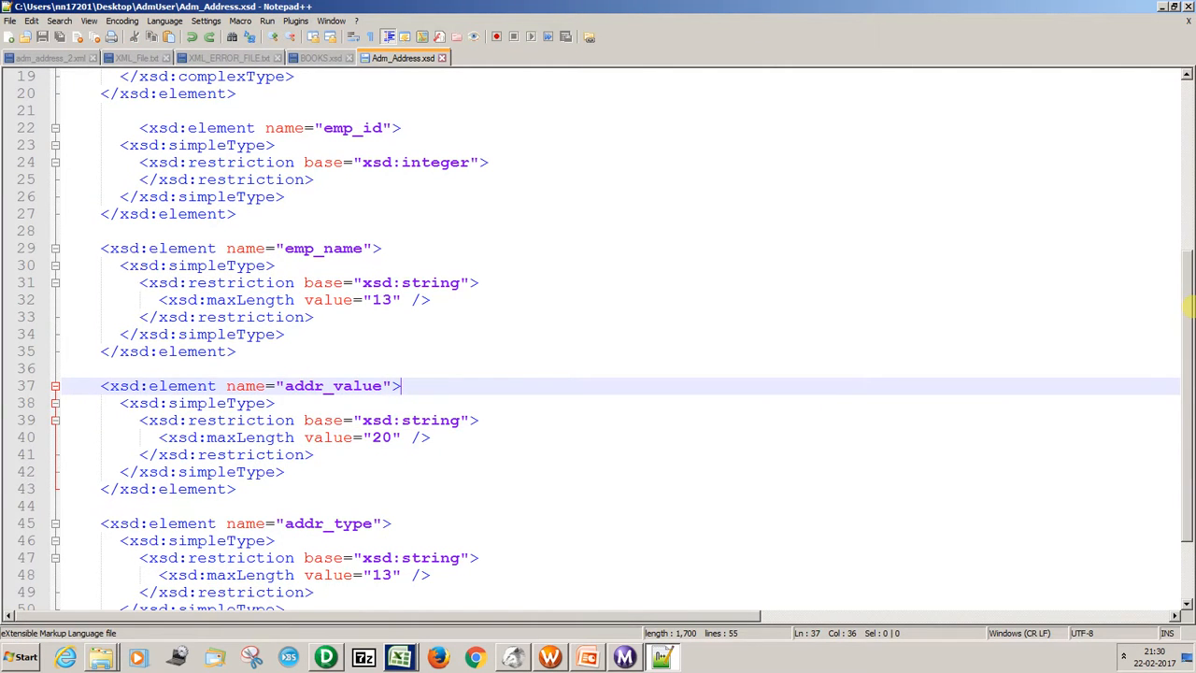
Duplicate the addr_value element reference on a new line at the end of the empname sequence in Adm_Address.xsd.
{"action": "left_click_drag", "start_coordinate": [1187, 307], "coordinate": [1185, 150]}
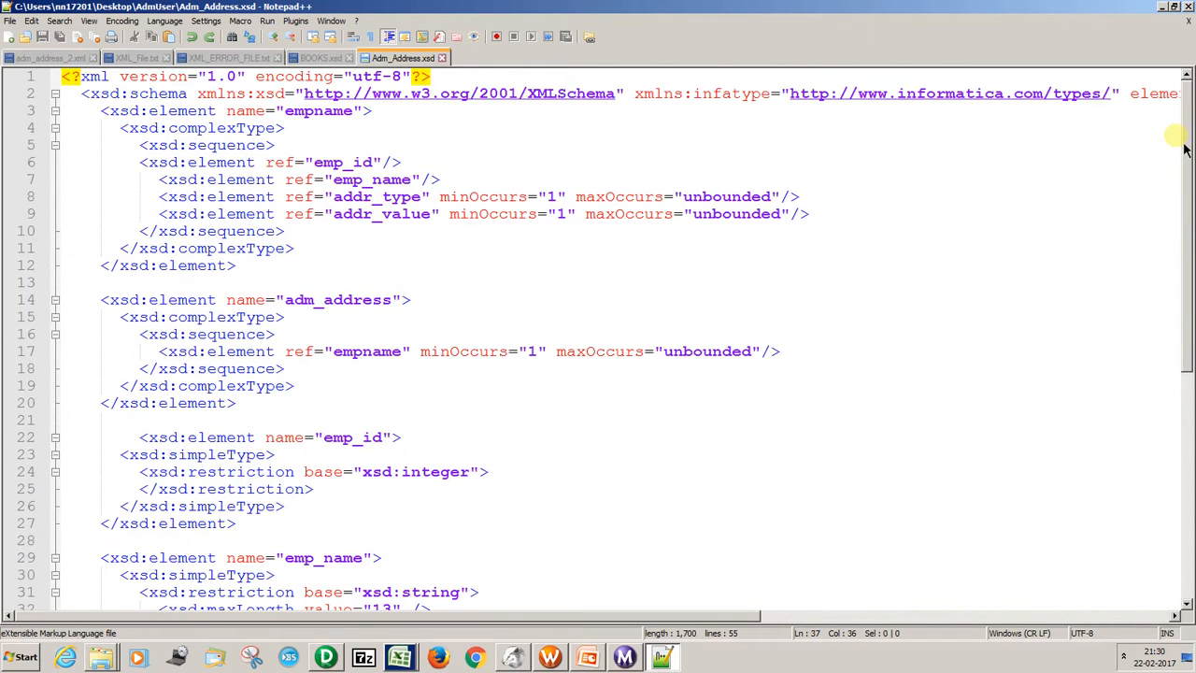
{"action": "left_click", "coordinate": [818, 217]}
{"action": "left_click_drag", "start_coordinate": [818, 216], "coordinate": [163, 224]}
{"action": "key", "text": "ctrl+c"}
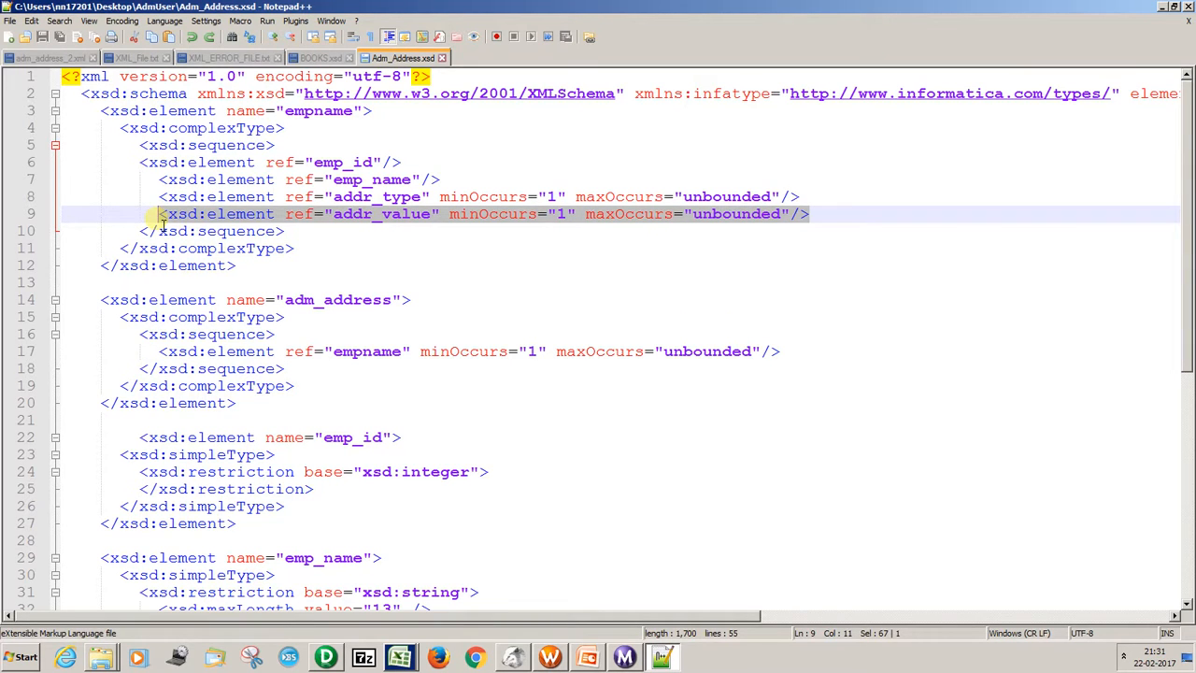
{"action": "key", "text": "End"}
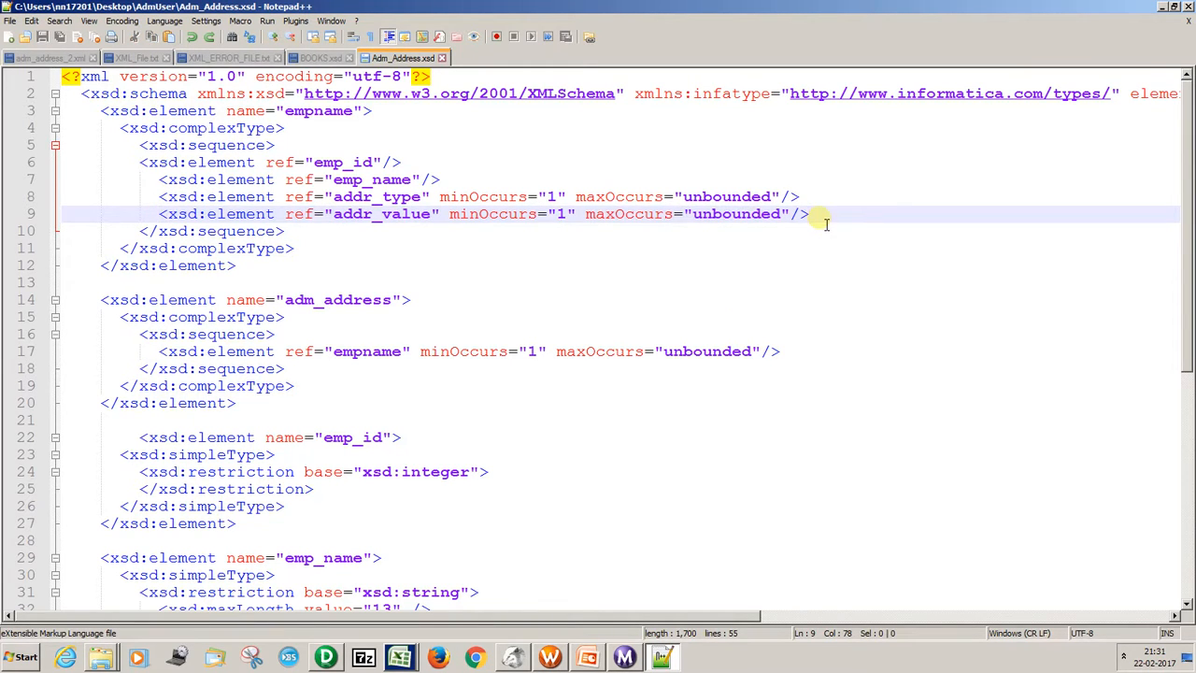
{"action": "key", "text": "Return"}
{"action": "key", "text": "ctrl+v"}
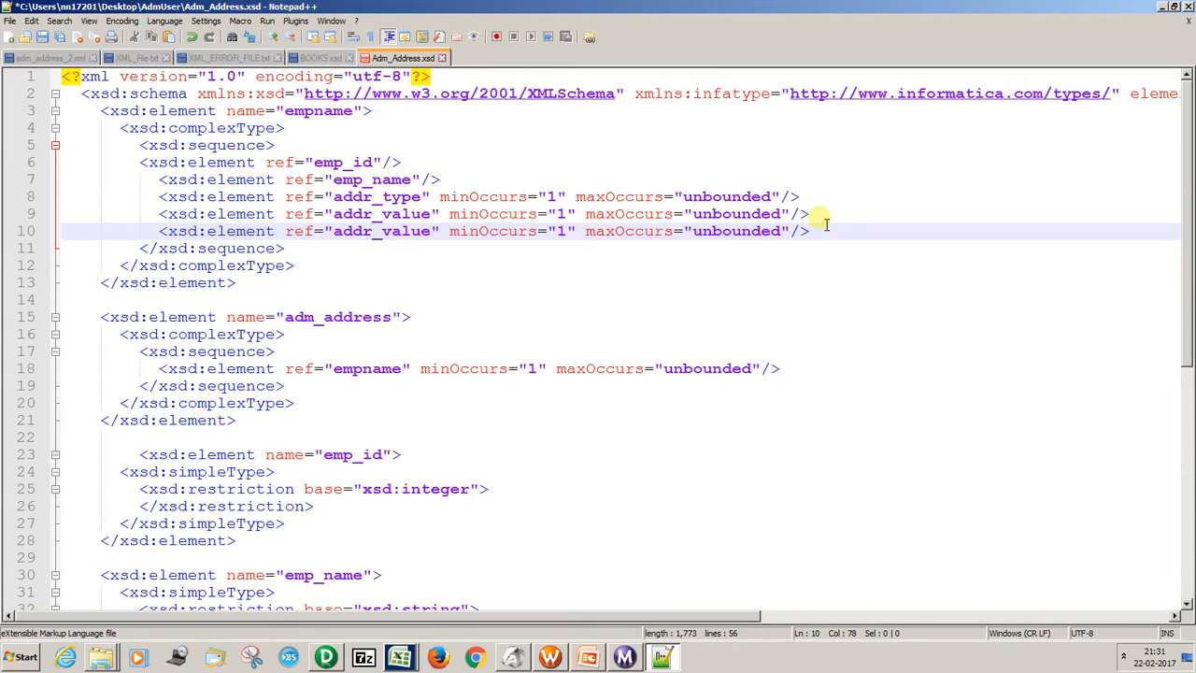
Change the duplicated element reference in the empname sequence to addr_seq.
{"action": "left_click", "coordinate": [434, 231]}
{"action": "key", "text": "BackSpace"}
{"action": "key", "text": "BackSpace"}
{"action": "key", "text": "BackSpace"}
{"action": "key", "text": "BackSpace"}
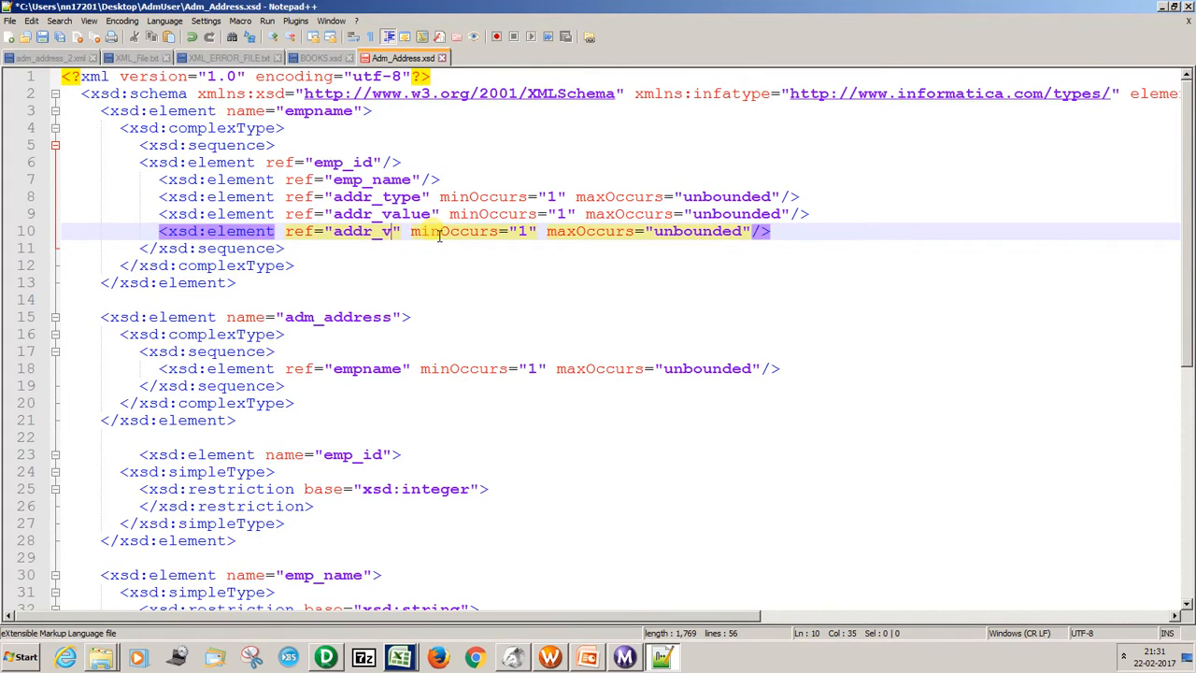
{"action": "key", "text": "BackSpace"}
{"action": "type", "text": "SEQ"}
{"action": "key", "text": "BackSpace"}
{"action": "key", "text": "BackSpace"}
{"action": "key", "text": "BackSpace"}
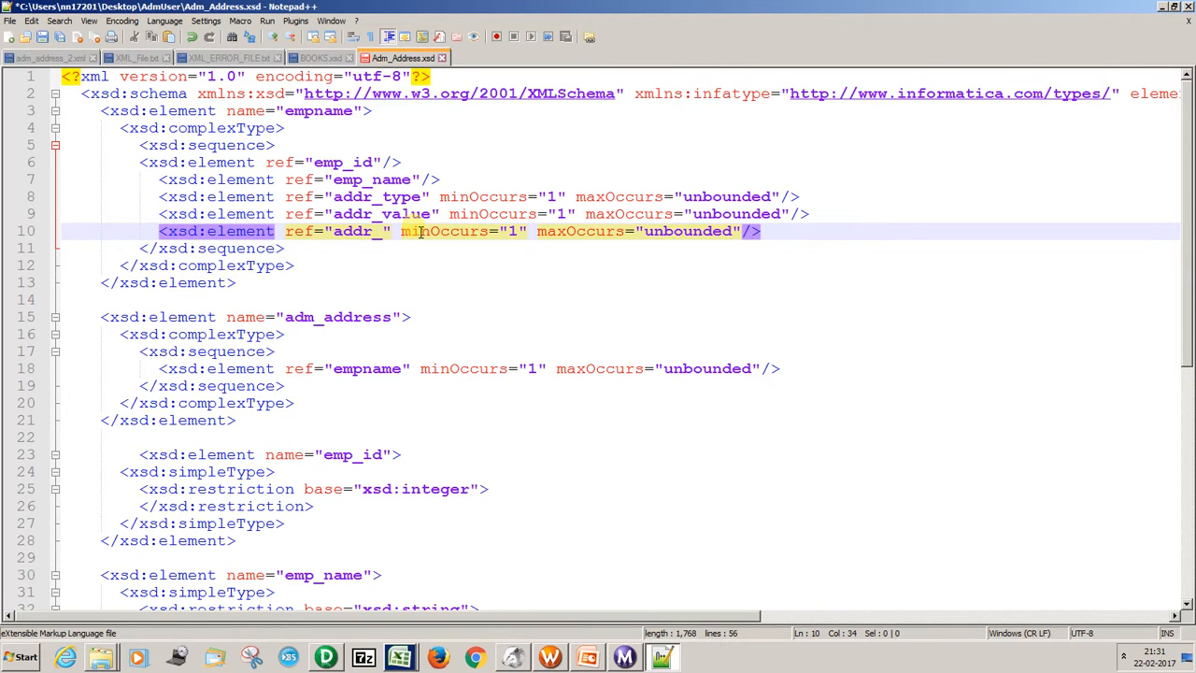
{"action": "key", "text": "BackSpace"}
{"action": "type", "text": "_"}
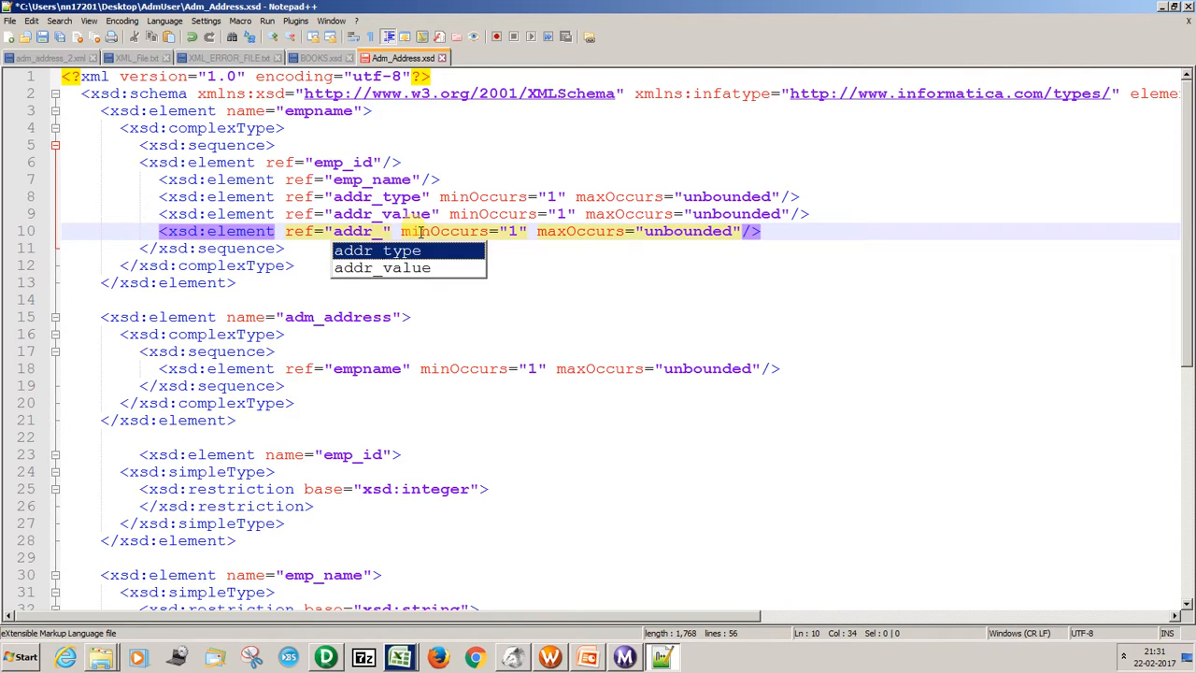
{"action": "key", "text": "Escape"}
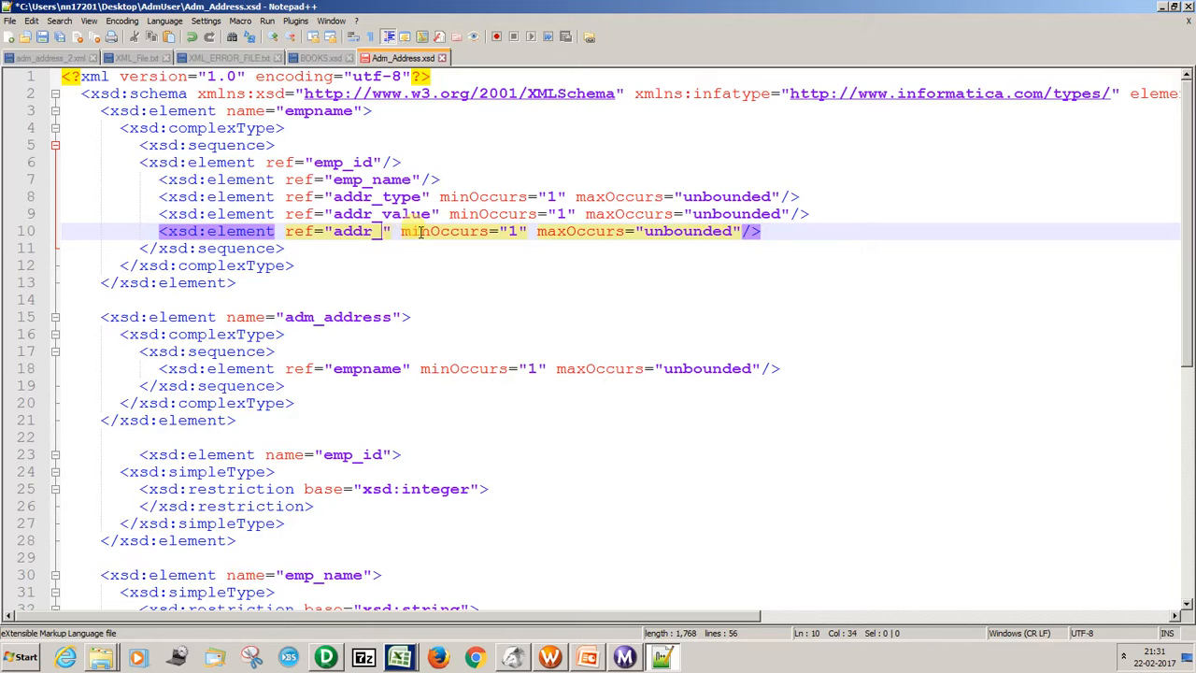
{"action": "type", "text": "seq"}
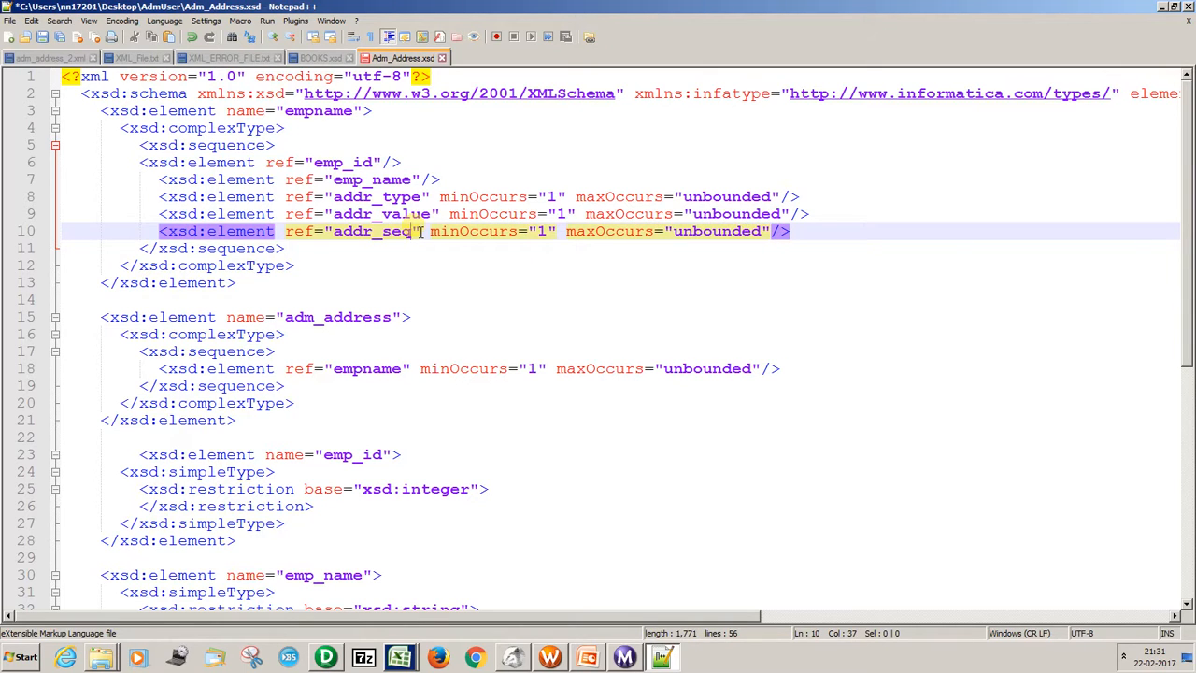
Review the addr_seq reference against the addr_type and emp_name references in the empname sequence.
{"action": "left_click", "coordinate": [446, 234]}
{"action": "double_click", "coordinate": [393, 232]}
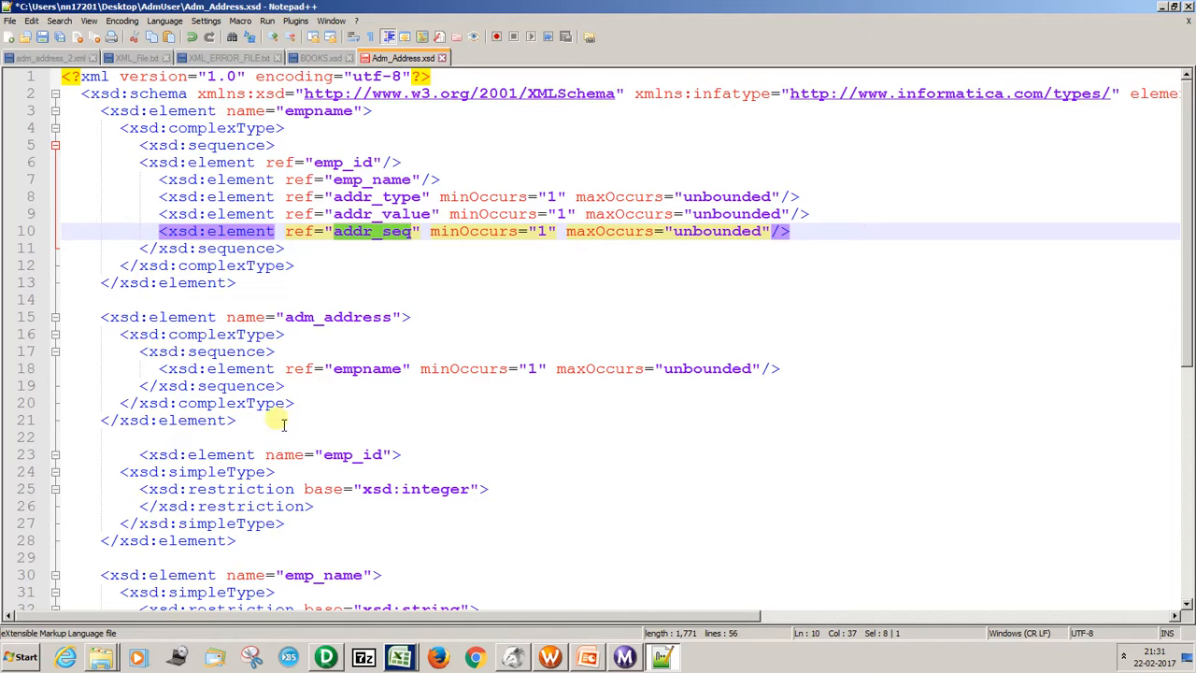
{"action": "double_click", "coordinate": [373, 197]}
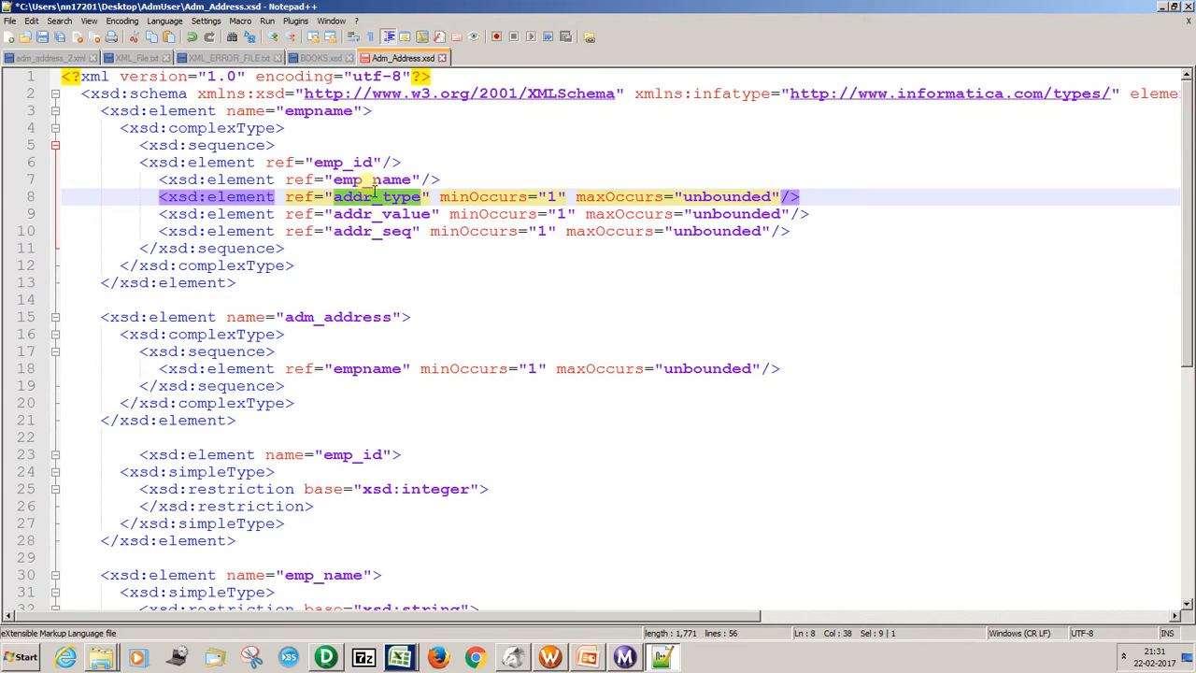
{"action": "double_click", "coordinate": [374, 180]}
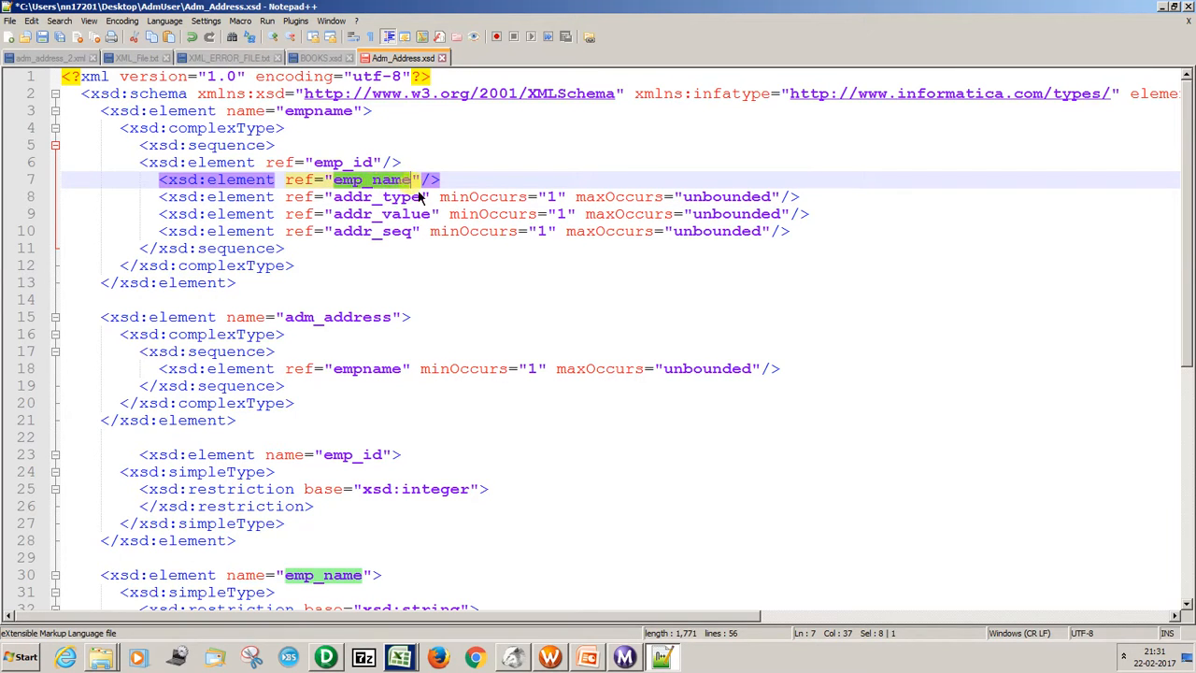
{"action": "left_click", "coordinate": [403, 236]}
{"action": "double_click", "coordinate": [403, 234]}
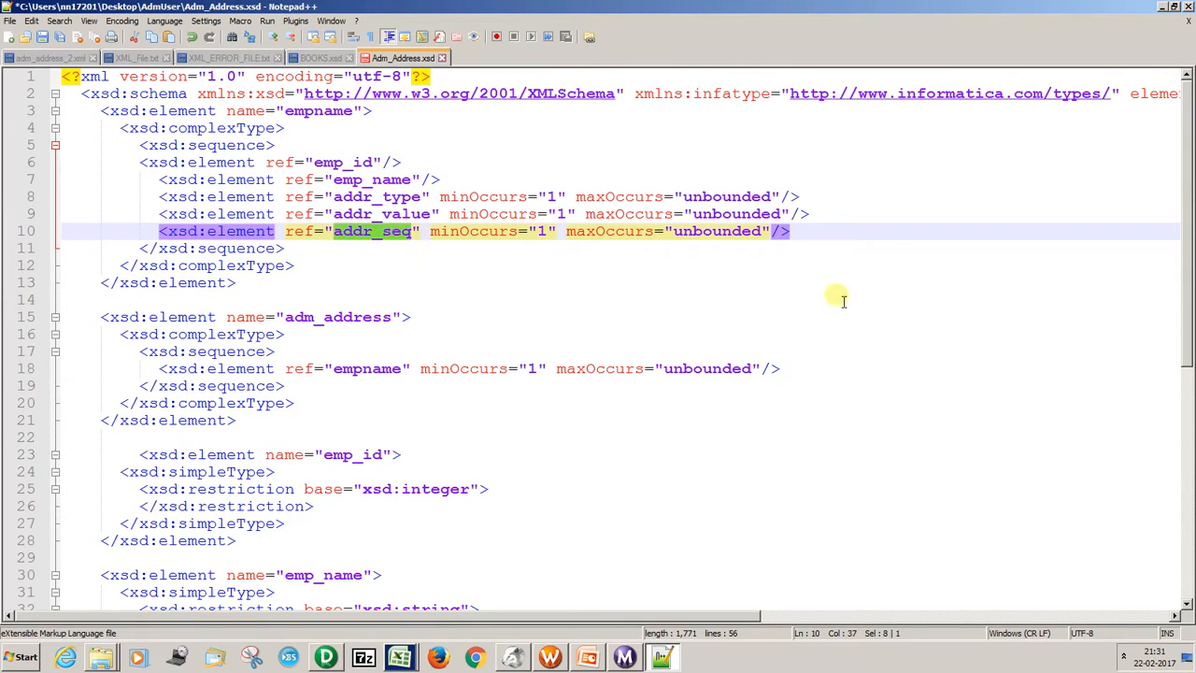
Copy the addr_value element definition block and paste it below the addr_type definition, before the schema's closing tag.
{"action": "left_click_drag", "start_coordinate": [1185, 239], "coordinate": [1189, 271]}
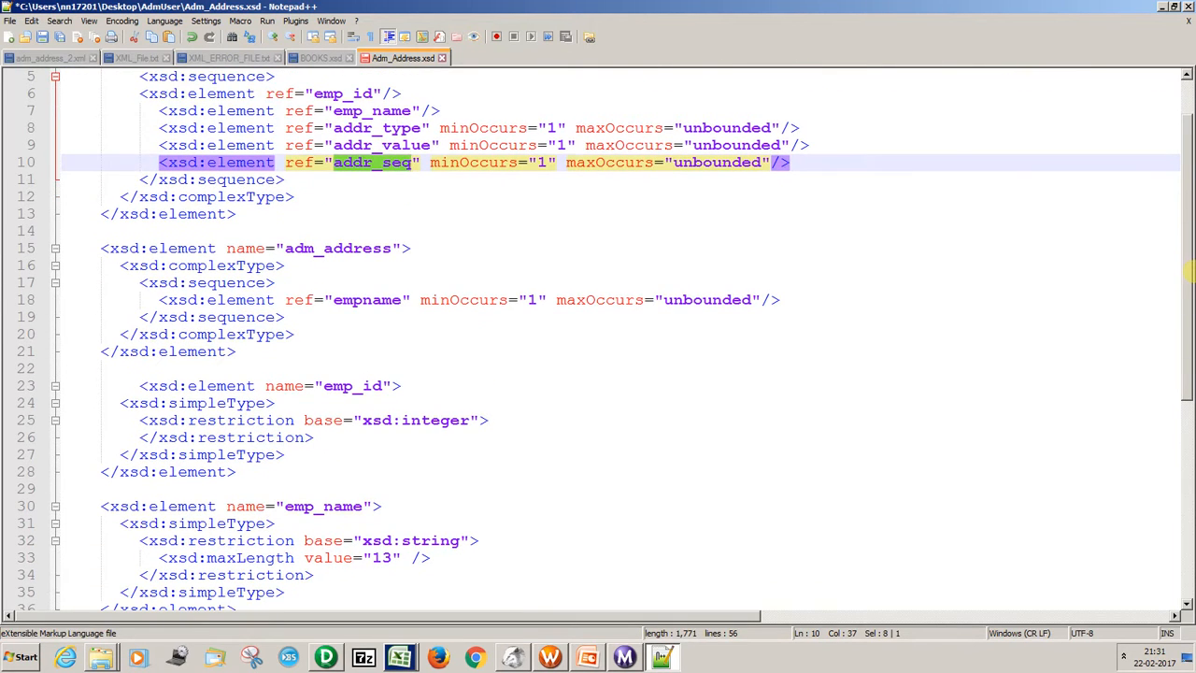
{"action": "double_click", "coordinate": [416, 146]}
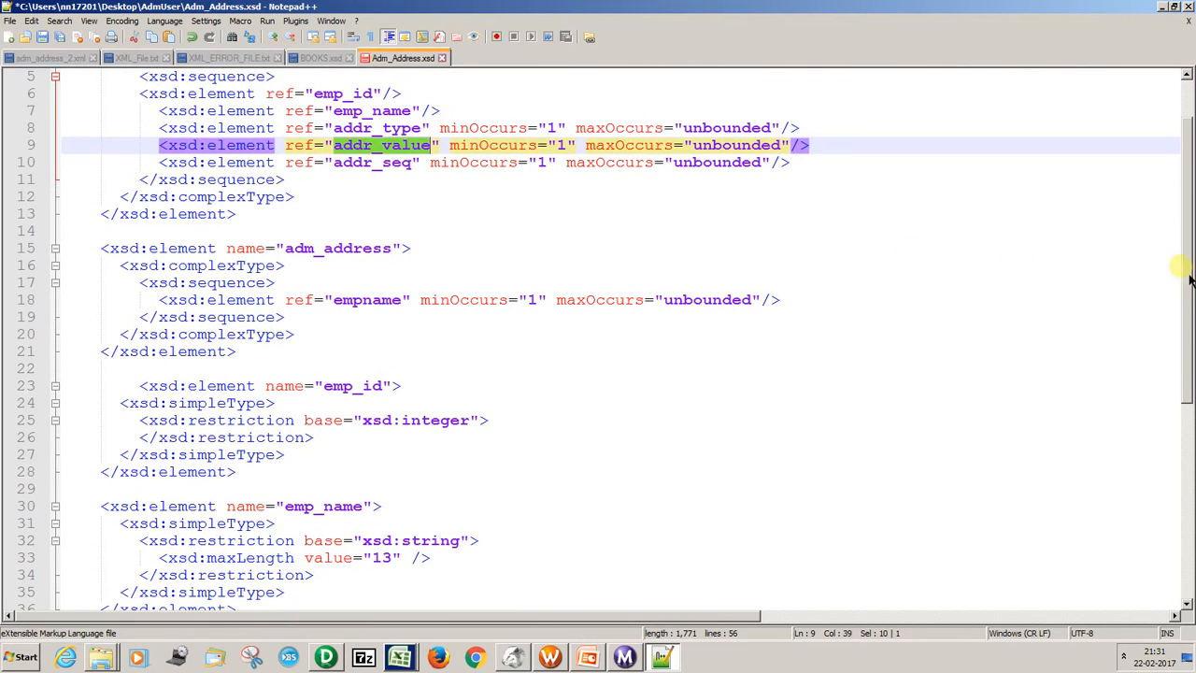
{"action": "left_click_drag", "start_coordinate": [1189, 280], "coordinate": [1119, 443]}
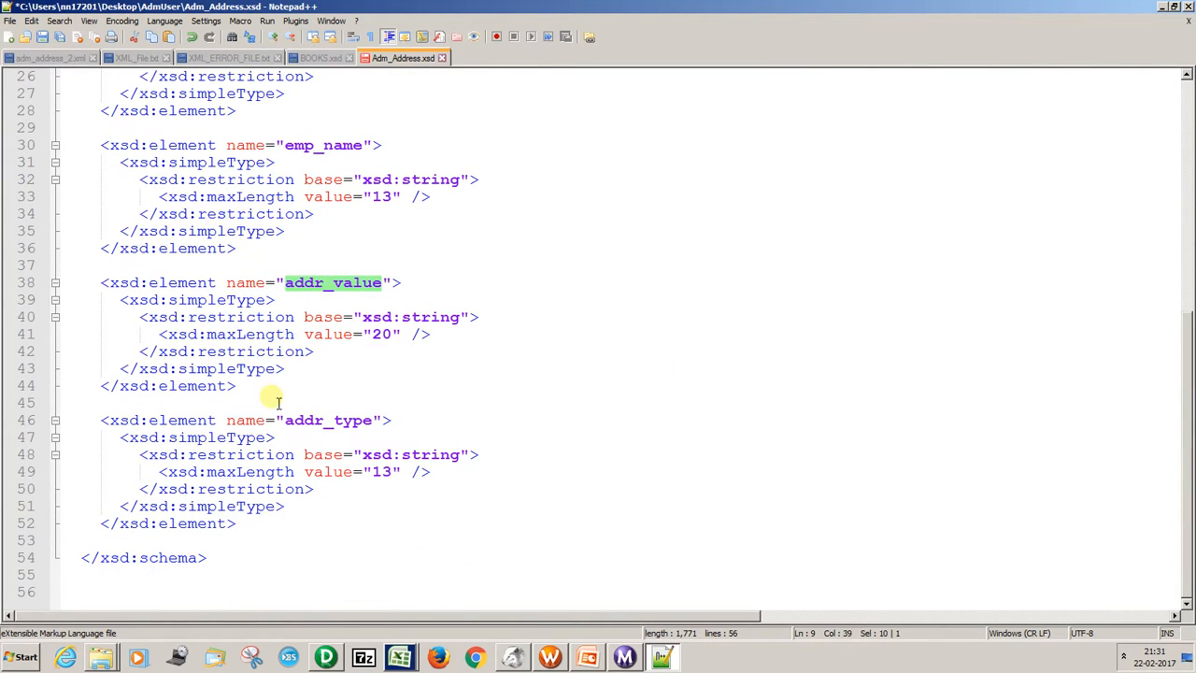
{"action": "left_click_drag", "start_coordinate": [261, 392], "coordinate": [101, 288]}
{"action": "key", "text": "ctrl+c"}
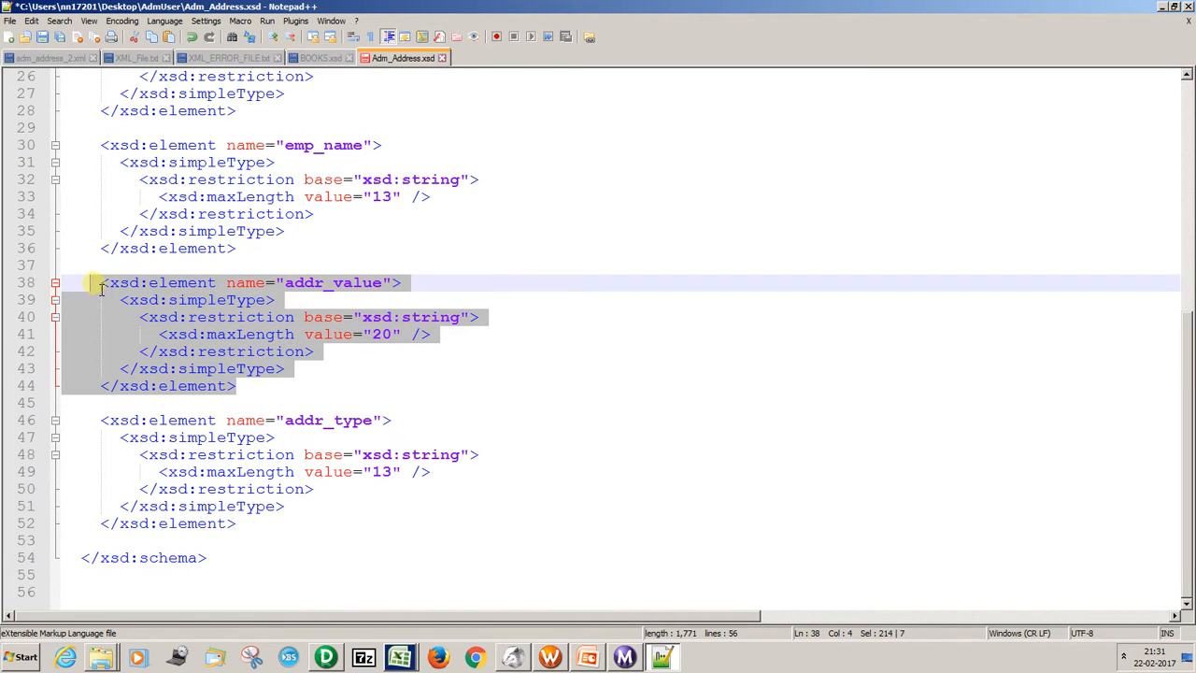
{"action": "left_click", "coordinate": [248, 534]}
{"action": "key", "text": "Return"}
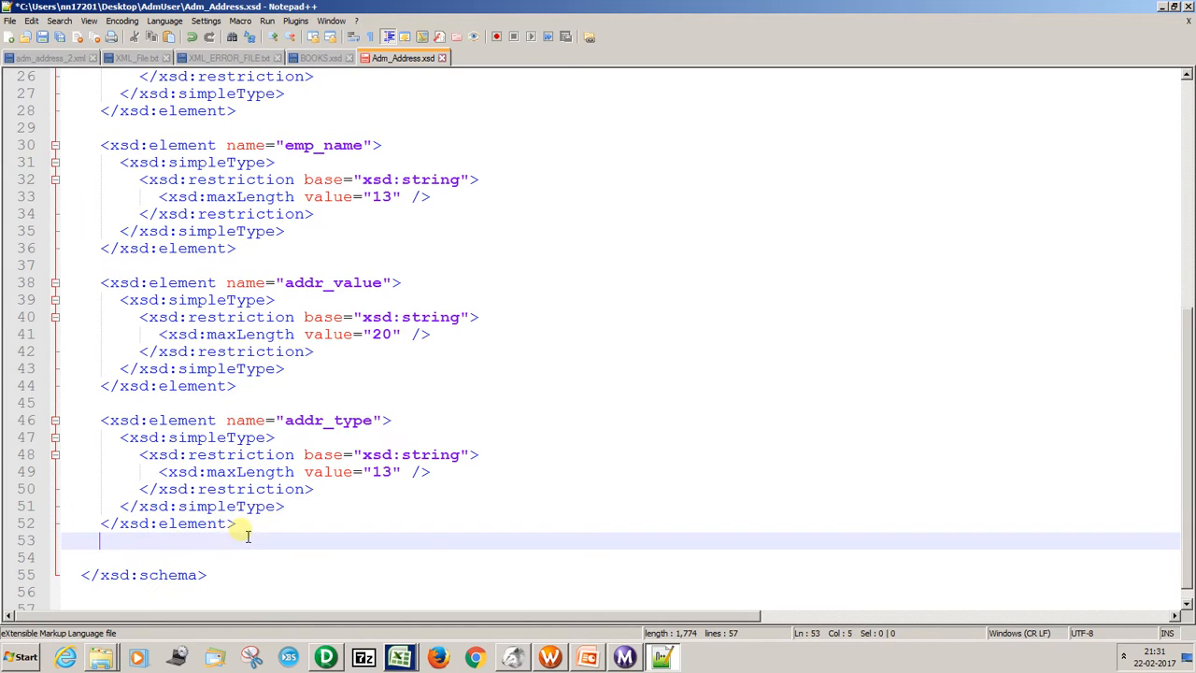
{"action": "key", "text": "ctrl+v"}
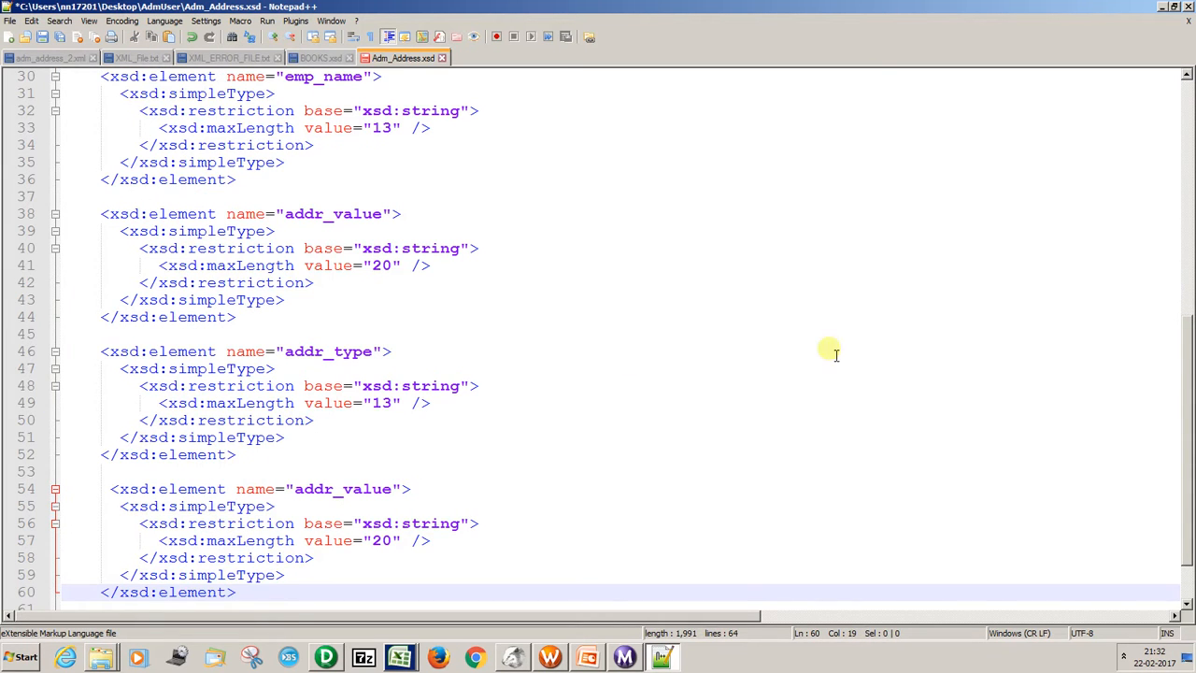
{"action": "scroll", "coordinate": [1179, 355], "scroll_direction": "up", "scroll_amount": 10}
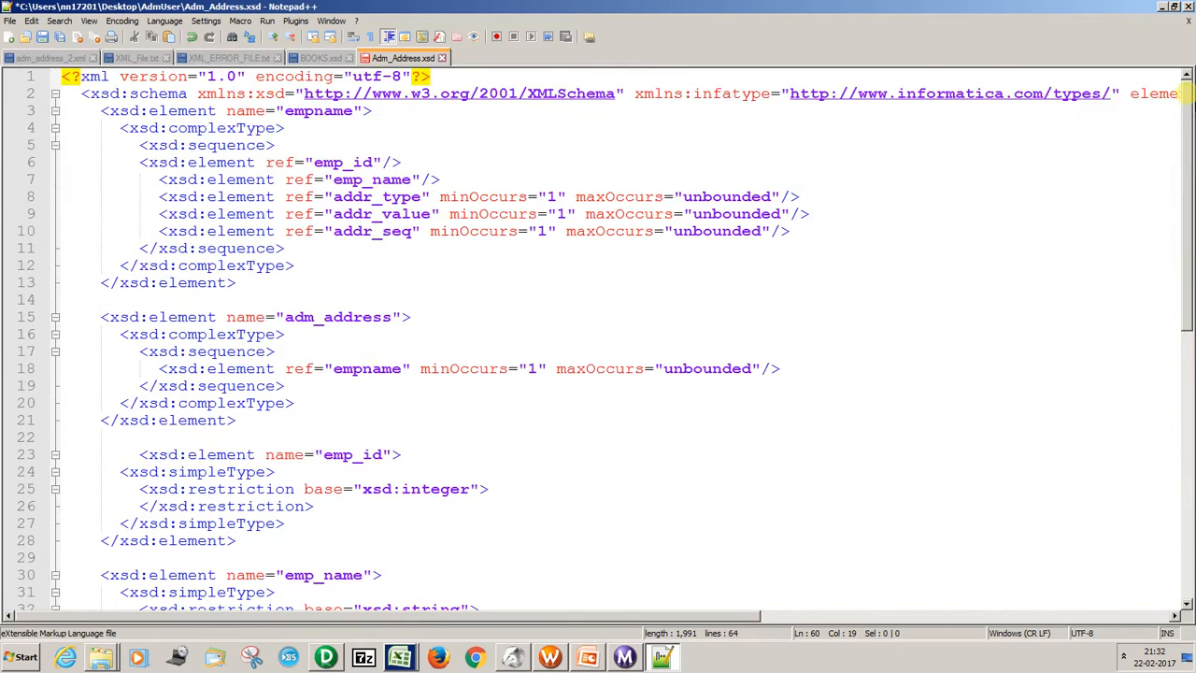
Rename the pasted addr_value element definition below addr_type to addr_seq, copying the name from the empname sequence reference.
{"action": "double_click", "coordinate": [375, 234]}
{"action": "key", "text": "ctrl+c"}
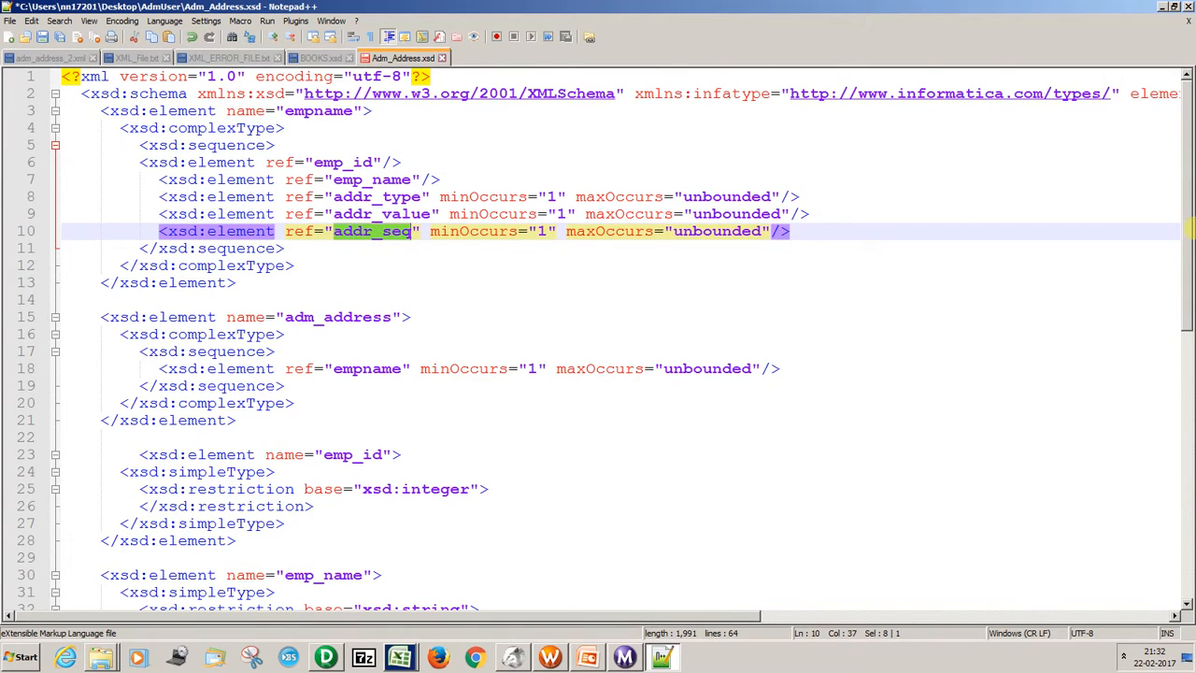
{"action": "left_click_drag", "start_coordinate": [1185, 226], "coordinate": [1185, 542]}
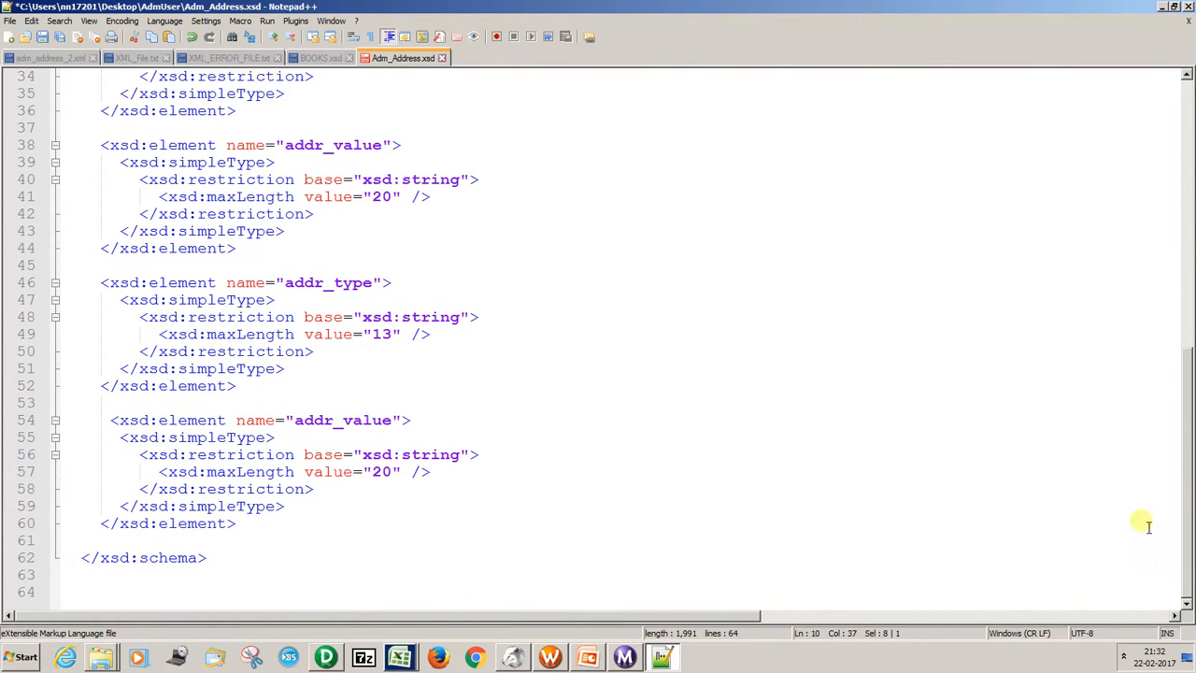
{"action": "double_click", "coordinate": [332, 423]}
{"action": "key", "text": "ctrl+v"}
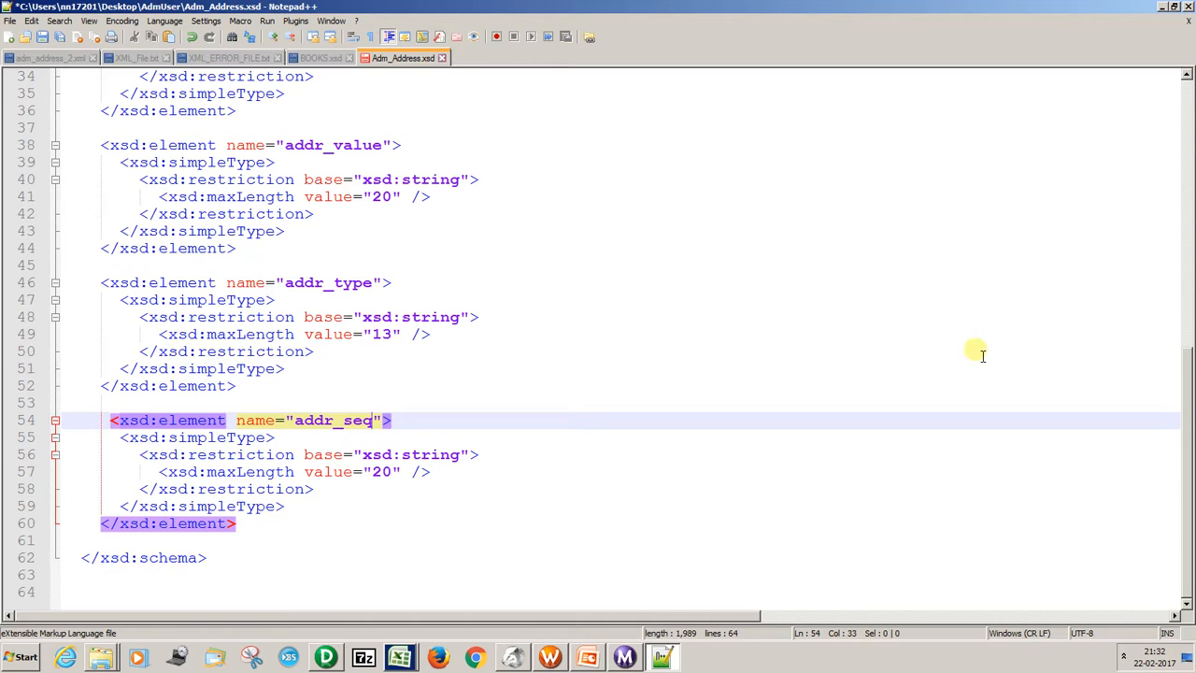
Check the addr_seq reference in the empname sequence, then save Adm_Address.xsd and close the file.
{"action": "left_click_drag", "start_coordinate": [1180, 383], "coordinate": [1189, 140]}
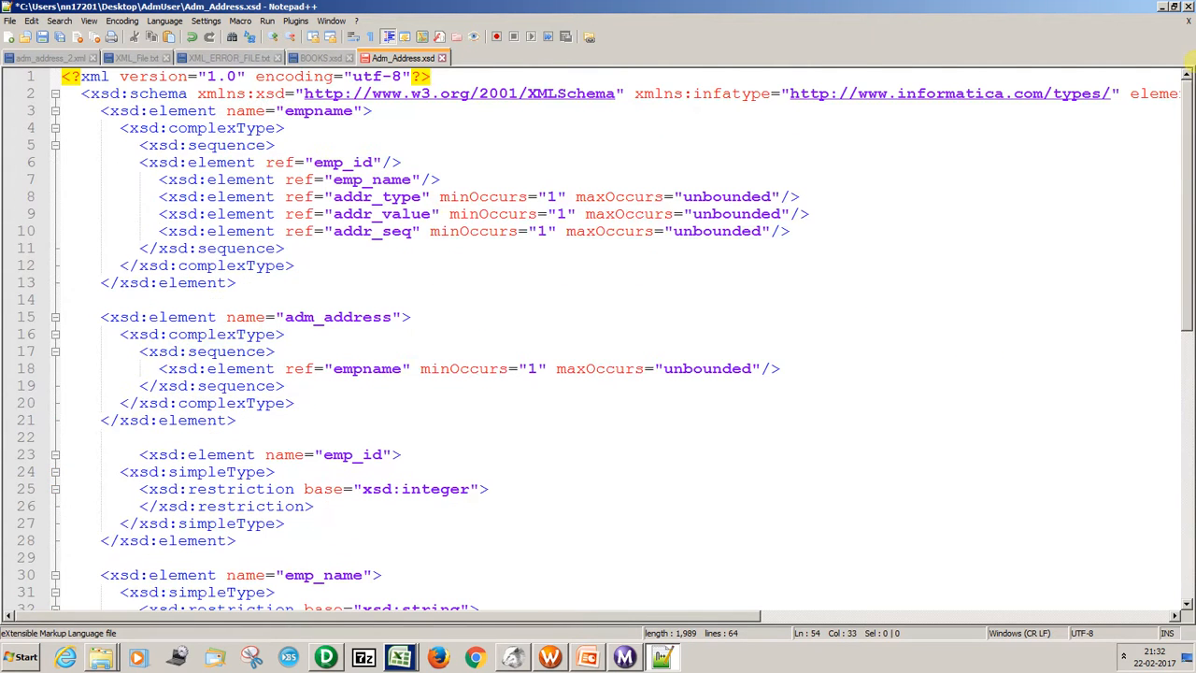
{"action": "double_click", "coordinate": [391, 233]}
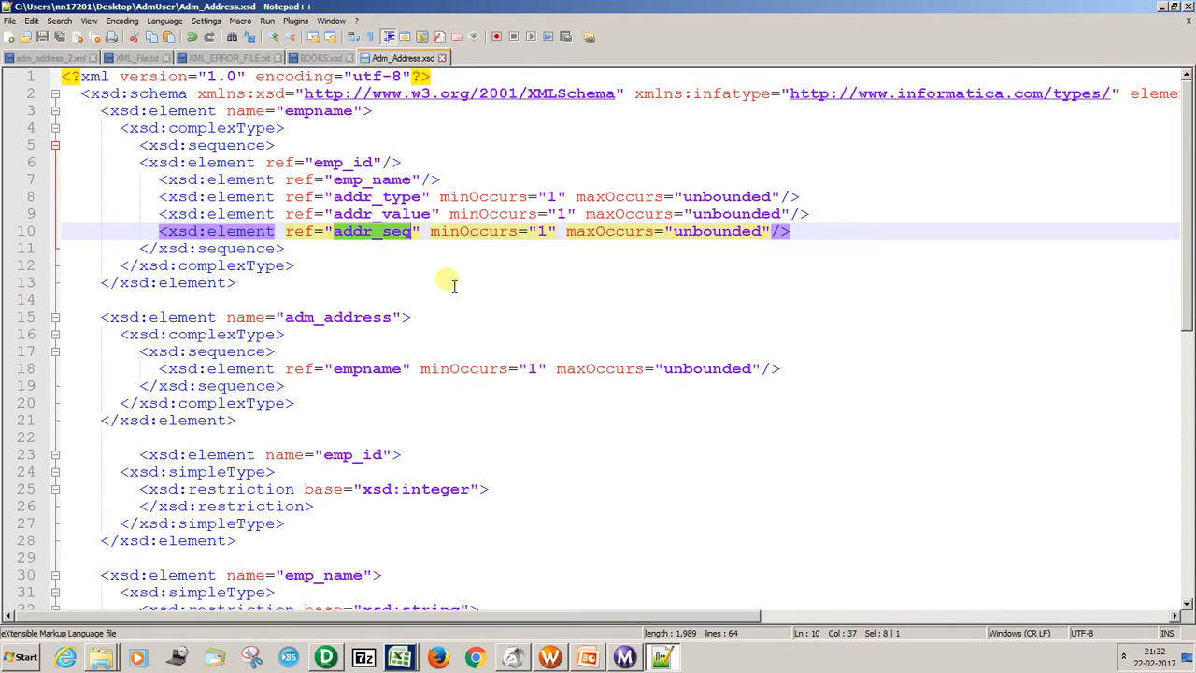
{"action": "left_click", "coordinate": [442, 57]}
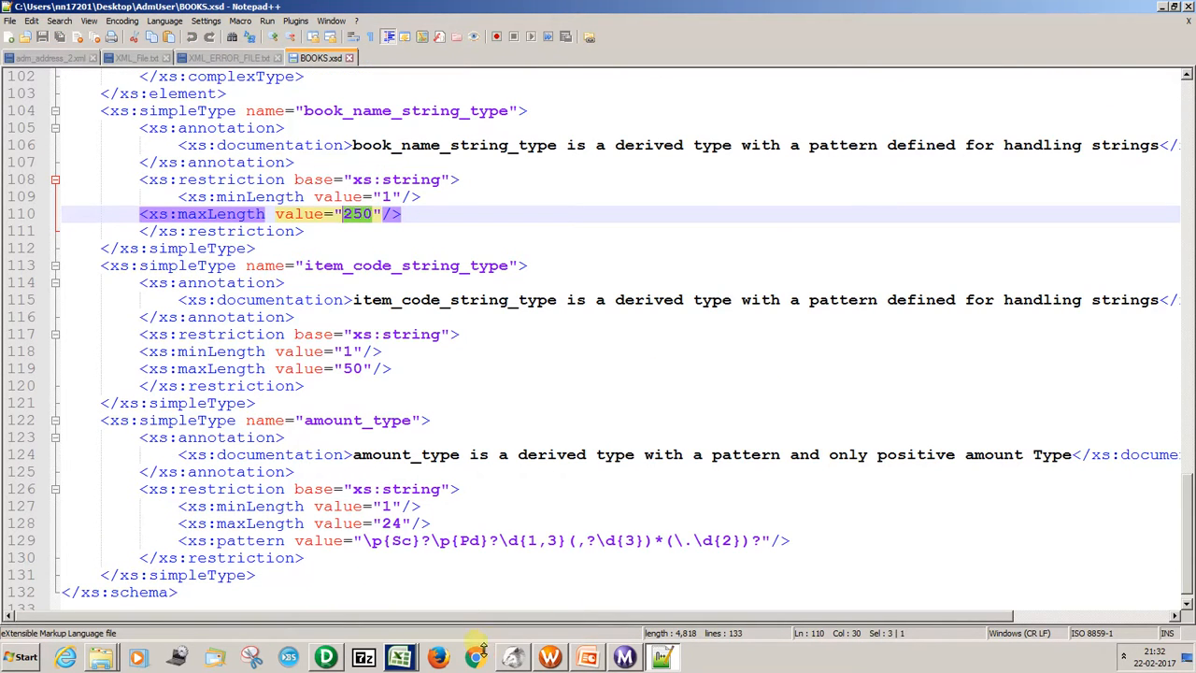
Switch to PowerCenter Designer, synchronize the Adm_Address_1 source with the local Adm_Address.xsd schema file, and save the repository.
{"action": "left_click", "coordinate": [328, 657]}
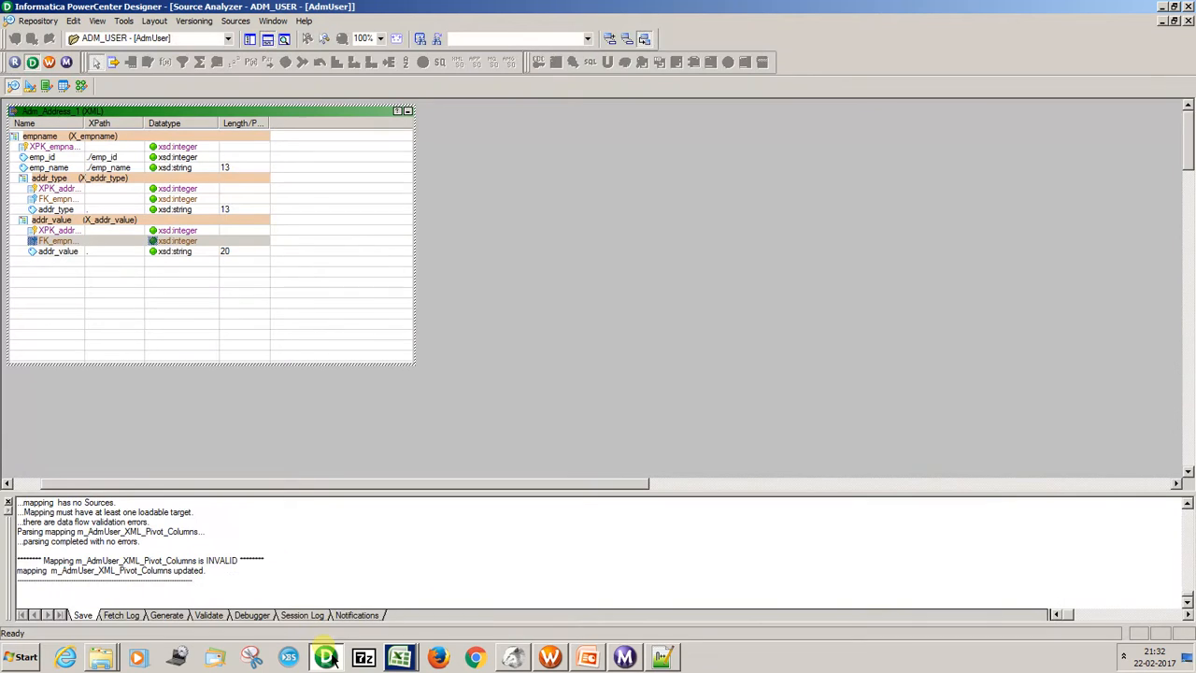
{"action": "left_click", "coordinate": [183, 107]}
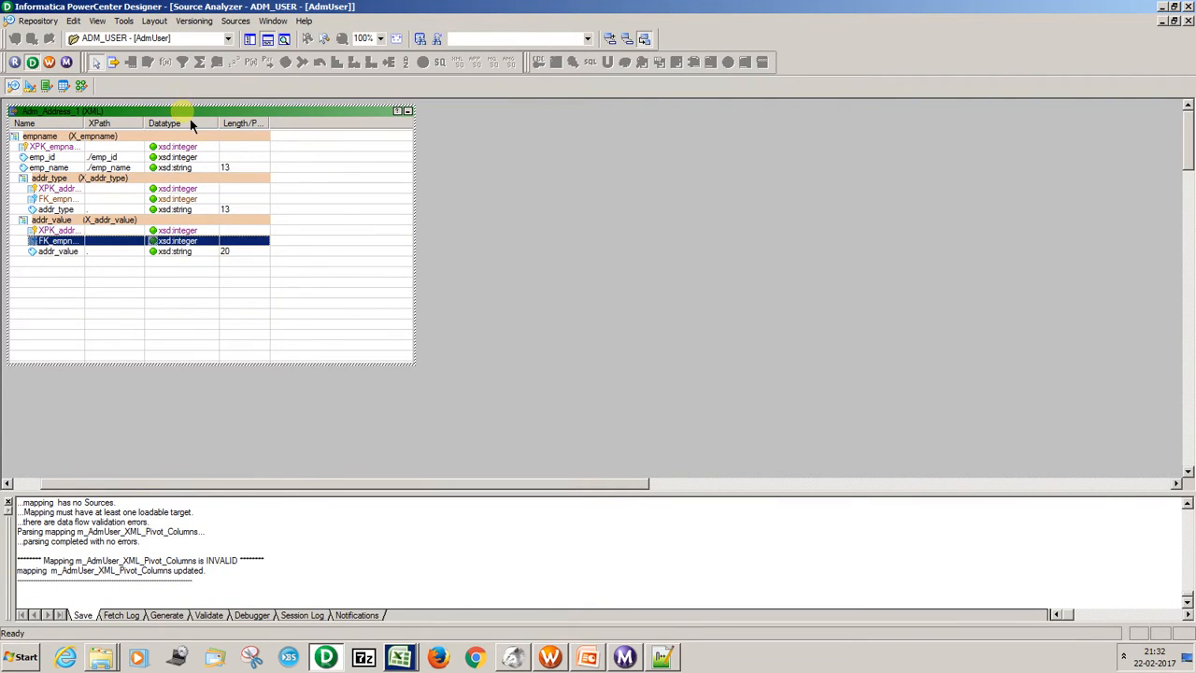
{"action": "right_click", "coordinate": [183, 111]}
{"action": "left_click", "coordinate": [268, 408]}
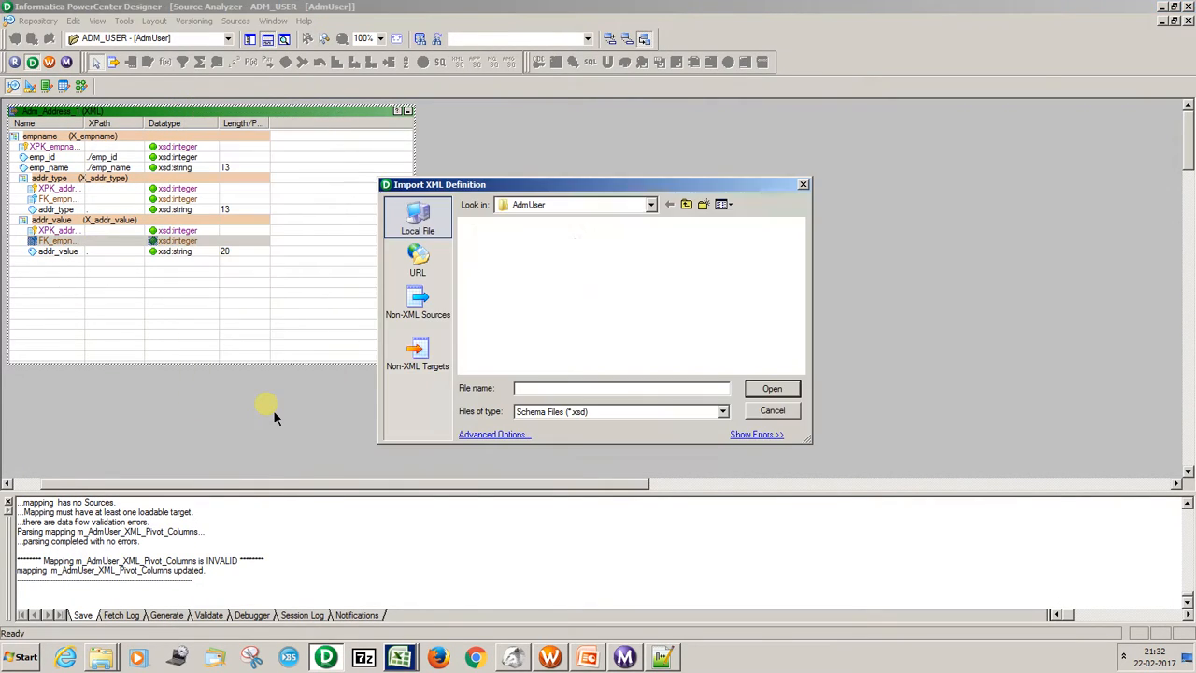
{"action": "left_click", "coordinate": [509, 276]}
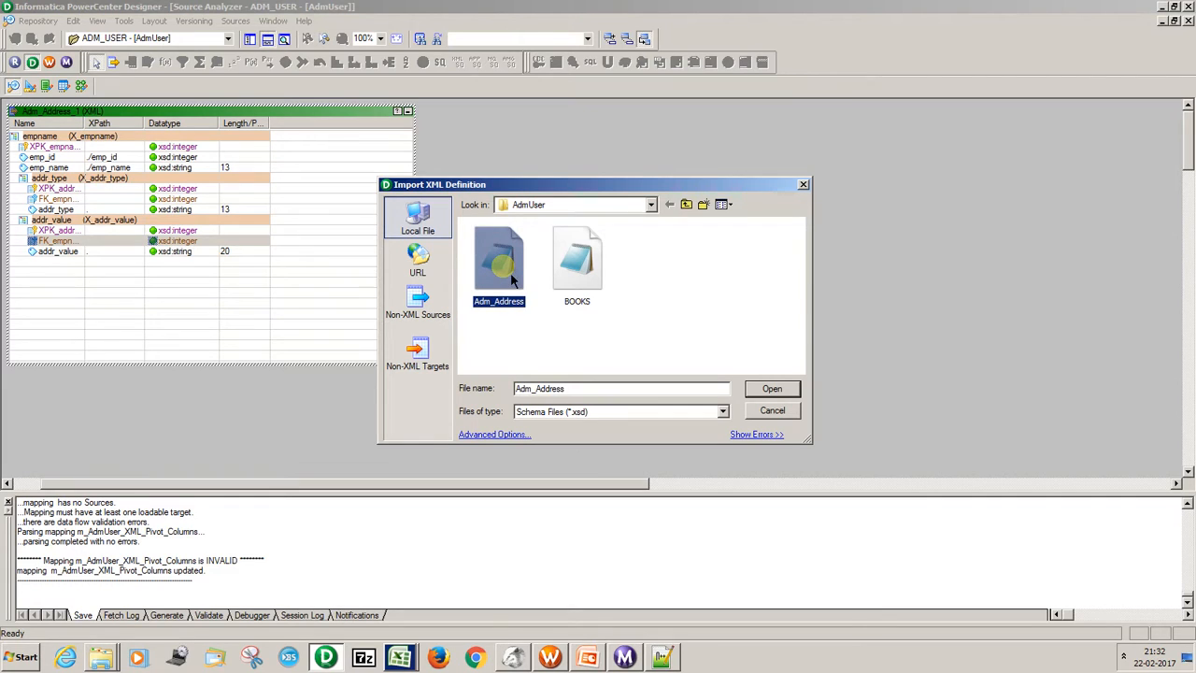
{"action": "left_click", "coordinate": [765, 388]}
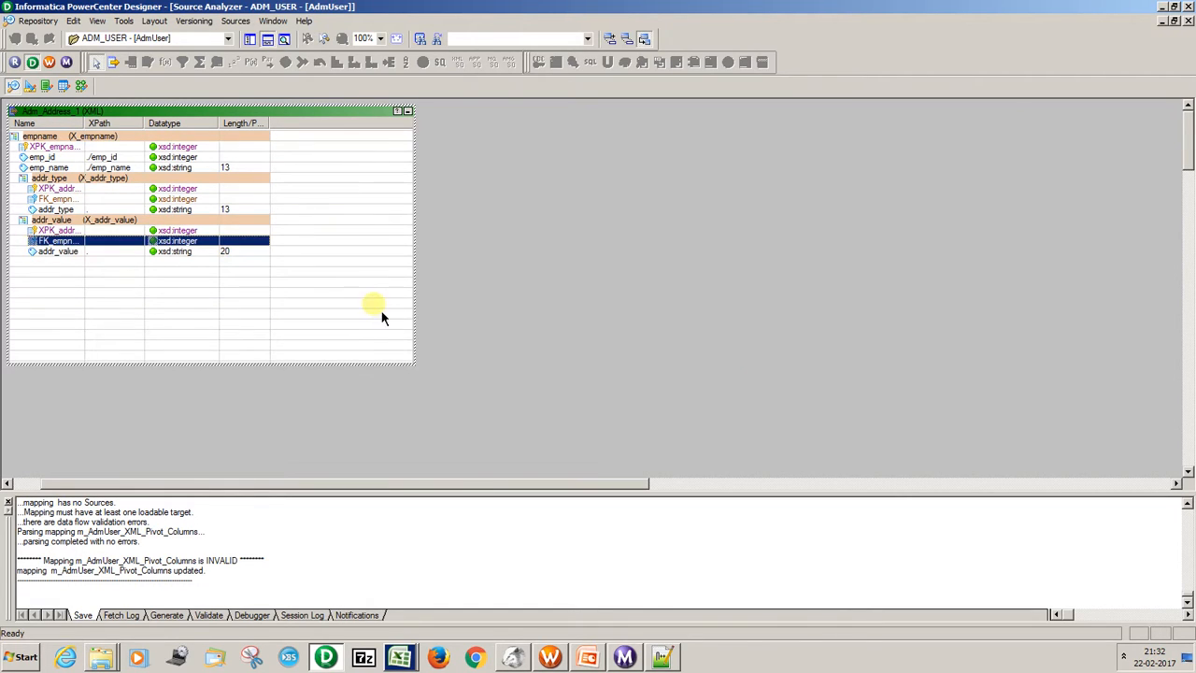
{"action": "key", "text": "ctrl+s"}
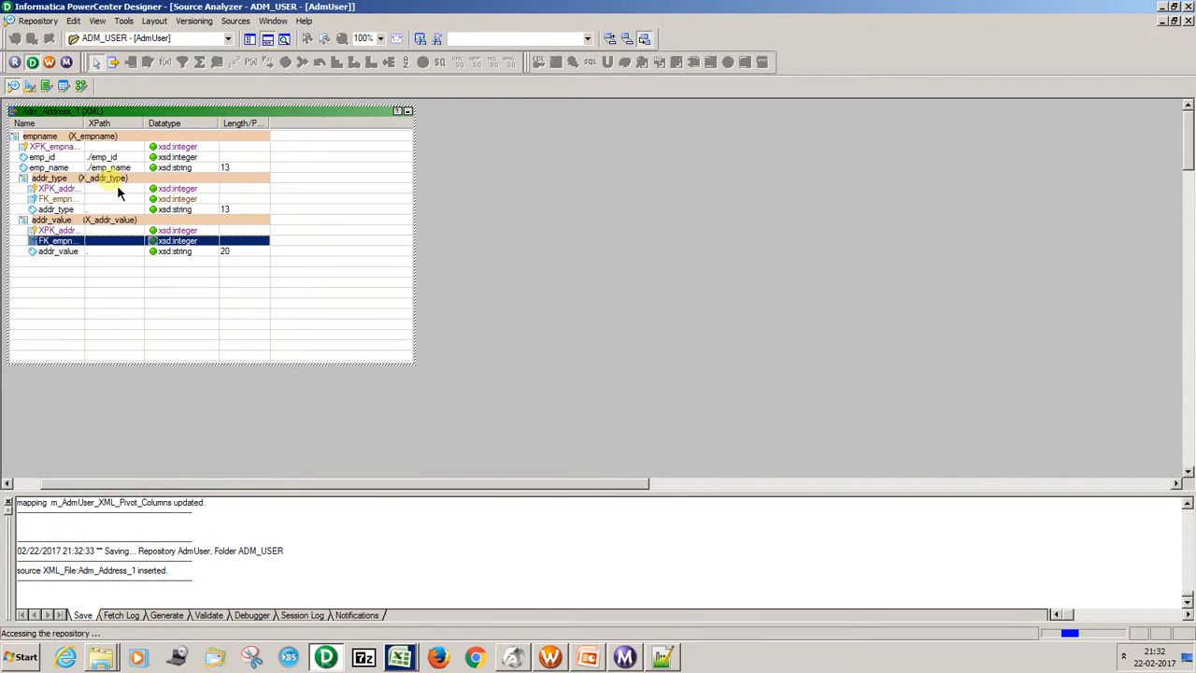
Open the Adm_Address_1 definition in the XML Editor and sort its schema components by hierarchy.
{"action": "double_click", "coordinate": [85, 123]}
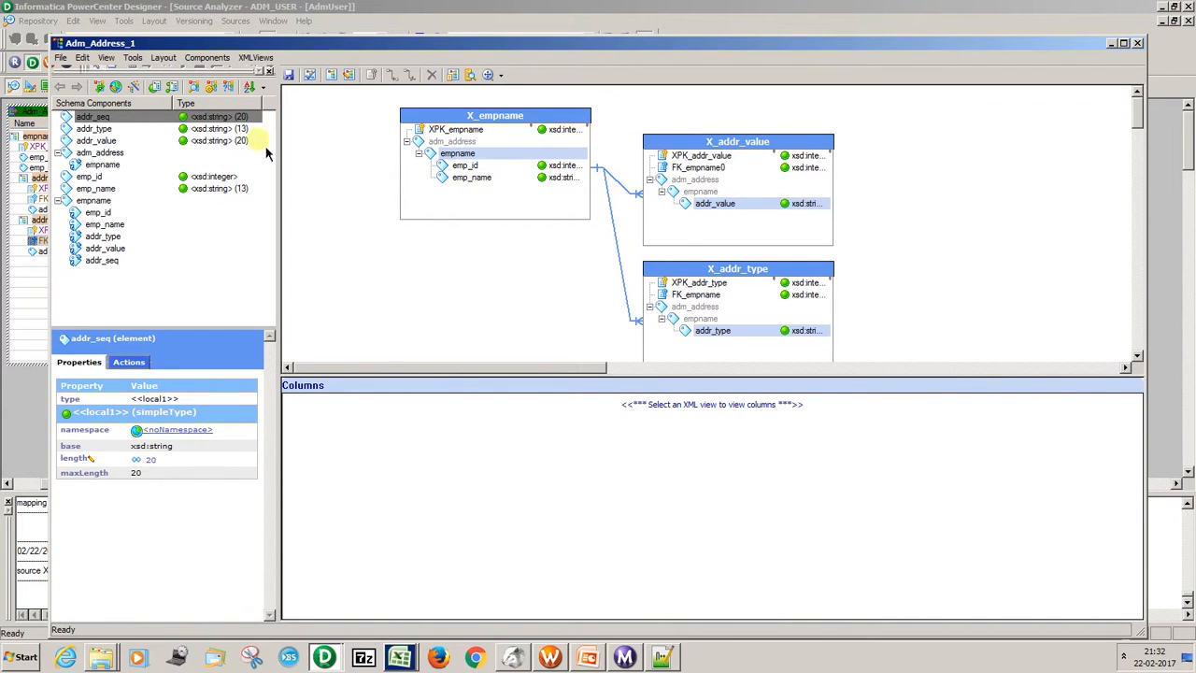
{"action": "left_click", "coordinate": [103, 260]}
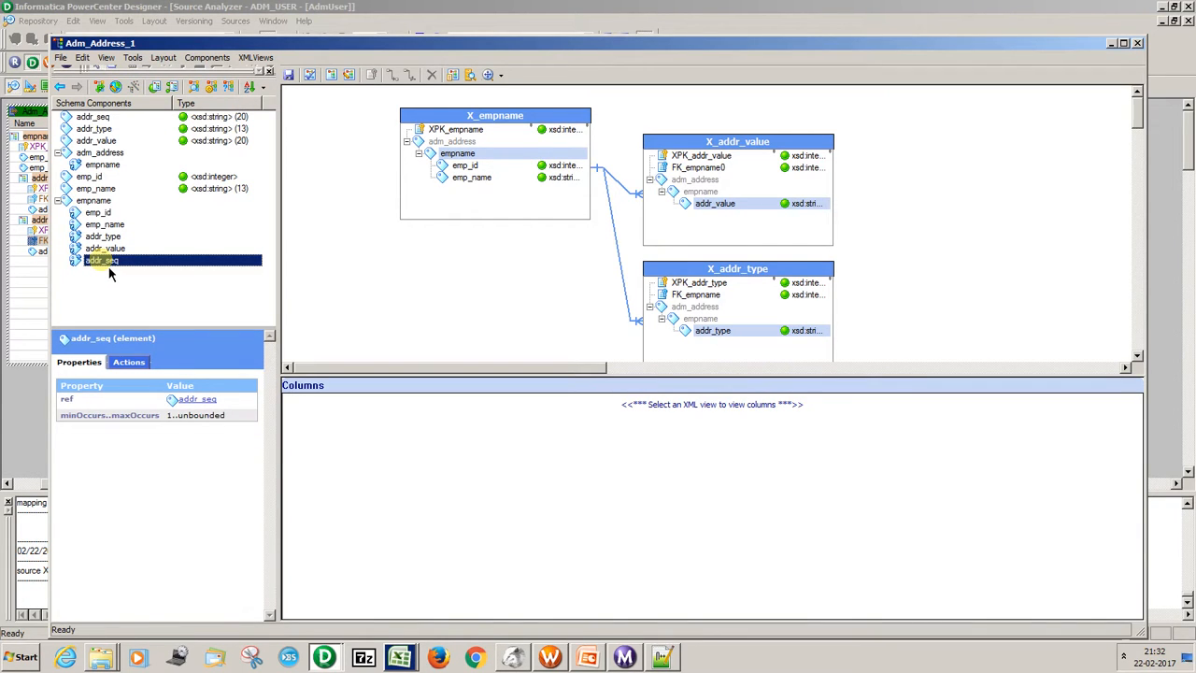
{"action": "left_click", "coordinate": [264, 87]}
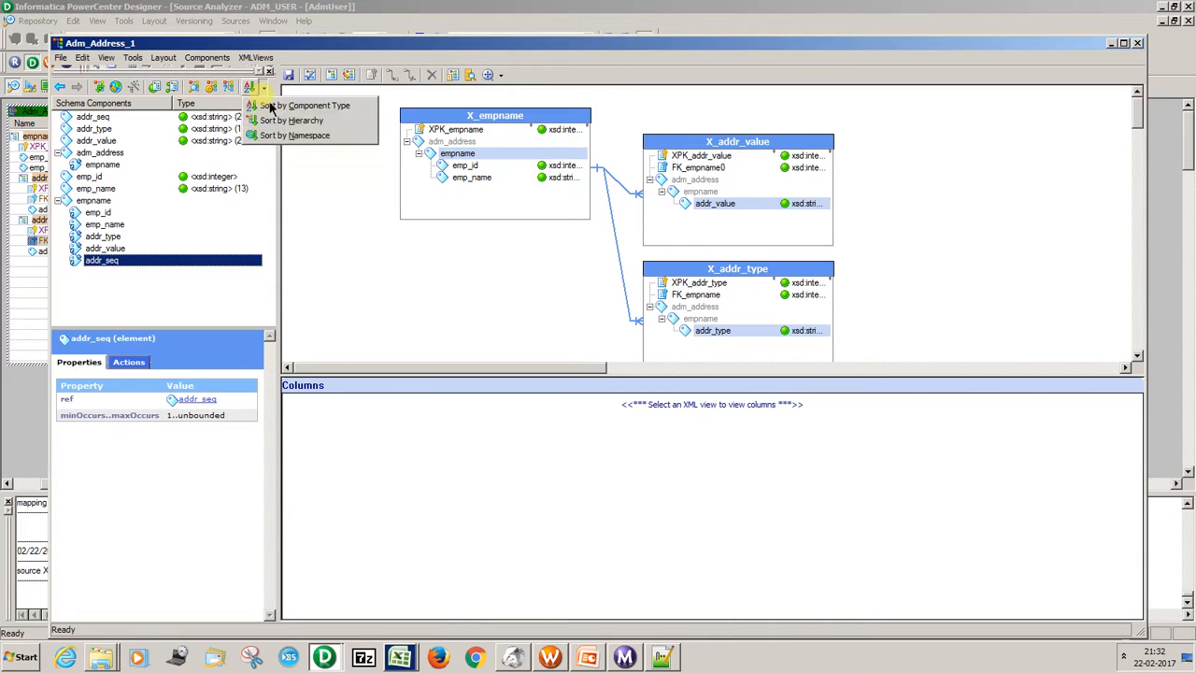
{"action": "left_click", "coordinate": [280, 120]}
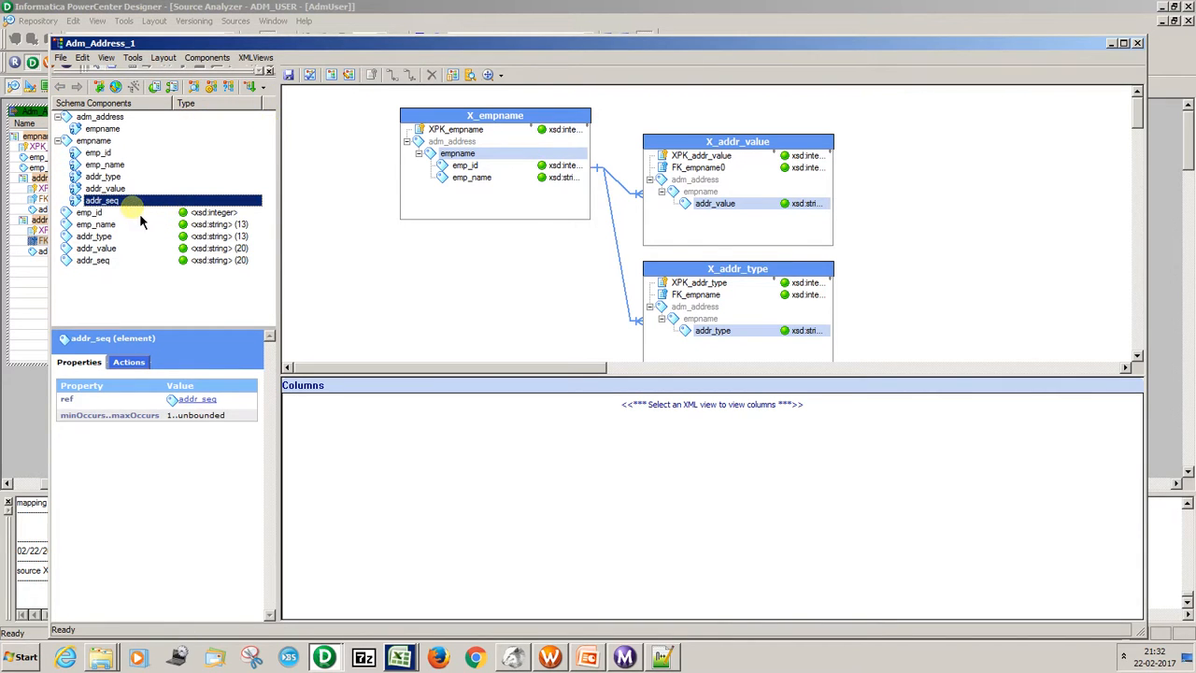
Create an XML view below X_empname and add addr_seq to it from the empname XPath Navigator.
{"action": "right_click", "coordinate": [112, 201]}
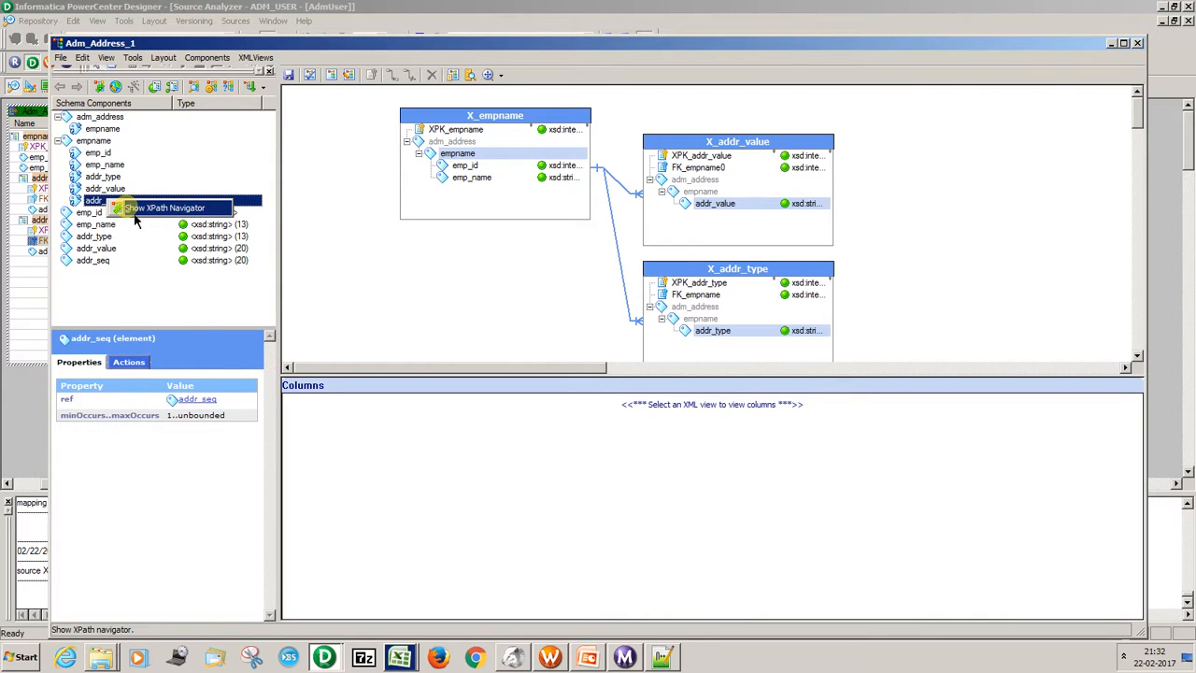
{"action": "left_click", "coordinate": [133, 207]}
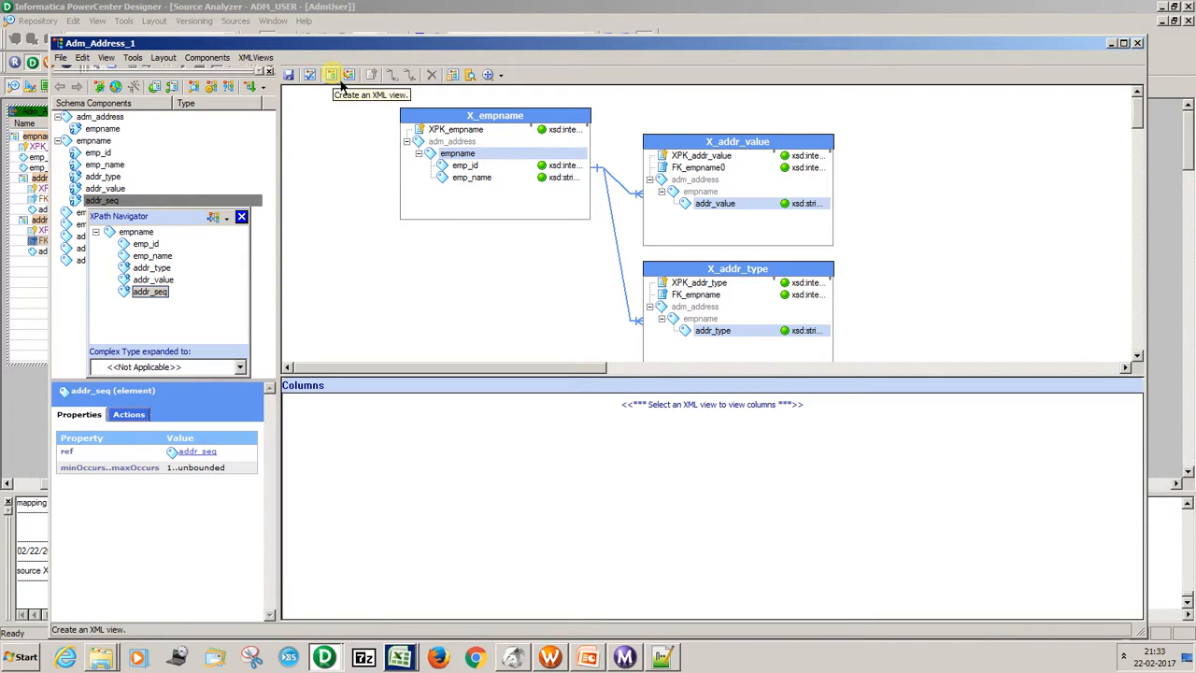
{"action": "left_click", "coordinate": [332, 76]}
{"action": "left_click", "coordinate": [363, 130]}
{"action": "left_click_drag", "start_coordinate": [371, 131], "coordinate": [401, 251]}
{"action": "left_click_drag", "start_coordinate": [165, 301], "coordinate": [418, 318]}
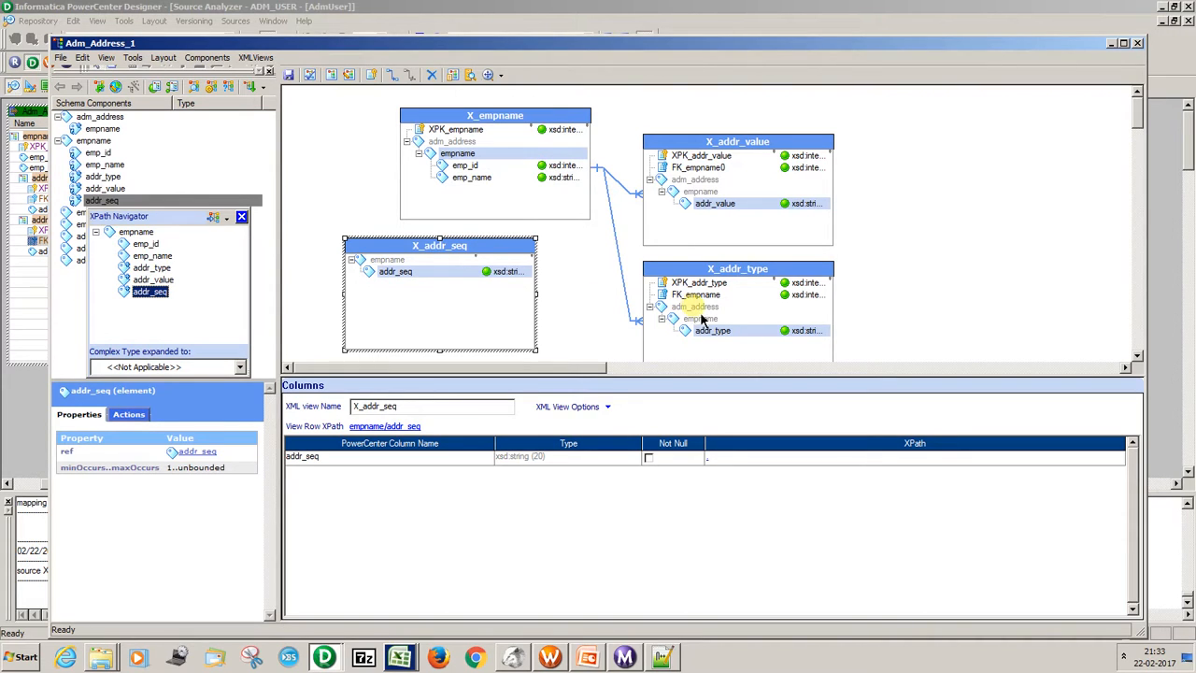
Delete the X_addr_seq view from the XML Editor workspace.
{"action": "left_click", "coordinate": [417, 249]}
{"action": "key", "text": "Delete"}
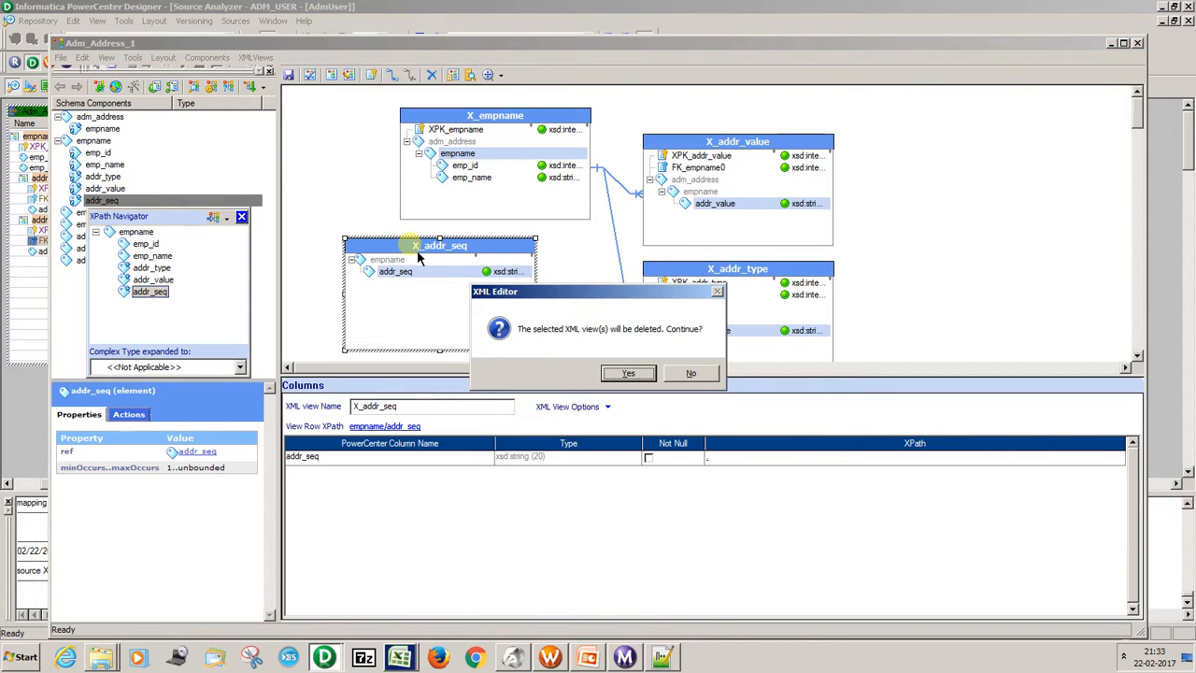
{"action": "left_click", "coordinate": [612, 376]}
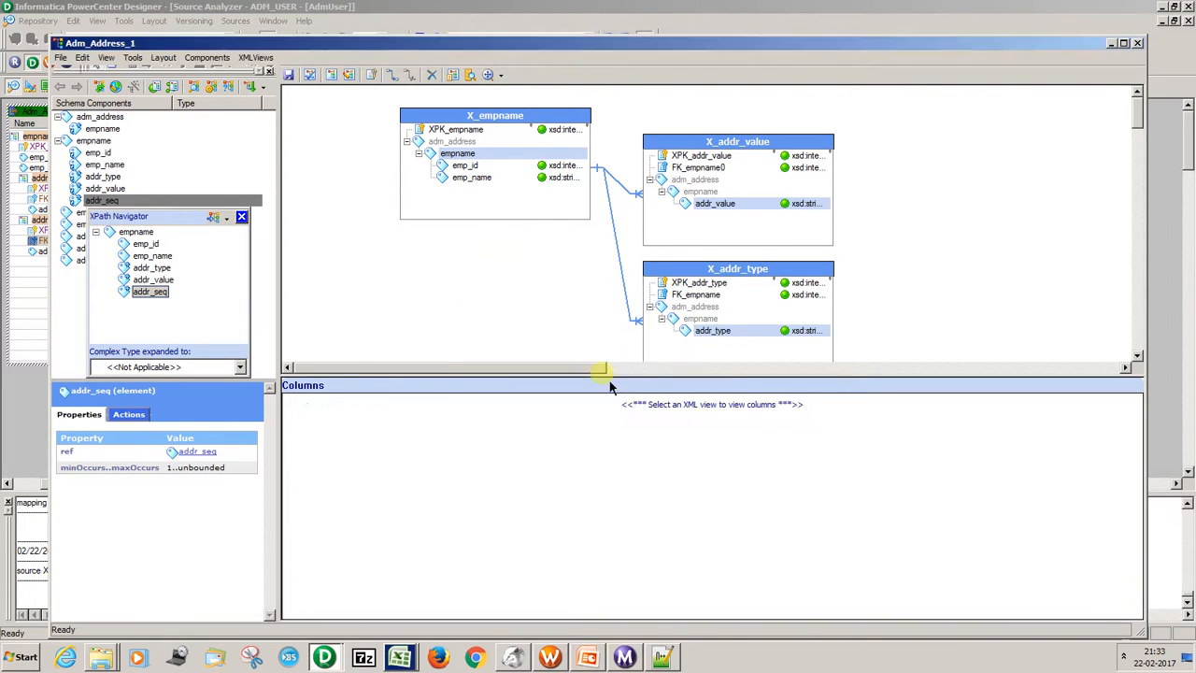
Create an empty XML view, place it below X_empname, and close the XPath Navigator.
{"action": "left_click", "coordinate": [332, 77]}
{"action": "left_click_drag", "start_coordinate": [354, 124], "coordinate": [361, 226]}
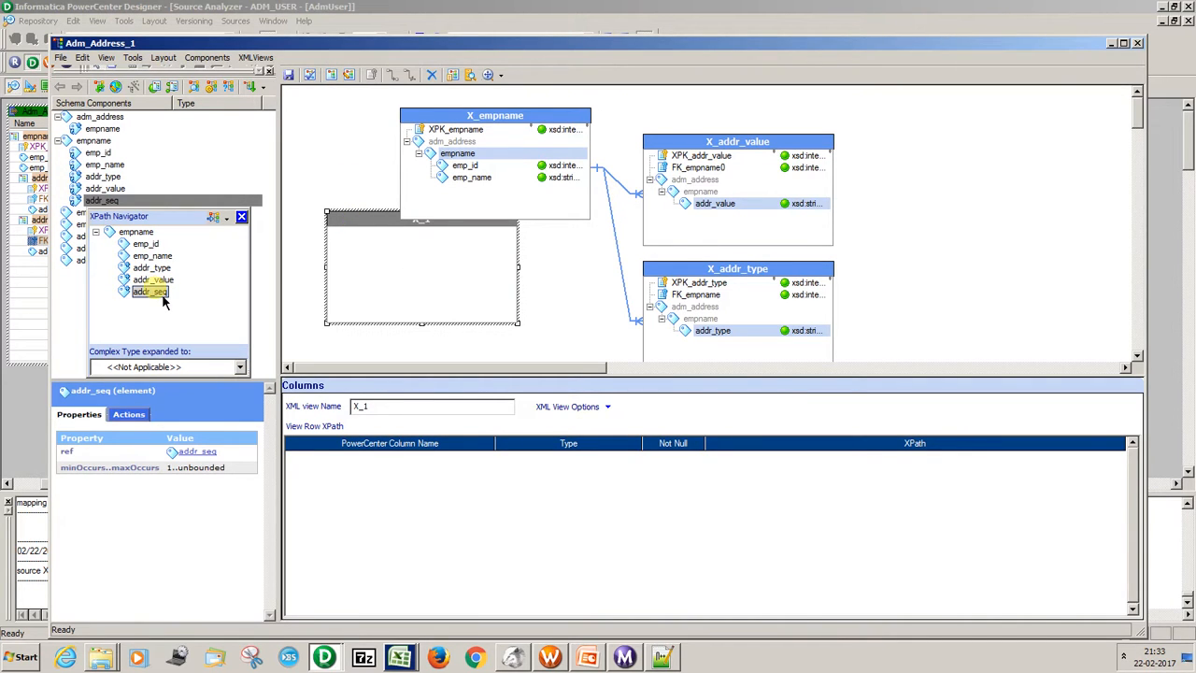
{"action": "left_click", "coordinate": [241, 217]}
Examine the XPaths of the addr_seq and empname components and compare them with the row path of the X_empname view.
{"action": "left_click", "coordinate": [108, 264]}
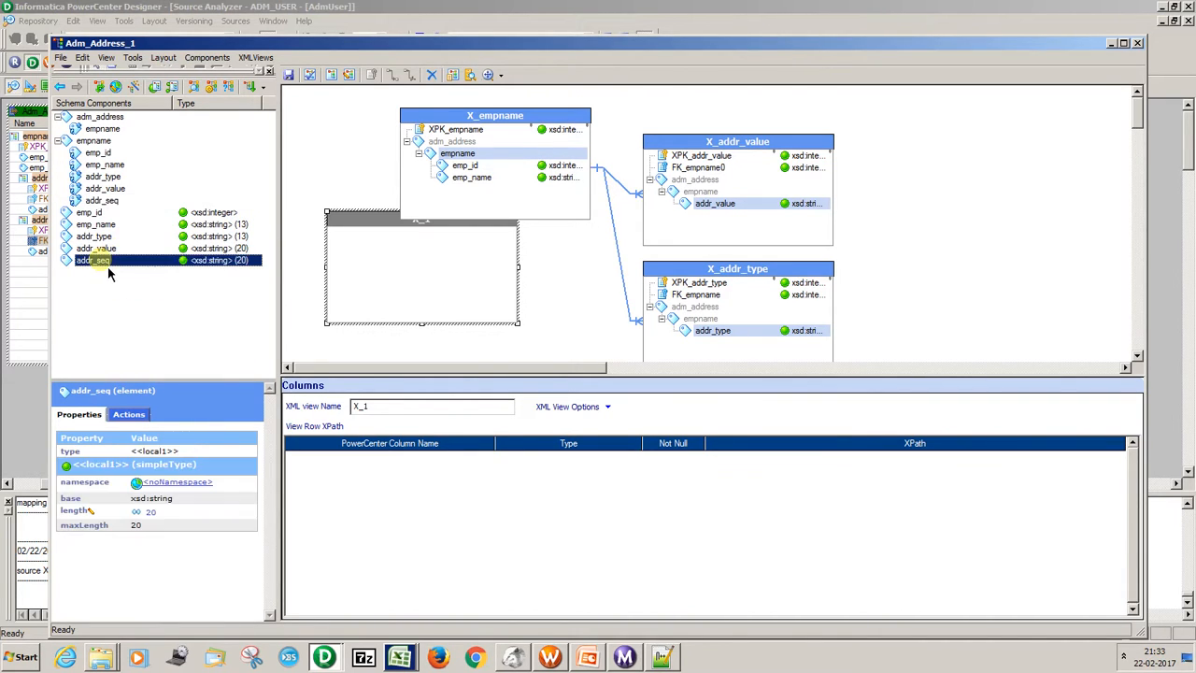
{"action": "left_click", "coordinate": [151, 267]}
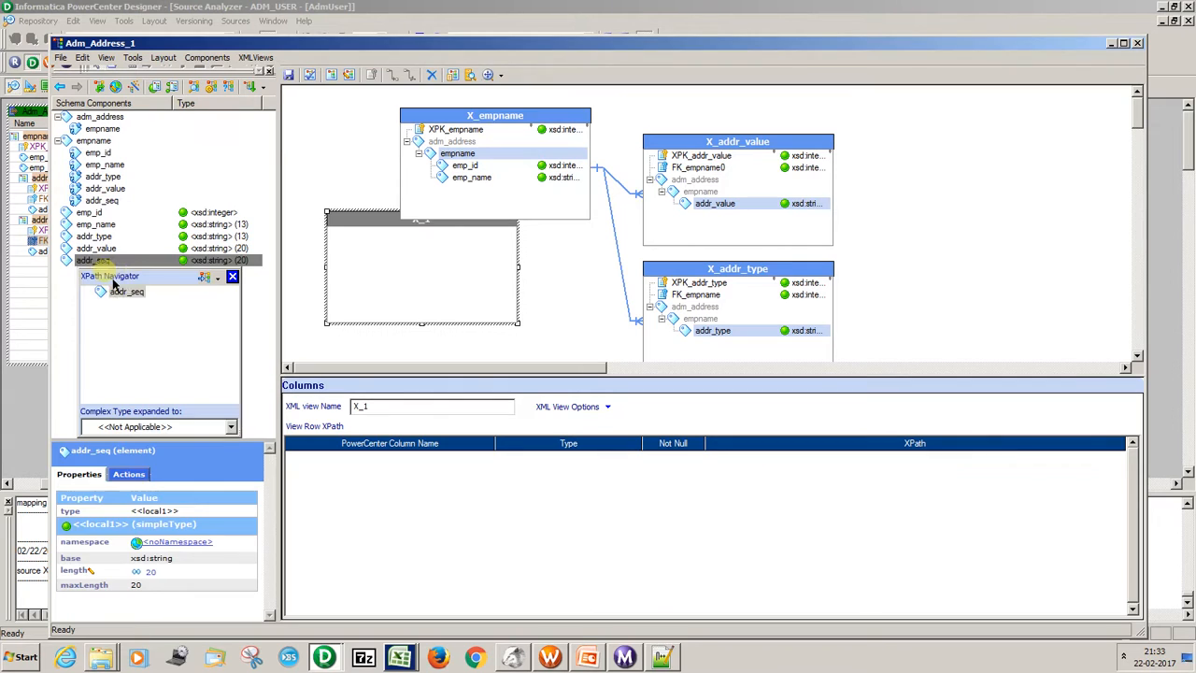
{"action": "left_click", "coordinate": [233, 278]}
{"action": "left_click", "coordinate": [112, 201]}
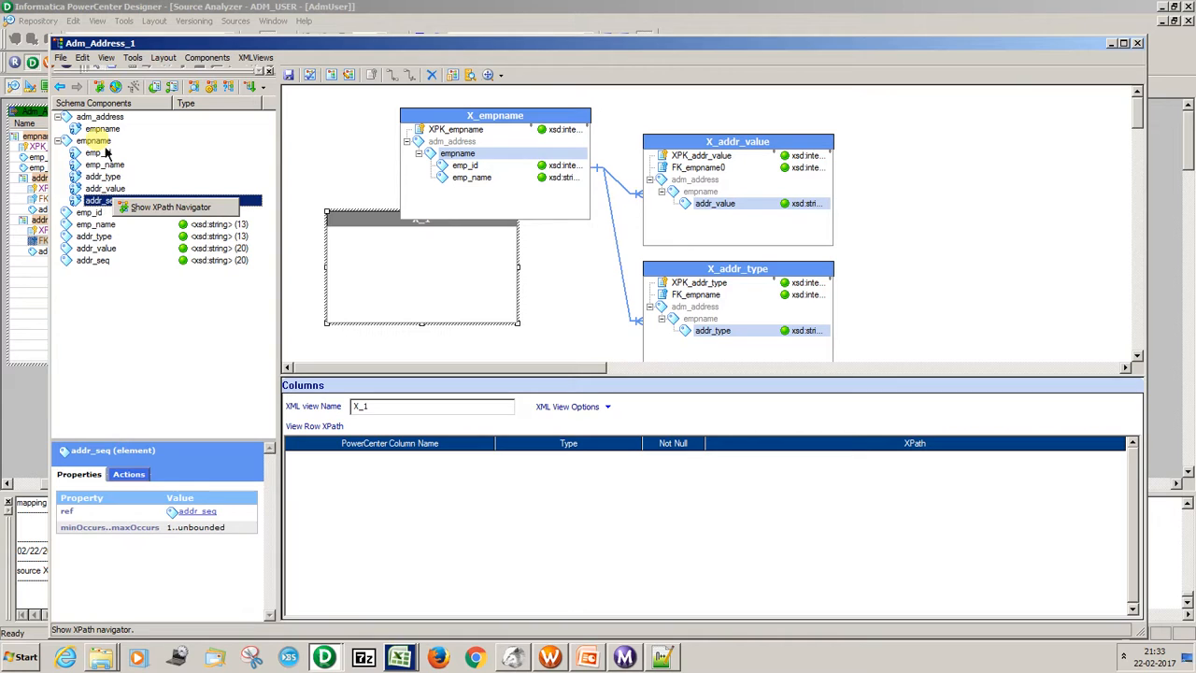
{"action": "left_click_drag", "start_coordinate": [458, 151], "coordinate": [477, 150]}
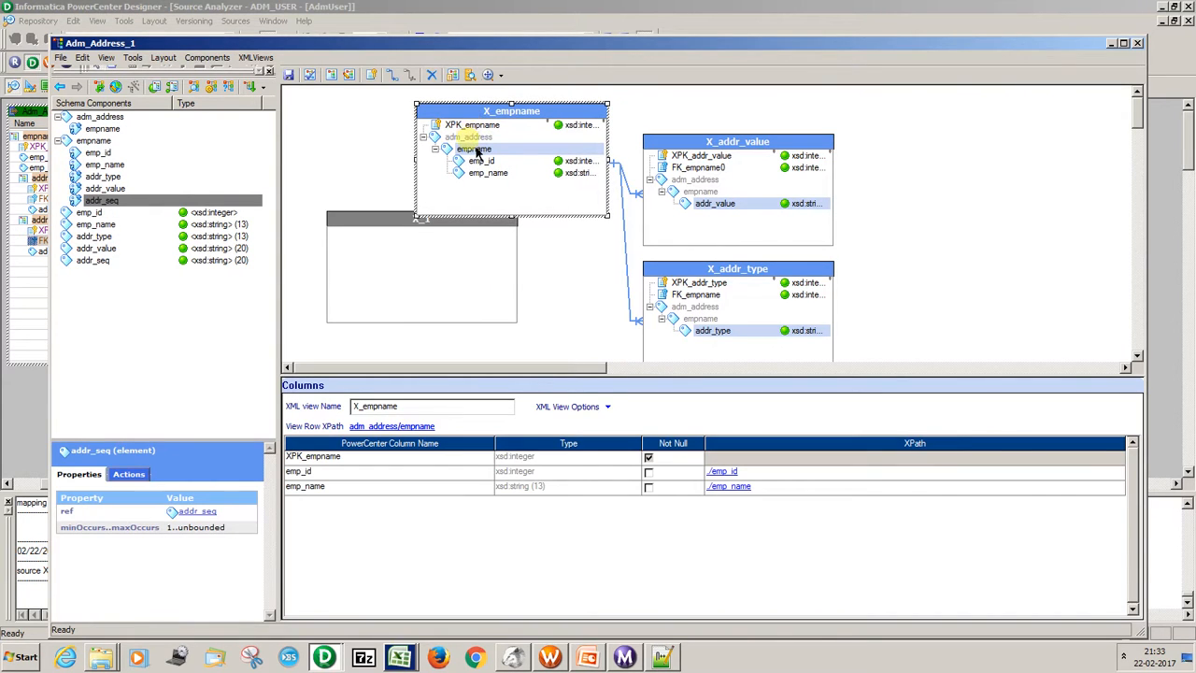
{"action": "left_click", "coordinate": [104, 142]}
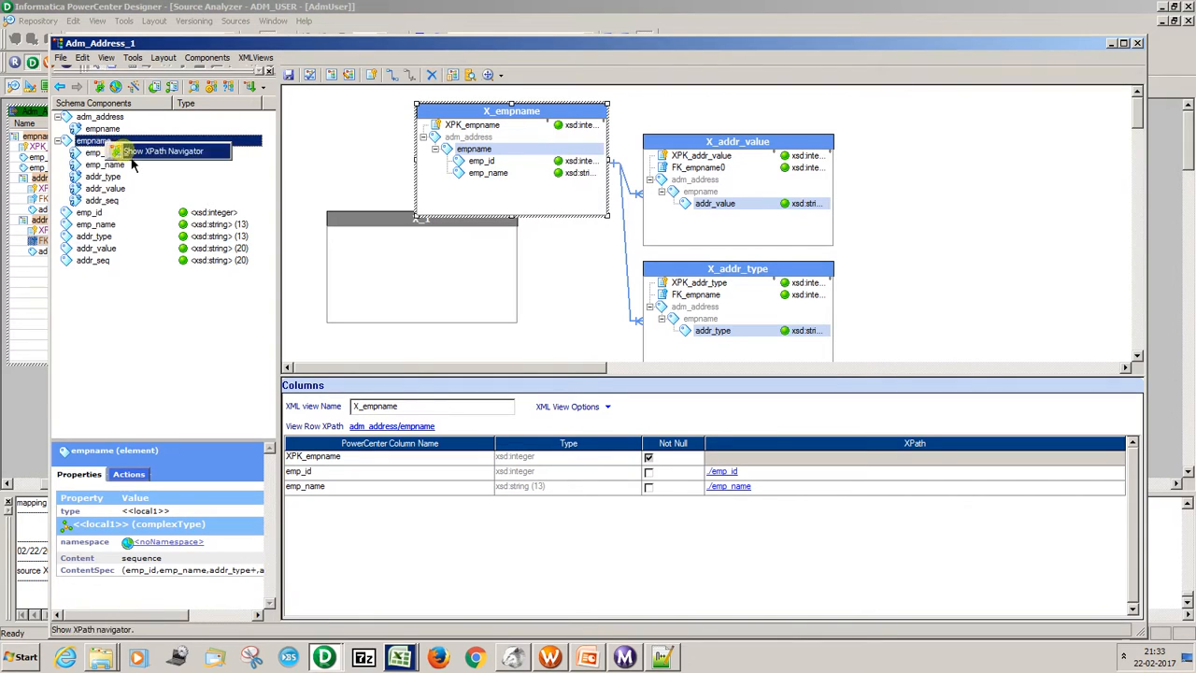
{"action": "left_click", "coordinate": [112, 154]}
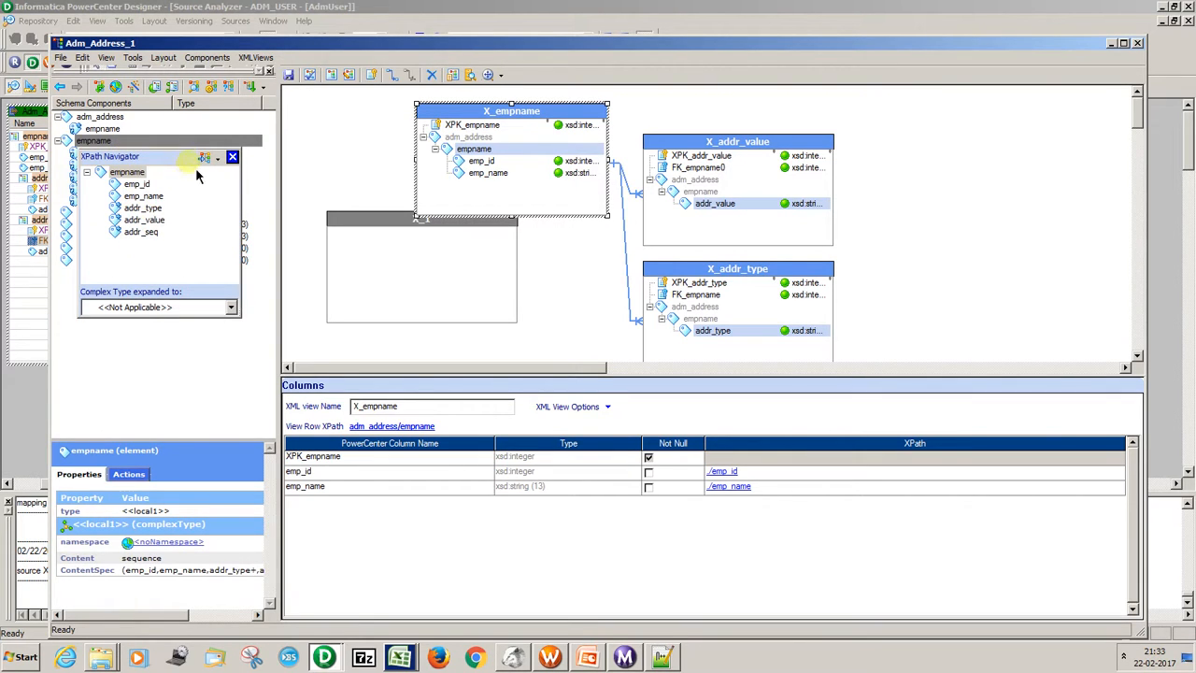
{"action": "left_click", "coordinate": [233, 157]}
Try to add adm_address with all its nested elements down to addr_seq as columns of the empty XML view.
{"action": "left_click", "coordinate": [464, 138]}
{"action": "left_click", "coordinate": [204, 129]}
{"action": "right_click", "coordinate": [100, 116]}
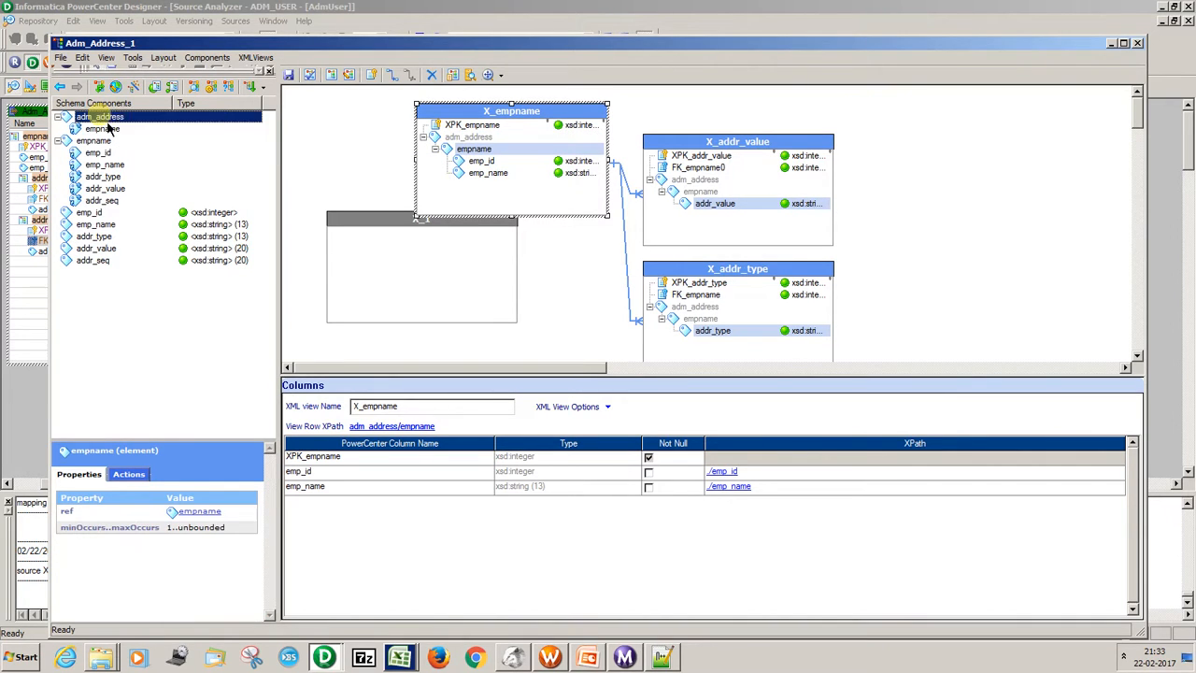
{"action": "left_click", "coordinate": [121, 124]}
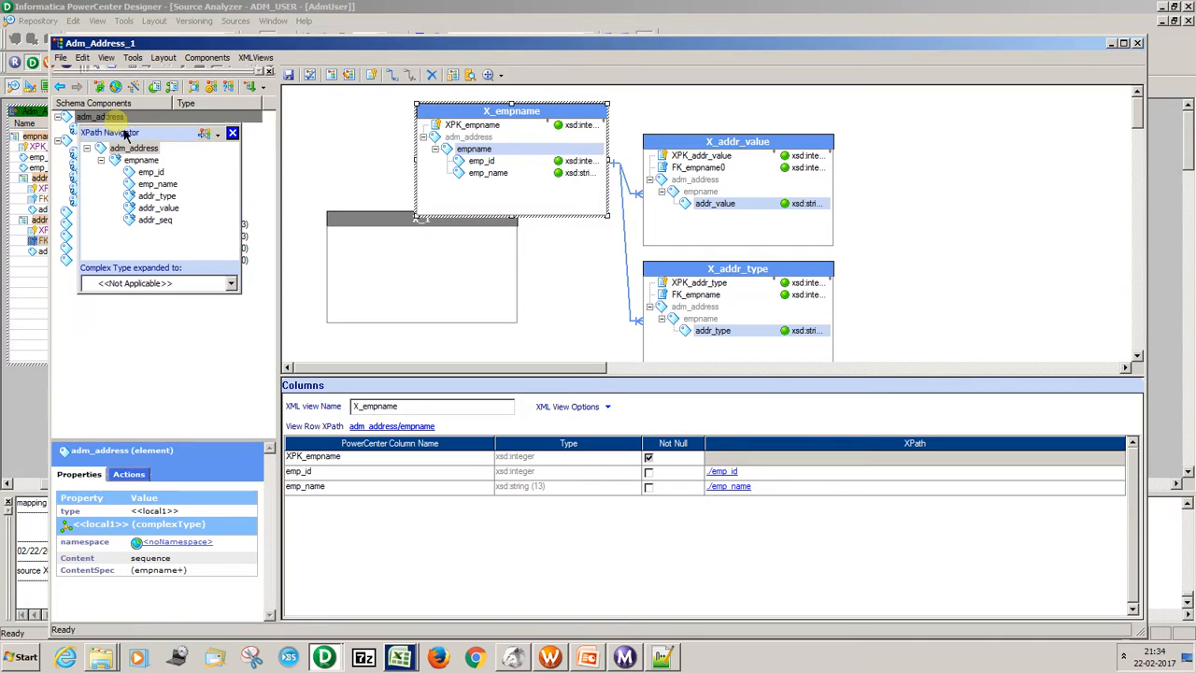
{"action": "left_click", "coordinate": [157, 227]}
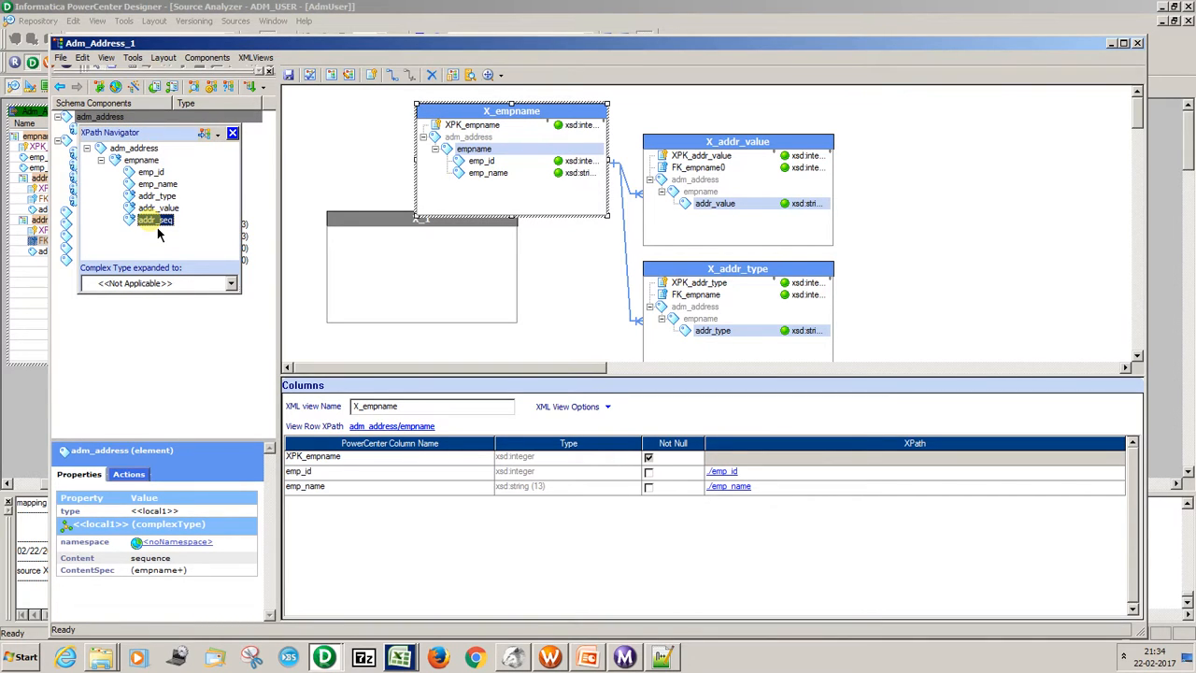
{"action": "key", "text": "shift+Up"}
{"action": "key", "text": "shift+Up"}
{"action": "key", "text": "shift+Up"}
{"action": "key", "text": "shift+Up"}
{"action": "key", "text": "shift+Up"}
{"action": "key", "text": "shift+Up"}
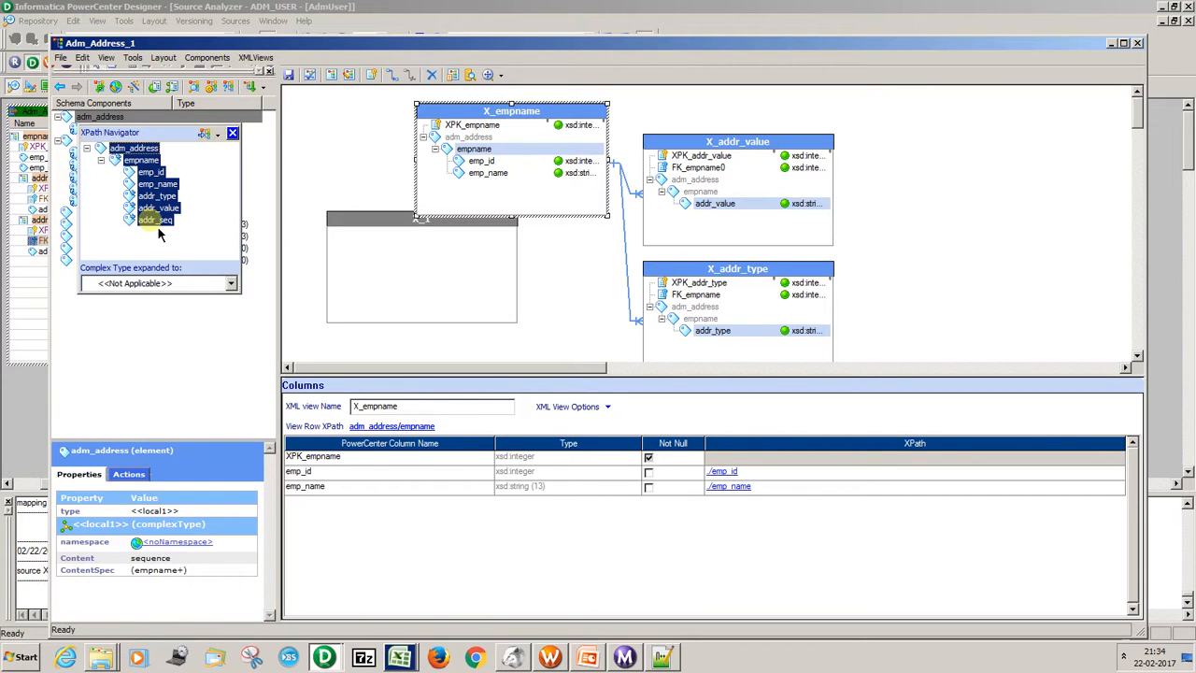
{"action": "left_click_drag", "start_coordinate": [159, 232], "coordinate": [406, 259]}
{"action": "left_click", "coordinate": [708, 375]}
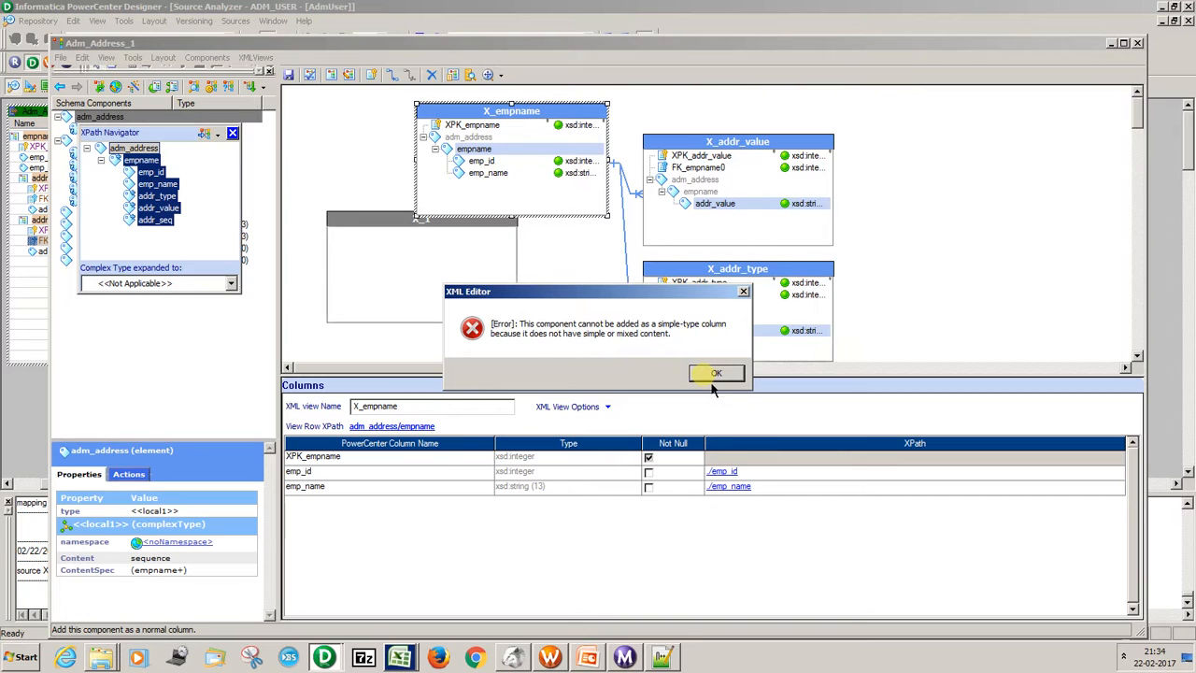
{"action": "left_click", "coordinate": [714, 375]}
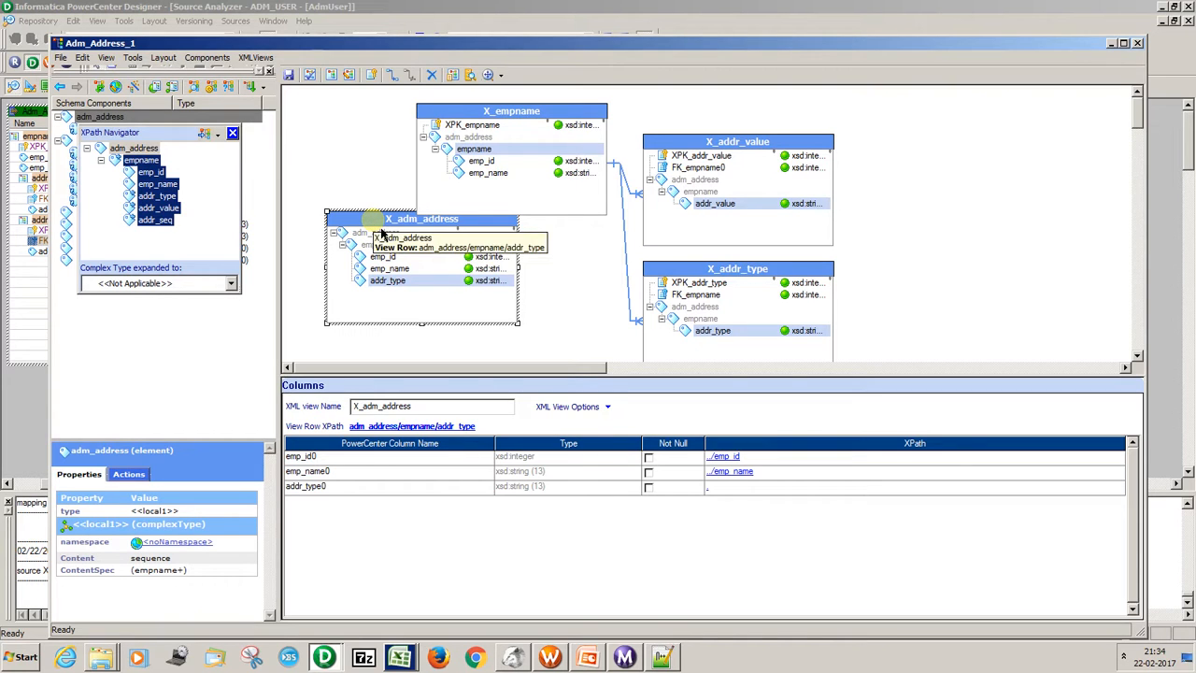
Delete the X_adm_address view from the workspace and close the XPath Navigator.
{"action": "key", "text": "Delete"}
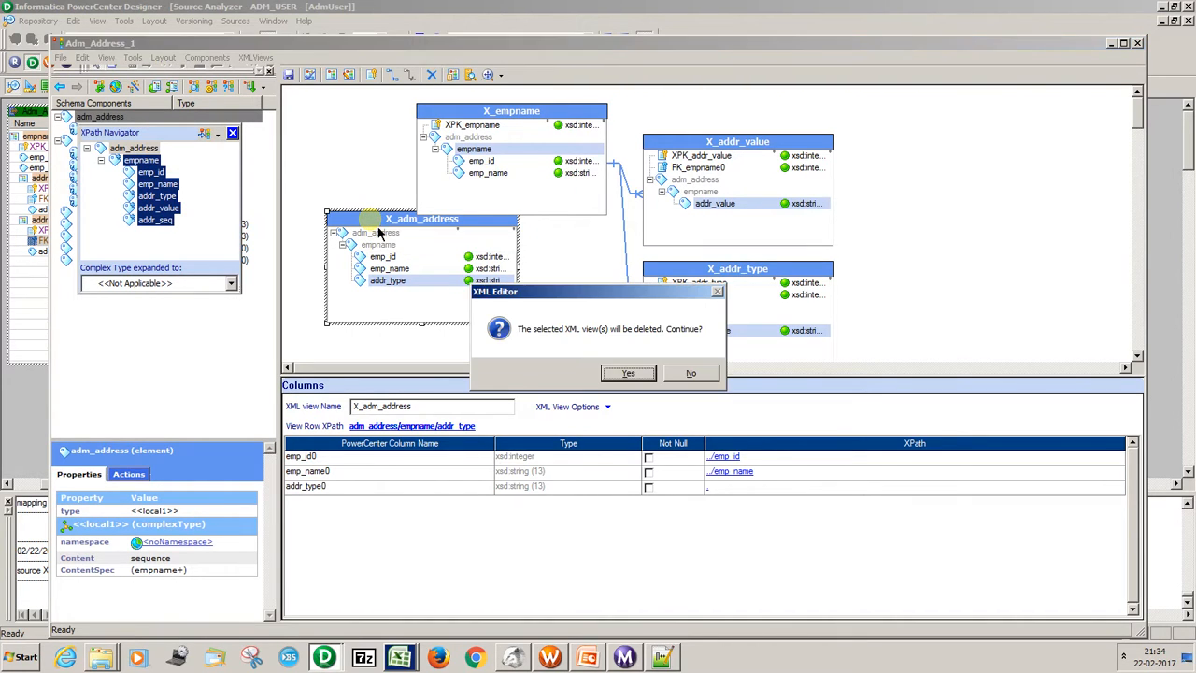
{"action": "left_click", "coordinate": [621, 377]}
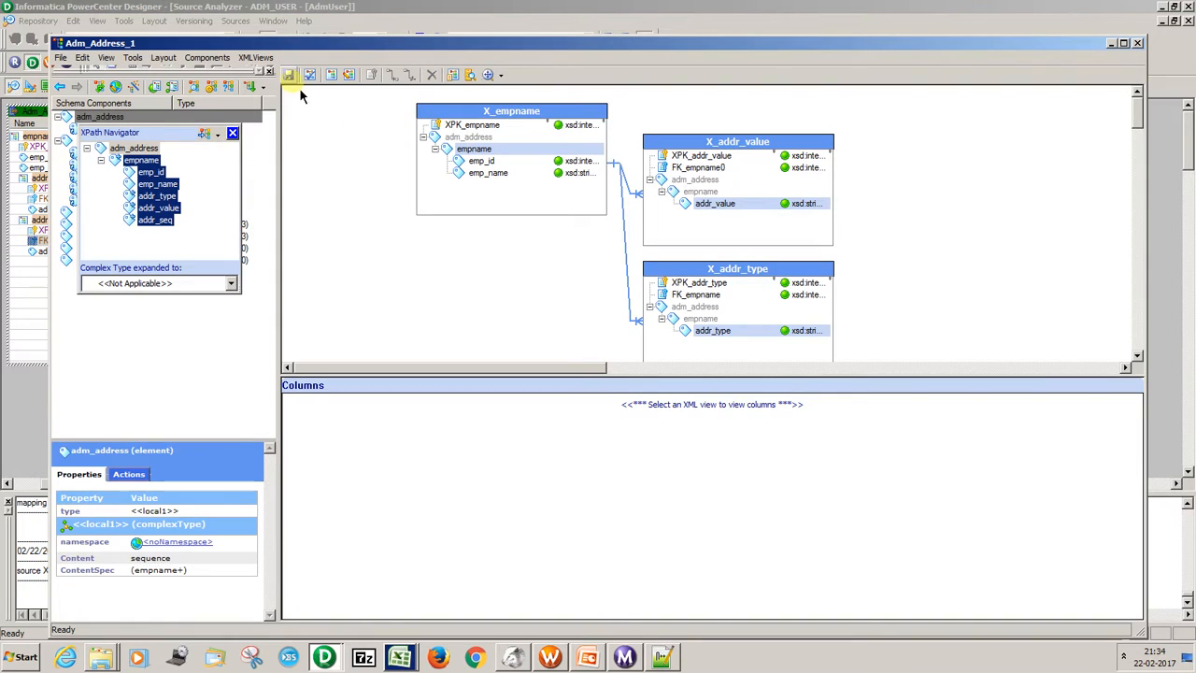
{"action": "left_click", "coordinate": [233, 132]}
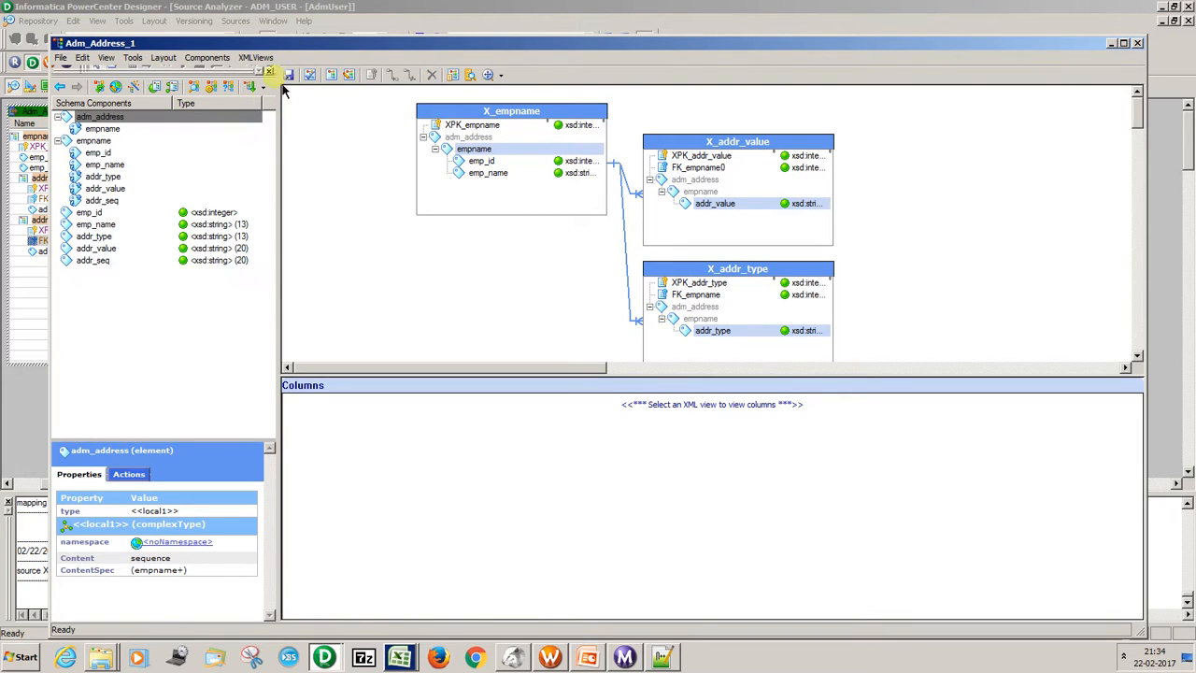
Create an empty XML view below X_empname and add only addr_seq to it from the adm_address XPath hierarchy.
{"action": "left_click", "coordinate": [330, 75]}
{"action": "left_click_drag", "start_coordinate": [365, 125], "coordinate": [408, 236]}
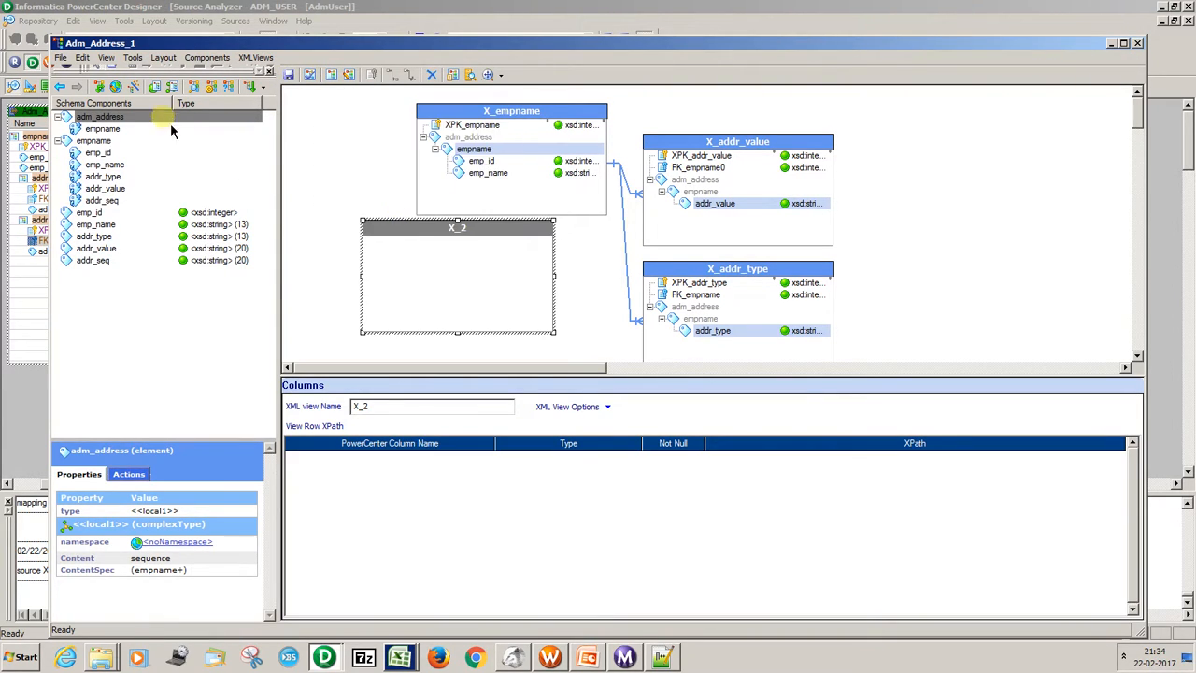
{"action": "left_click", "coordinate": [119, 119]}
{"action": "right_click", "coordinate": [124, 128]}
{"action": "left_click", "coordinate": [150, 123]}
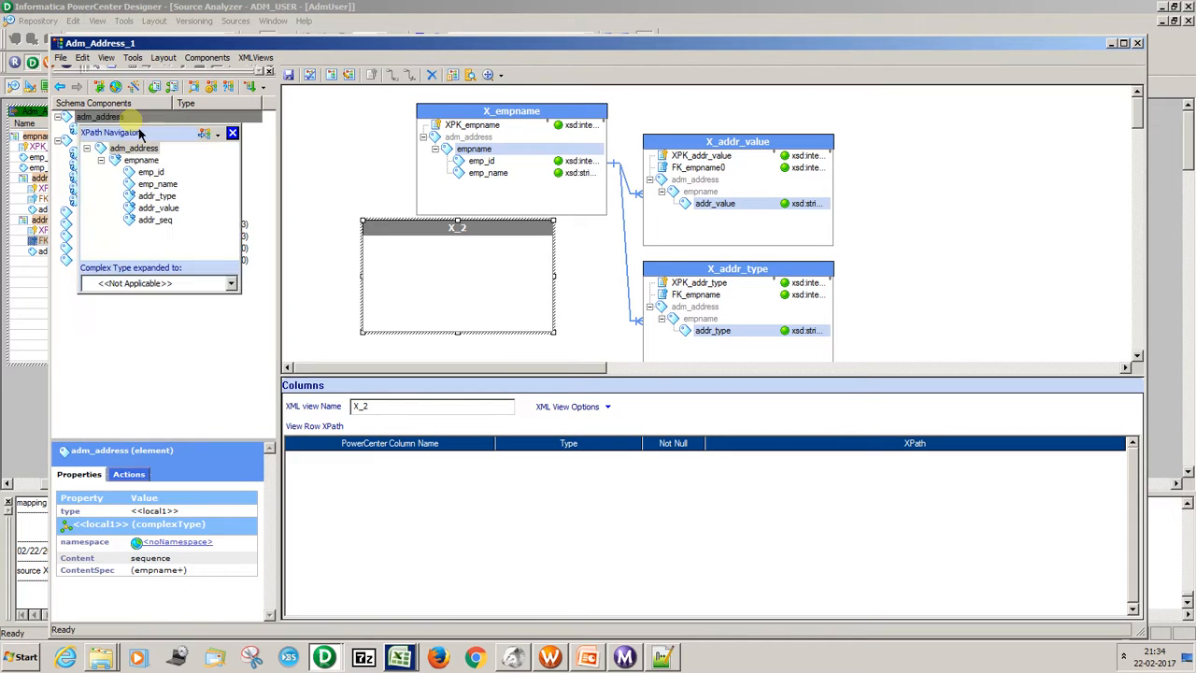
{"action": "left_click", "coordinate": [156, 221]}
{"action": "left_click_drag", "start_coordinate": [158, 229], "coordinate": [459, 293]}
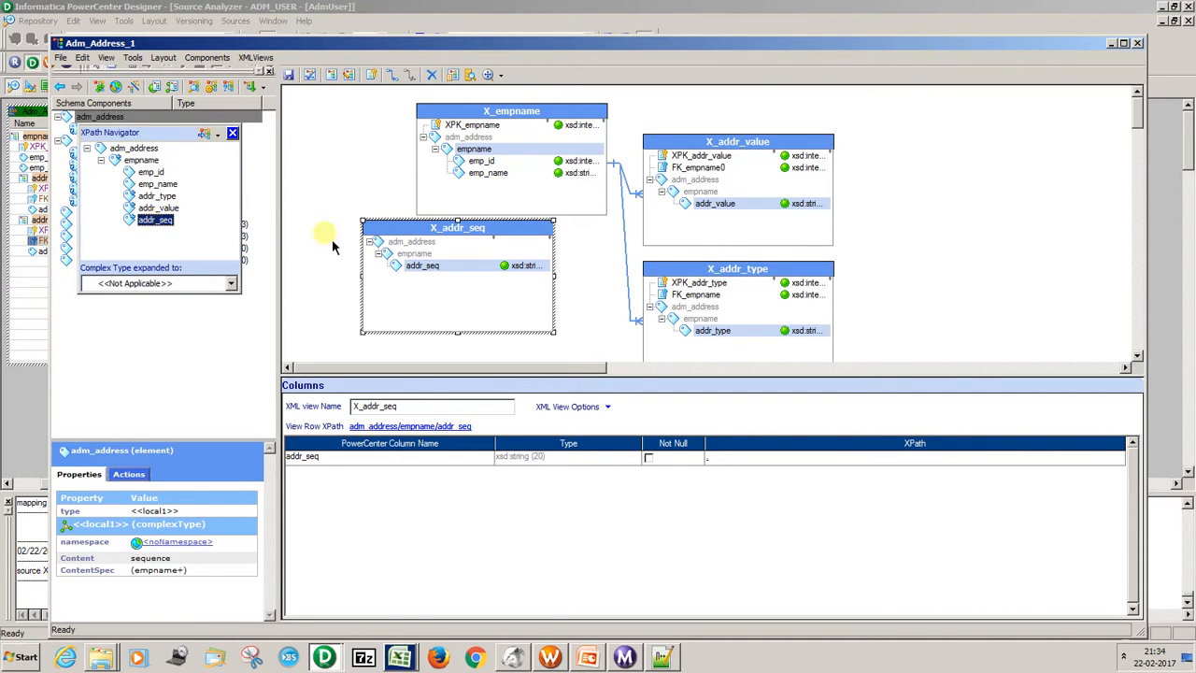
Move the X_addr_seq view slightly down and create a primary key in it.
{"action": "left_click", "coordinate": [432, 268]}
{"action": "right_click", "coordinate": [433, 269]}
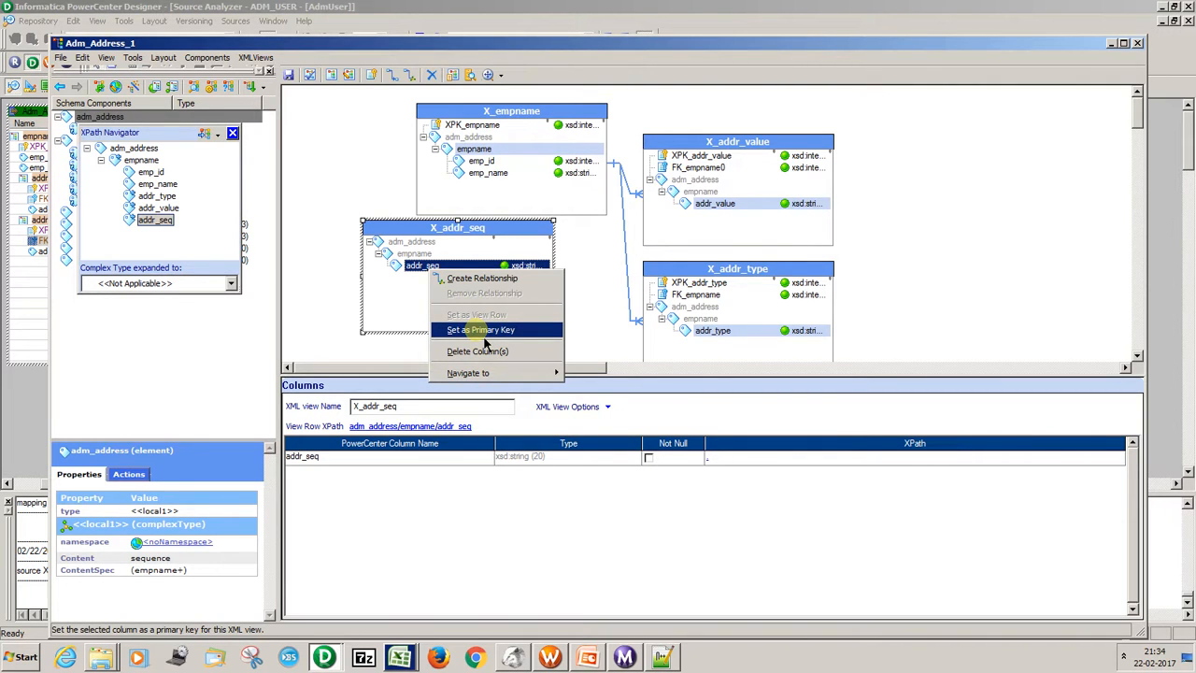
{"action": "left_click", "coordinate": [495, 235]}
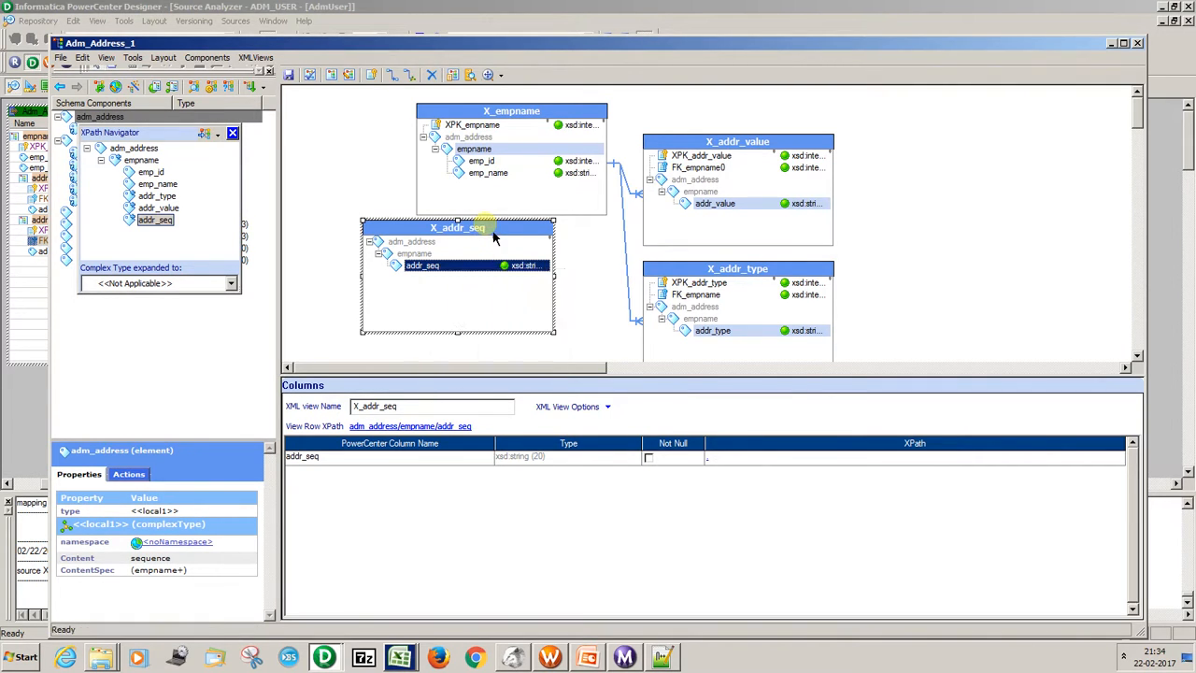
{"action": "left_click_drag", "start_coordinate": [501, 250], "coordinate": [495, 248]}
{"action": "right_click", "coordinate": [493, 241]}
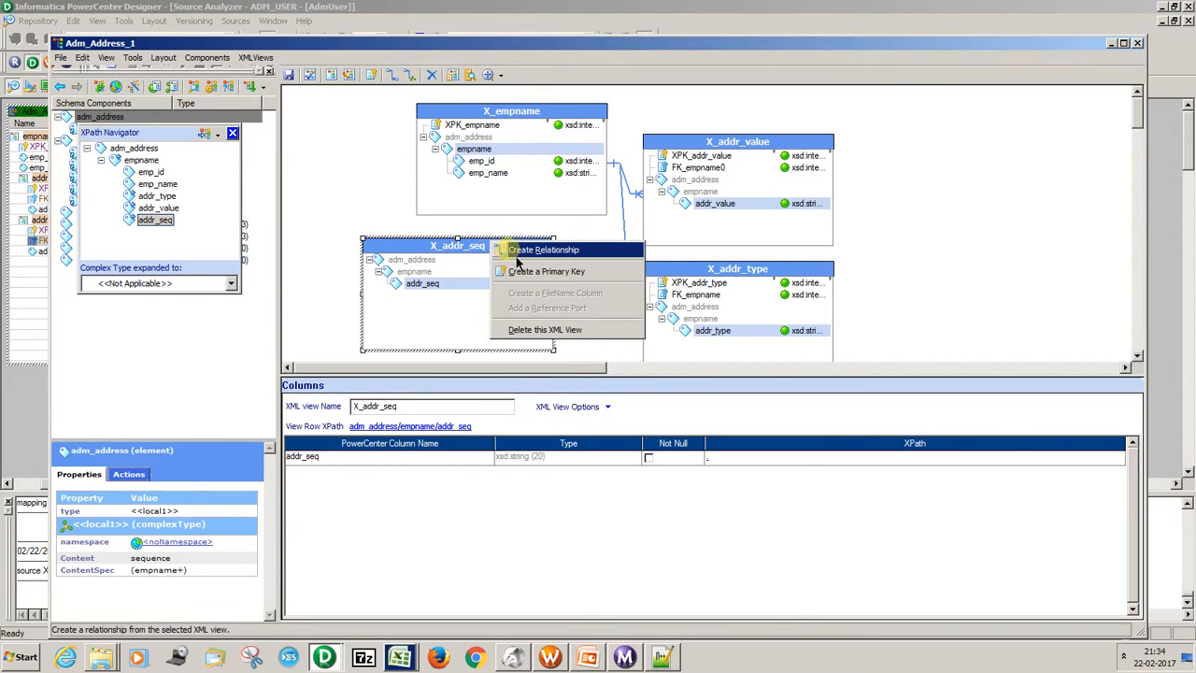
{"action": "left_click", "coordinate": [524, 273]}
{"action": "left_click", "coordinate": [483, 260]}
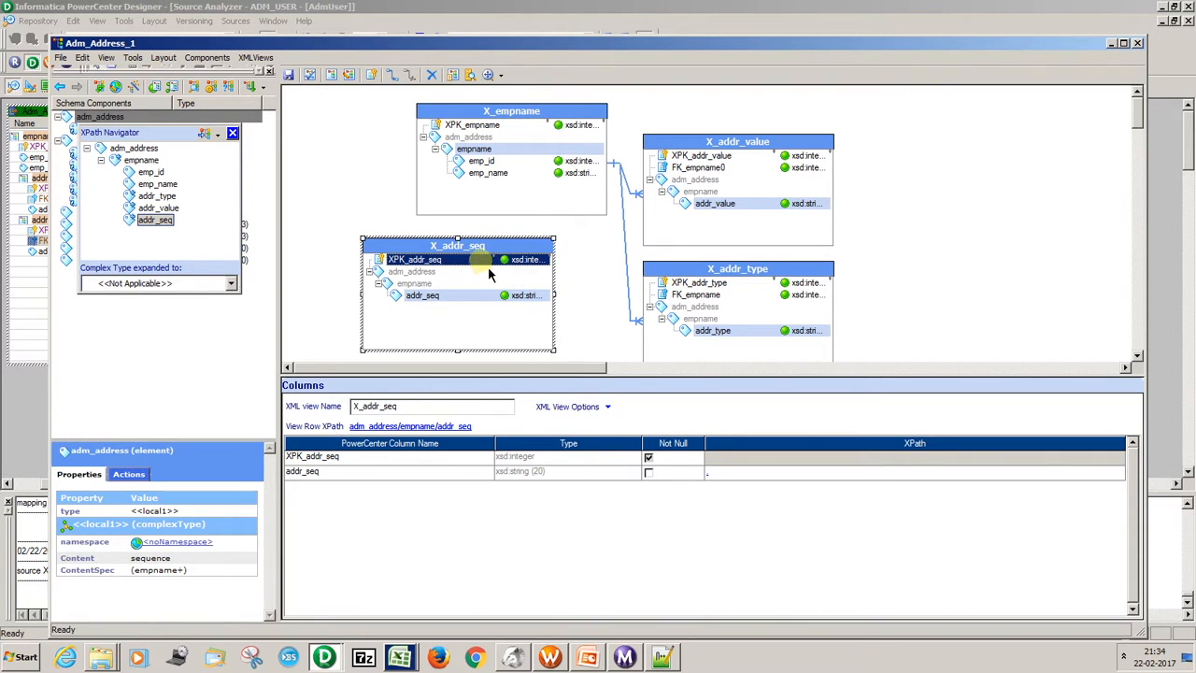
Create a relationship from the X_addr_seq view to the X_empname view.
{"action": "right_click", "coordinate": [493, 247]}
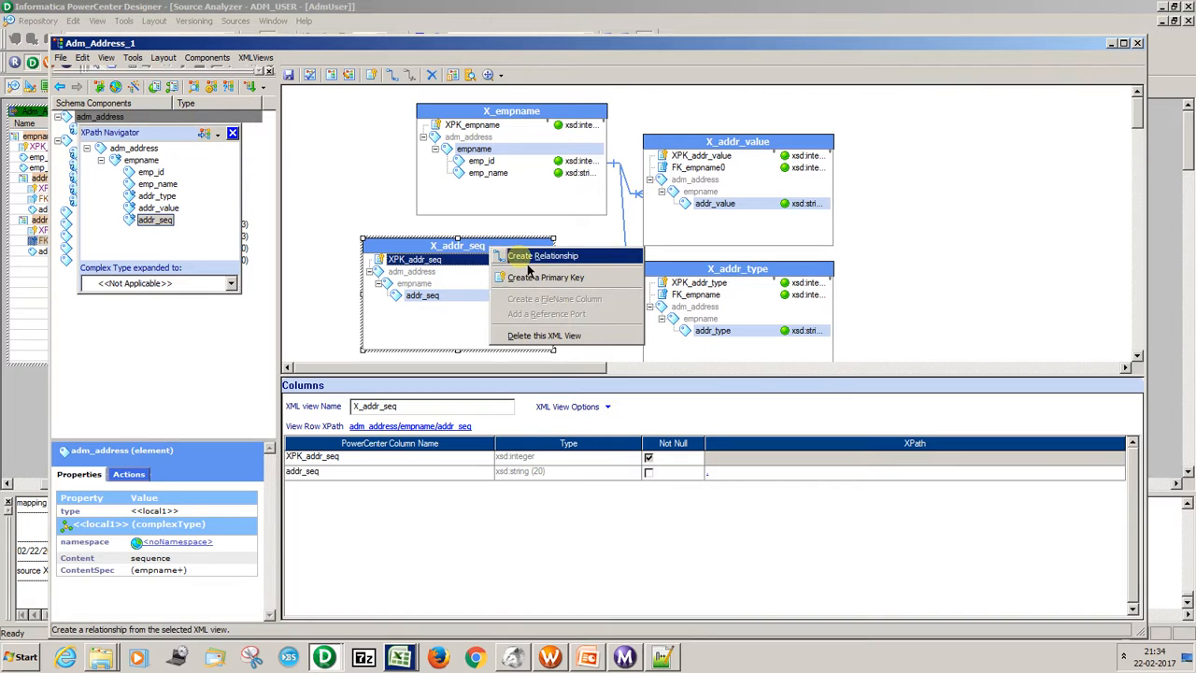
{"action": "left_click", "coordinate": [542, 256]}
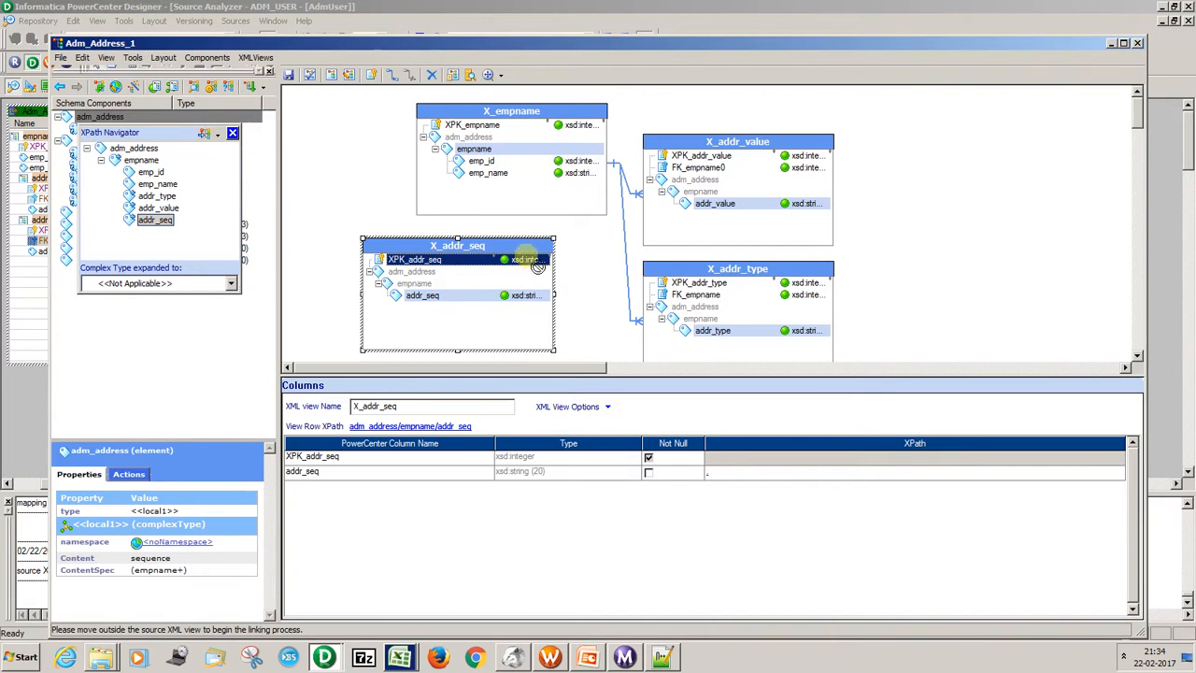
{"action": "left_click", "coordinate": [522, 204]}
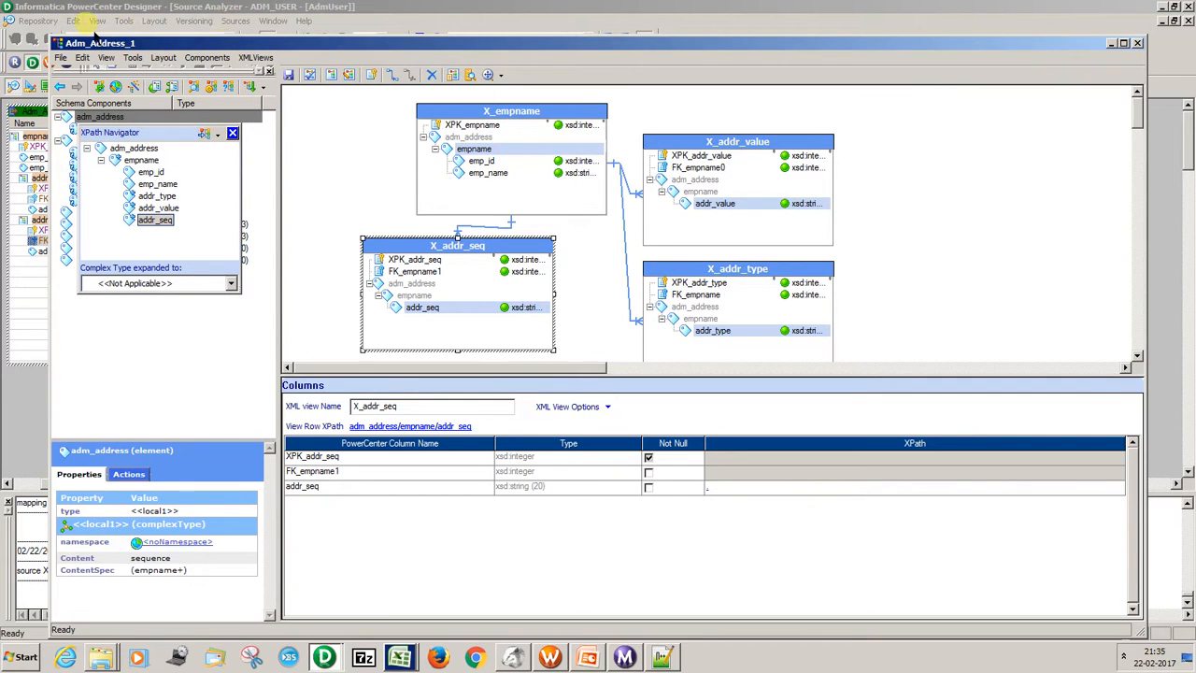
Validate the XML definition and close the XML Editor.
{"action": "left_click", "coordinate": [60, 58]}
{"action": "left_click", "coordinate": [61, 58]}
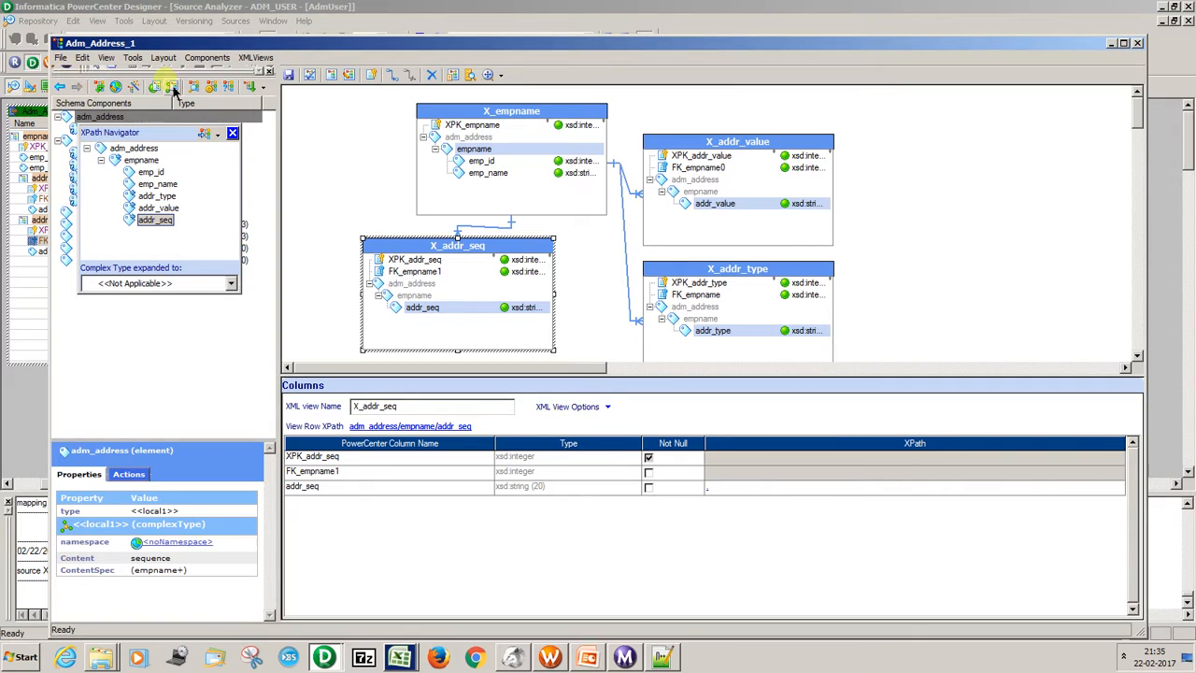
{"action": "left_click", "coordinate": [256, 58]}
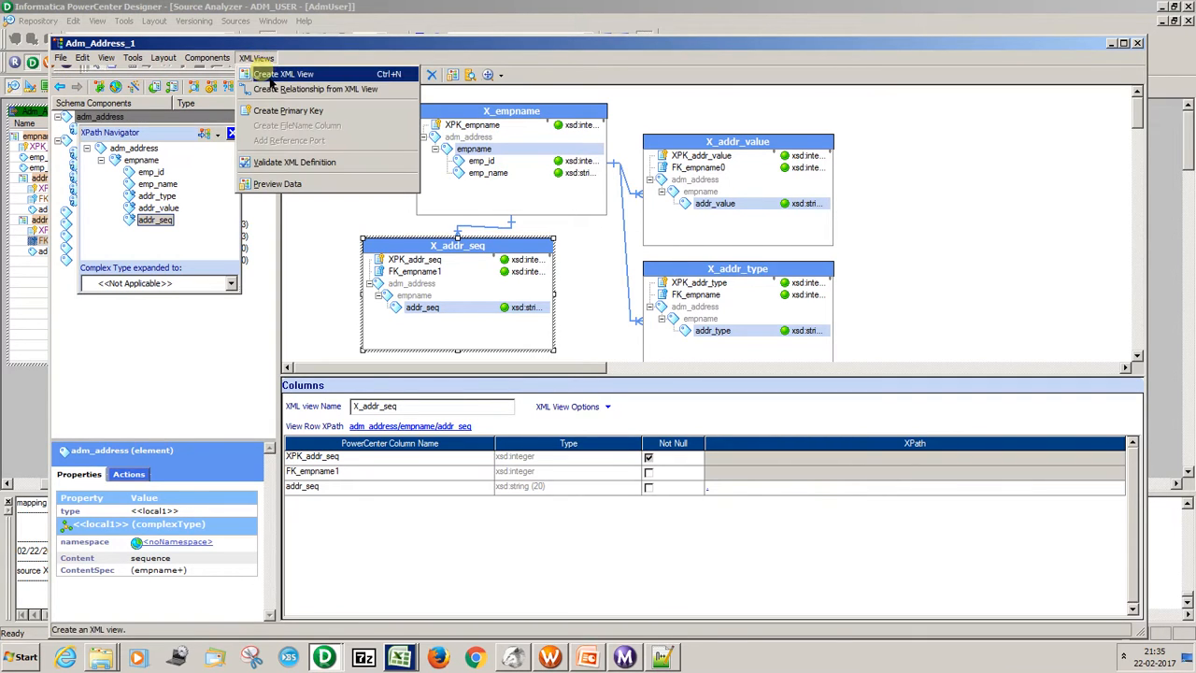
{"action": "left_click", "coordinate": [278, 163]}
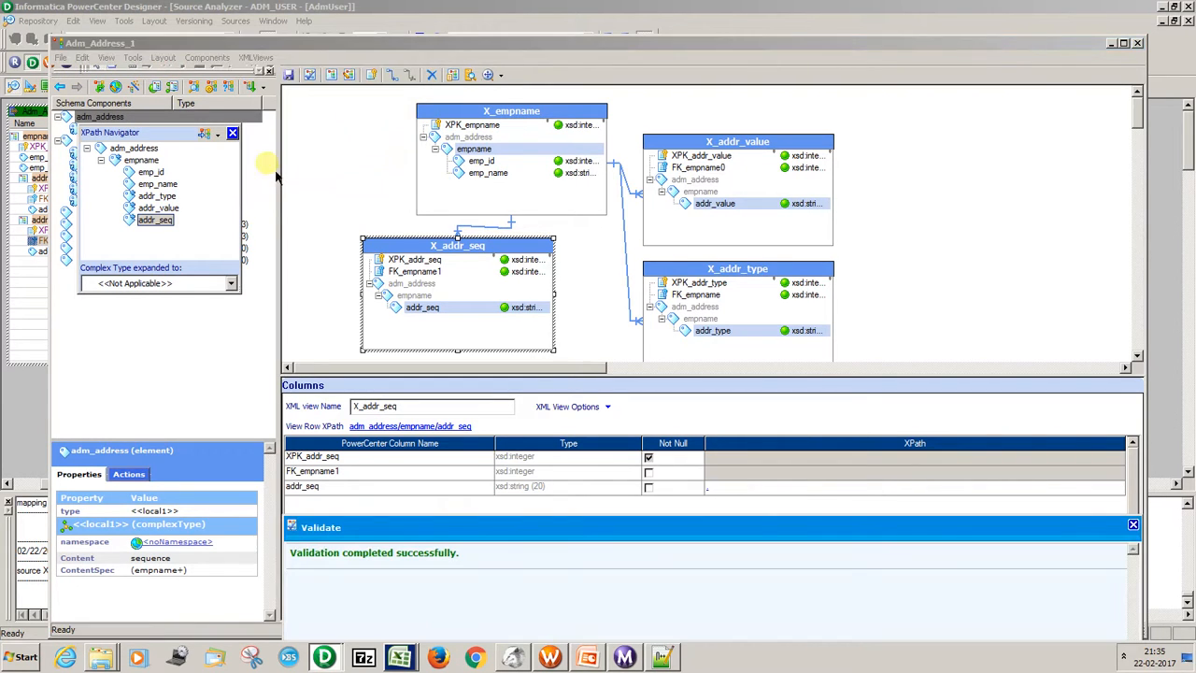
{"action": "left_click", "coordinate": [1137, 43]}
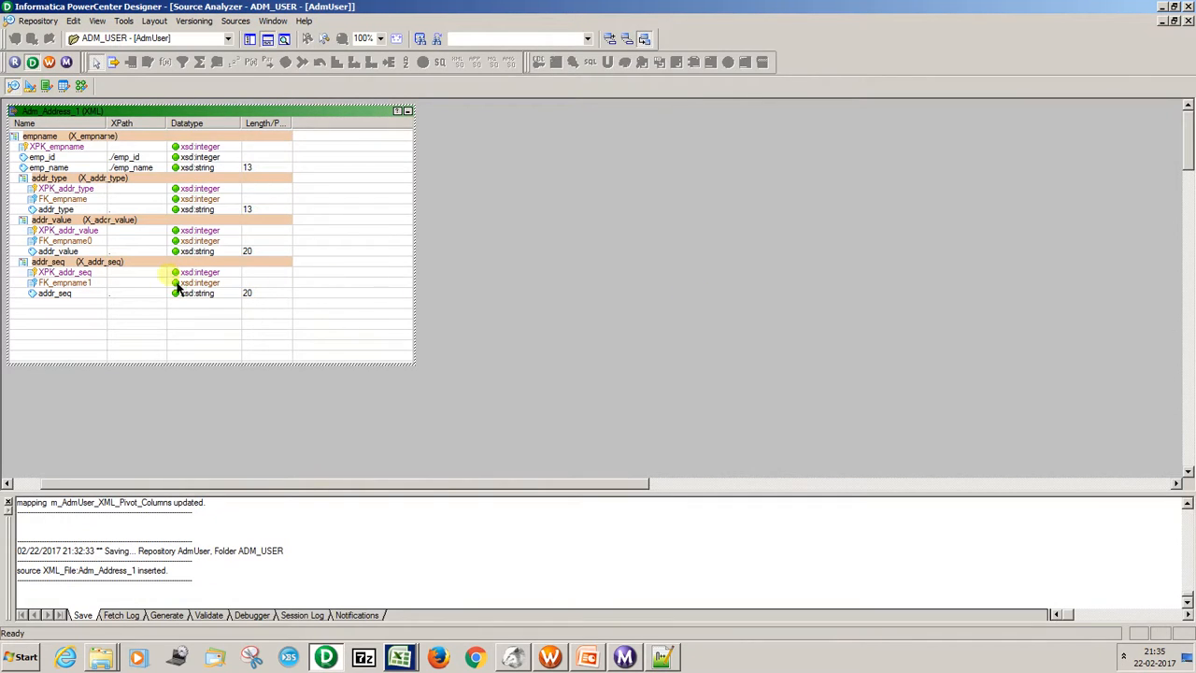
Check the key and element columns of the addr_seq group in the Adm_Address_1 source and save the source to the repository.
{"action": "left_click", "coordinate": [81, 272]}
{"action": "left_click", "coordinate": [82, 294]}
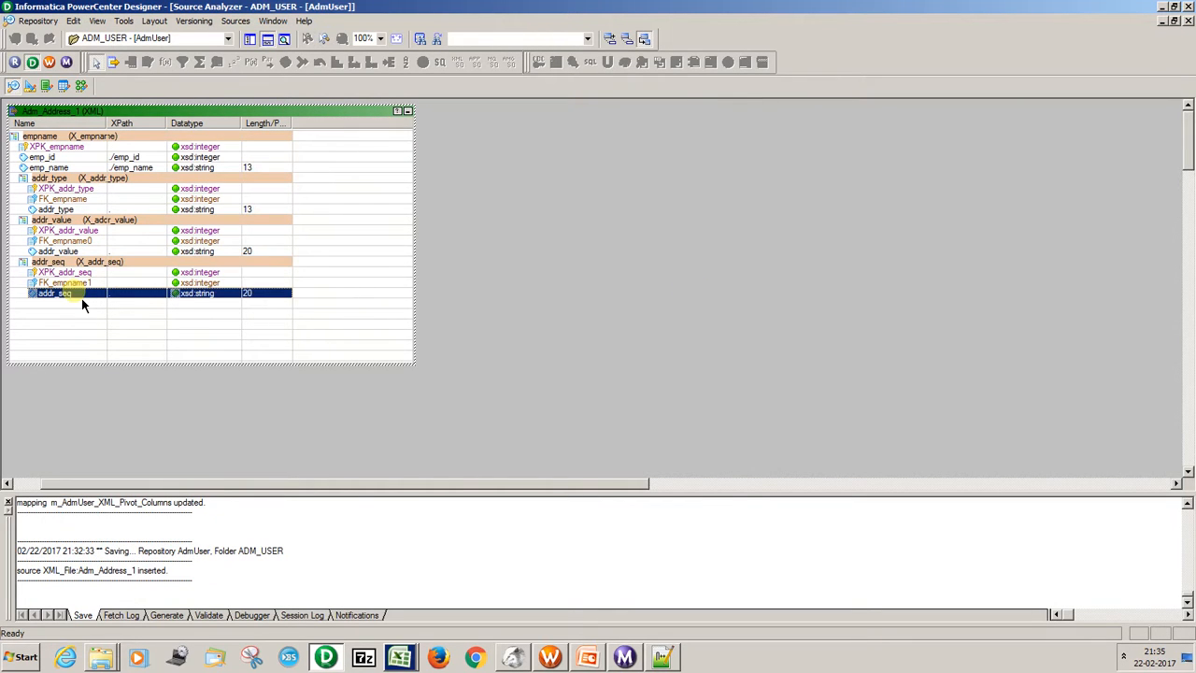
{"action": "key", "text": "Up"}
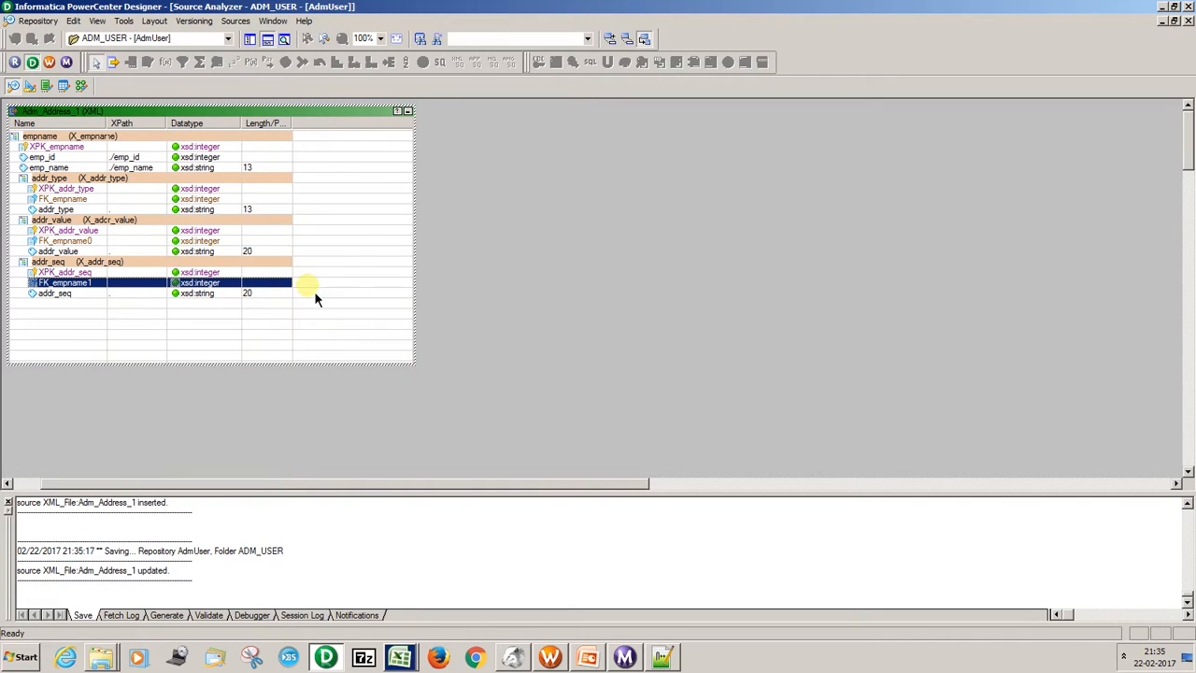
Switch to PowerPoint to view the Issues and Fixes slide, and return to PowerCenter Designer.
{"action": "left_click", "coordinate": [588, 657]}
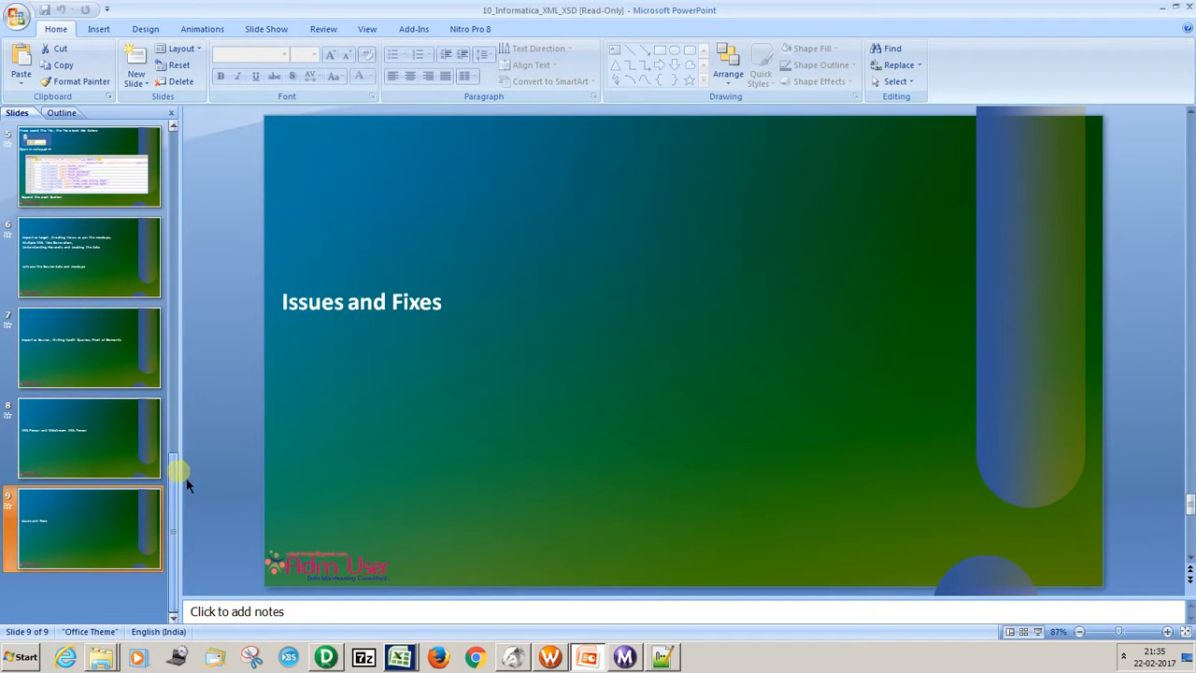
{"action": "left_click", "coordinate": [1163, 7]}
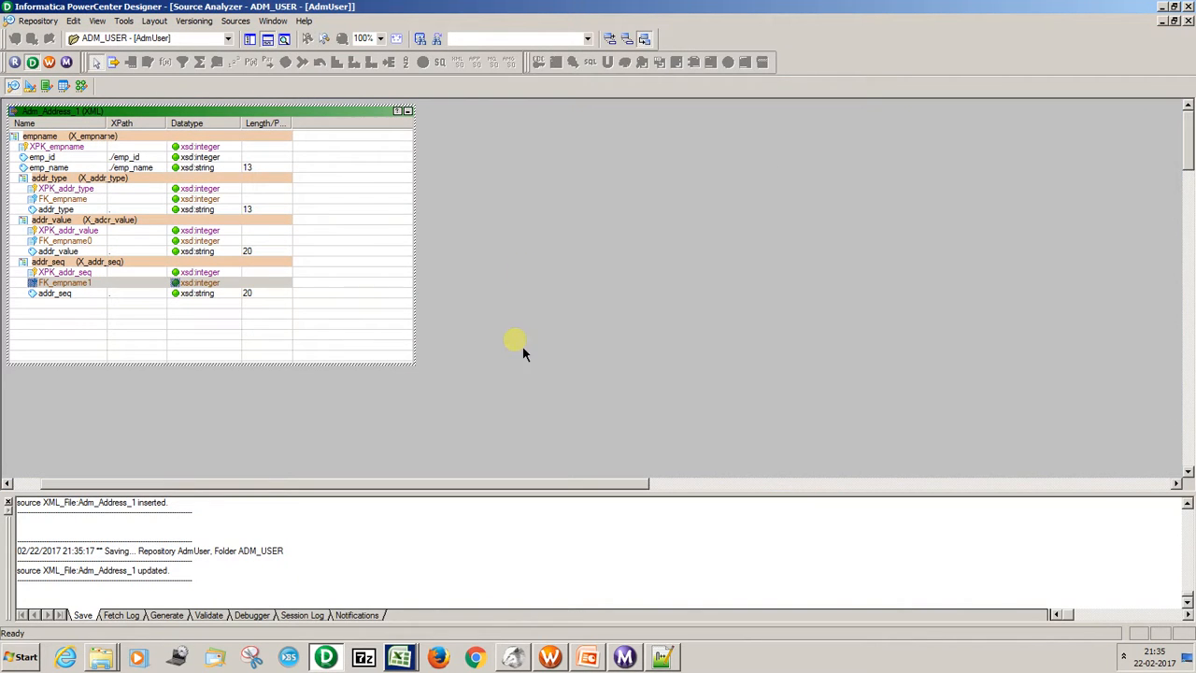